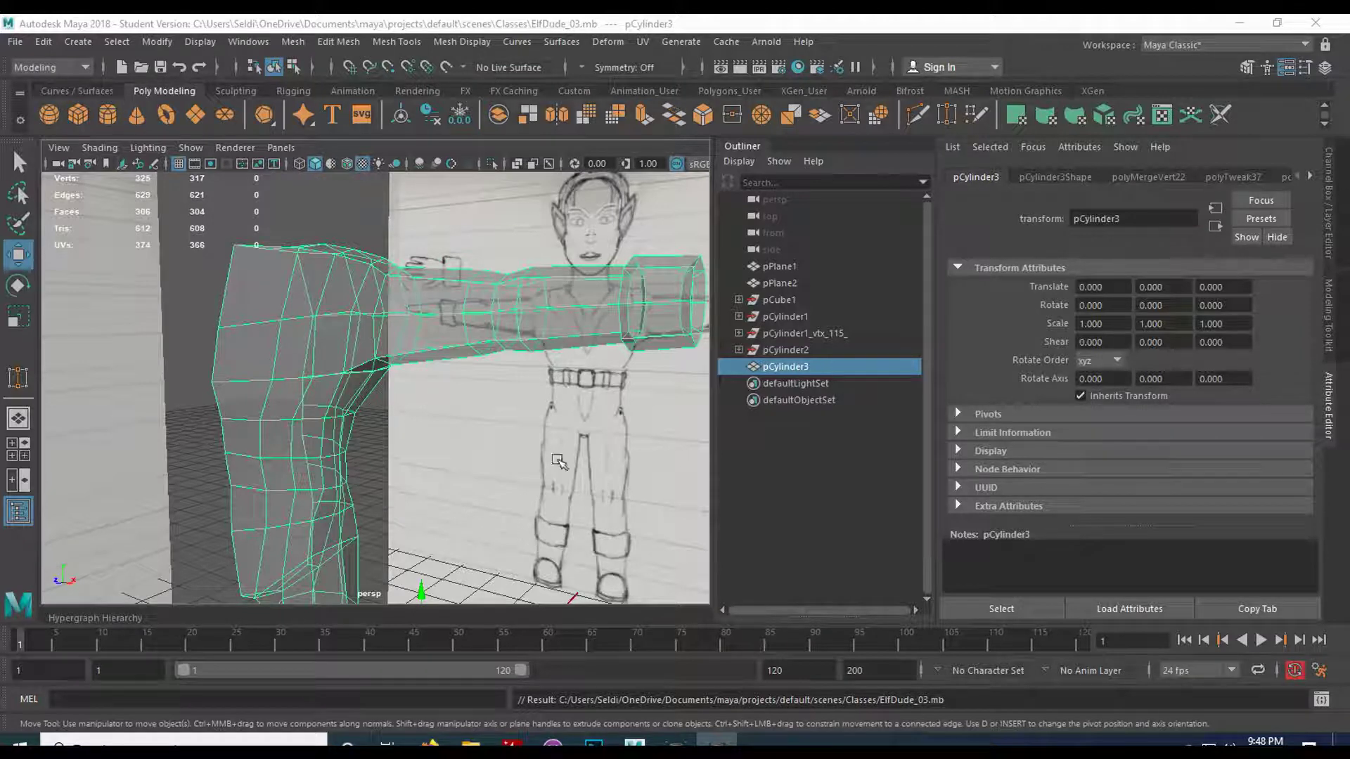
Create a polygon cube with the front view maximized around the sleeve cuff and hand drawing.
{"action": "mouse_move", "coordinate": [578, 406]}
{"action": "left_mouse_down", "text": "alt"}
{"action": "mouse_move", "coordinate": [370, 452]}
{"action": "mouse_move", "coordinate": [322, 446]}
{"action": "mouse_move", "coordinate": [365, 446]}
{"action": "mouse_move", "coordinate": [474, 243]}
{"action": "left_mouse_up", "text": "alt"}
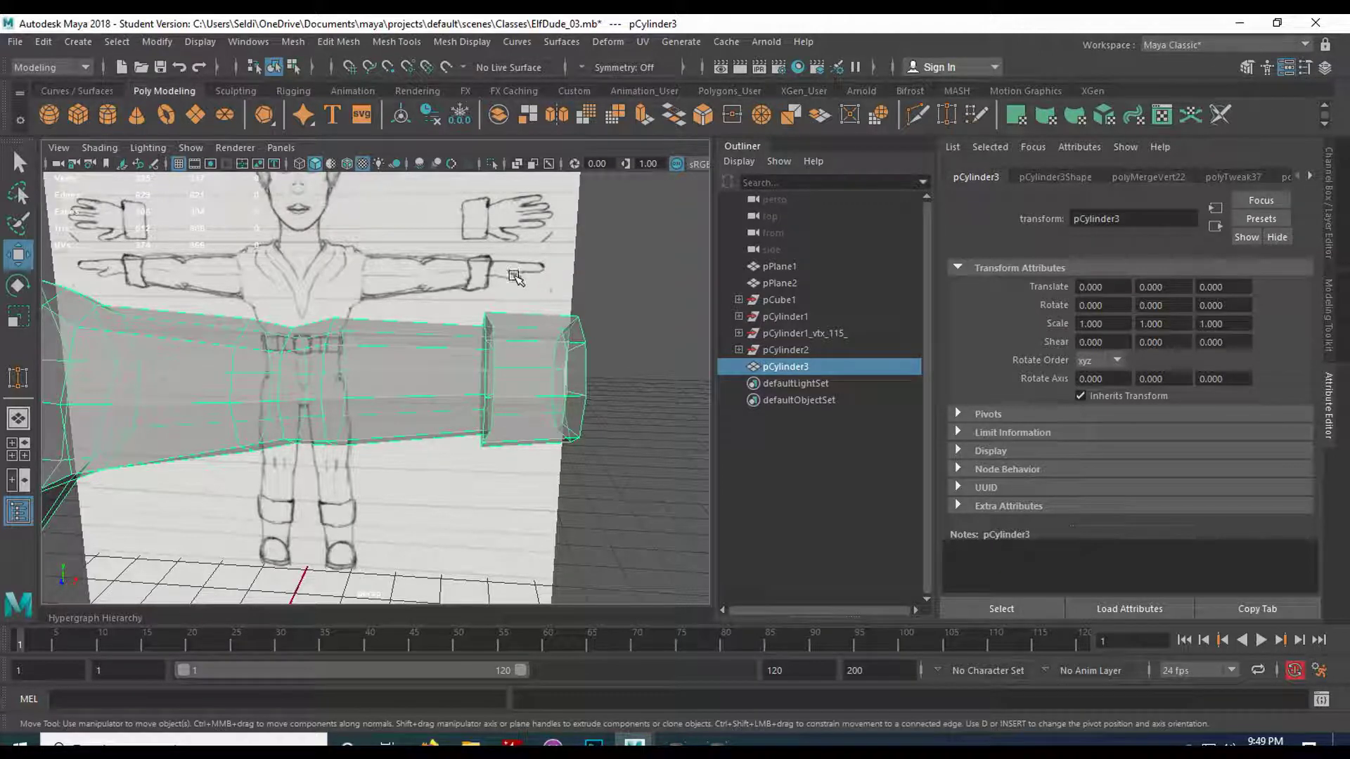
{"action": "key", "text": "space"}
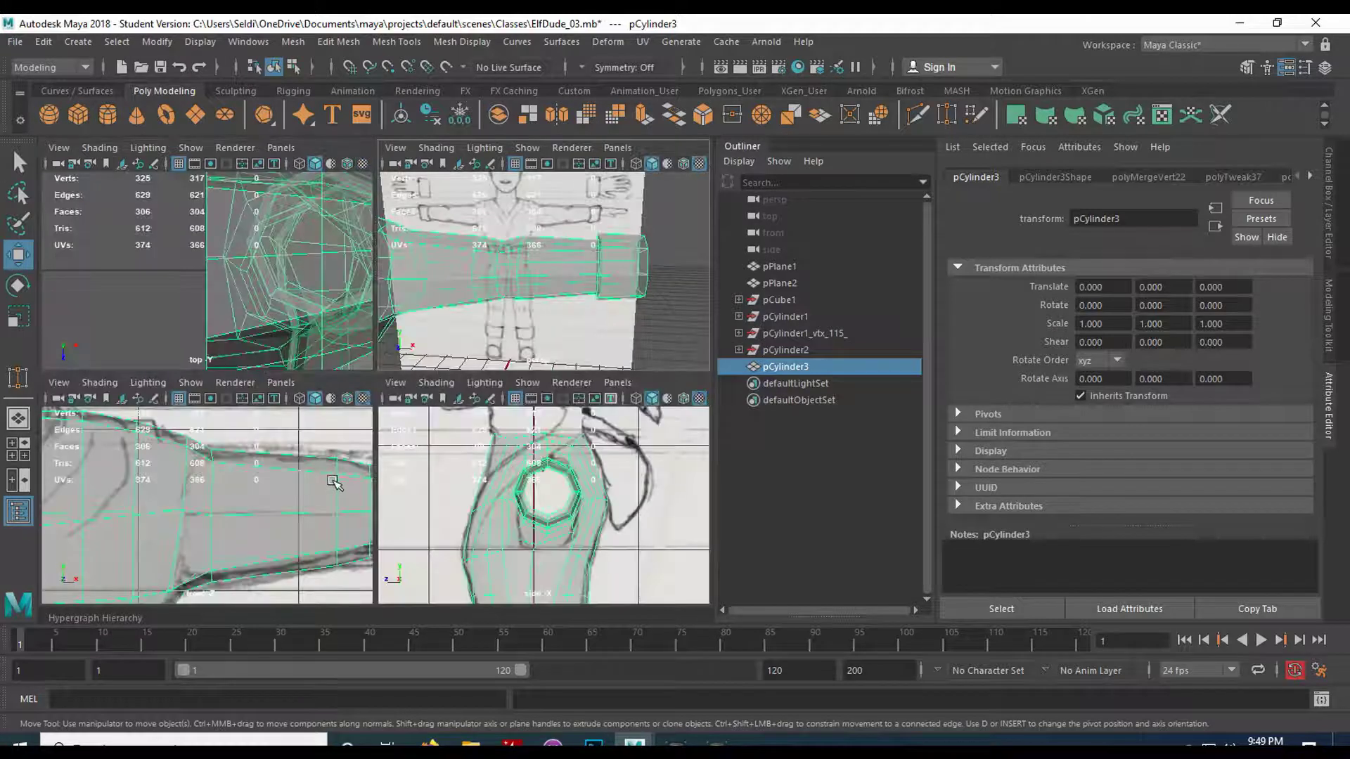
{"action": "key", "text": "space"}
{"action": "scroll", "coordinate": [518, 386], "scroll_direction": "down", "scroll_amount": 4}
{"action": "middle_click_drag", "start_coordinate": [566, 384], "coordinate": [320, 374], "text": "alt"}
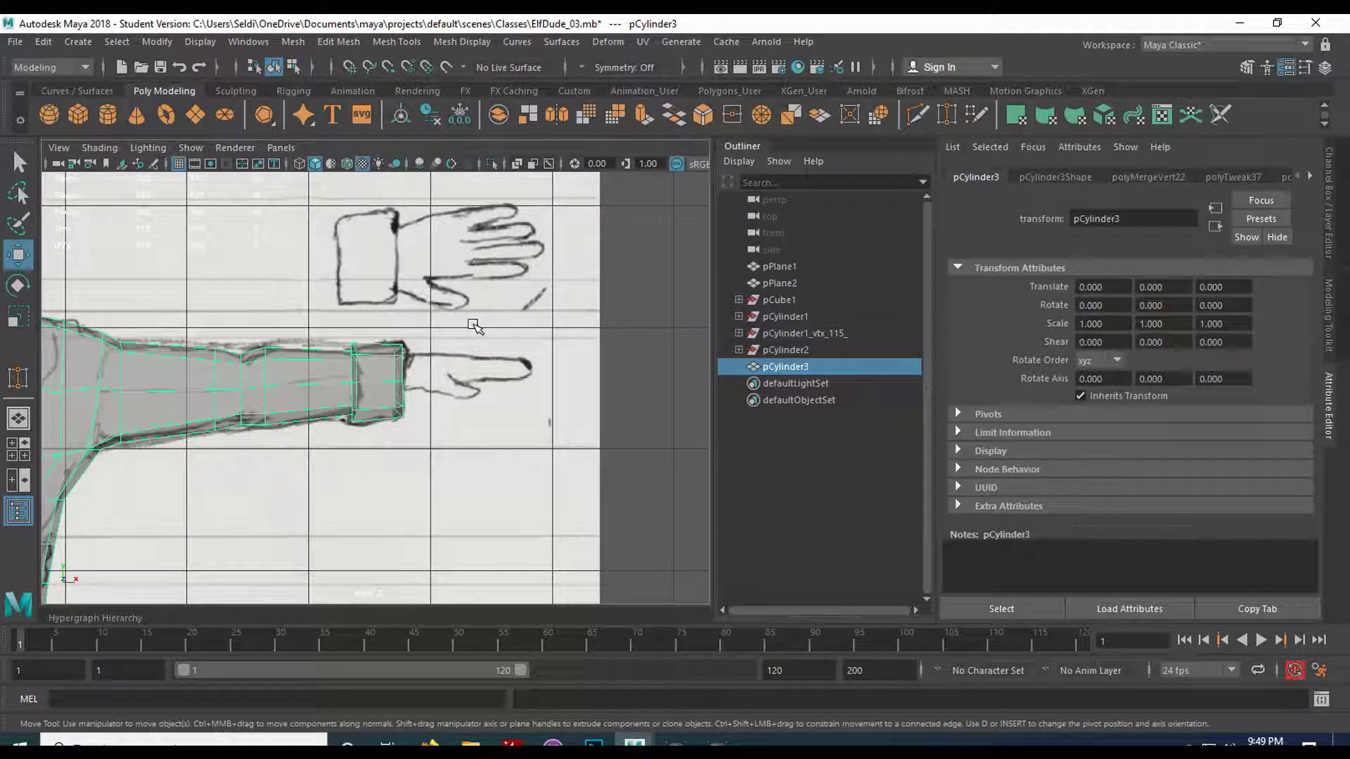
{"action": "left_click", "coordinate": [78, 116]}
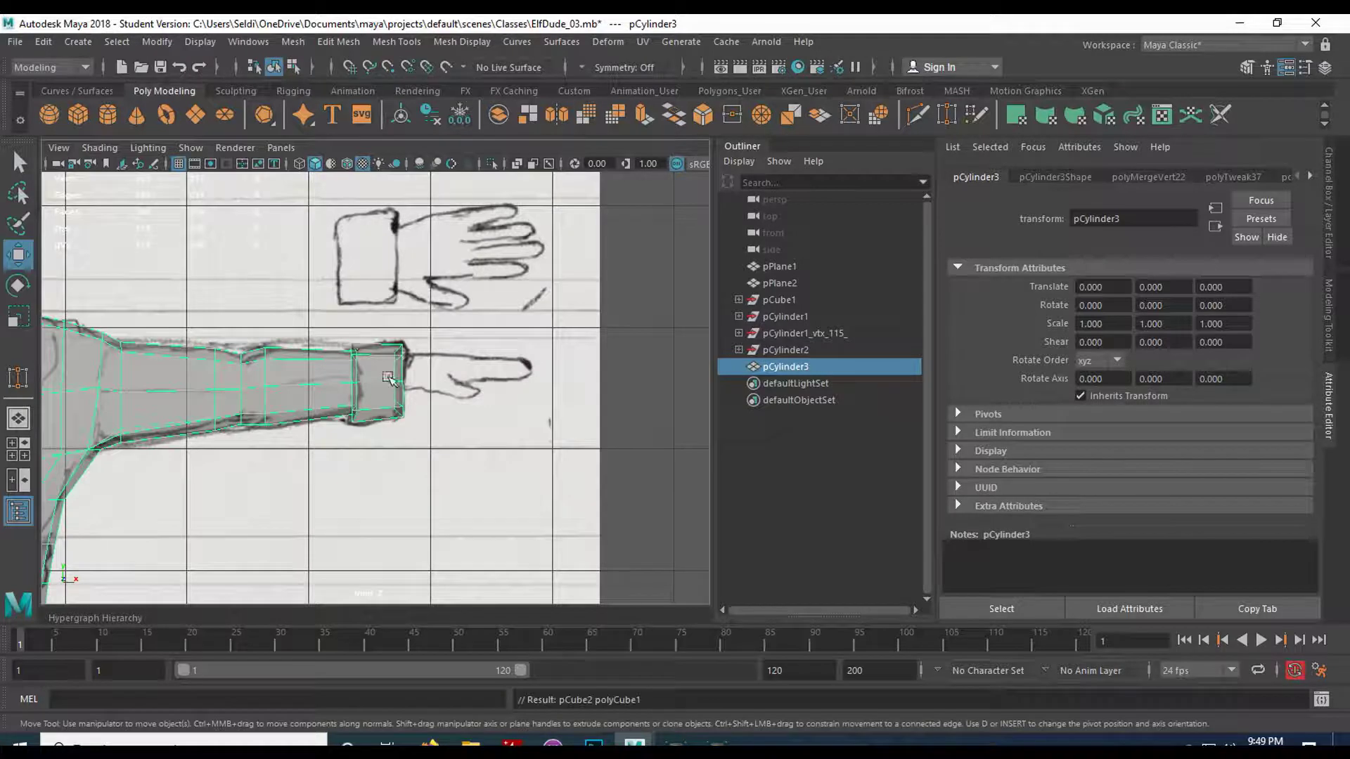
Move the new cube onto the wrist of the upper hand drawing, at about X 61.392, Y 121.428.
{"action": "scroll", "coordinate": [455, 442], "scroll_direction": "down", "scroll_amount": 4}
{"action": "scroll", "coordinate": [455, 442], "scroll_direction": "down", "scroll_amount": 6}
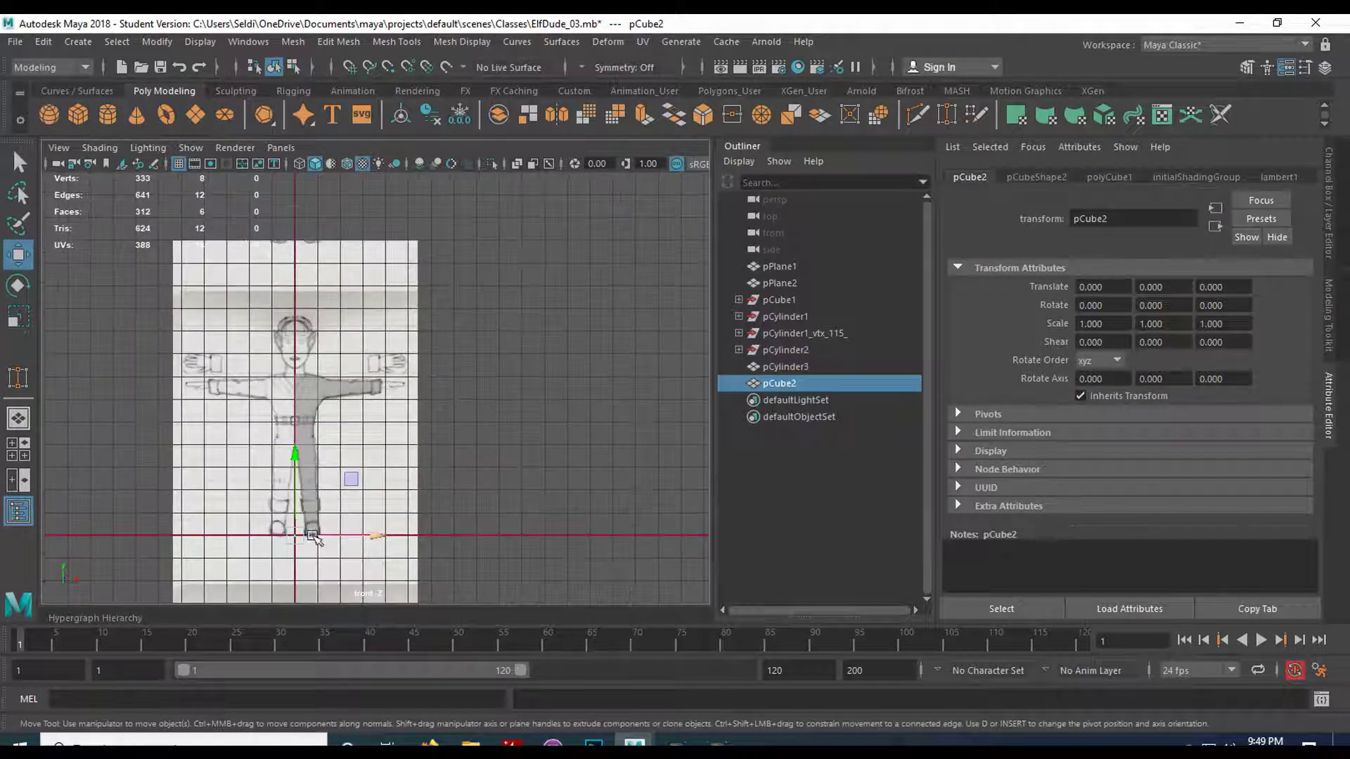
{"action": "left_click_drag", "start_coordinate": [290, 538], "coordinate": [376, 365]}
{"action": "scroll", "coordinate": [396, 426], "scroll_direction": "up", "scroll_amount": 8}
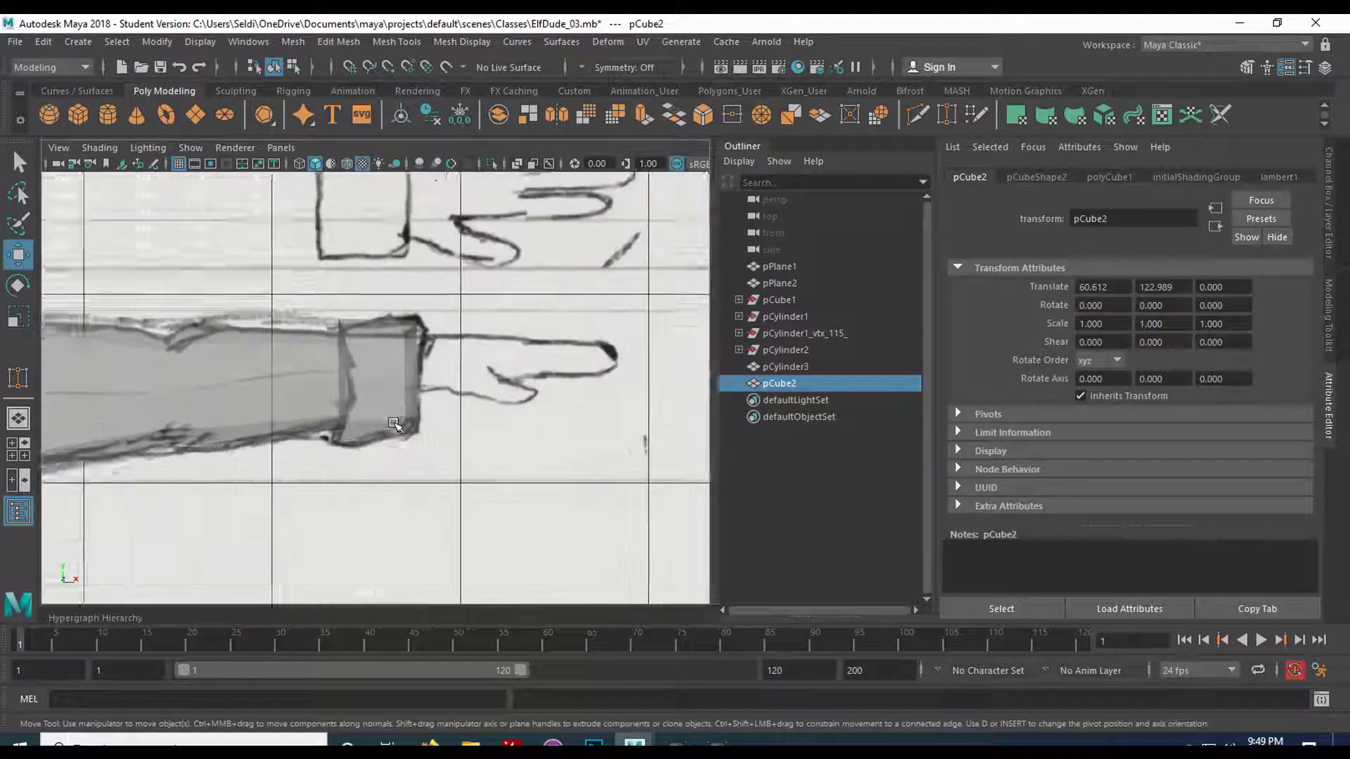
{"action": "left_click_drag", "start_coordinate": [410, 284], "coordinate": [412, 293]}
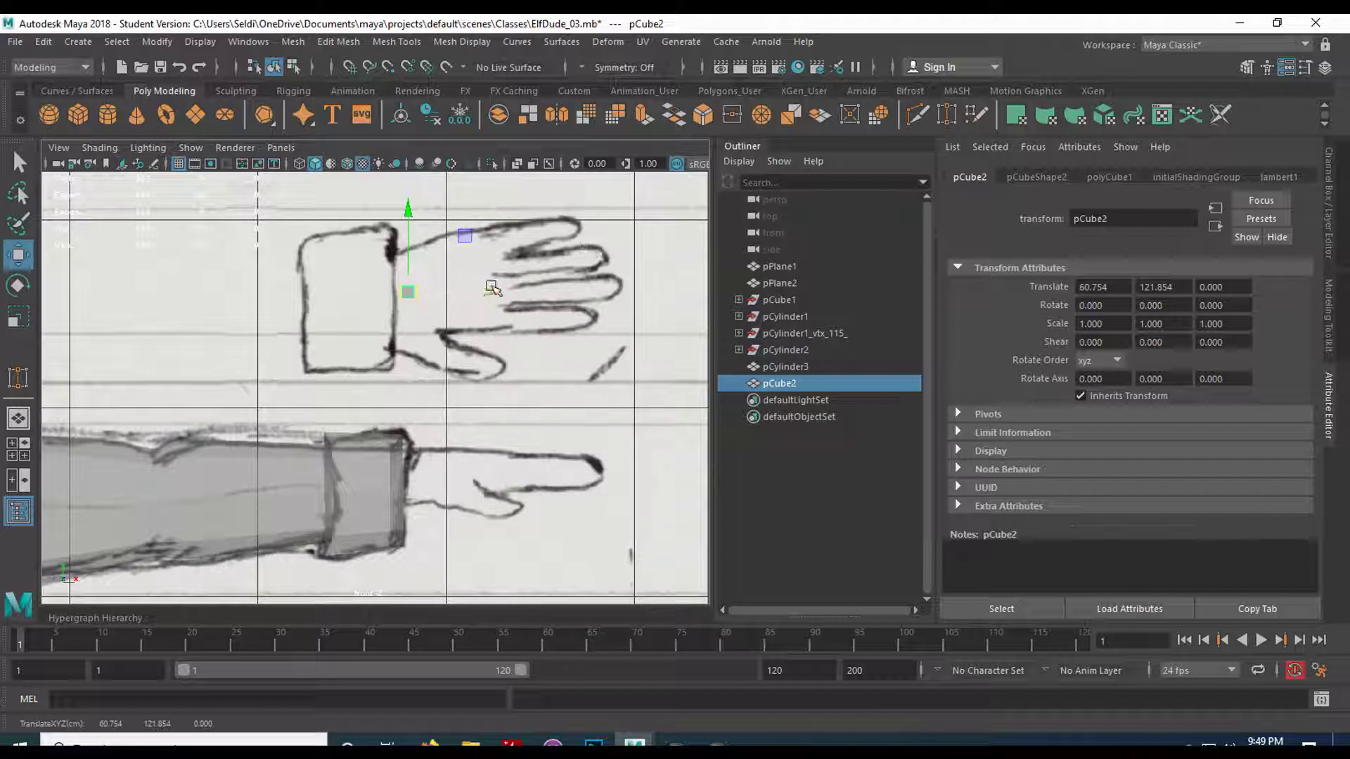
{"action": "mouse_move", "coordinate": [405, 295]}
{"action": "left_mouse_down"}
{"action": "mouse_move", "coordinate": [444, 304]}
{"action": "mouse_move", "coordinate": [423, 293]}
{"action": "mouse_move", "coordinate": [431, 470]}
{"action": "mouse_move", "coordinate": [430, 282]}
{"action": "mouse_move", "coordinate": [410, 320]}
{"action": "mouse_move", "coordinate": [416, 296]}
{"action": "left_mouse_up"}
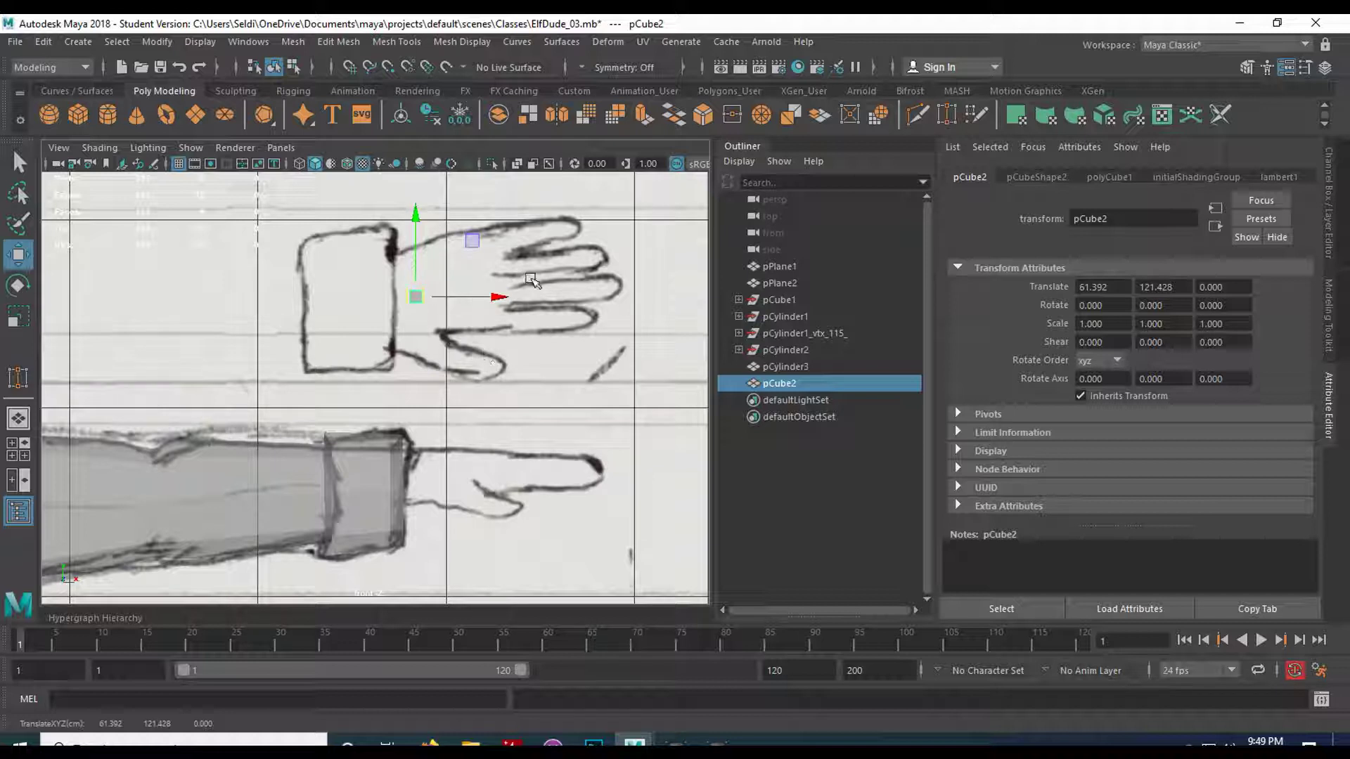
Set the cube's width to 10.6 and reposition it over the palm at about X 64.229, Y 122.336.
{"action": "left_click", "coordinate": [1332, 202]}
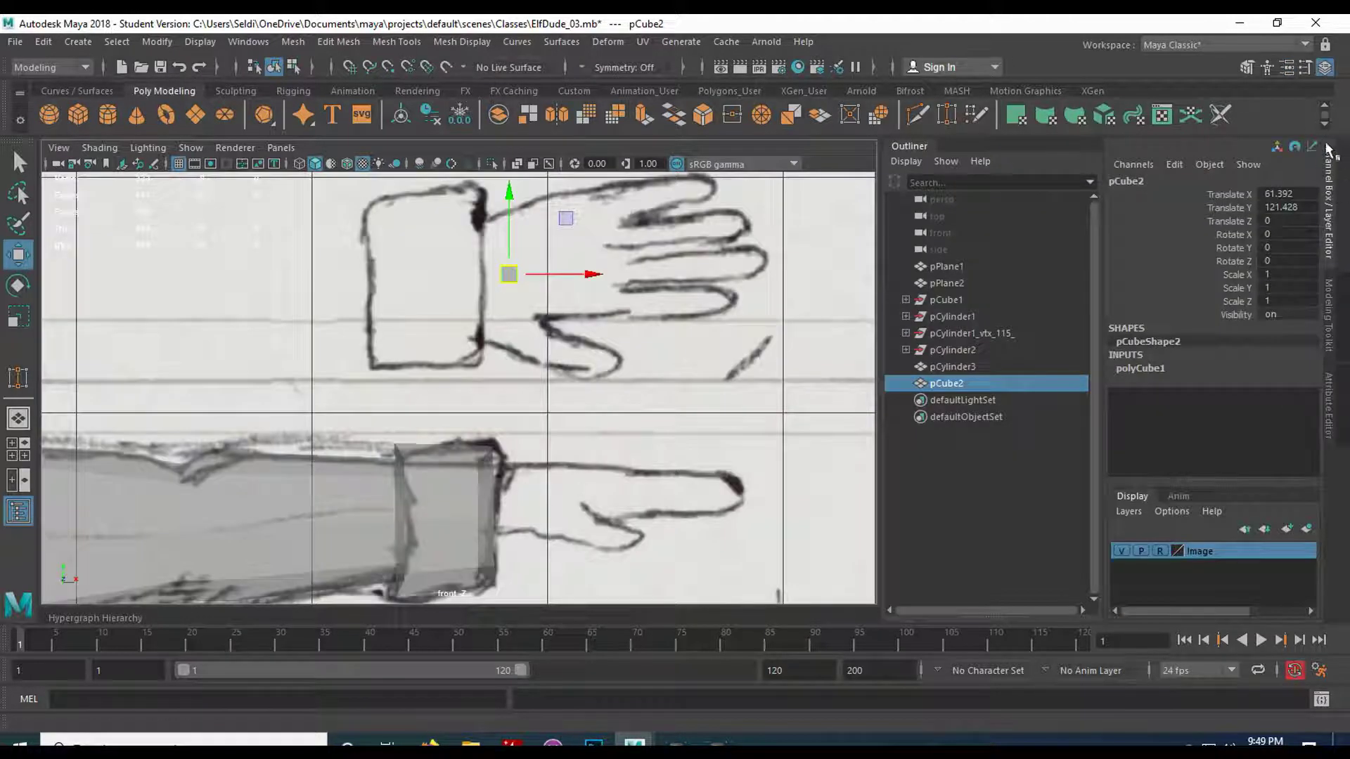
{"action": "left_click", "coordinate": [1158, 368]}
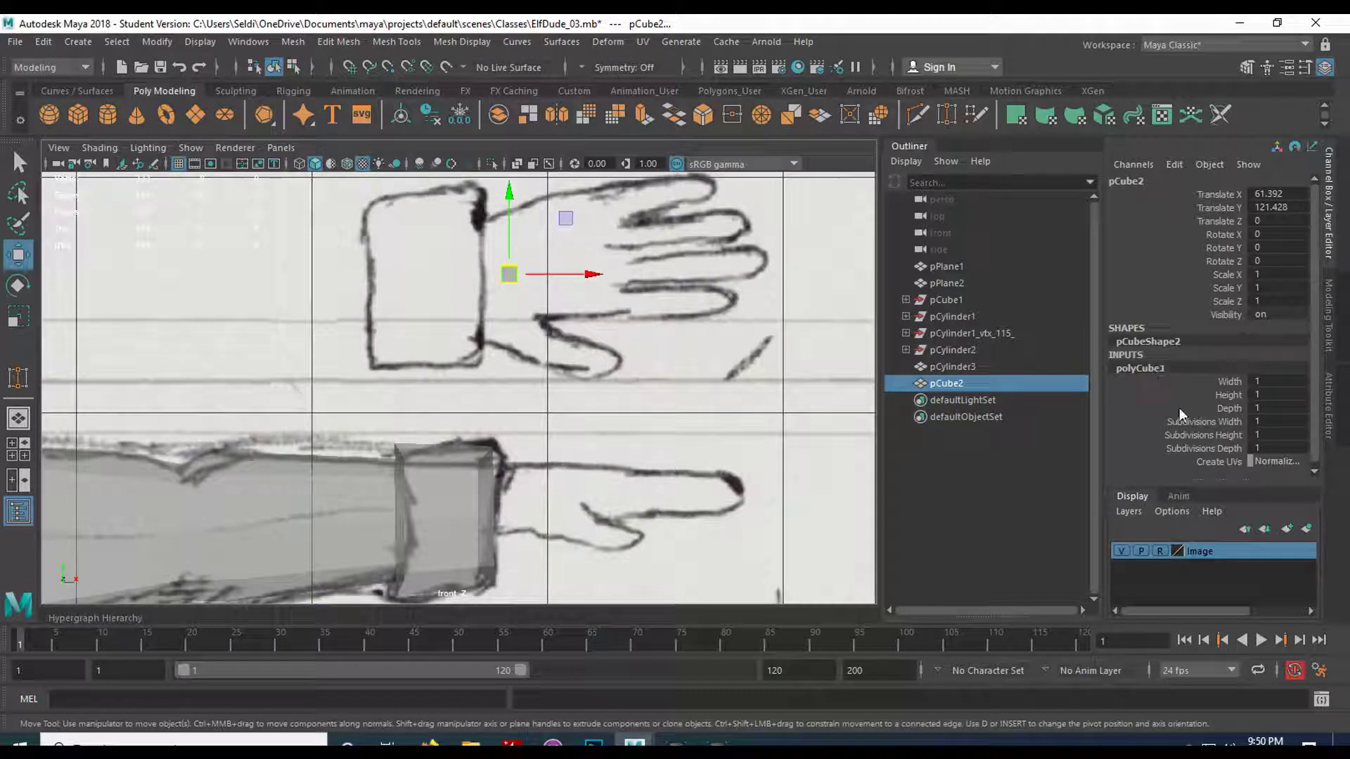
{"action": "left_click", "coordinate": [1230, 383]}
{"action": "middle_click_drag", "start_coordinate": [639, 404], "coordinate": [720, 392]}
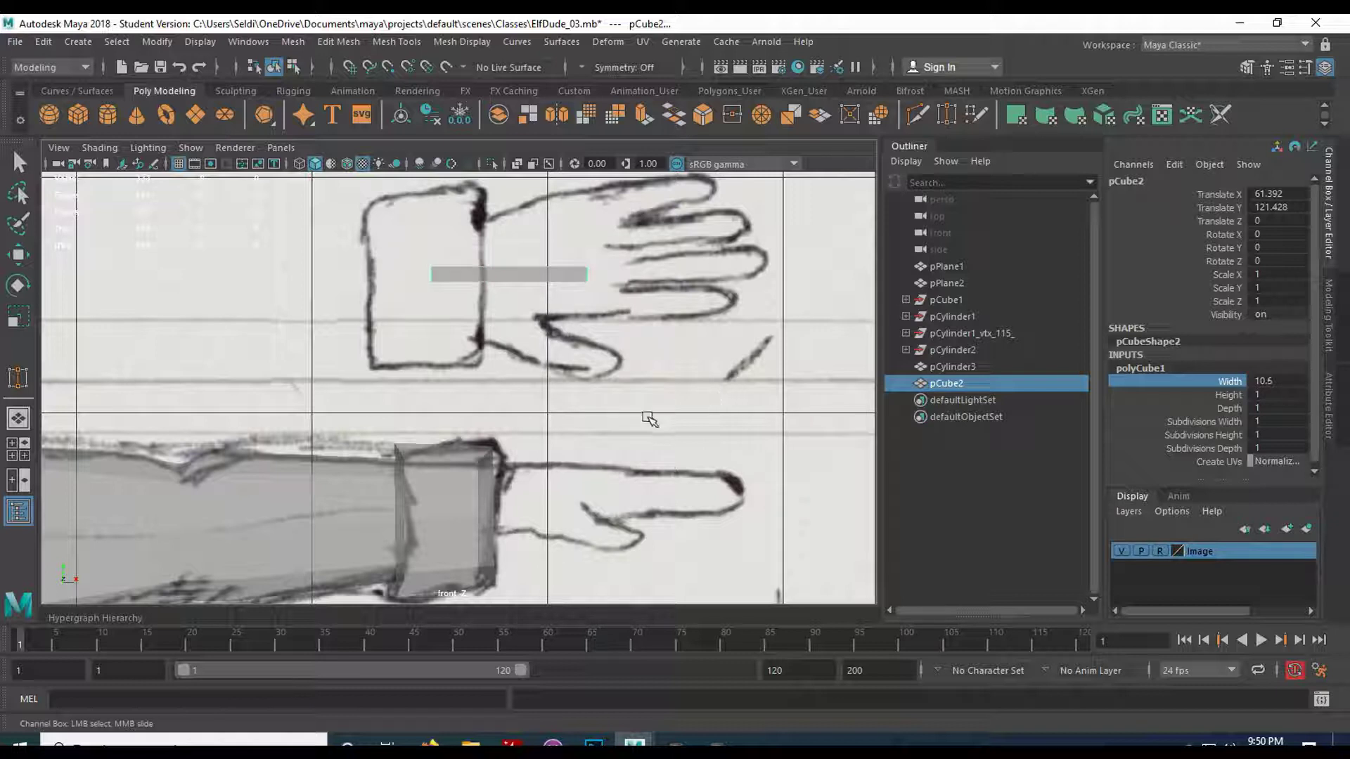
{"action": "key", "text": "w"}
{"action": "left_click_drag", "start_coordinate": [518, 275], "coordinate": [559, 262]}
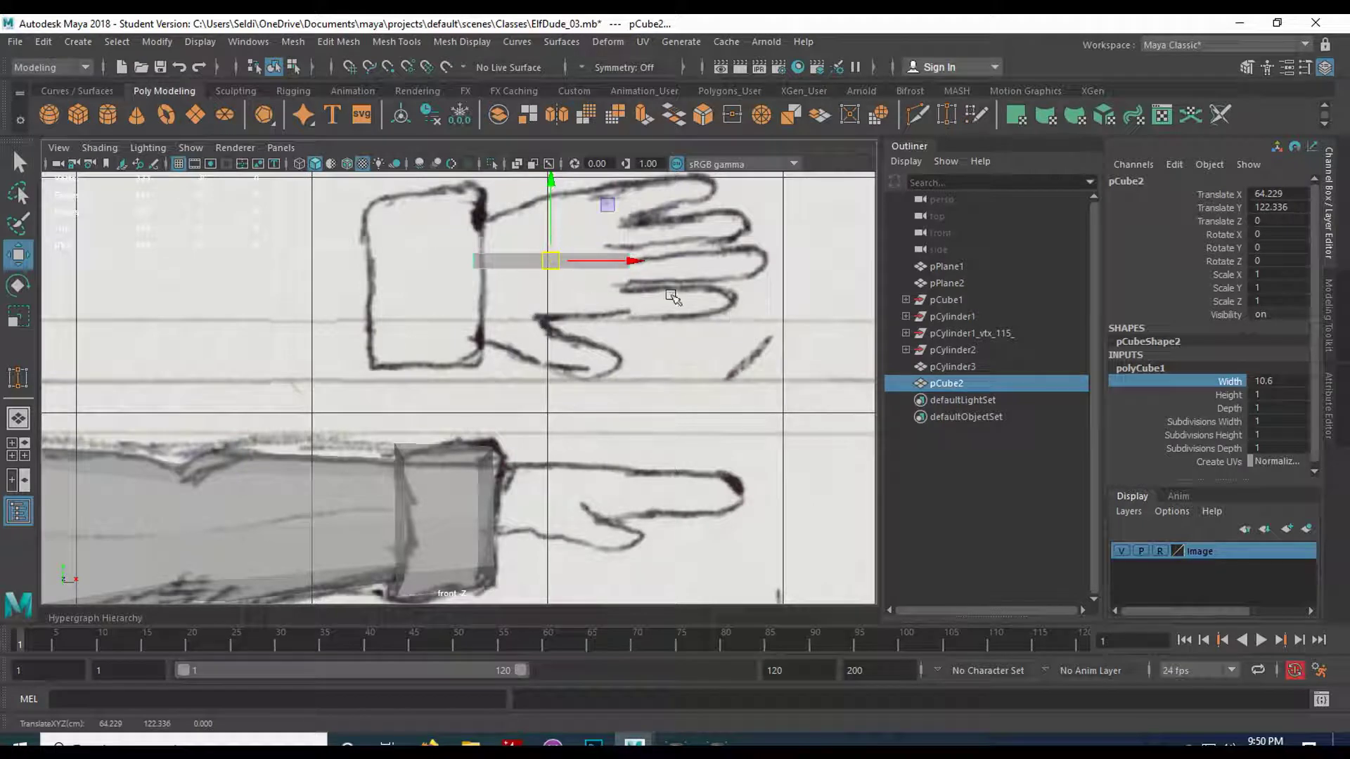
Set the cube's height to 8.7 to cover the palm of the hand drawing.
{"action": "left_click", "coordinate": [1228, 395]}
{"action": "middle_click_drag", "start_coordinate": [599, 358], "coordinate": [662, 348]}
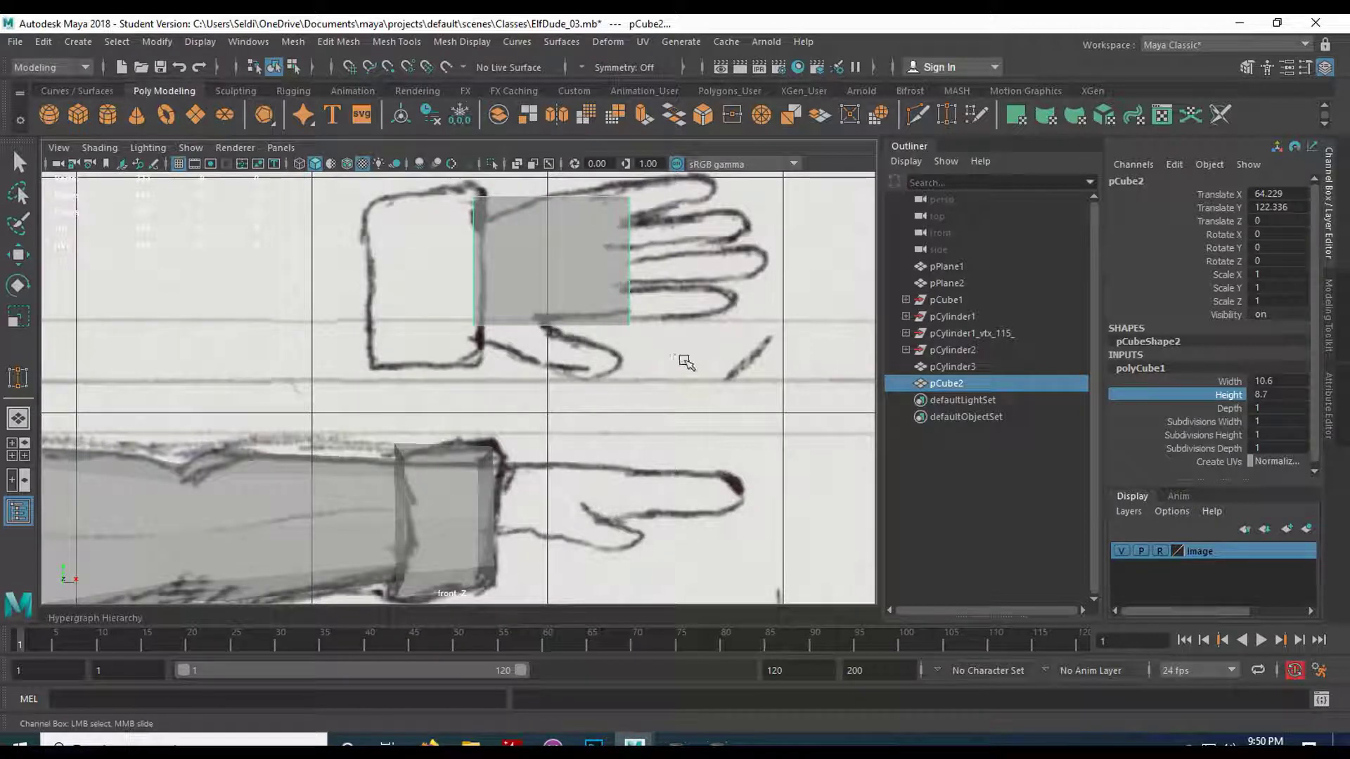
{"action": "scroll", "coordinate": [717, 345], "scroll_direction": "up", "scroll_amount": 4}
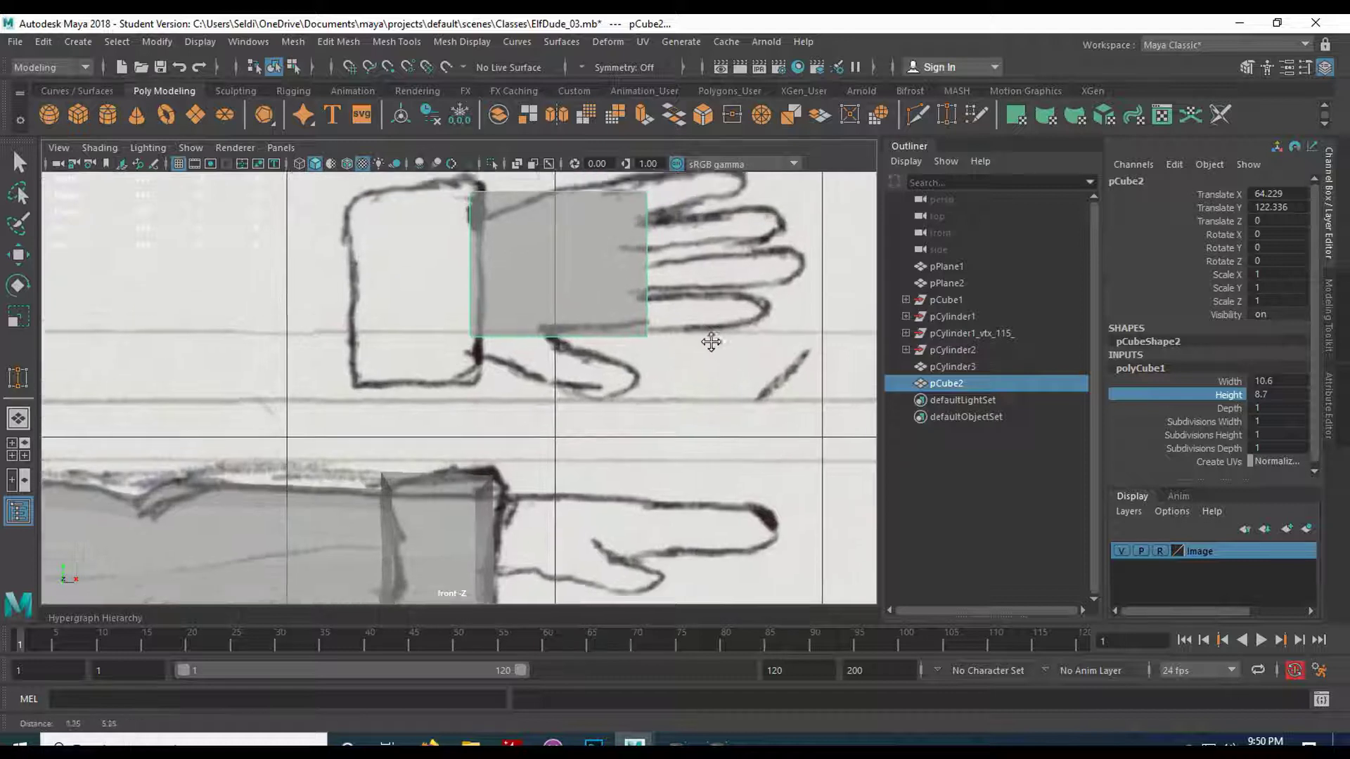
{"action": "middle_click_drag", "start_coordinate": [695, 429], "coordinate": [668, 457], "text": "alt"}
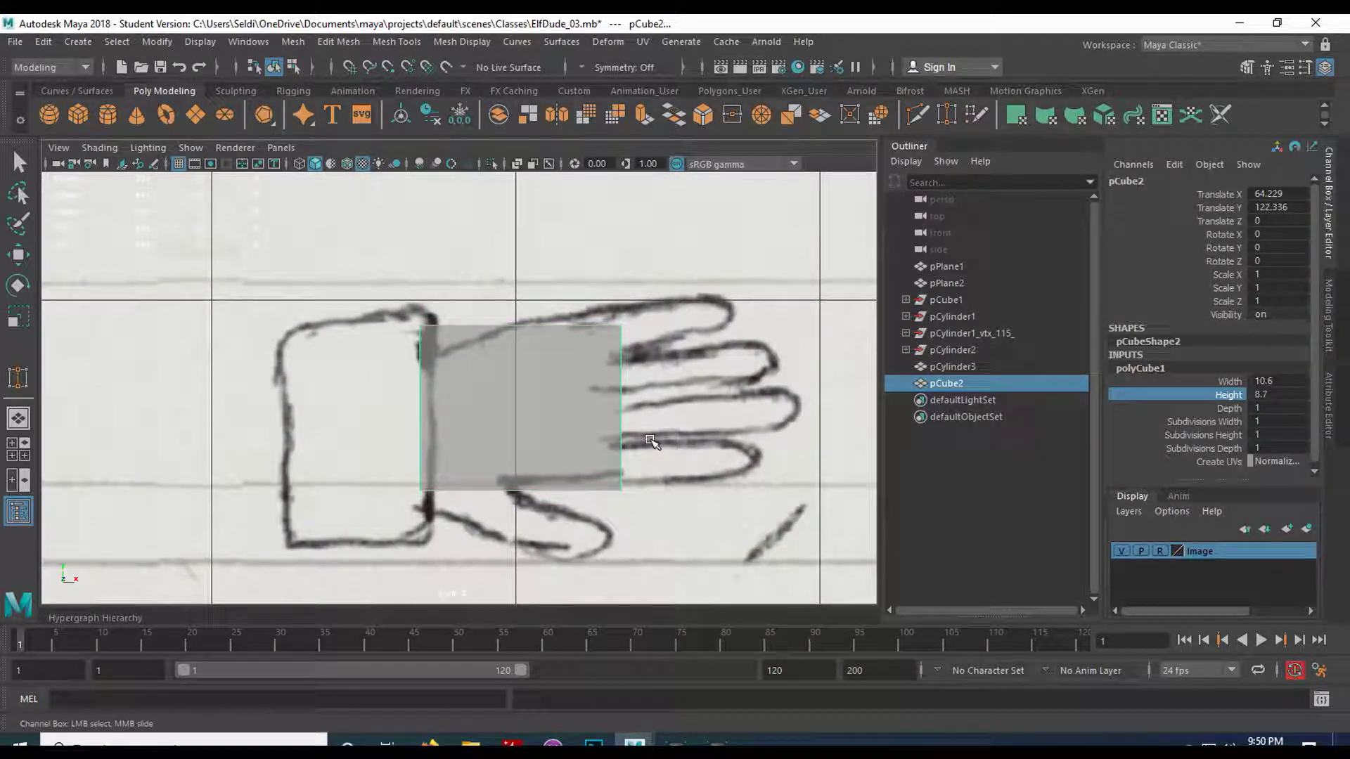
Examine the arm mesh and its cuff opening in the perspective view.
{"action": "key", "text": "space"}
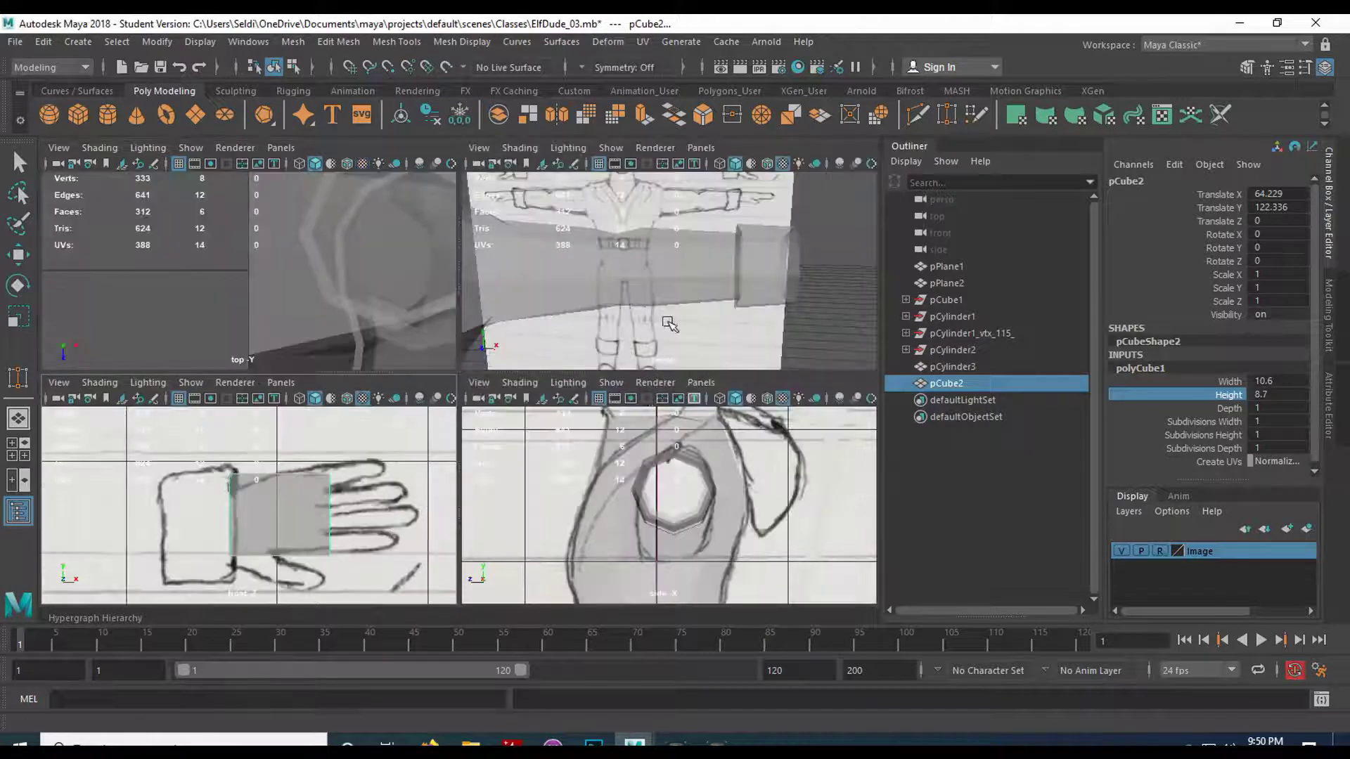
{"action": "key", "text": "space"}
{"action": "left_click_drag", "start_coordinate": [699, 430], "coordinate": [618, 427], "text": "alt"}
{"action": "key", "text": "w"}
{"action": "left_click", "coordinate": [383, 388]}
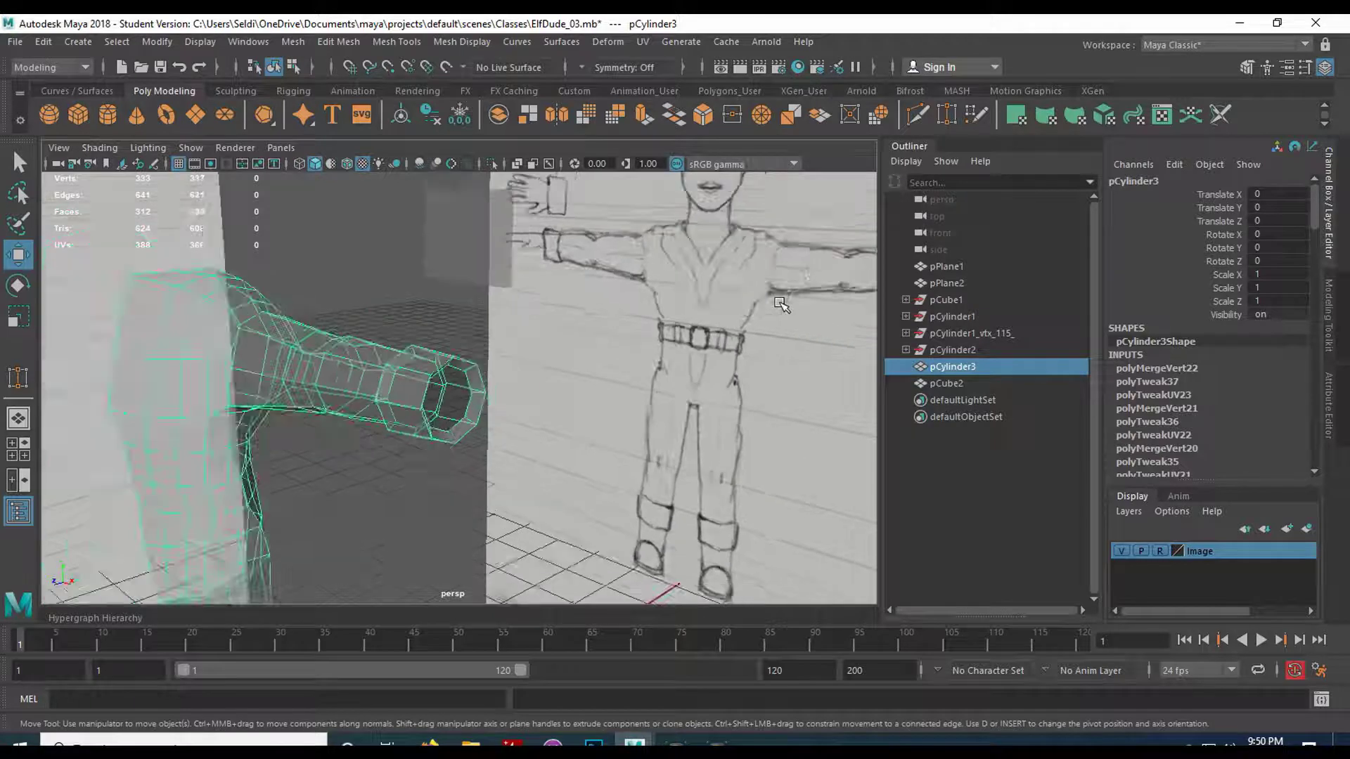
{"action": "key", "text": "space"}
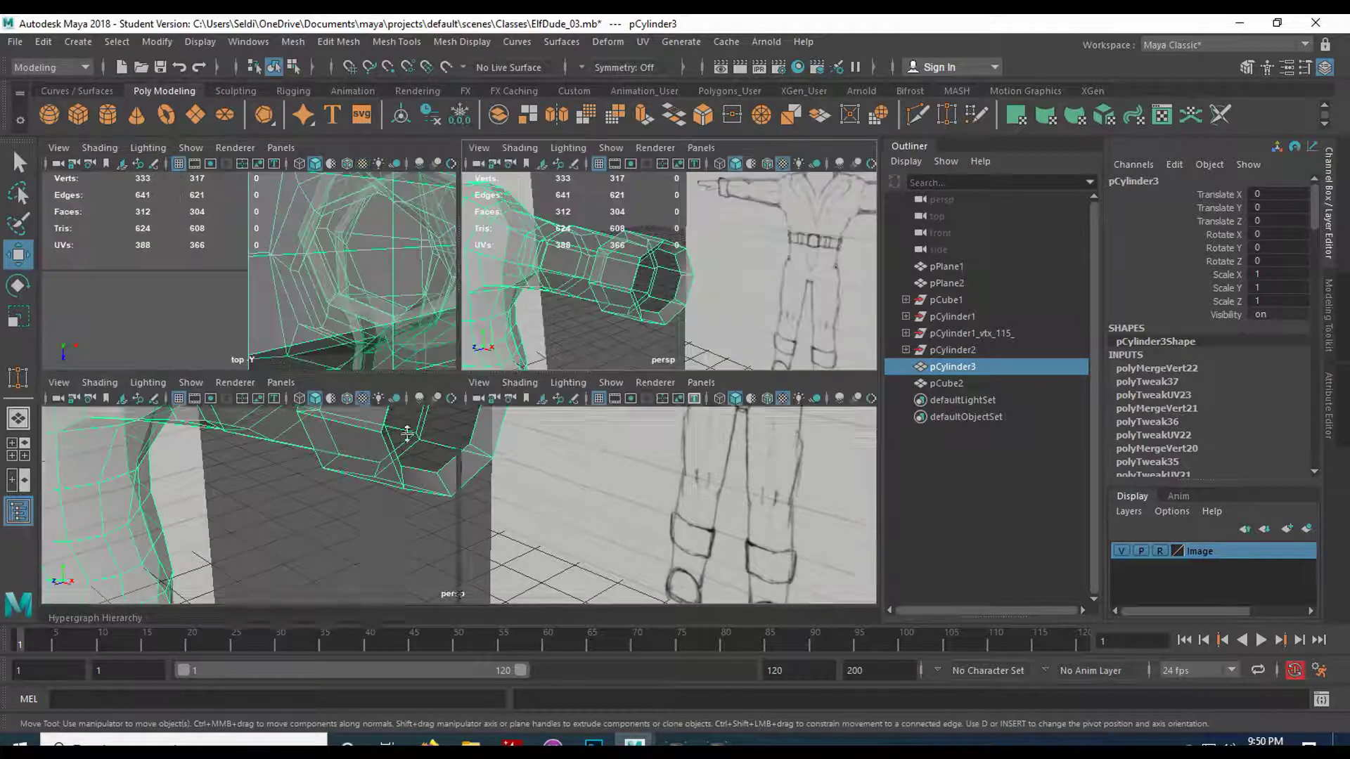
{"action": "key", "text": "space"}
Reselect the palm block in the front view and set its Subdivisions Height to 4.
{"action": "left_click", "coordinate": [514, 408]}
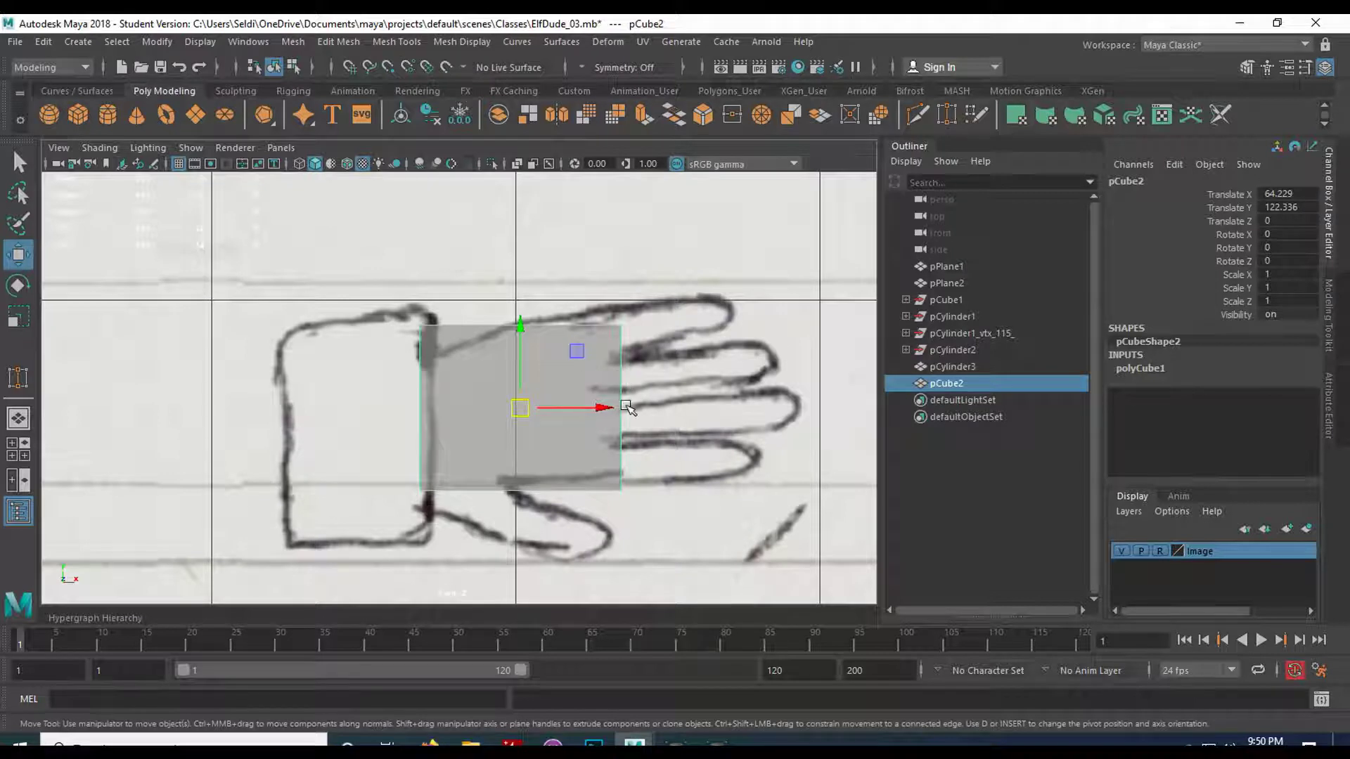
{"action": "left_click", "coordinate": [1156, 367]}
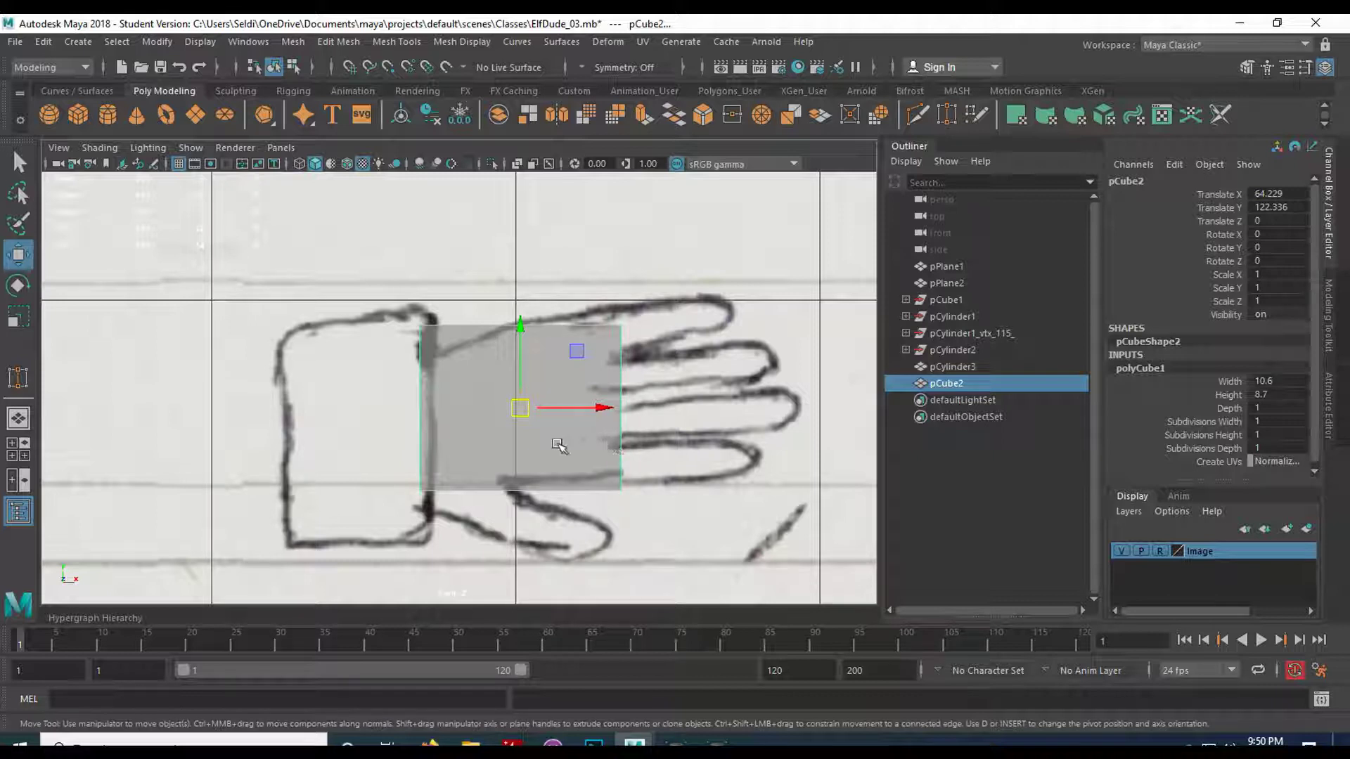
{"action": "left_click", "coordinate": [1200, 433]}
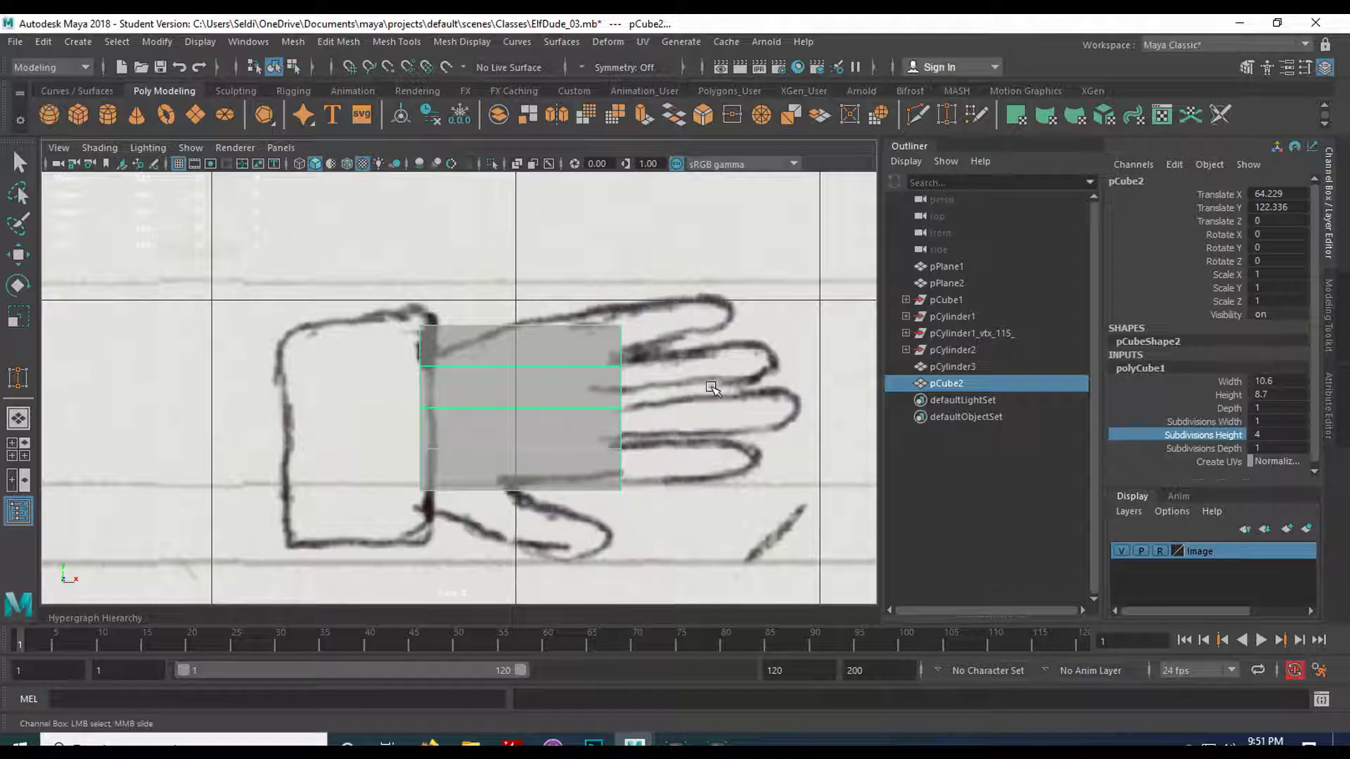
{"action": "middle_click_drag", "start_coordinate": [702, 381], "coordinate": [712, 381]}
Narrow the palm block's wrist-end vertices vertically and align them with the cuff line, and shift the finger-end vertices to the base of the fingers.
{"action": "right_click_drag", "start_coordinate": [591, 267], "coordinate": [490, 273]}
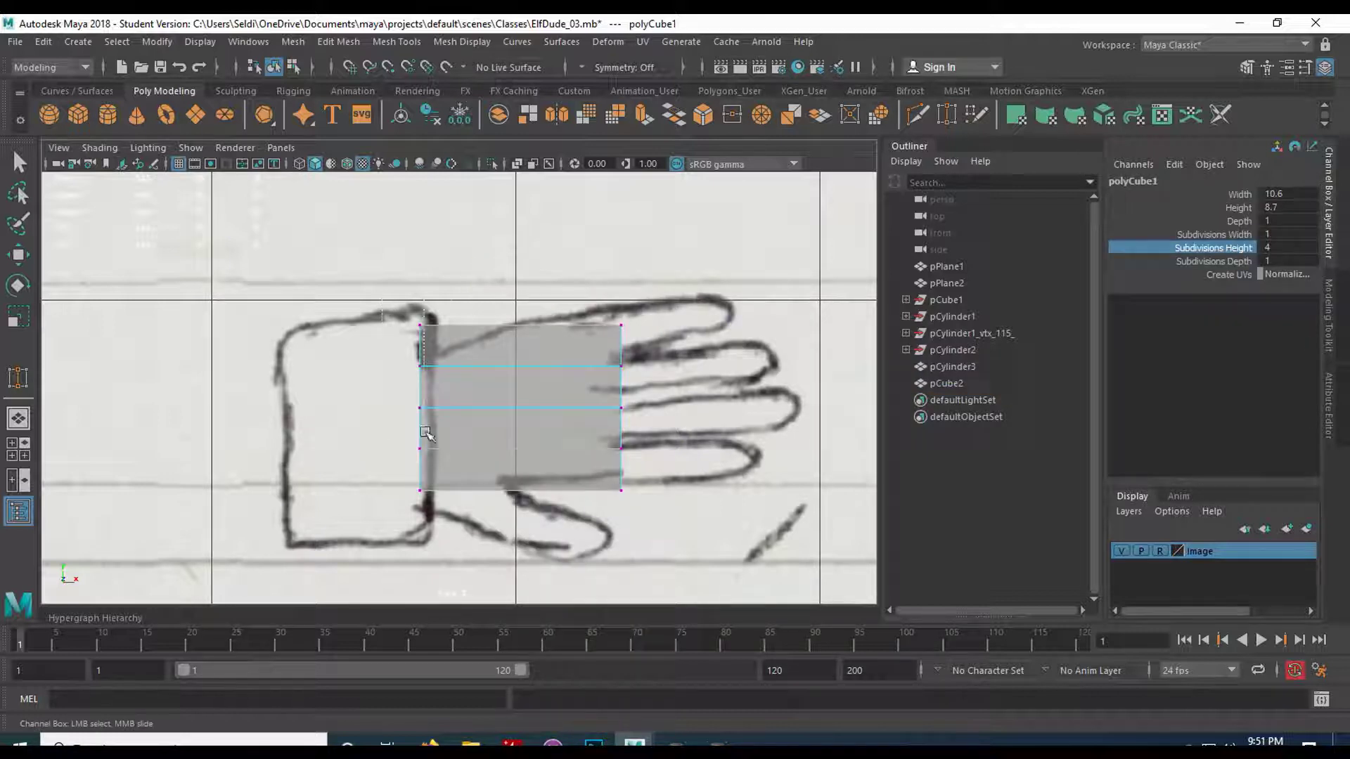
{"action": "left_click_drag", "start_coordinate": [453, 525], "coordinate": [454, 526]}
{"action": "key", "text": "w"}
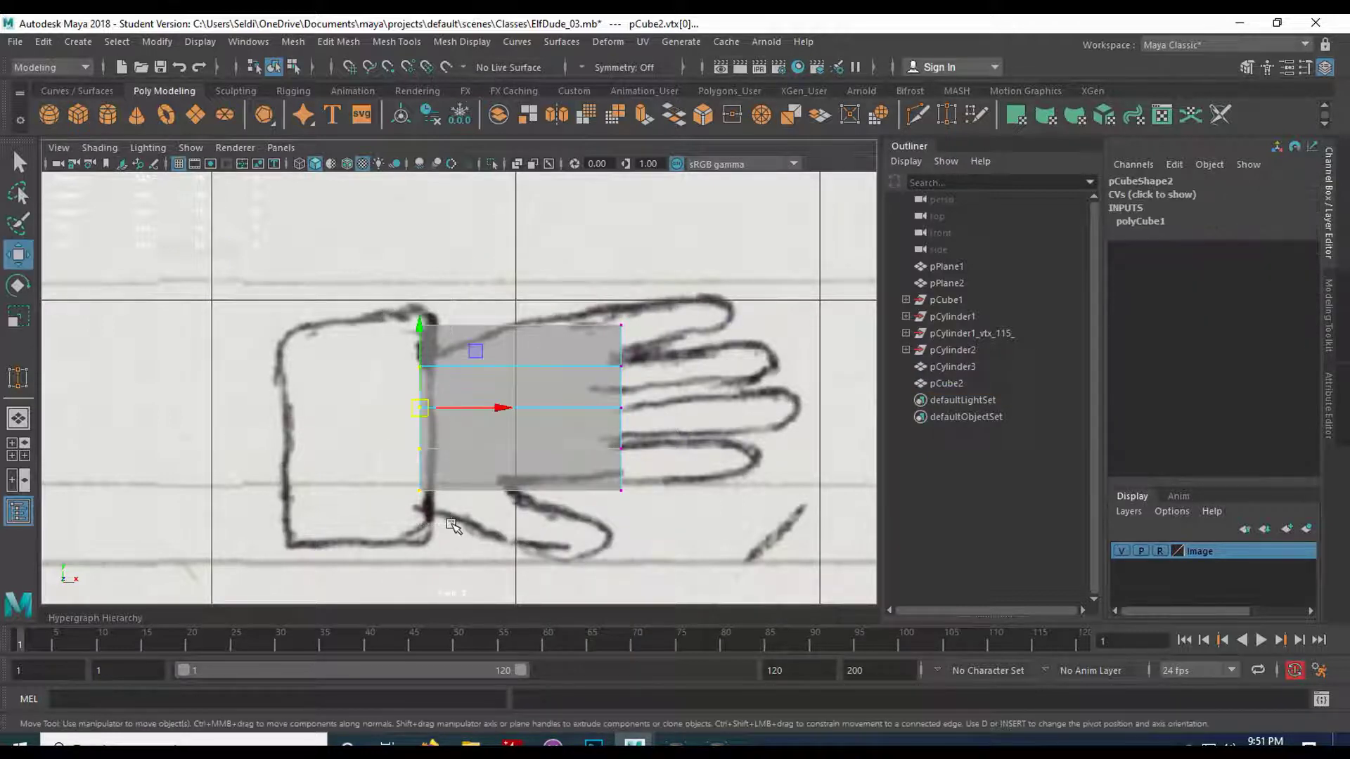
{"action": "key", "text": "r"}
{"action": "left_click_drag", "start_coordinate": [424, 330], "coordinate": [426, 358]}
{"action": "key", "text": "w"}
{"action": "left_click_drag", "start_coordinate": [492, 408], "coordinate": [505, 411]}
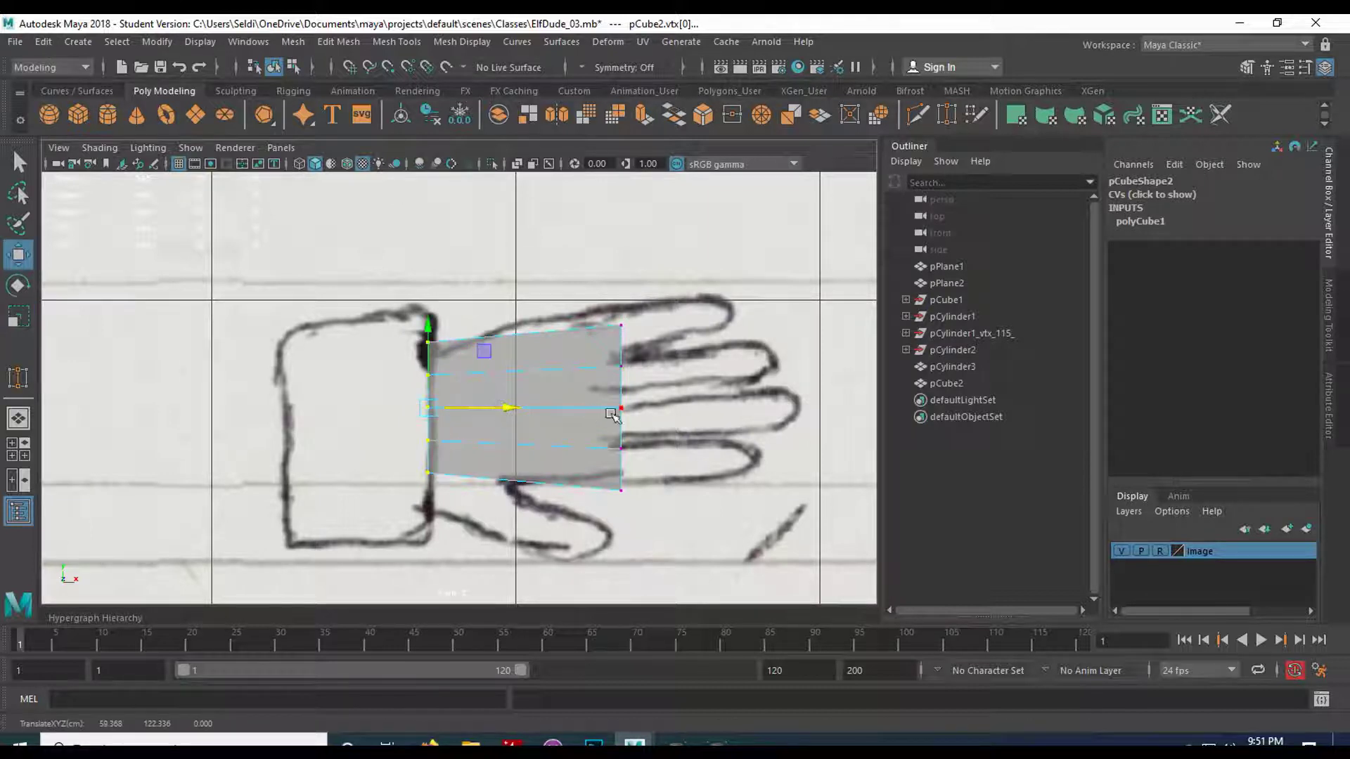
{"action": "left_click_drag", "start_coordinate": [587, 305], "coordinate": [669, 513]}
{"action": "left_click_drag", "start_coordinate": [680, 408], "coordinate": [665, 400]}
Return the palm block to object mode in the perspective view and thicken it to a Z scale of about 2.292.
{"action": "key", "text": "space"}
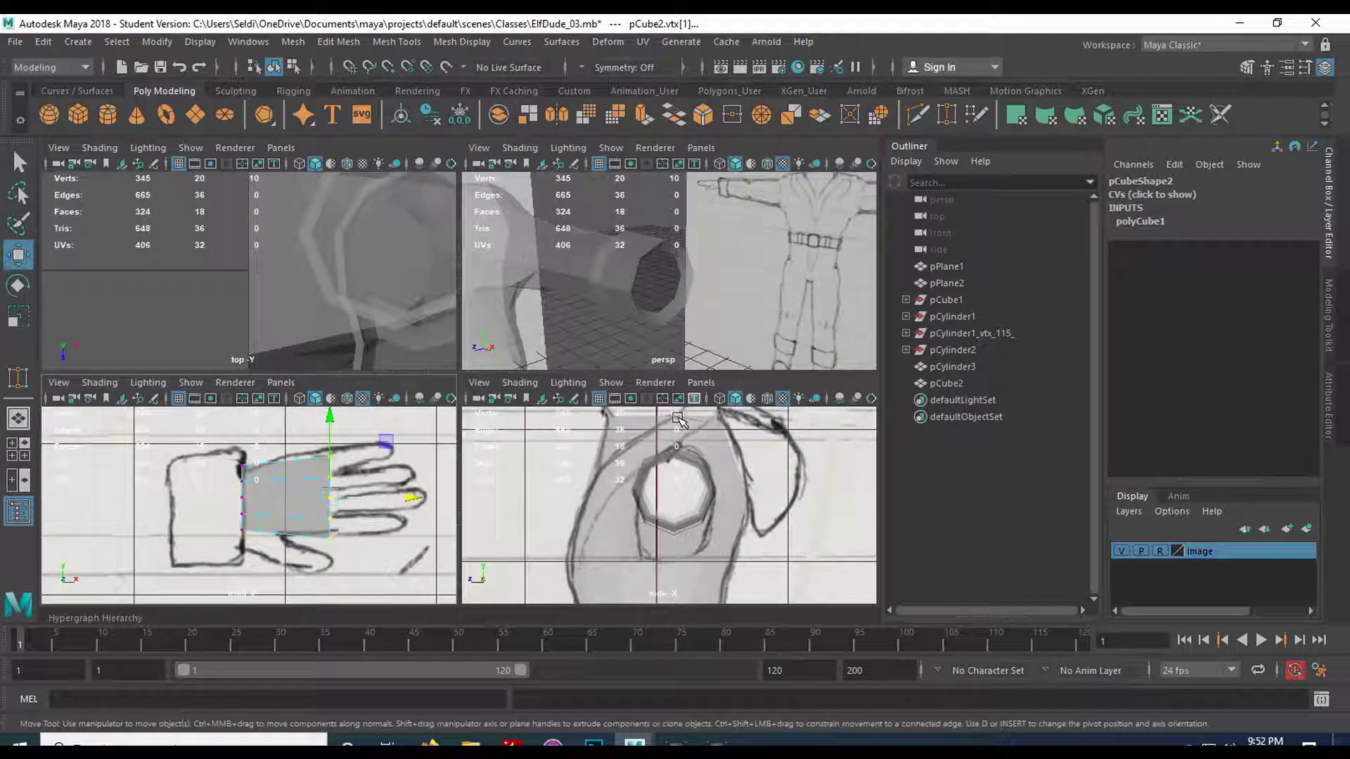
{"action": "key", "text": "space"}
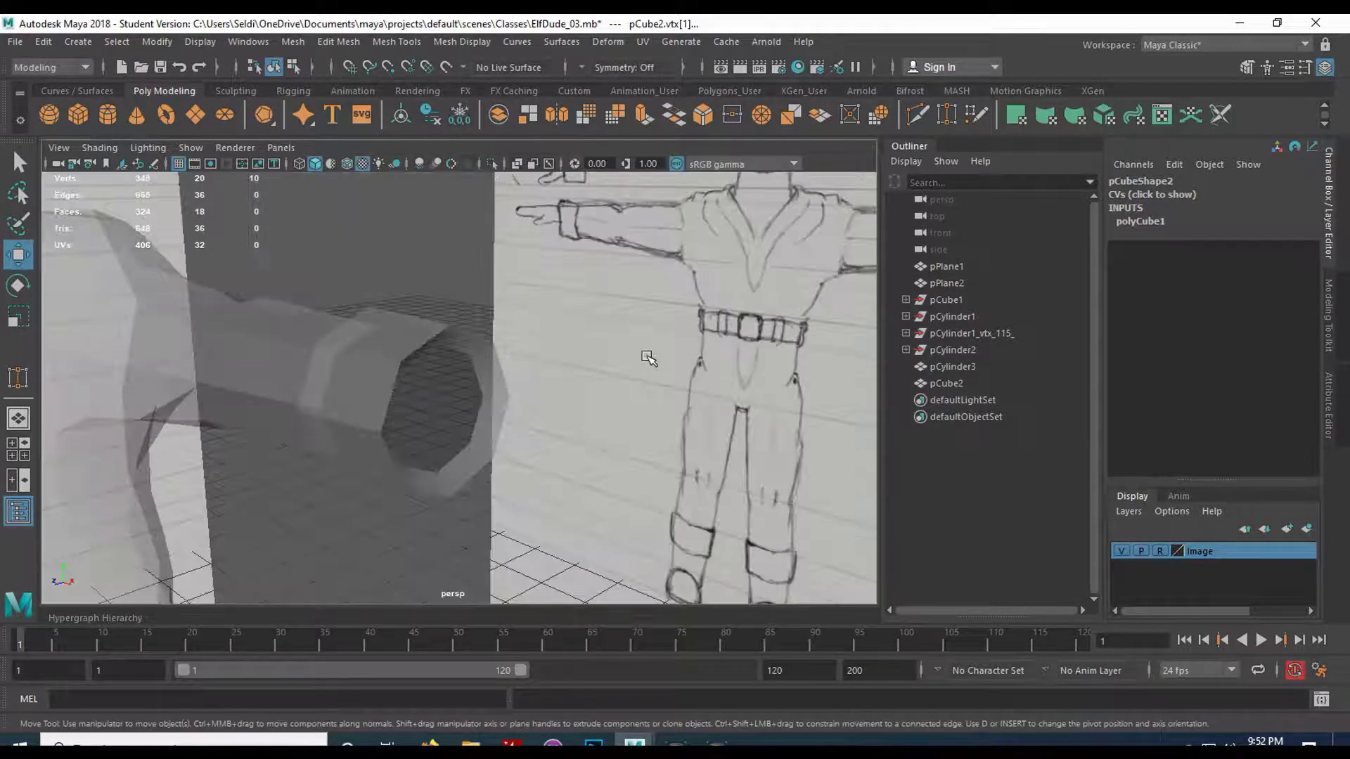
{"action": "key", "text": "f"}
{"action": "mouse_move", "coordinate": [567, 455]}
{"action": "left_mouse_down", "text": "alt"}
{"action": "mouse_move", "coordinate": [422, 422]}
{"action": "mouse_move", "coordinate": [298, 440]}
{"action": "mouse_move", "coordinate": [486, 435]}
{"action": "mouse_move", "coordinate": [523, 460]}
{"action": "left_mouse_up", "text": "alt"}
{"action": "mouse_move", "coordinate": [519, 375]}
{"action": "left_mouse_down", "text": "alt"}
{"action": "mouse_move", "coordinate": [492, 373]}
{"action": "mouse_move", "coordinate": [537, 368]}
{"action": "left_mouse_up", "text": "alt"}
{"action": "right_click", "coordinate": [388, 267]}
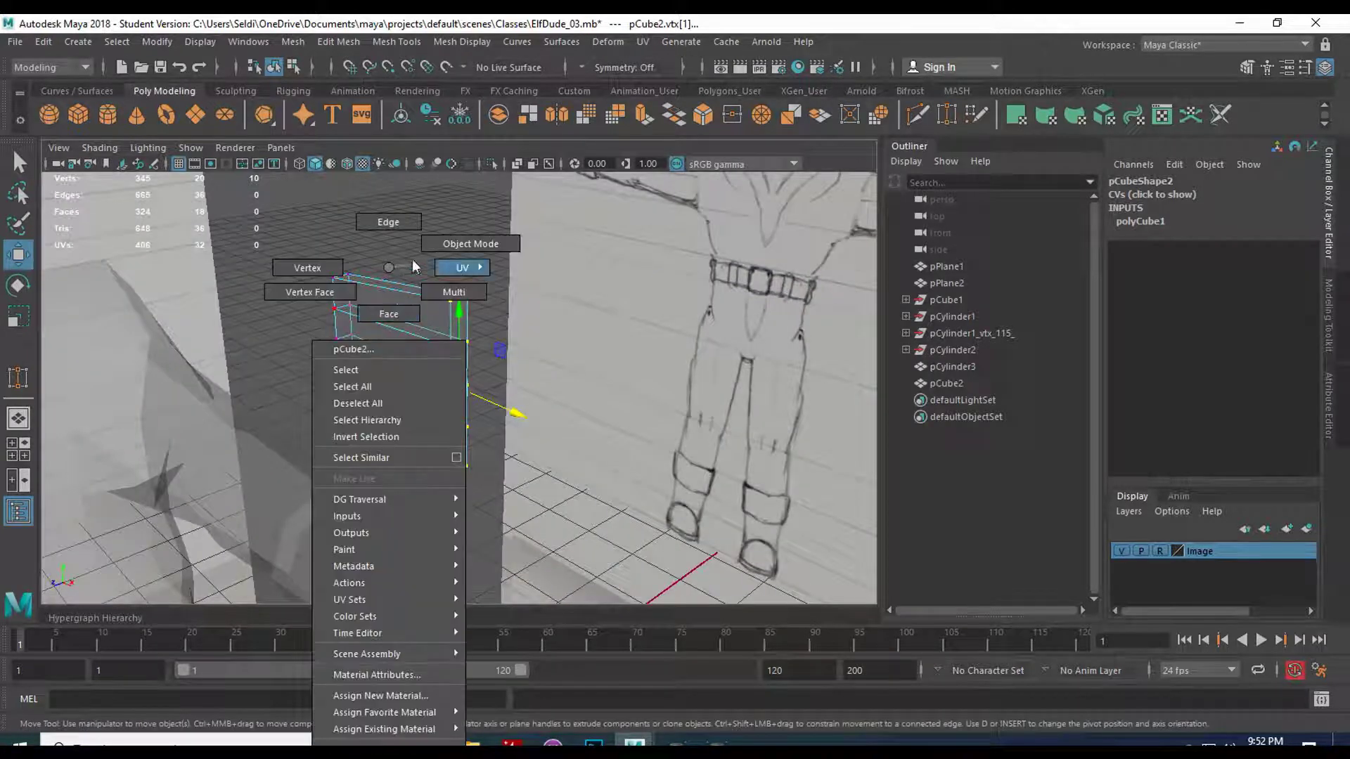
{"action": "left_click", "coordinate": [430, 244]}
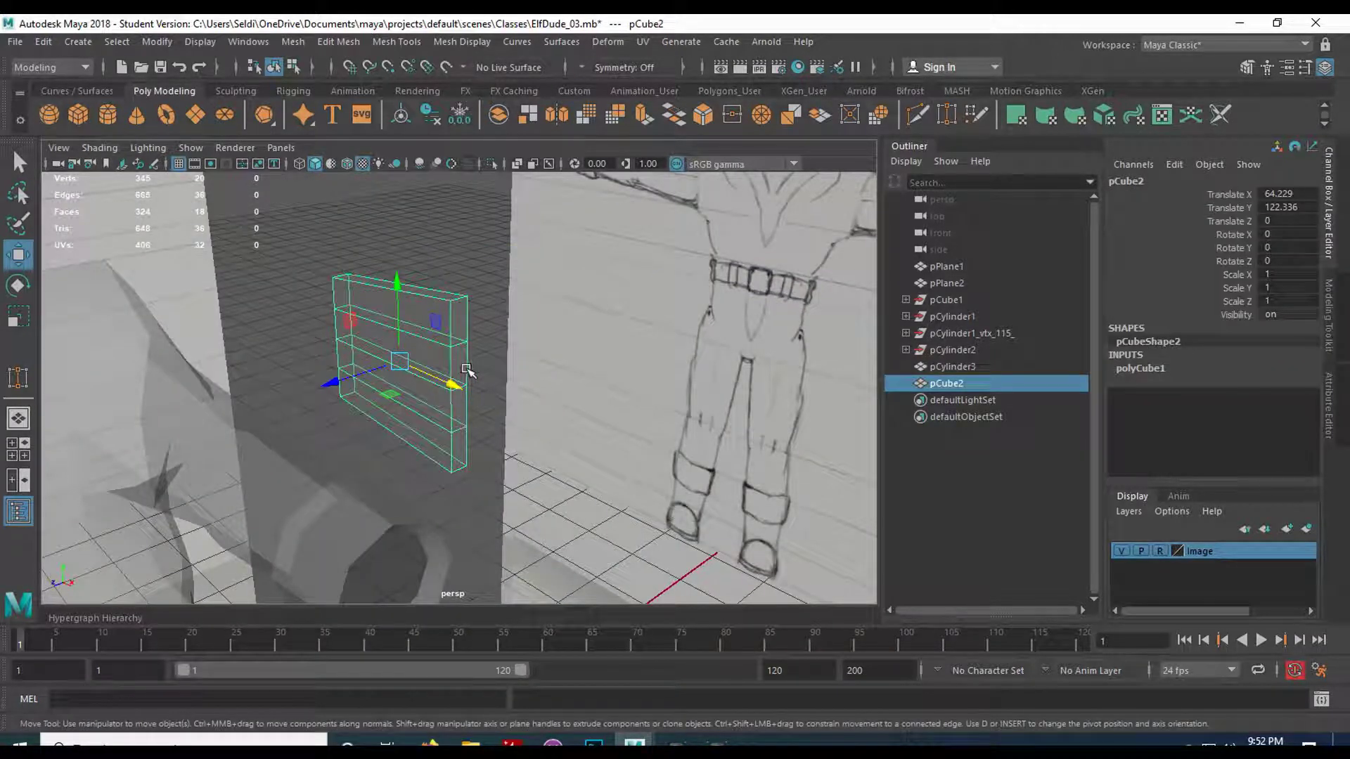
{"action": "key", "text": "r"}
{"action": "left_click_drag", "start_coordinate": [340, 378], "coordinate": [242, 395]}
Select the lower inner edge loop running around the palm block and shift it slightly along the Z axis.
{"action": "mouse_move", "coordinate": [446, 452]}
{"action": "left_mouse_down", "text": "alt"}
{"action": "mouse_move", "coordinate": [291, 433]}
{"action": "mouse_move", "coordinate": [365, 450]}
{"action": "mouse_move", "coordinate": [425, 524]}
{"action": "mouse_move", "coordinate": [434, 436]}
{"action": "mouse_move", "coordinate": [526, 339]}
{"action": "mouse_move", "coordinate": [548, 355]}
{"action": "mouse_move", "coordinate": [430, 410]}
{"action": "mouse_move", "coordinate": [473, 391]}
{"action": "mouse_move", "coordinate": [452, 389]}
{"action": "mouse_move", "coordinate": [442, 399]}
{"action": "mouse_move", "coordinate": [539, 422]}
{"action": "mouse_move", "coordinate": [466, 458]}
{"action": "left_mouse_up", "text": "alt"}
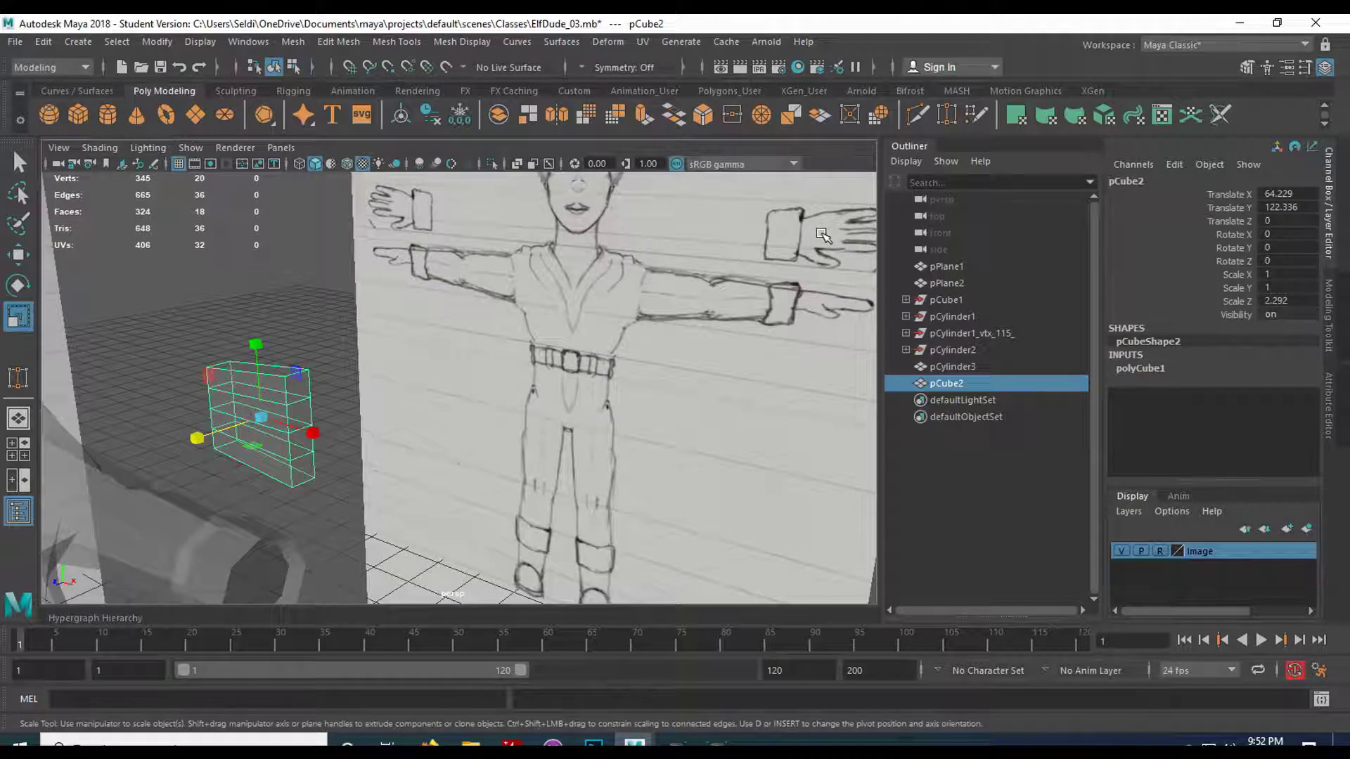
{"action": "left_click_drag", "start_coordinate": [432, 472], "coordinate": [434, 441], "text": "alt"}
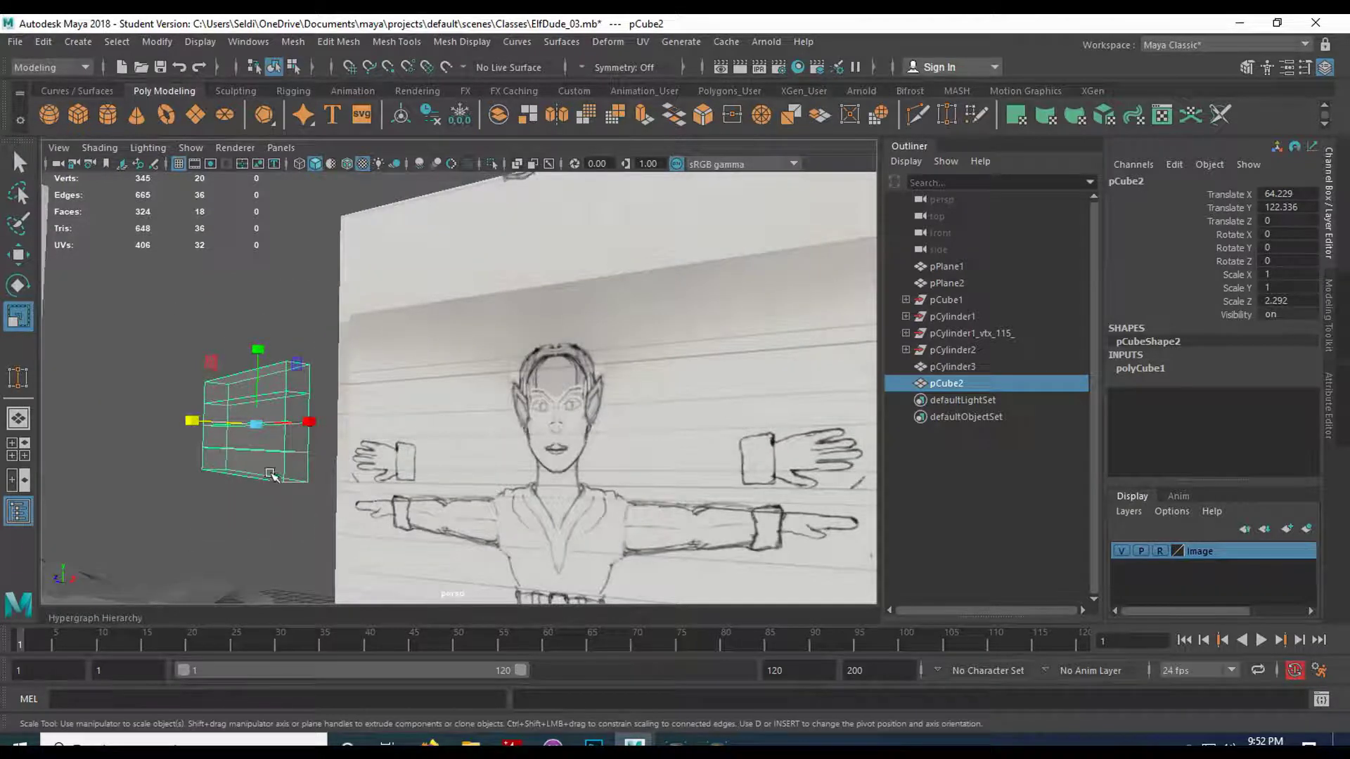
{"action": "mouse_move", "coordinate": [271, 475]}
{"action": "left_mouse_down", "text": "alt"}
{"action": "mouse_move", "coordinate": [225, 497]}
{"action": "mouse_move", "coordinate": [356, 422]}
{"action": "mouse_move", "coordinate": [330, 436]}
{"action": "left_mouse_up", "text": "alt"}
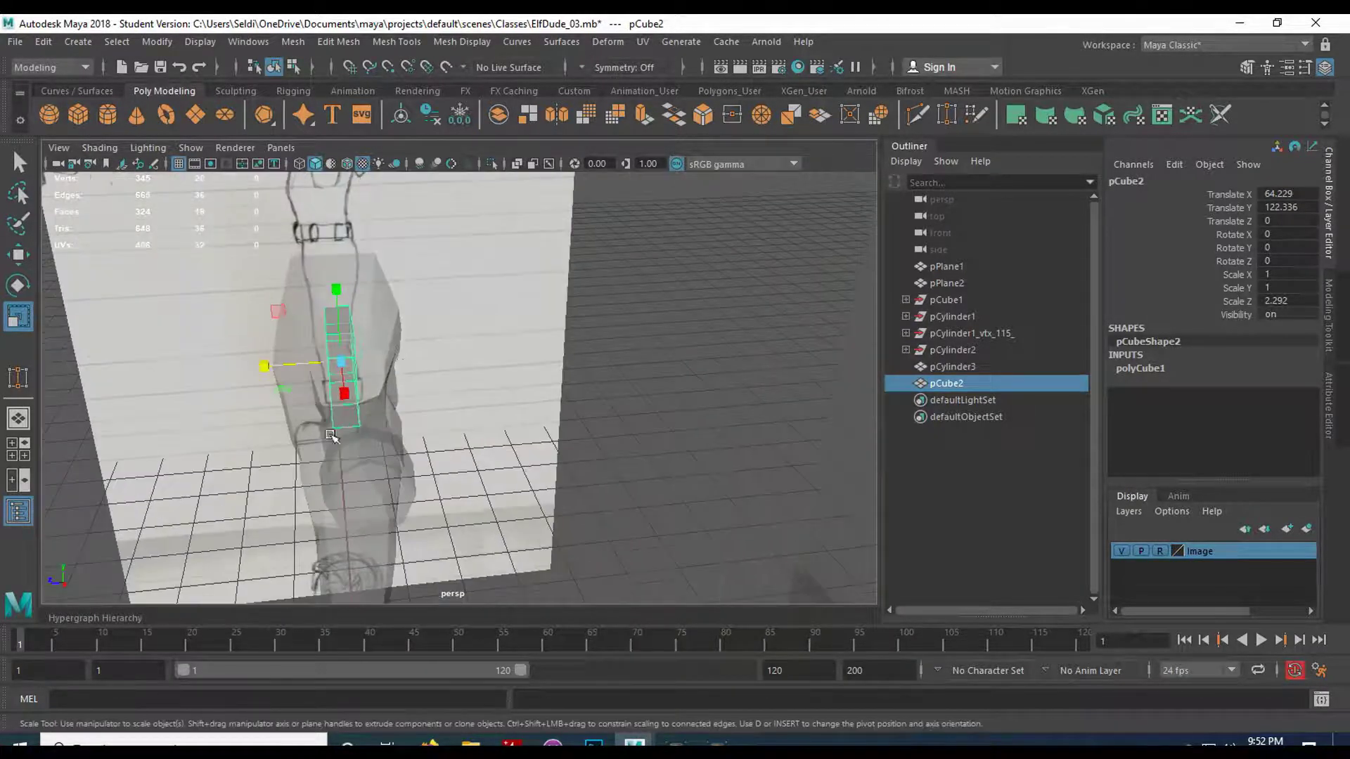
{"action": "mouse_move", "coordinate": [398, 366]}
{"action": "left_mouse_down", "text": "alt"}
{"action": "mouse_move", "coordinate": [419, 364]}
{"action": "mouse_move", "coordinate": [332, 449]}
{"action": "mouse_move", "coordinate": [551, 432]}
{"action": "mouse_move", "coordinate": [473, 419]}
{"action": "mouse_move", "coordinate": [500, 434]}
{"action": "left_mouse_up", "text": "alt"}
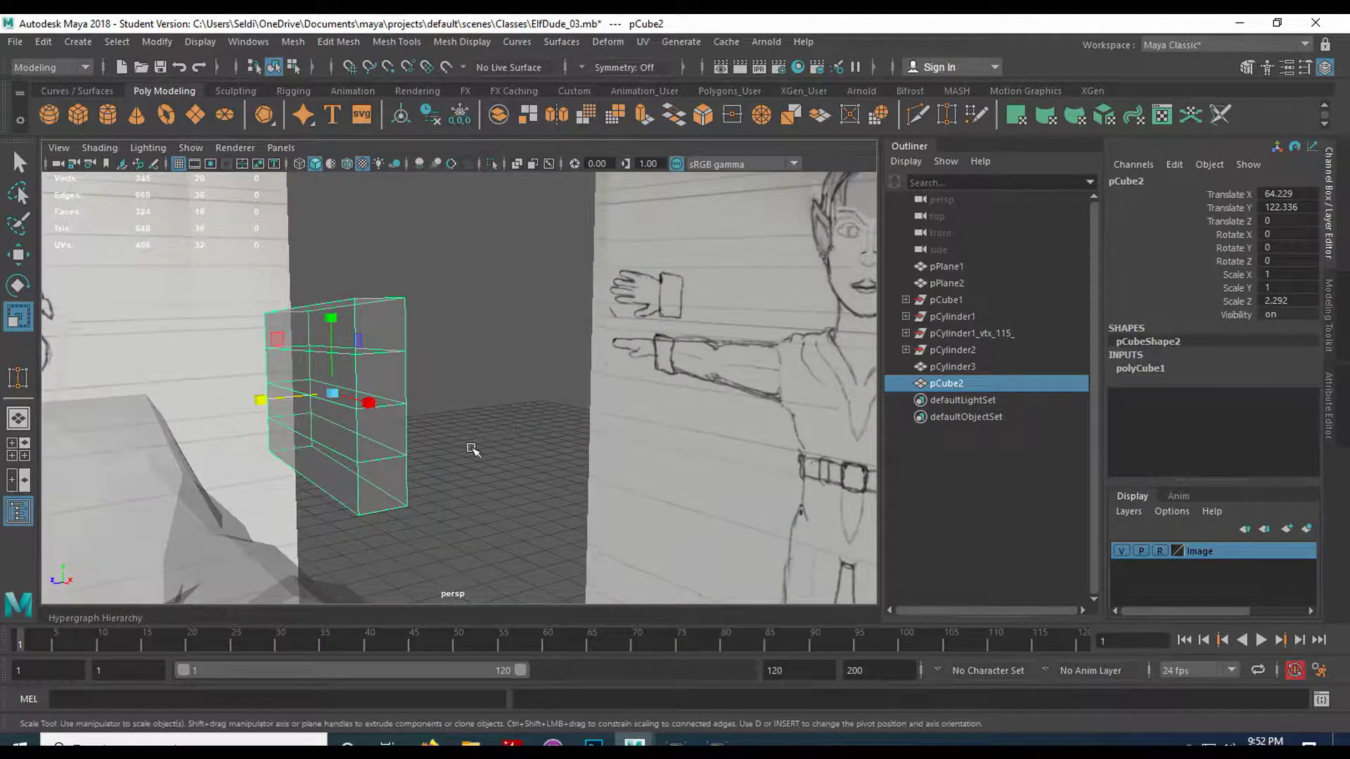
{"action": "right_click_drag", "start_coordinate": [390, 456], "coordinate": [386, 232]}
{"action": "left_click", "coordinate": [332, 460]}
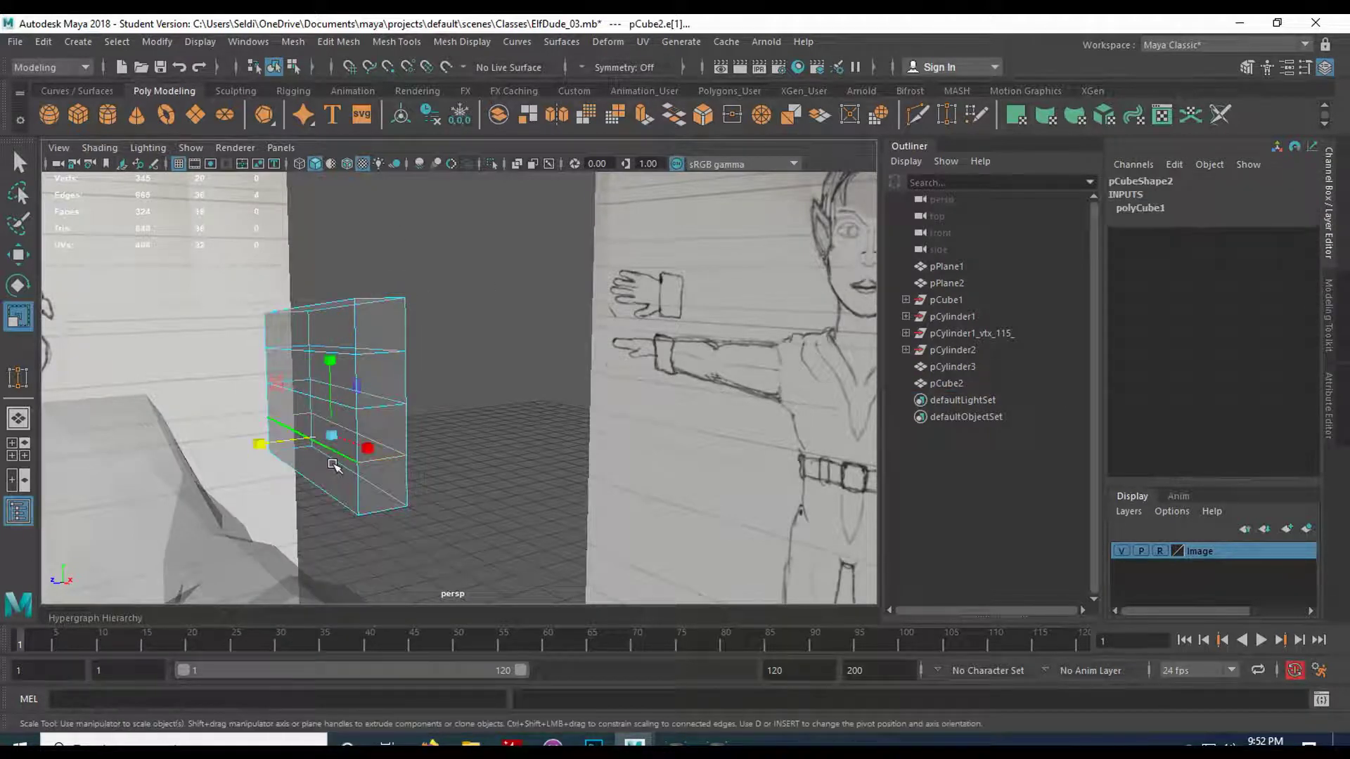
{"action": "key", "text": "q"}
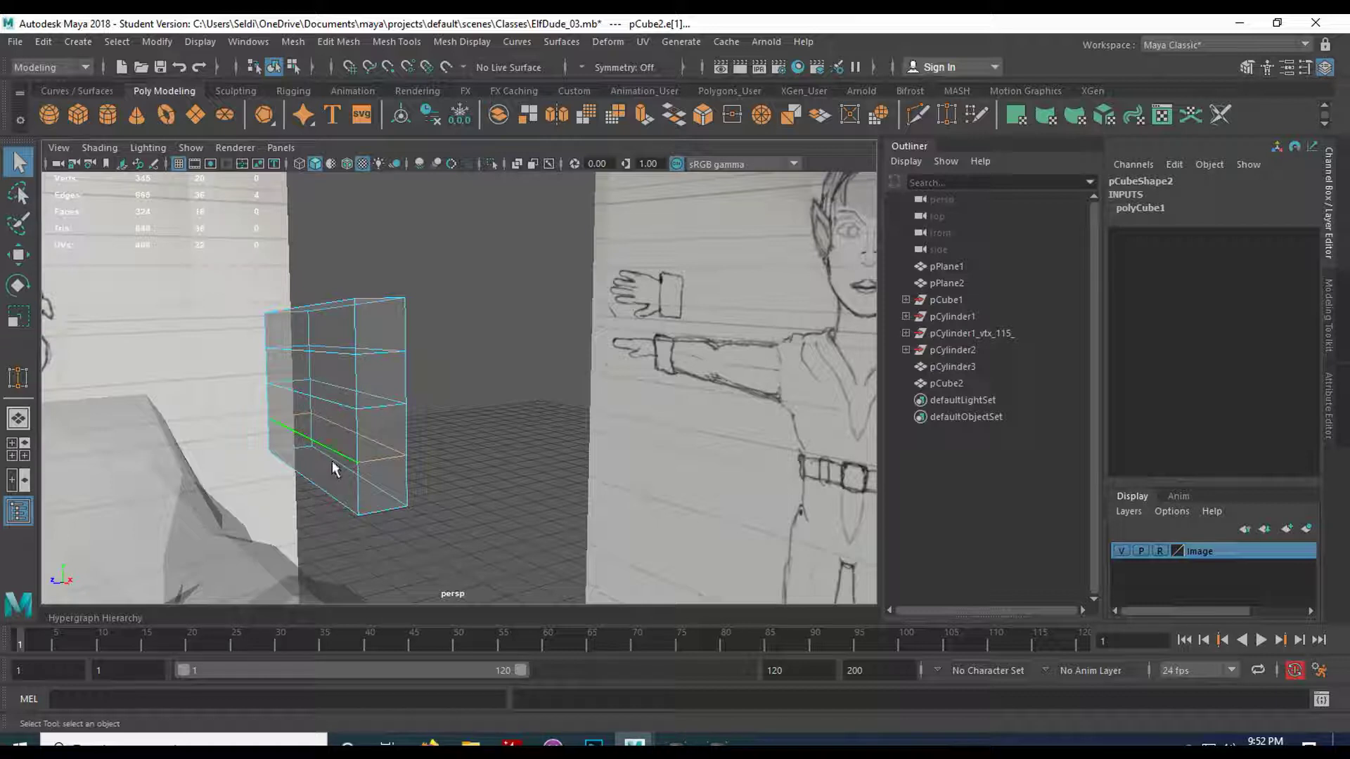
{"action": "key", "text": "e"}
{"action": "scroll", "coordinate": [552, 482], "scroll_direction": "down", "scroll_amount": 3}
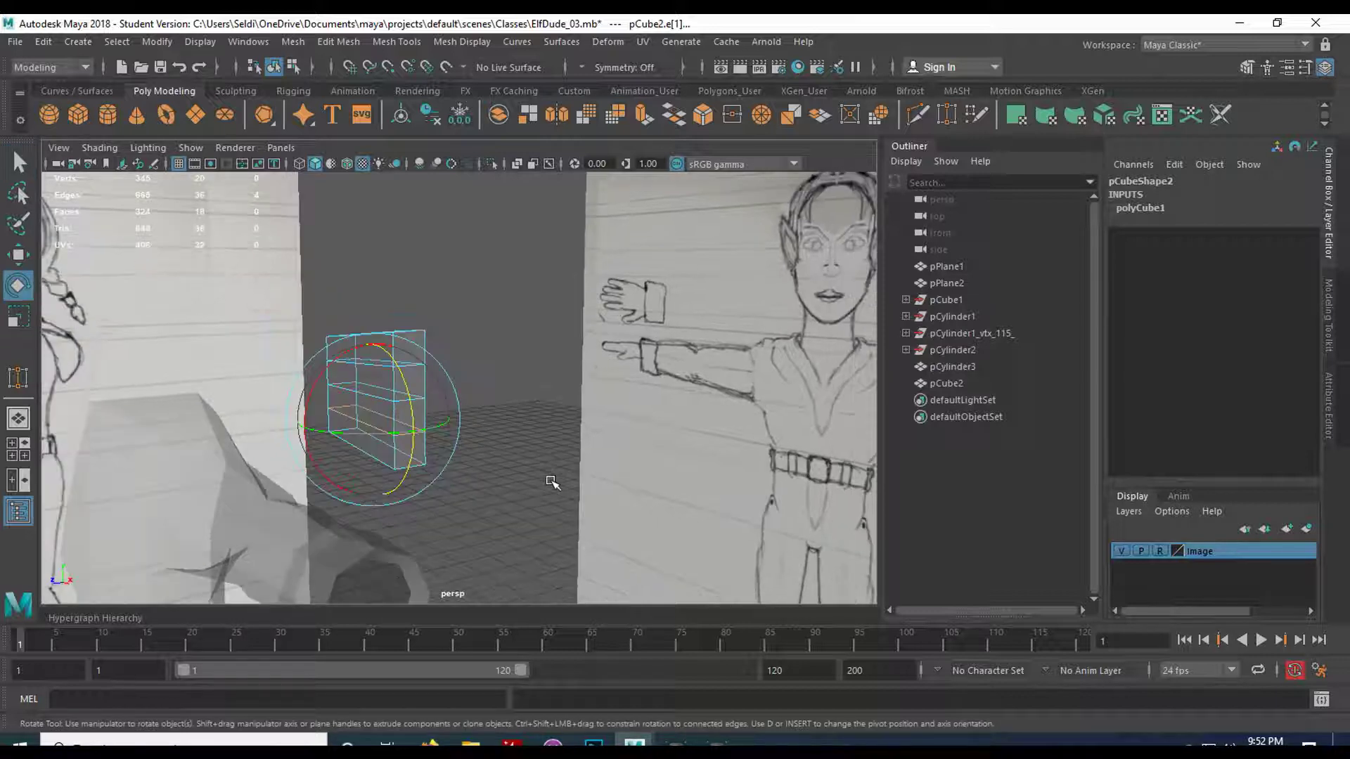
{"action": "key", "text": "w"}
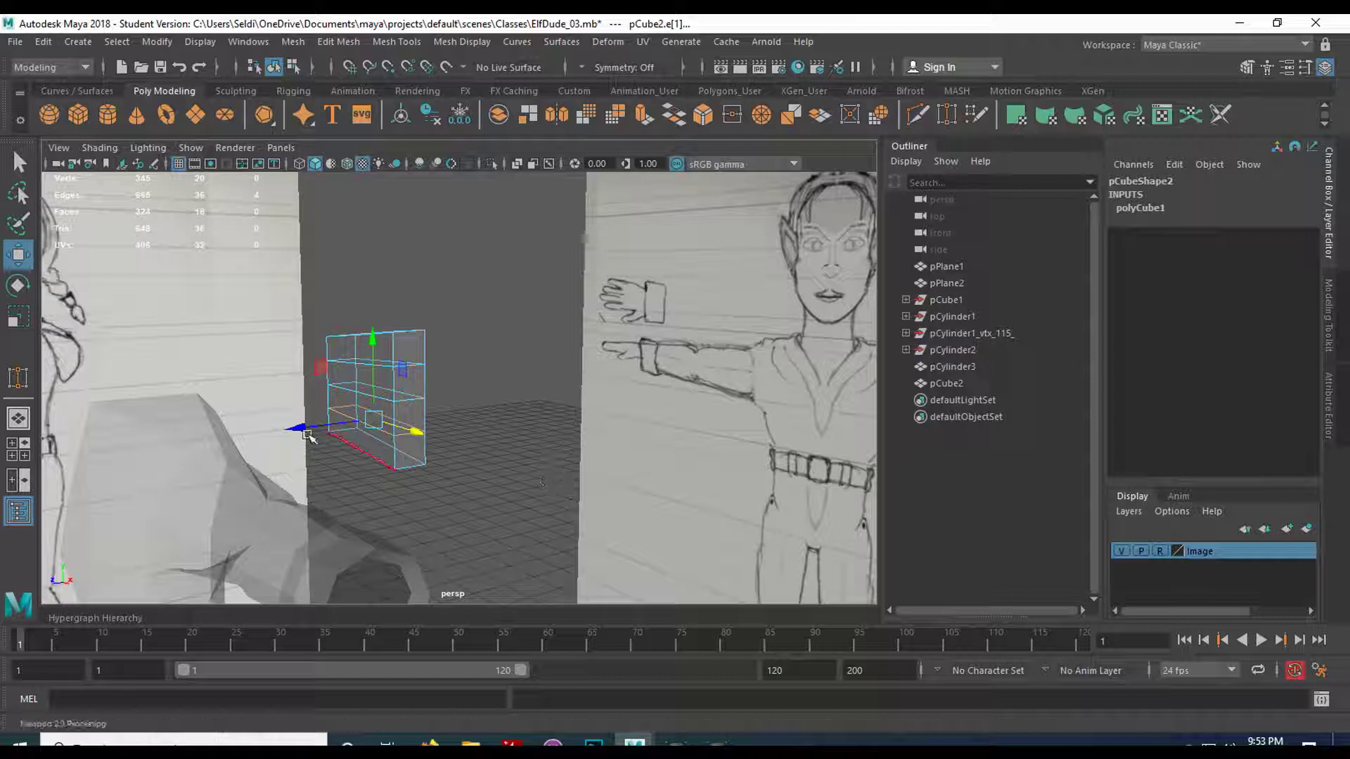
{"action": "left_click_drag", "start_coordinate": [295, 429], "coordinate": [294, 430]}
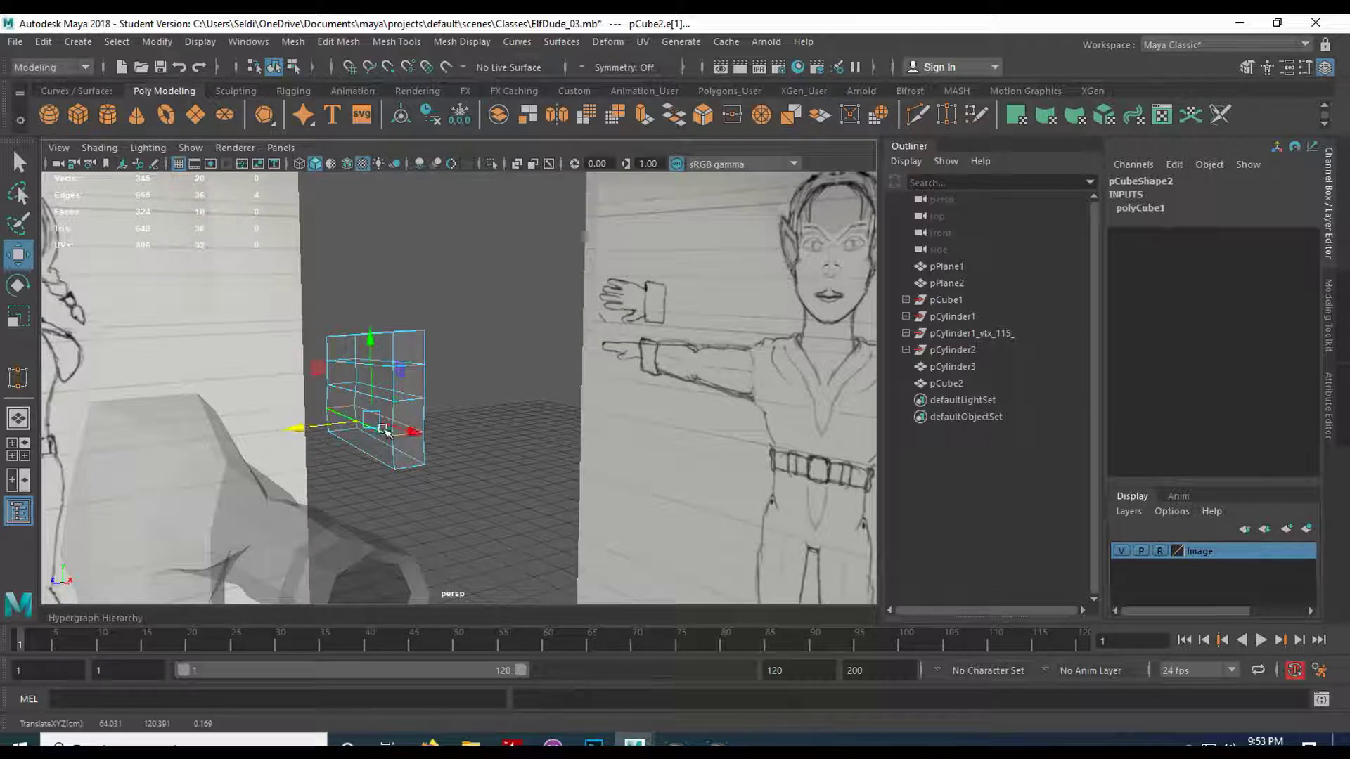
Shift the upper inner edge loop of the palm block slightly along the Z axis to give the palm an uneven thickness profile.
{"action": "double_click", "coordinate": [417, 366]}
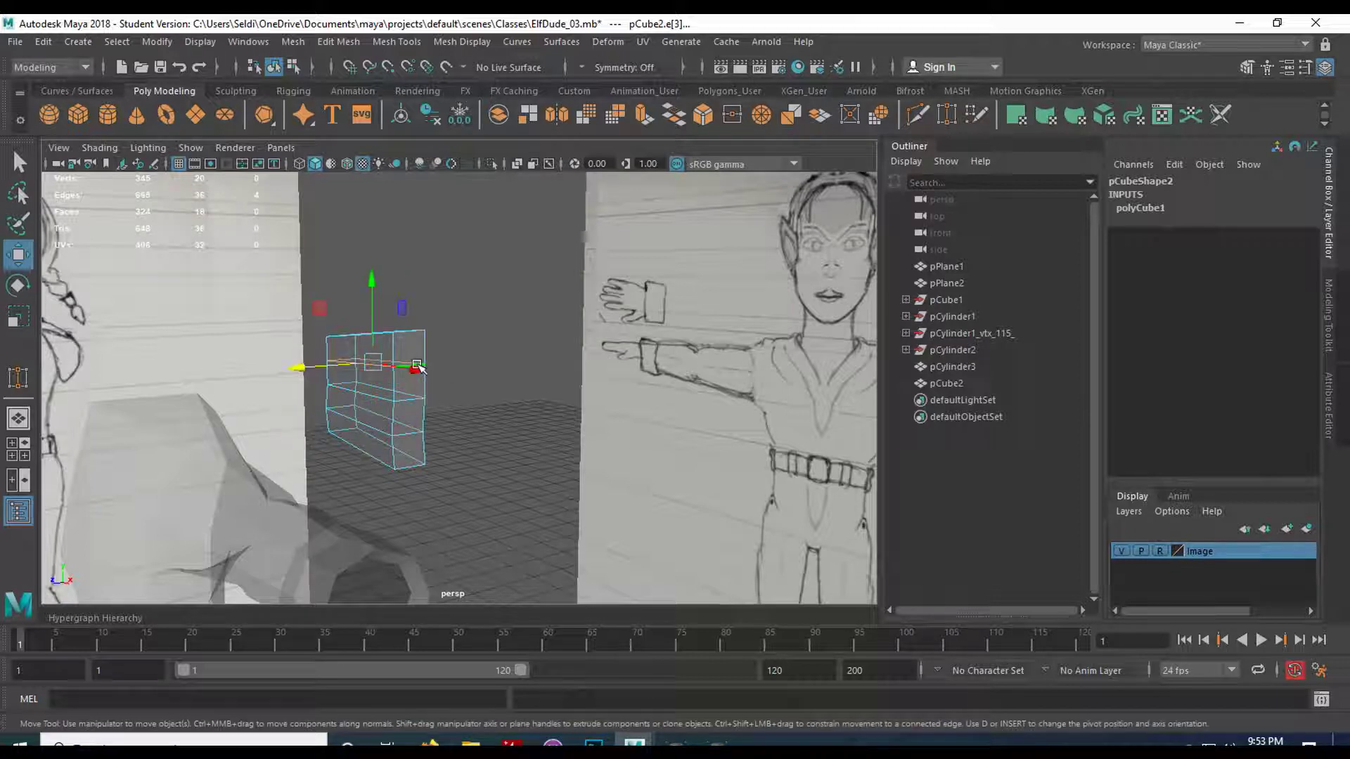
{"action": "left_click_drag", "start_coordinate": [323, 367], "coordinate": [319, 367]}
{"action": "scroll", "coordinate": [506, 429], "scroll_direction": "up", "scroll_amount": 1}
{"action": "mouse_move", "coordinate": [506, 428]}
{"action": "left_mouse_down", "text": "alt"}
{"action": "mouse_move", "coordinate": [306, 426]}
{"action": "mouse_move", "coordinate": [462, 413]}
{"action": "mouse_move", "coordinate": [422, 385]}
{"action": "left_mouse_up", "text": "alt"}
{"action": "mouse_move", "coordinate": [359, 449]}
{"action": "left_mouse_down", "text": "alt"}
{"action": "mouse_move", "coordinate": [394, 444]}
{"action": "mouse_move", "coordinate": [250, 450]}
{"action": "mouse_move", "coordinate": [359, 462]}
{"action": "left_mouse_up", "text": "alt"}
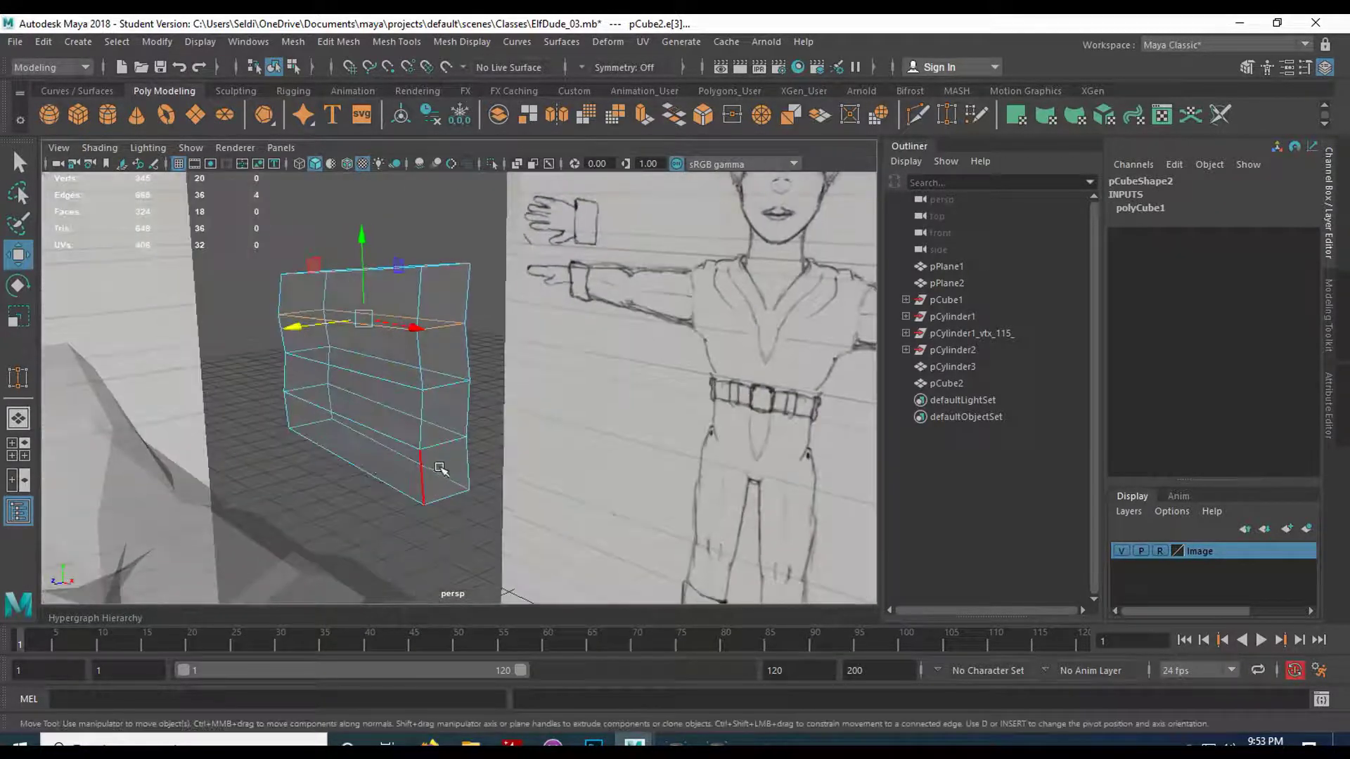
In the front view, move the lower three rows of finger-end vertices outward along X toward the base of the drawn fingers.
{"action": "key", "text": "space"}
{"action": "key", "text": "space"}
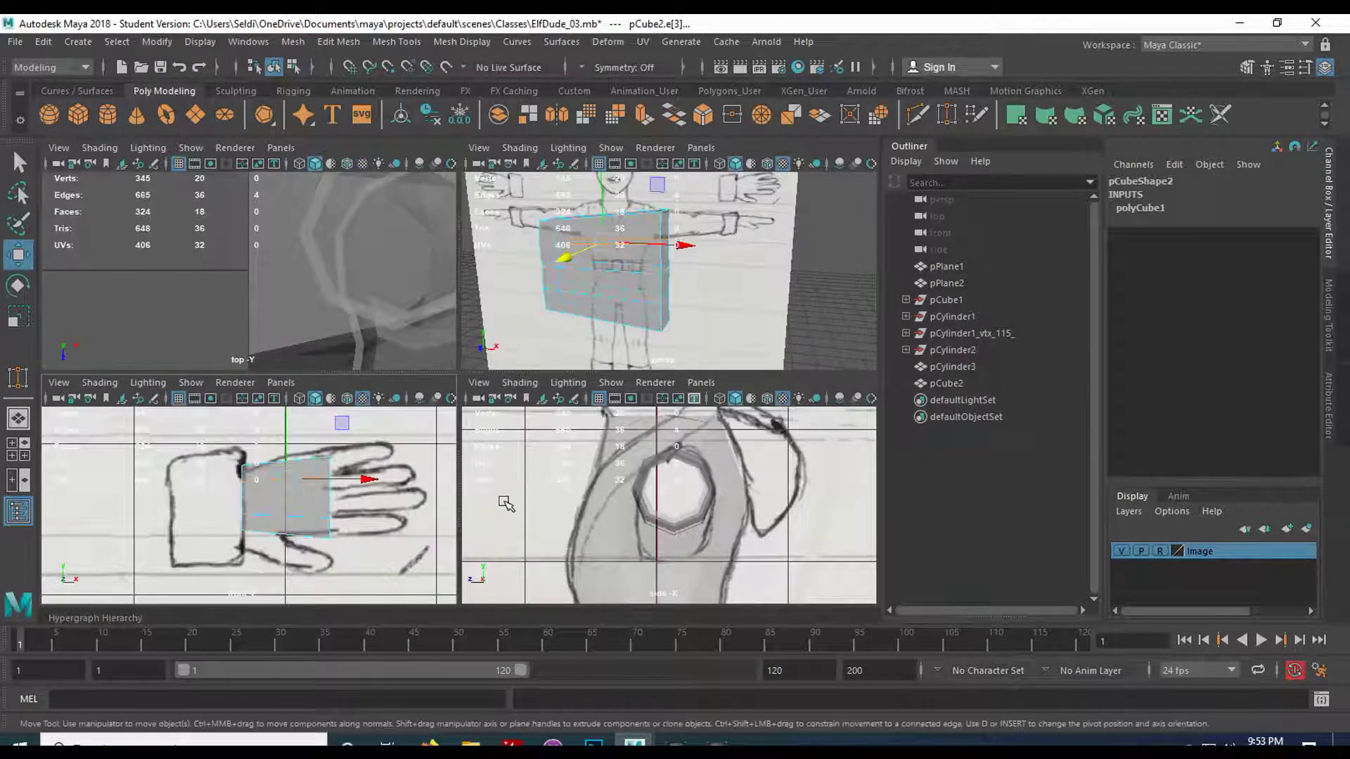
{"action": "key", "text": "space"}
{"action": "scroll", "coordinate": [571, 476], "scroll_direction": "up", "scroll_amount": 3}
{"action": "middle_click_drag", "start_coordinate": [664, 430], "coordinate": [394, 459], "text": "alt"}
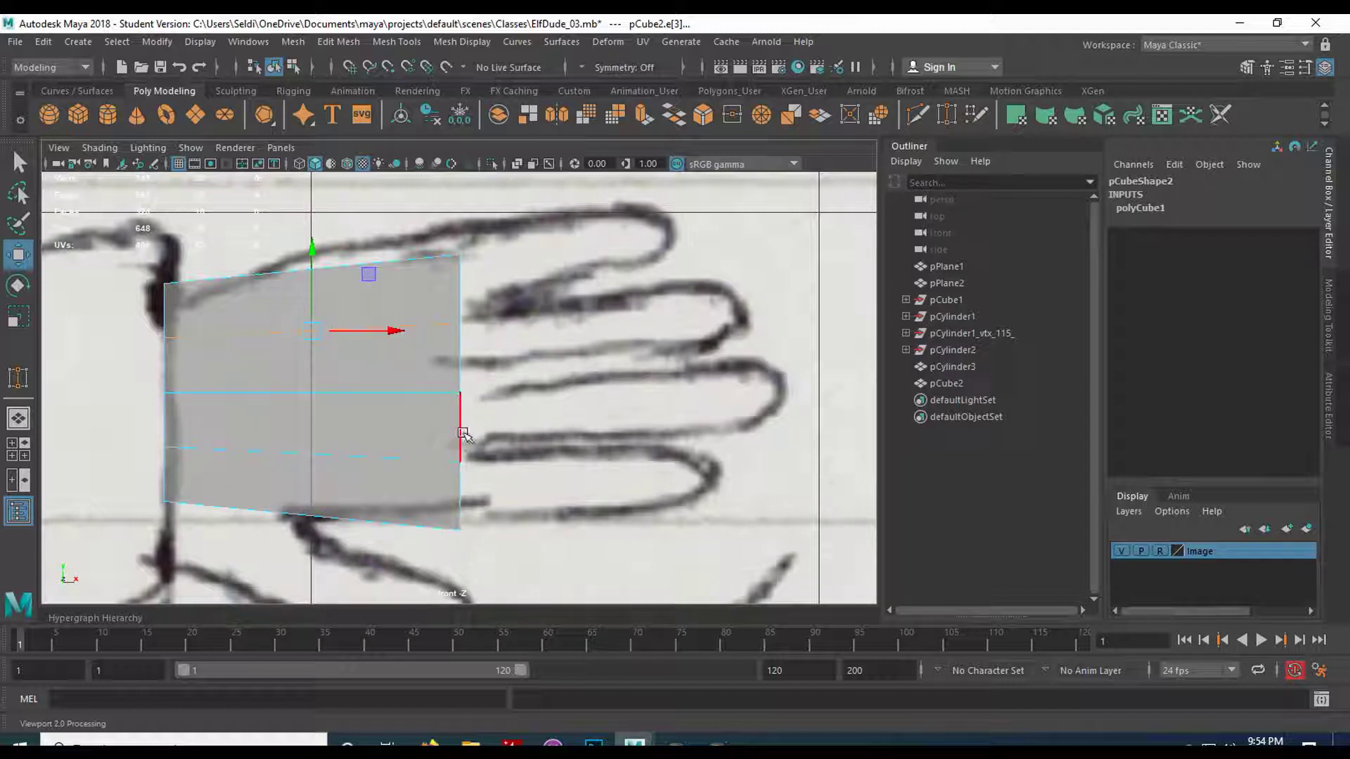
{"action": "right_click_drag", "start_coordinate": [487, 431], "coordinate": [440, 269]}
{"action": "left_click", "coordinate": [431, 443]}
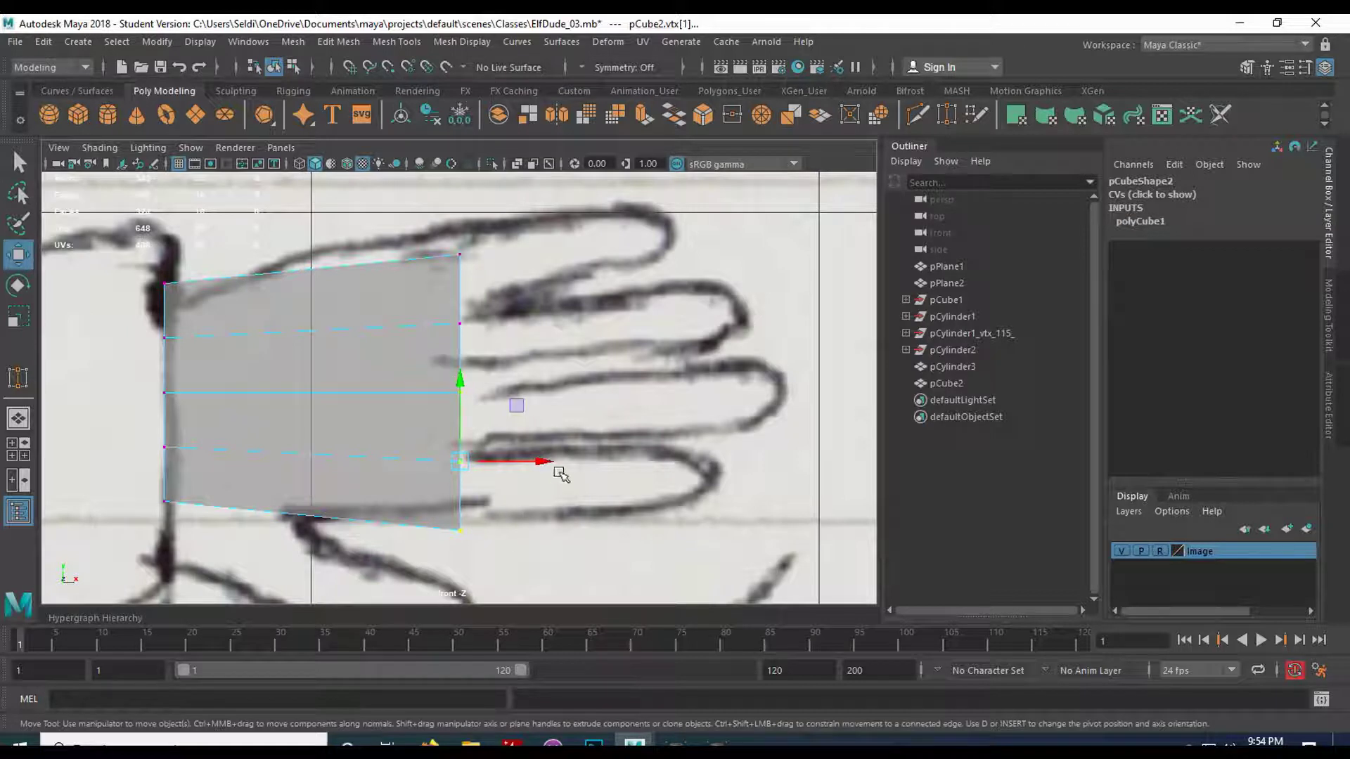
{"action": "left_click_drag", "start_coordinate": [539, 460], "coordinate": [554, 462]}
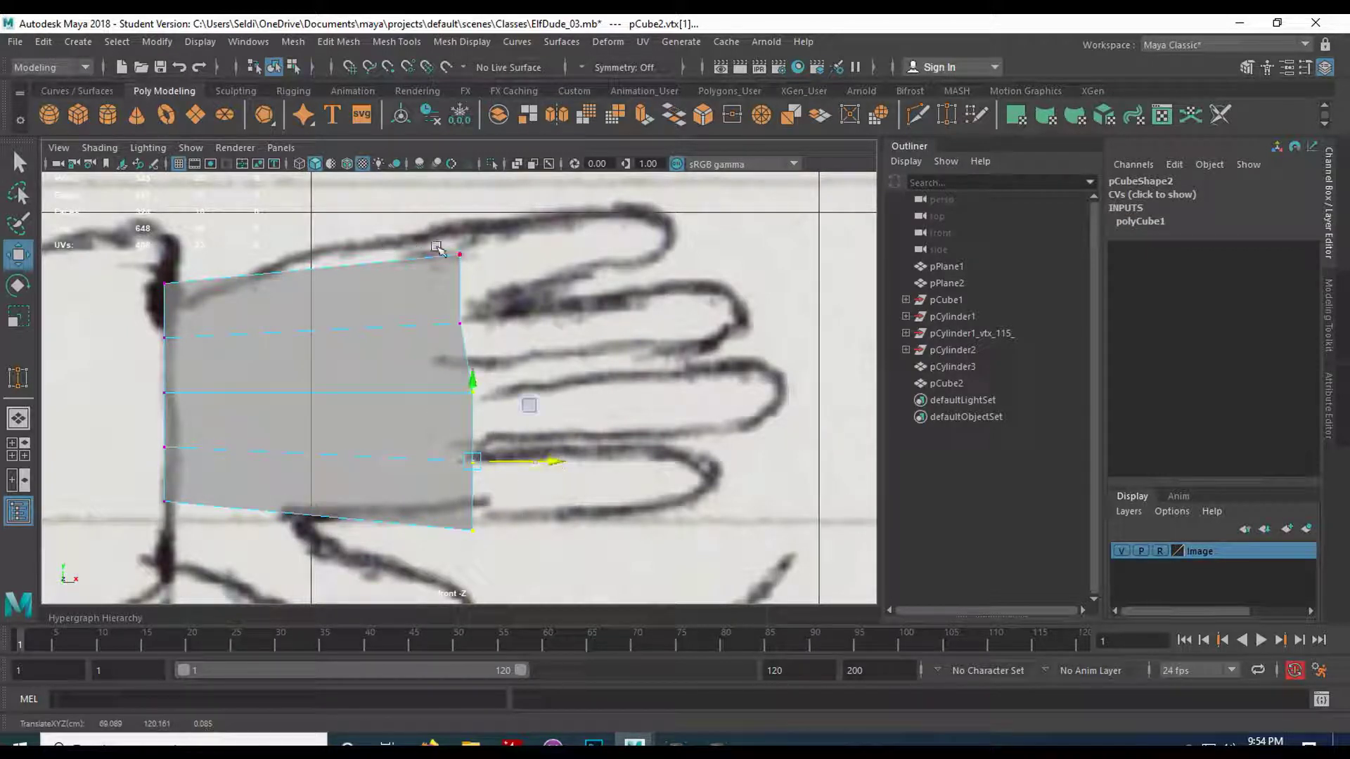
Fit the finger-end vertices row by row to the gaps between the drawn fingers and the hand's upper and lower outline.
{"action": "left_click", "coordinate": [463, 259]}
{"action": "left_click_drag", "start_coordinate": [460, 254], "coordinate": [432, 242]}
{"action": "left_click", "coordinate": [460, 324]}
{"action": "left_click_drag", "start_coordinate": [460, 324], "coordinate": [457, 320]}
{"action": "left_click_drag", "start_coordinate": [437, 369], "coordinate": [473, 378]}
{"action": "mouse_move", "coordinate": [450, 303]}
{"action": "left_mouse_down"}
{"action": "mouse_move", "coordinate": [464, 331]}
{"action": "mouse_move", "coordinate": [455, 312]}
{"action": "left_mouse_up"}
{"action": "mouse_move", "coordinate": [460, 453]}
{"action": "left_mouse_down"}
{"action": "mouse_move", "coordinate": [484, 477]}
{"action": "mouse_move", "coordinate": [468, 453]}
{"action": "left_mouse_up"}
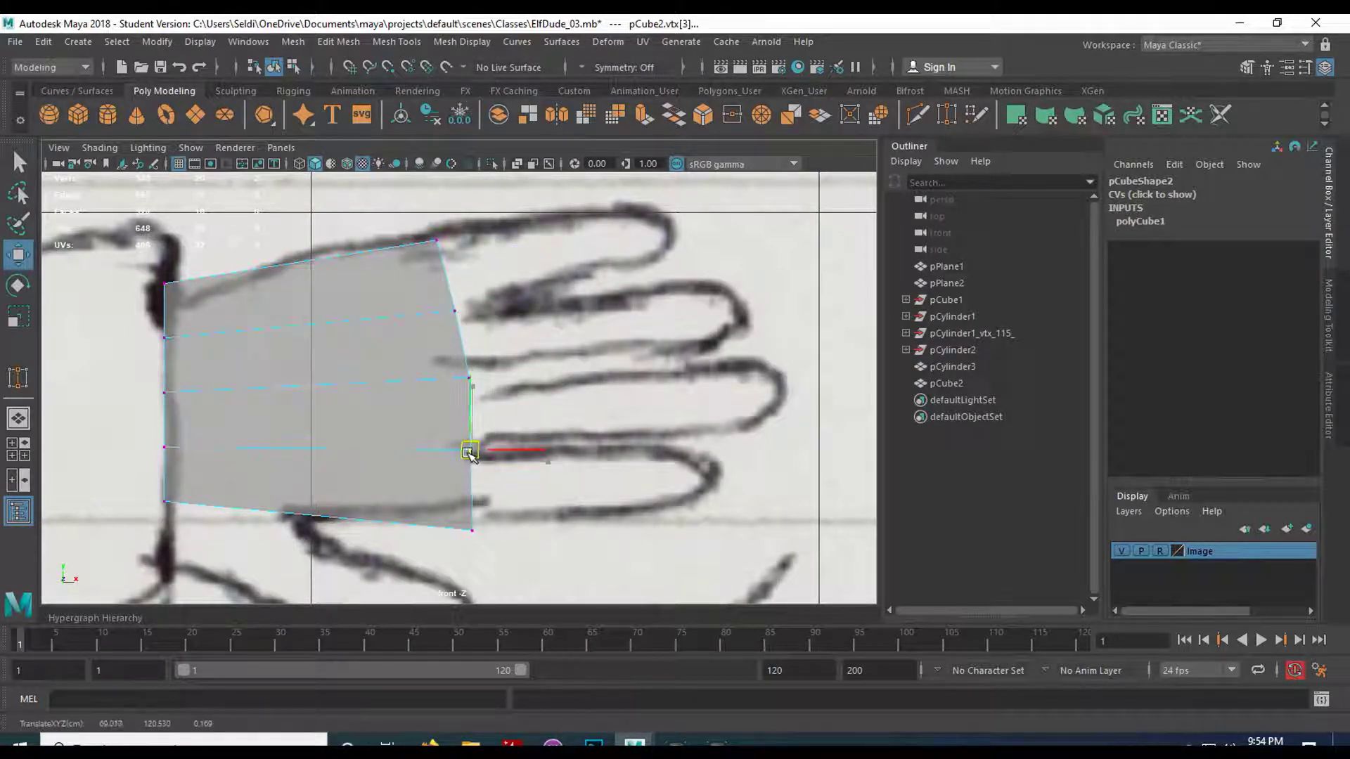
{"action": "left_click_drag", "start_coordinate": [499, 546], "coordinate": [474, 519]}
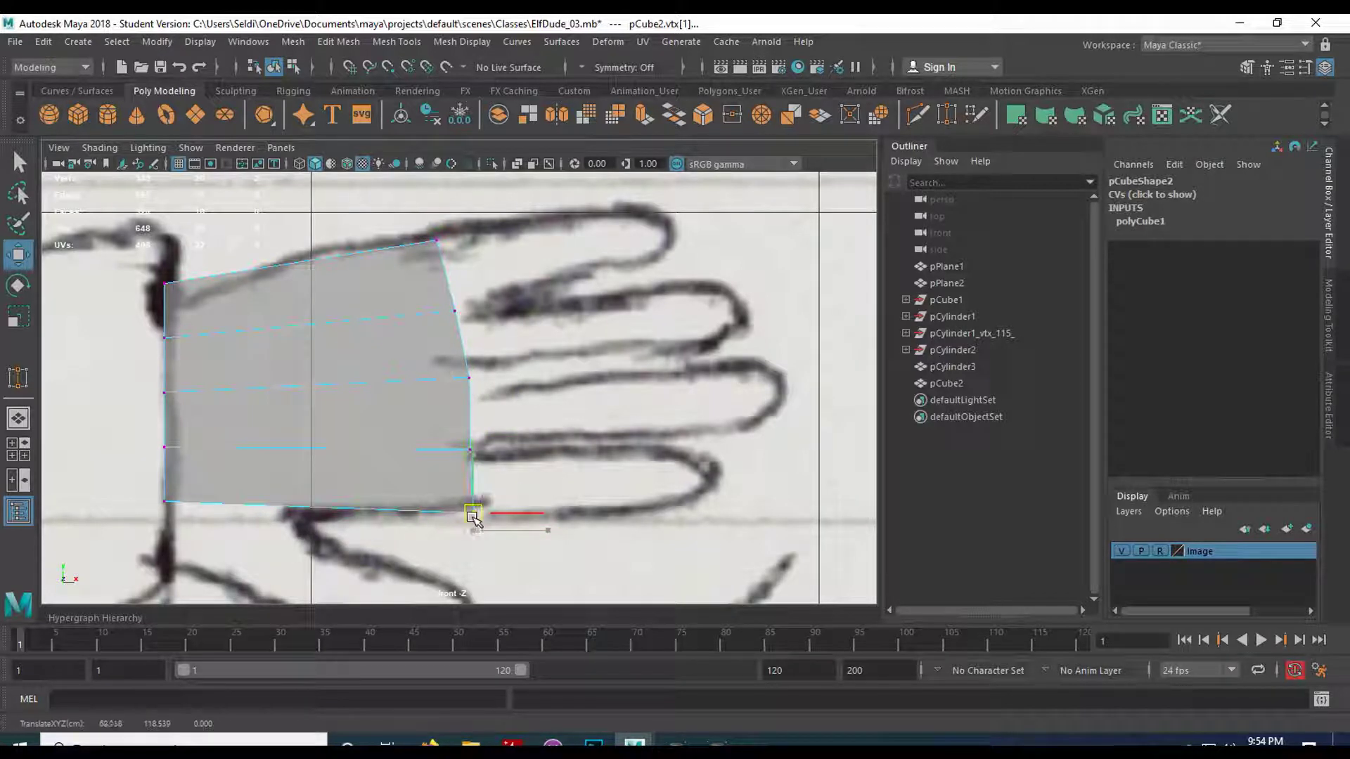
{"action": "mouse_move", "coordinate": [454, 443]}
{"action": "left_mouse_down"}
{"action": "mouse_move", "coordinate": [491, 466]}
{"action": "mouse_move", "coordinate": [477, 449]}
{"action": "left_mouse_up"}
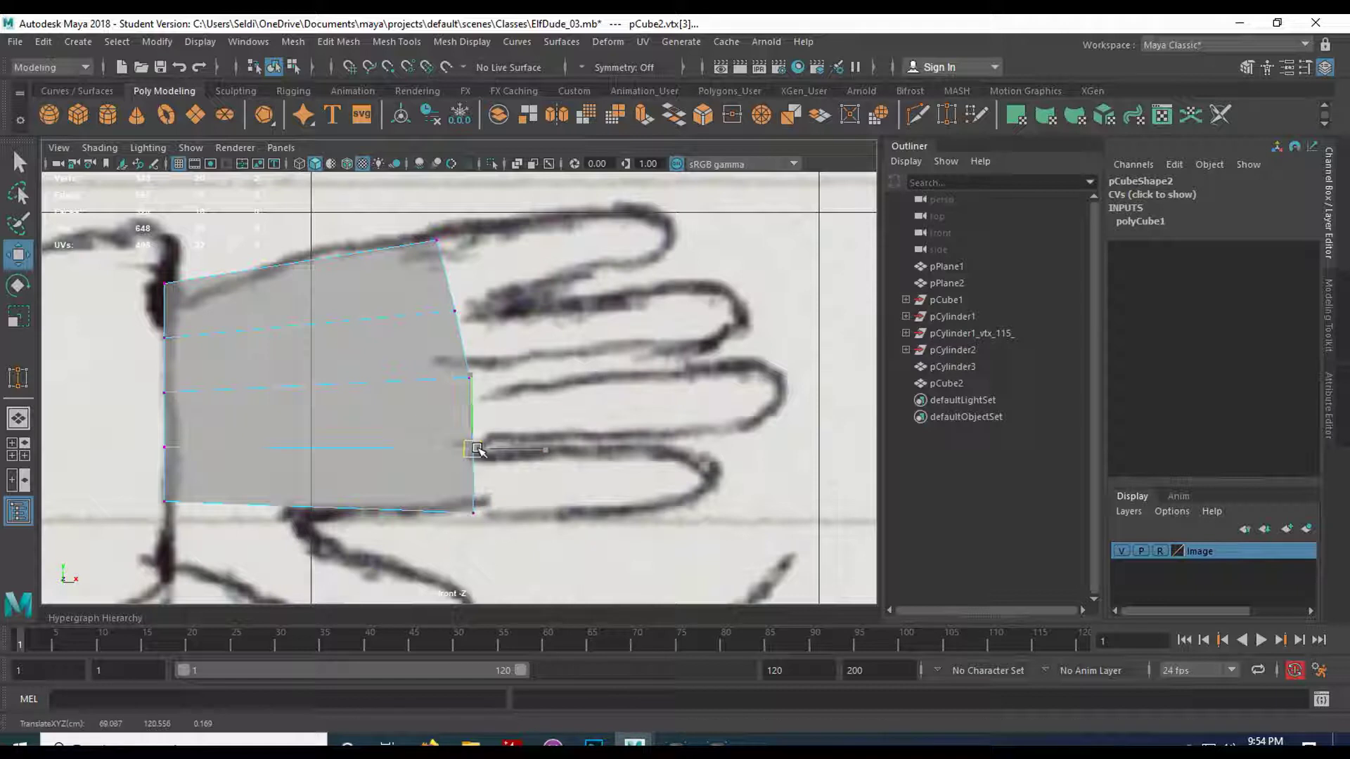
{"action": "left_click", "coordinate": [590, 384]}
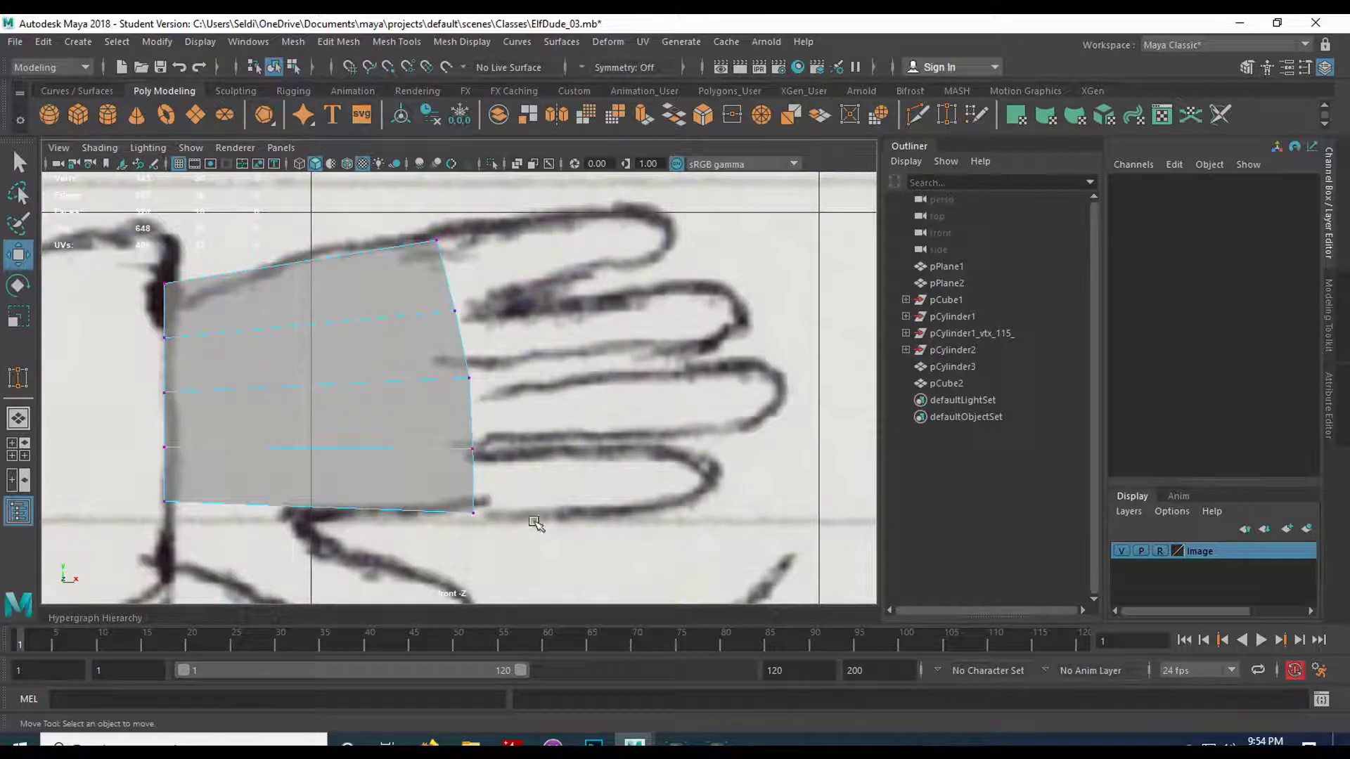
Extrude the four finger-end faces of the palm block in the perspective view and scale them in slightly.
{"action": "key", "text": "space"}
{"action": "key", "text": "space"}
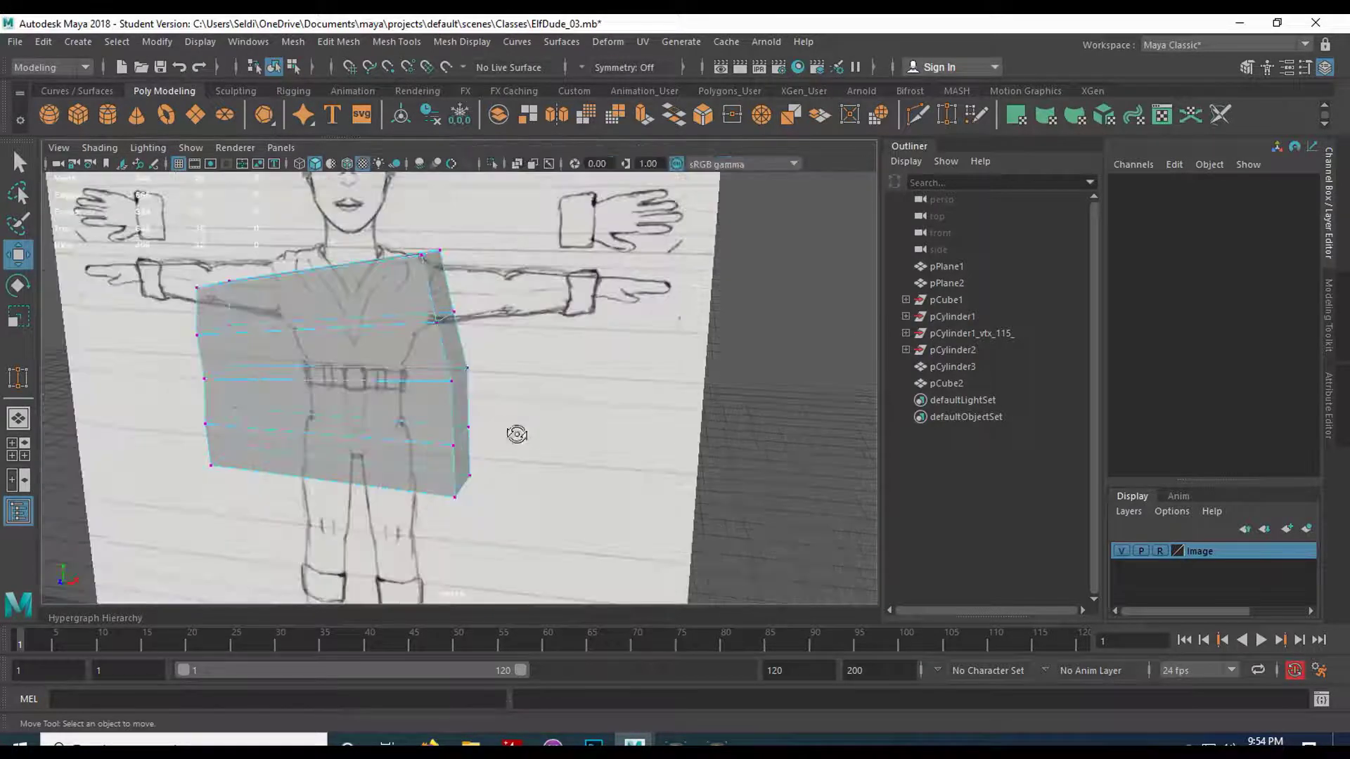
{"action": "left_click_drag", "start_coordinate": [518, 439], "coordinate": [427, 443], "text": "alt"}
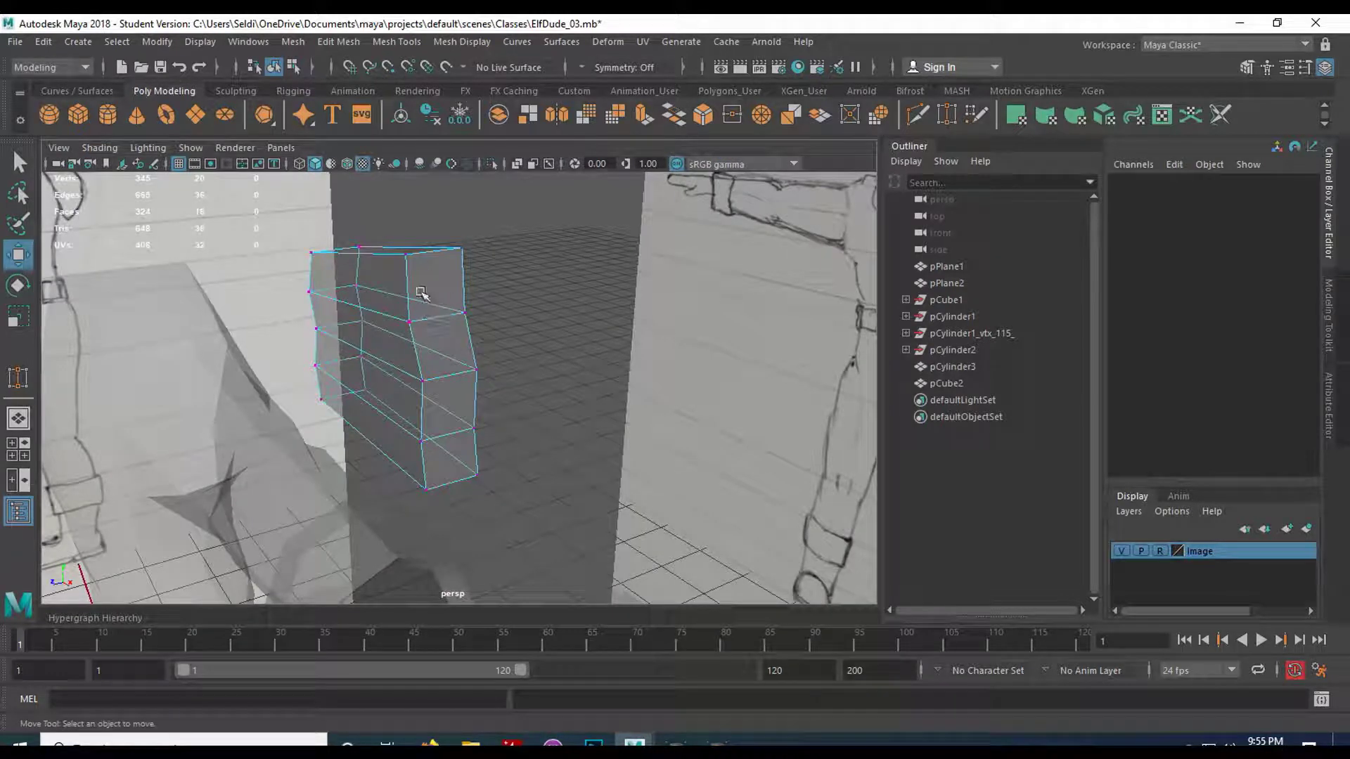
{"action": "right_click_drag", "start_coordinate": [437, 289], "coordinate": [431, 313]}
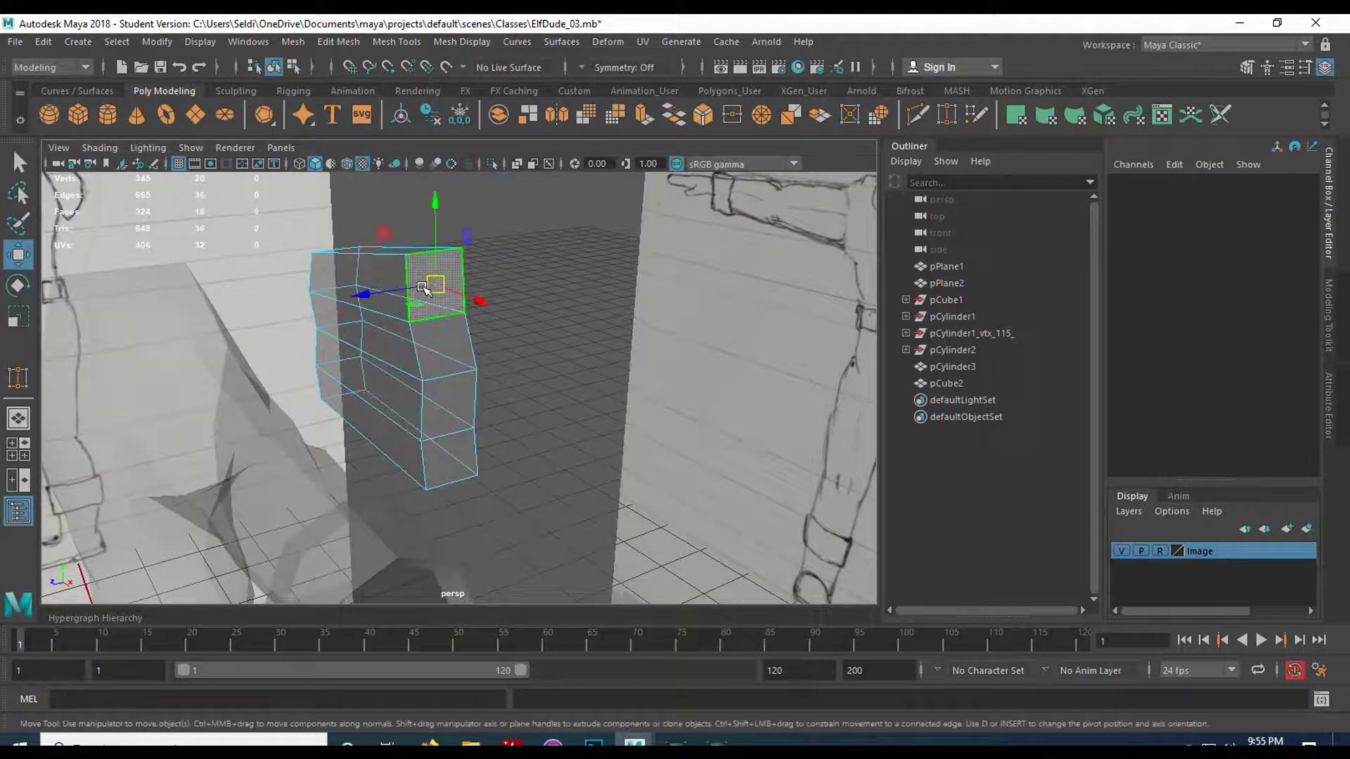
{"action": "left_click", "coordinate": [424, 288]}
{"action": "key", "text": "q"}
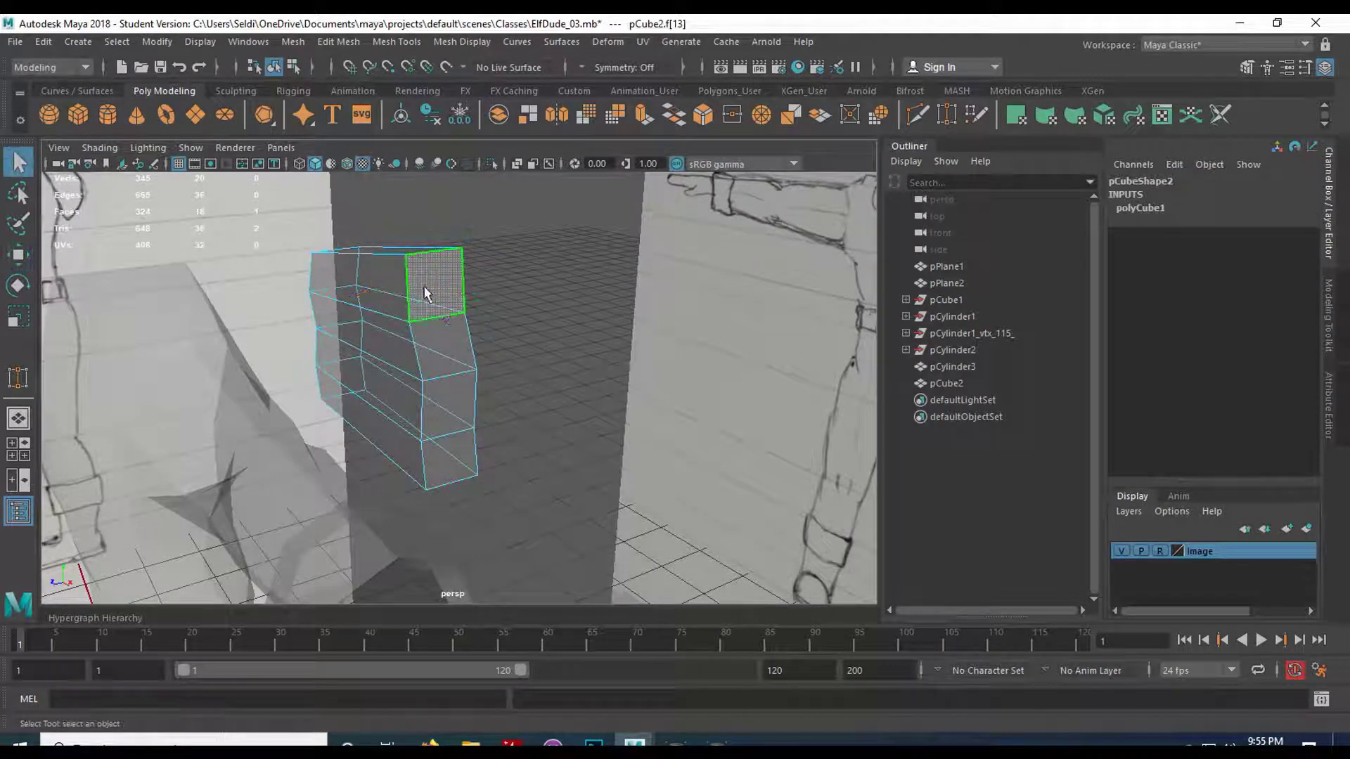
{"action": "left_click", "coordinate": [451, 342], "text": "shift"}
{"action": "left_click", "coordinate": [461, 393], "text": "shift"}
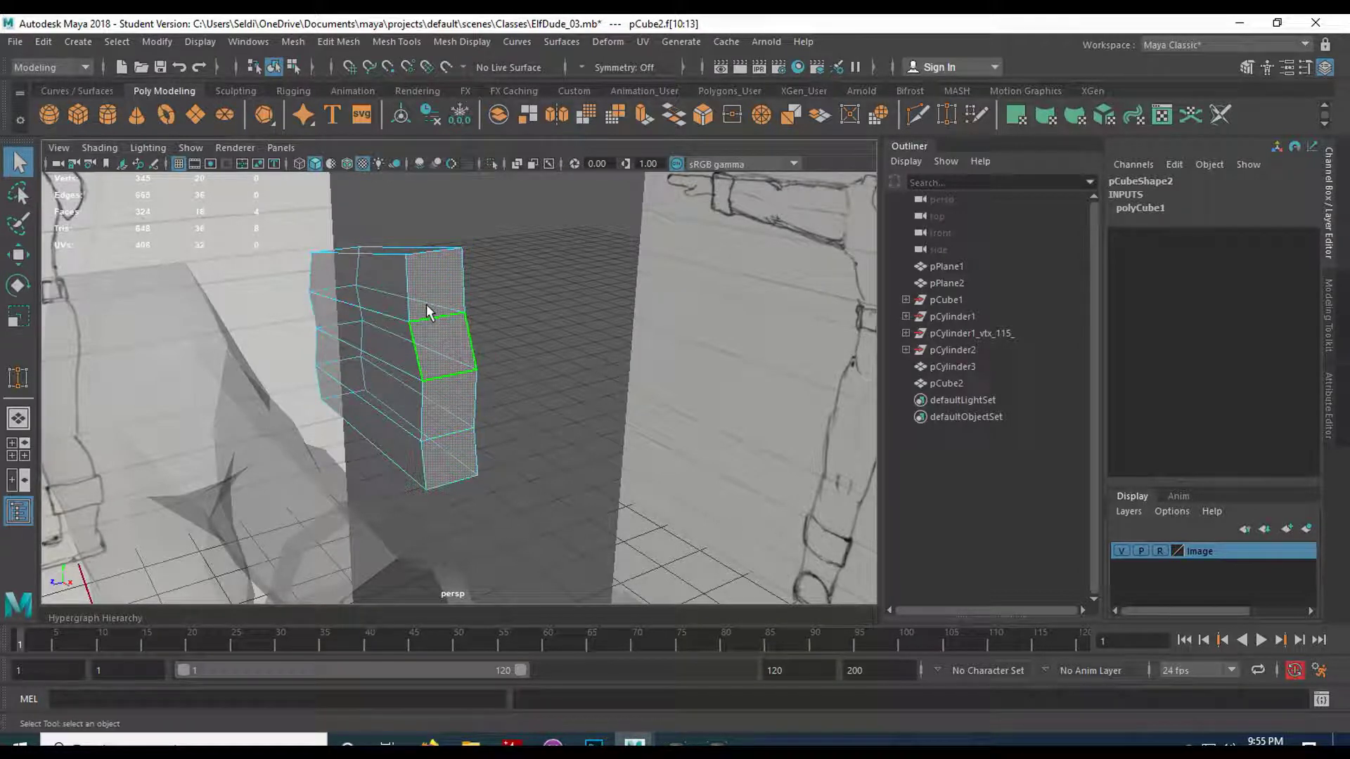
{"action": "left_click", "coordinate": [643, 116]}
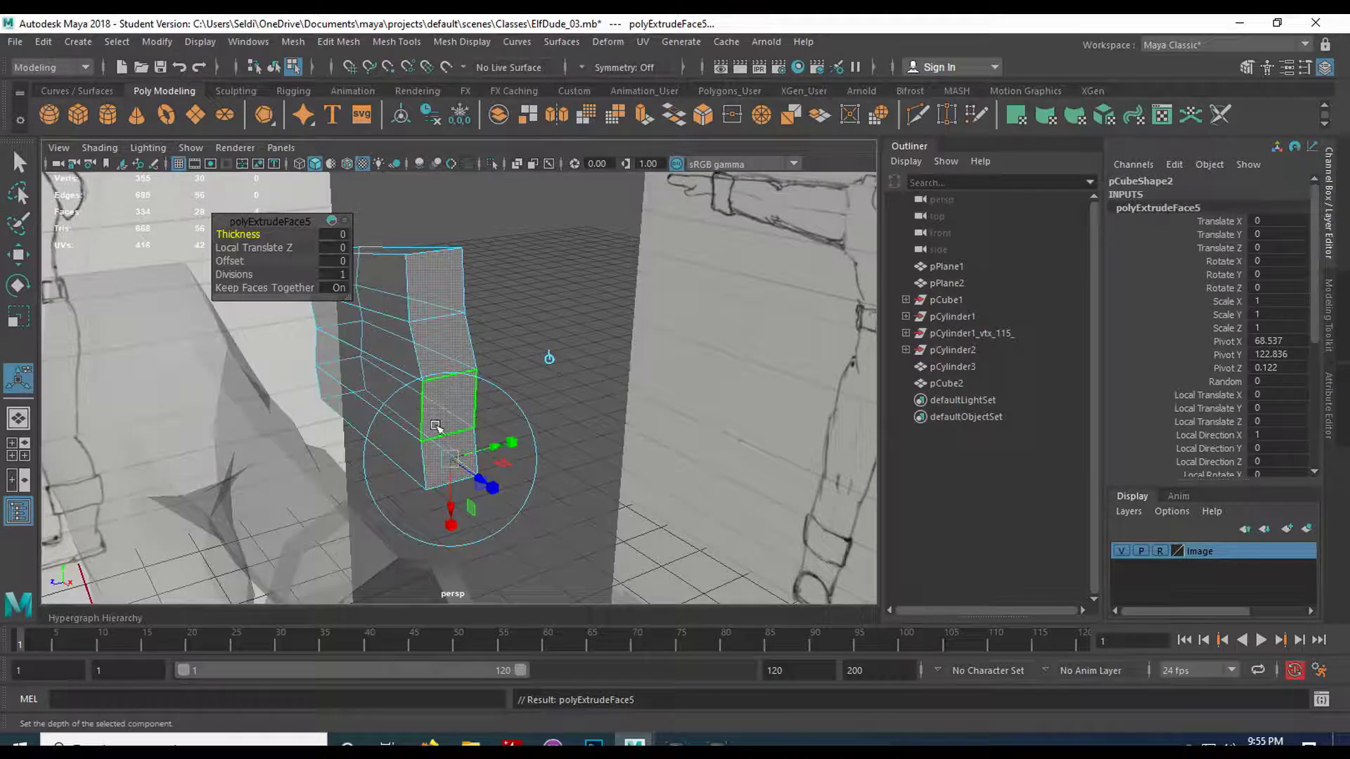
{"action": "left_click", "coordinate": [494, 487]}
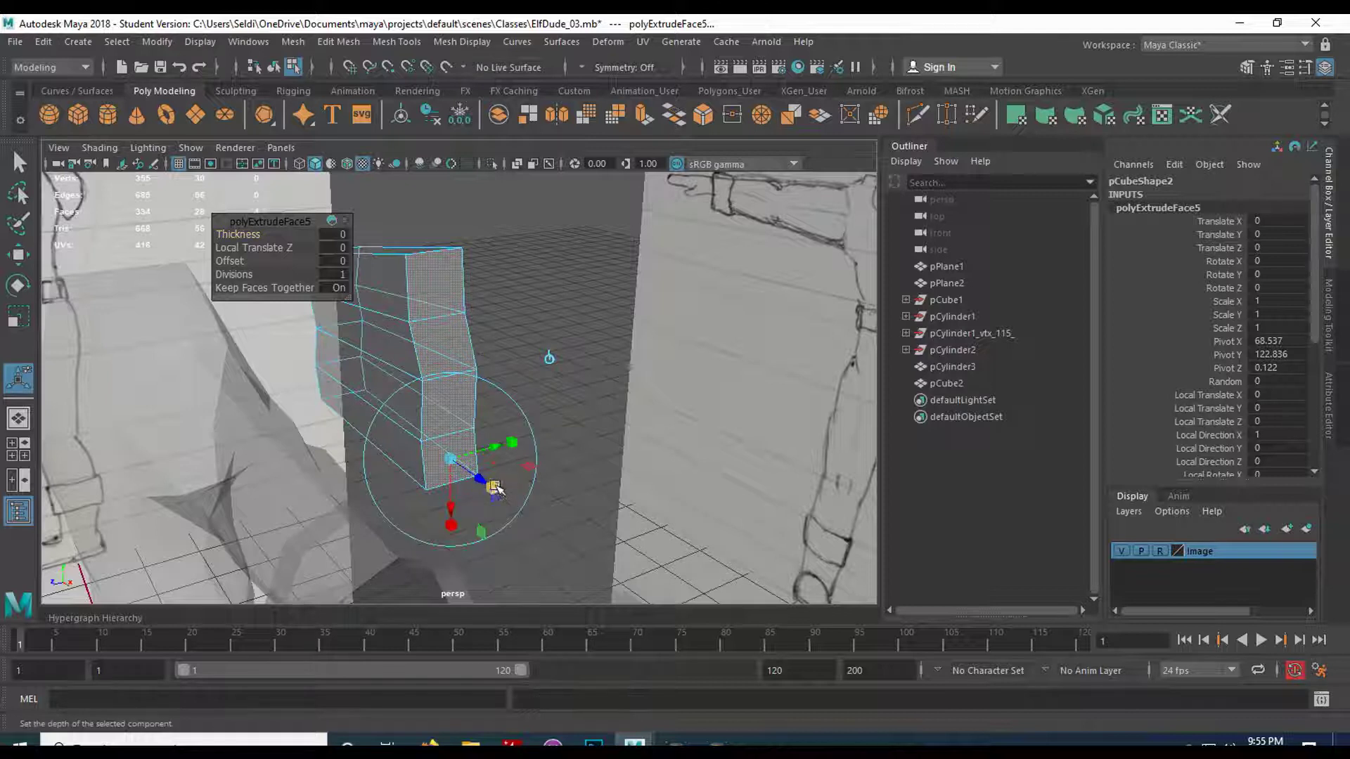
{"action": "left_click", "coordinate": [450, 461]}
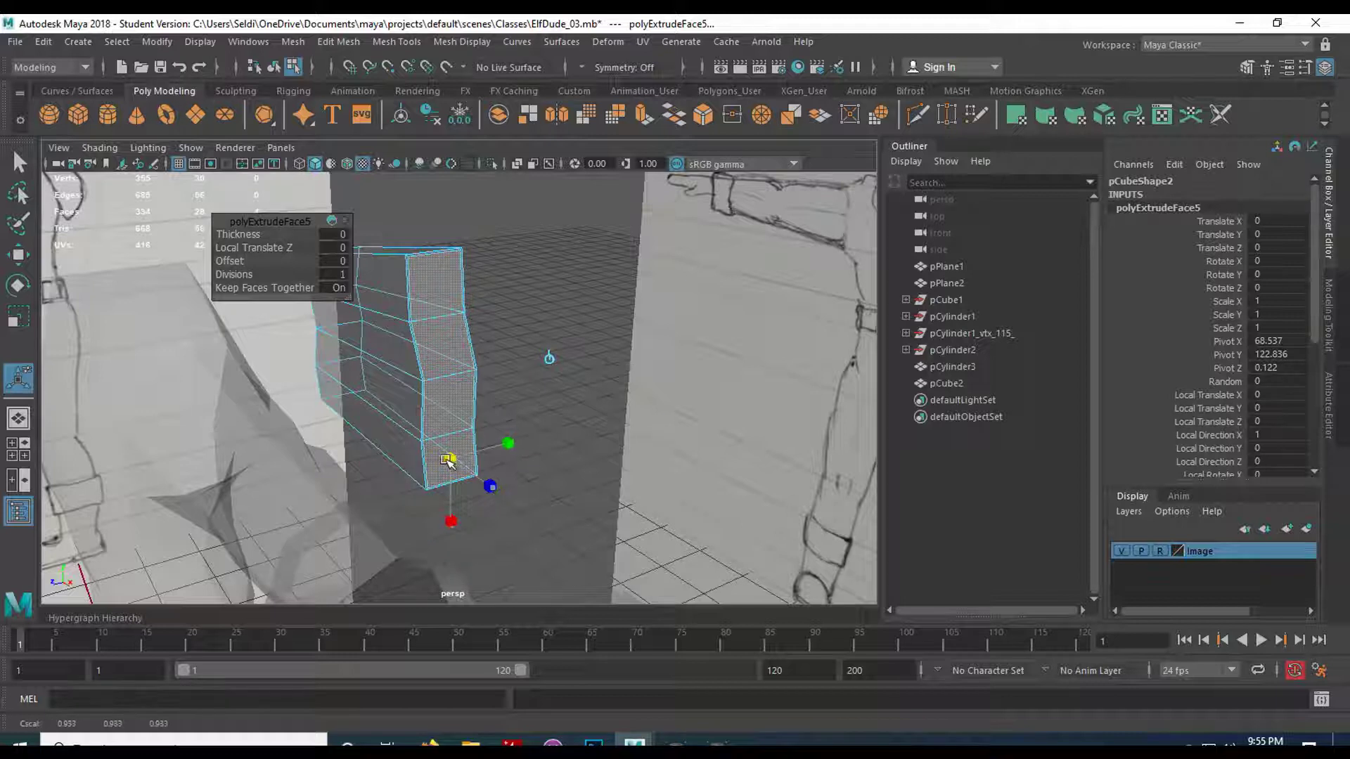
{"action": "left_click", "coordinate": [449, 459]}
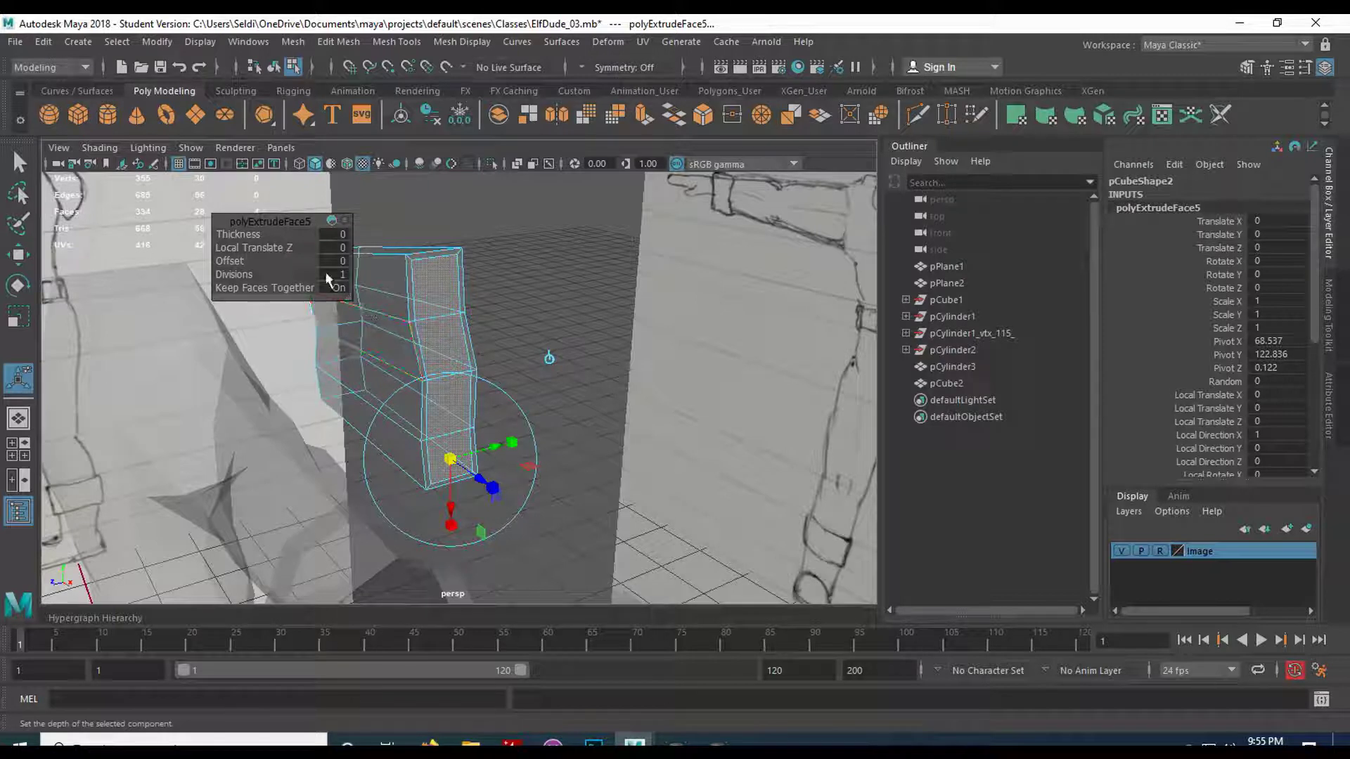
Turn off Keep Faces Together for the extrusion and push the four faces out to a Local Translate Z of 0.974.
{"action": "left_click", "coordinate": [243, 235]}
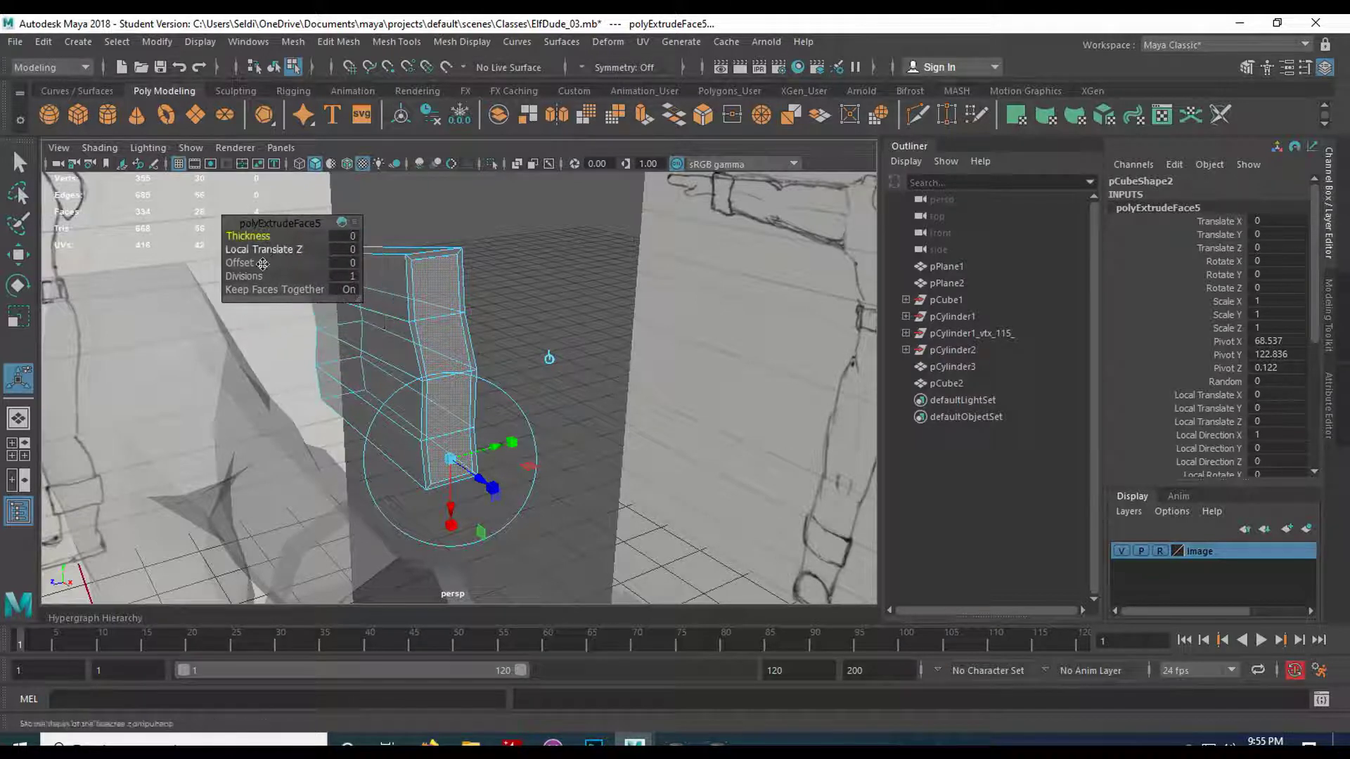
{"action": "left_click", "coordinate": [348, 290]}
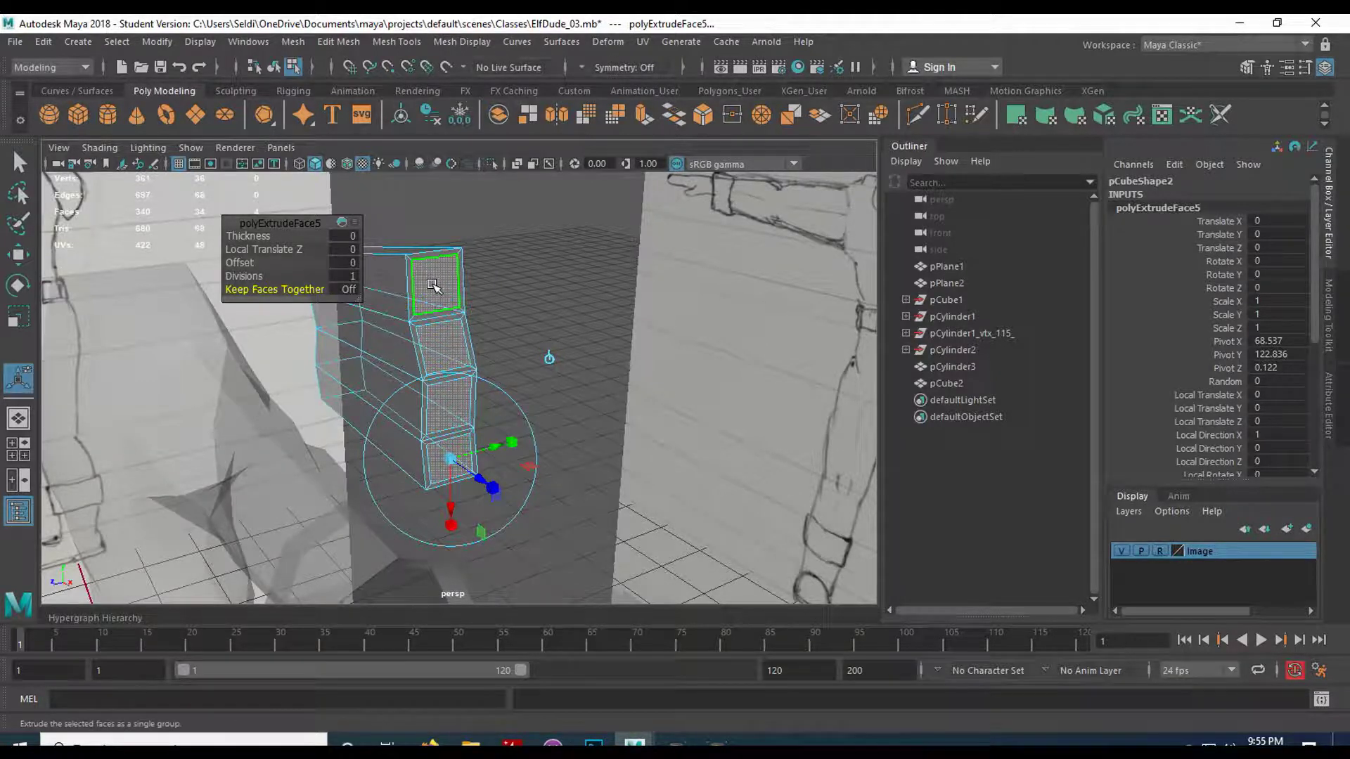
{"action": "left_click_drag", "start_coordinate": [431, 284], "coordinate": [492, 288], "text": "alt"}
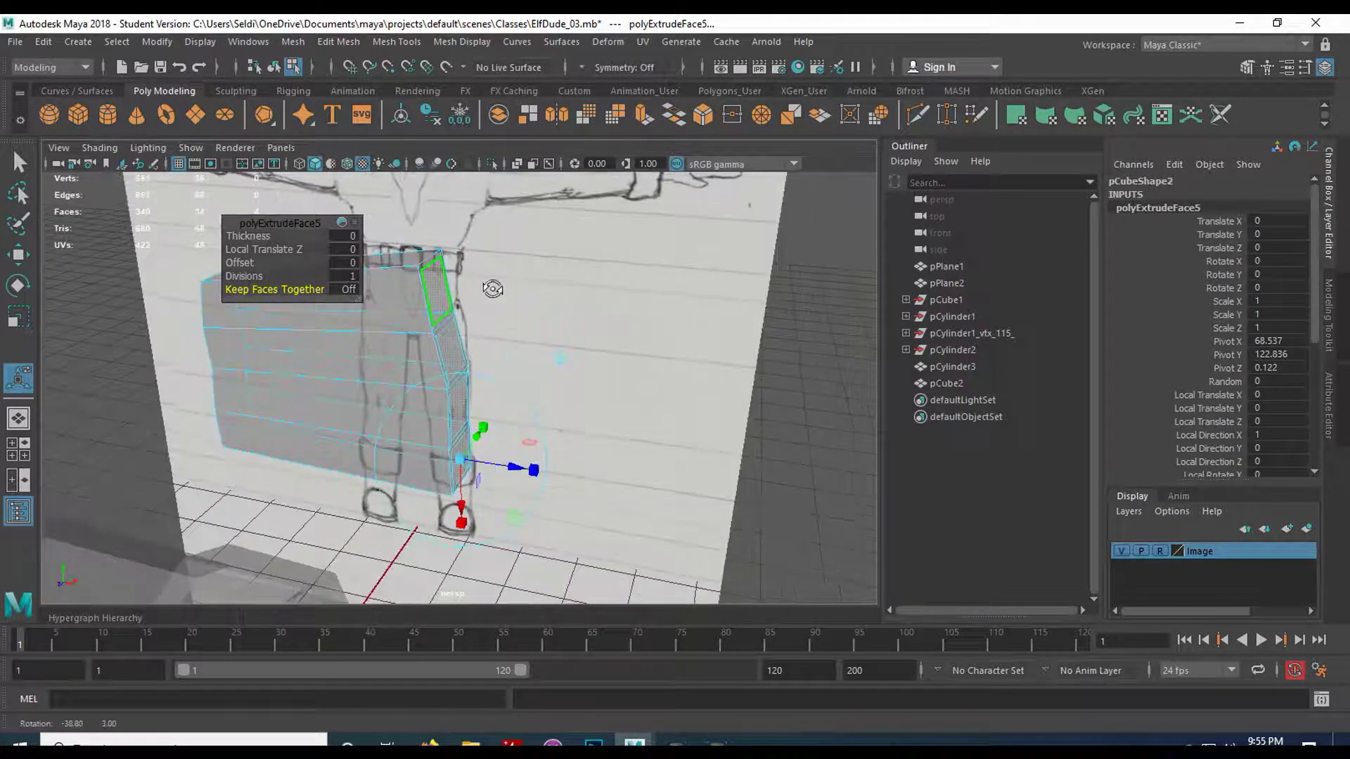
{"action": "left_click_drag", "start_coordinate": [506, 467], "coordinate": [495, 307]}
{"action": "key", "text": "space"}
{"action": "key", "text": "space"}
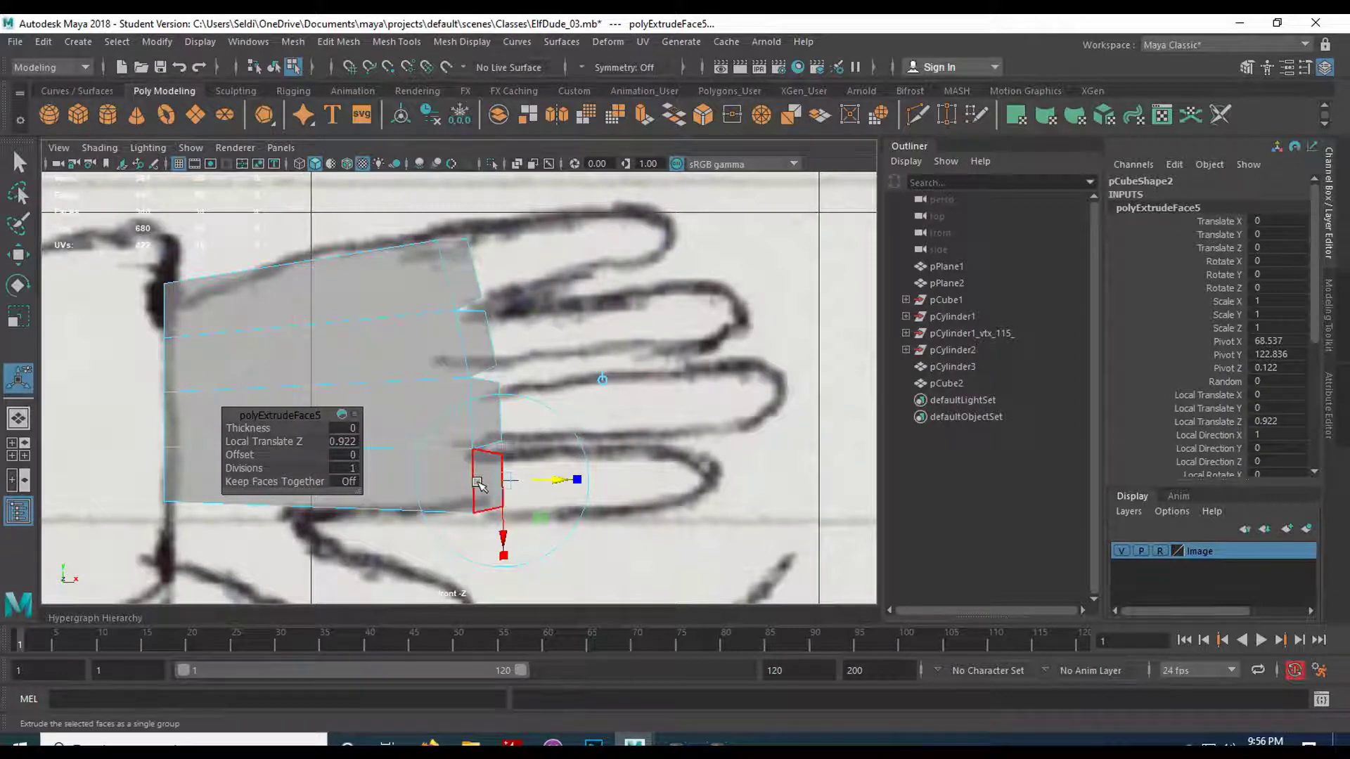
{"action": "left_click_drag", "start_coordinate": [550, 481], "coordinate": [550, 481]}
Extrude the four finger faces again with a Local Translate Z of 2.79 to form the first finger segments.
{"action": "left_click", "coordinate": [644, 118]}
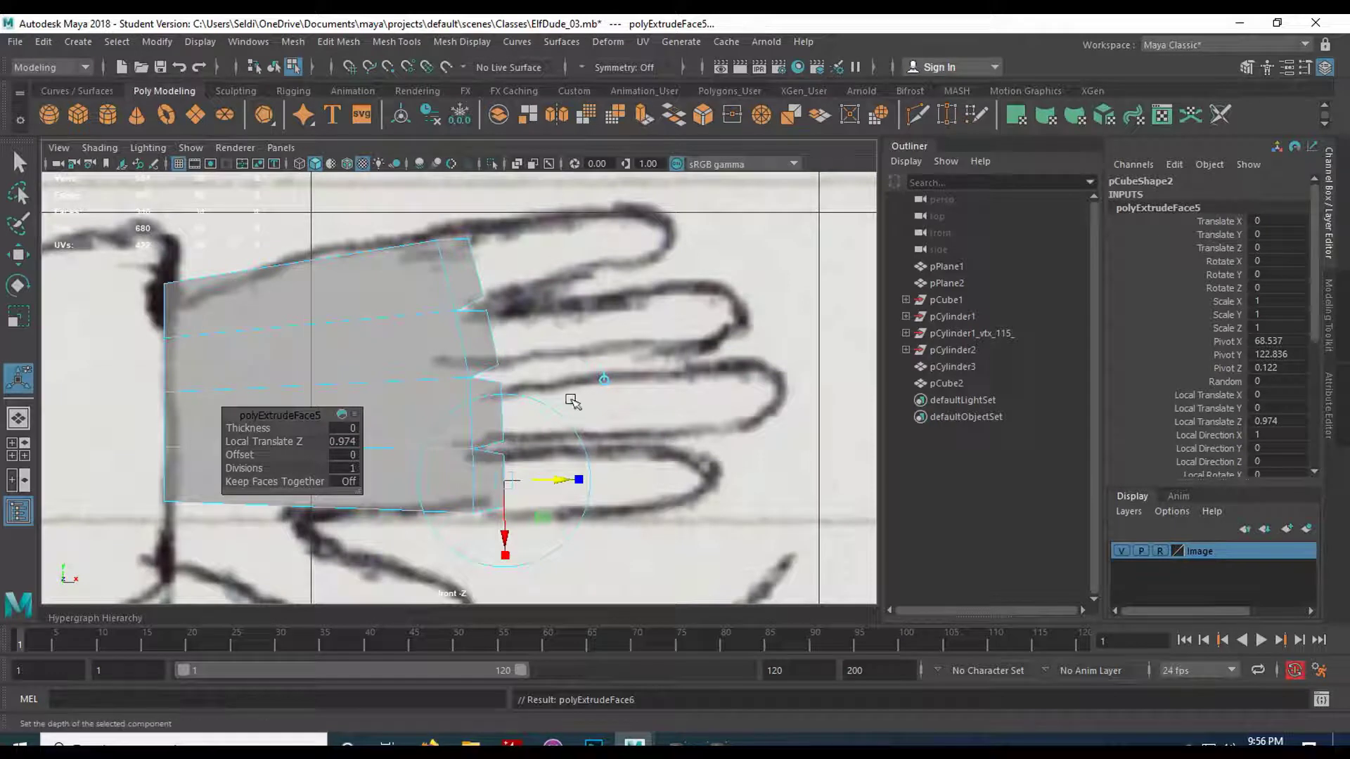
{"action": "left_click_drag", "start_coordinate": [555, 480], "coordinate": [641, 473]}
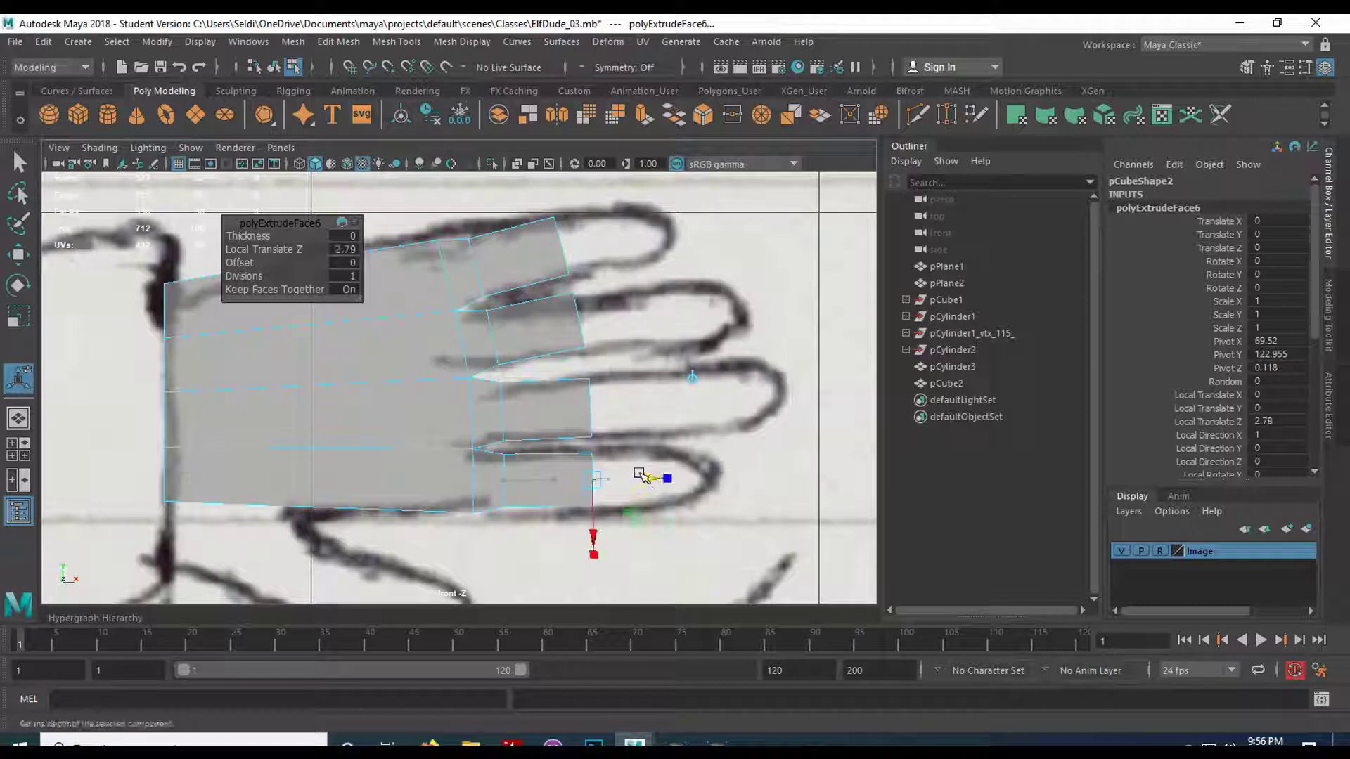
Move the end vertices of the second finger from the top slightly down to centre them on the drawn finger.
{"action": "right_click_drag", "start_coordinate": [607, 269], "coordinate": [551, 265]}
{"action": "left_click_drag", "start_coordinate": [548, 282], "coordinate": [607, 360]}
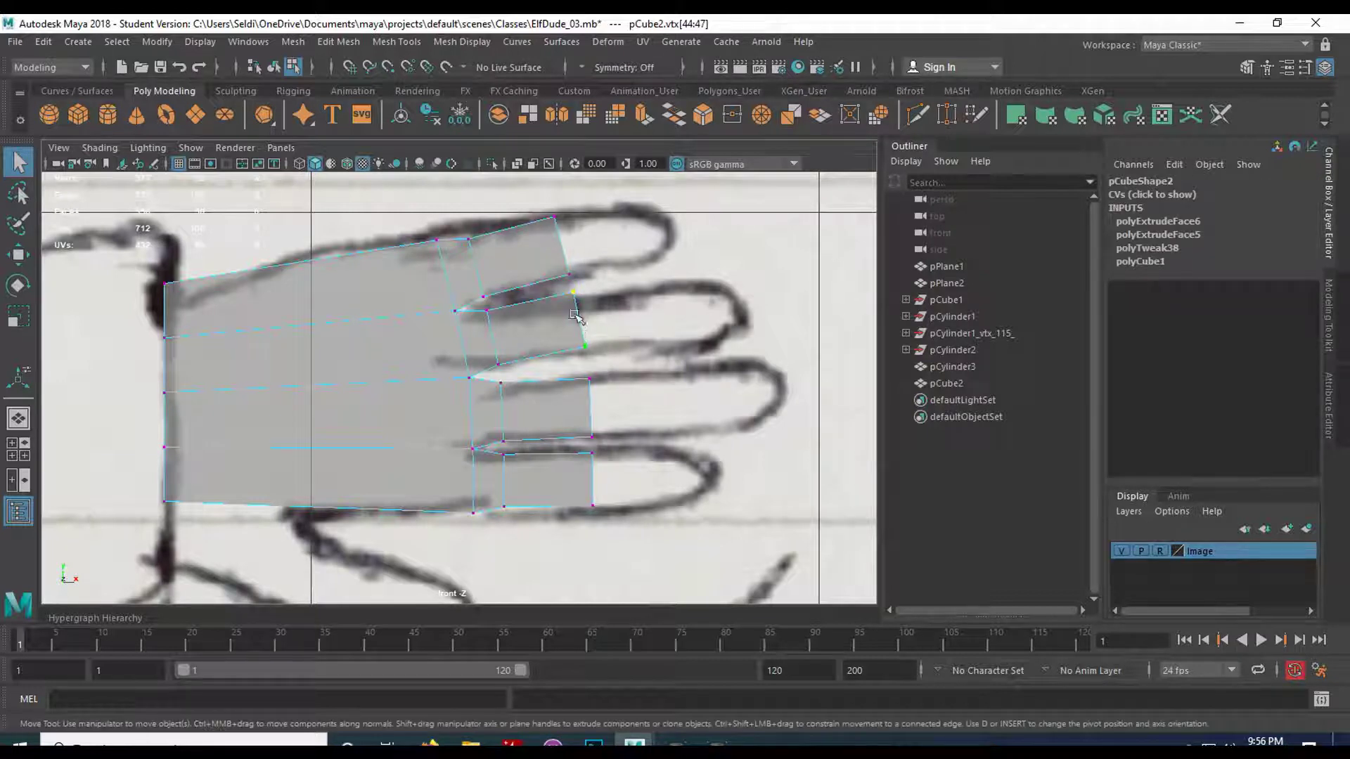
{"action": "key", "text": "w"}
{"action": "left_click_drag", "start_coordinate": [579, 249], "coordinate": [580, 260]}
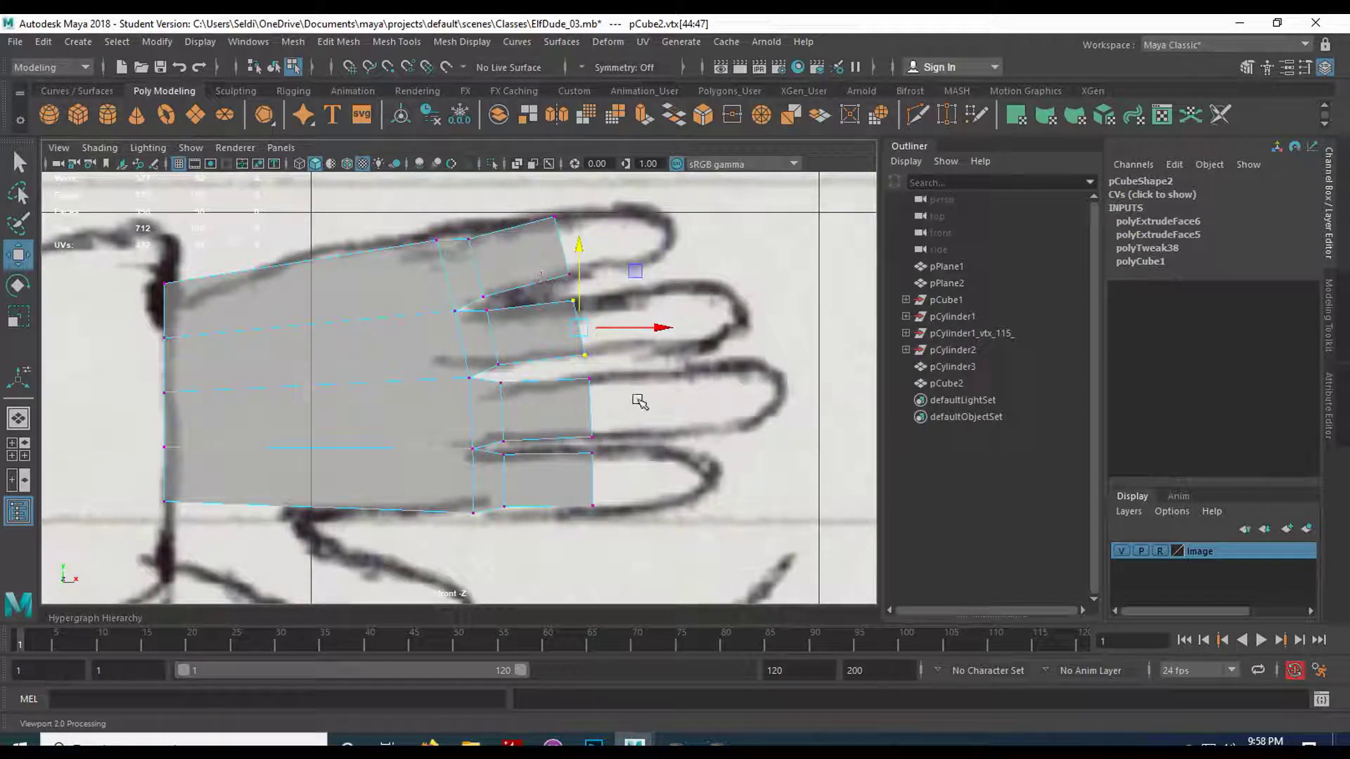
Select the four finger-end faces in the perspective view and extrude them over the front drawing with a Local Translate Z of 3.479.
{"action": "key", "text": "space"}
{"action": "key", "text": "space"}
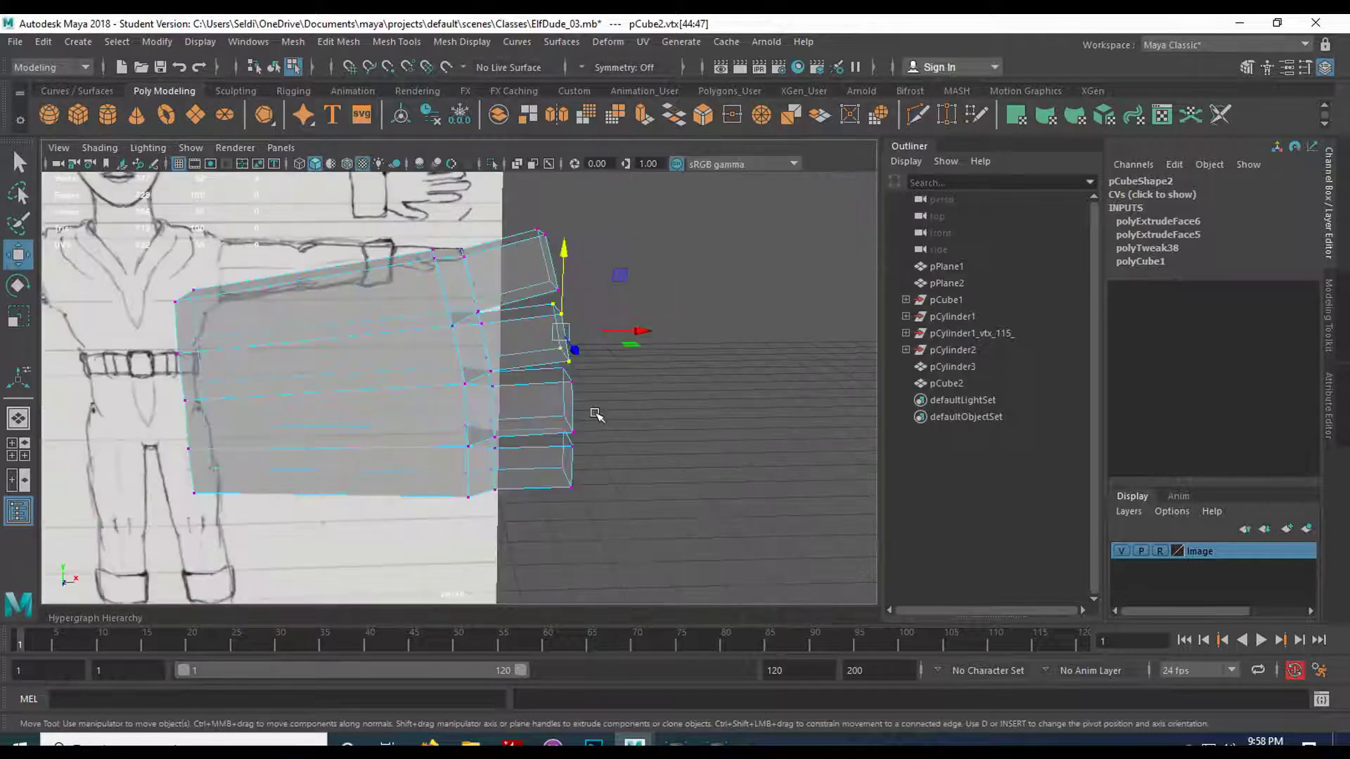
{"action": "left_click_drag", "start_coordinate": [619, 414], "coordinate": [518, 415], "text": "alt"}
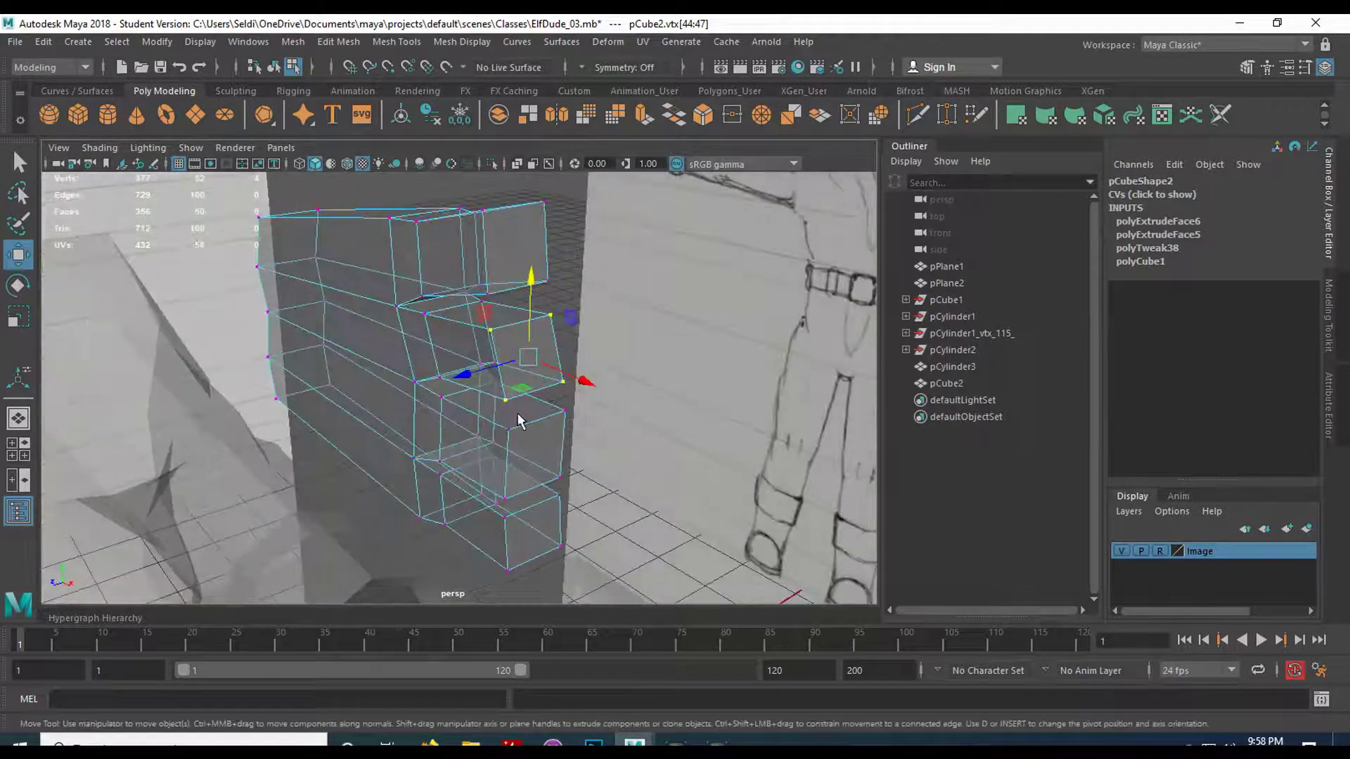
{"action": "key", "text": "q"}
{"action": "right_click_drag", "start_coordinate": [497, 296], "coordinate": [498, 307]}
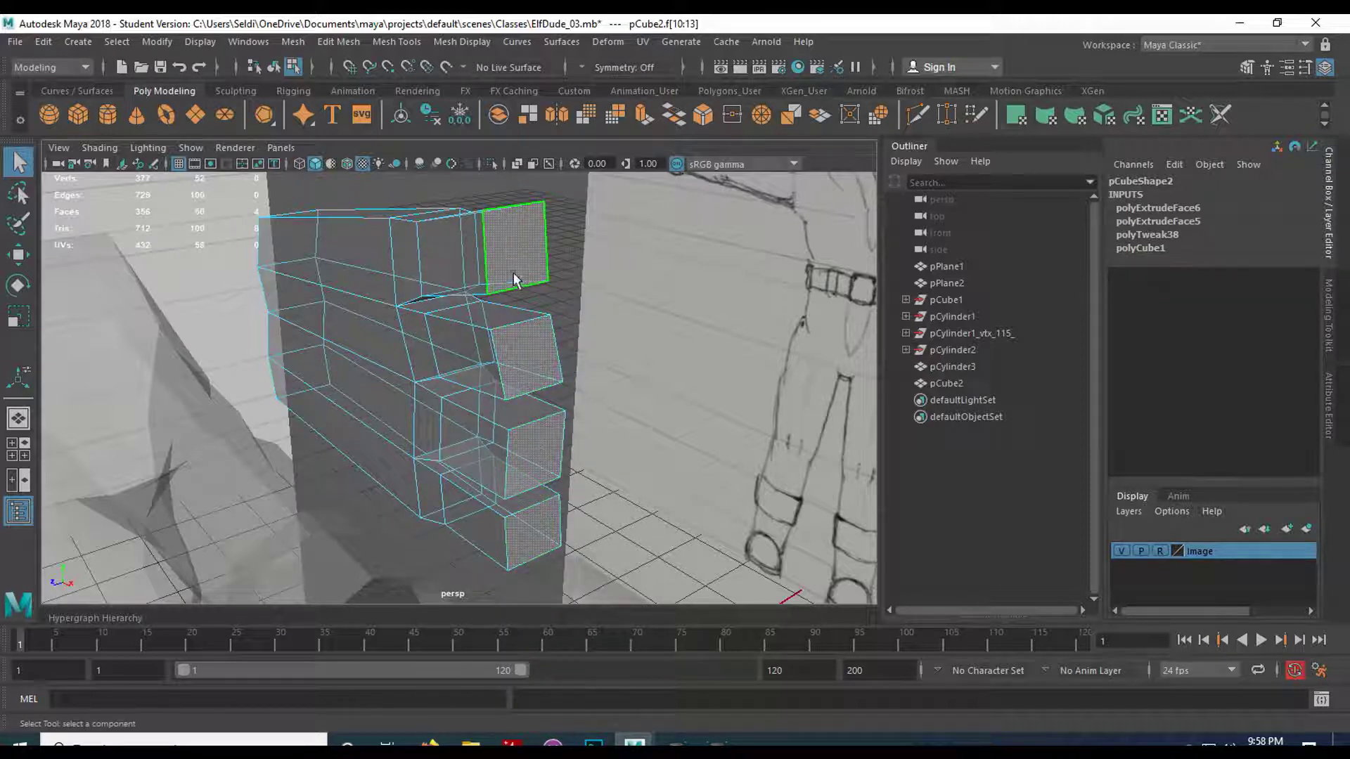
{"action": "left_click", "coordinate": [518, 250]}
{"action": "left_click", "coordinate": [529, 363], "text": "shift"}
{"action": "left_click", "coordinate": [536, 454], "text": "shift"}
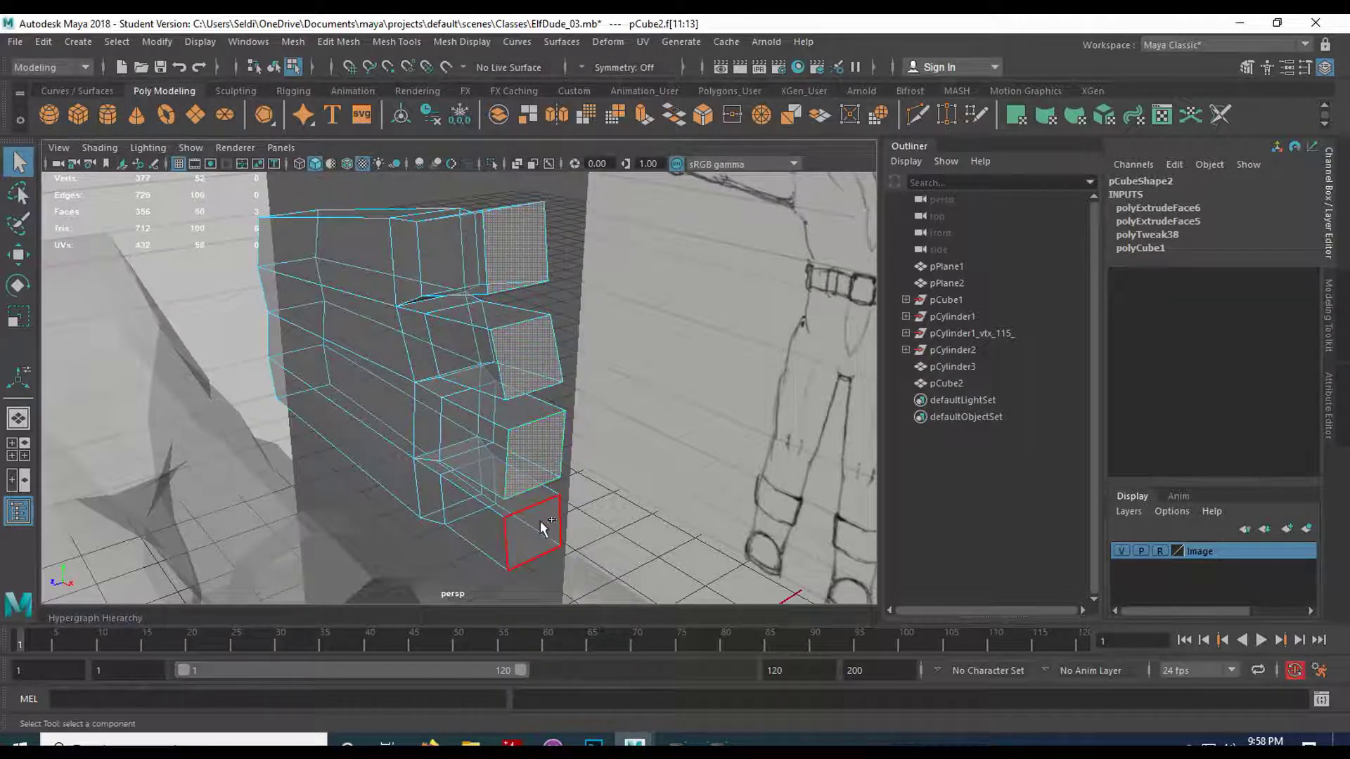
{"action": "key", "text": "space"}
{"action": "key", "text": "space"}
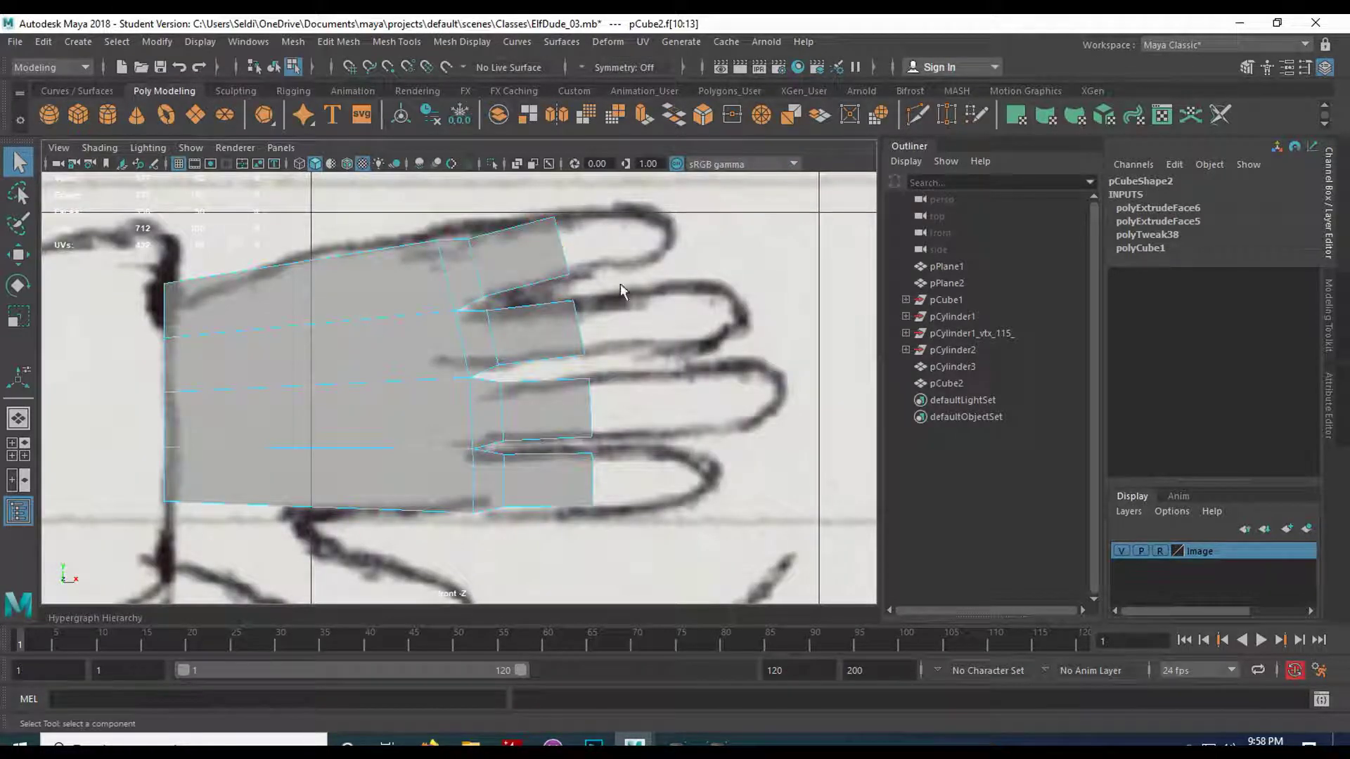
{"action": "left_click", "coordinate": [644, 115]}
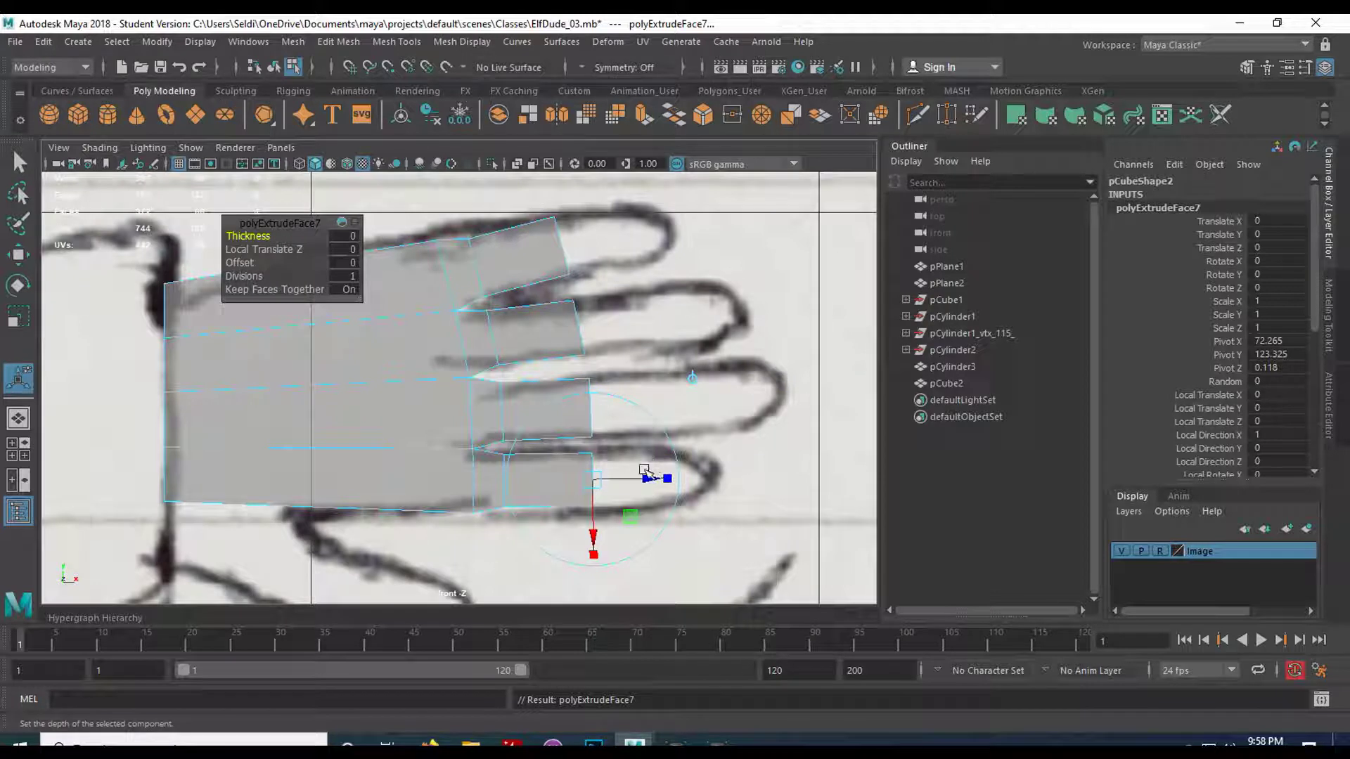
{"action": "left_click_drag", "start_coordinate": [643, 478], "coordinate": [760, 473]}
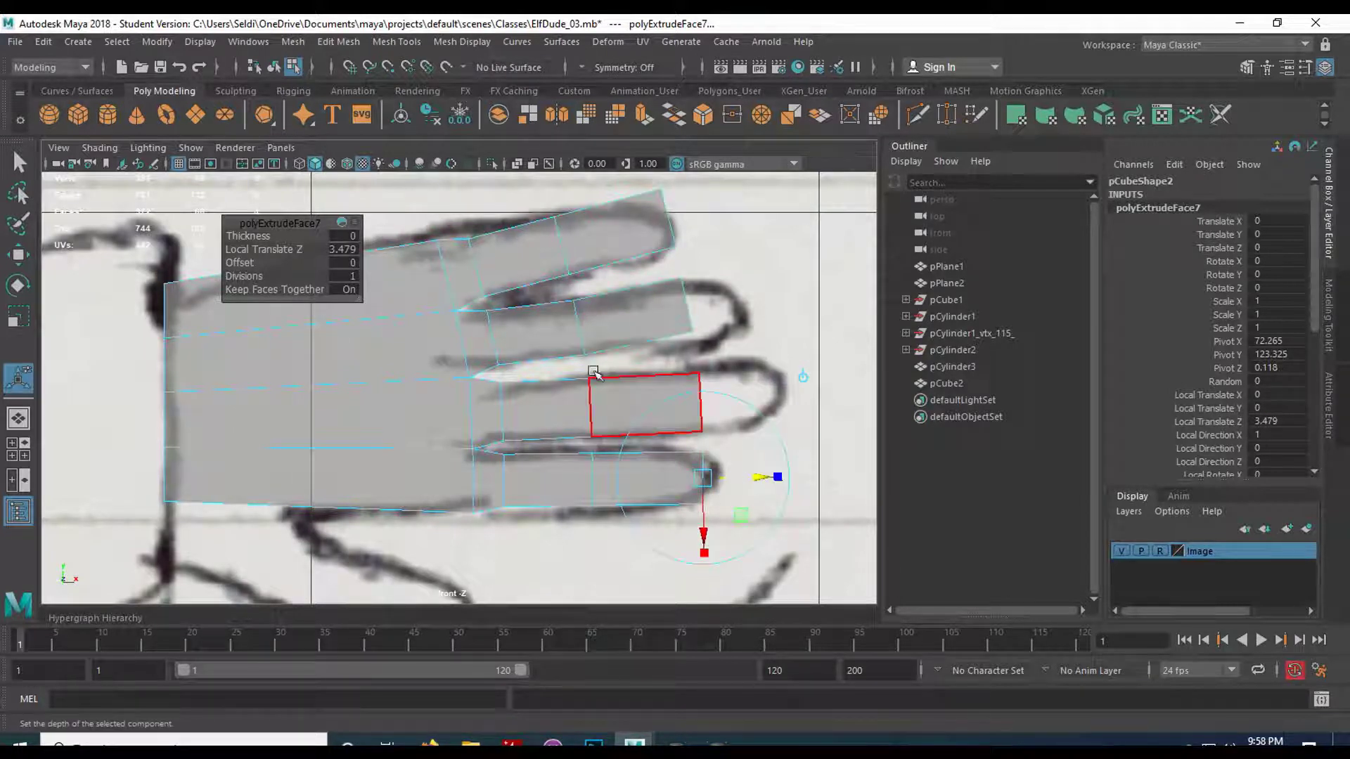
{"action": "key", "text": "q"}
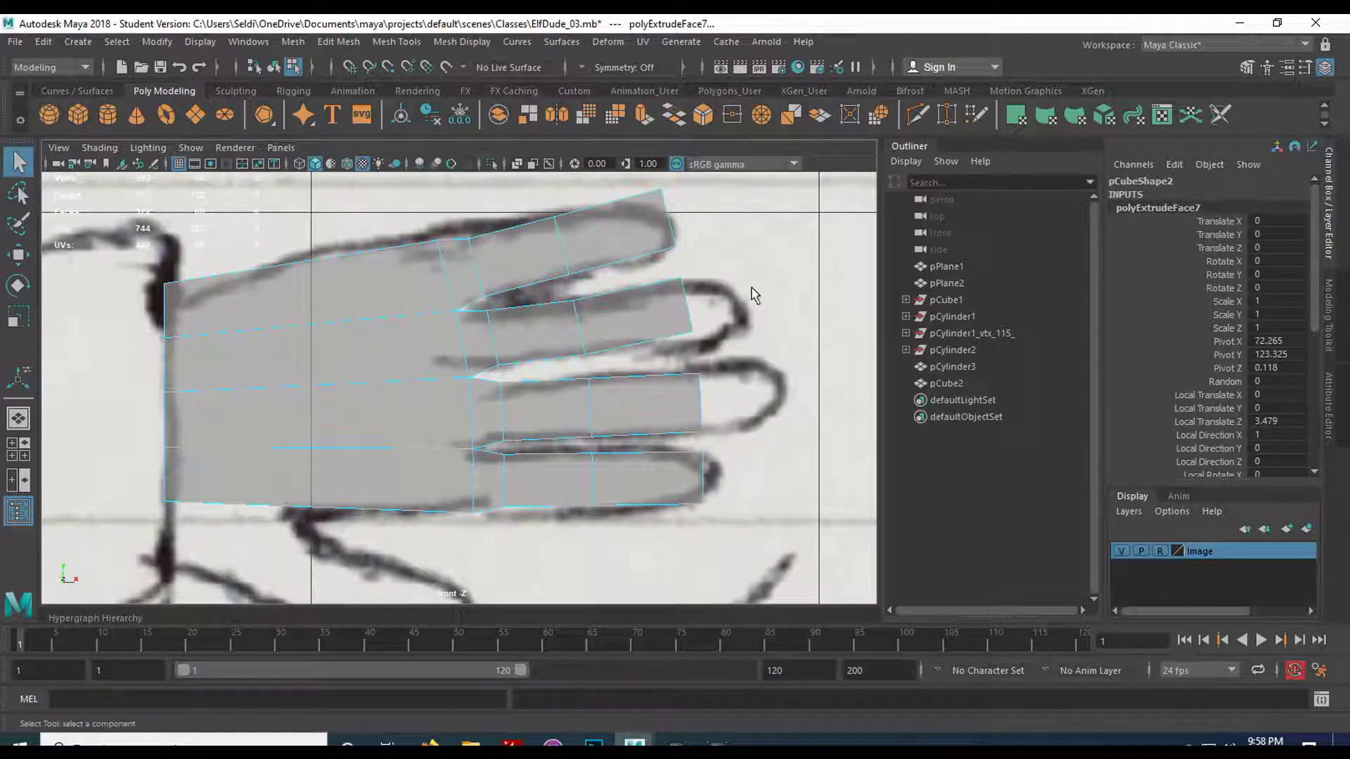
Flatten the second finger's middle joint vertices into a vertical row and shift them slightly toward the fingertip.
{"action": "left_click", "coordinate": [755, 294]}
{"action": "right_click_drag", "start_coordinate": [736, 293], "coordinate": [656, 281]}
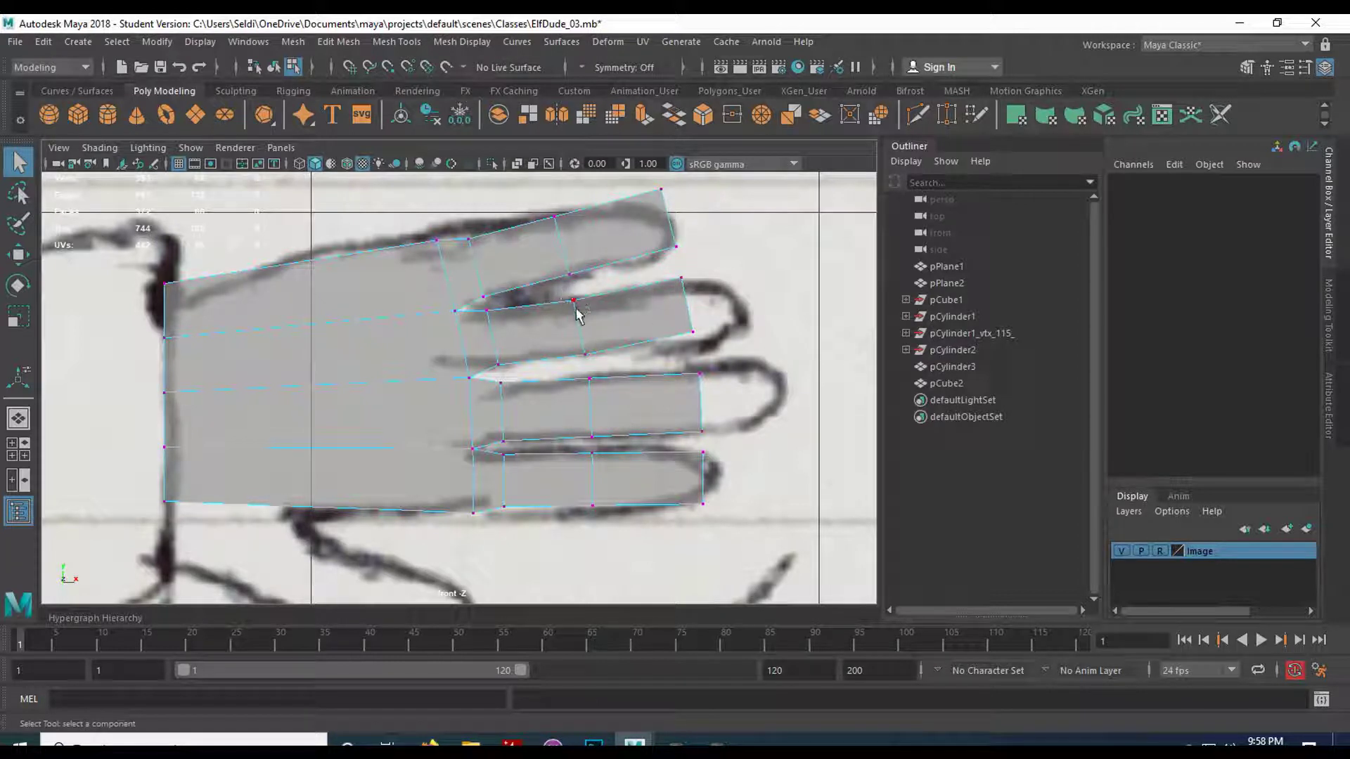
{"action": "left_click_drag", "start_coordinate": [561, 297], "coordinate": [609, 375]}
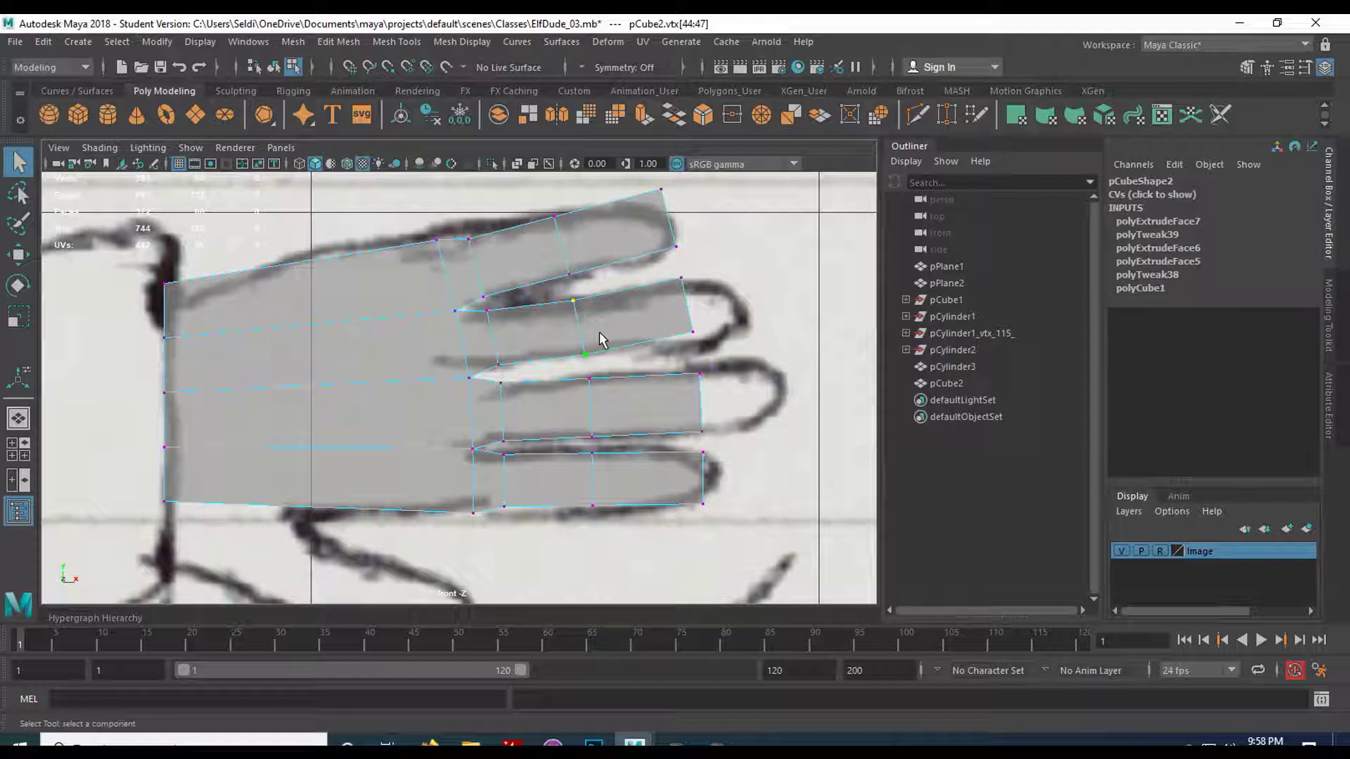
{"action": "left_click_drag", "start_coordinate": [558, 293], "coordinate": [613, 371]}
{"action": "key", "text": "r"}
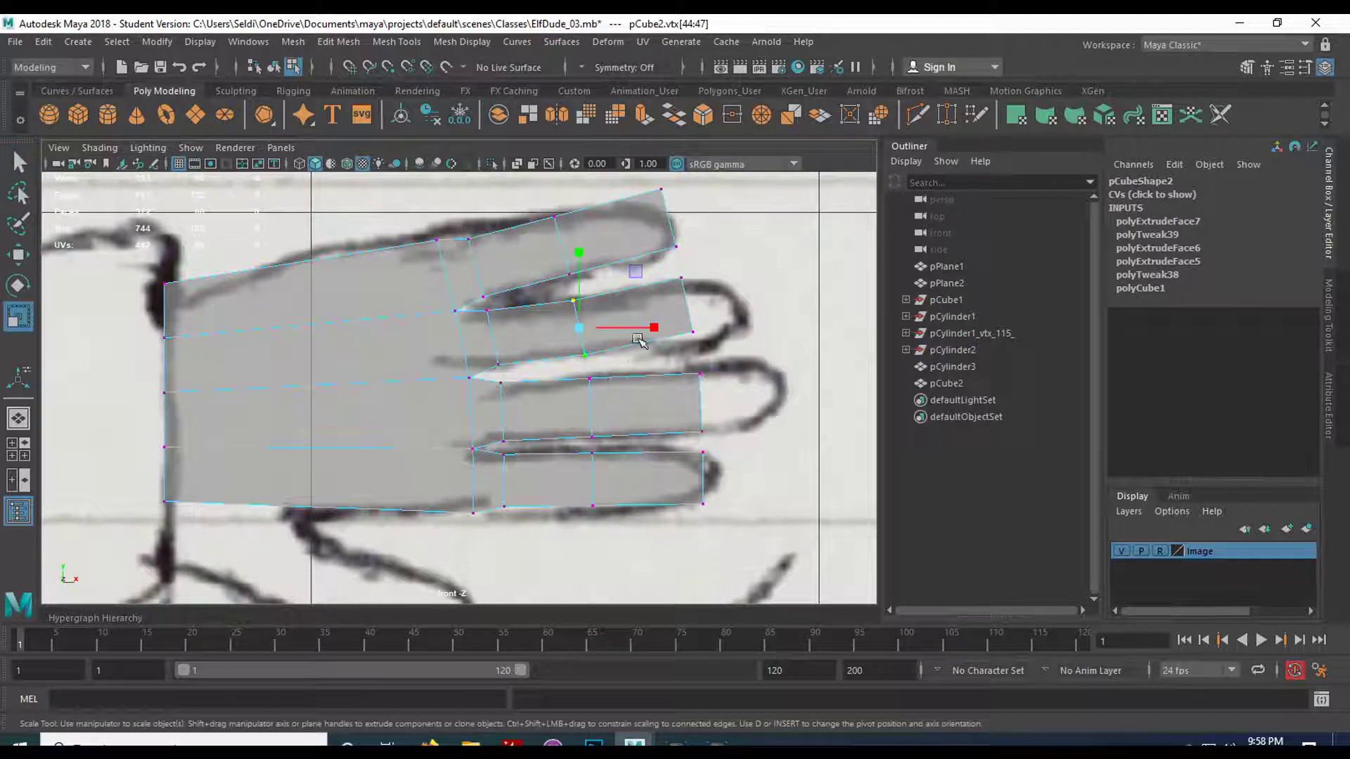
{"action": "left_click_drag", "start_coordinate": [654, 327], "coordinate": [528, 332]}
{"action": "key", "text": "w"}
{"action": "left_click_drag", "start_coordinate": [650, 329], "coordinate": [657, 331]}
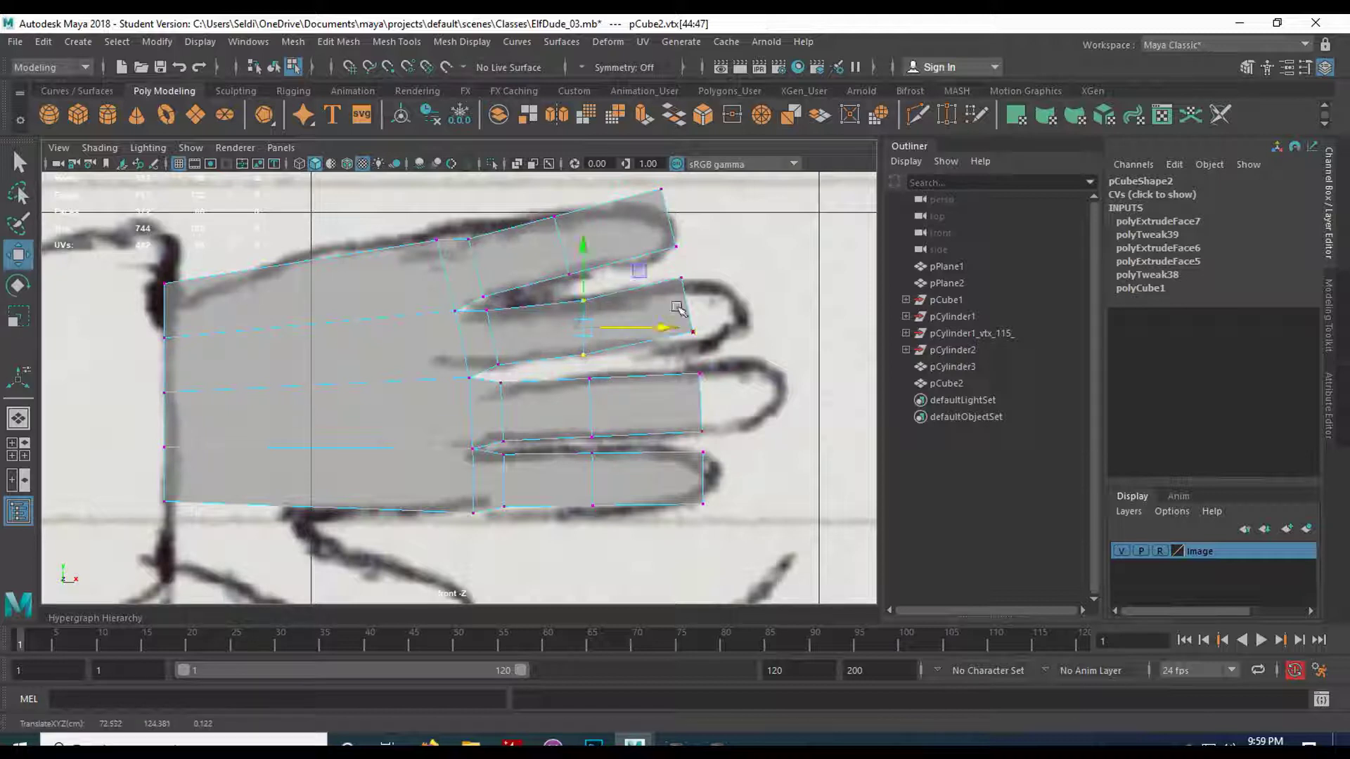
Flatten the second finger's end vertices and extend the second and third finger ends to the drawn fingertips.
{"action": "left_click_drag", "start_coordinate": [669, 273], "coordinate": [731, 357]}
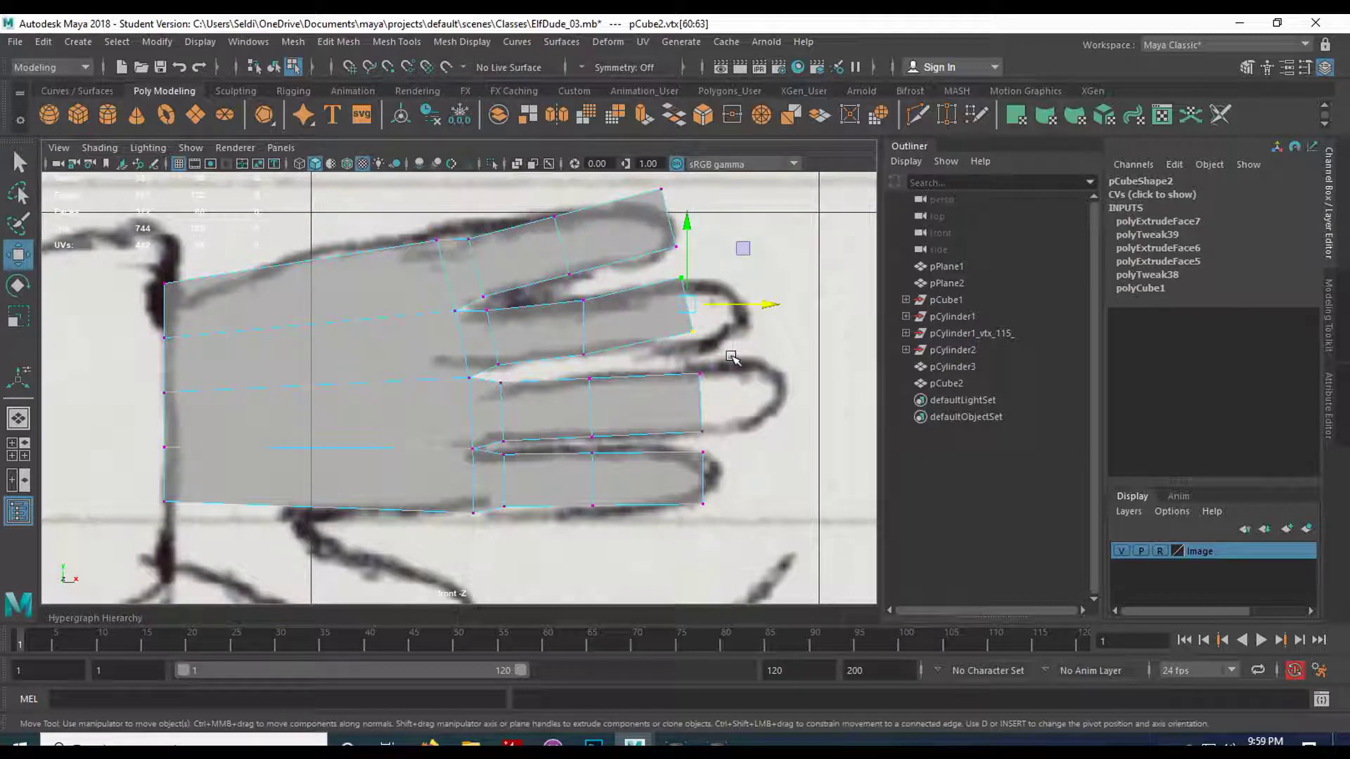
{"action": "key", "text": "r"}
{"action": "mouse_move", "coordinate": [755, 303]}
{"action": "left_mouse_down"}
{"action": "mouse_move", "coordinate": [693, 305]}
{"action": "mouse_move", "coordinate": [669, 344]}
{"action": "mouse_move", "coordinate": [731, 310]}
{"action": "left_mouse_up"}
{"action": "key", "text": "w"}
{"action": "left_click_drag", "start_coordinate": [672, 362], "coordinate": [770, 396]}
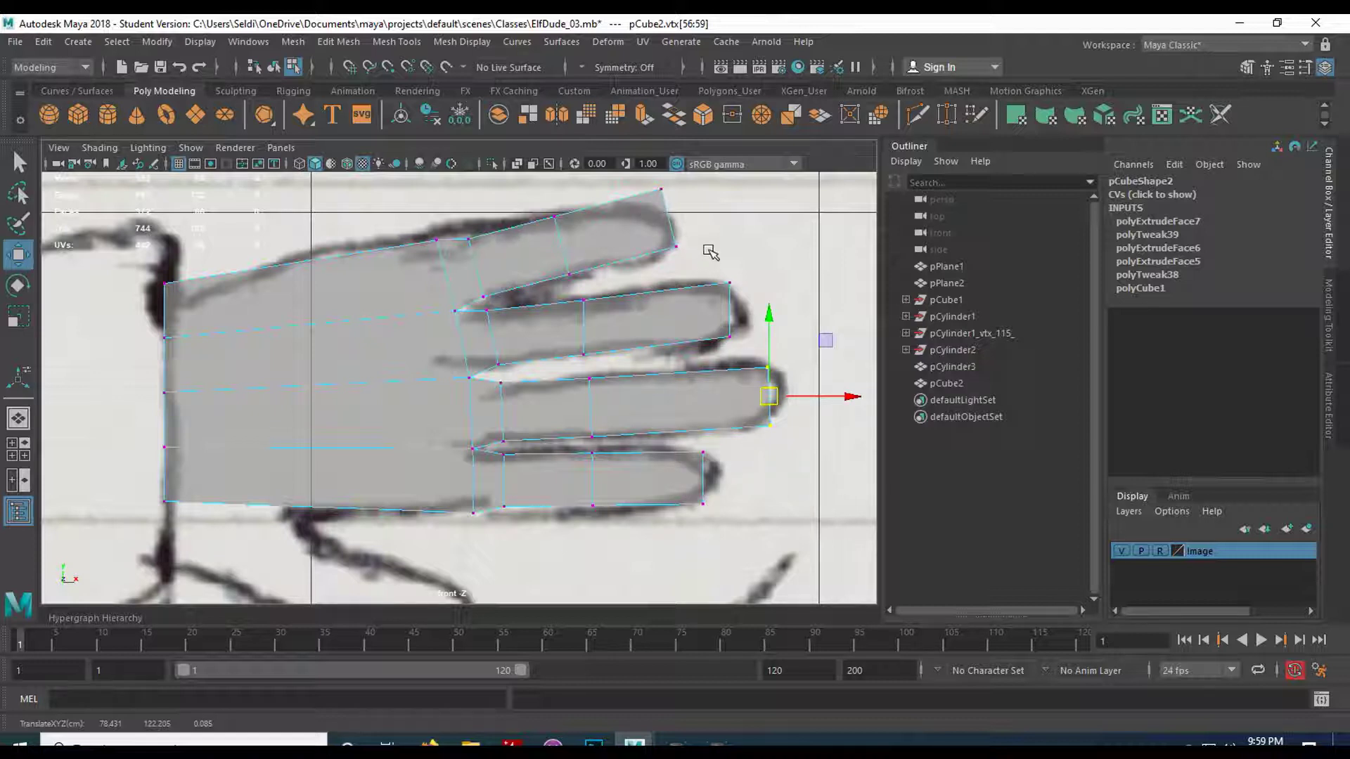
Reposition the top finger's middle joint vertices to match the drawn finger outline.
{"action": "middle_click_drag", "start_coordinate": [710, 252], "coordinate": [642, 277], "text": "alt"}
{"action": "left_click_drag", "start_coordinate": [561, 217], "coordinate": [607, 276]}
{"action": "left_click_drag", "start_coordinate": [513, 320], "coordinate": [514, 323]}
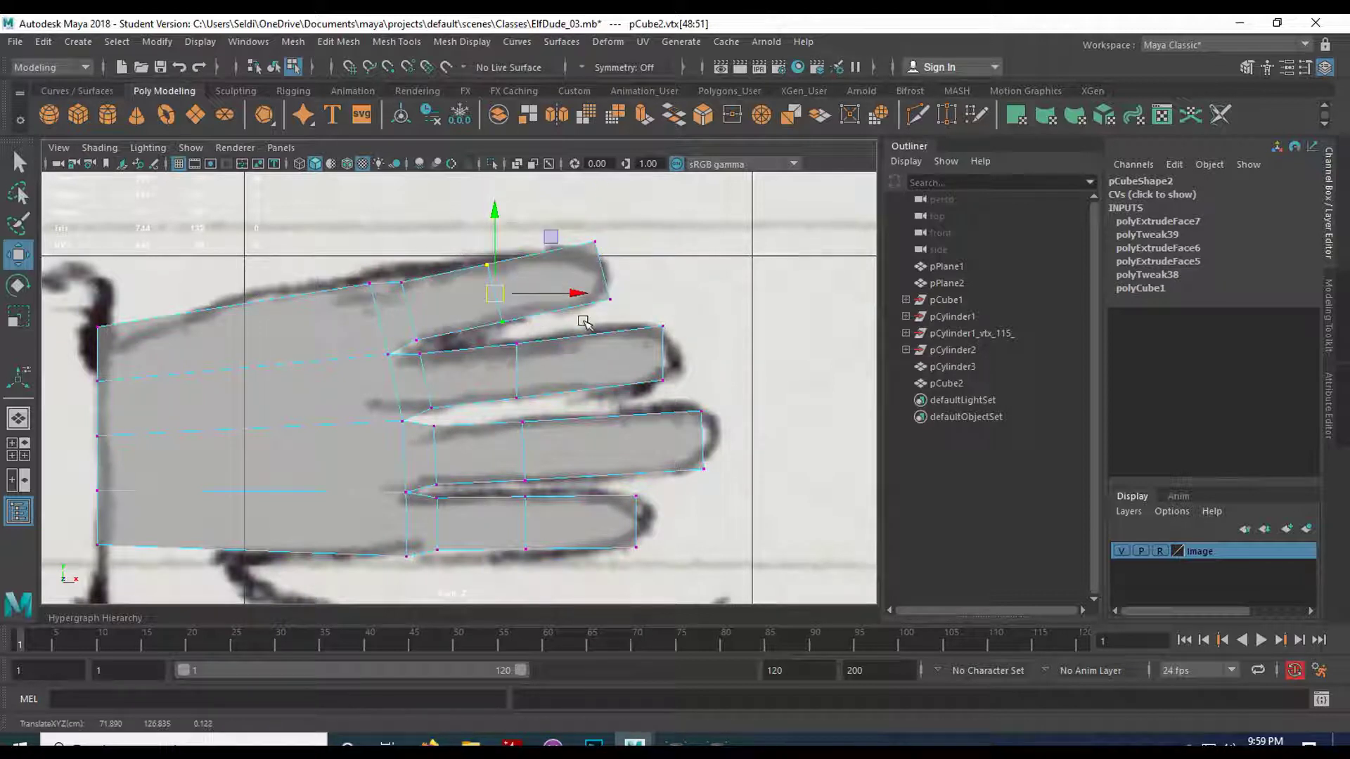
Slant the second finger's joint and tip rows by offsetting their upper and lower vertices to follow the finger's direction.
{"action": "scroll", "coordinate": [705, 328], "scroll_direction": "up", "scroll_amount": 5}
{"action": "middle_click_drag", "start_coordinate": [657, 293], "coordinate": [597, 368], "text": "alt"}
{"action": "left_click_drag", "start_coordinate": [461, 388], "coordinate": [548, 401]}
{"action": "middle_click_drag", "start_coordinate": [548, 401], "coordinate": [570, 399]}
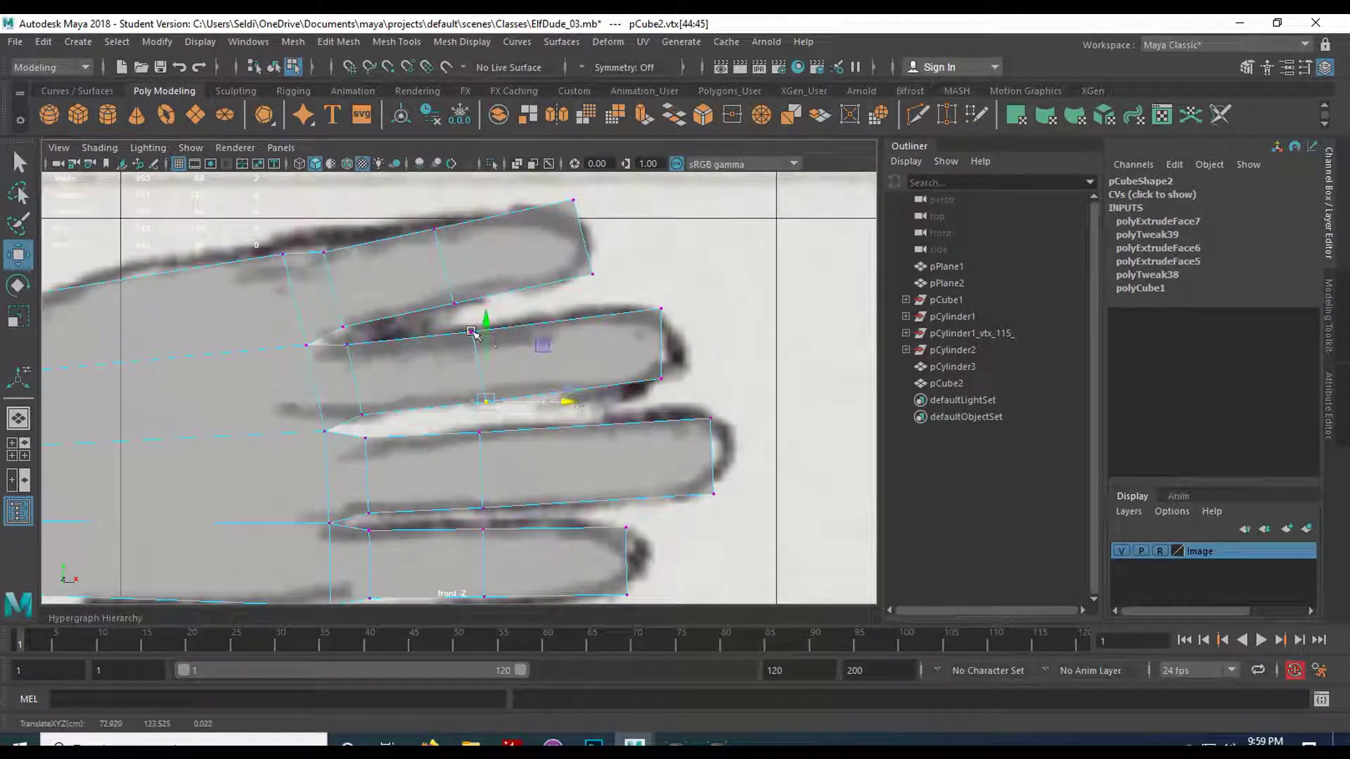
{"action": "left_click_drag", "start_coordinate": [457, 322], "coordinate": [481, 340]}
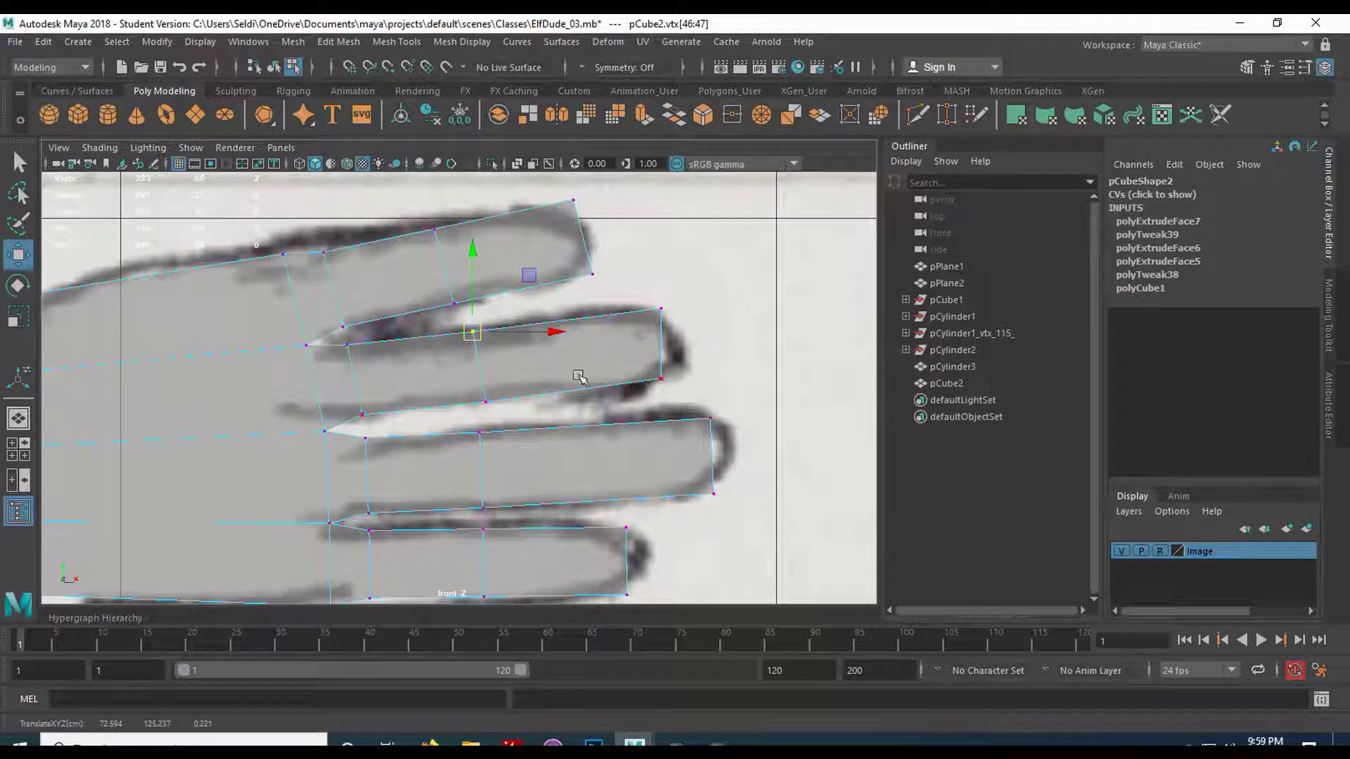
{"action": "mouse_move", "coordinate": [648, 298]}
{"action": "left_mouse_down"}
{"action": "mouse_move", "coordinate": [671, 317]}
{"action": "mouse_move", "coordinate": [654, 311]}
{"action": "left_mouse_up"}
{"action": "left_click_drag", "start_coordinate": [648, 367], "coordinate": [671, 386]}
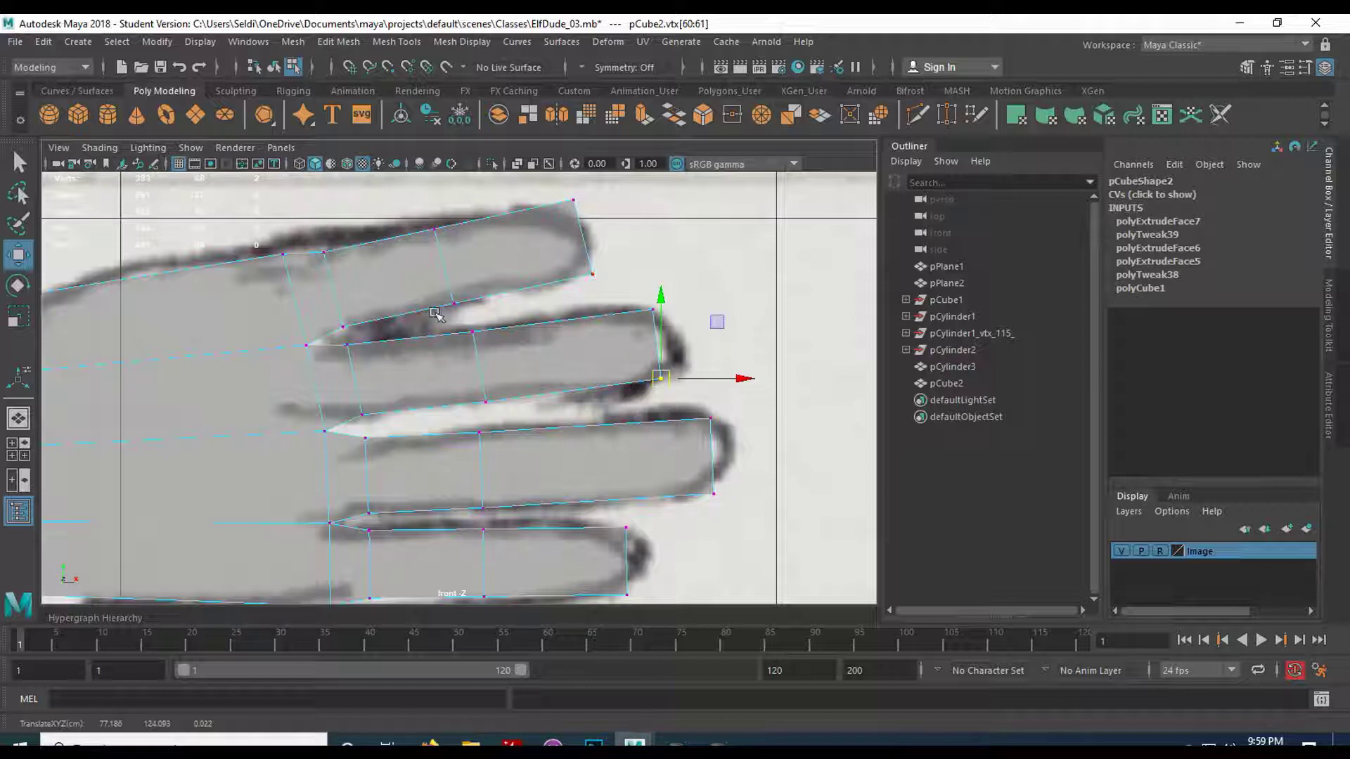
Lower the three vertex pairs along the second finger's bottom edge slightly toward the drawn outline.
{"action": "left_click_drag", "start_coordinate": [340, 398], "coordinate": [383, 430]}
{"action": "left_click", "coordinate": [485, 398], "text": "shift"}
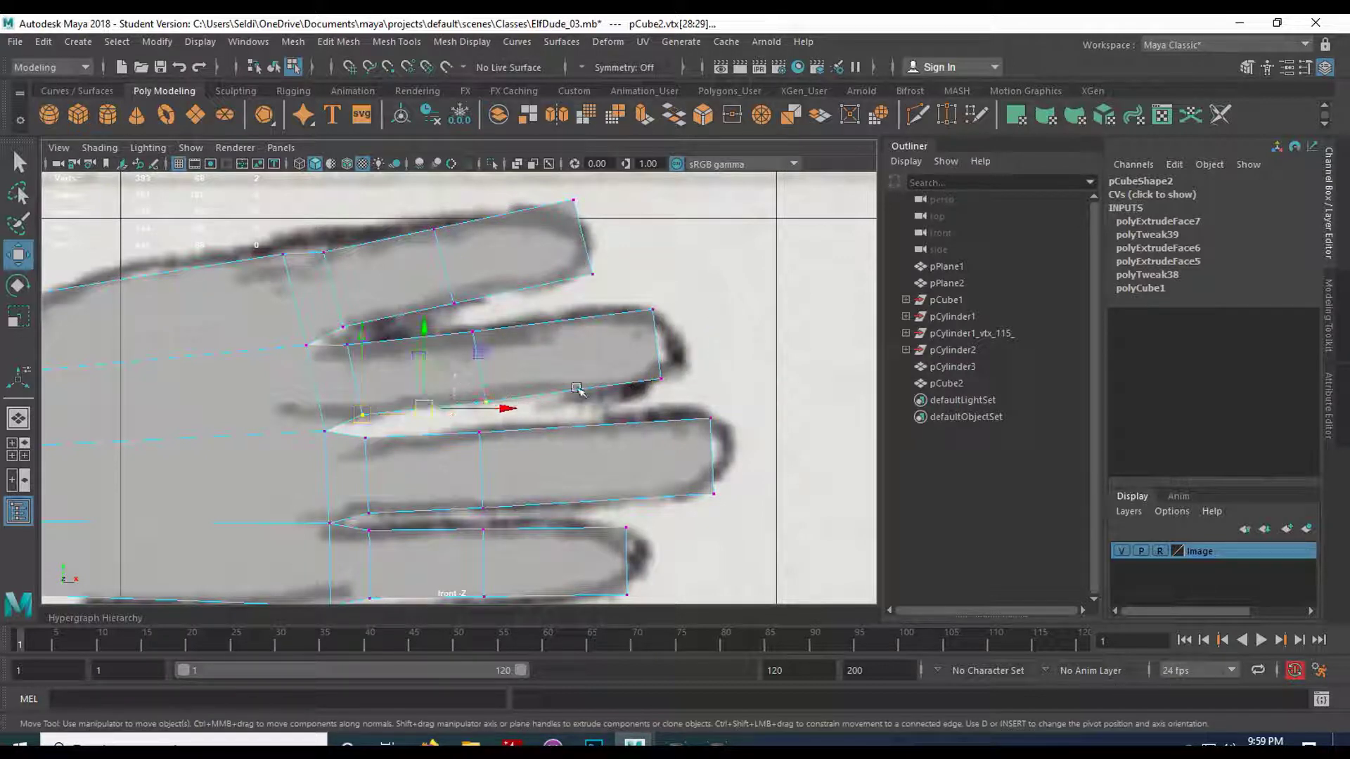
{"action": "left_click", "coordinate": [662, 381], "text": "shift"}
{"action": "left_click_drag", "start_coordinate": [511, 321], "coordinate": [518, 316]}
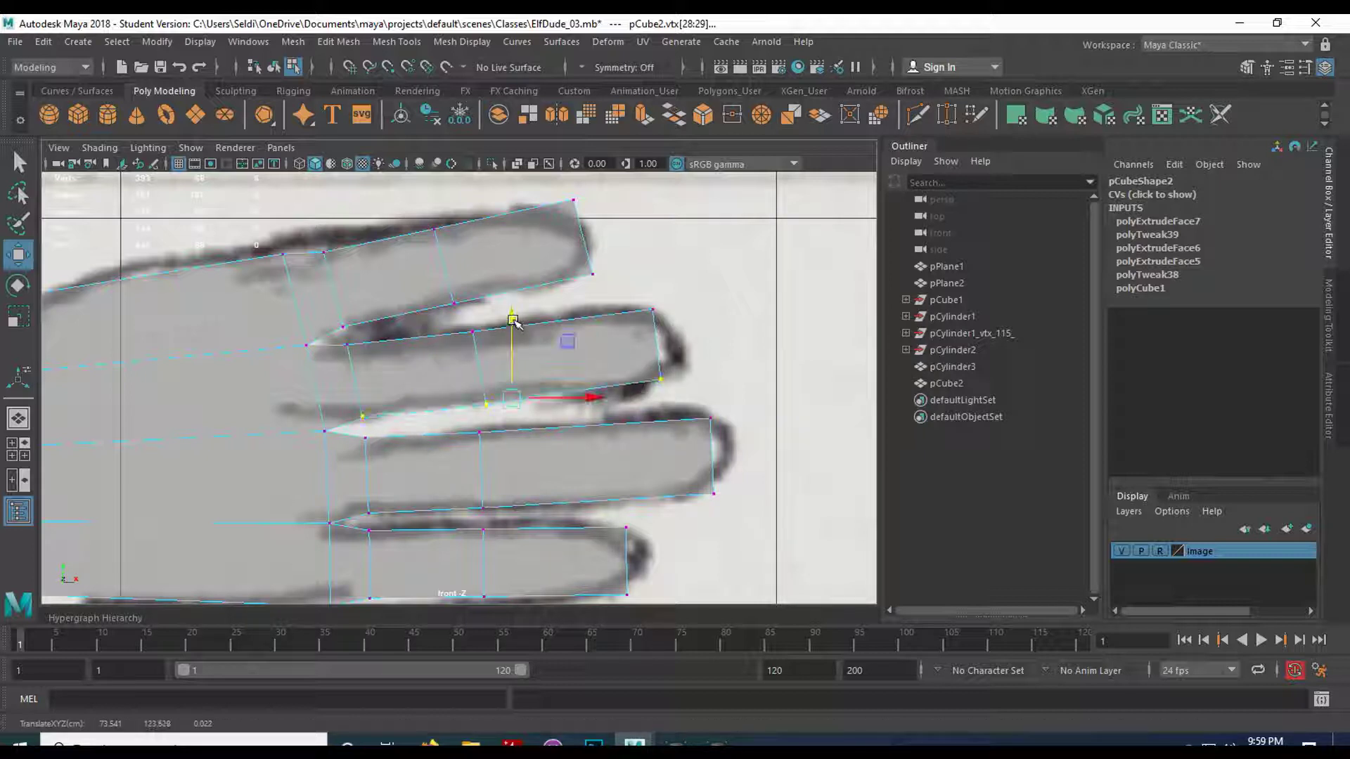
Raise the three vertex pairs along the third finger's bottom edge slightly to widen the gap to the lowest finger.
{"action": "middle_click_drag", "start_coordinate": [570, 475], "coordinate": [558, 408], "text": "alt"}
{"action": "left_click_drag", "start_coordinate": [339, 429], "coordinate": [368, 451]}
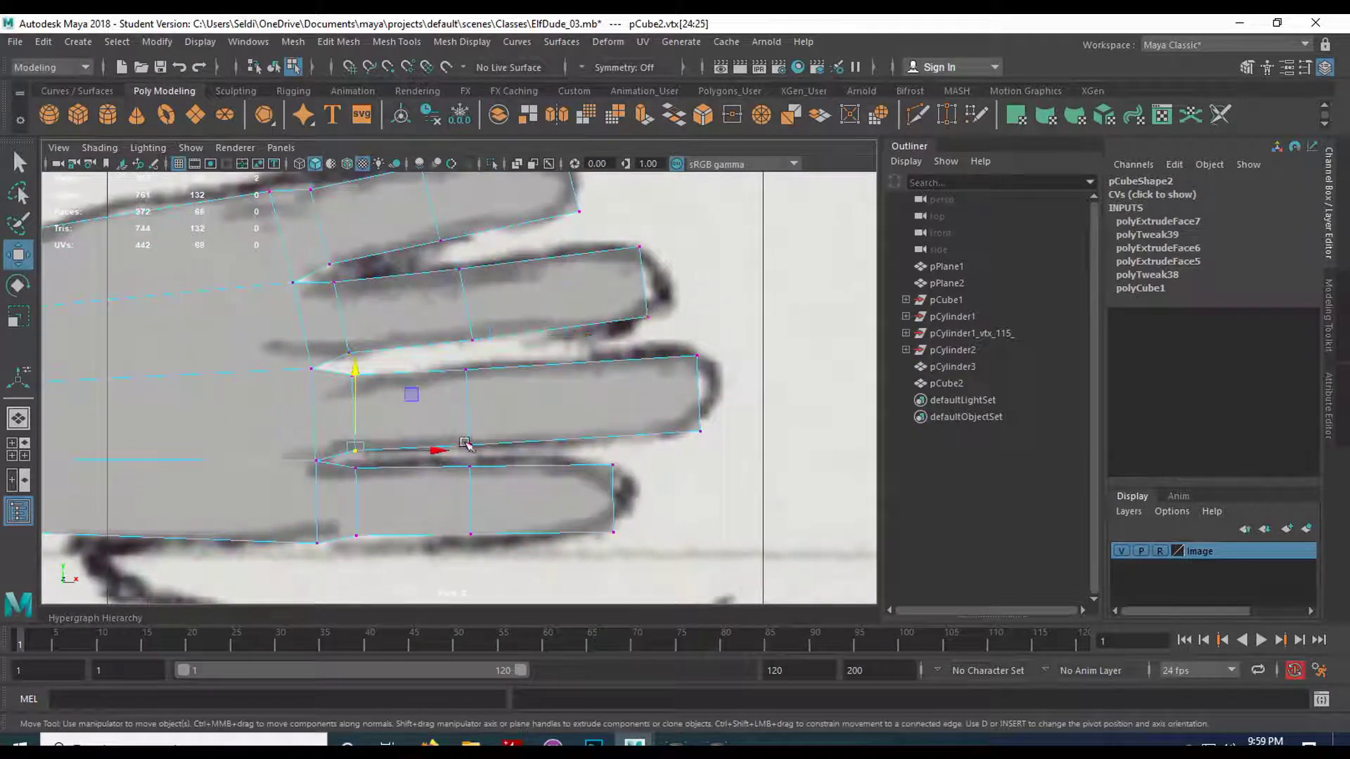
{"action": "left_click", "coordinate": [469, 445], "text": "shift"}
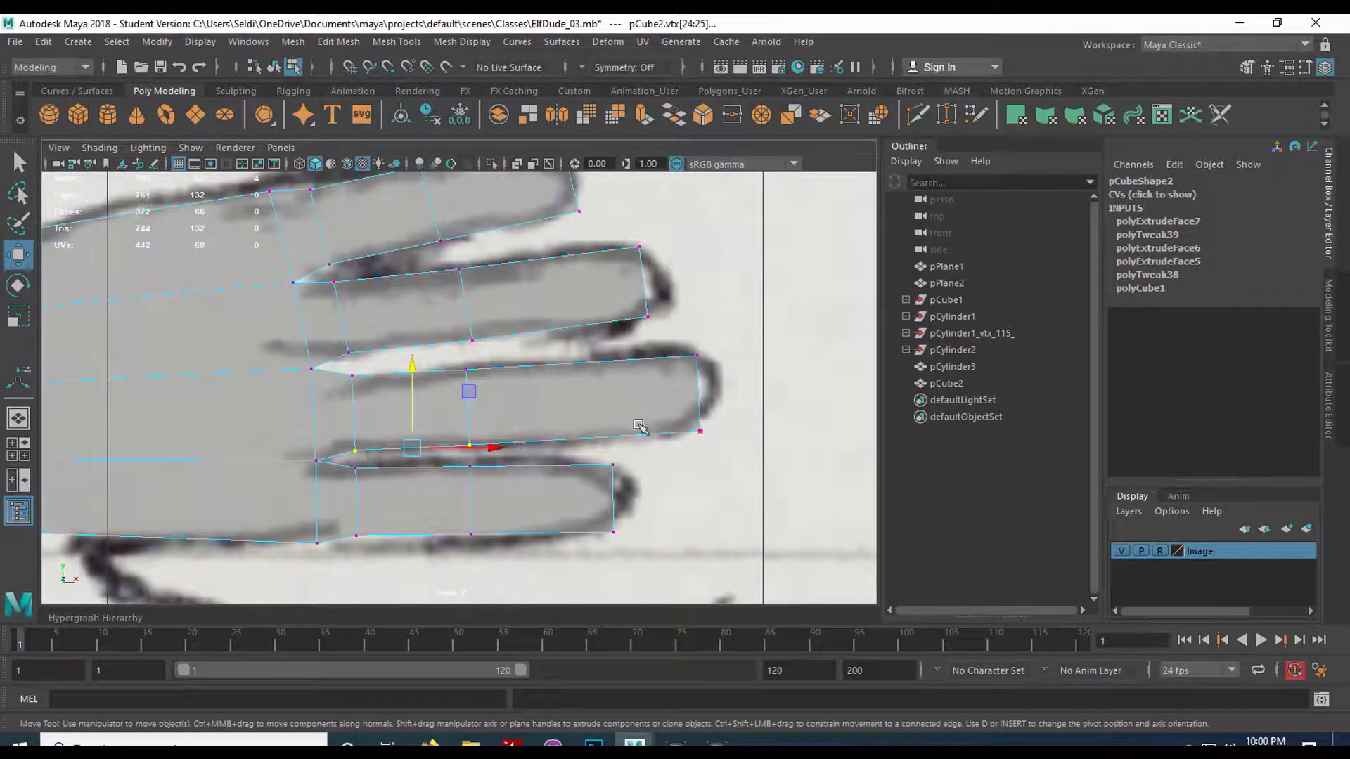
{"action": "left_click", "coordinate": [700, 432], "text": "shift"}
{"action": "left_click_drag", "start_coordinate": [530, 362], "coordinate": [531, 360]}
Return the hand to object mode and insert an edge loop across the palm just behind the finger bases.
{"action": "middle_click_drag", "start_coordinate": [450, 377], "coordinate": [422, 427], "text": "alt"}
{"action": "key", "text": "q"}
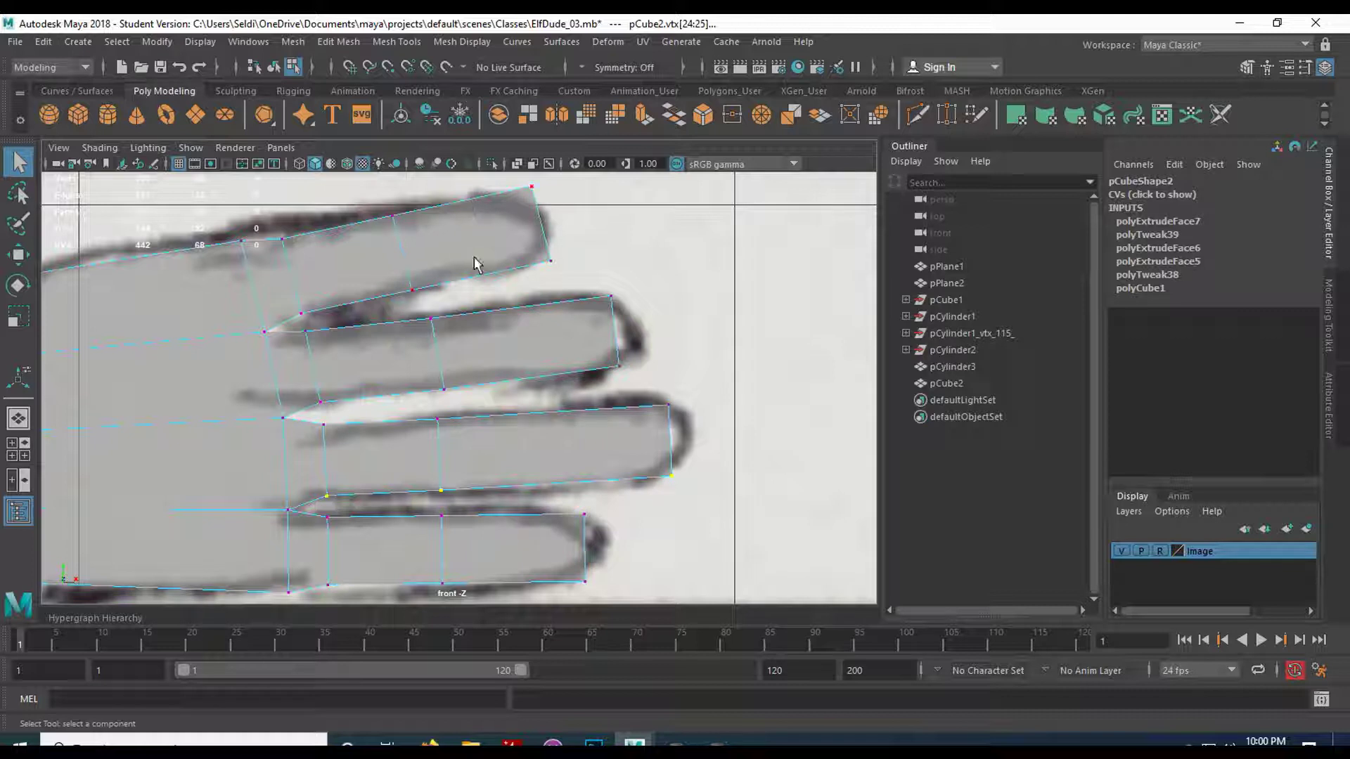
{"action": "right_click_drag", "start_coordinate": [489, 230], "coordinate": [552, 210]}
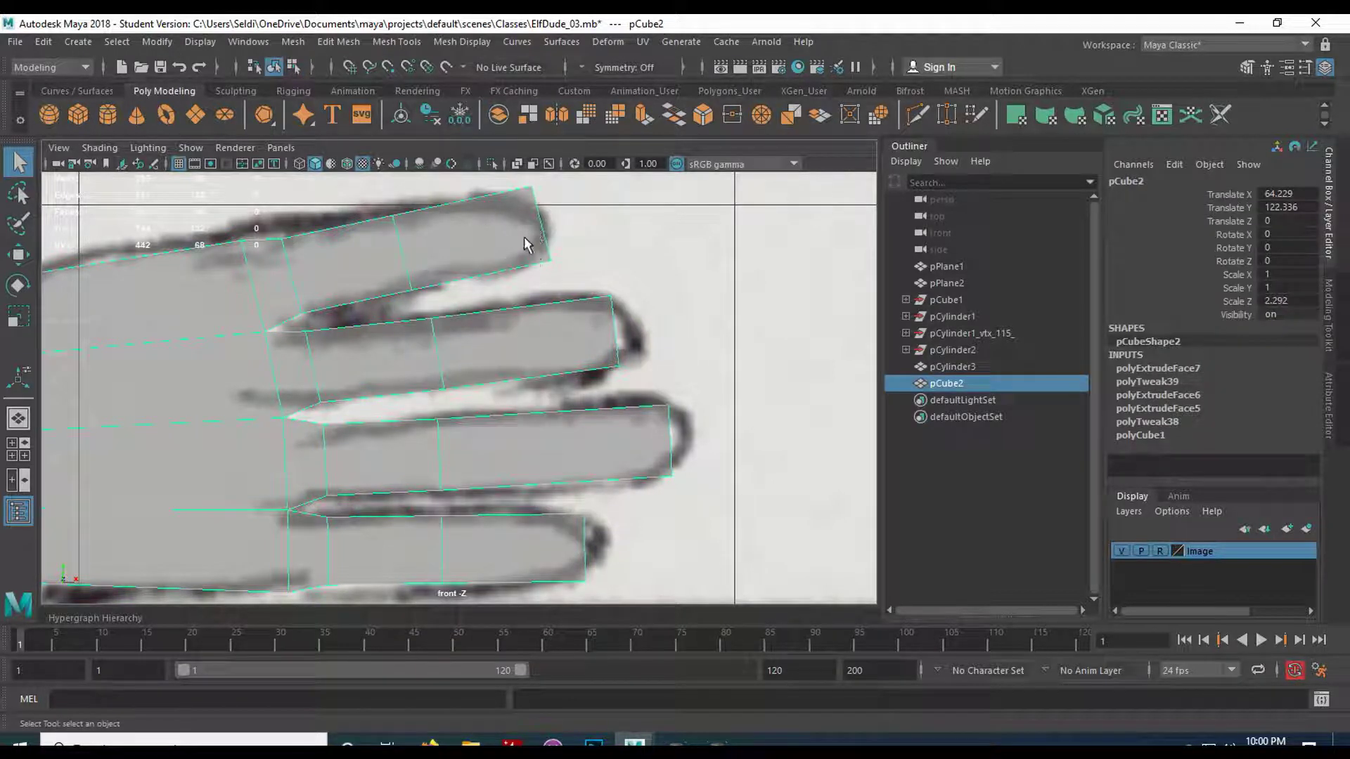
{"action": "left_click", "coordinate": [397, 41]}
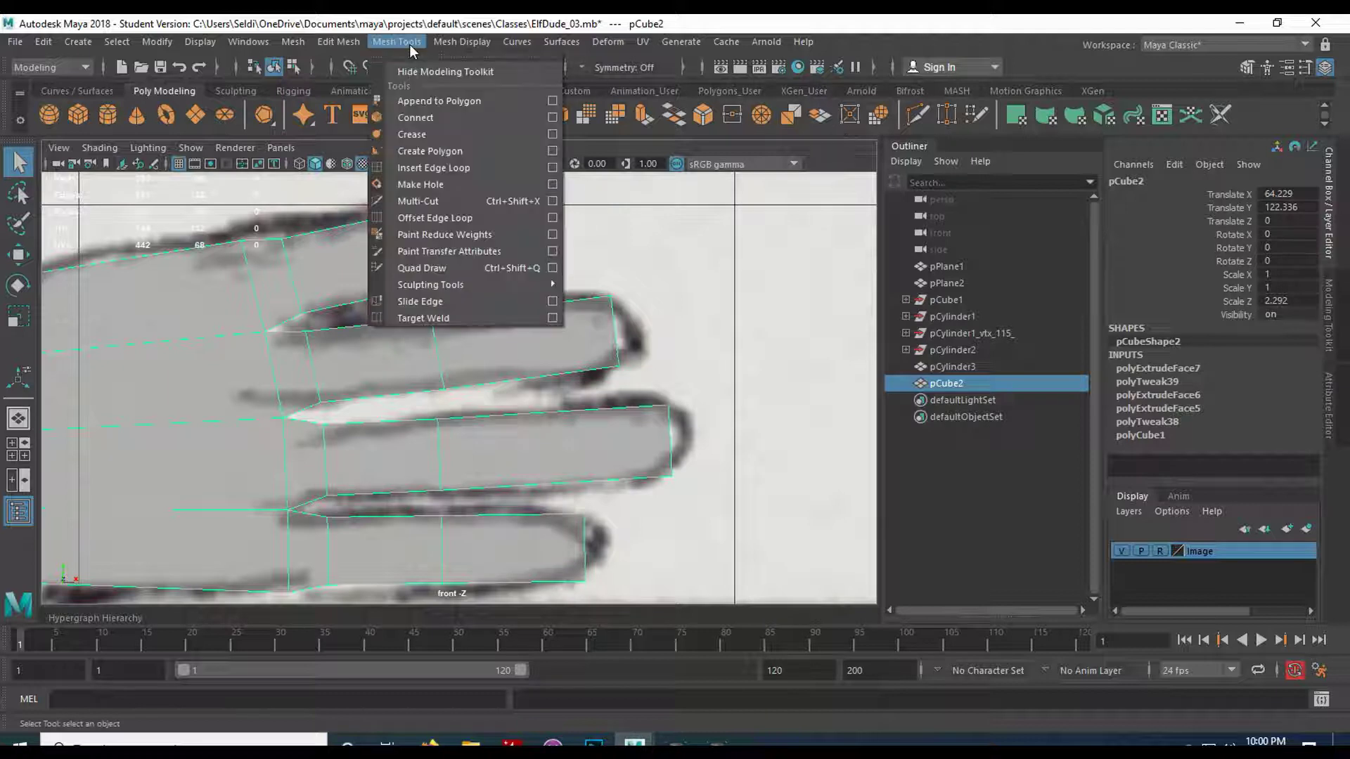
{"action": "left_click", "coordinate": [457, 168]}
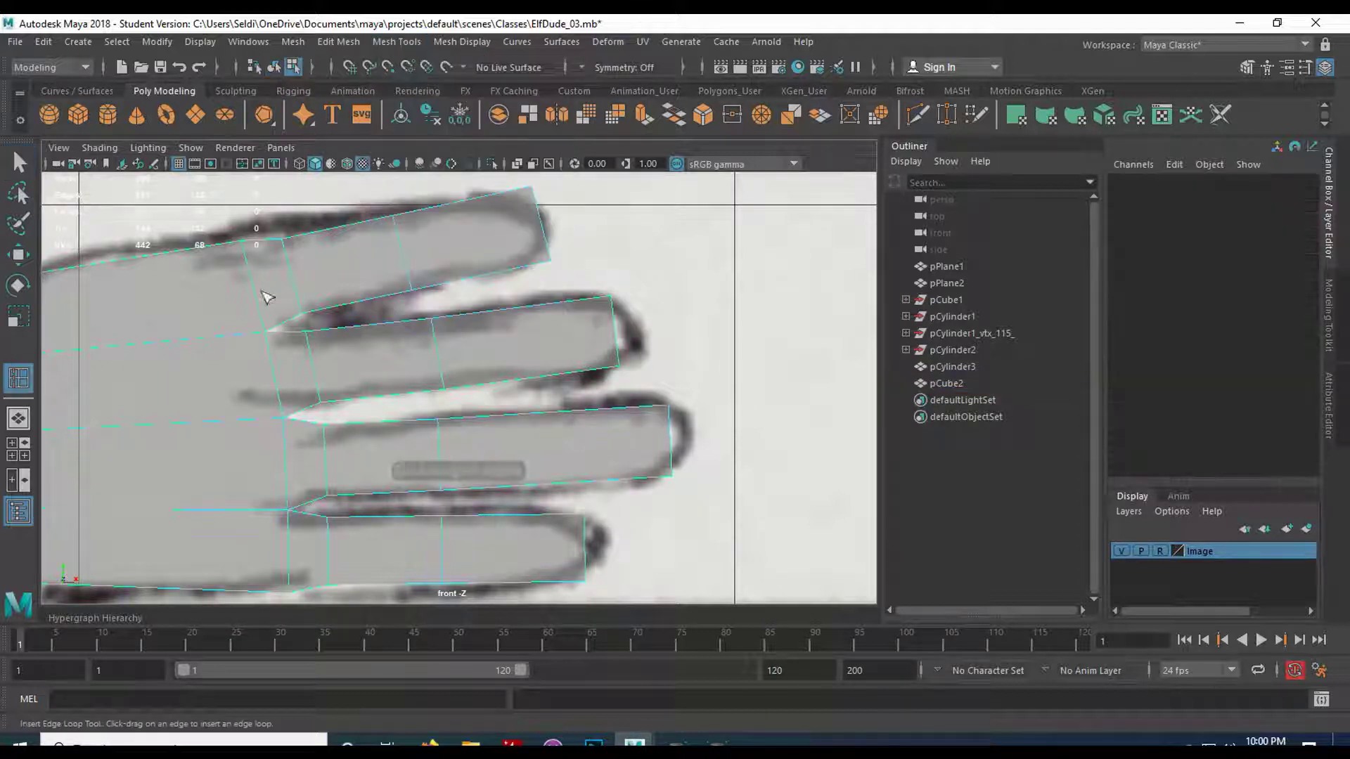
{"action": "middle_click_drag", "start_coordinate": [295, 316], "coordinate": [324, 300], "text": "alt"}
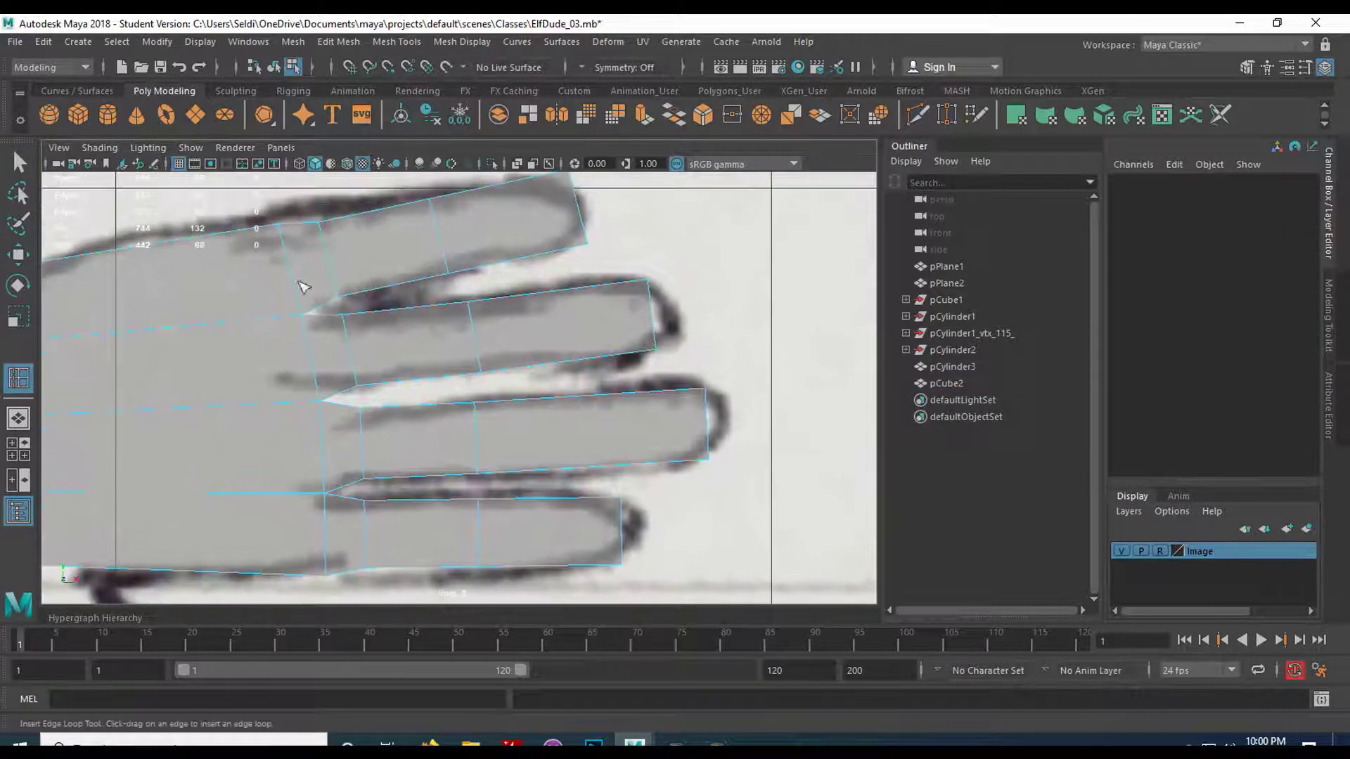
{"action": "left_click", "coordinate": [260, 232]}
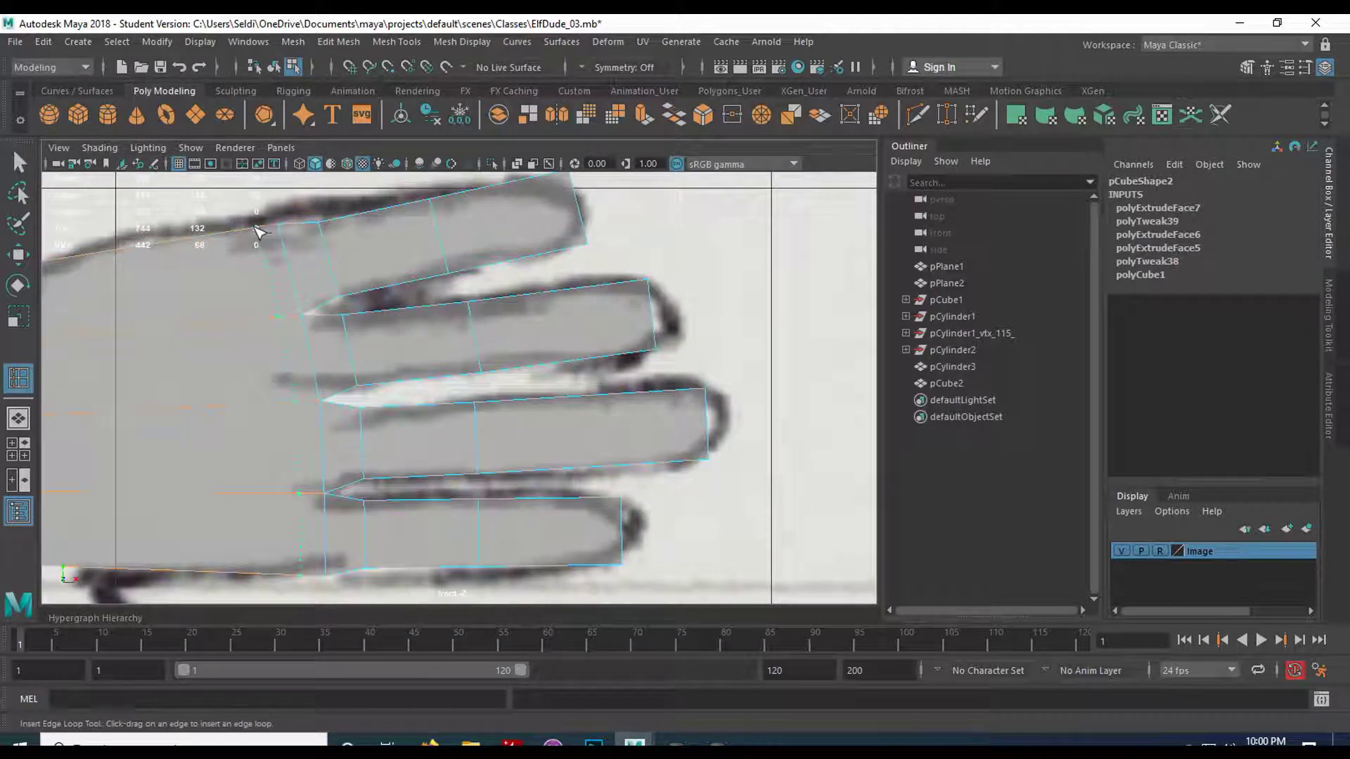
{"action": "left_click", "coordinate": [261, 232]}
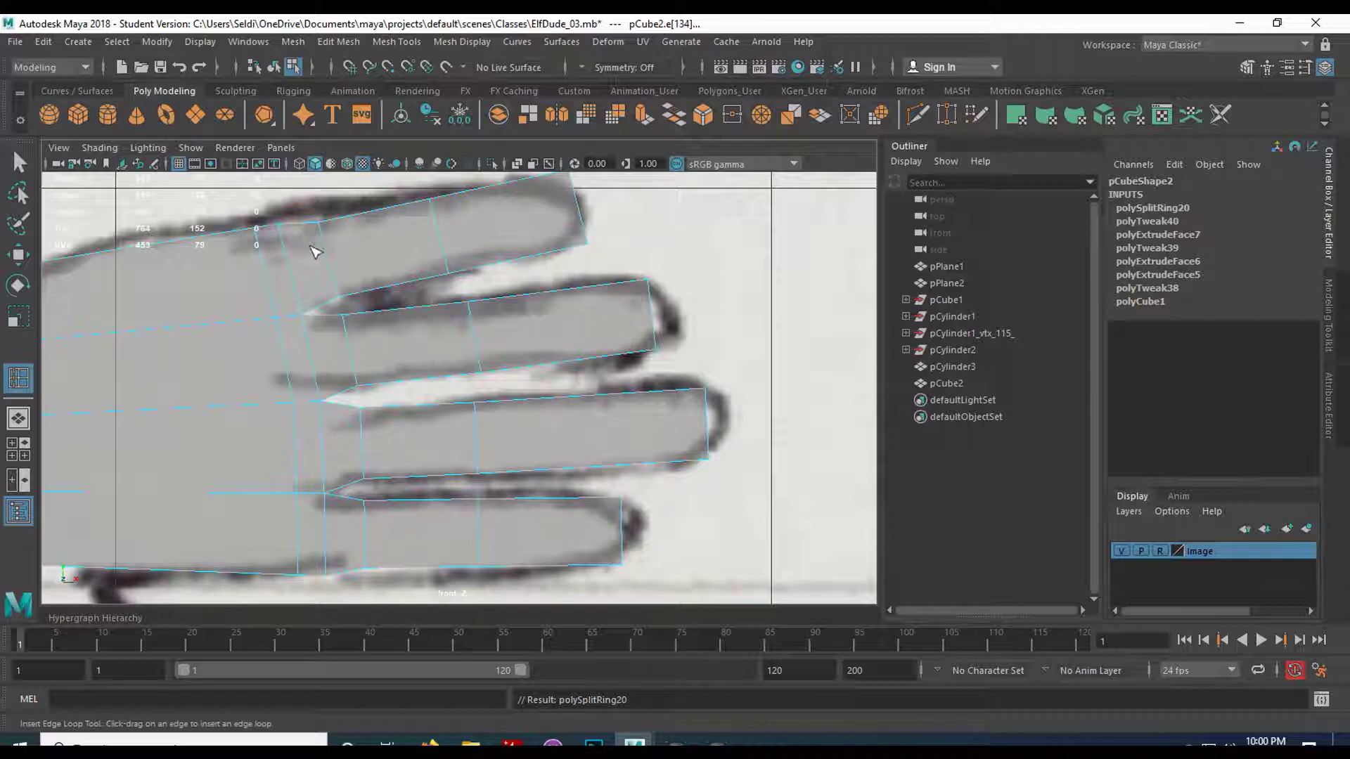
Insert an edge loop close to each side of the top finger's middle joint line.
{"action": "left_click", "coordinate": [422, 205]}
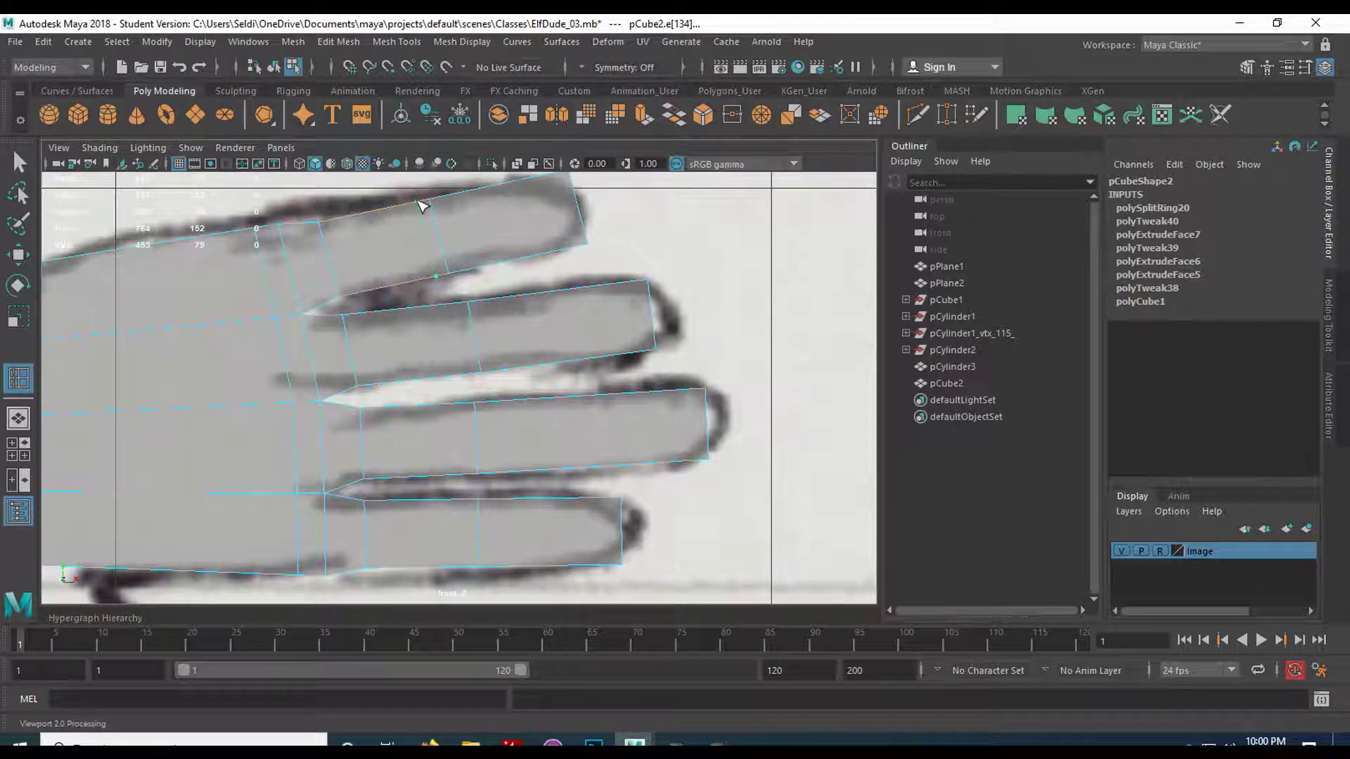
{"action": "left_click", "coordinate": [444, 204]}
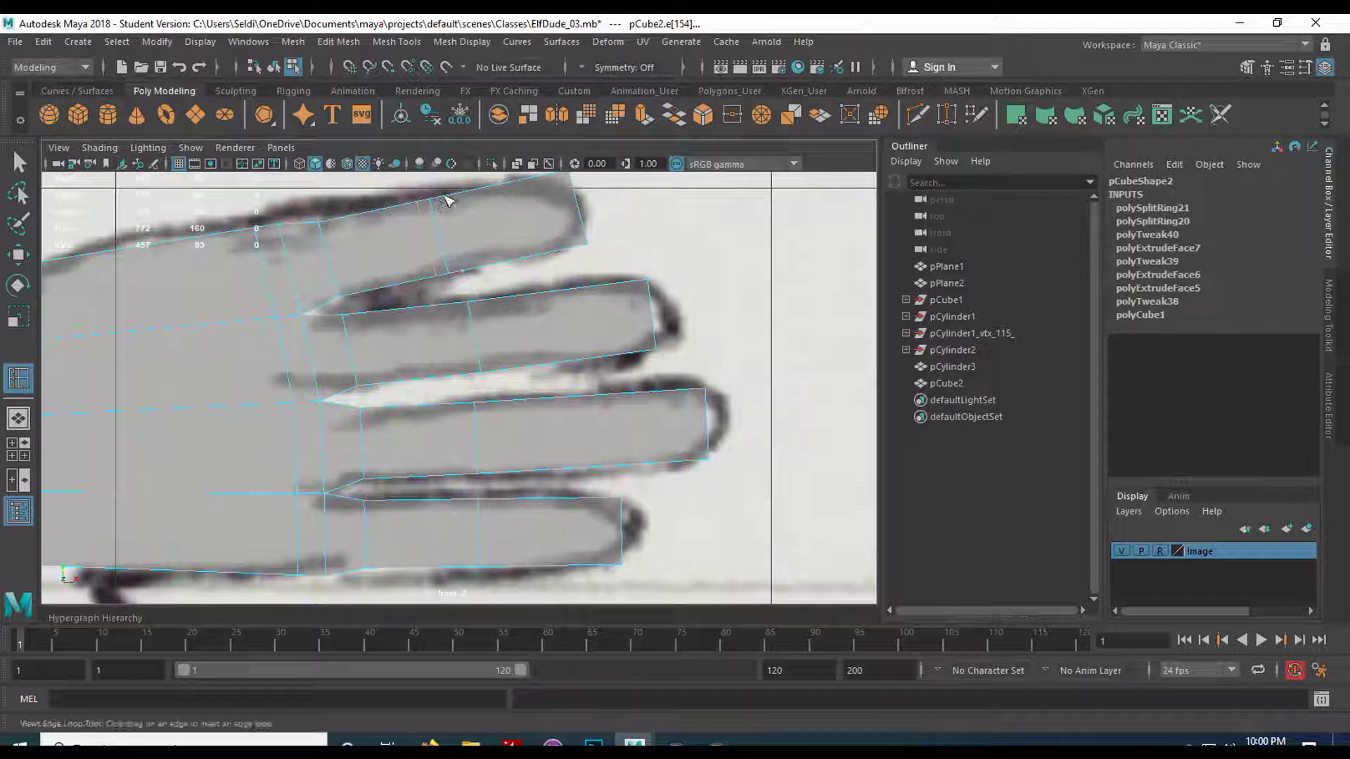
Insert three closely spaced edge loops at the top finger's outer joint and shift the last one slightly toward the fingertip.
{"action": "middle_click_drag", "start_coordinate": [513, 253], "coordinate": [414, 305], "text": "alt"}
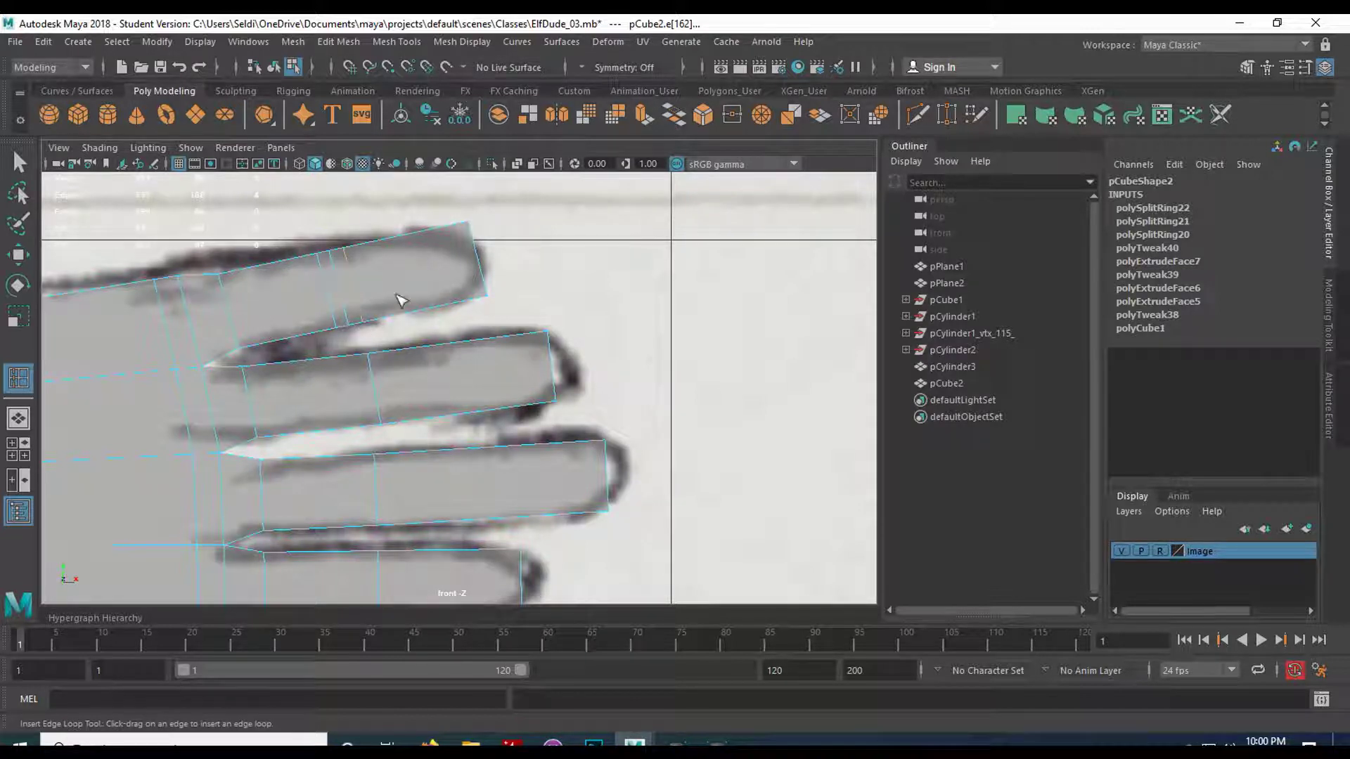
{"action": "left_click", "coordinate": [409, 235]}
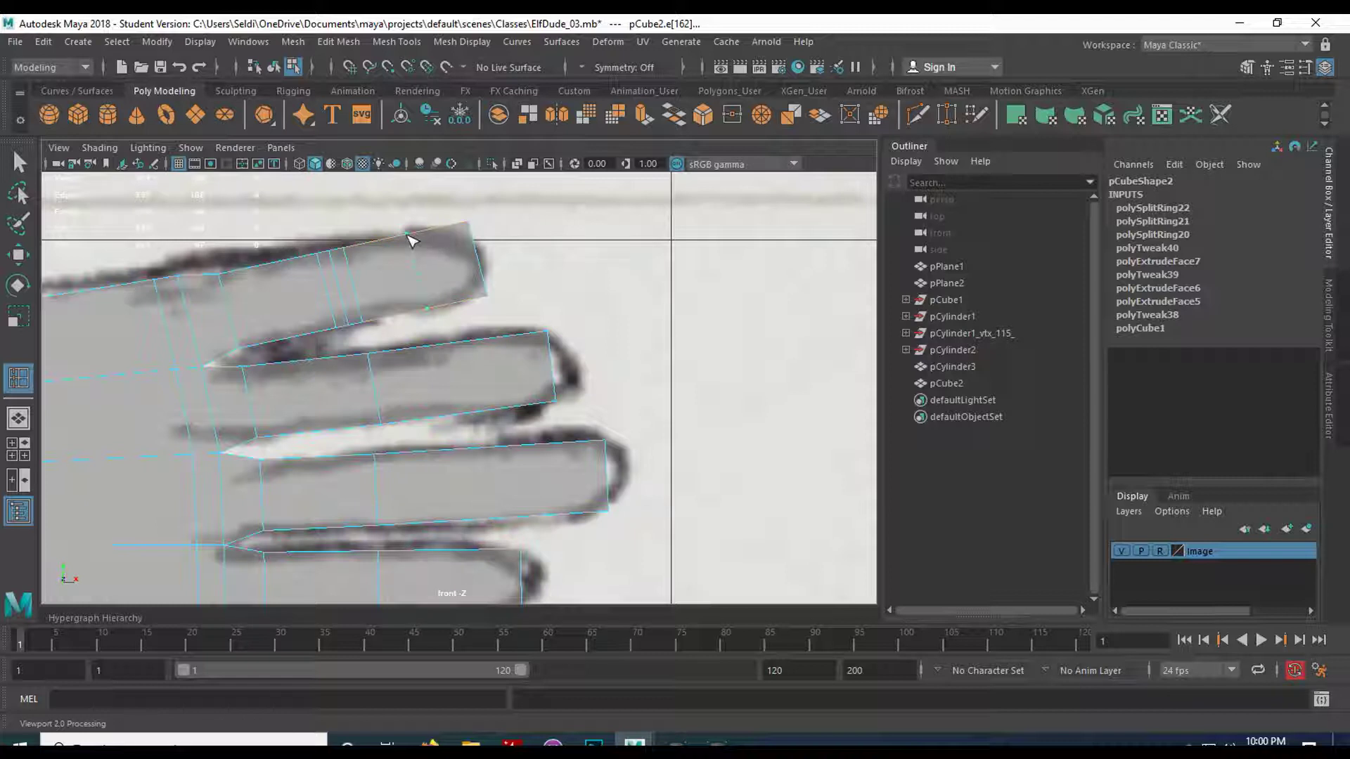
{"action": "left_click", "coordinate": [407, 236]}
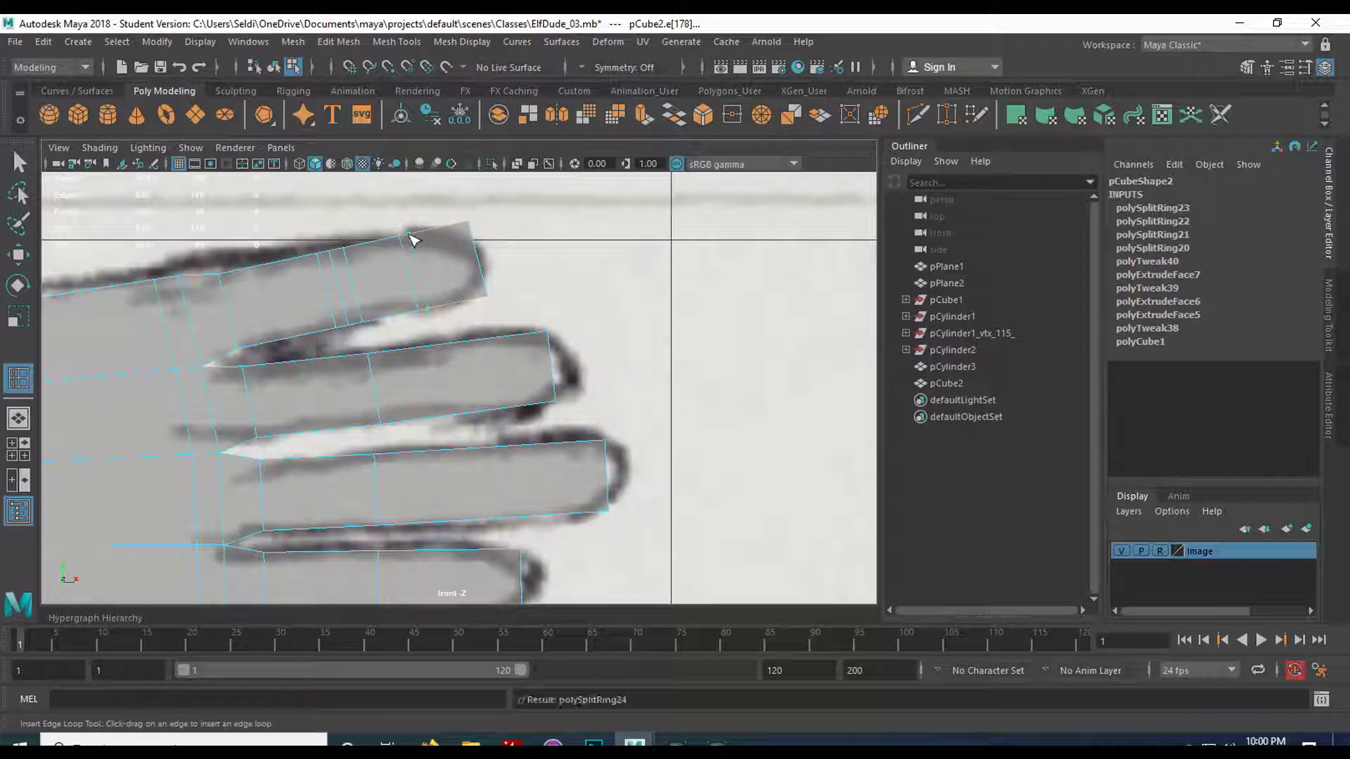
{"action": "left_click", "coordinate": [411, 240]}
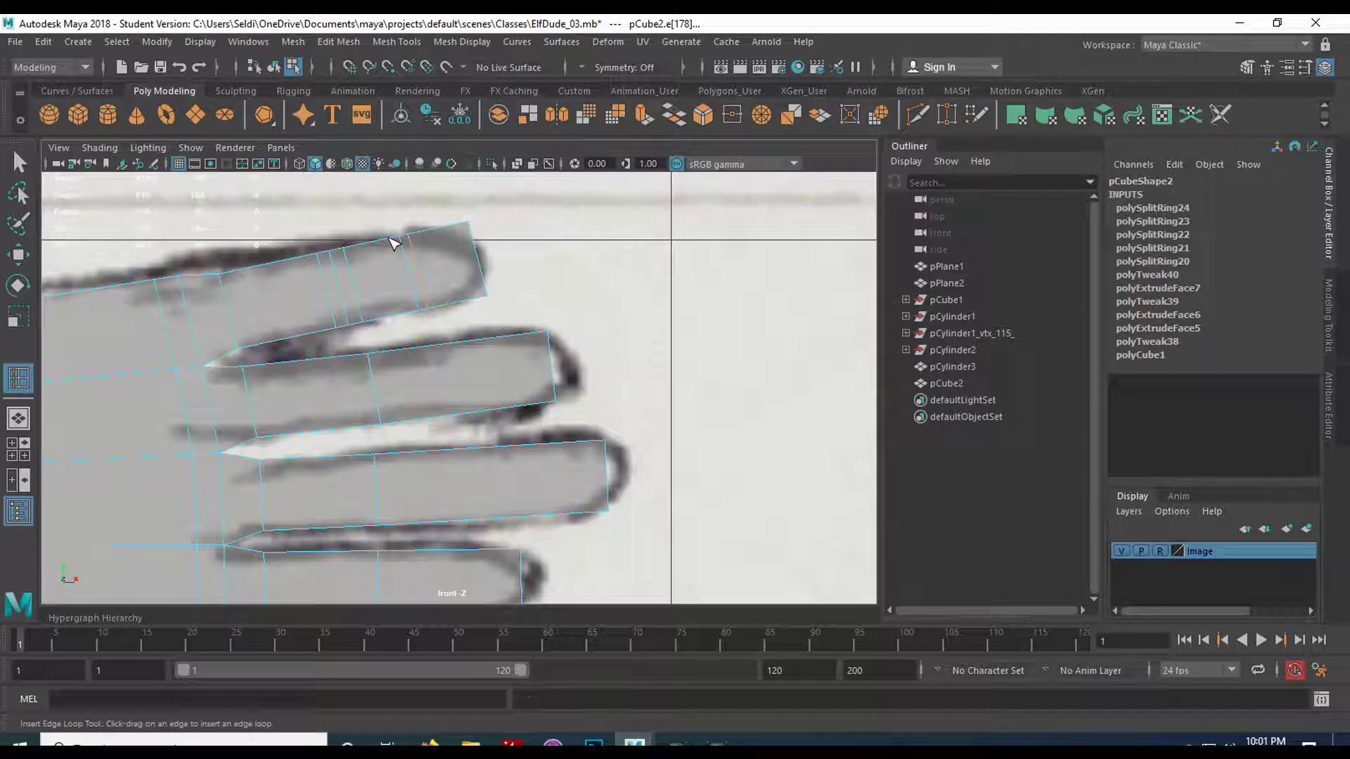
{"action": "left_click", "coordinate": [394, 242]}
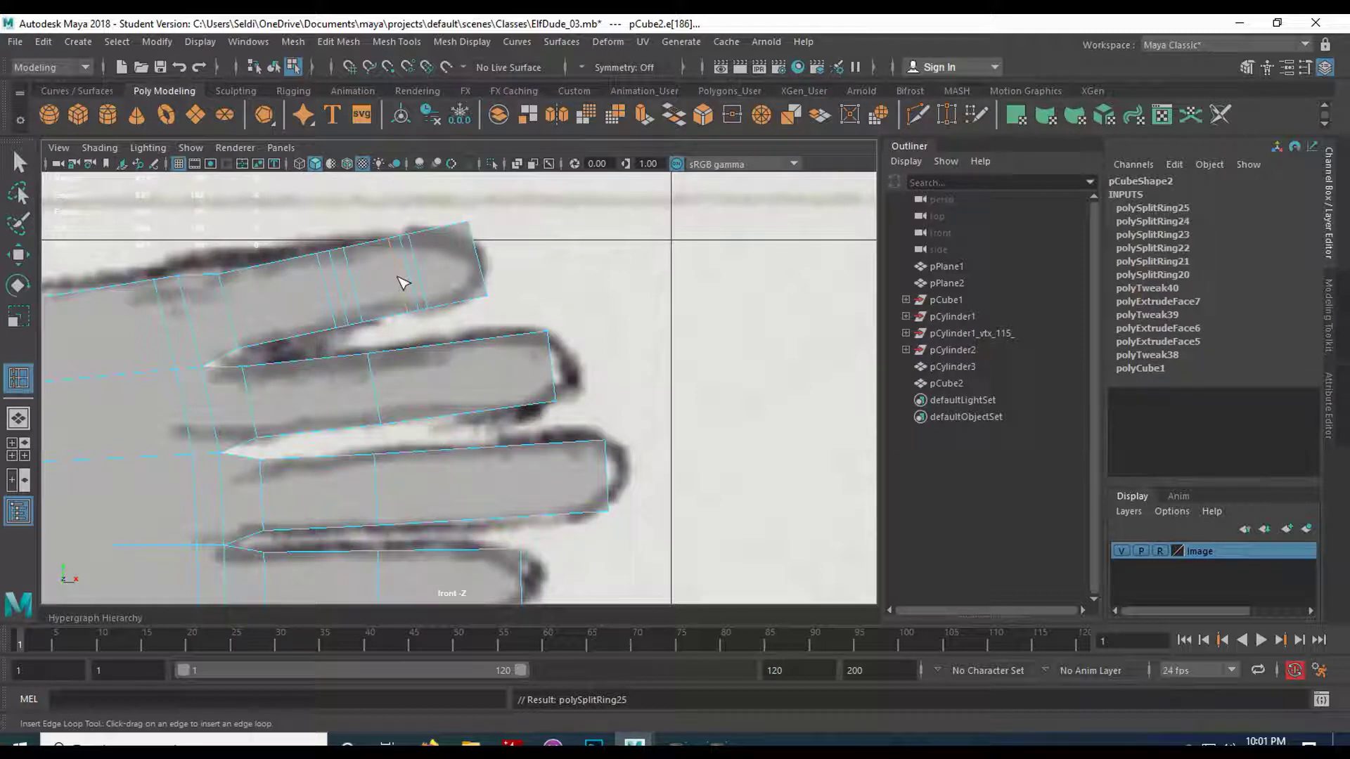
{"action": "key", "text": "w"}
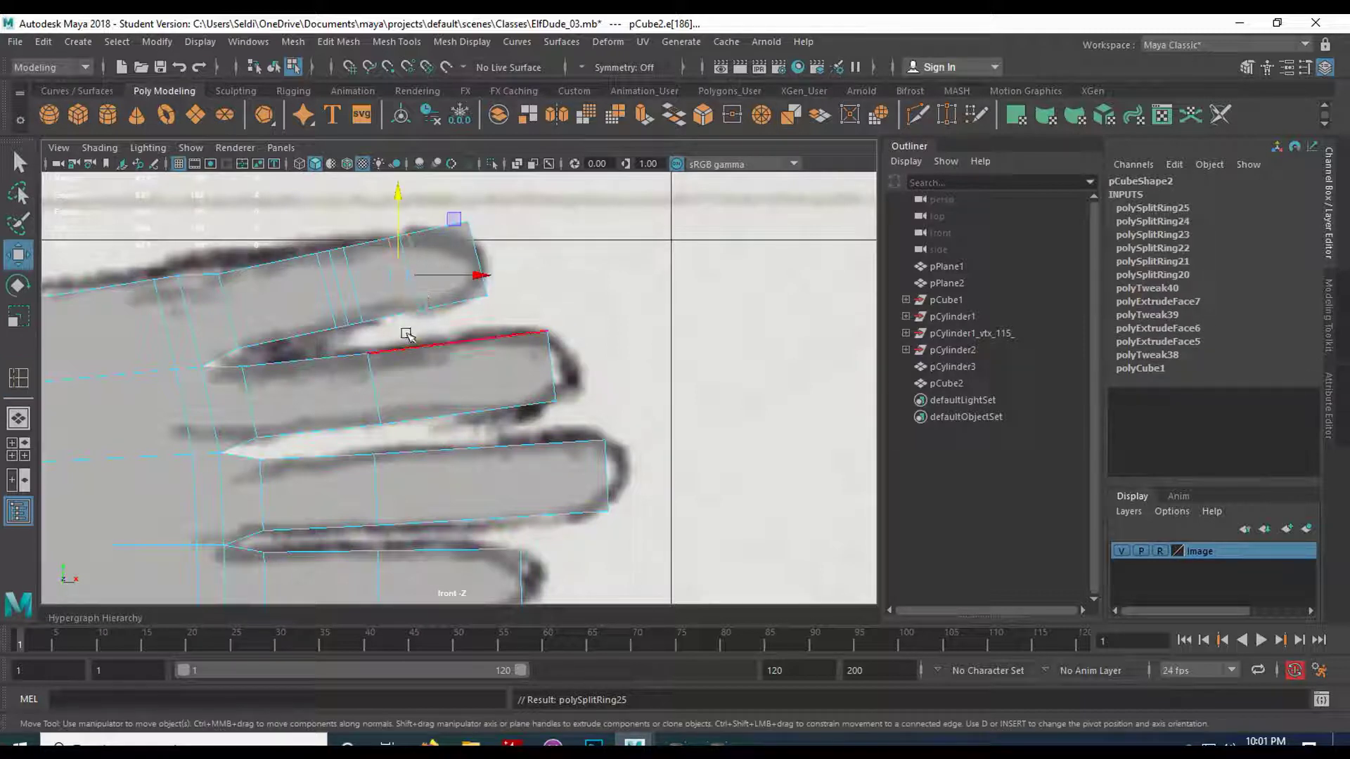
{"action": "left_click_drag", "start_coordinate": [476, 276], "coordinate": [481, 275]}
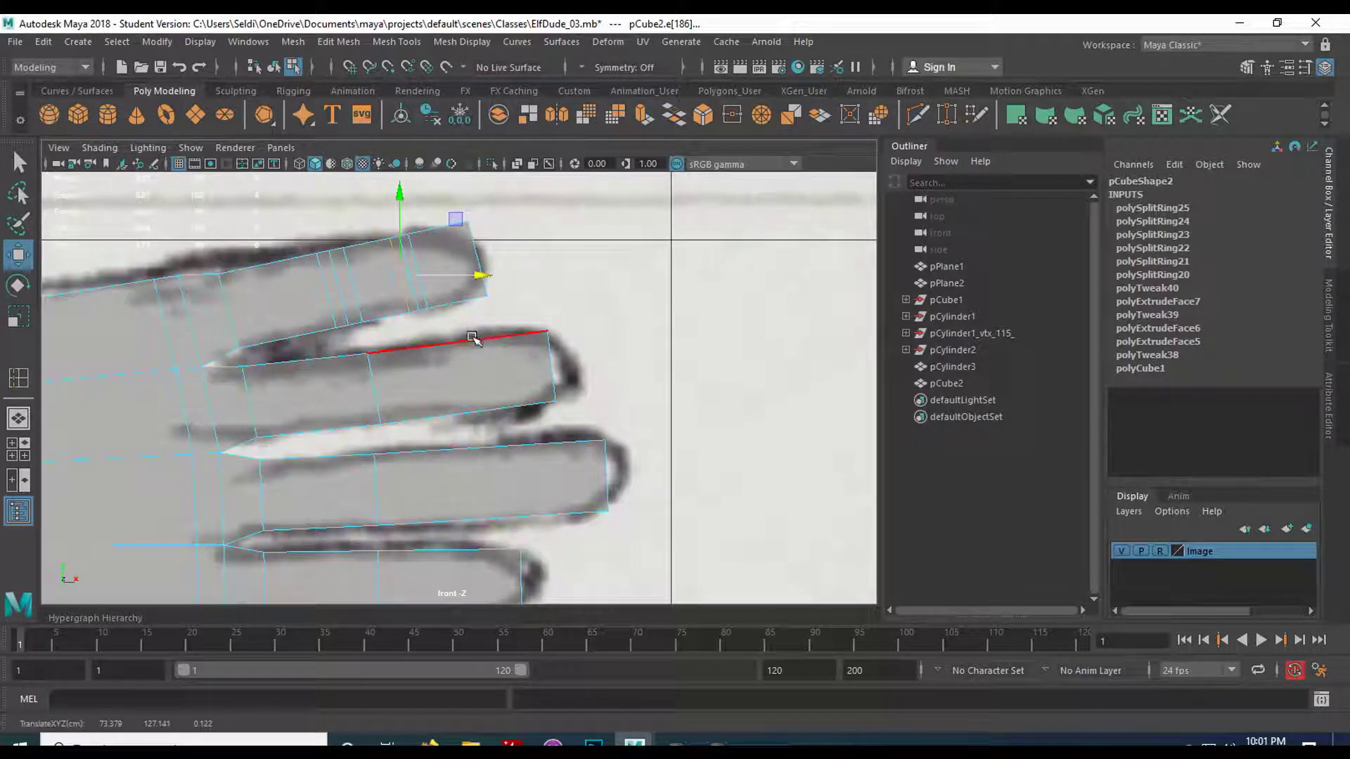
Insert three closely spaced edge loops at the second finger's outer joint and one loop on each side of its middle joint.
{"action": "key", "text": "q"}
{"action": "key", "text": "y"}
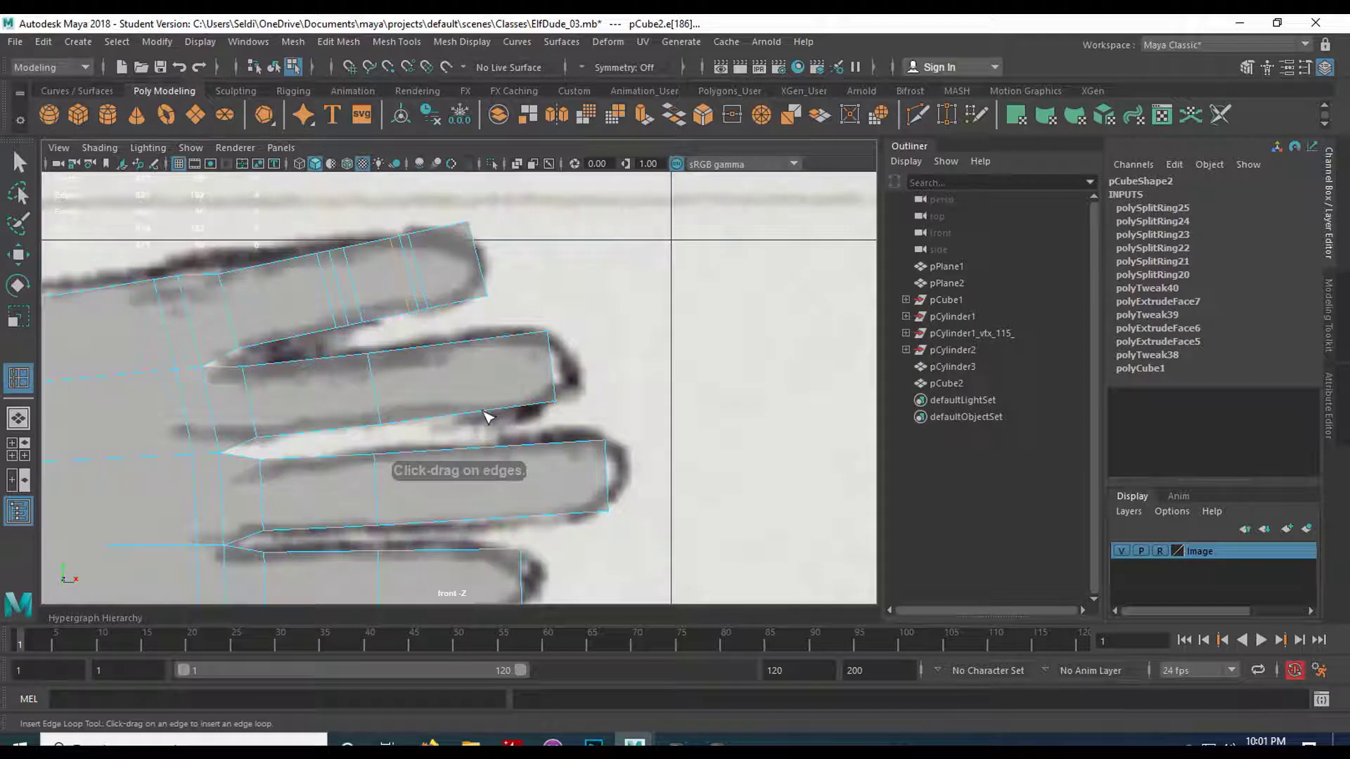
{"action": "left_click", "coordinate": [481, 346]}
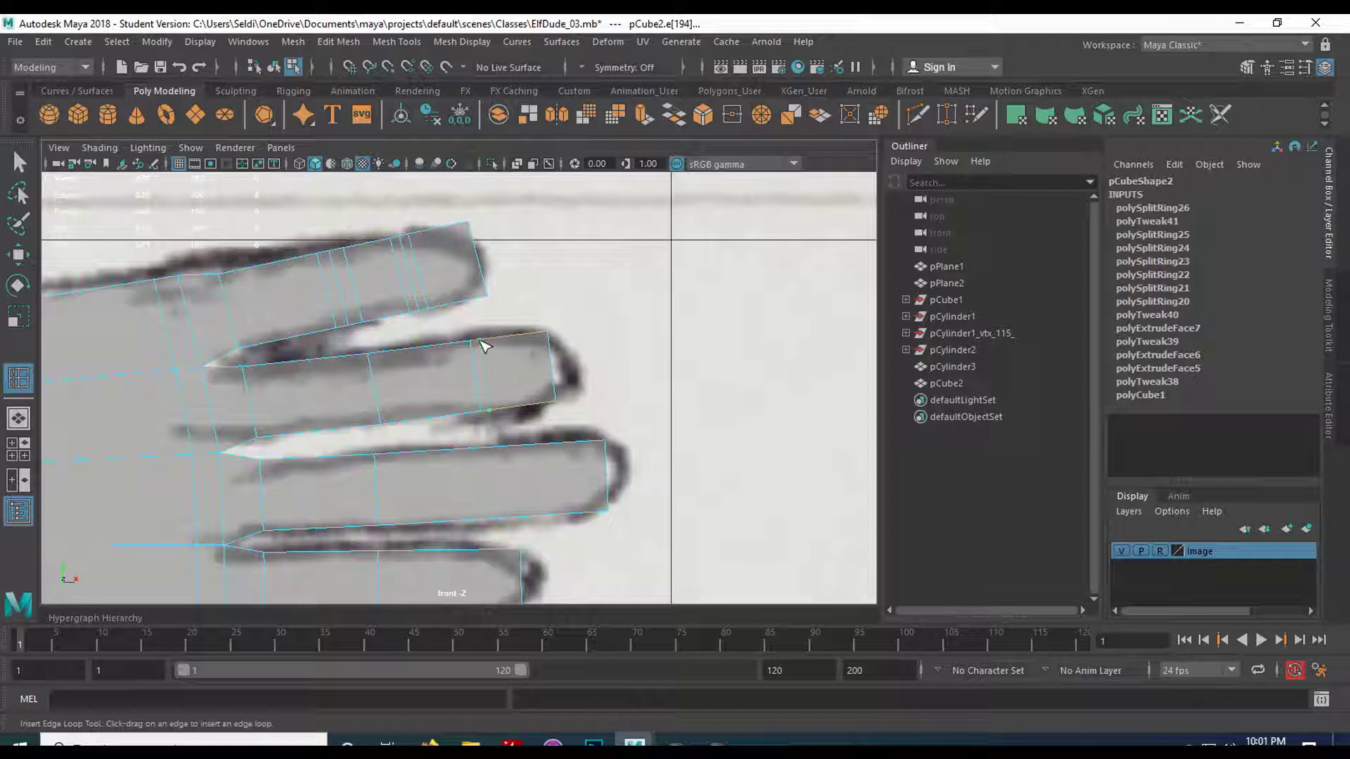
{"action": "left_click", "coordinate": [484, 346]}
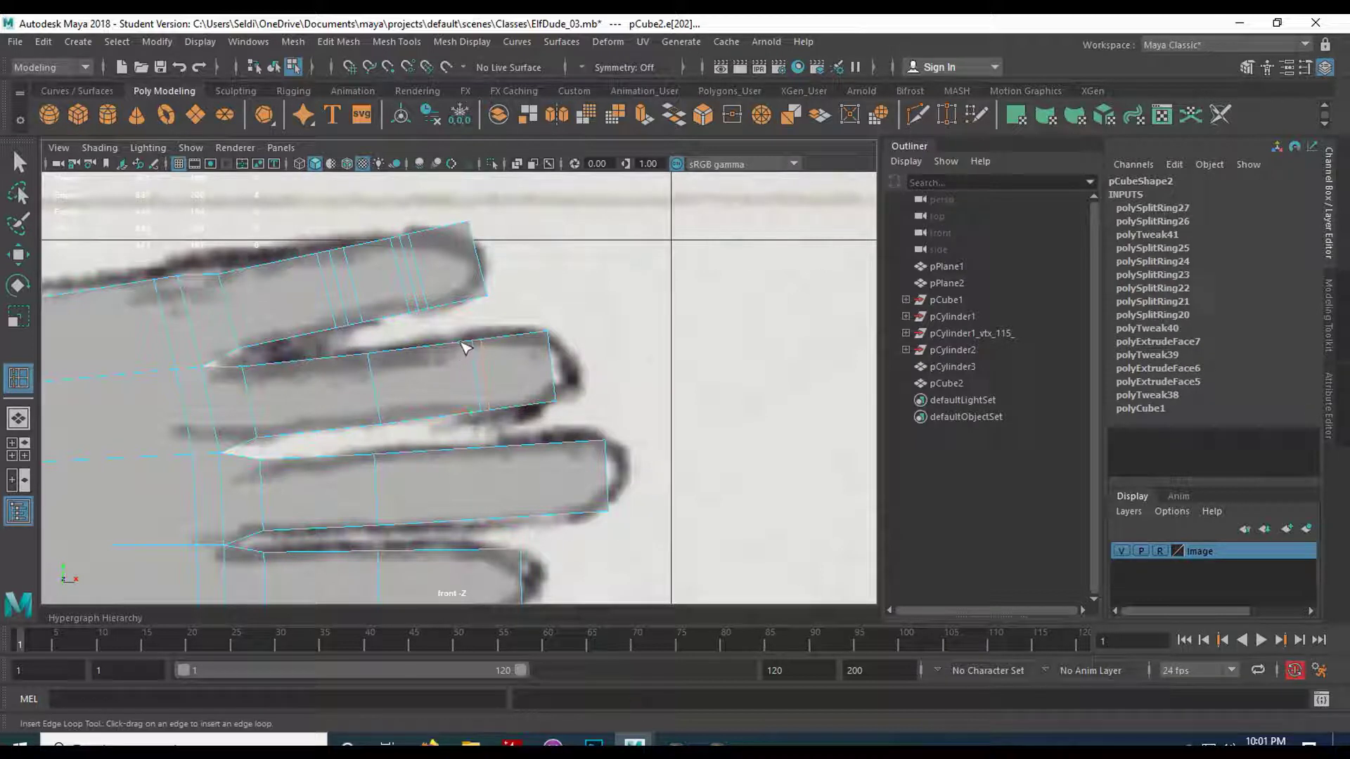
{"action": "left_click", "coordinate": [464, 346]}
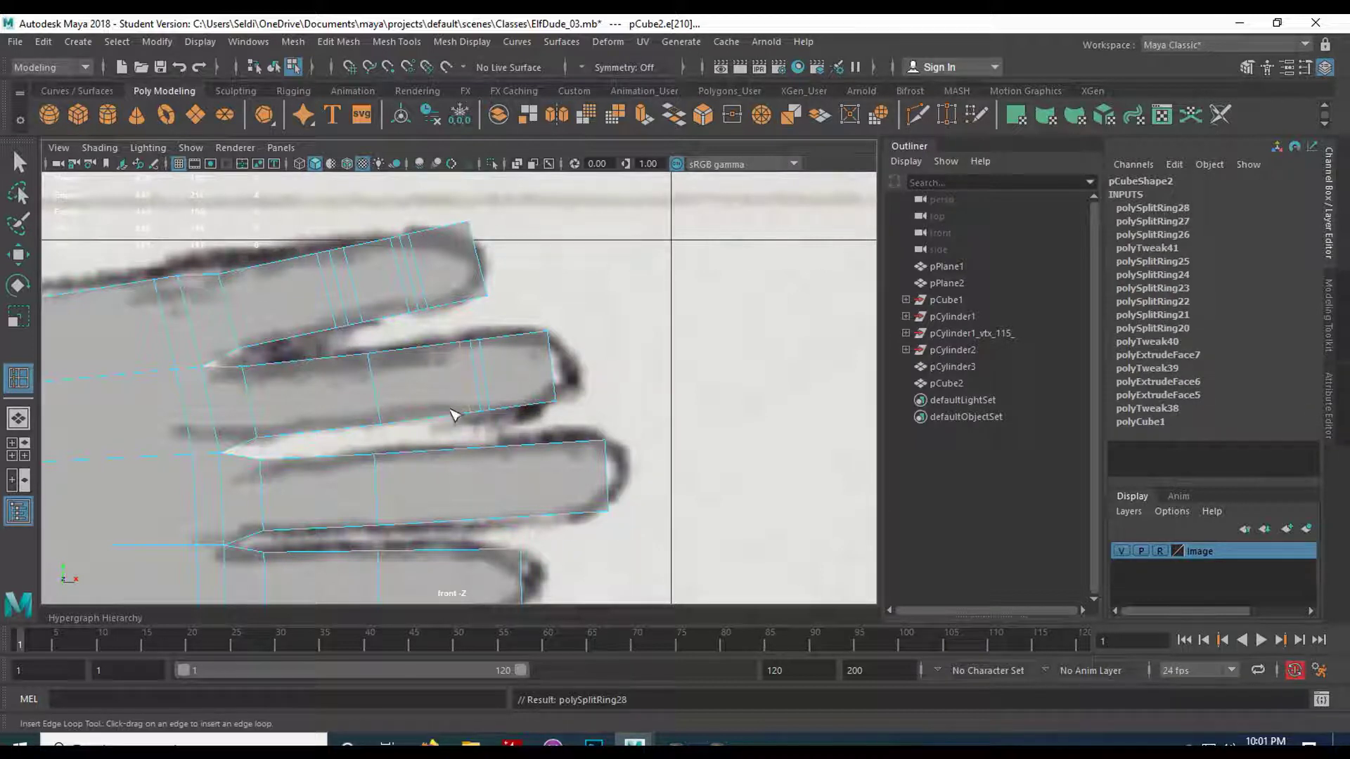
{"action": "left_click", "coordinate": [379, 357]}
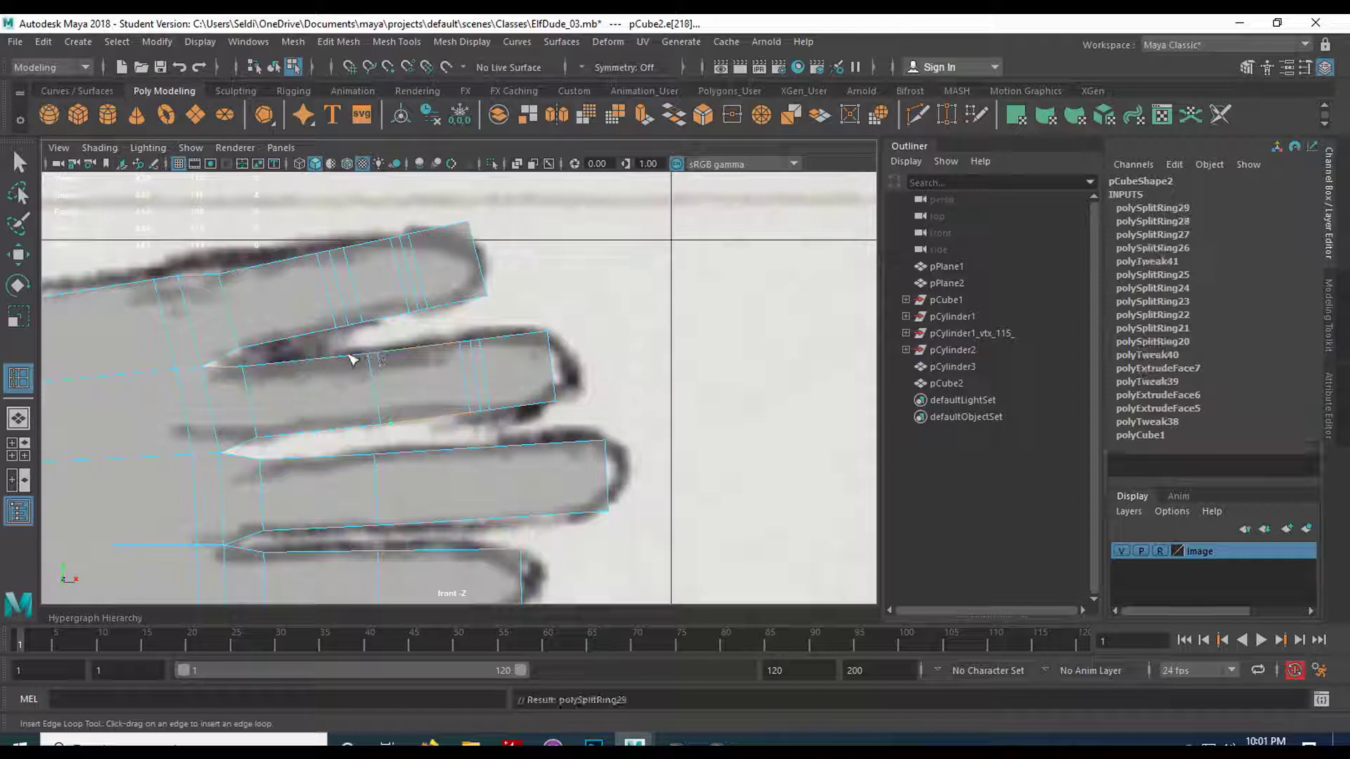
{"action": "left_click", "coordinate": [360, 359]}
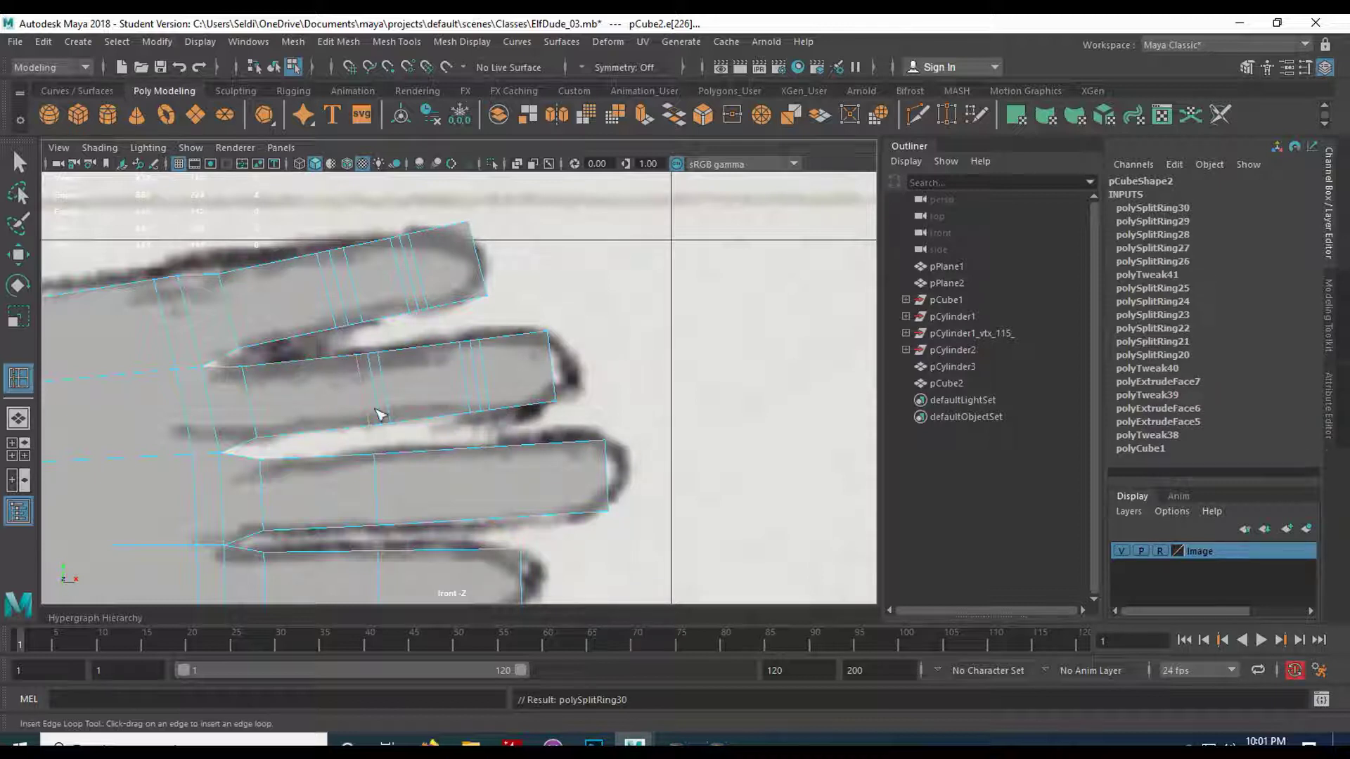
Insert three closely spaced edge loops at the third finger's outer joint and one loop on each side of its middle joint.
{"action": "middle_click_drag", "start_coordinate": [299, 416], "coordinate": [314, 305], "text": "alt"}
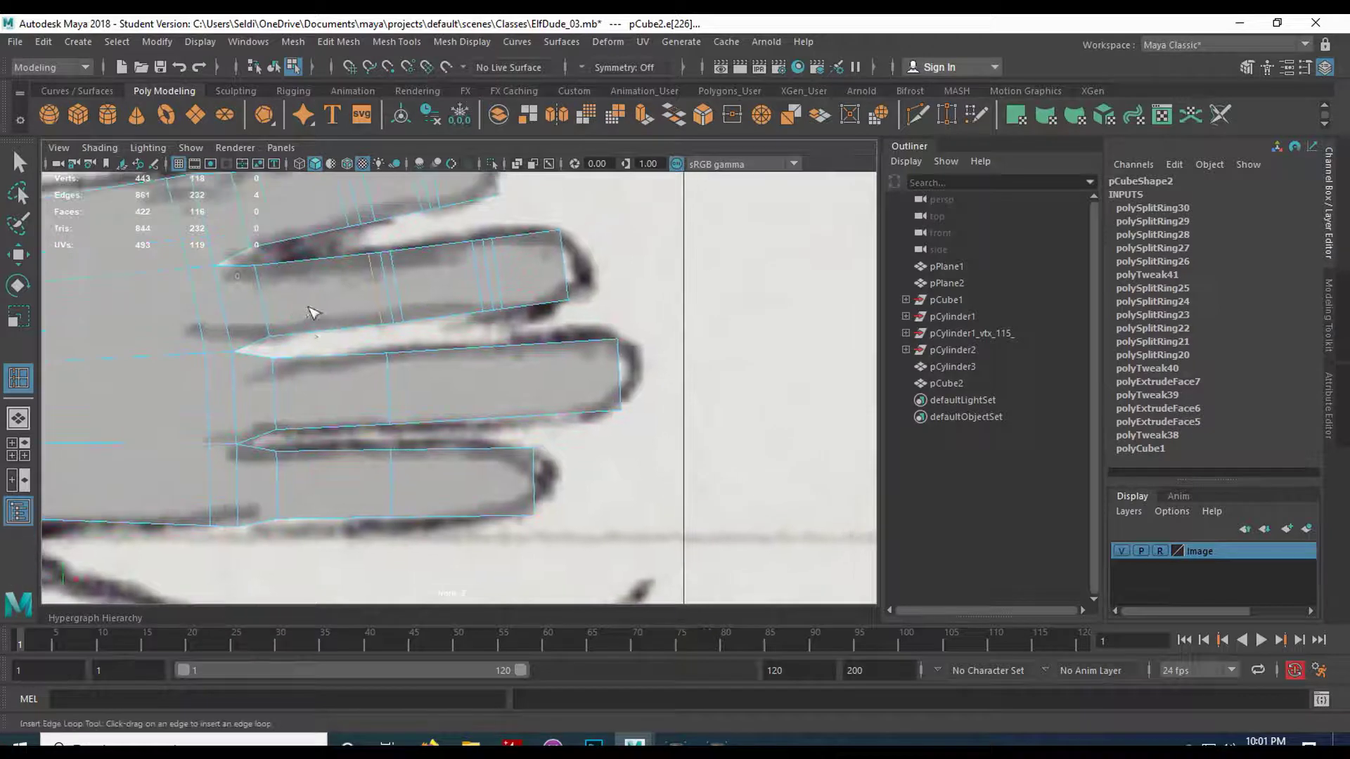
{"action": "left_click", "coordinate": [534, 348]}
{"action": "left_click", "coordinate": [522, 351]}
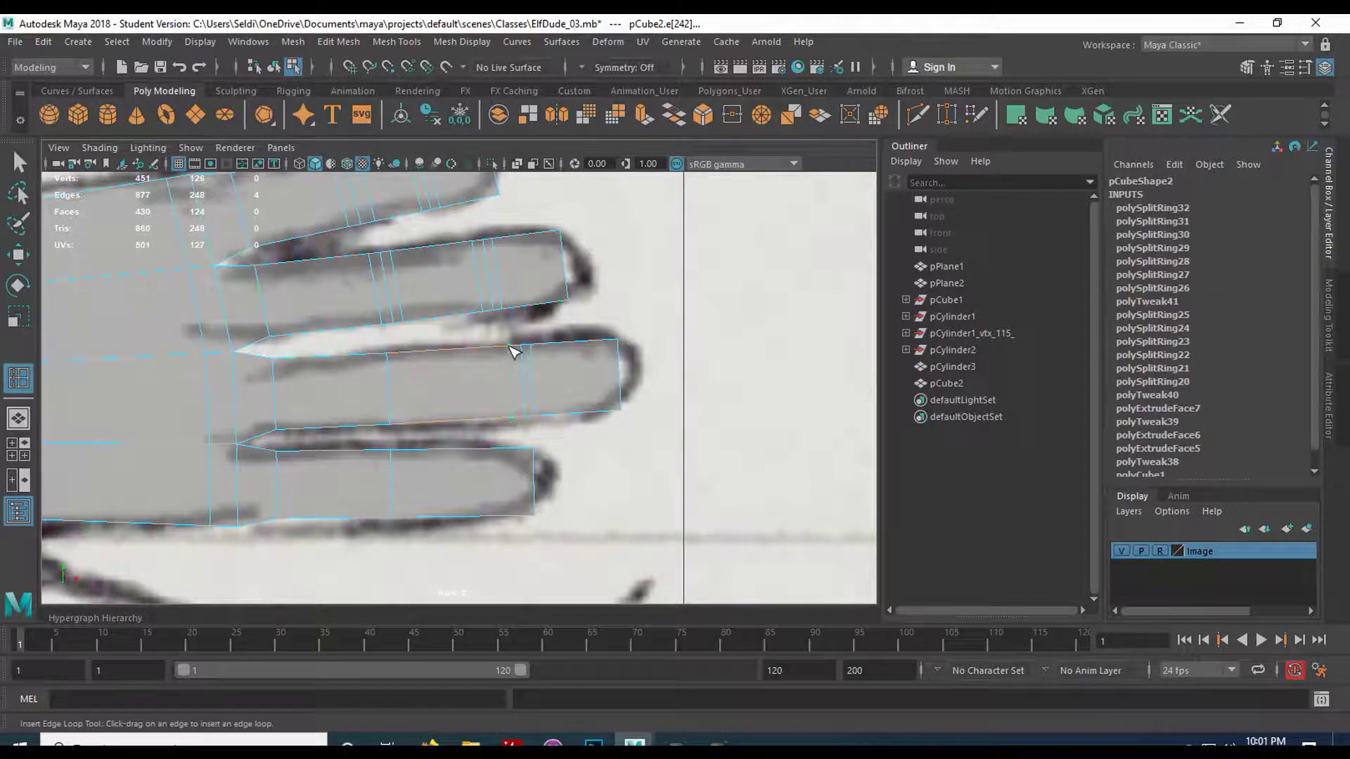
{"action": "left_click", "coordinate": [514, 351]}
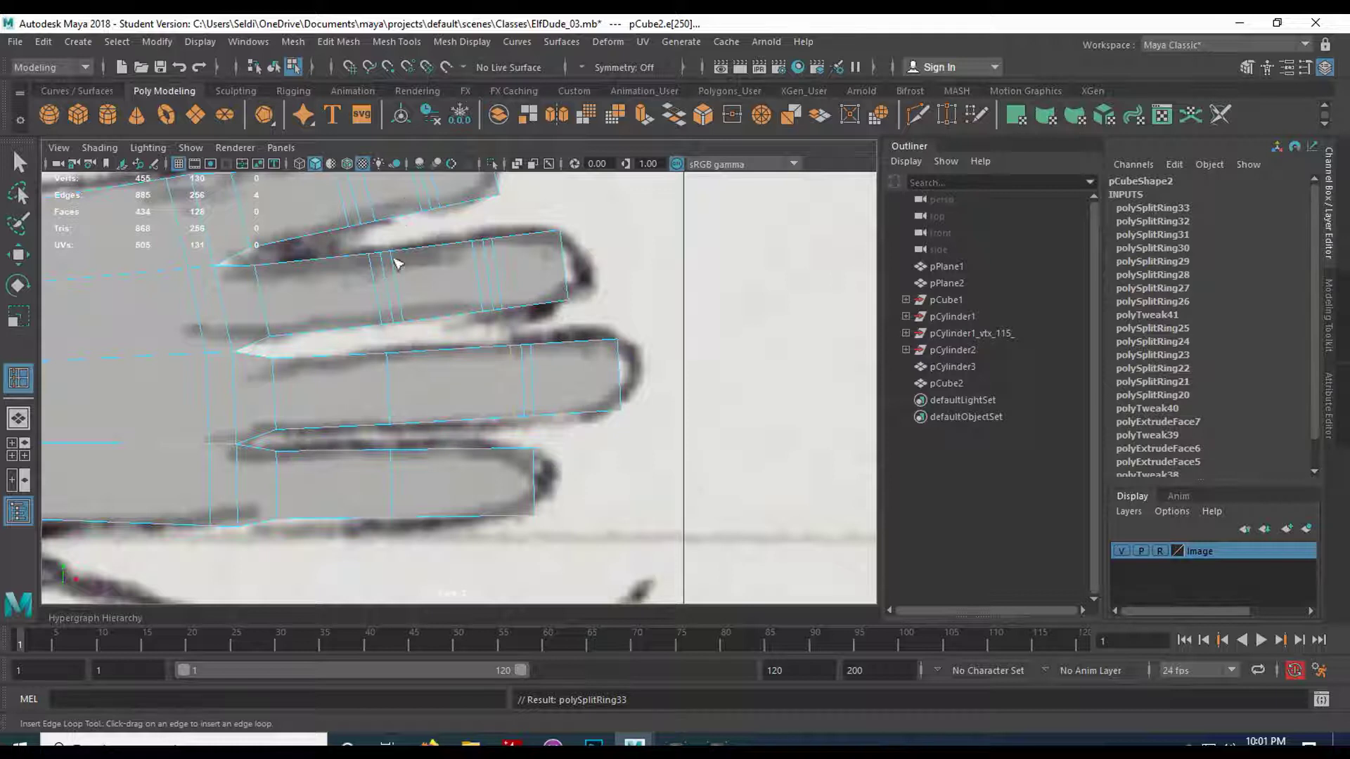
{"action": "middle_click_drag", "start_coordinate": [393, 258], "coordinate": [387, 348], "text": "alt"}
{"action": "middle_click_drag", "start_coordinate": [412, 450], "coordinate": [422, 363], "text": "alt"}
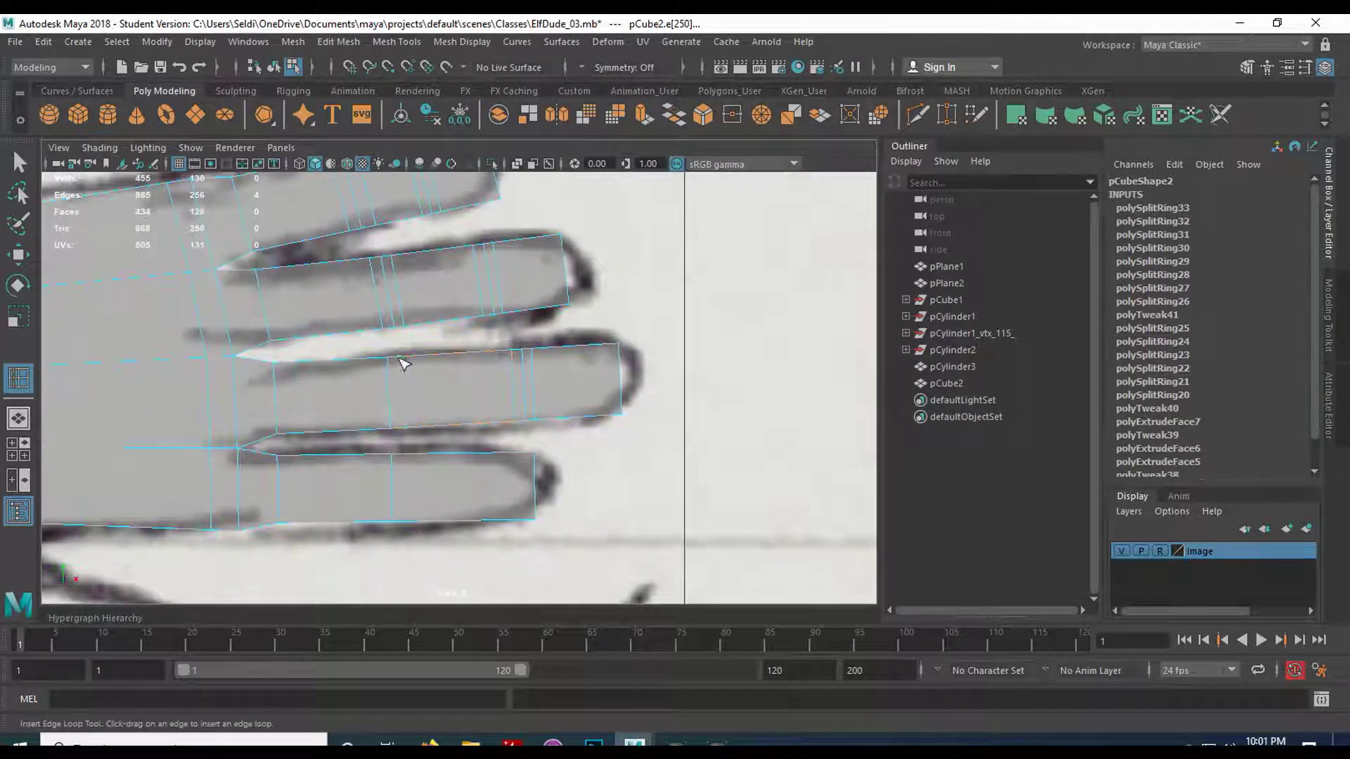
{"action": "left_click", "coordinate": [400, 360]}
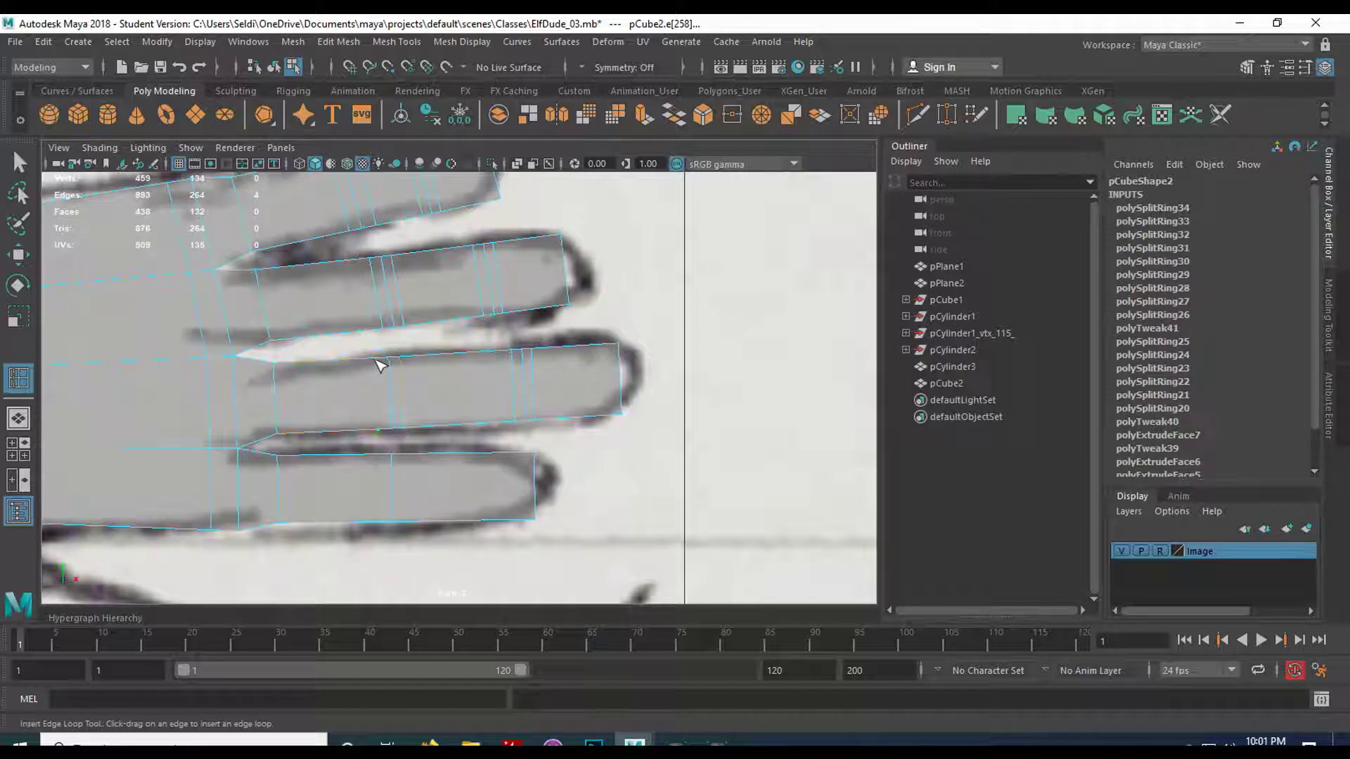
{"action": "left_click", "coordinate": [379, 365]}
Insert an edge loop on each side of the lowest finger's middle joint and three closely spaced loops at its outer joint.
{"action": "middle_click_drag", "start_coordinate": [410, 482], "coordinate": [415, 422], "text": "alt"}
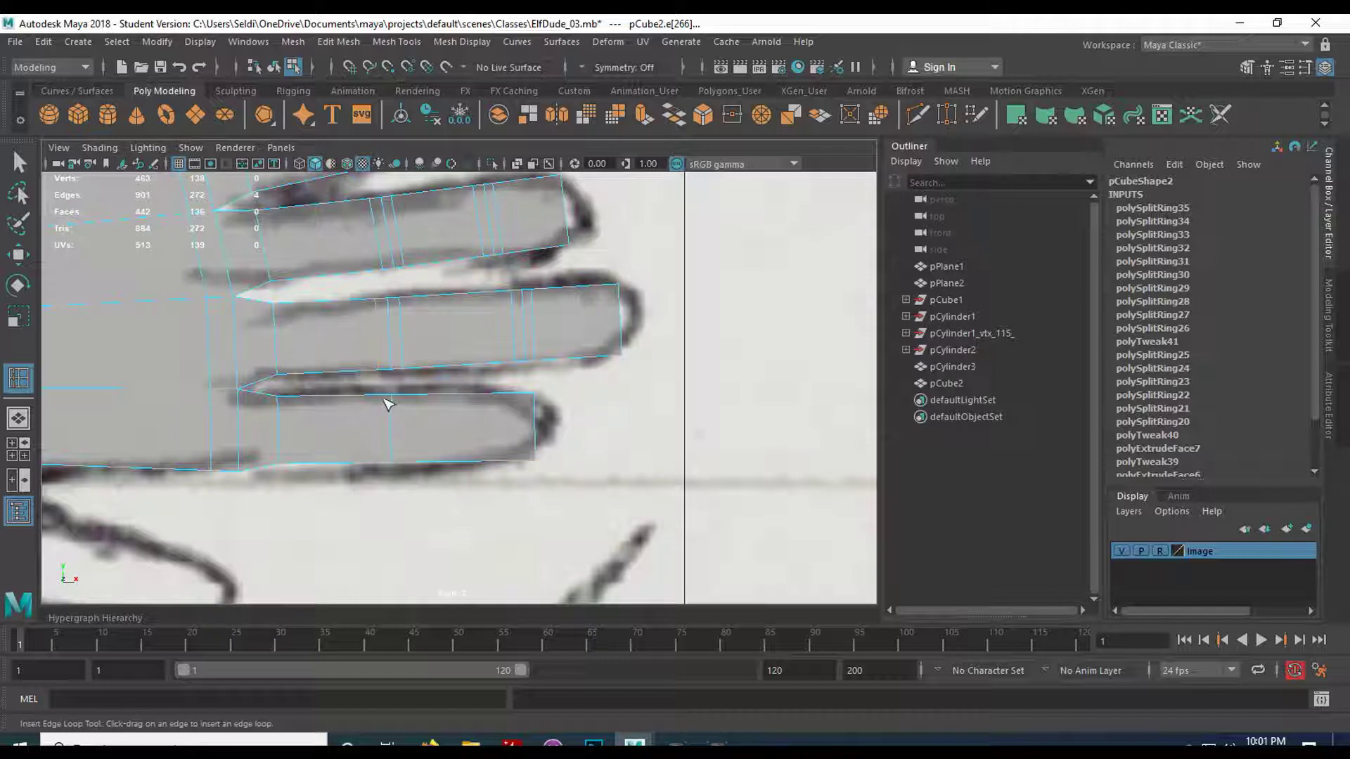
{"action": "left_click", "coordinate": [386, 400]}
{"action": "left_click", "coordinate": [407, 395]}
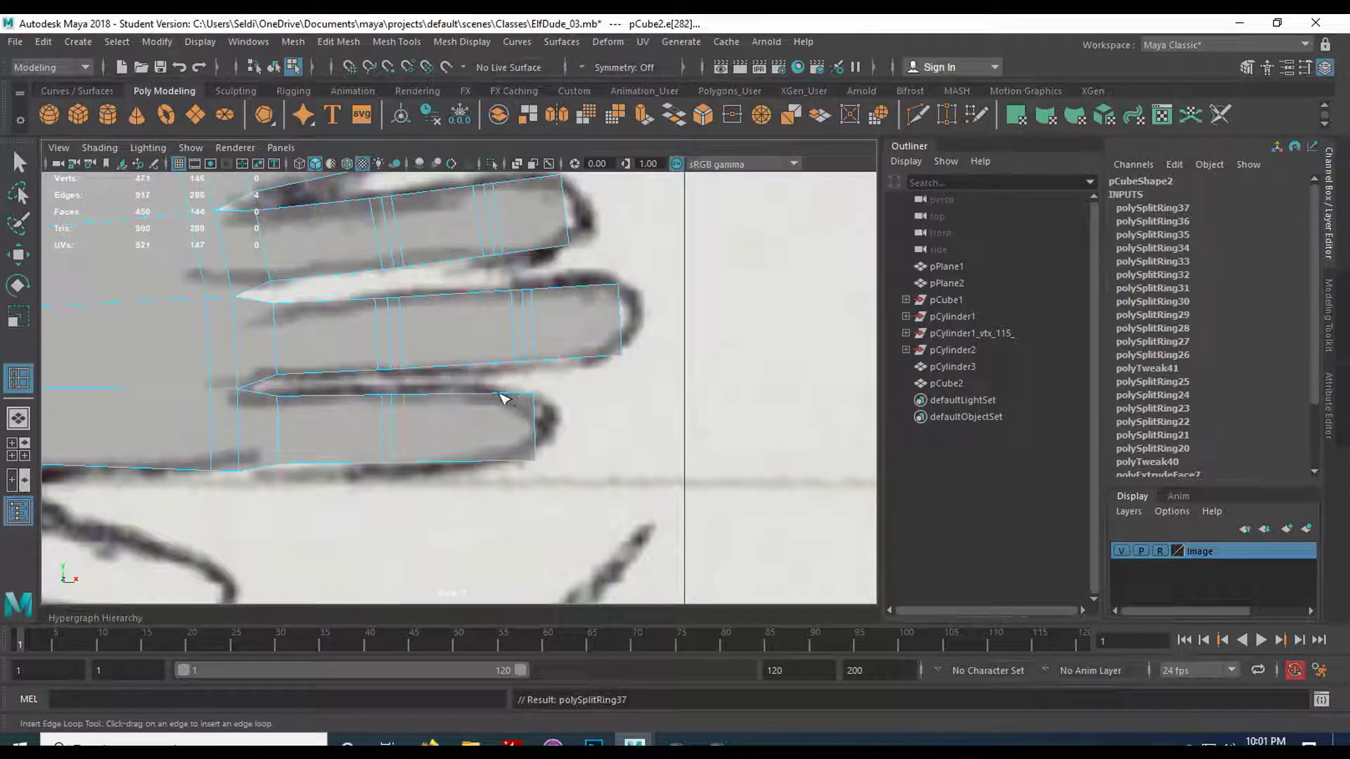
{"action": "left_click", "coordinate": [476, 397]}
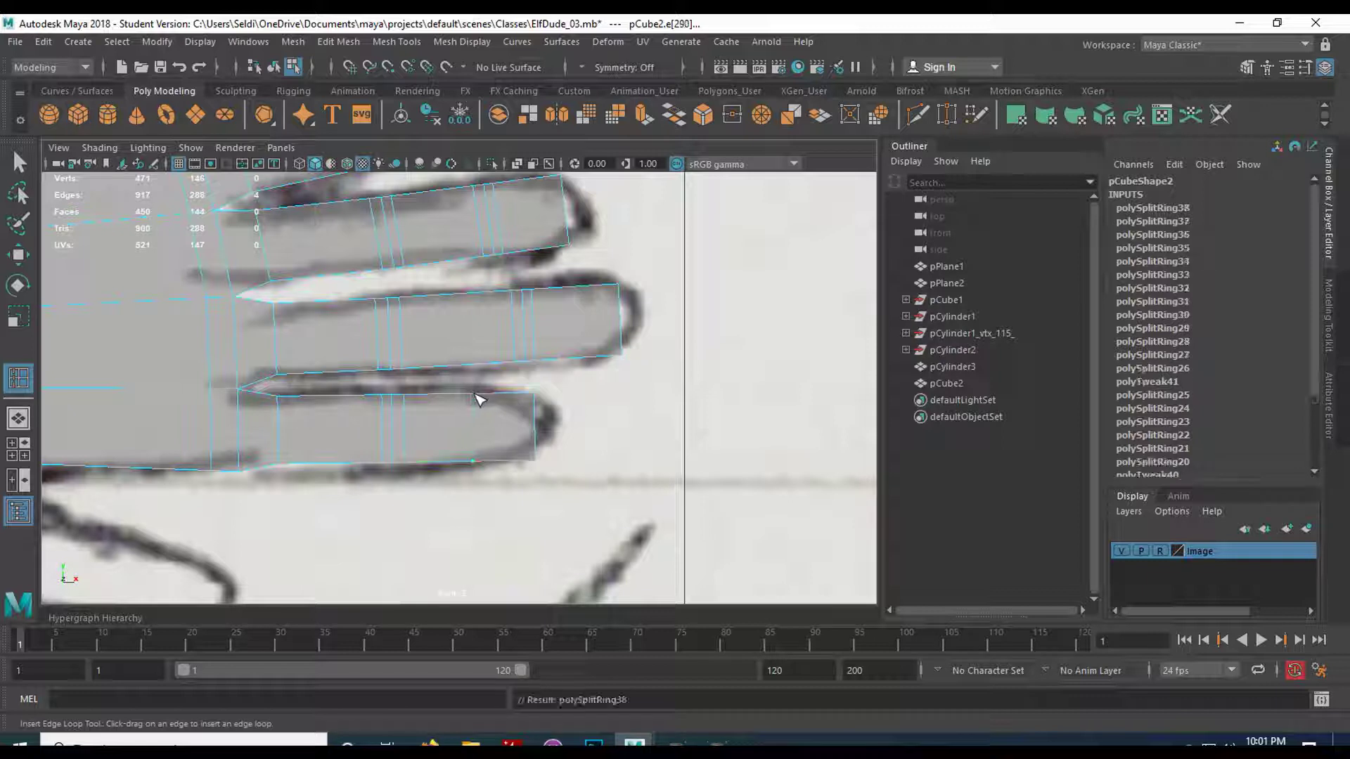
{"action": "left_click", "coordinate": [485, 397]}
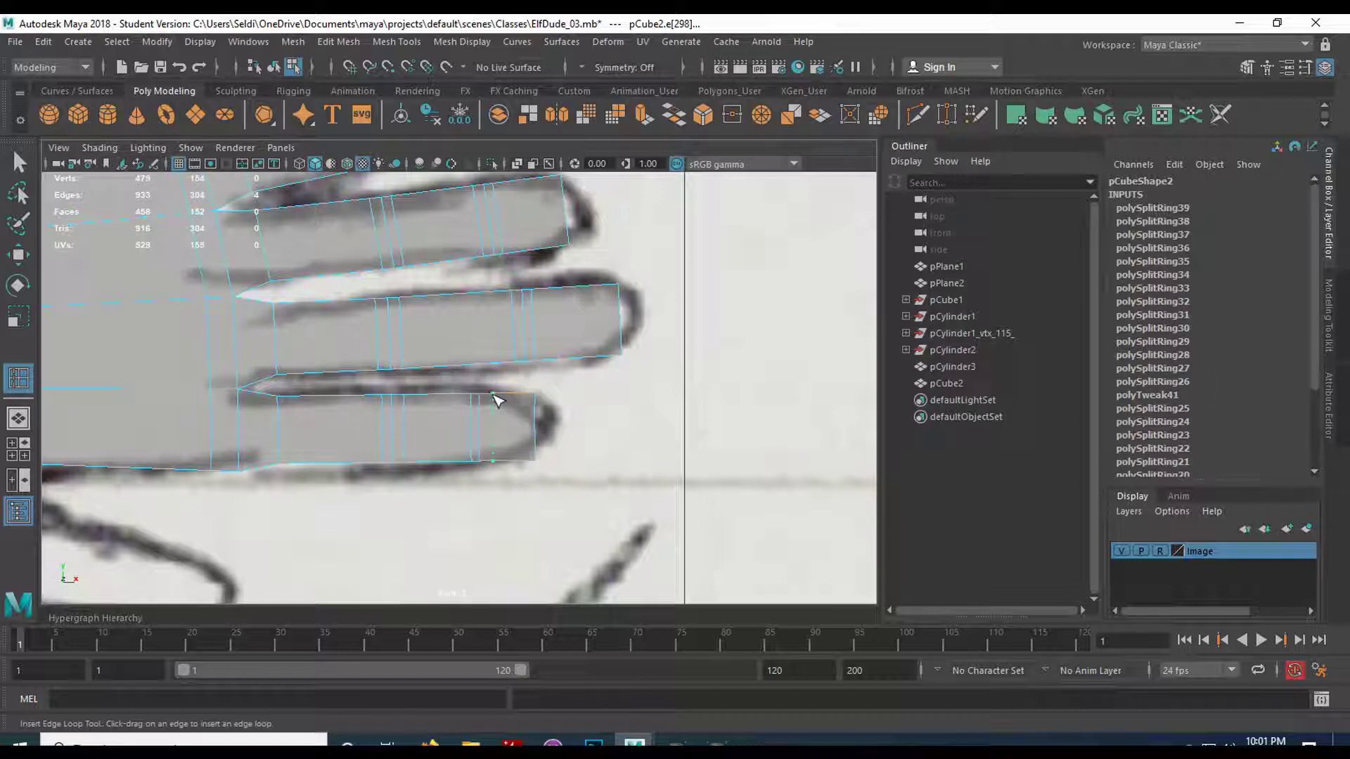
{"action": "left_click", "coordinate": [492, 398]}
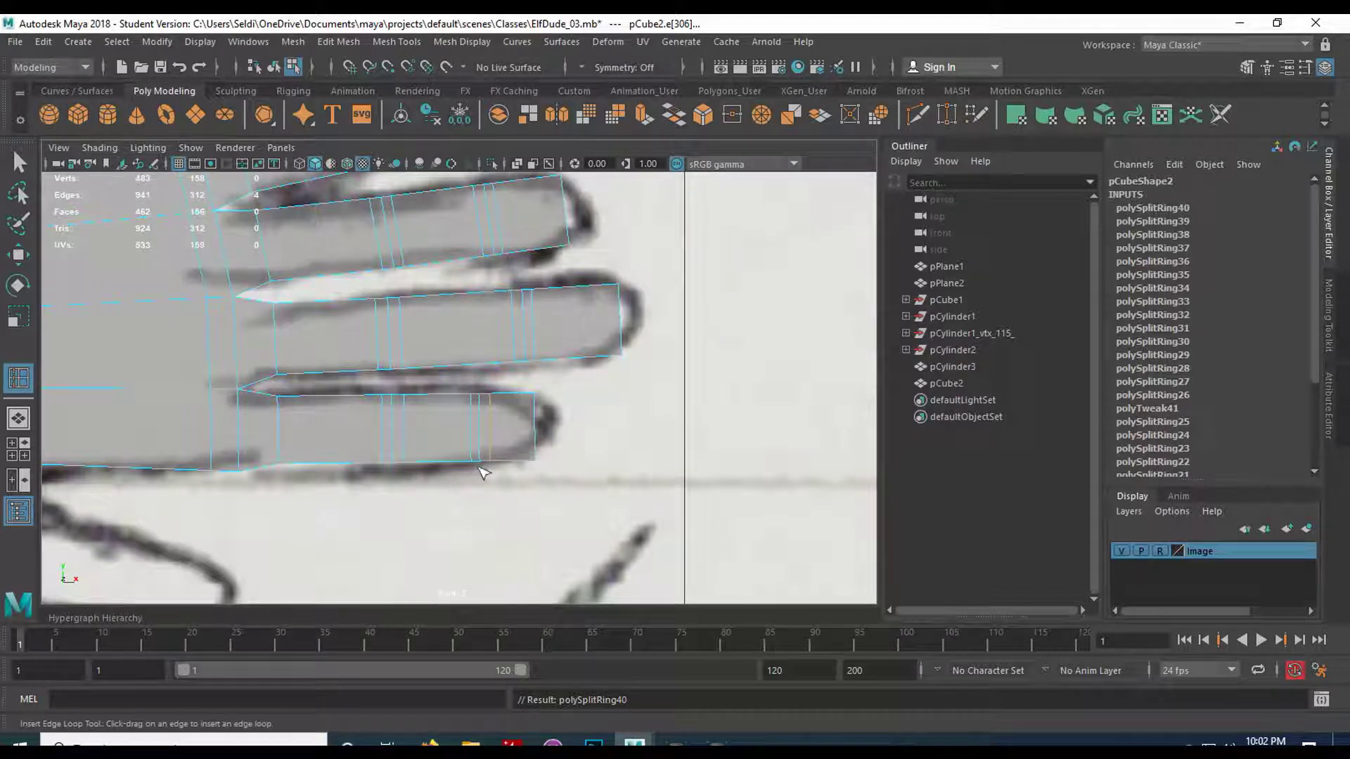
Switch the hand to vertex editing and scale down the top finger's tip vertices to narrow it to the drawn outline.
{"action": "key", "text": "q"}
{"action": "middle_click_drag", "start_coordinate": [276, 370], "coordinate": [334, 470], "text": "alt"}
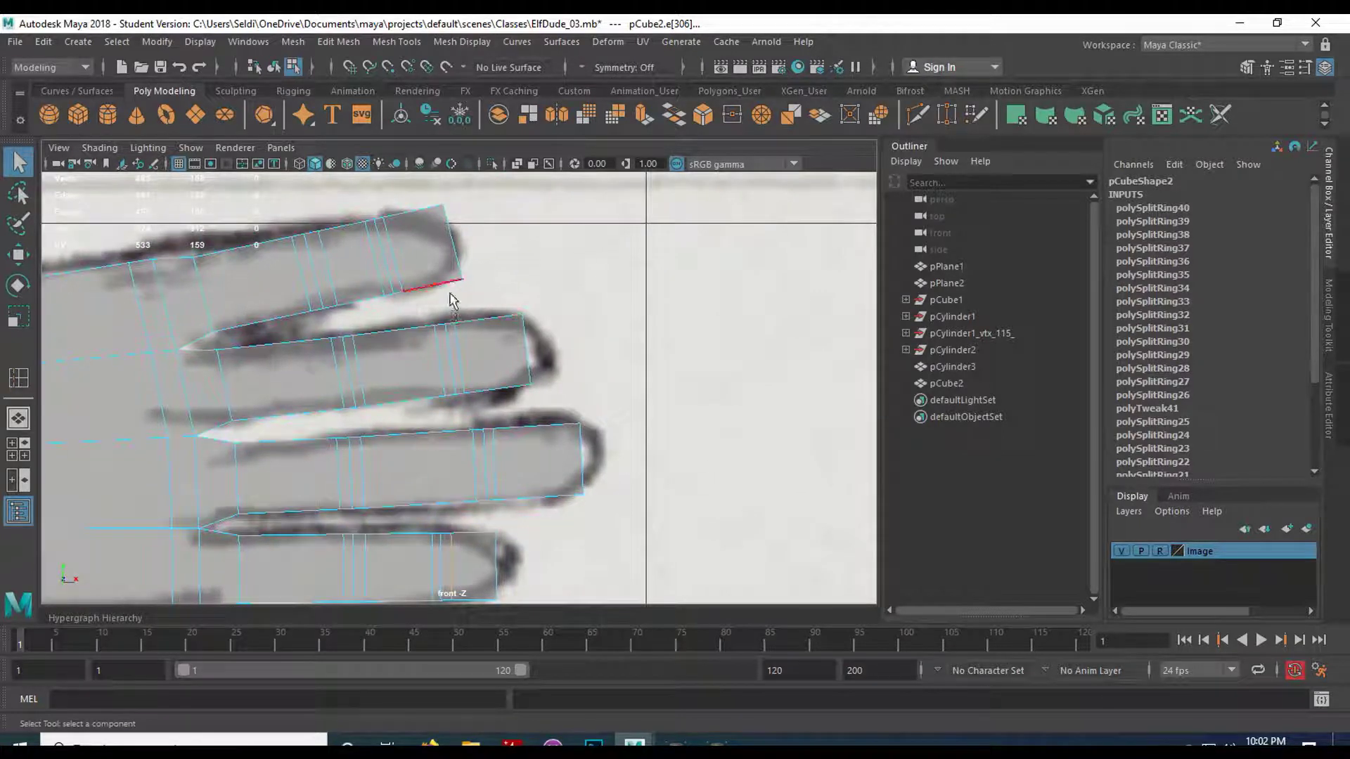
{"action": "right_click_drag", "start_coordinate": [452, 279], "coordinate": [393, 265]}
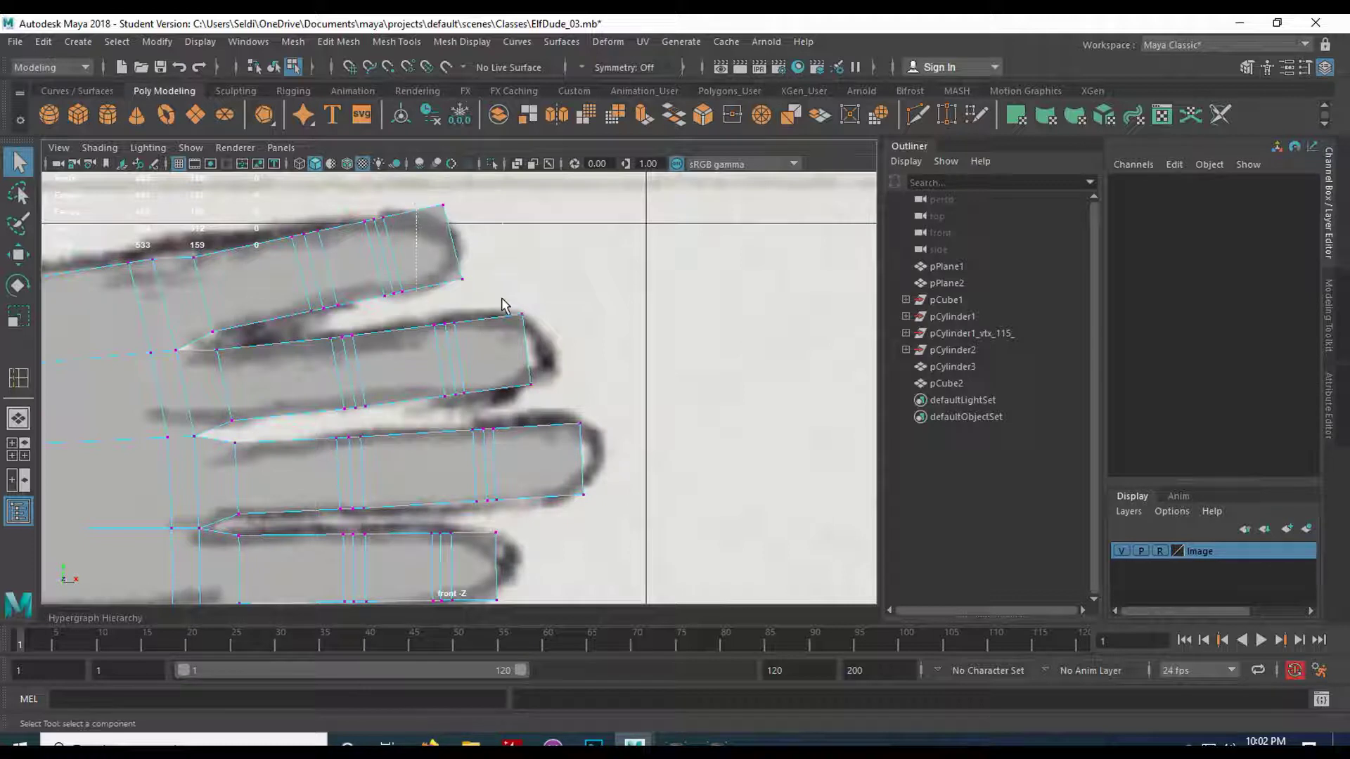
{"action": "left_click_drag", "start_coordinate": [502, 299], "coordinate": [503, 299]}
{"action": "key", "text": "r"}
{"action": "left_click_drag", "start_coordinate": [452, 243], "coordinate": [430, 226]}
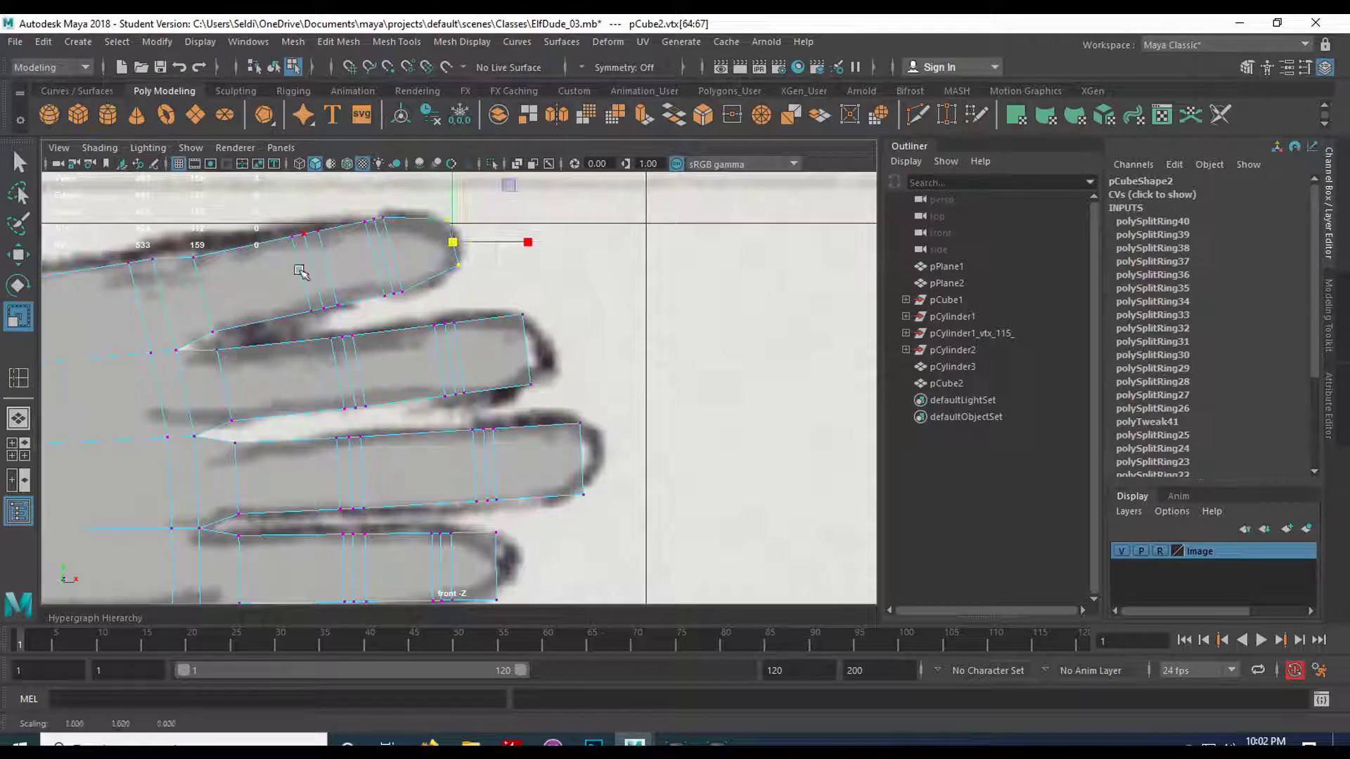
Scale down the vertex rows at the top finger's middle joint and outer joint slightly.
{"action": "left_click_drag", "start_coordinate": [267, 221], "coordinate": [353, 324]}
{"action": "left_click_drag", "start_coordinate": [315, 271], "coordinate": [308, 268]}
{"action": "left_click_drag", "start_coordinate": [352, 209], "coordinate": [426, 314]}
{"action": "left_click_drag", "start_coordinate": [385, 258], "coordinate": [379, 257]}
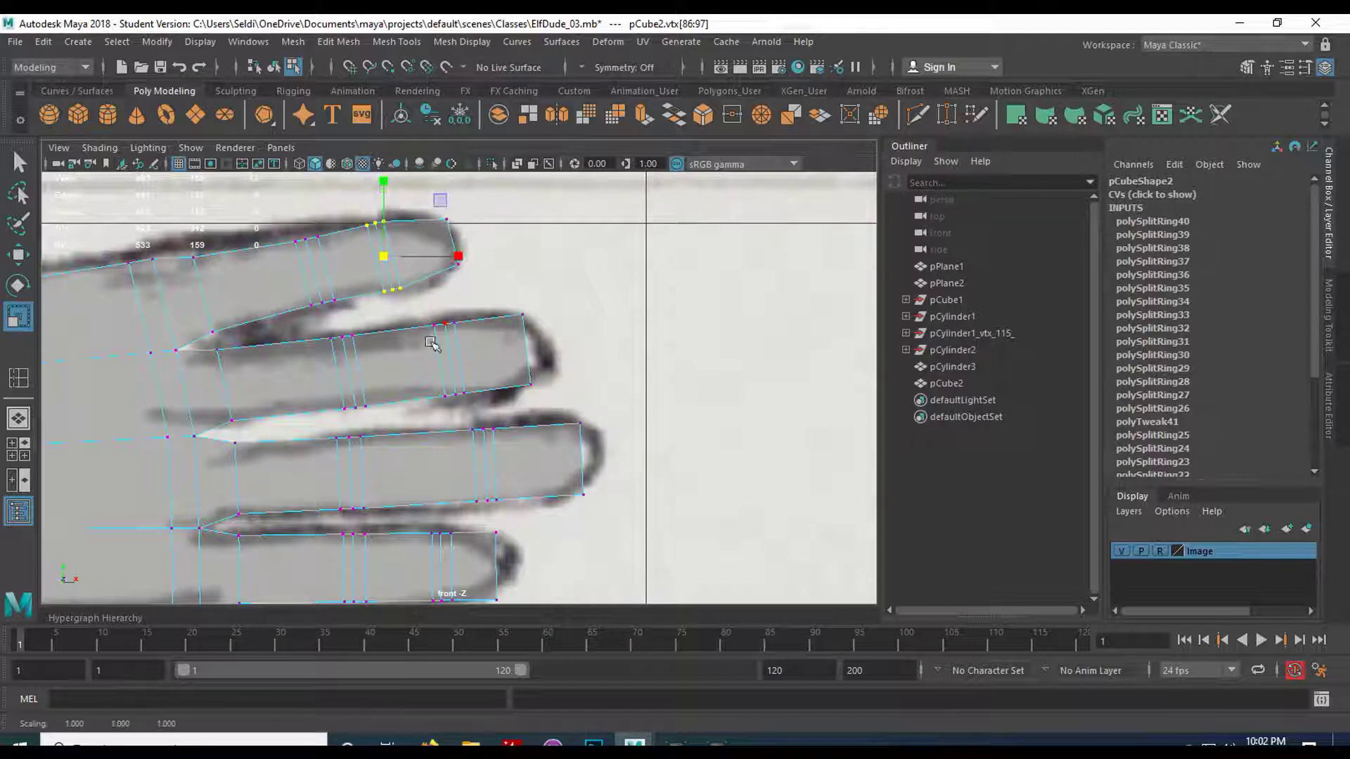
Taper the second finger by scaling down its tip vertices and slightly narrowing its outer and middle joint rows.
{"action": "middle_click_drag", "start_coordinate": [391, 361], "coordinate": [347, 302], "text": "alt"}
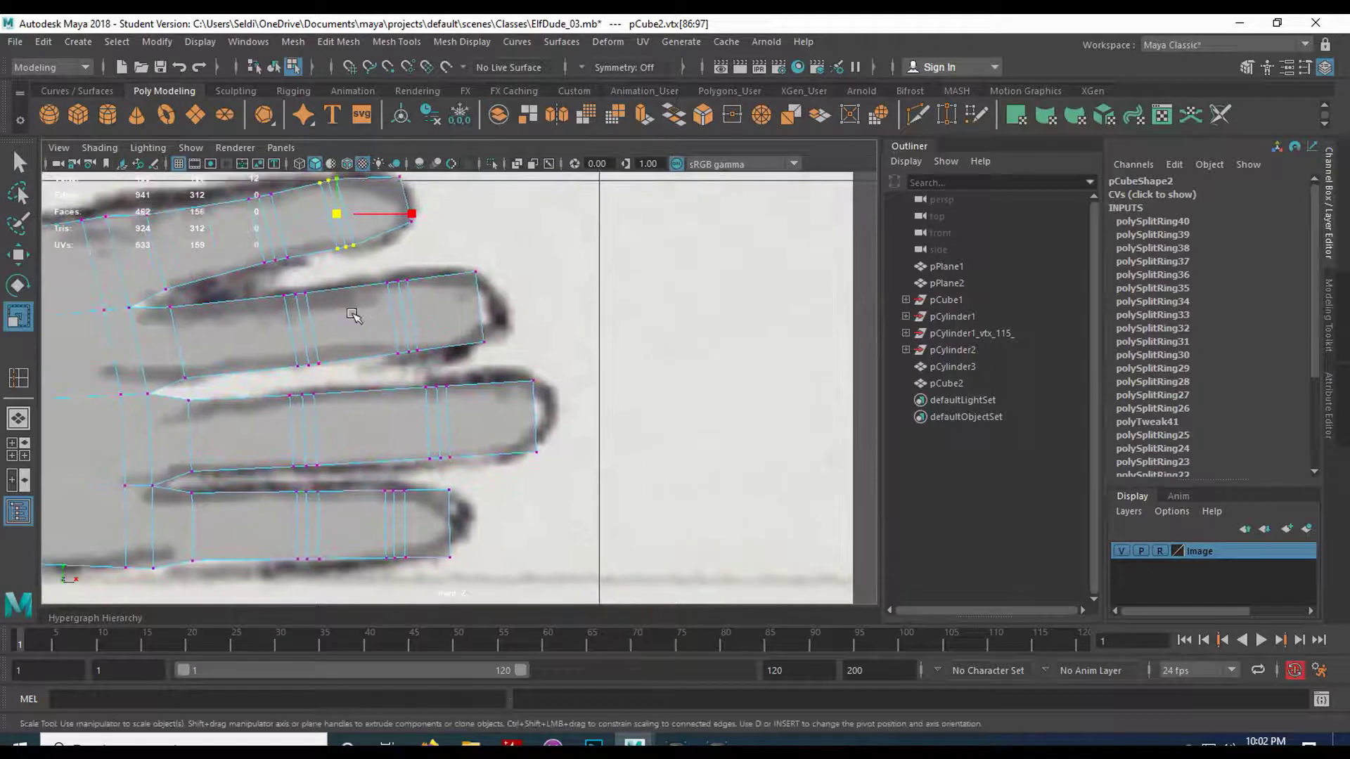
{"action": "left_click_drag", "start_coordinate": [450, 268], "coordinate": [517, 357]}
{"action": "left_click_drag", "start_coordinate": [479, 307], "coordinate": [394, 304]}
{"action": "left_click_drag", "start_coordinate": [431, 370], "coordinate": [431, 369]}
{"action": "left_click_drag", "start_coordinate": [403, 316], "coordinate": [395, 314]}
{"action": "left_click_drag", "start_coordinate": [267, 281], "coordinate": [340, 380]}
{"action": "left_click_drag", "start_coordinate": [301, 329], "coordinate": [317, 336]}
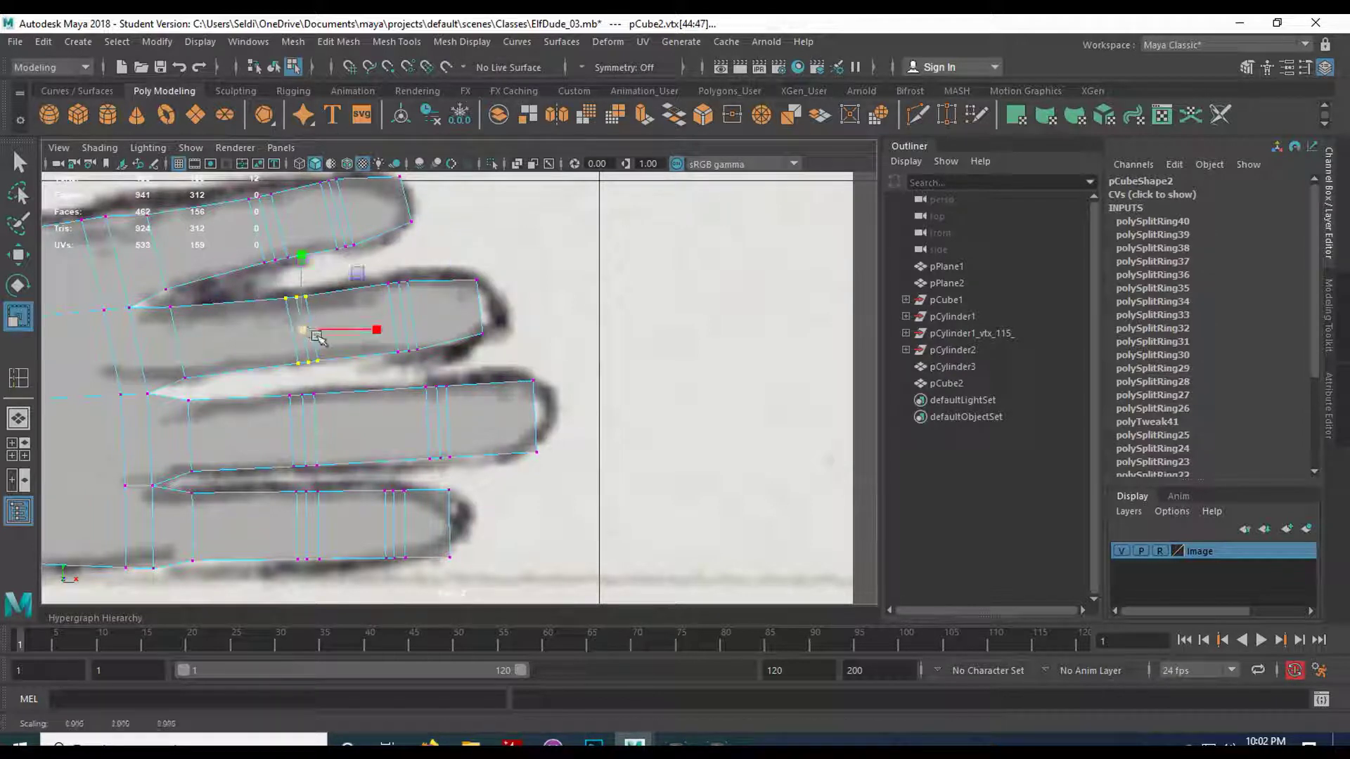
Scale down the third finger's tip vertices to fit the drawing and scale its outer joint rows up to 1.03.
{"action": "middle_click_drag", "start_coordinate": [419, 452], "coordinate": [362, 353], "text": "alt"}
{"action": "left_click_drag", "start_coordinate": [464, 319], "coordinate": [490, 347]}
{"action": "left_click_drag", "start_coordinate": [389, 322], "coordinate": [410, 362]}
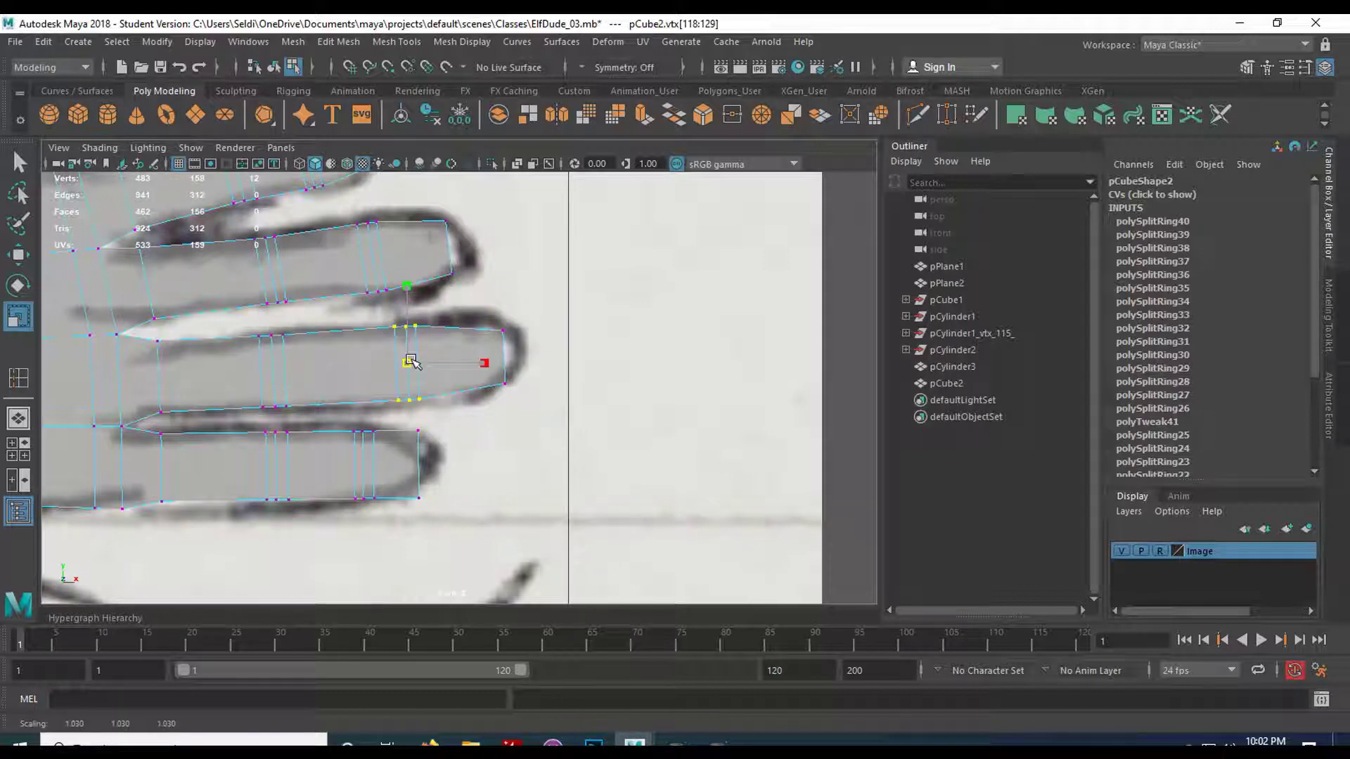
Move the third finger's outer joint rows slightly toward the fingertip.
{"action": "key", "text": "e"}
{"action": "key", "text": "w"}
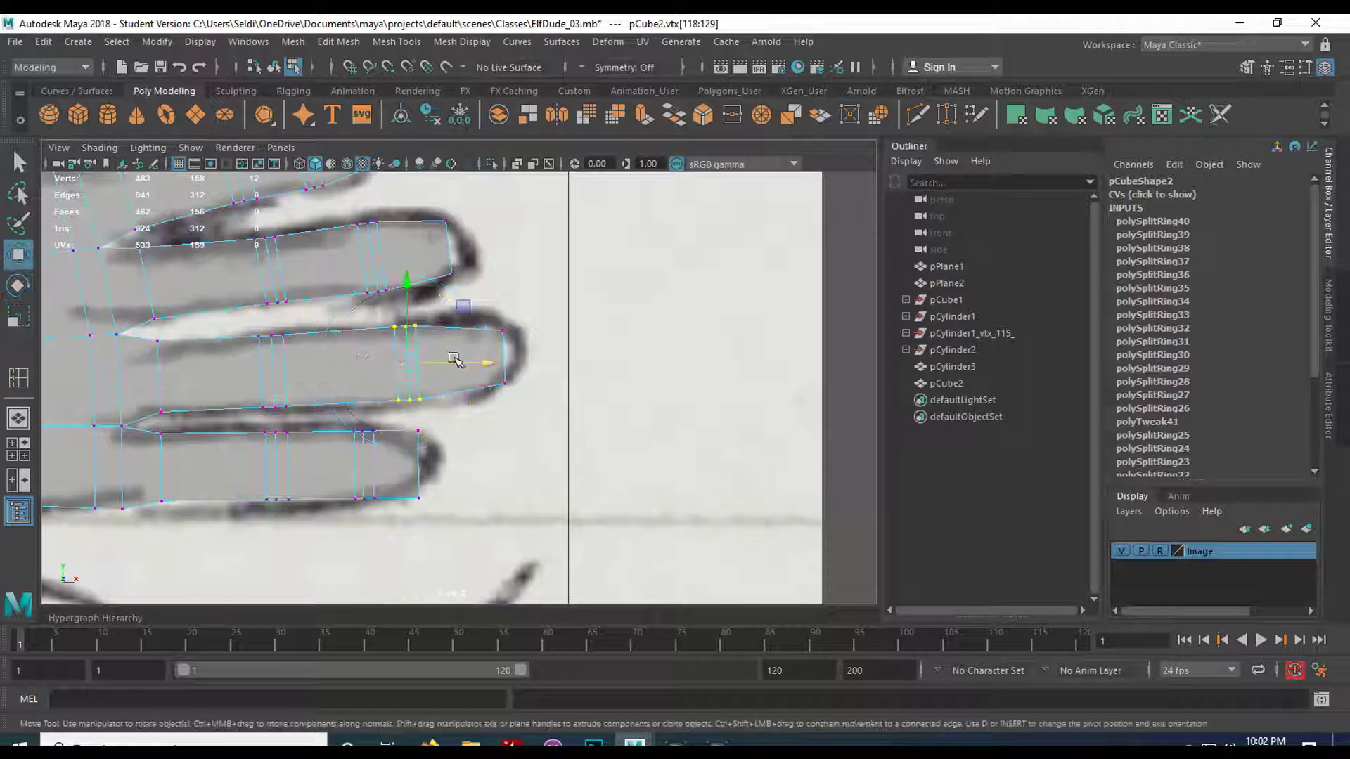
{"action": "left_click_drag", "start_coordinate": [450, 362], "coordinate": [457, 366]}
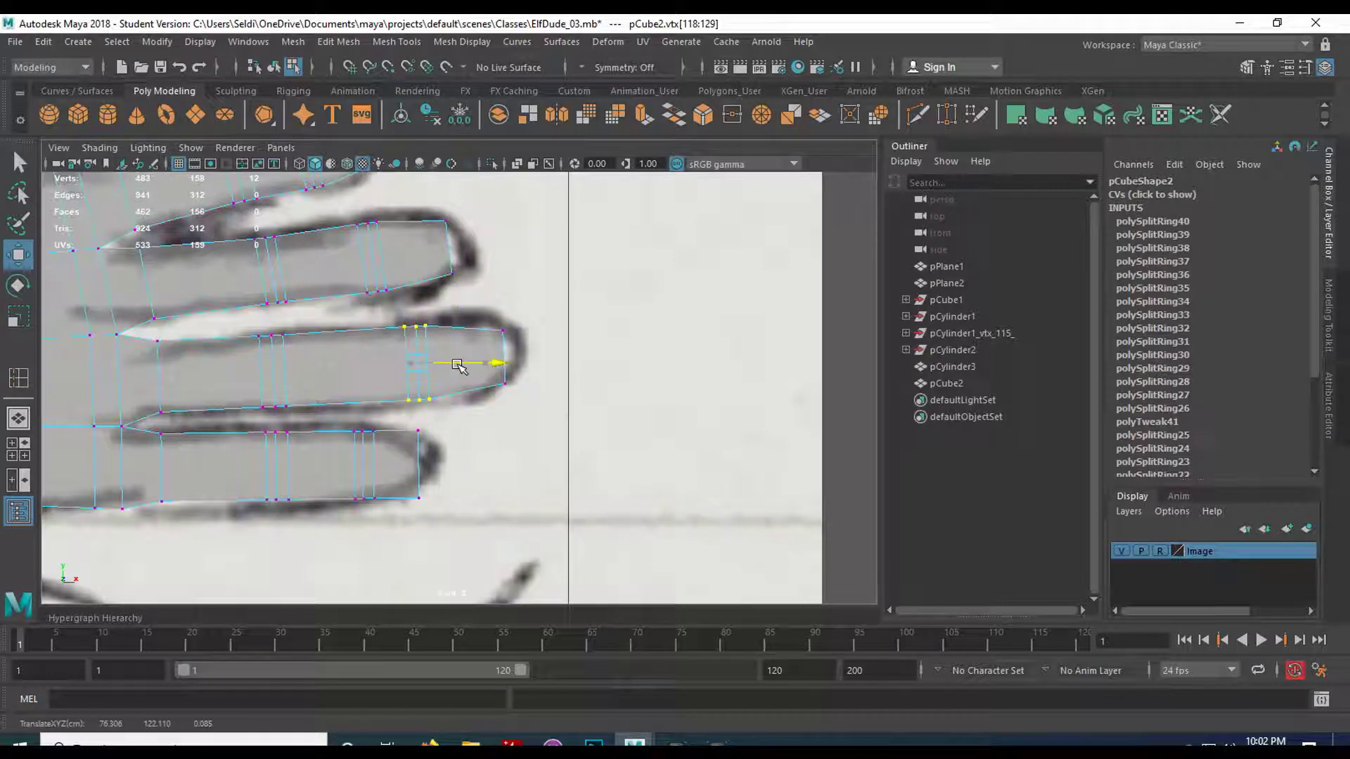
{"action": "left_click_drag", "start_coordinate": [458, 366], "coordinate": [454, 364]}
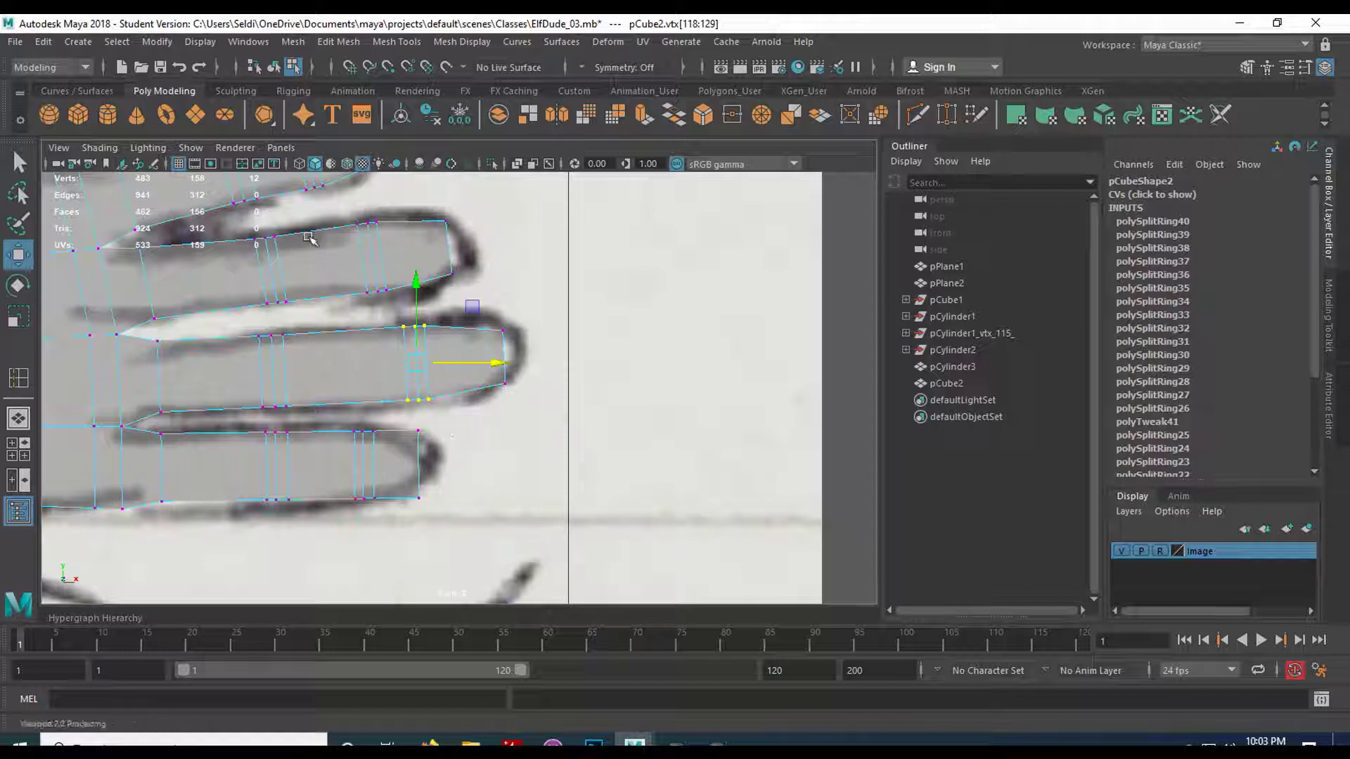
Scale down the bottom finger's tip vertices to taper it to the drawing.
{"action": "left_click_drag", "start_coordinate": [402, 412], "coordinate": [493, 527]}
{"action": "key", "text": "r"}
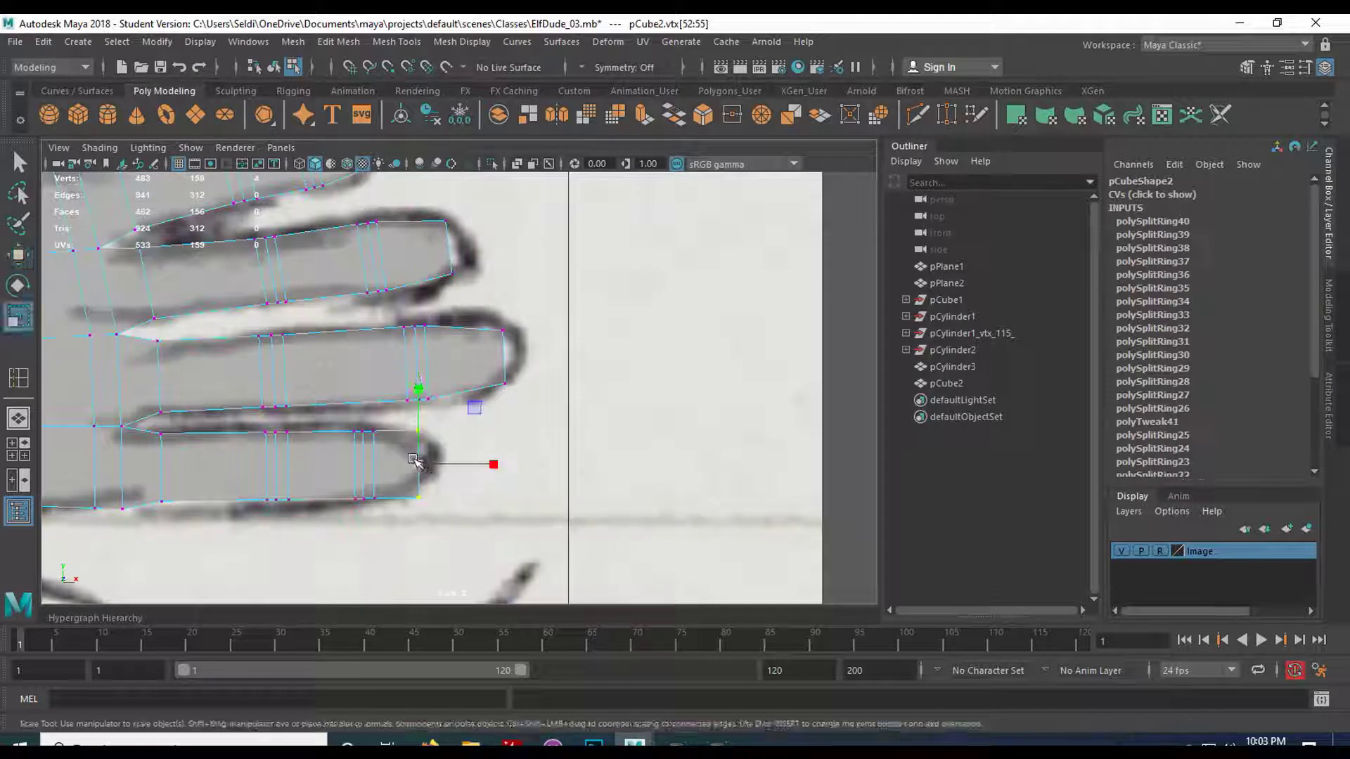
{"action": "left_click_drag", "start_coordinate": [417, 463], "coordinate": [391, 457]}
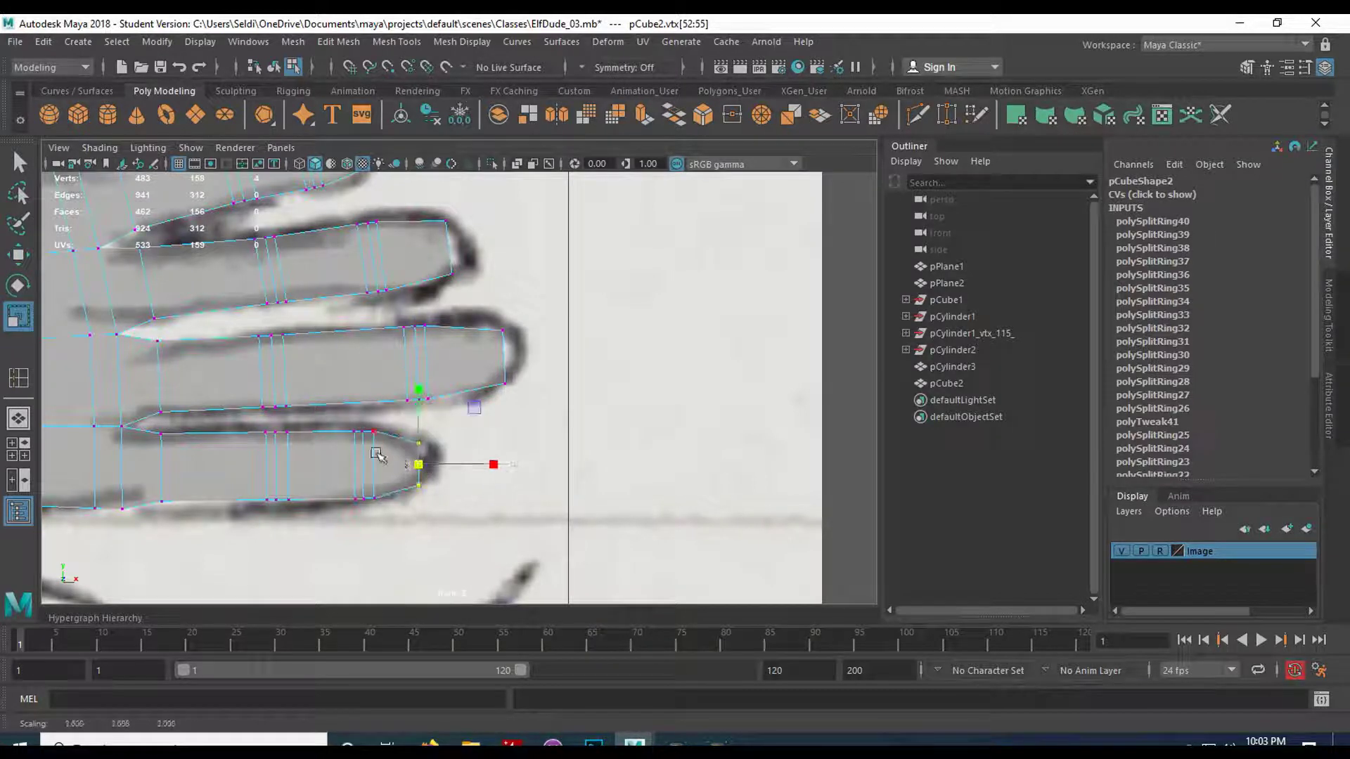
Scale the bottom finger's outer joint rows down slightly and move them a little toward the palm.
{"action": "left_click_drag", "start_coordinate": [333, 417], "coordinate": [387, 516]}
{"action": "left_click_drag", "start_coordinate": [365, 464], "coordinate": [421, 464]}
{"action": "key", "text": "w"}
{"action": "middle_click_drag", "start_coordinate": [471, 437], "coordinate": [571, 475], "text": "alt"}
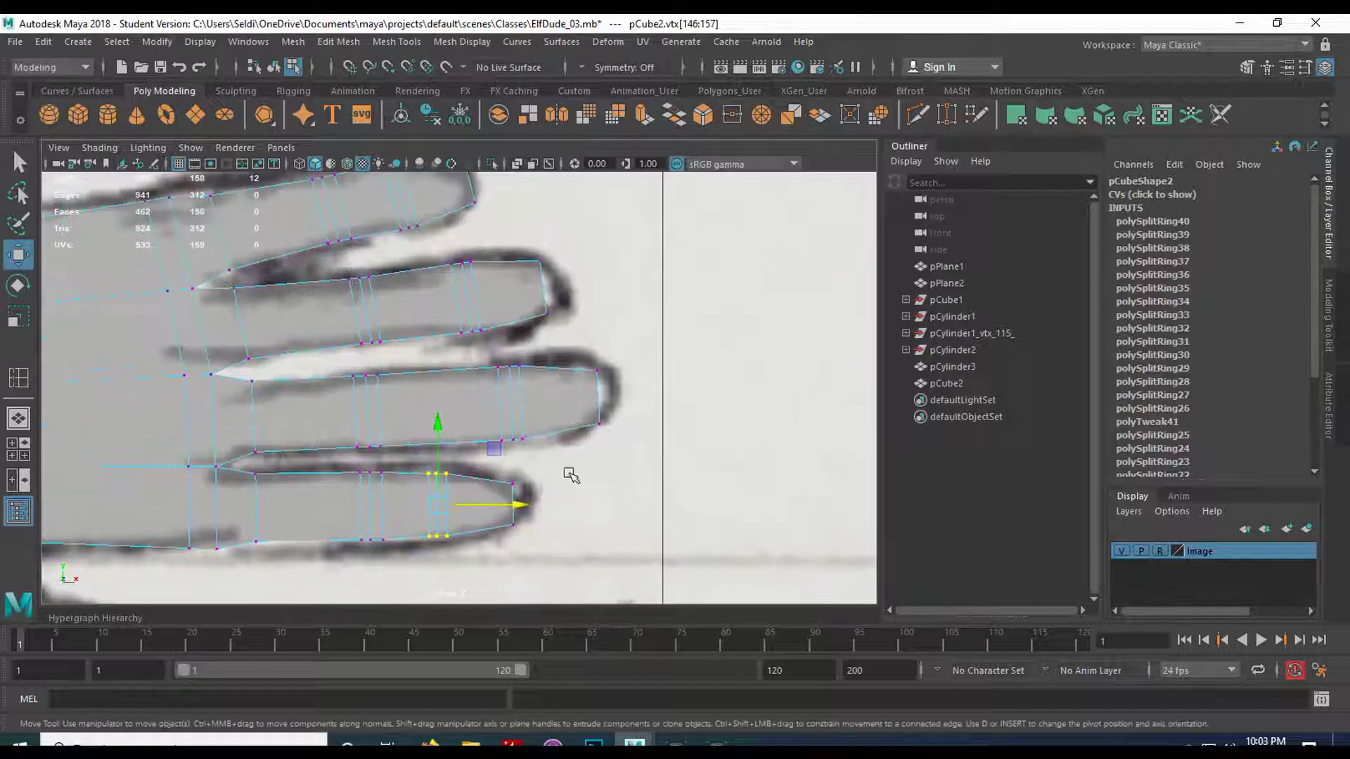
{"action": "scroll", "coordinate": [577, 423], "scroll_direction": "down", "scroll_amount": 1}
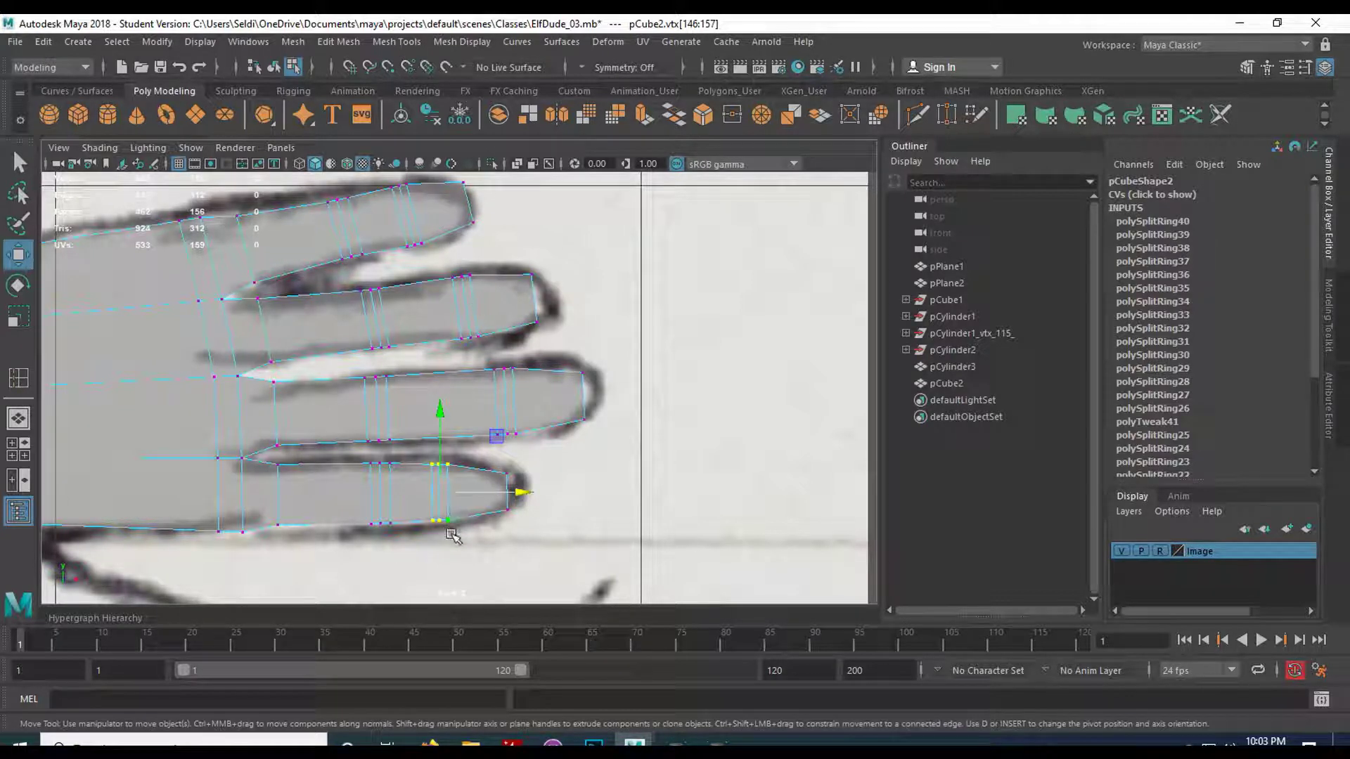
{"action": "middle_click_drag", "start_coordinate": [496, 527], "coordinate": [542, 481], "text": "alt"}
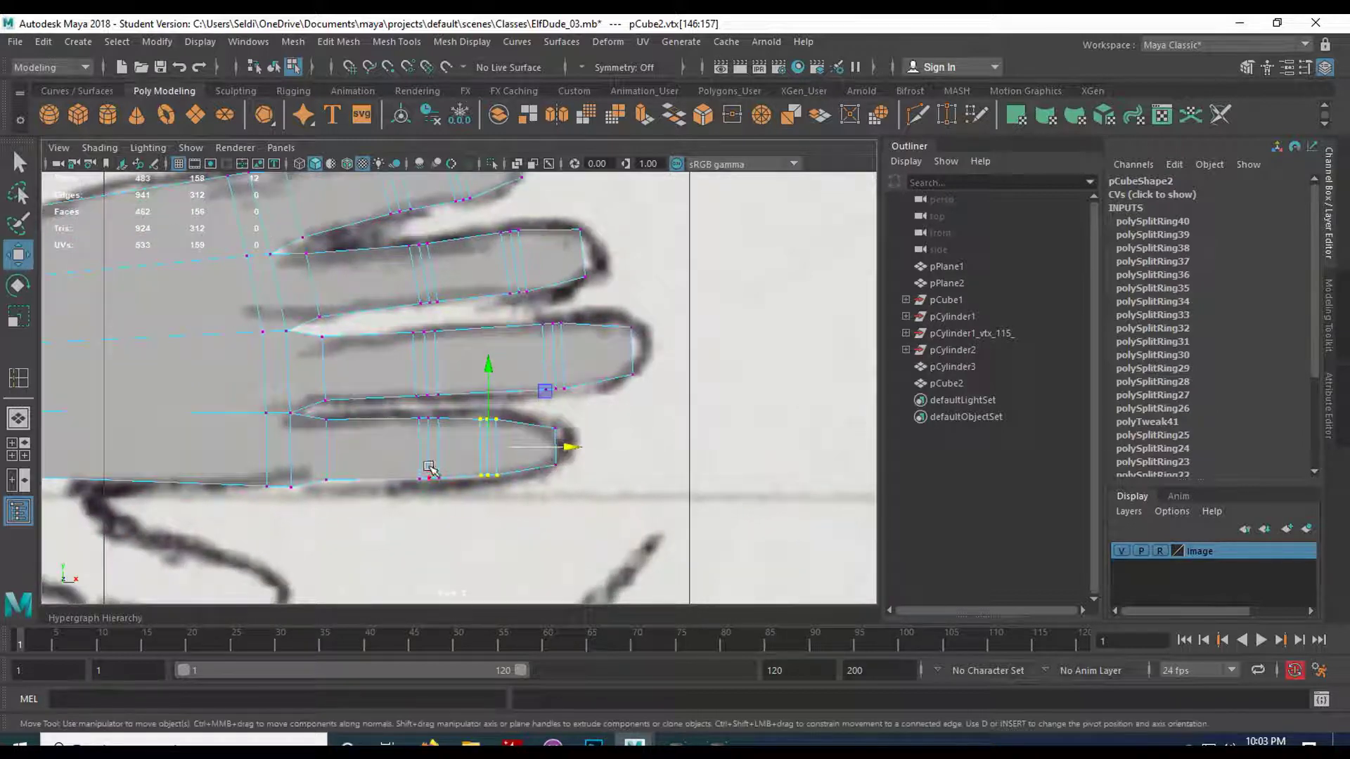
Move the bottom finger's middle joint rows toward the palm and the third finger's middle joint rows slightly toward its tip.
{"action": "left_click_drag", "start_coordinate": [406, 407], "coordinate": [462, 510]}
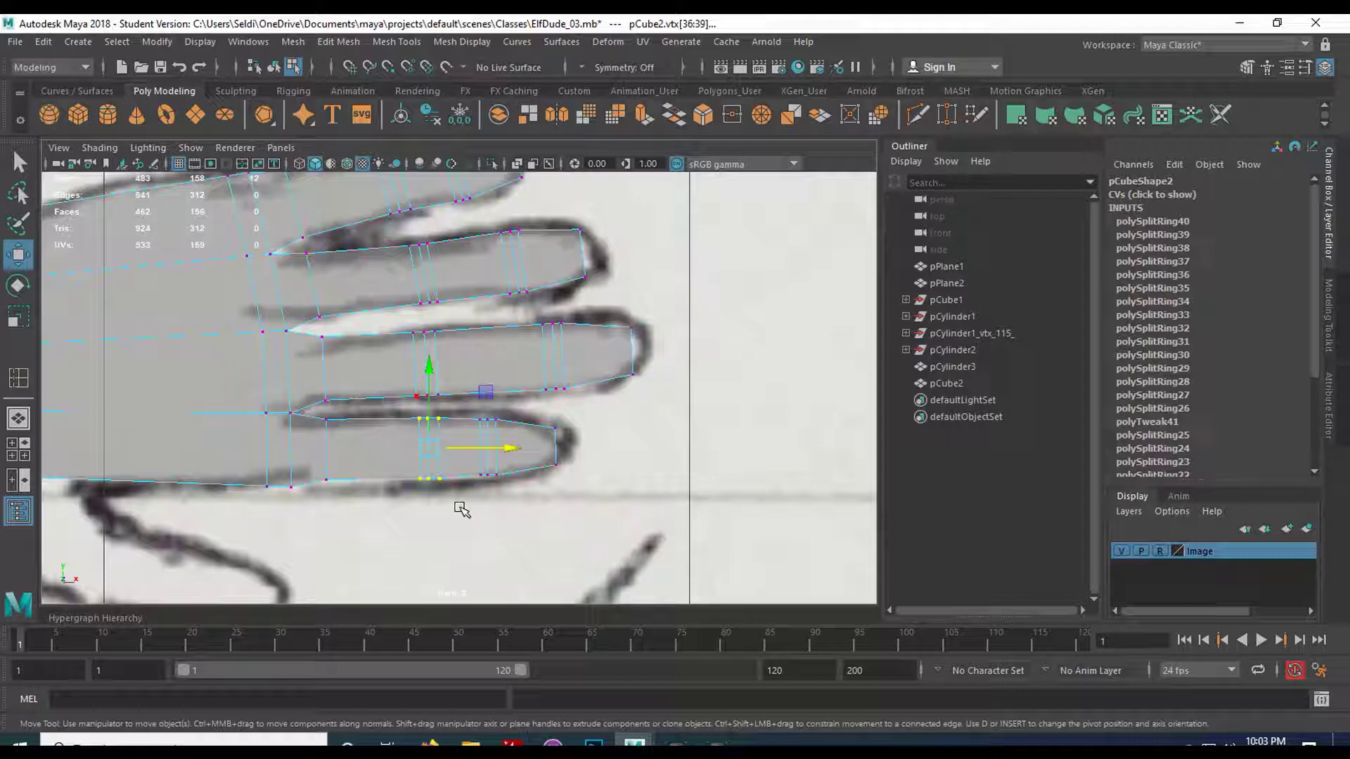
{"action": "left_click_drag", "start_coordinate": [512, 447], "coordinate": [480, 448]}
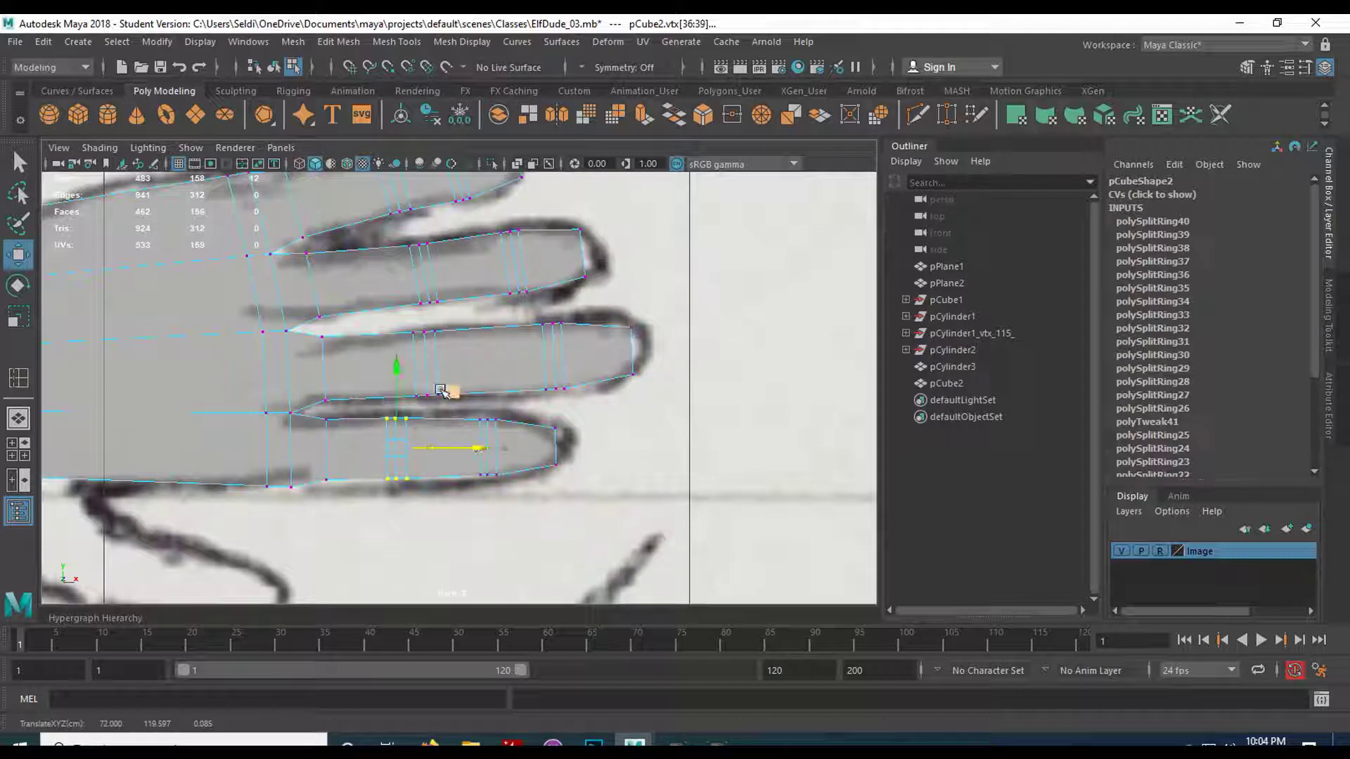
{"action": "left_click_drag", "start_coordinate": [406, 324], "coordinate": [461, 414]}
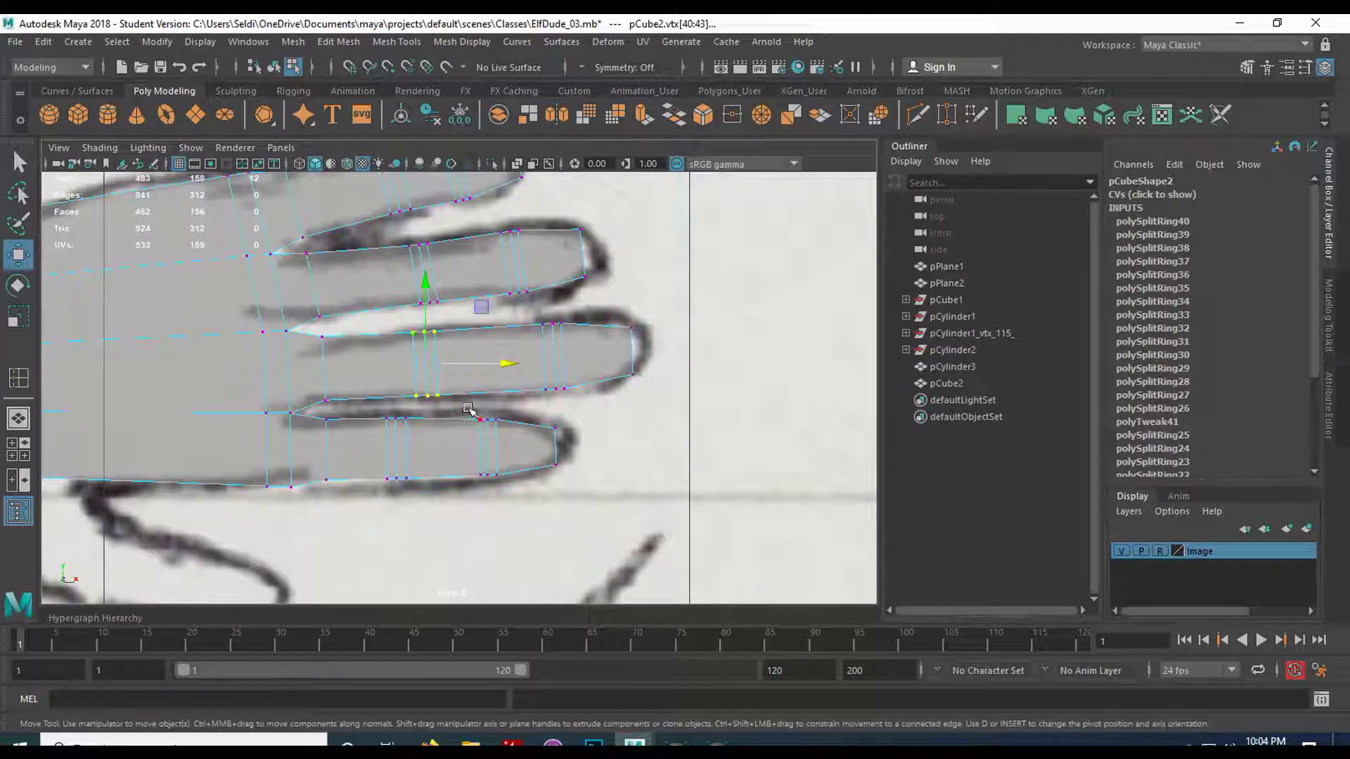
{"action": "left_click_drag", "start_coordinate": [500, 366], "coordinate": [508, 365]}
Shift the middle joint rows of the second and top fingers toward the palm, along with the top finger's outer joint rows.
{"action": "left_click_drag", "start_coordinate": [385, 233], "coordinate": [476, 273]}
{"action": "left_click_drag", "start_coordinate": [403, 209], "coordinate": [403, 211]}
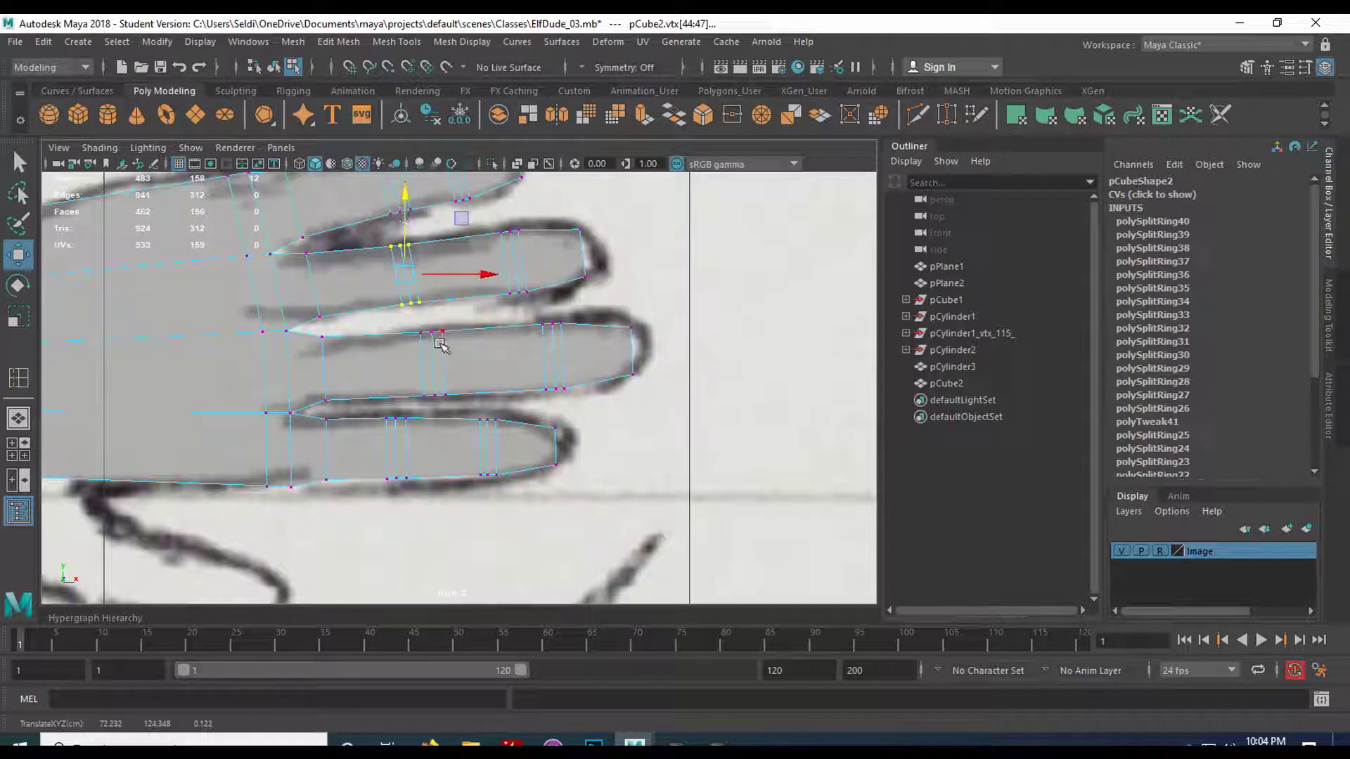
{"action": "middle_click_drag", "start_coordinate": [520, 275], "coordinate": [523, 422], "text": "alt"}
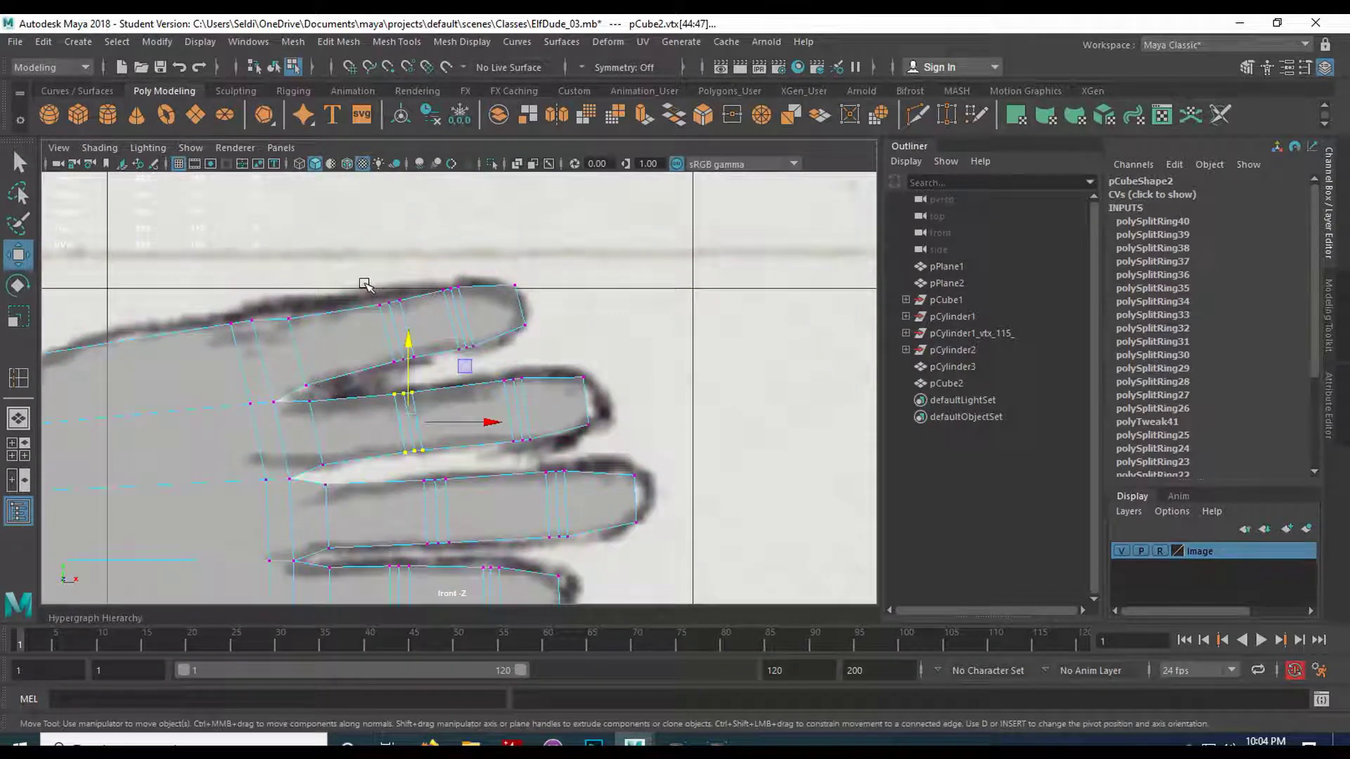
{"action": "left_click_drag", "start_coordinate": [360, 289], "coordinate": [421, 371]}
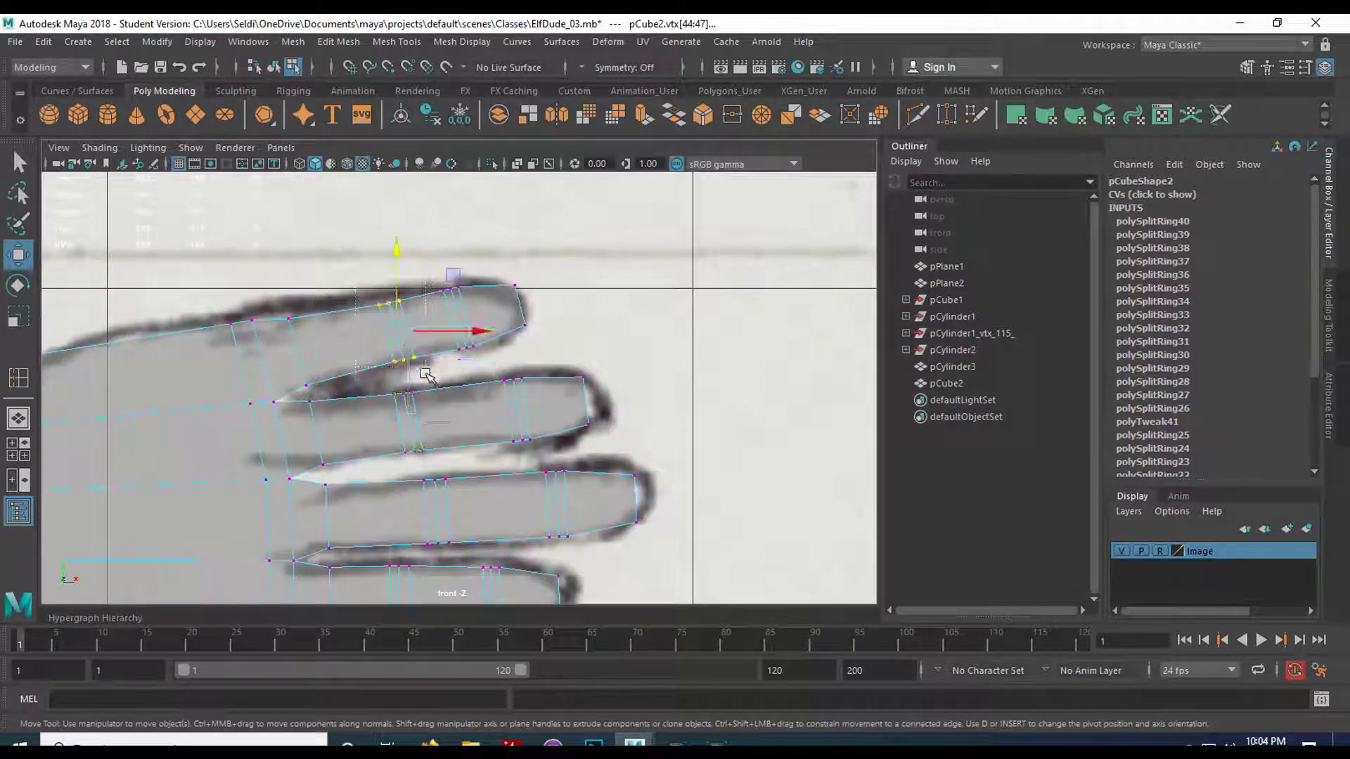
{"action": "left_click_drag", "start_coordinate": [483, 332], "coordinate": [460, 332]}
{"action": "left_click_drag", "start_coordinate": [375, 331], "coordinate": [370, 334]}
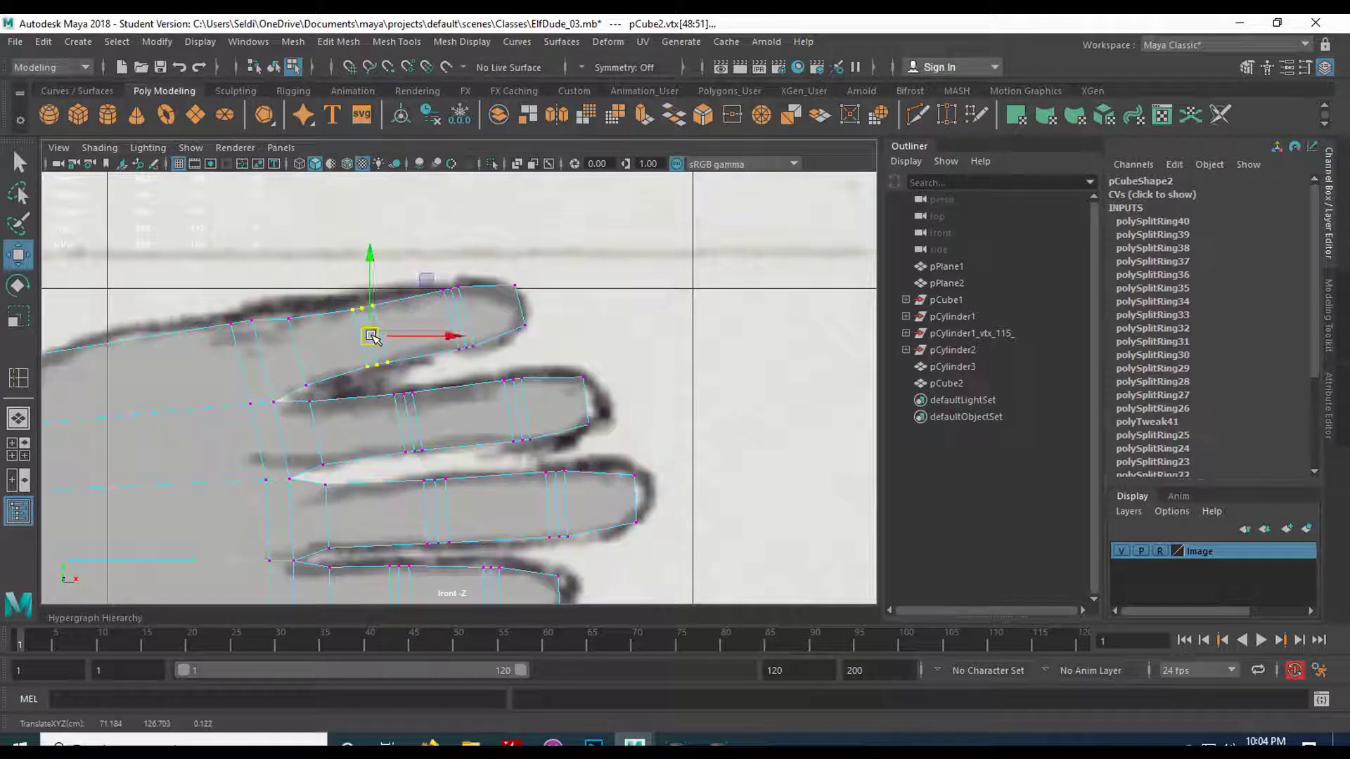
{"action": "middle_click_drag", "start_coordinate": [423, 273], "coordinate": [425, 275]}
{"action": "left_click_drag", "start_coordinate": [425, 276], "coordinate": [451, 322]}
Scale up the bottom finger's outer joint rows and tip vertices together slightly.
{"action": "middle_click_drag", "start_coordinate": [510, 492], "coordinate": [494, 335], "text": "alt"}
{"action": "left_click_drag", "start_coordinate": [455, 393], "coordinate": [499, 488]}
{"action": "left_click_drag", "start_coordinate": [476, 438], "coordinate": [557, 473]}
{"action": "key", "text": "r"}
{"action": "left_click_drag", "start_coordinate": [505, 437], "coordinate": [510, 436]}
{"action": "scroll", "coordinate": [417, 429], "scroll_direction": "down", "scroll_amount": 2}
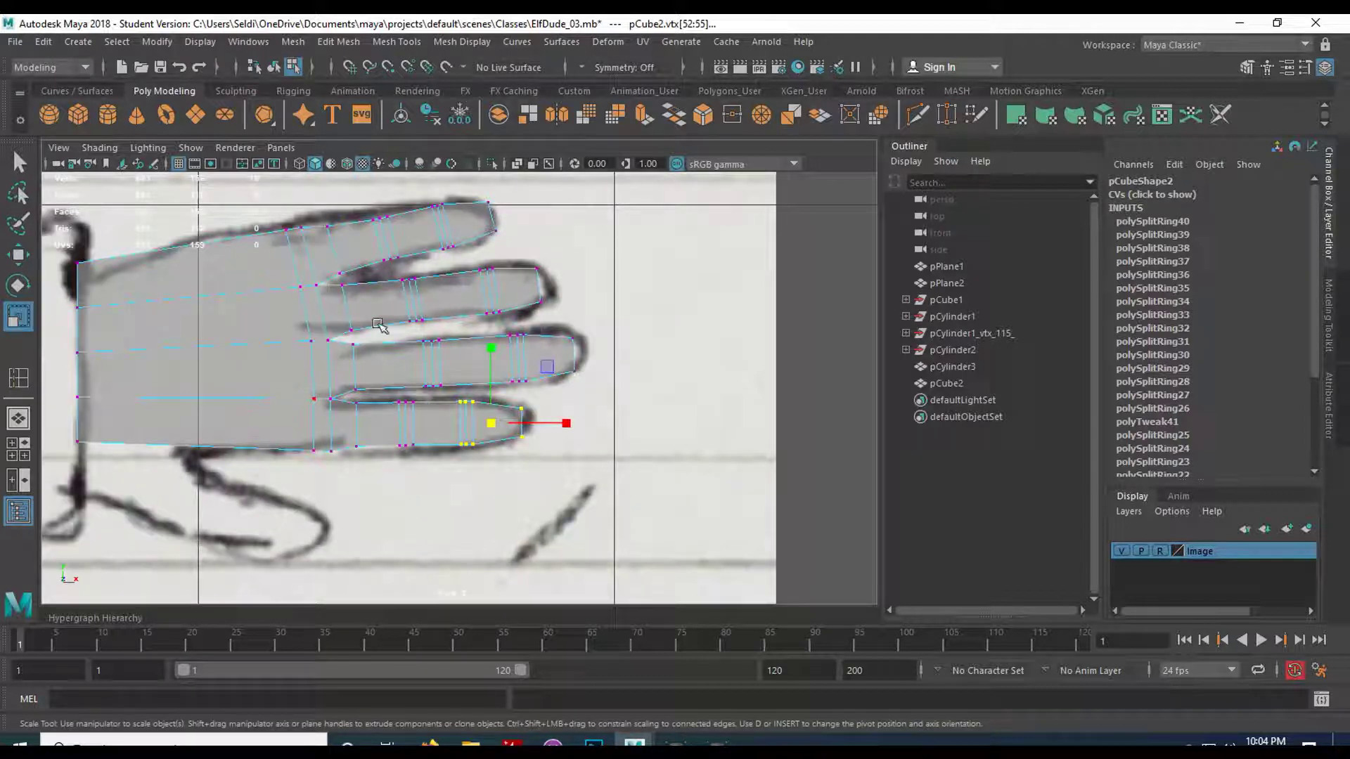
Insert an edge loop across the palm where the drawn thumb meets the hand.
{"action": "middle_click_drag", "start_coordinate": [260, 374], "coordinate": [377, 358], "text": "alt"}
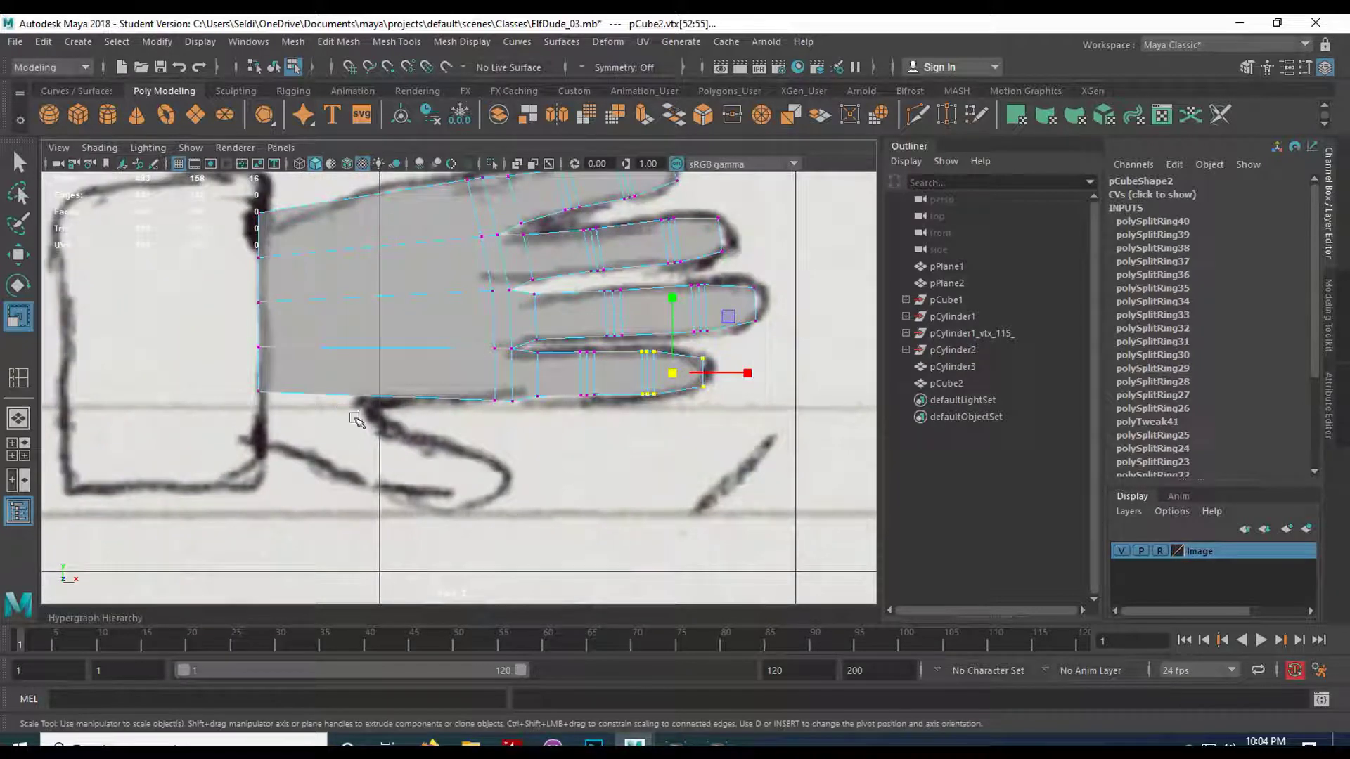
{"action": "key", "text": "F8"}
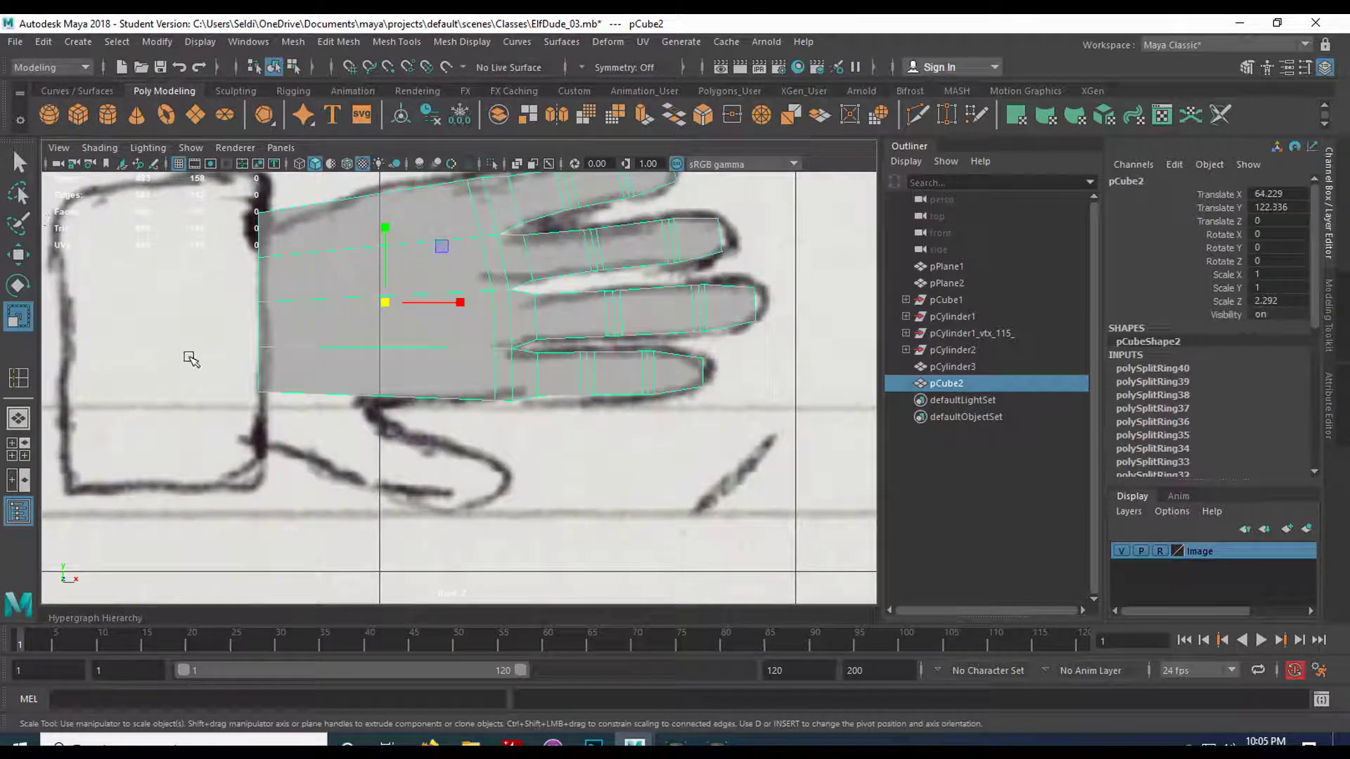
{"action": "left_click", "coordinate": [18, 378]}
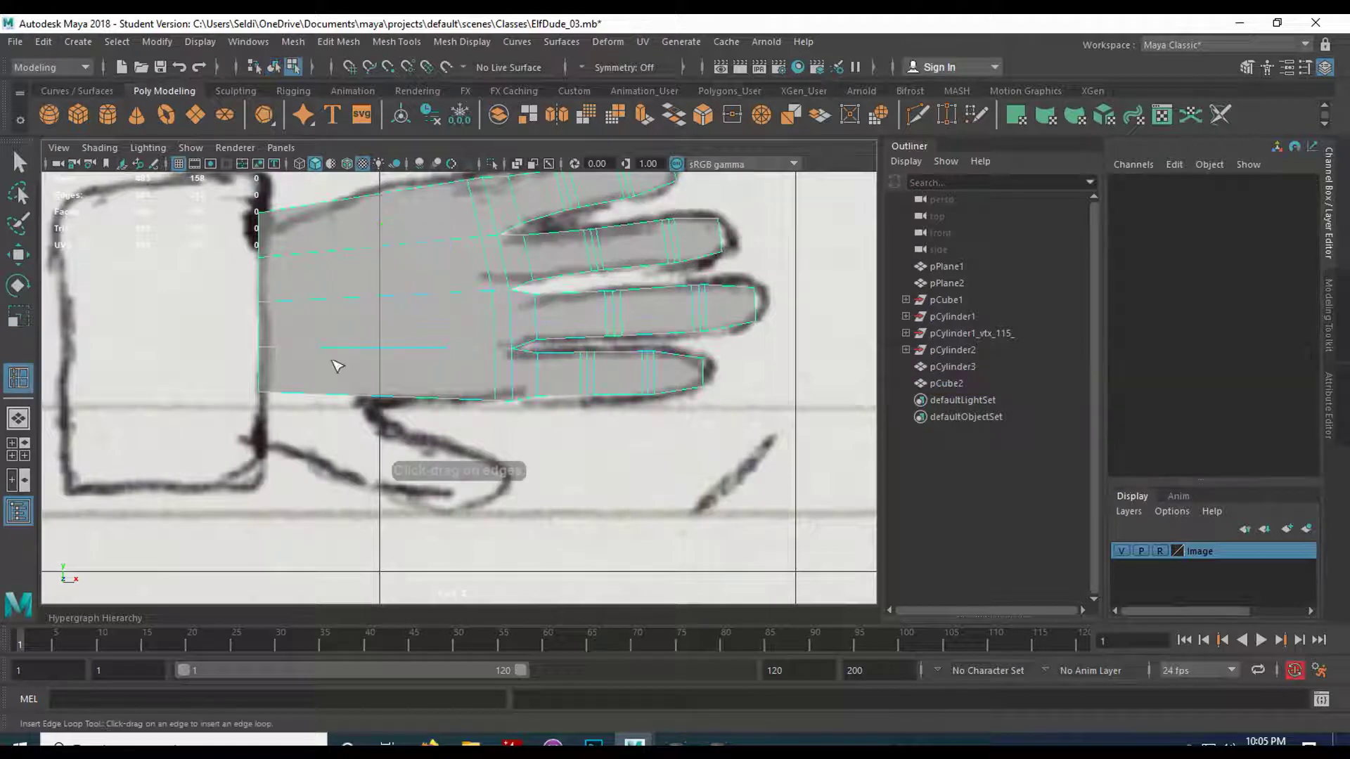
{"action": "left_click_drag", "start_coordinate": [349, 396], "coordinate": [379, 398]}
{"action": "key", "text": "q"}
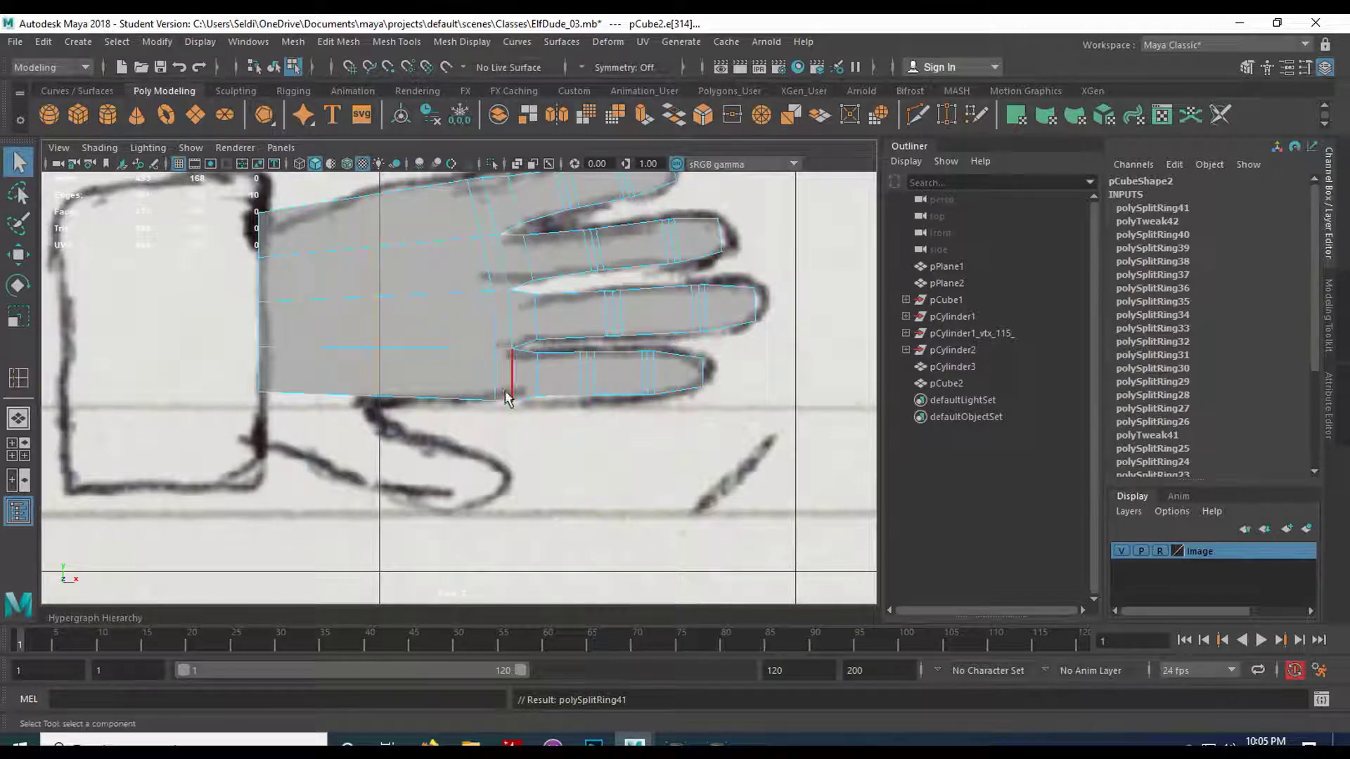
Examine the hand in perspective with the smooth preview and with the unsmoothed mesh.
{"action": "middle_click_drag", "start_coordinate": [490, 304], "coordinate": [504, 352], "text": "alt"}
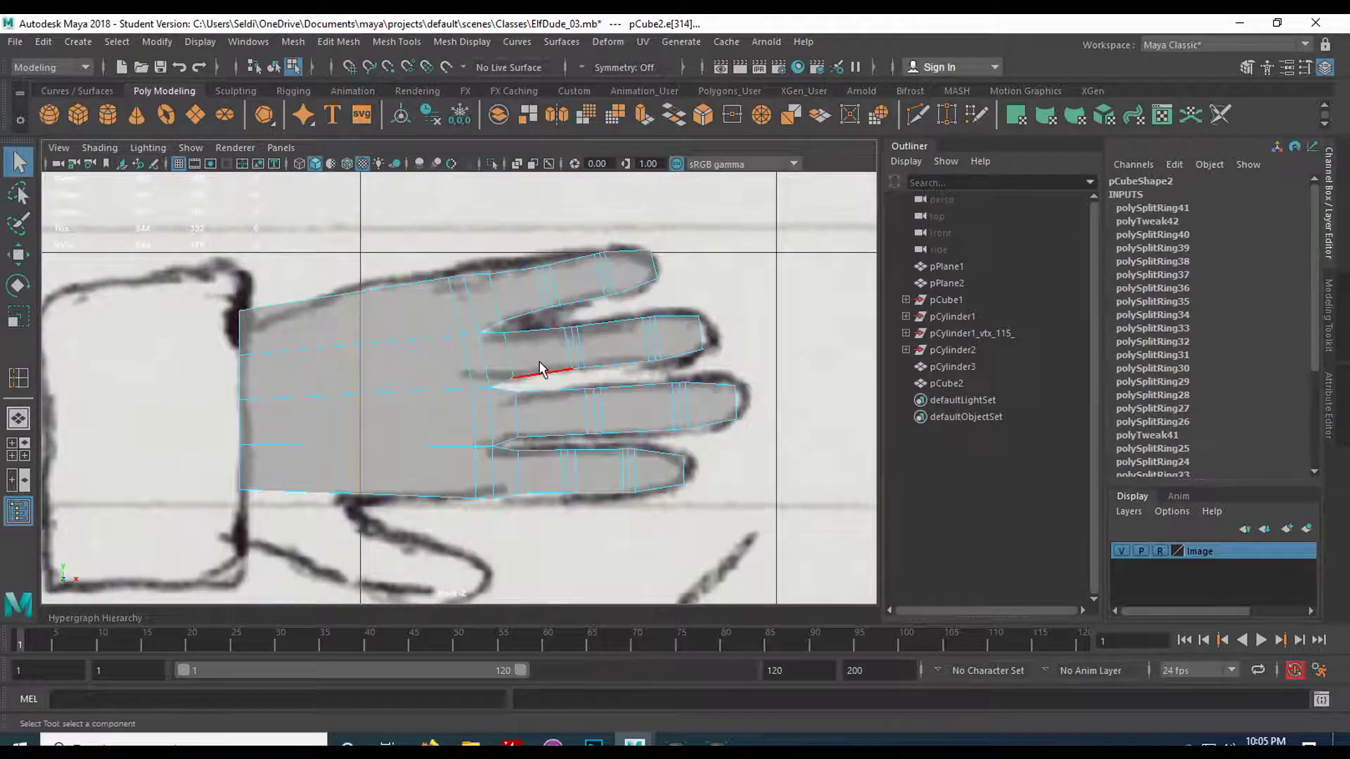
{"action": "key", "text": "space"}
{"action": "key", "text": "space"}
{"action": "mouse_move", "coordinate": [635, 349]}
{"action": "left_mouse_down", "text": "alt"}
{"action": "mouse_move", "coordinate": [618, 376]}
{"action": "mouse_move", "coordinate": [502, 356]}
{"action": "mouse_move", "coordinate": [386, 356]}
{"action": "mouse_move", "coordinate": [370, 370]}
{"action": "mouse_move", "coordinate": [554, 338]}
{"action": "mouse_move", "coordinate": [570, 362]}
{"action": "mouse_move", "coordinate": [485, 358]}
{"action": "mouse_move", "coordinate": [337, 386]}
{"action": "mouse_move", "coordinate": [322, 298]}
{"action": "mouse_move", "coordinate": [331, 323]}
{"action": "mouse_move", "coordinate": [286, 326]}
{"action": "mouse_move", "coordinate": [479, 331]}
{"action": "mouse_move", "coordinate": [525, 354]}
{"action": "mouse_move", "coordinate": [492, 356]}
{"action": "mouse_move", "coordinate": [527, 352]}
{"action": "mouse_move", "coordinate": [557, 310]}
{"action": "mouse_move", "coordinate": [572, 407]}
{"action": "mouse_move", "coordinate": [268, 391]}
{"action": "mouse_move", "coordinate": [623, 380]}
{"action": "mouse_move", "coordinate": [485, 393]}
{"action": "left_mouse_up", "text": "alt"}
{"action": "key", "text": "3"}
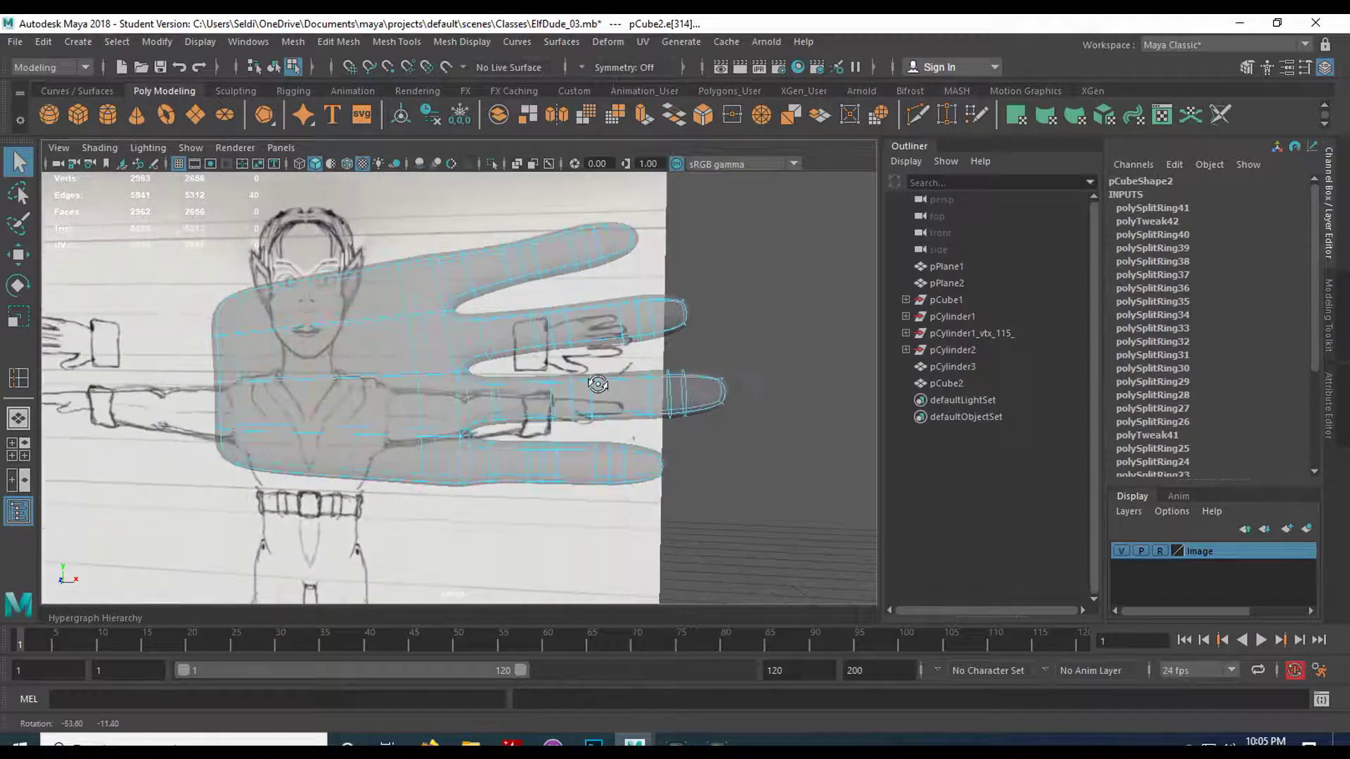
{"action": "key", "text": "1"}
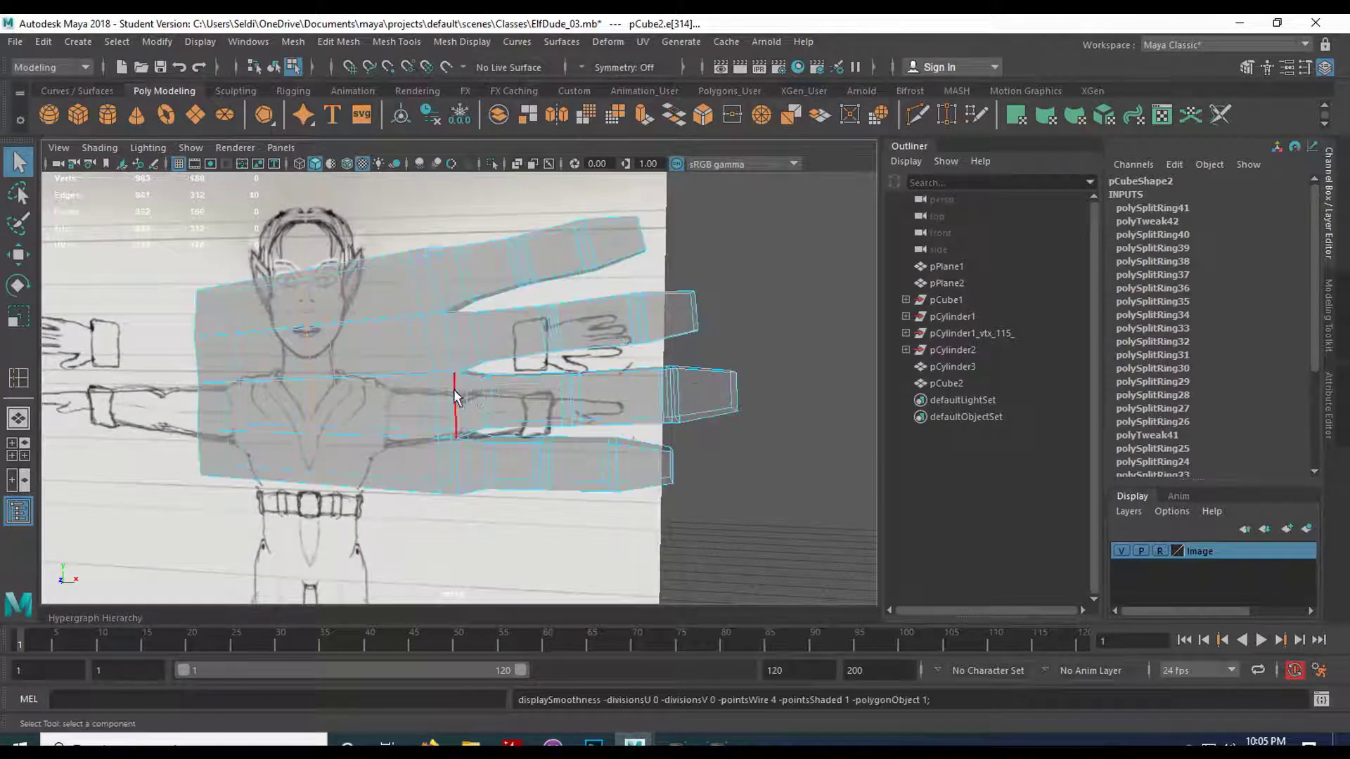
{"action": "key", "text": "space"}
{"action": "key", "text": "space"}
{"action": "mouse_move", "coordinate": [336, 447]}
{"action": "left_mouse_down", "text": "alt"}
{"action": "mouse_move", "coordinate": [337, 420]}
{"action": "mouse_move", "coordinate": [328, 444]}
{"action": "left_mouse_up", "text": "alt"}
Extrude the wrist-side face on the palm's lower side for the thumb, with a Local Translate Z of 2.184.
{"action": "right_click", "coordinate": [328, 444]}
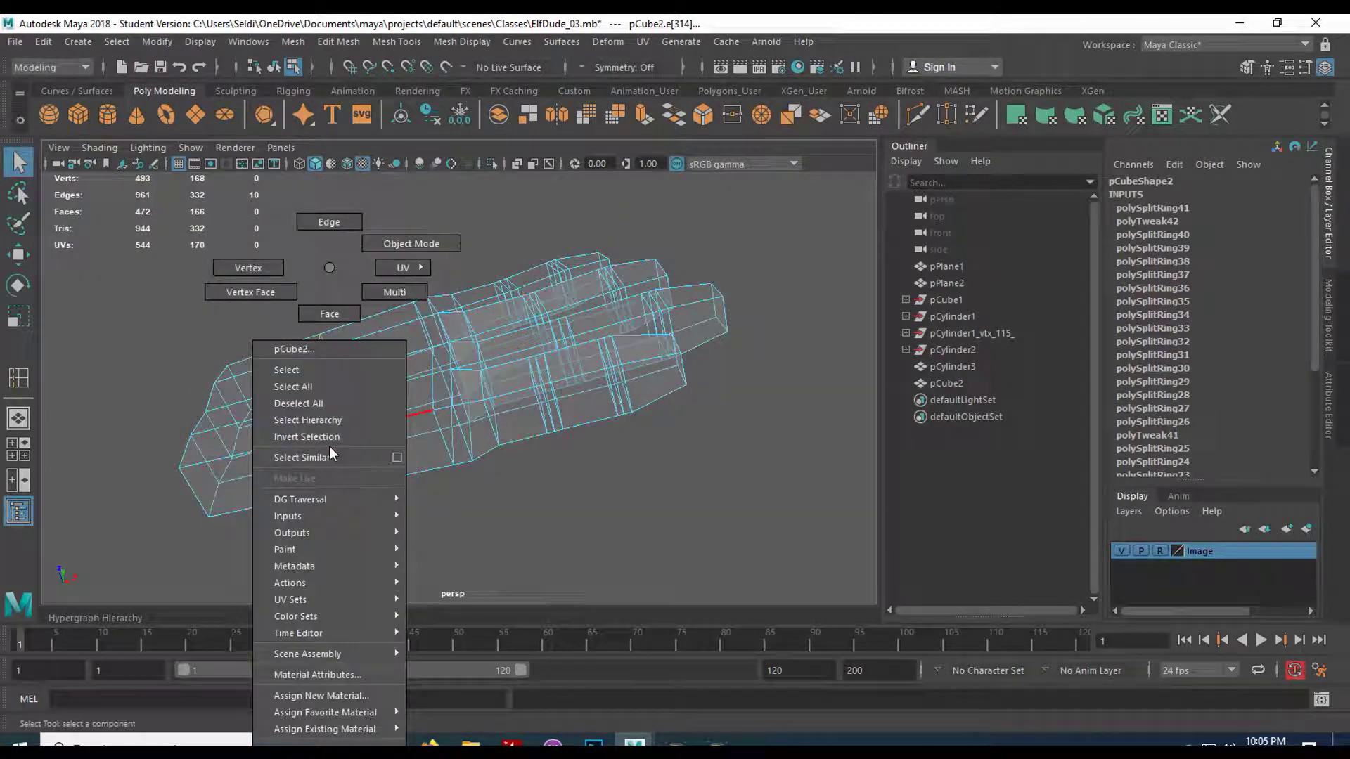
{"action": "left_click", "coordinate": [329, 314]}
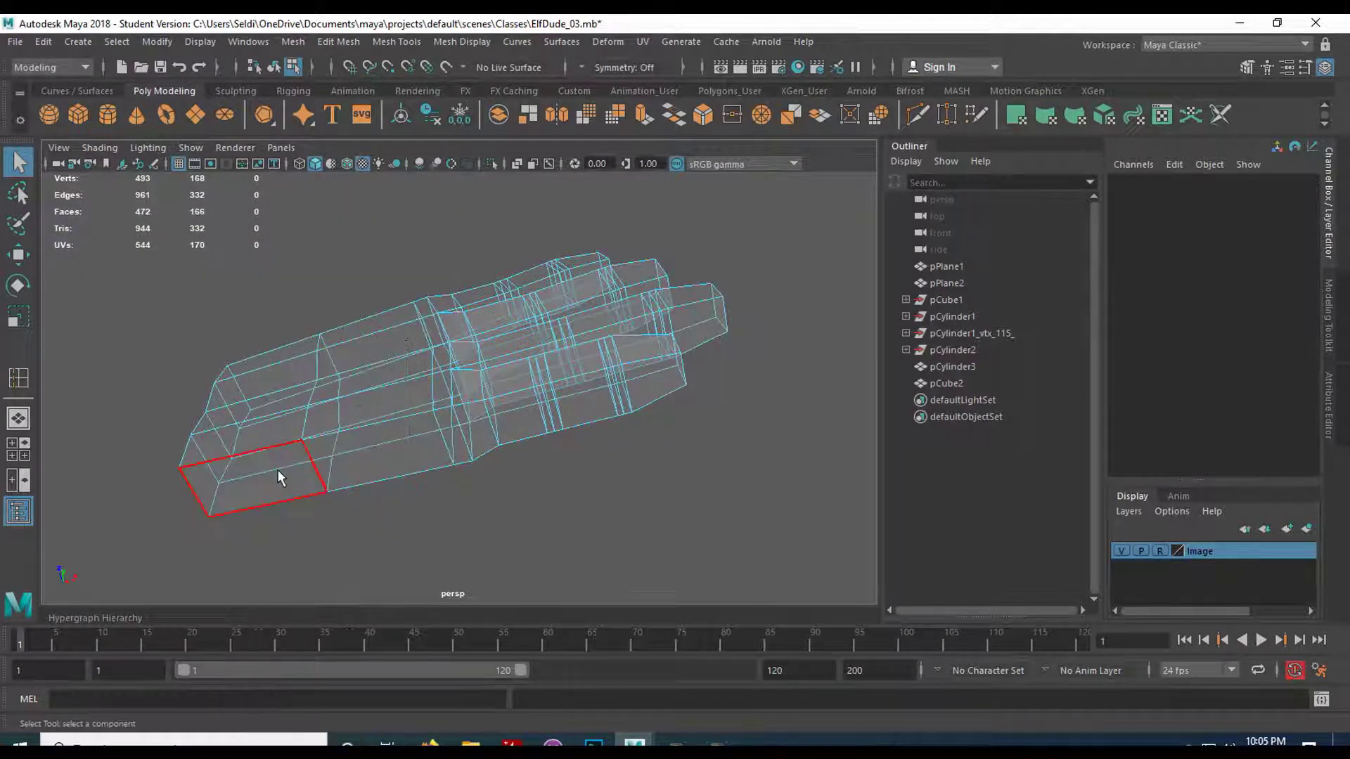
{"action": "left_click", "coordinate": [251, 476]}
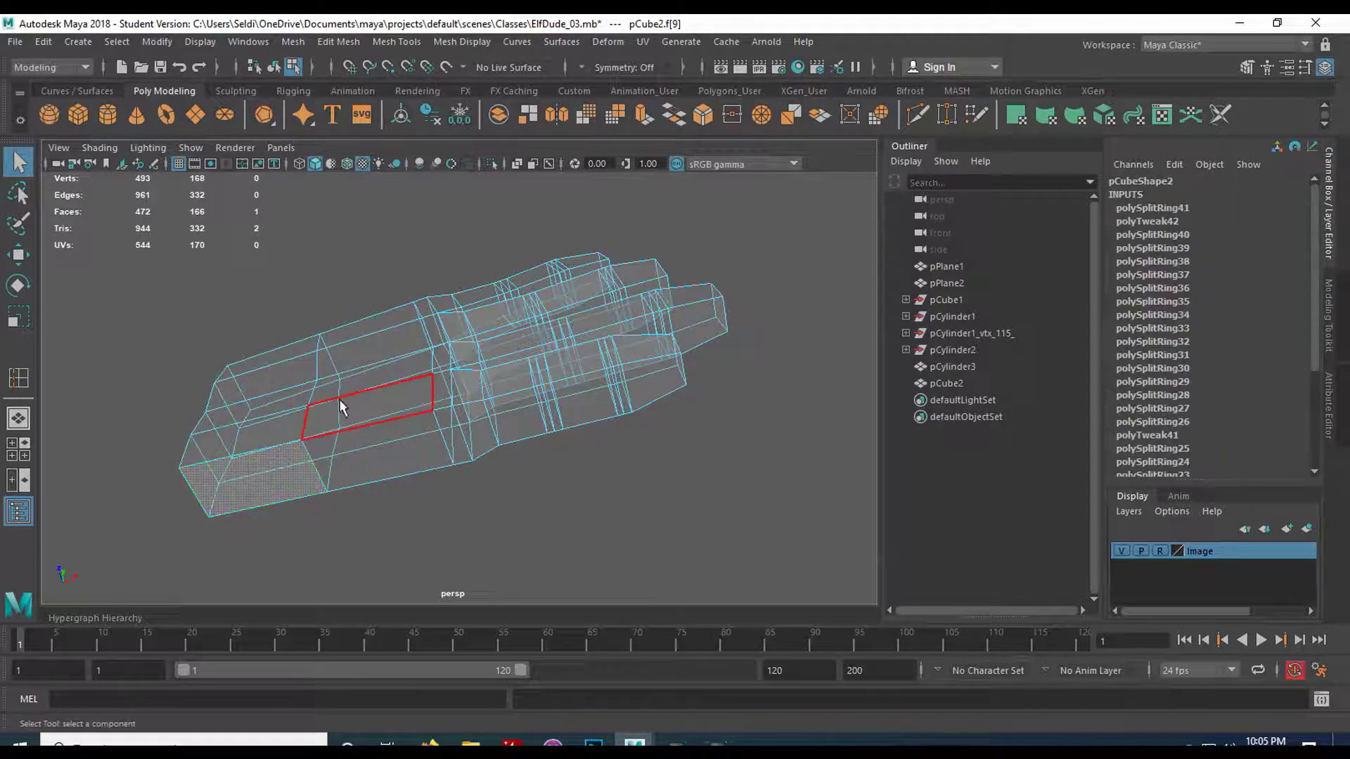
{"action": "key", "text": "space"}
{"action": "key", "text": "space"}
{"action": "scroll", "coordinate": [256, 352], "scroll_direction": "up", "scroll_amount": 2}
{"action": "middle_click_drag", "start_coordinate": [255, 353], "coordinate": [309, 415], "text": "alt"}
{"action": "scroll", "coordinate": [307, 407], "scroll_direction": "up", "scroll_amount": 2}
{"action": "middle_click_drag", "start_coordinate": [196, 358], "coordinate": [386, 398], "text": "alt"}
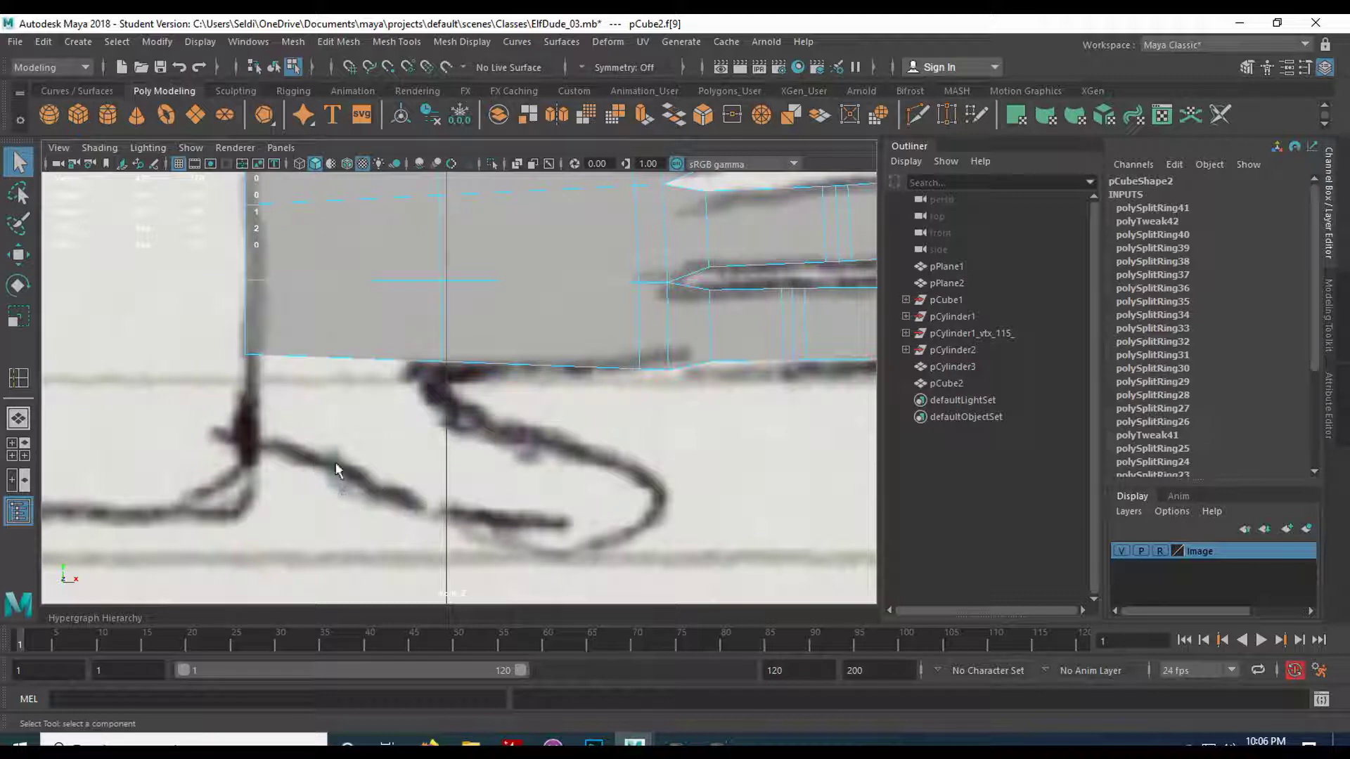
{"action": "left_click", "coordinate": [640, 126]}
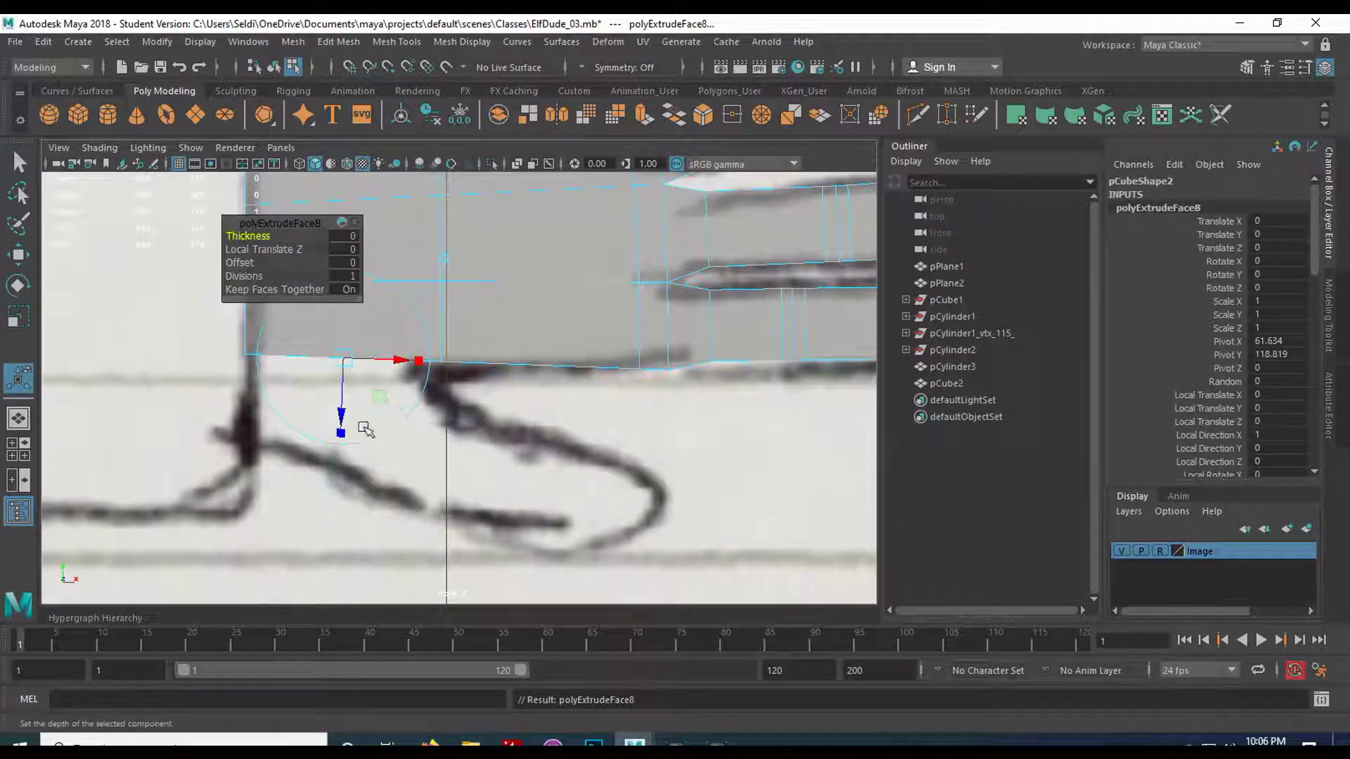
{"action": "left_click_drag", "start_coordinate": [344, 415], "coordinate": [344, 505]}
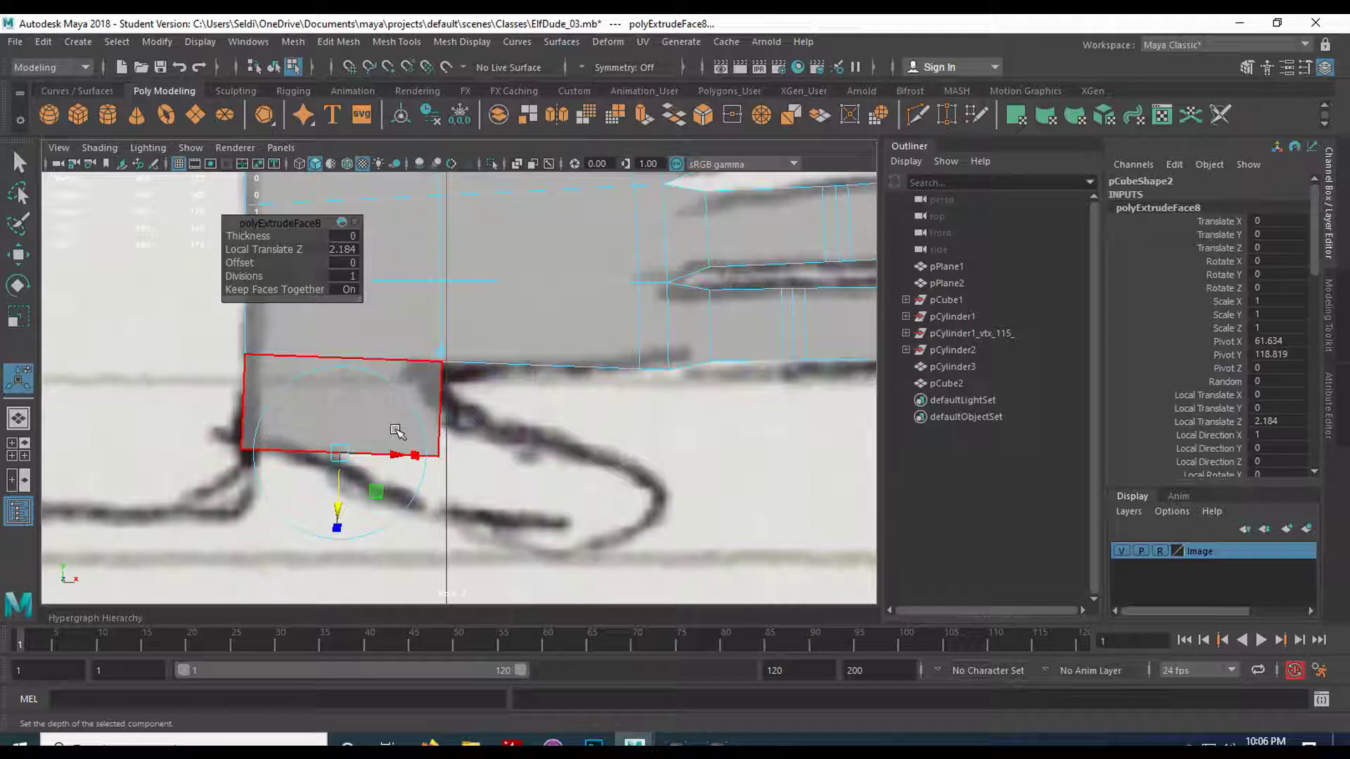
{"action": "key", "text": "q"}
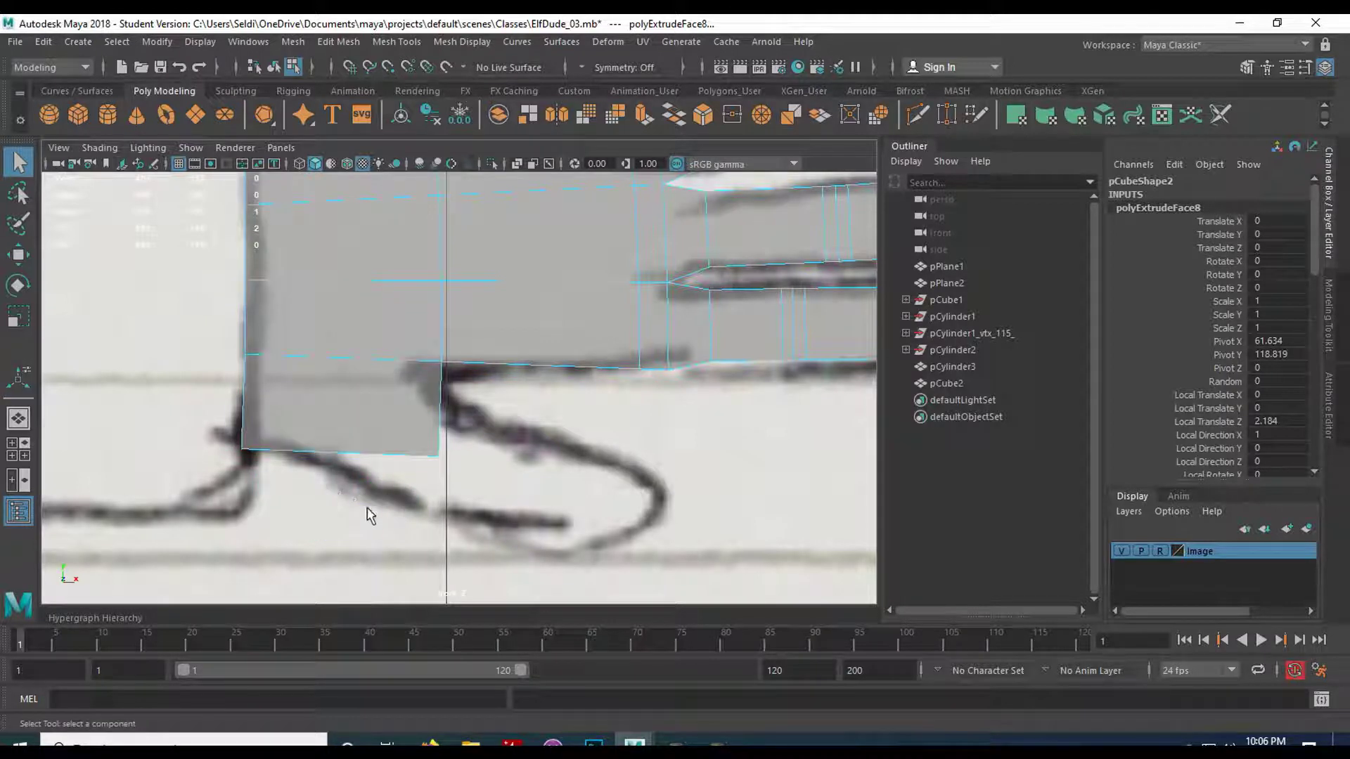
Move the end vertices of the thumb extrusion out to the thumb tip in the drawing.
{"action": "right_click_drag", "start_coordinate": [360, 465], "coordinate": [288, 268]}
{"action": "left_click_drag", "start_coordinate": [204, 407], "coordinate": [492, 511]}
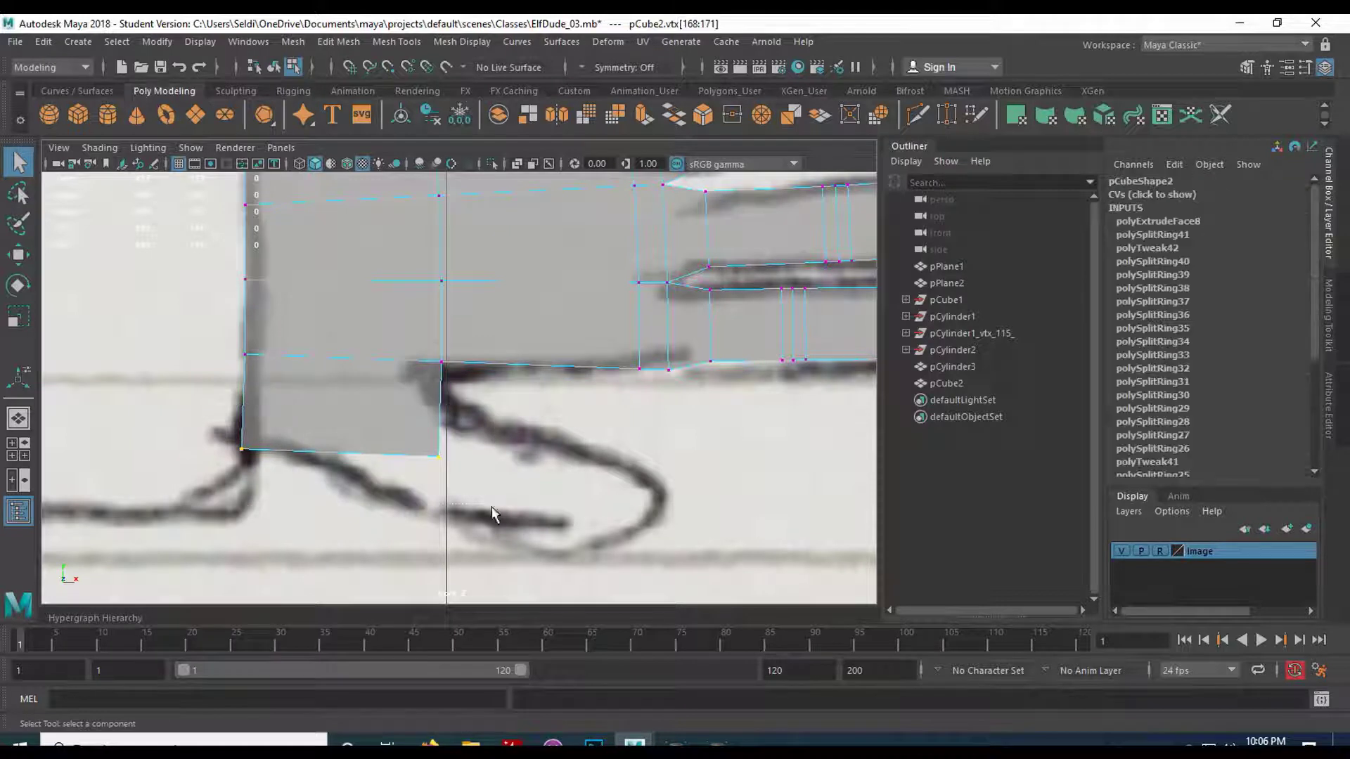
{"action": "key", "text": "w"}
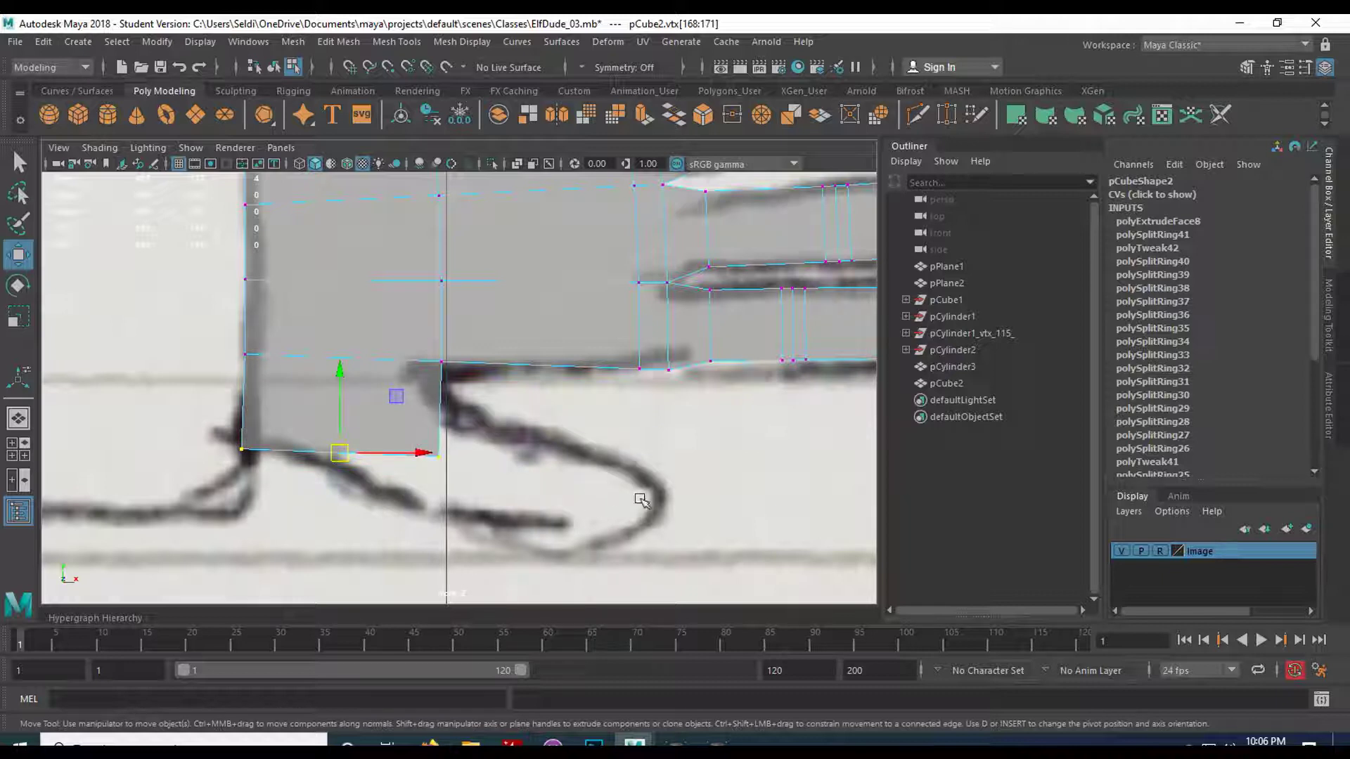
{"action": "left_click_drag", "start_coordinate": [340, 455], "coordinate": [586, 504]}
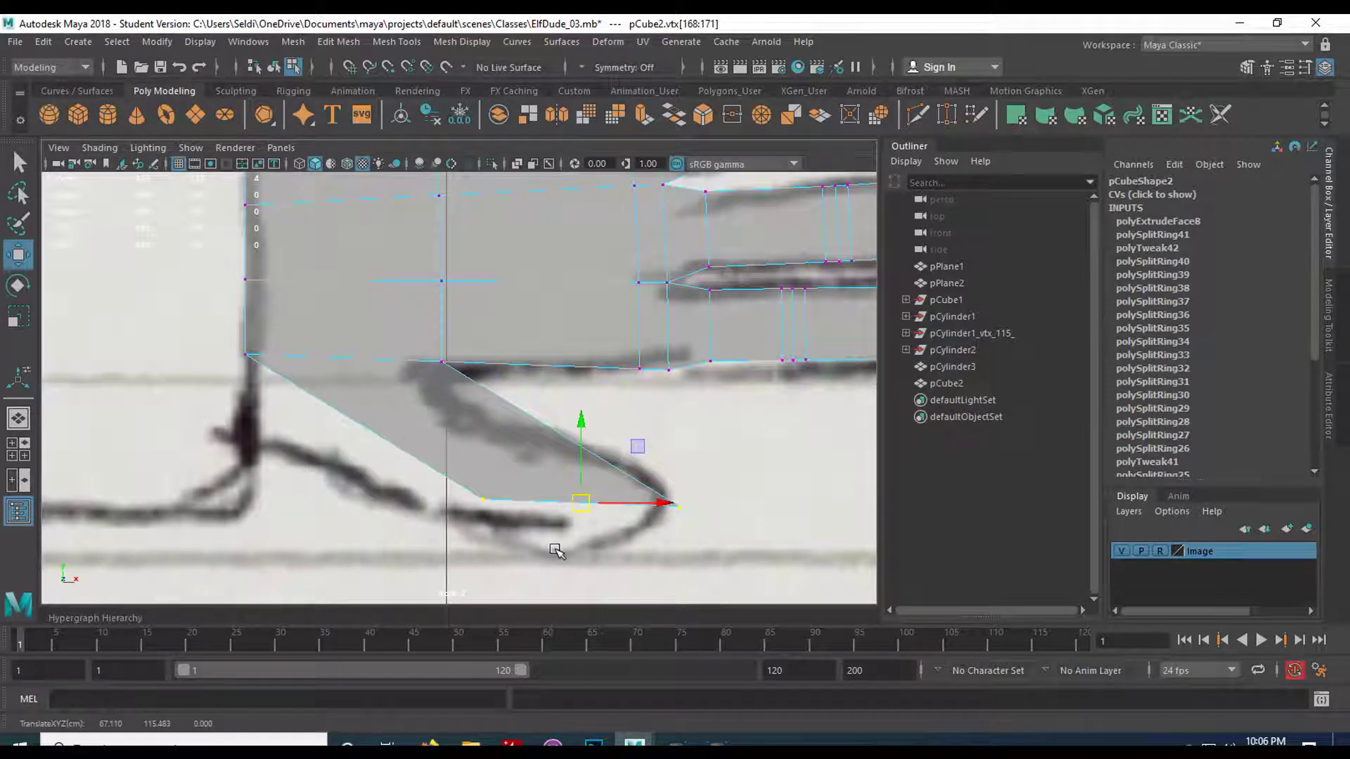
Rotate, scale down and reposition the thumb's end vertices to match the angle and width of the drawn tip.
{"action": "key", "text": "e"}
{"action": "mouse_move", "coordinate": [561, 451]}
{"action": "left_mouse_down"}
{"action": "mouse_move", "coordinate": [544, 437]}
{"action": "mouse_move", "coordinate": [503, 452]}
{"action": "left_mouse_up"}
{"action": "key", "text": "r"}
{"action": "left_click_drag", "start_coordinate": [584, 504], "coordinate": [618, 511]}
{"action": "key", "text": "w"}
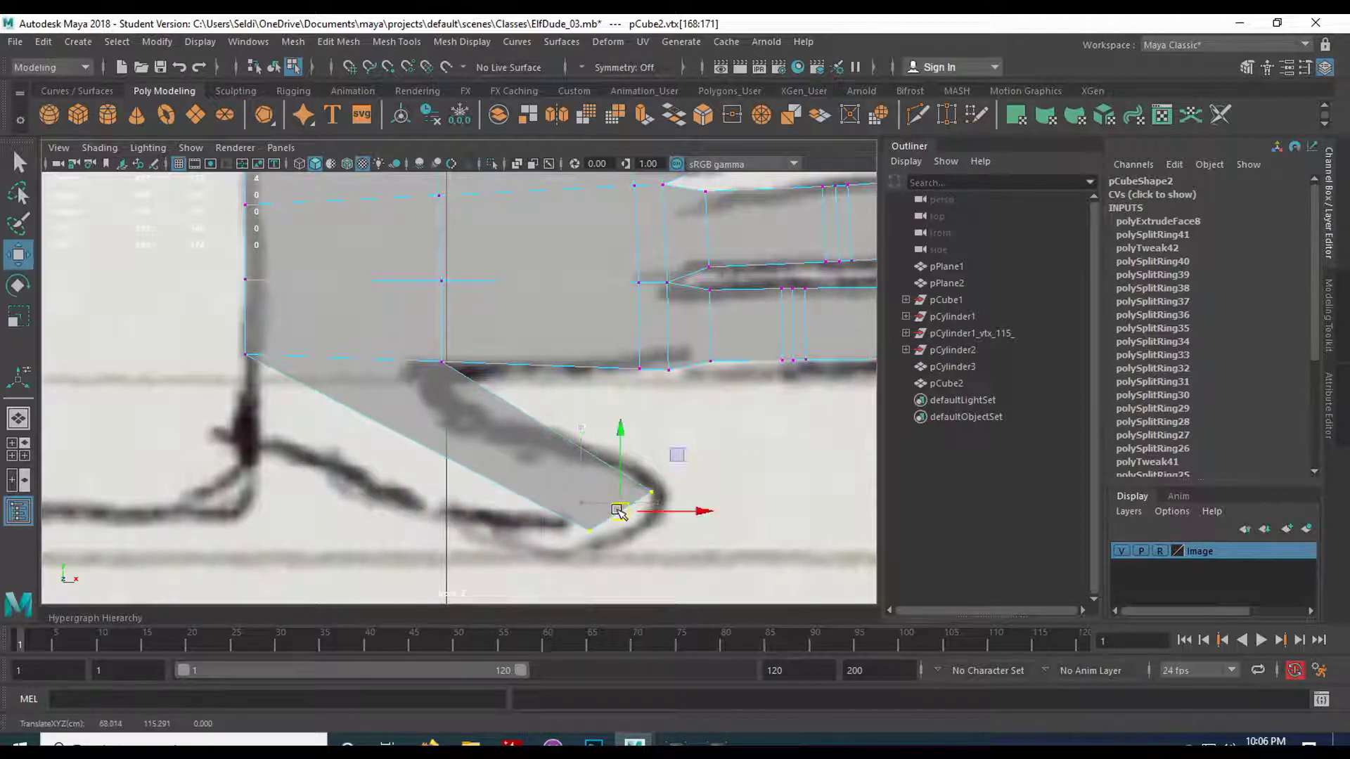
{"action": "key", "text": "e"}
{"action": "left_click_drag", "start_coordinate": [581, 458], "coordinate": [562, 467]}
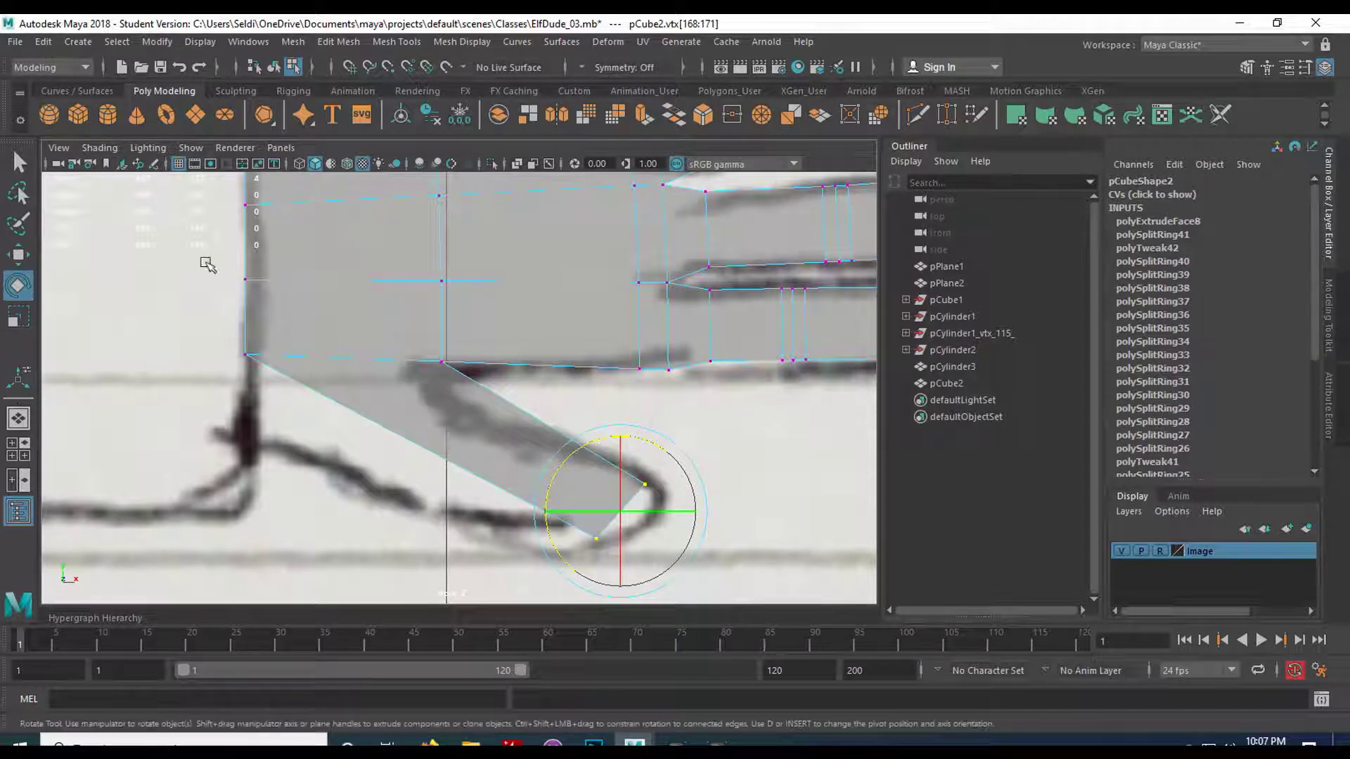
Insert an edge loop across the base of the thumb, scale it, and move it slightly down from the palm.
{"action": "left_click", "coordinate": [397, 42]}
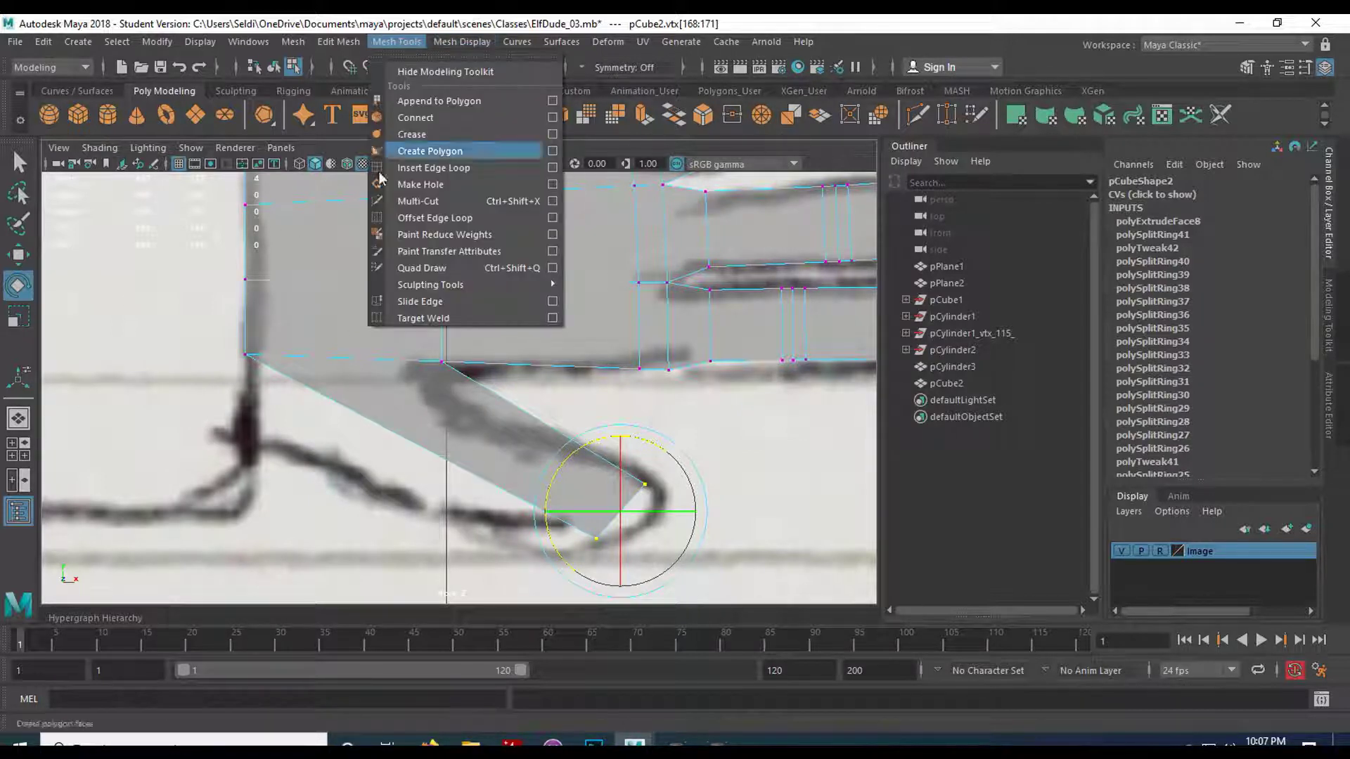
{"action": "left_click", "coordinate": [424, 169]}
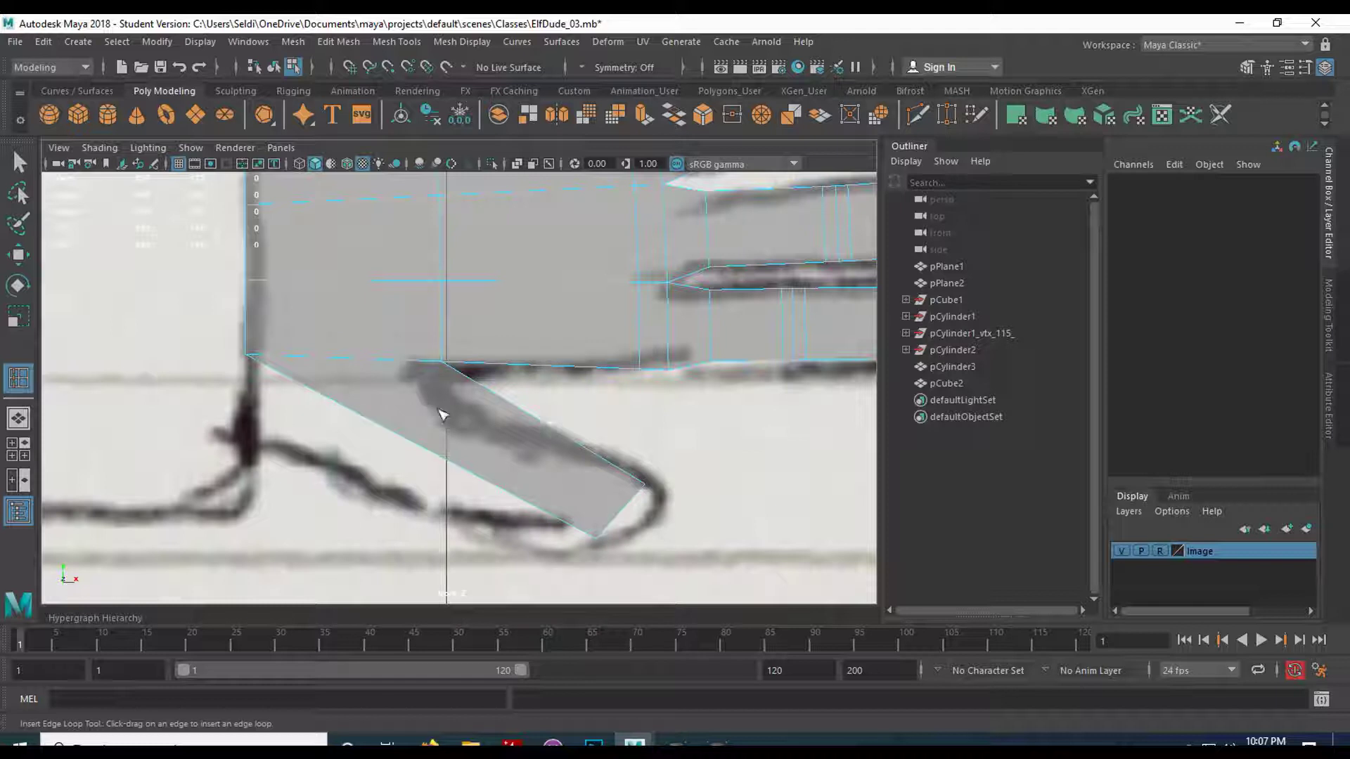
{"action": "left_click", "coordinate": [317, 394]}
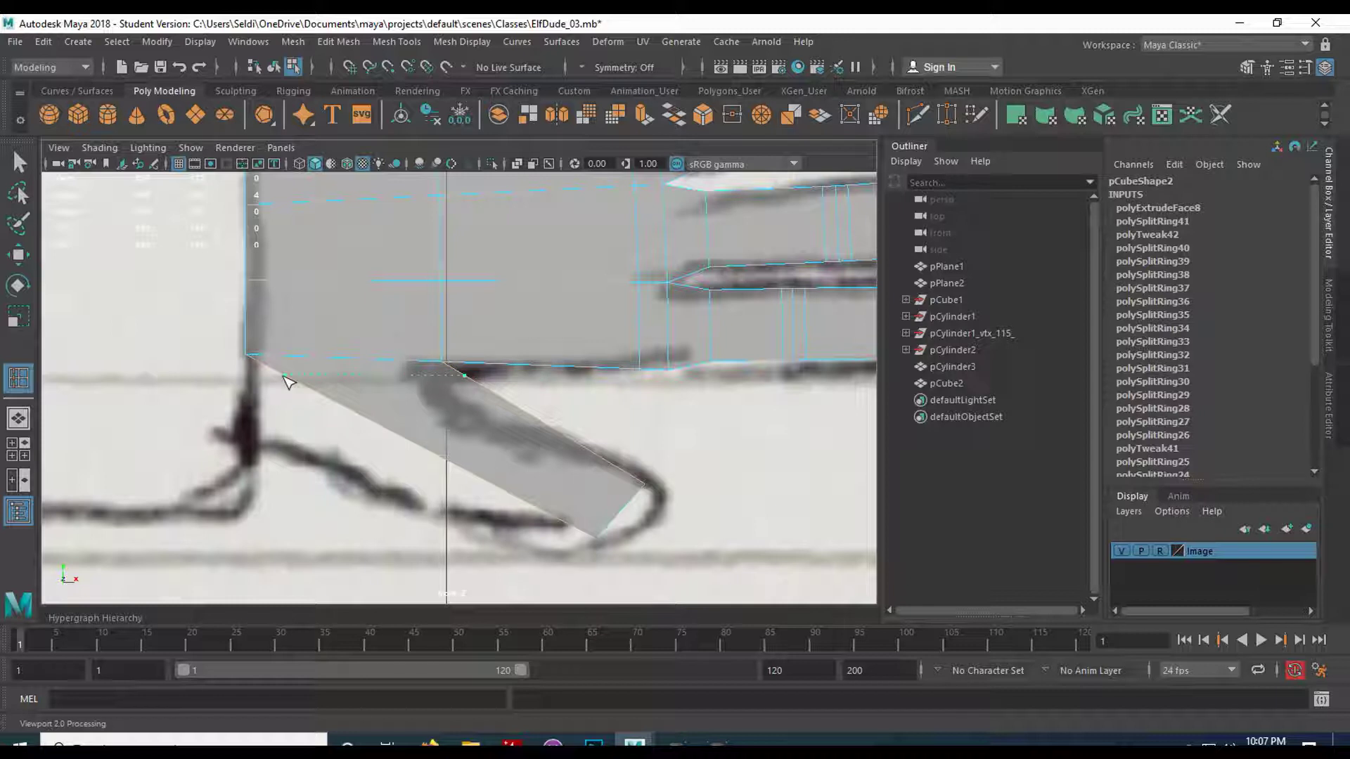
{"action": "left_click", "coordinate": [288, 382]}
{"action": "key", "text": "r"}
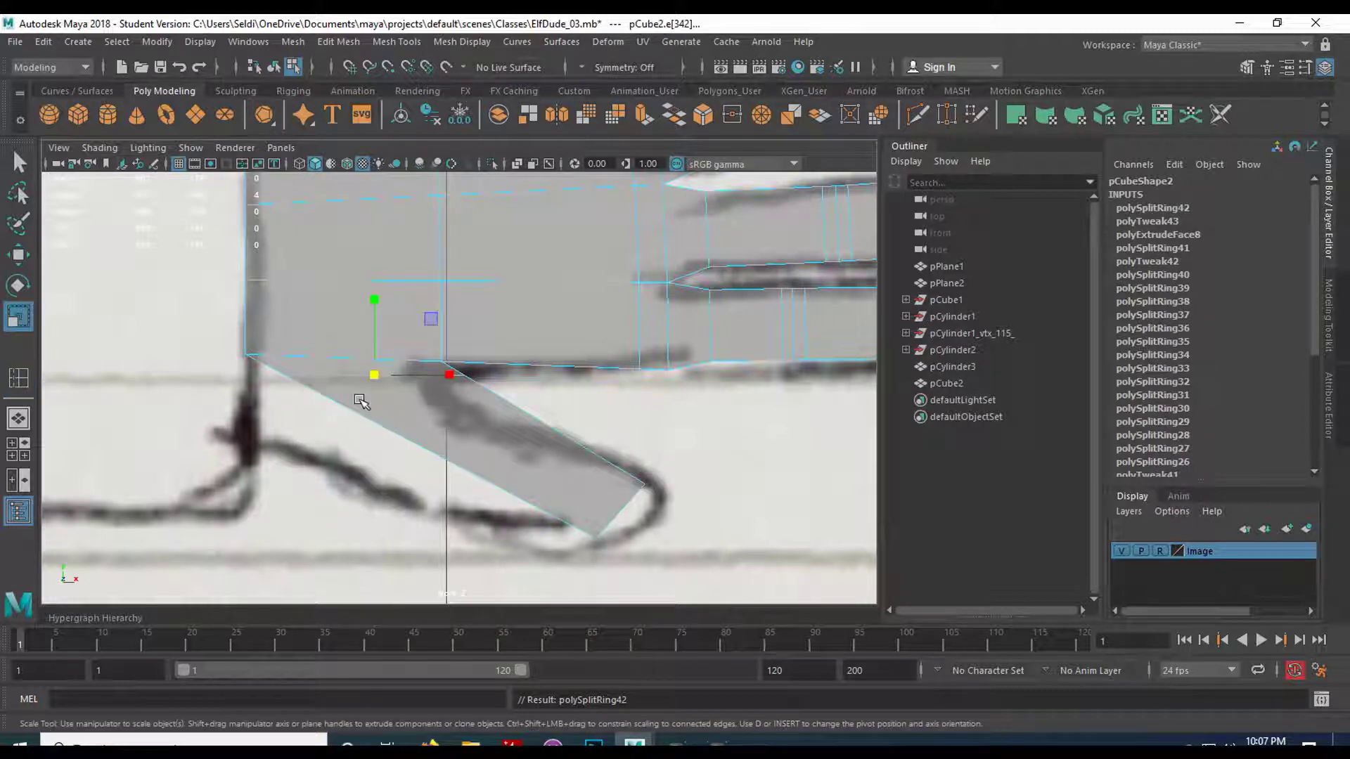
{"action": "left_click_drag", "start_coordinate": [378, 380], "coordinate": [429, 381]}
{"action": "key", "text": "w"}
{"action": "left_click_drag", "start_coordinate": [360, 299], "coordinate": [365, 319]}
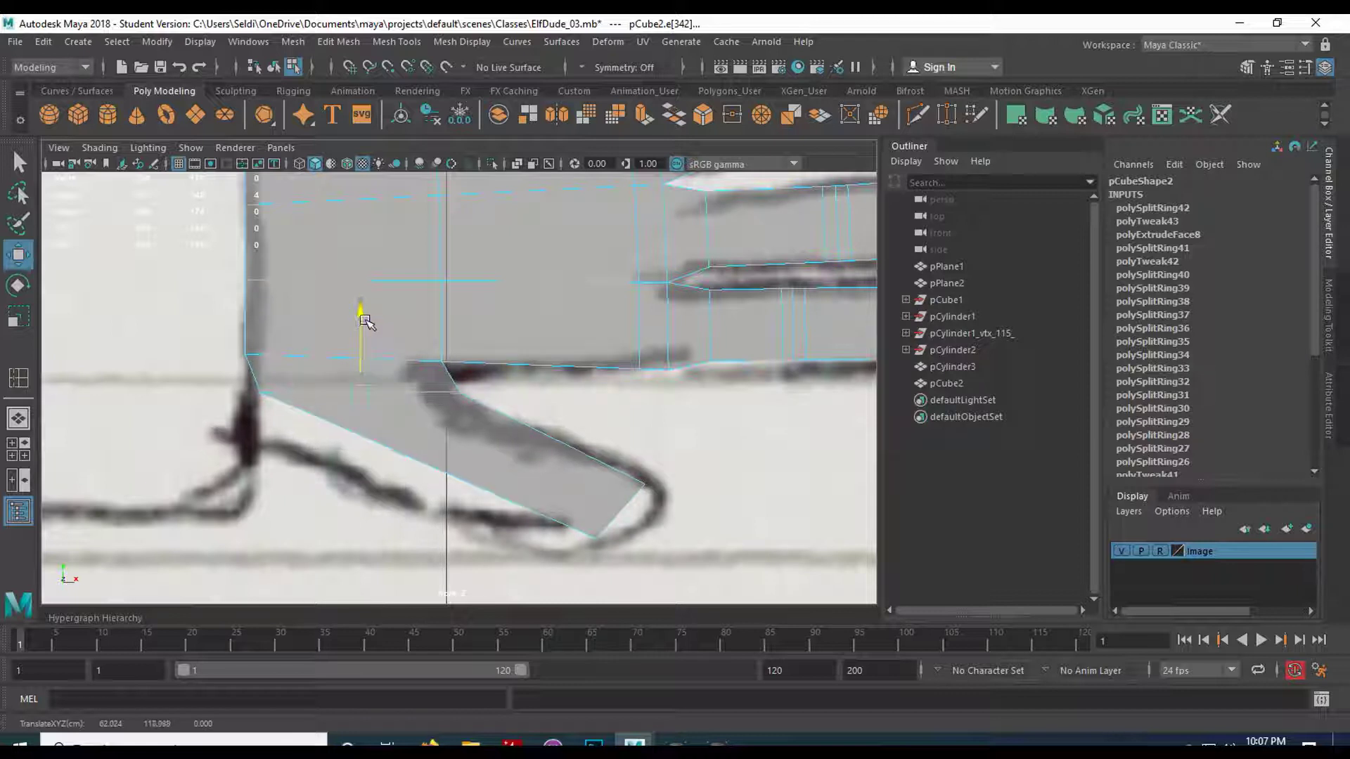
Insert an edge loop across the middle of the thumb and switch the mesh to vertex selection.
{"action": "left_click", "coordinate": [446, 450]}
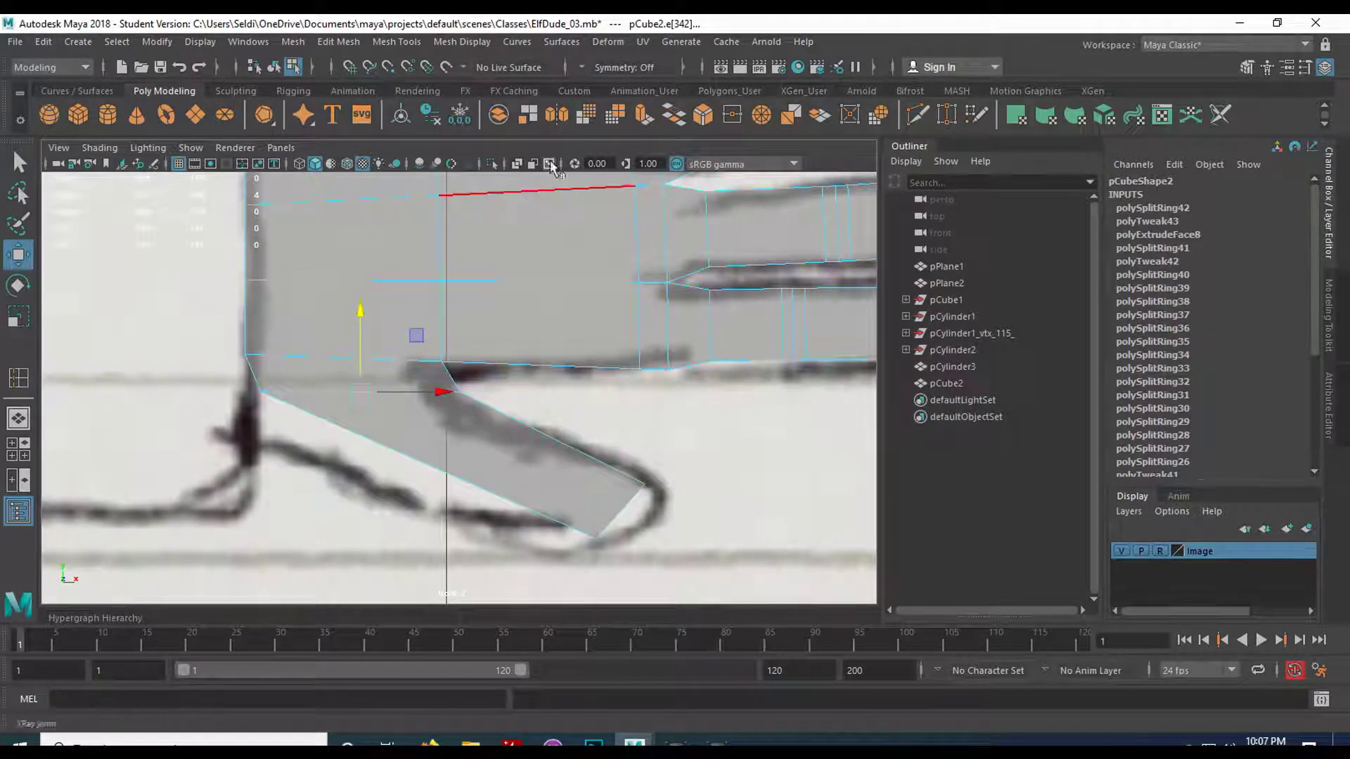
{"action": "key", "text": "g"}
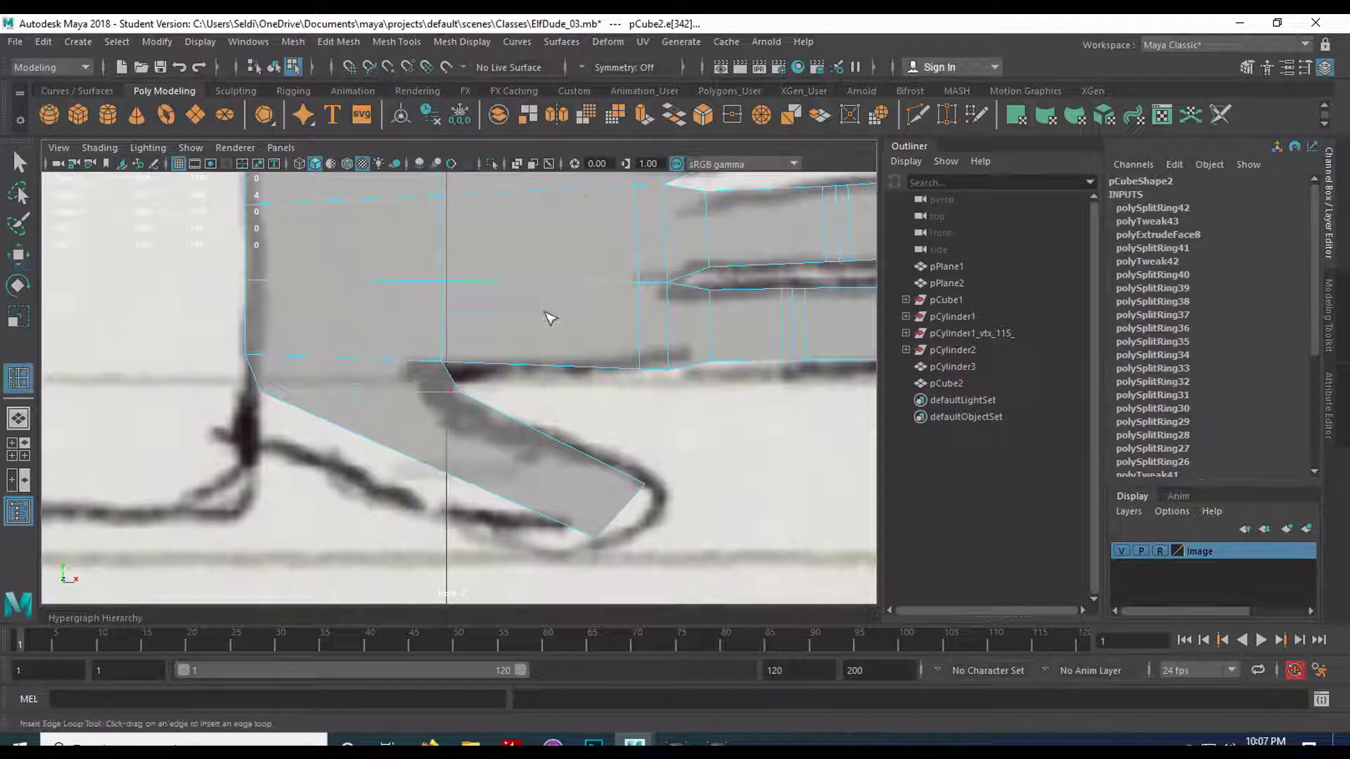
{"action": "left_click", "coordinate": [418, 464]}
{"action": "key", "text": "q"}
{"action": "right_click_drag", "start_coordinate": [470, 464], "coordinate": [393, 268]}
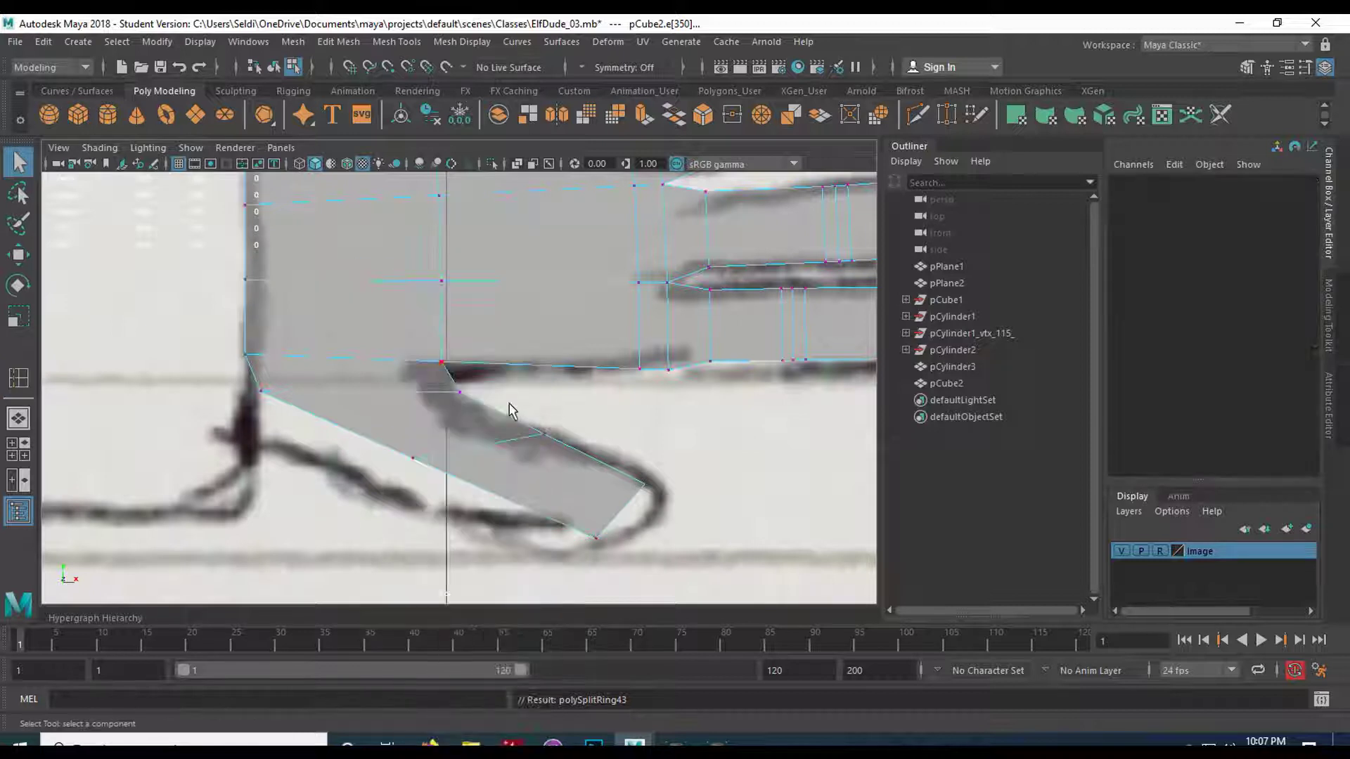
Move the middle loop's inner and outer vertices, the outer base vertex and the lower tip vertex toward the drawn thumb outline.
{"action": "left_click", "coordinate": [544, 434]}
{"action": "key", "text": "w"}
{"action": "left_click_drag", "start_coordinate": [543, 435], "coordinate": [485, 423]}
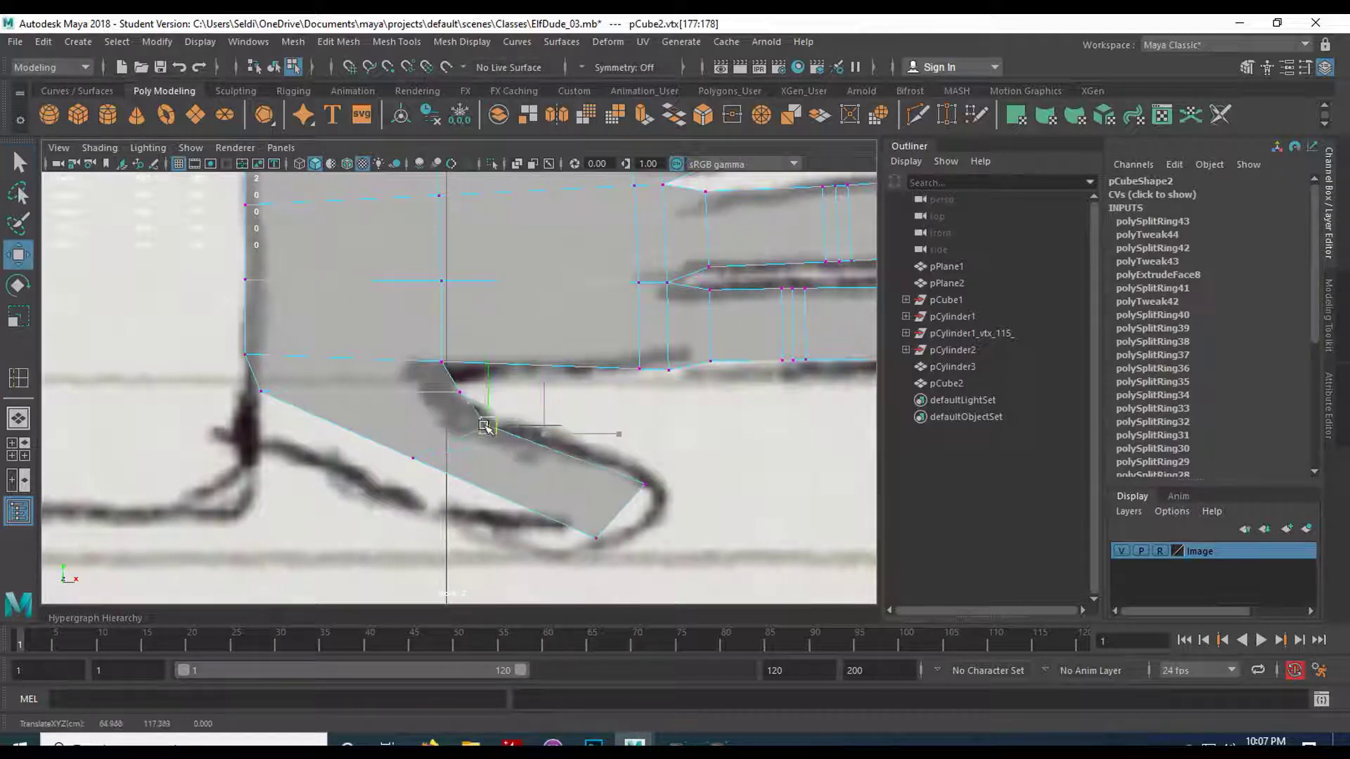
{"action": "left_click", "coordinate": [412, 458]}
{"action": "left_click_drag", "start_coordinate": [413, 458], "coordinate": [390, 499]}
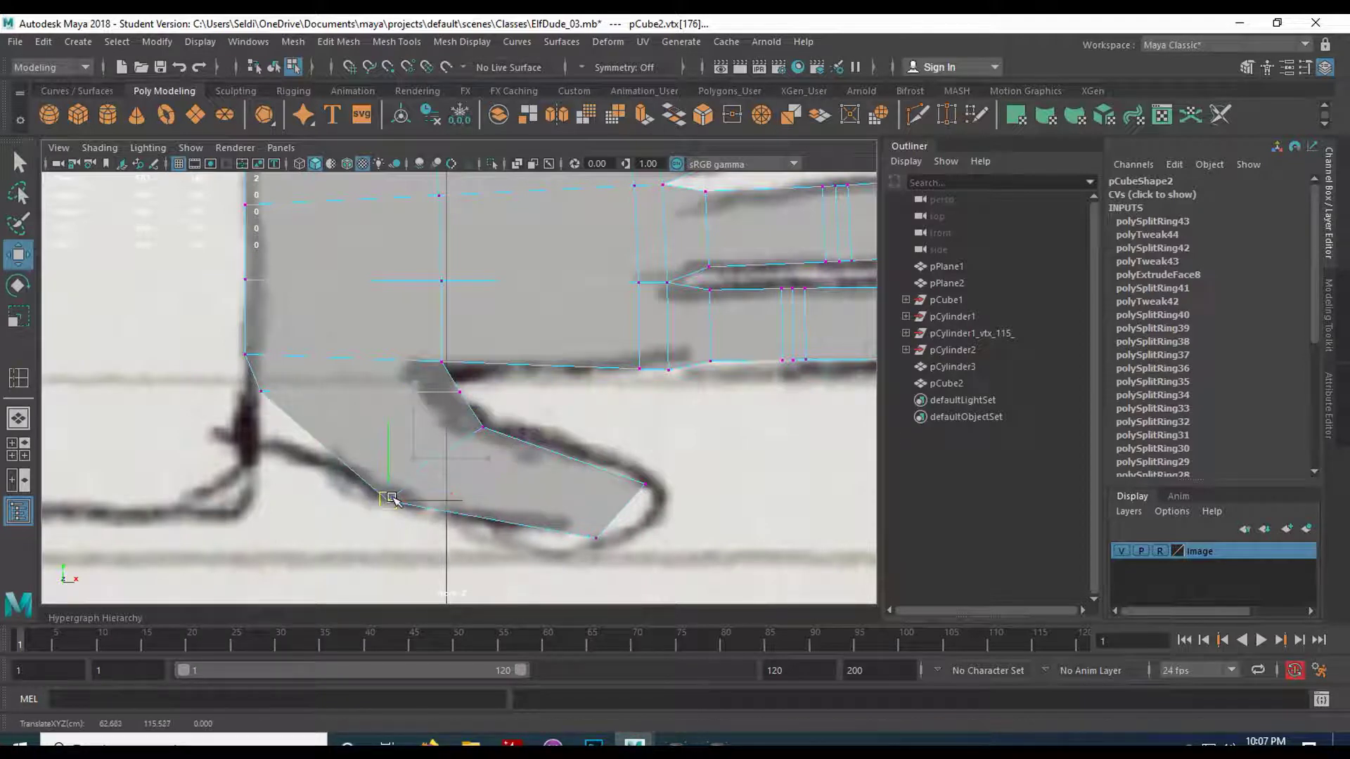
{"action": "left_click_drag", "start_coordinate": [251, 384], "coordinate": [274, 407]}
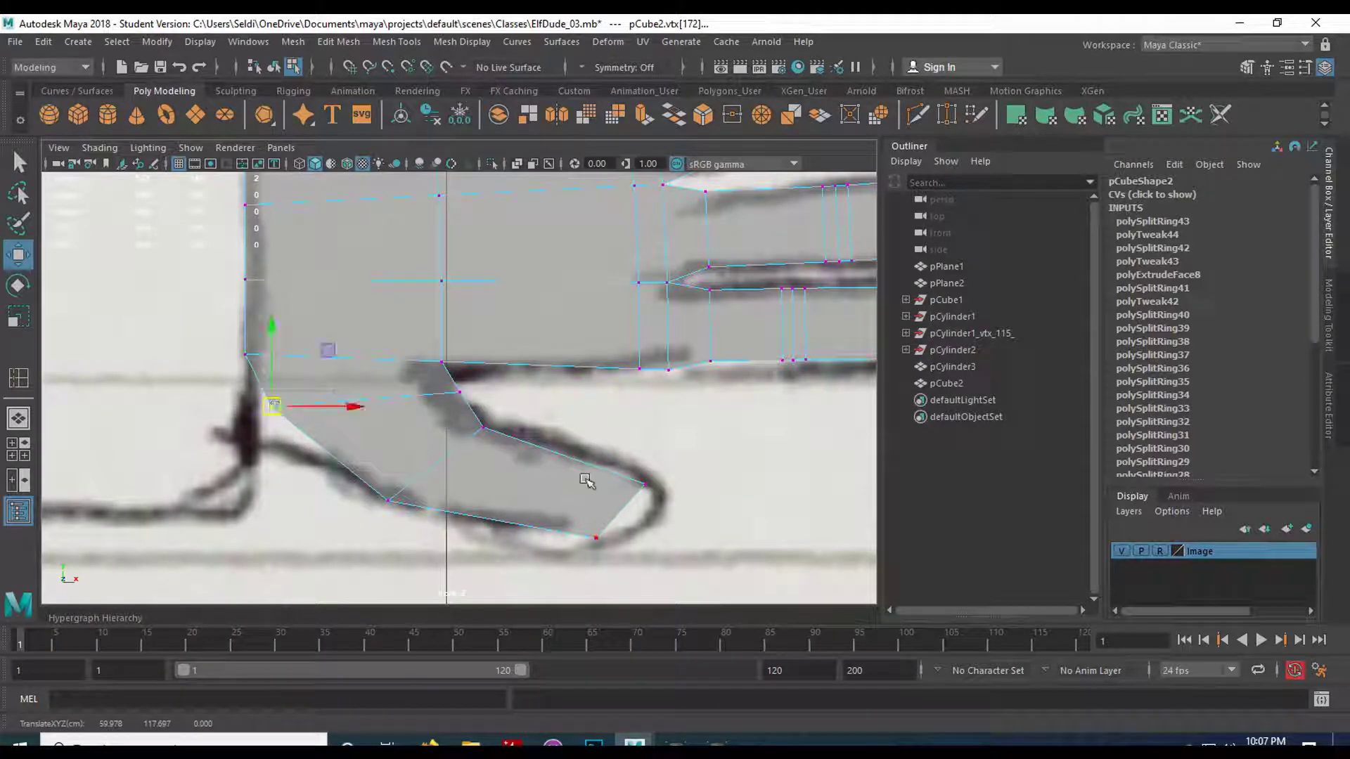
{"action": "left_click_drag", "start_coordinate": [546, 505], "coordinate": [605, 542]}
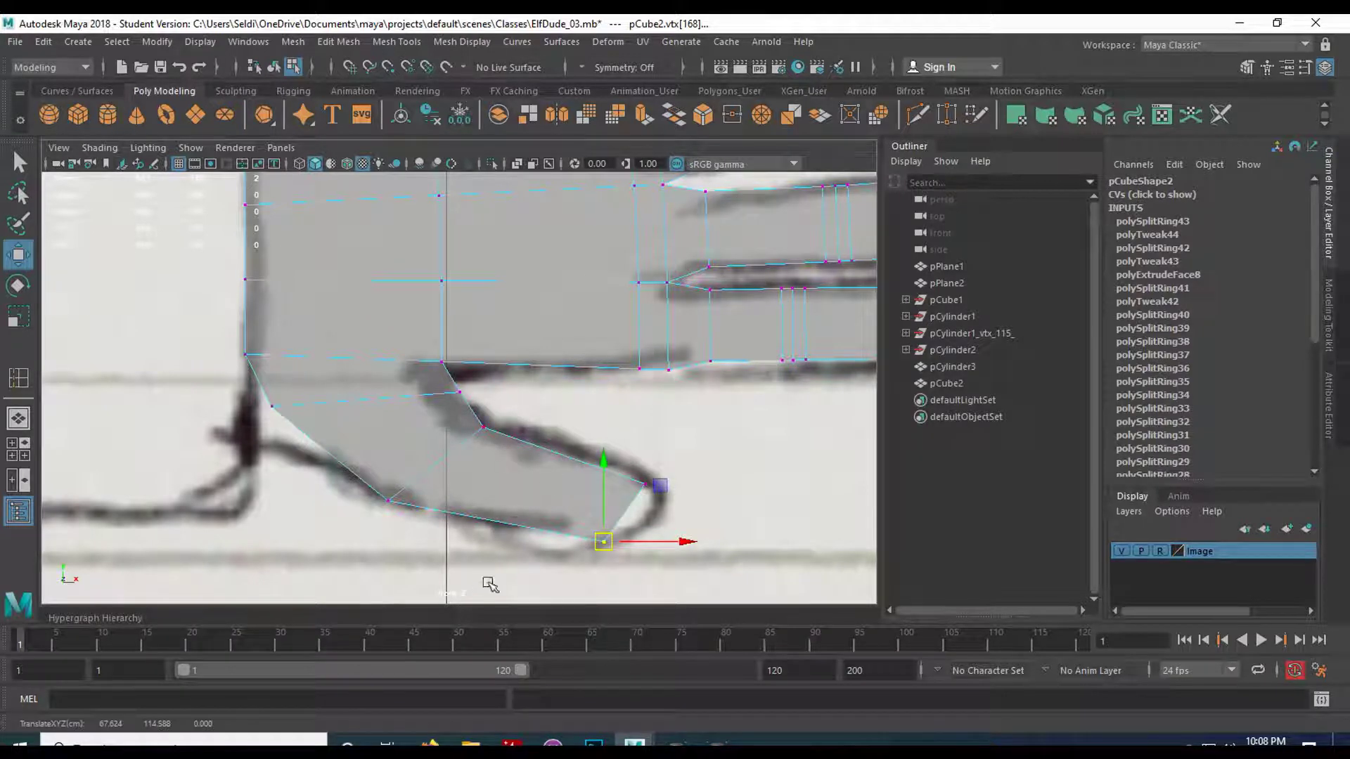
Insert an edge loop between the thumb's bend and tip, and adjust the joint, tip and outer bend vertices to the drawing.
{"action": "key", "text": "g"}
{"action": "left_click", "coordinate": [557, 456]}
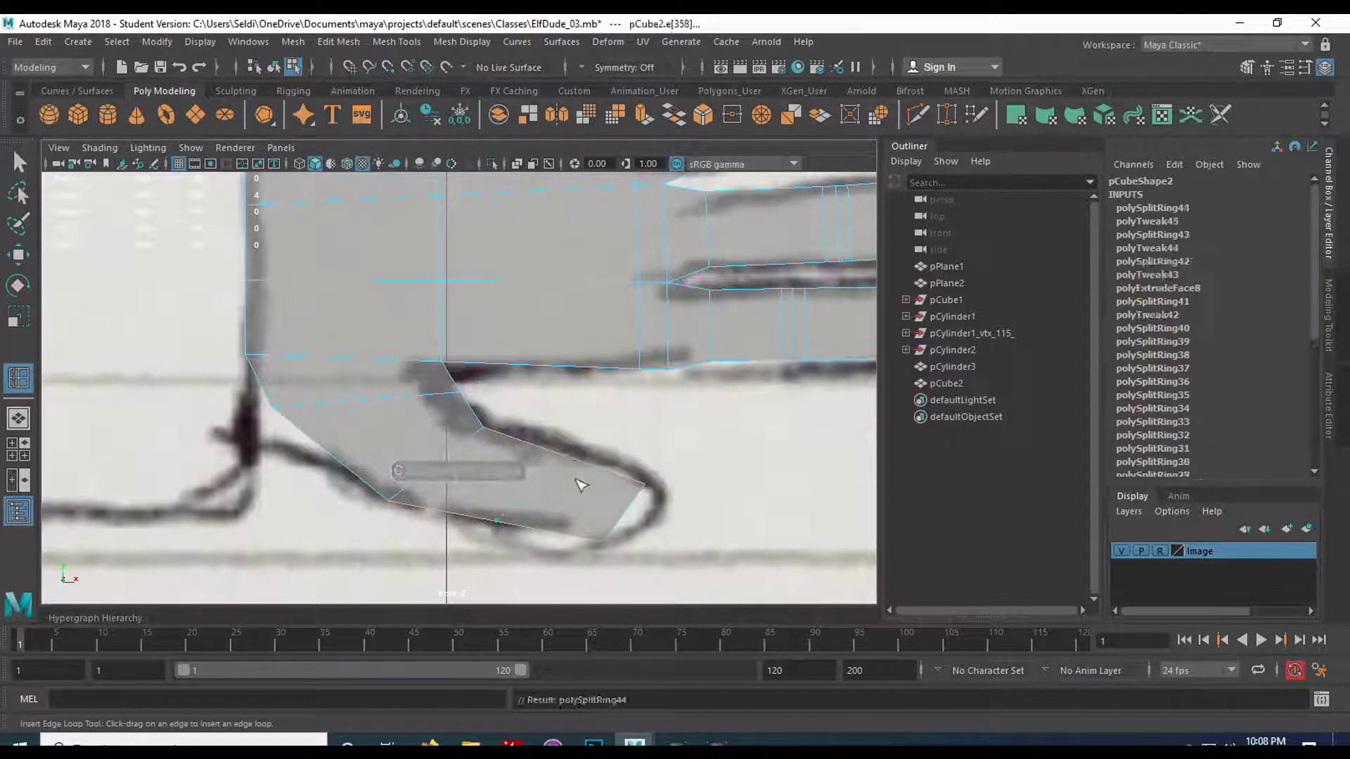
{"action": "key", "text": "q"}
{"action": "right_click_drag", "start_coordinate": [577, 486], "coordinate": [501, 268]}
{"action": "mouse_move", "coordinate": [538, 429]}
{"action": "left_mouse_down"}
{"action": "mouse_move", "coordinate": [590, 494]}
{"action": "mouse_move", "coordinate": [552, 450]}
{"action": "left_mouse_up"}
{"action": "key", "text": "w"}
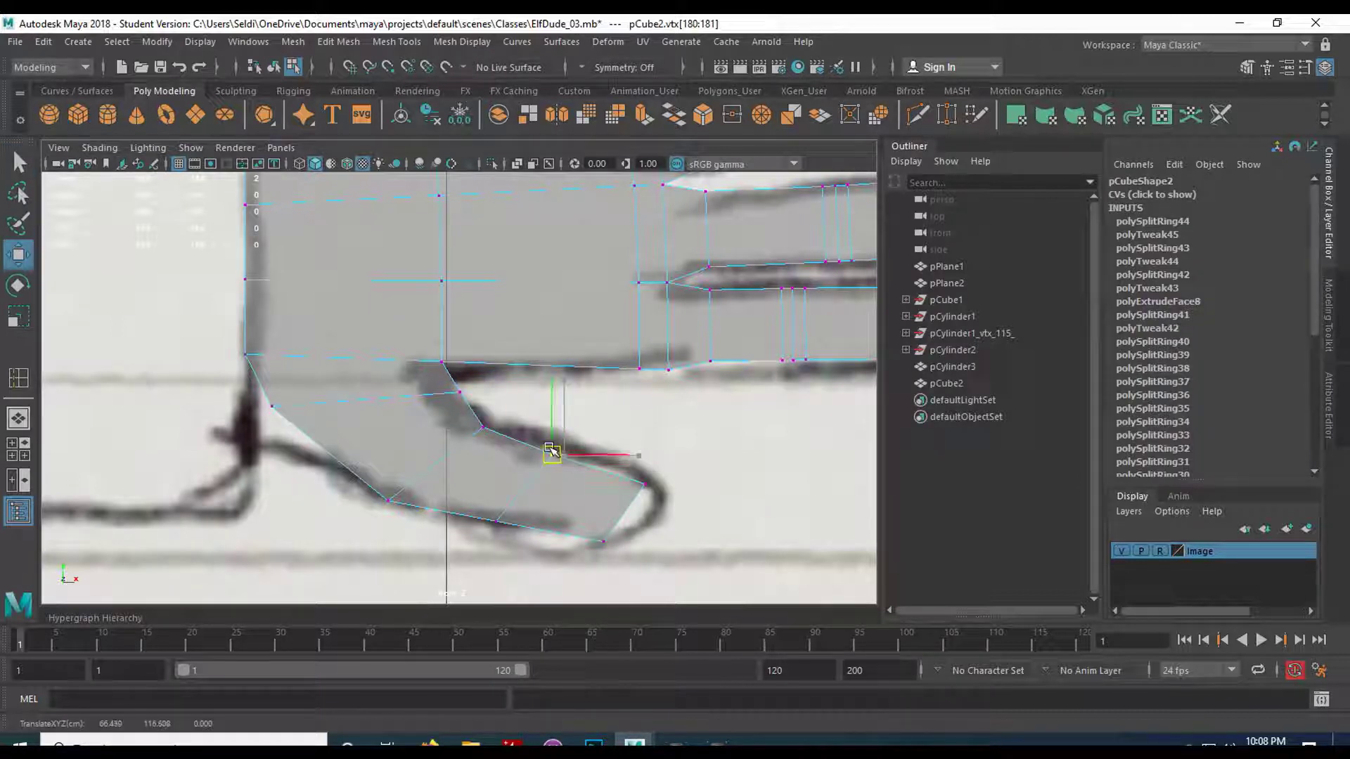
{"action": "left_click_drag", "start_coordinate": [473, 502], "coordinate": [613, 544]}
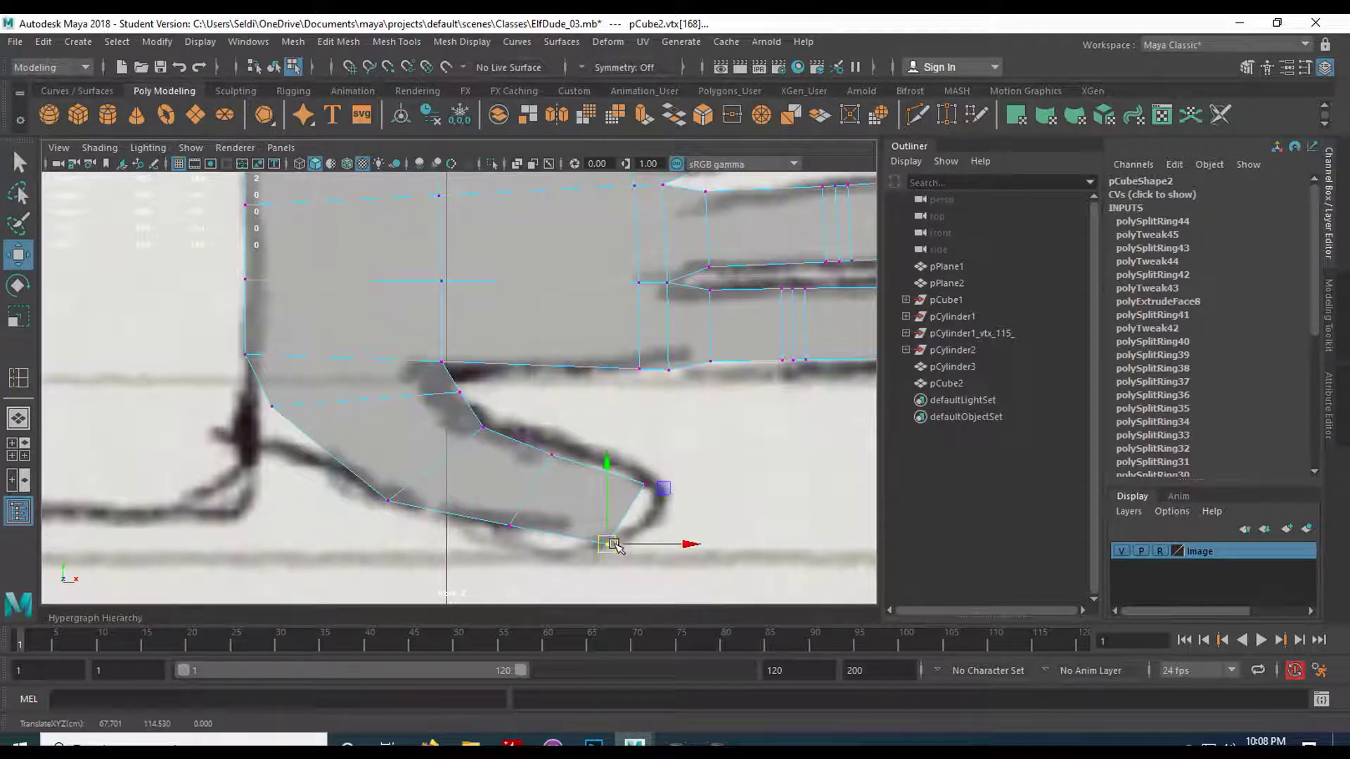
{"action": "left_click", "coordinate": [390, 500]}
{"action": "left_click_drag", "start_coordinate": [393, 500], "coordinate": [399, 488]}
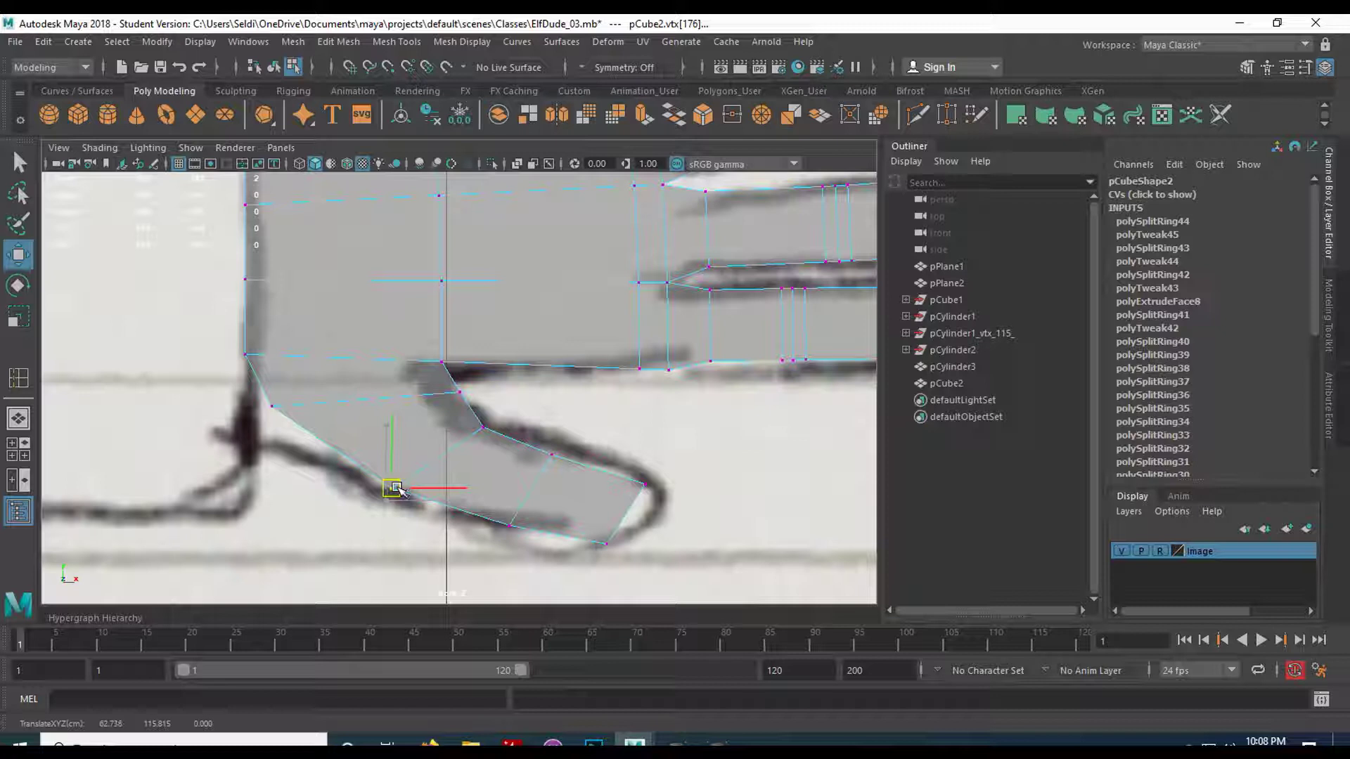
Insert a supporting edge loop at the thumb's base and one on each side of the bend loop and the outer joint loop.
{"action": "key", "text": "y"}
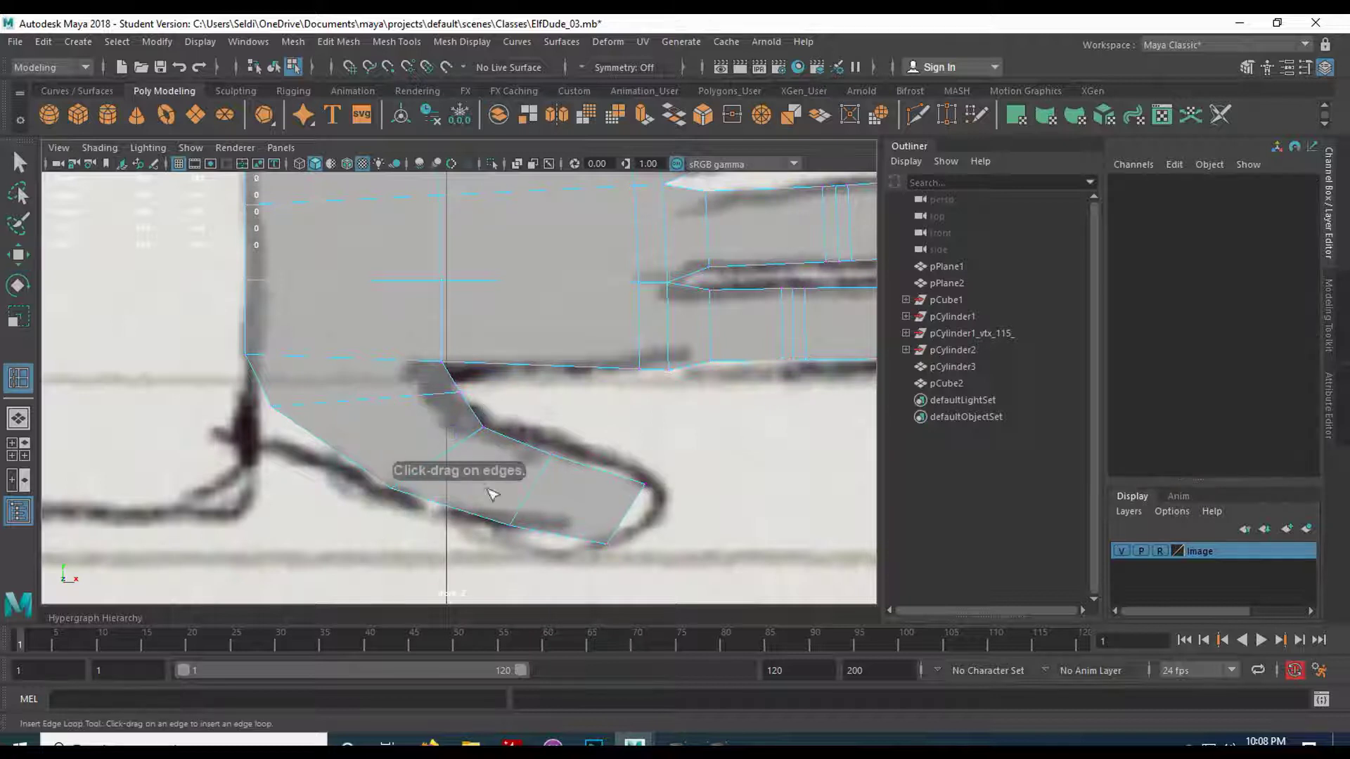
{"action": "left_click", "coordinate": [274, 403]}
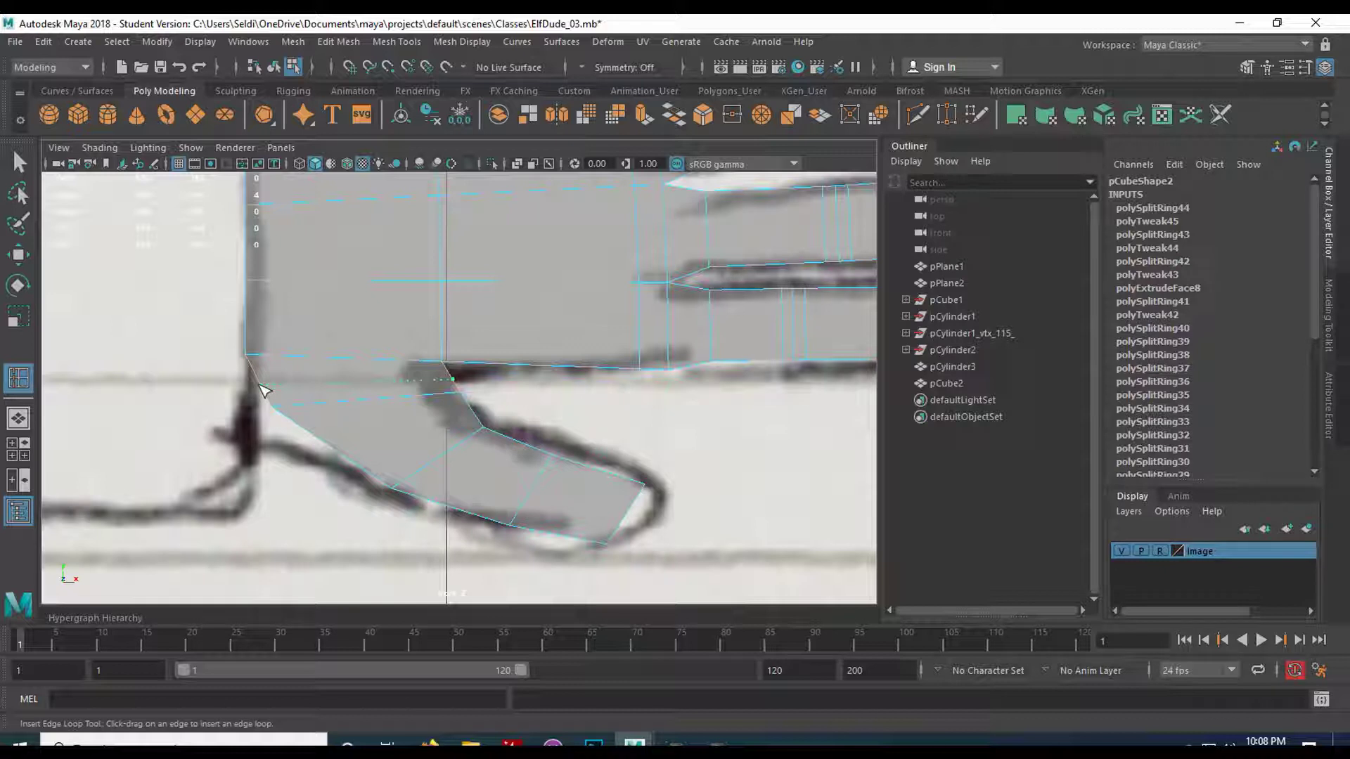
{"action": "left_click_drag", "start_coordinate": [264, 390], "coordinate": [266, 391]}
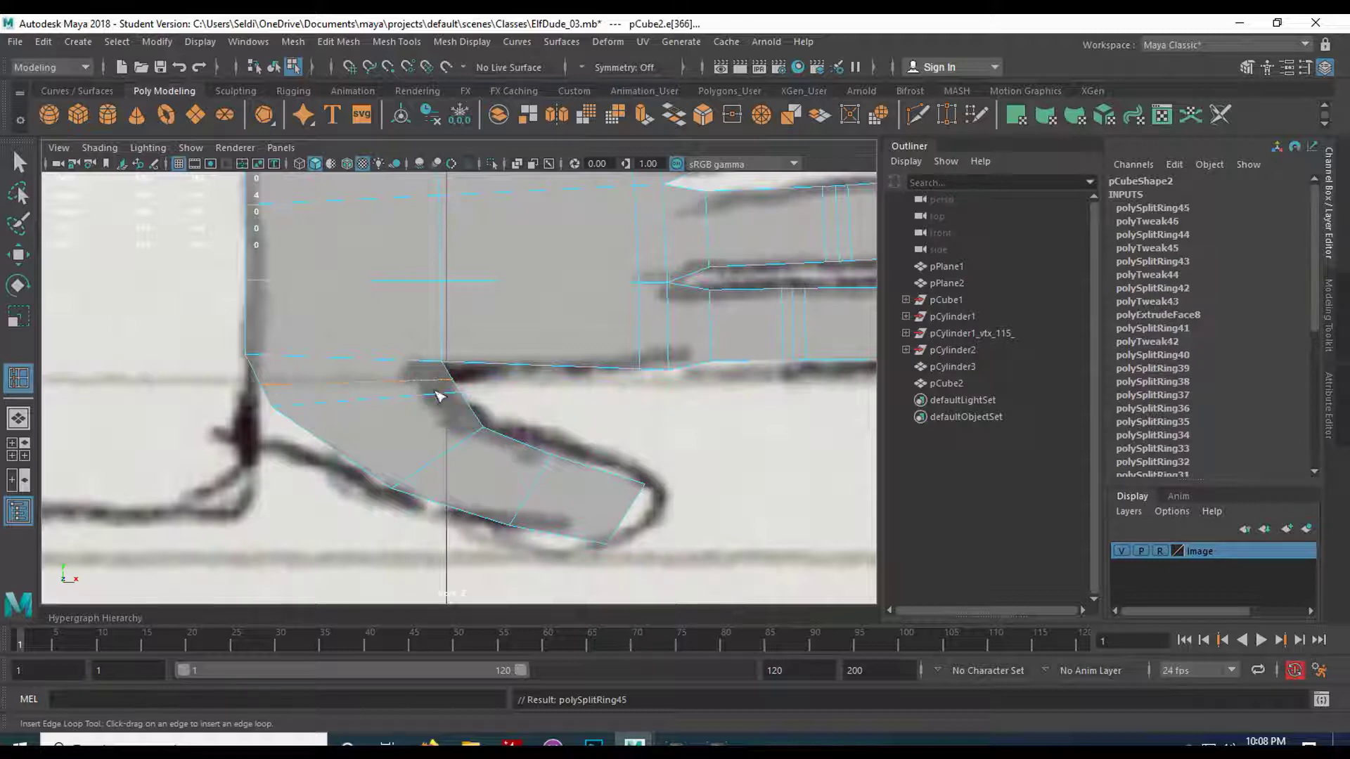
{"action": "left_click", "coordinate": [496, 437]}
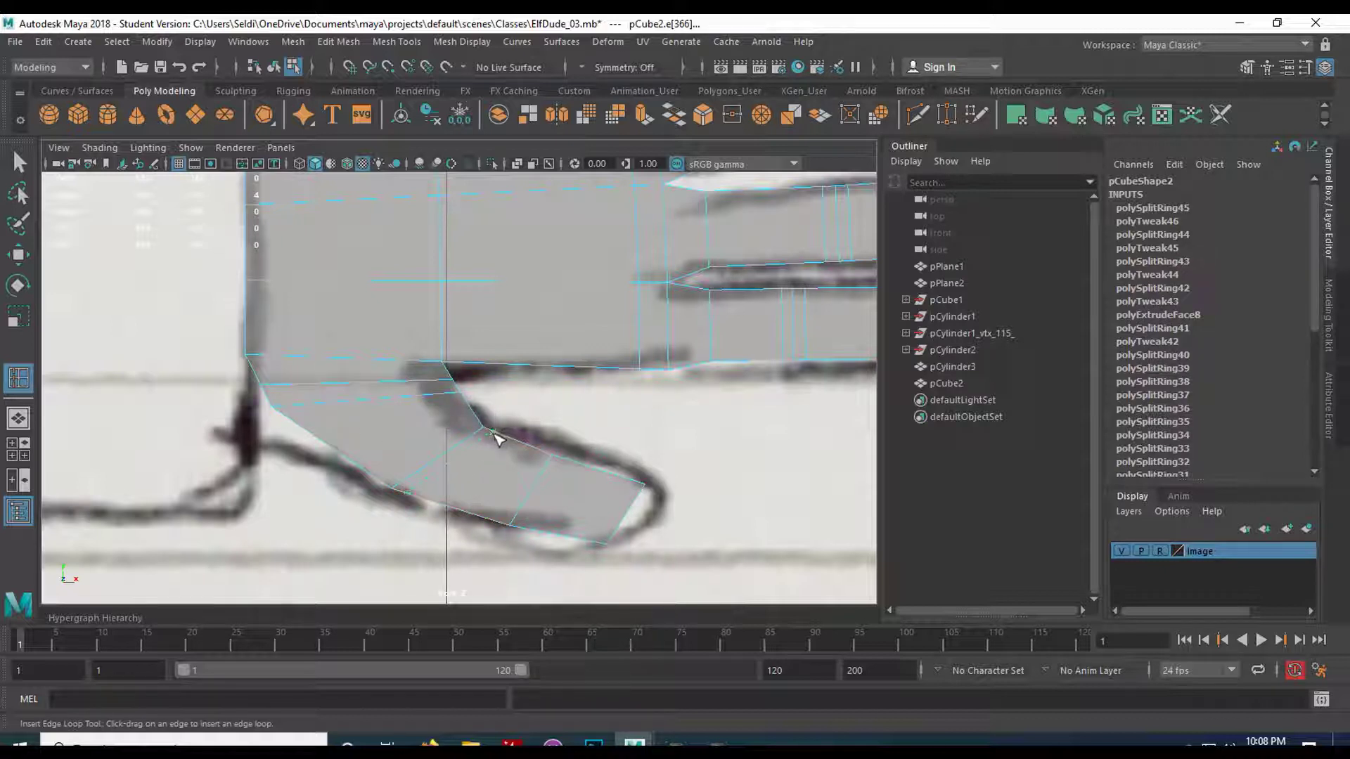
{"action": "left_click", "coordinate": [496, 436]}
{"action": "left_click_drag", "start_coordinate": [483, 423], "coordinate": [482, 422]}
{"action": "left_click_drag", "start_coordinate": [550, 462], "coordinate": [569, 464]}
{"action": "key", "text": "q"}
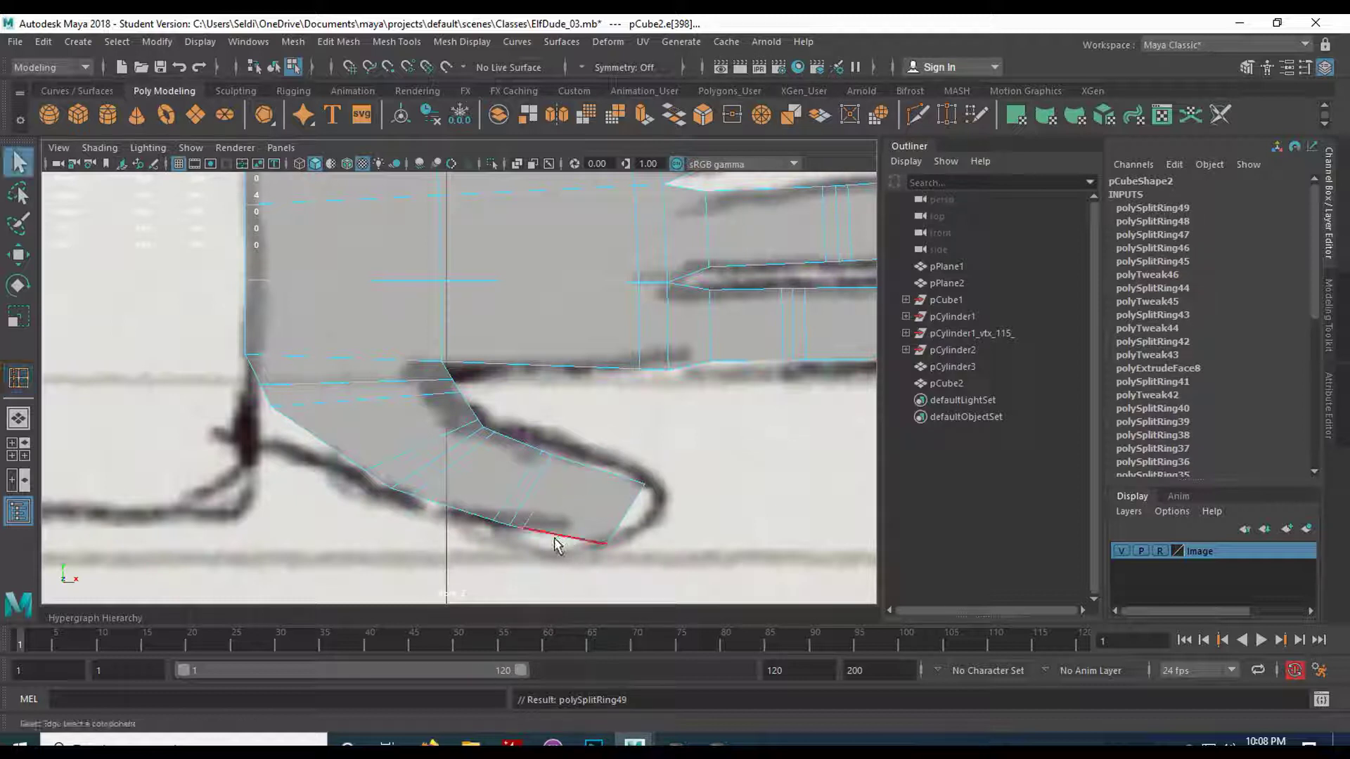
Move the outer vertices of the bend's wrist-side loop onto the drawn outline and scale the thumb's tip vertices.
{"action": "right_click_drag", "start_coordinate": [518, 512], "coordinate": [443, 268]}
{"action": "left_click_drag", "start_coordinate": [345, 453], "coordinate": [377, 478]}
{"action": "key", "text": "w"}
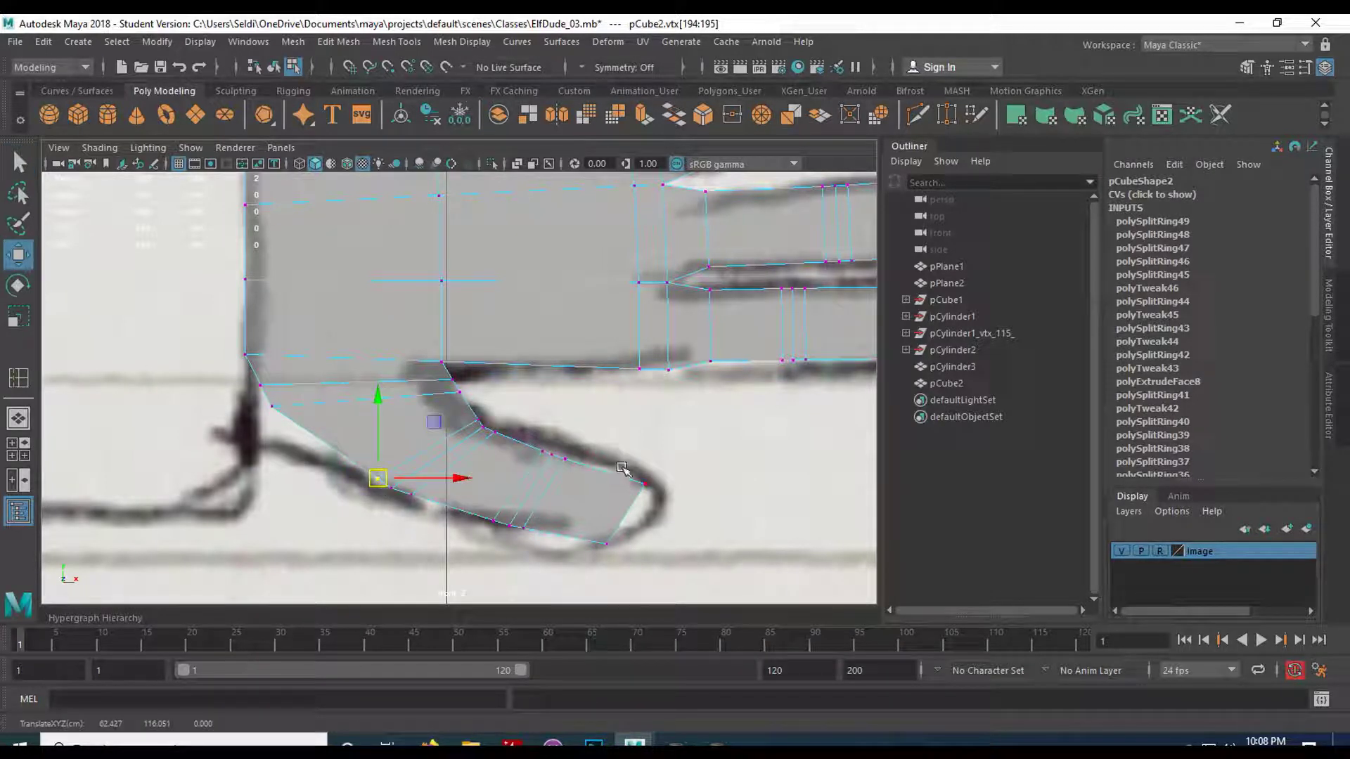
{"action": "left_click_drag", "start_coordinate": [665, 512], "coordinate": [624, 471]}
{"action": "left_click_drag", "start_coordinate": [588, 523], "coordinate": [647, 588], "text": "shift"}
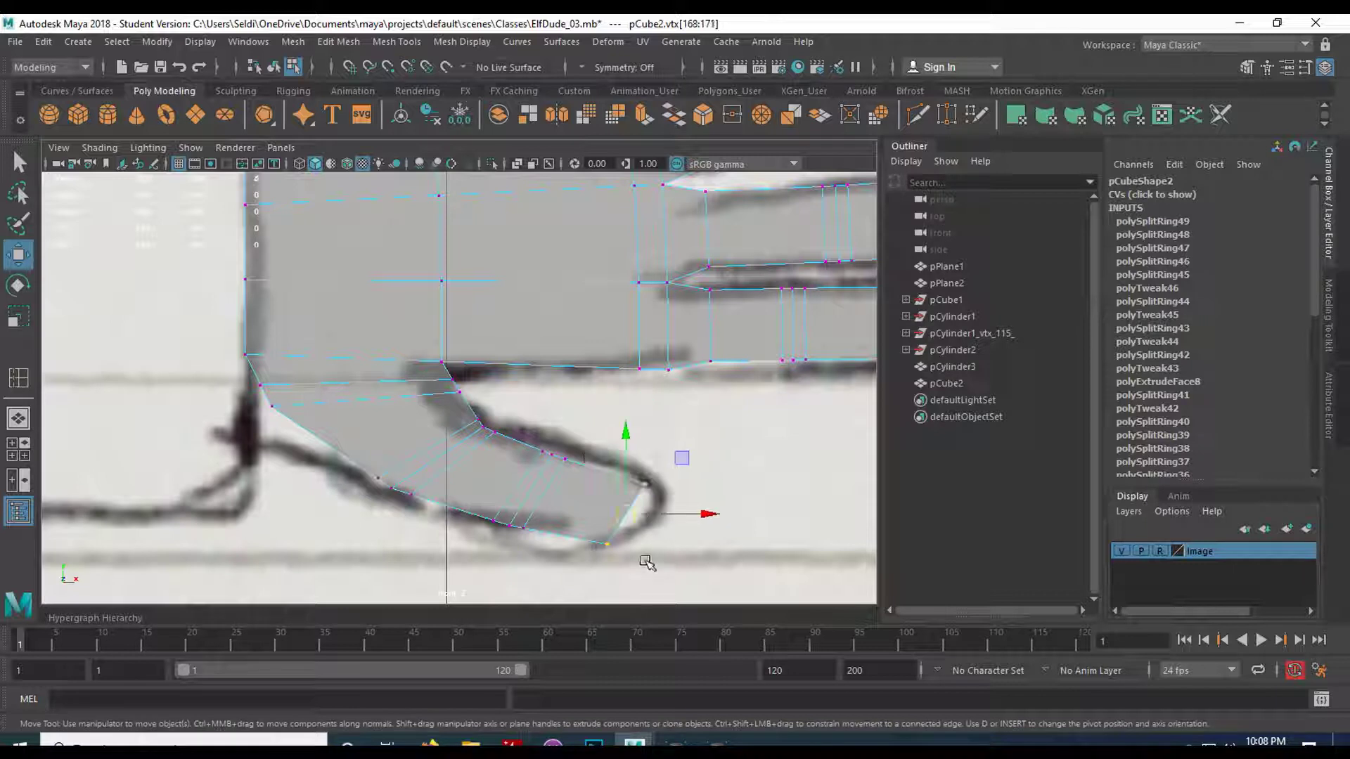
{"action": "key", "text": "r"}
{"action": "left_click_drag", "start_coordinate": [626, 514], "coordinate": [613, 511]}
{"action": "scroll", "coordinate": [507, 450], "scroll_direction": "down", "scroll_amount": 2}
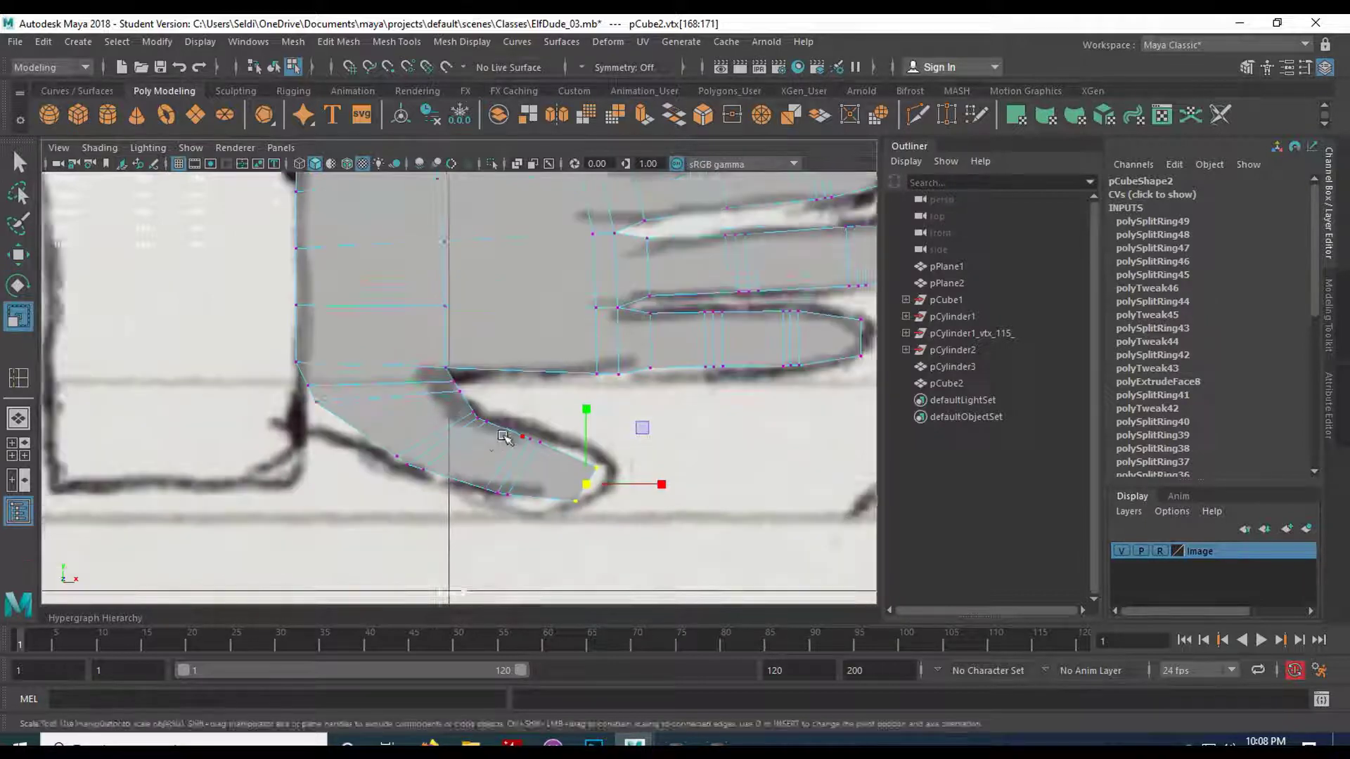
{"action": "middle_click_drag", "start_coordinate": [512, 437], "coordinate": [470, 461], "text": "alt"}
{"action": "left_click_drag", "start_coordinate": [452, 448], "coordinate": [518, 559]}
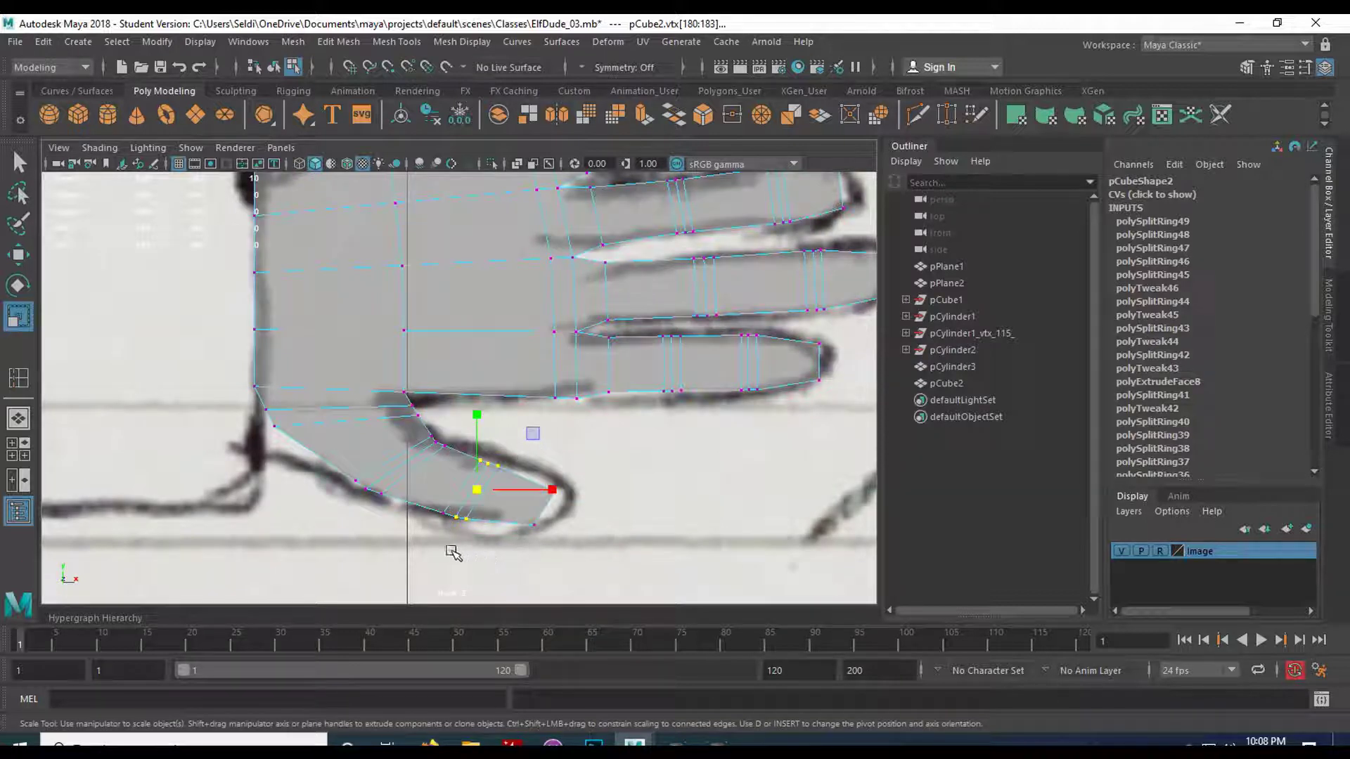
{"action": "left_click", "coordinate": [409, 551]}
{"action": "left_click_drag", "start_coordinate": [426, 499], "coordinate": [485, 566], "text": "shift"}
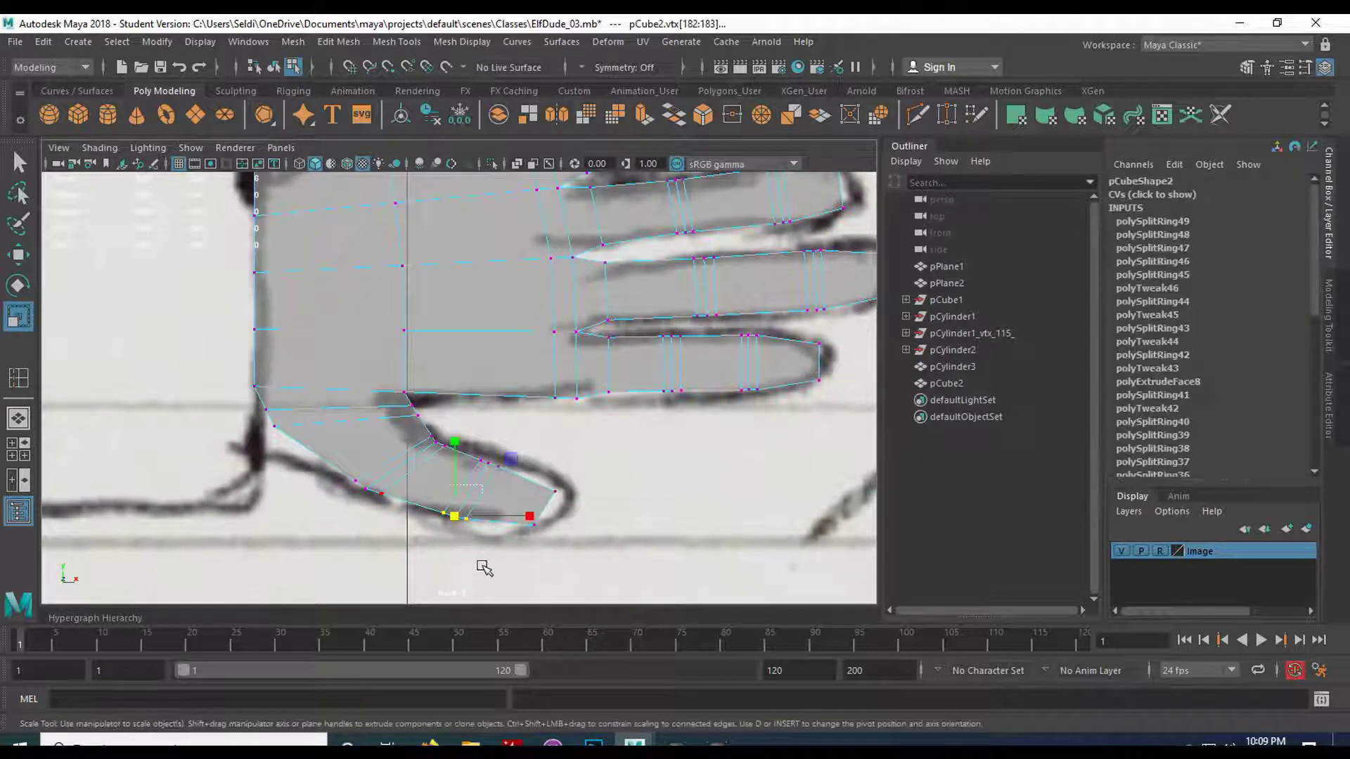
{"action": "left_click_drag", "start_coordinate": [462, 445], "coordinate": [484, 458], "text": "shift"}
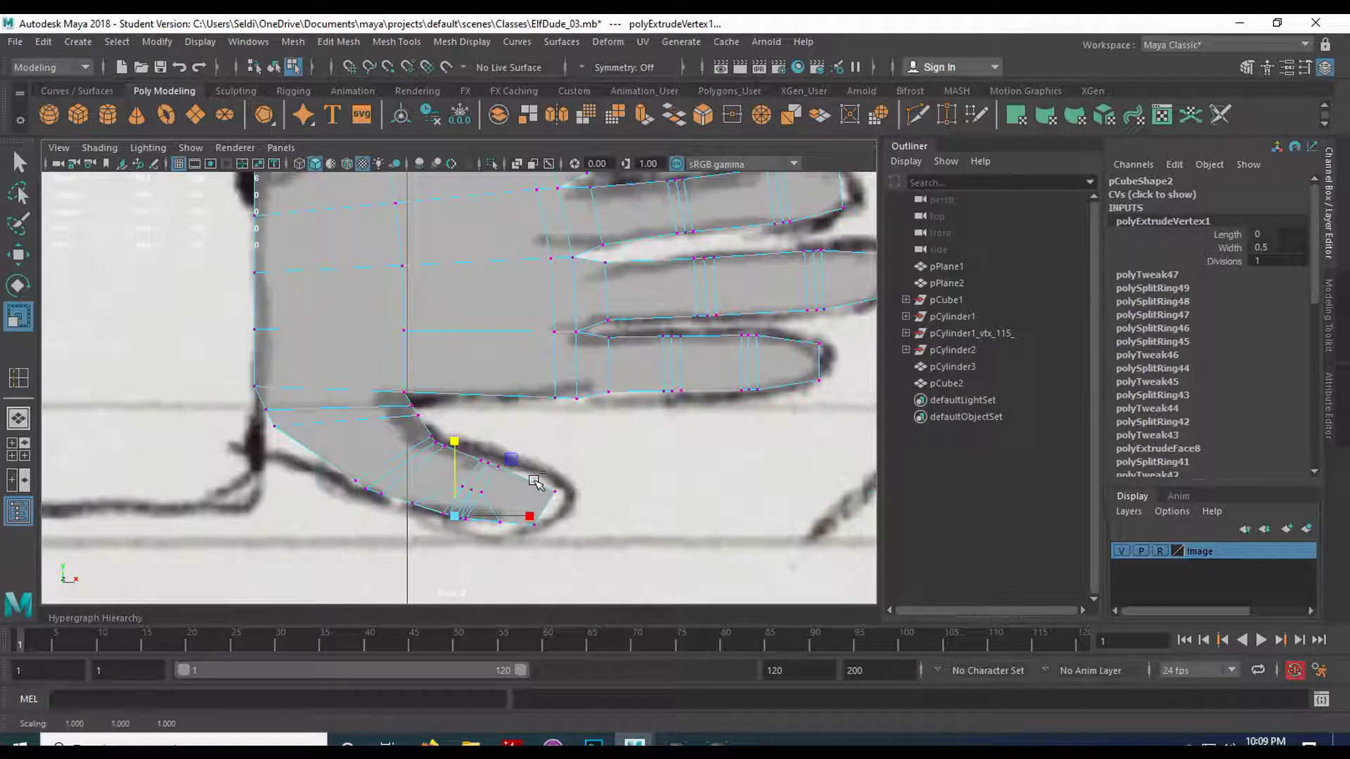
{"action": "key", "text": "ctrl+z"}
{"action": "key", "text": "q"}
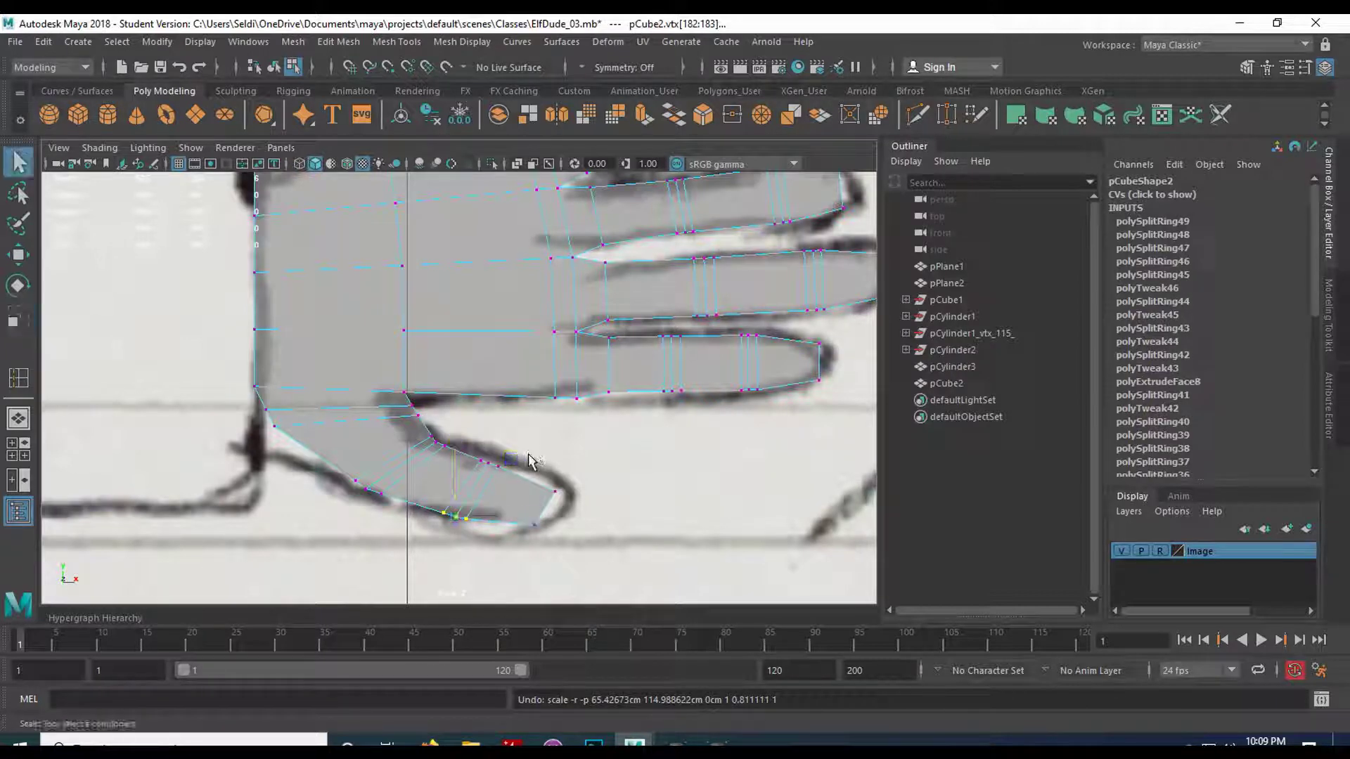
Scale the three edge loops at the thumb's outer joint to spread them, and adjust the vertices of the loops at the bend.
{"action": "left_click_drag", "start_coordinate": [457, 439], "coordinate": [485, 488]}
{"action": "key", "text": "r"}
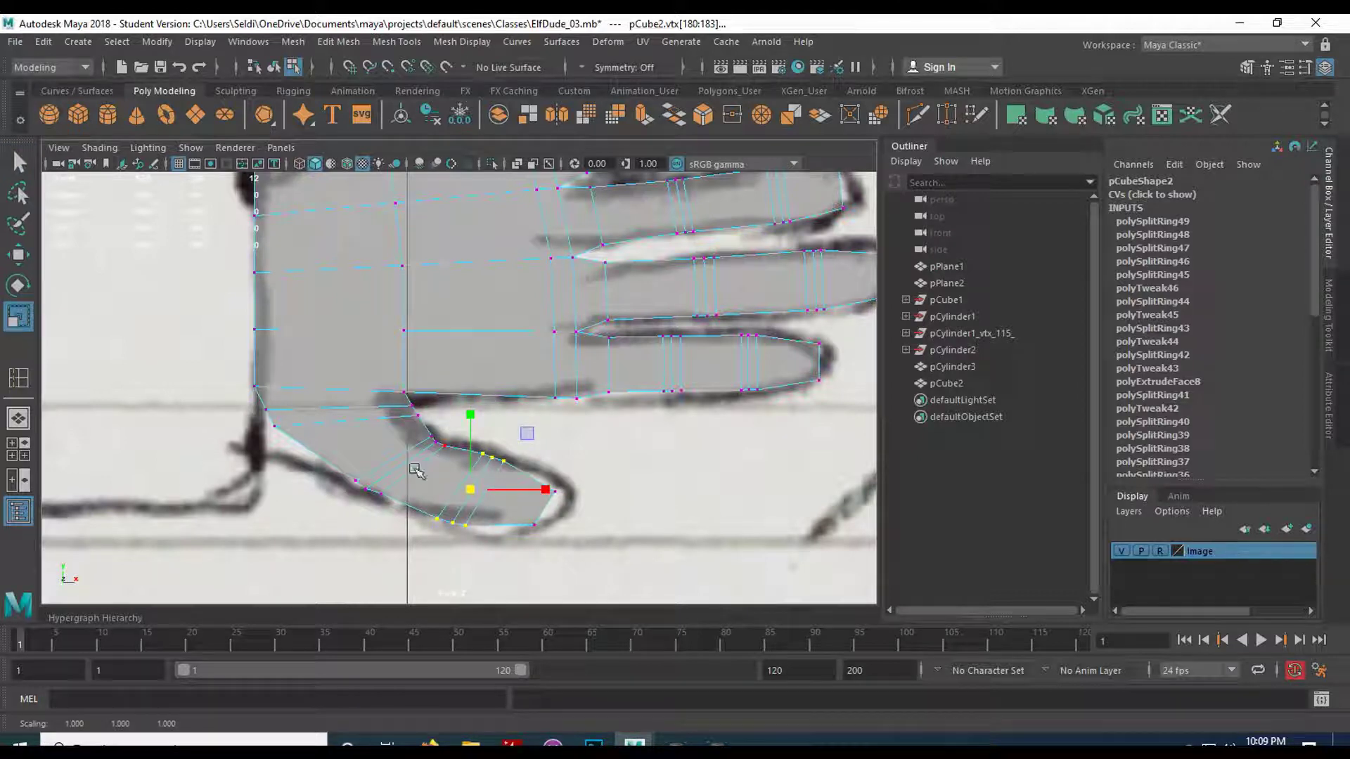
{"action": "left_click", "coordinate": [360, 484]}
{"action": "left_click_drag", "start_coordinate": [360, 485], "coordinate": [410, 512]}
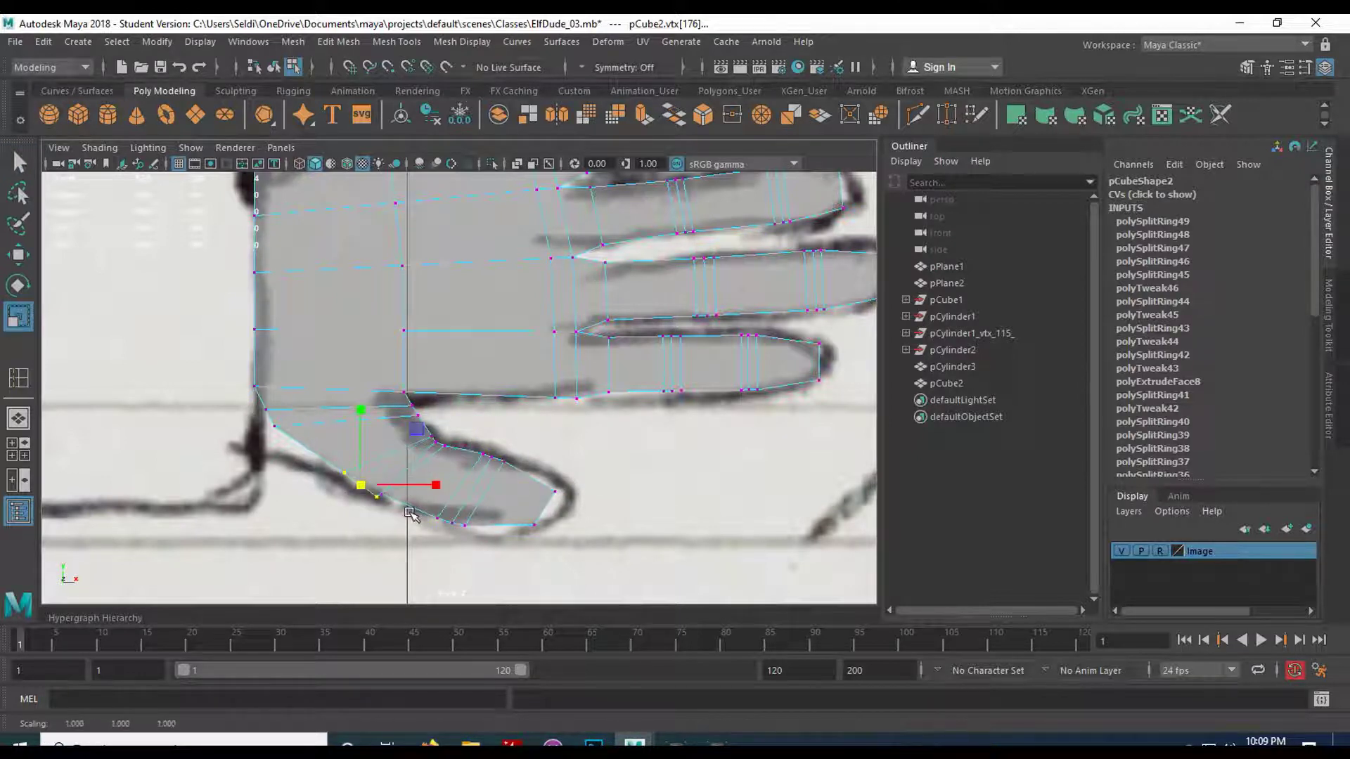
{"action": "left_click_drag", "start_coordinate": [333, 457], "coordinate": [409, 523]}
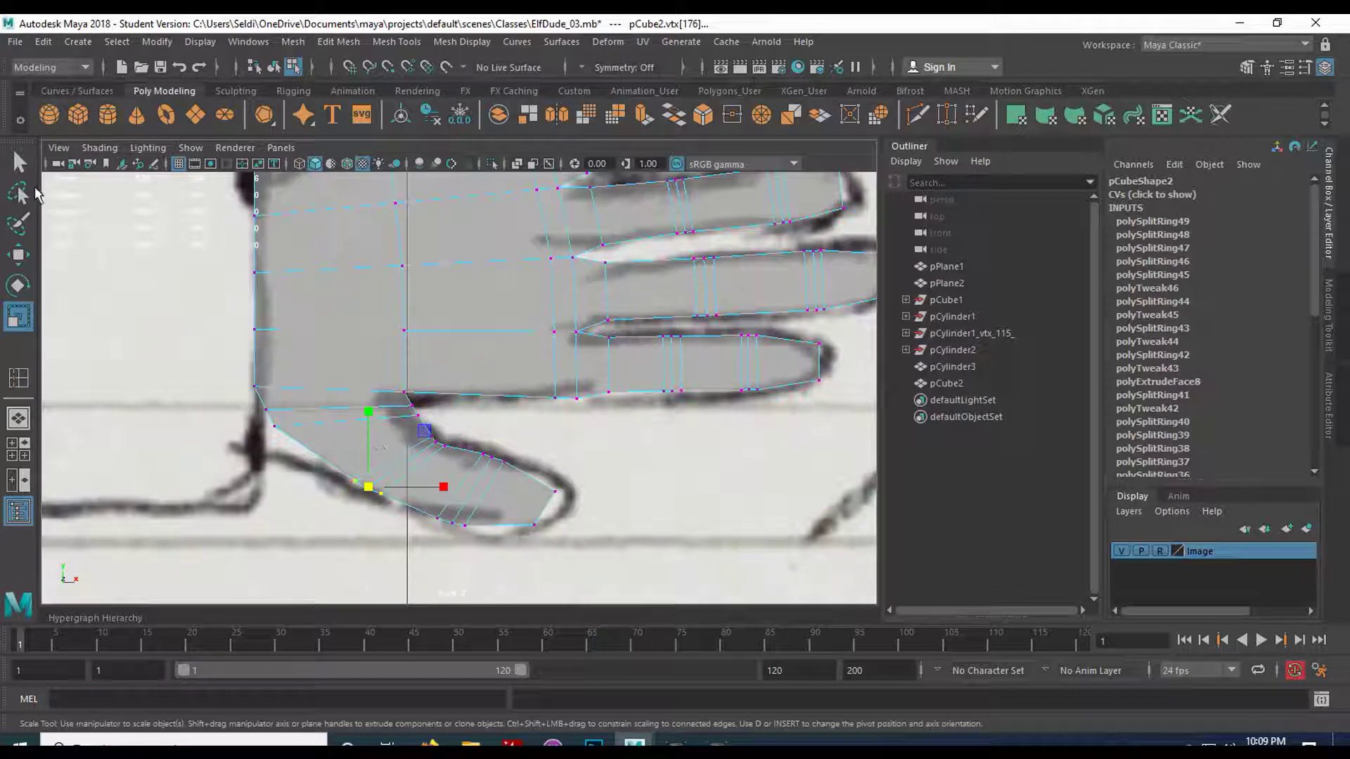
{"action": "left_click", "coordinate": [20, 163]}
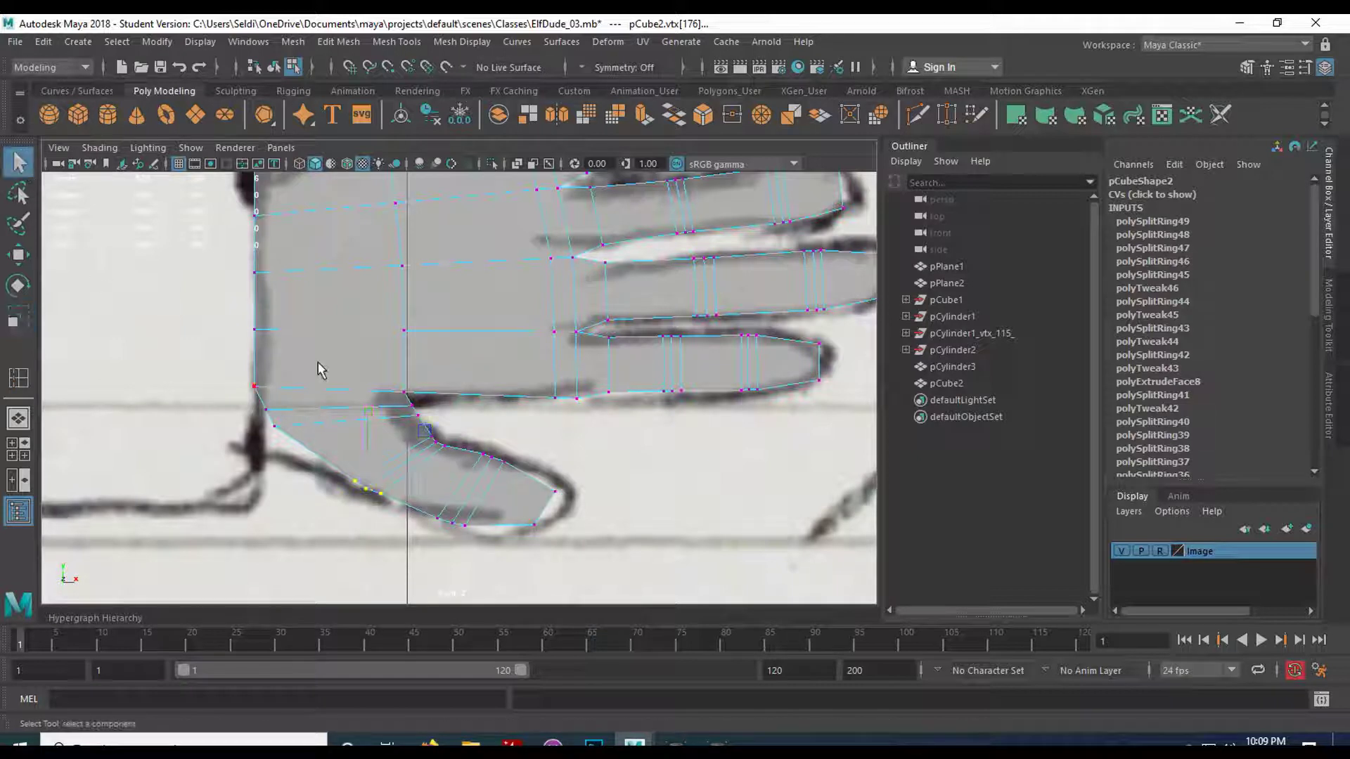
{"action": "left_click_drag", "start_coordinate": [408, 426], "coordinate": [404, 468], "text": "shift"}
{"action": "key", "text": "w"}
{"action": "key", "text": "r"}
{"action": "left_click", "coordinate": [251, 404]}
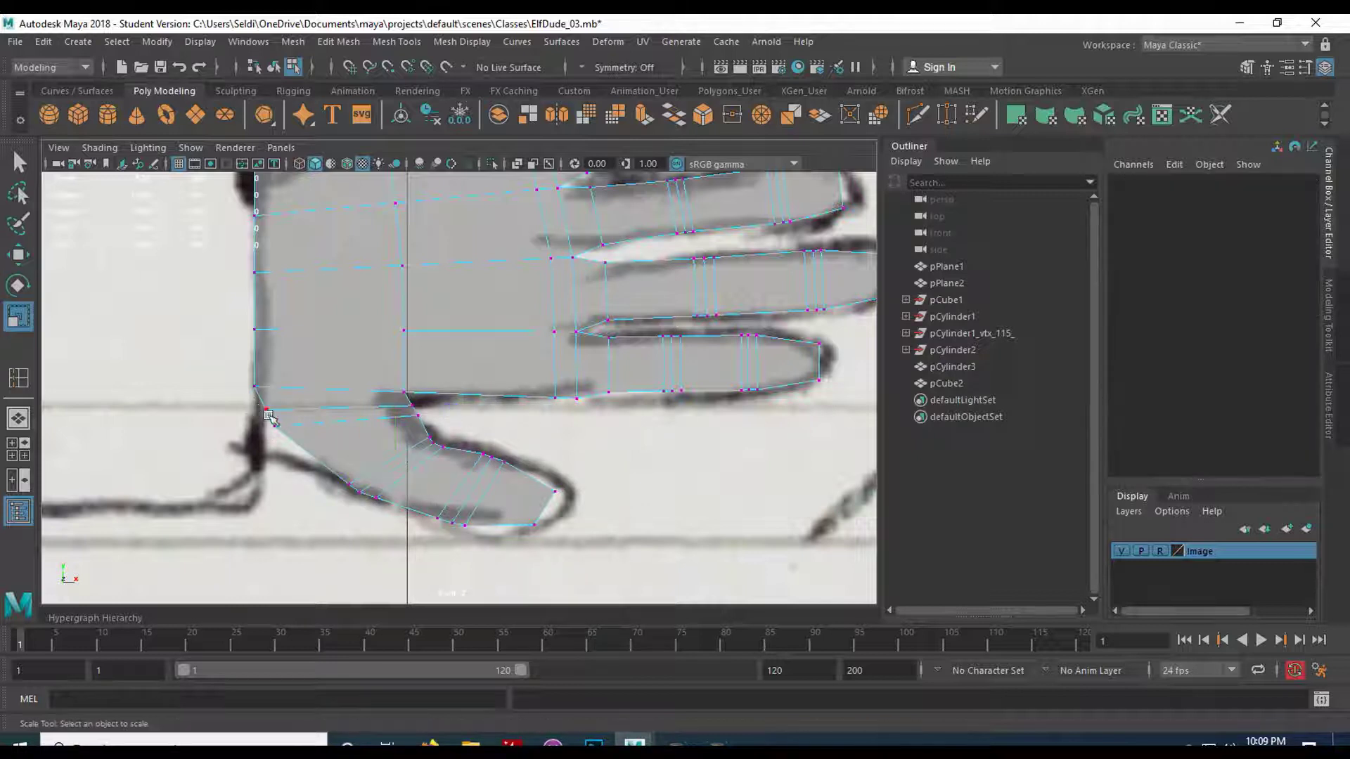
Examine the hand's shape and the thumb in the front and perspective views.
{"action": "scroll", "coordinate": [323, 450], "scroll_direction": "down", "scroll_amount": 5}
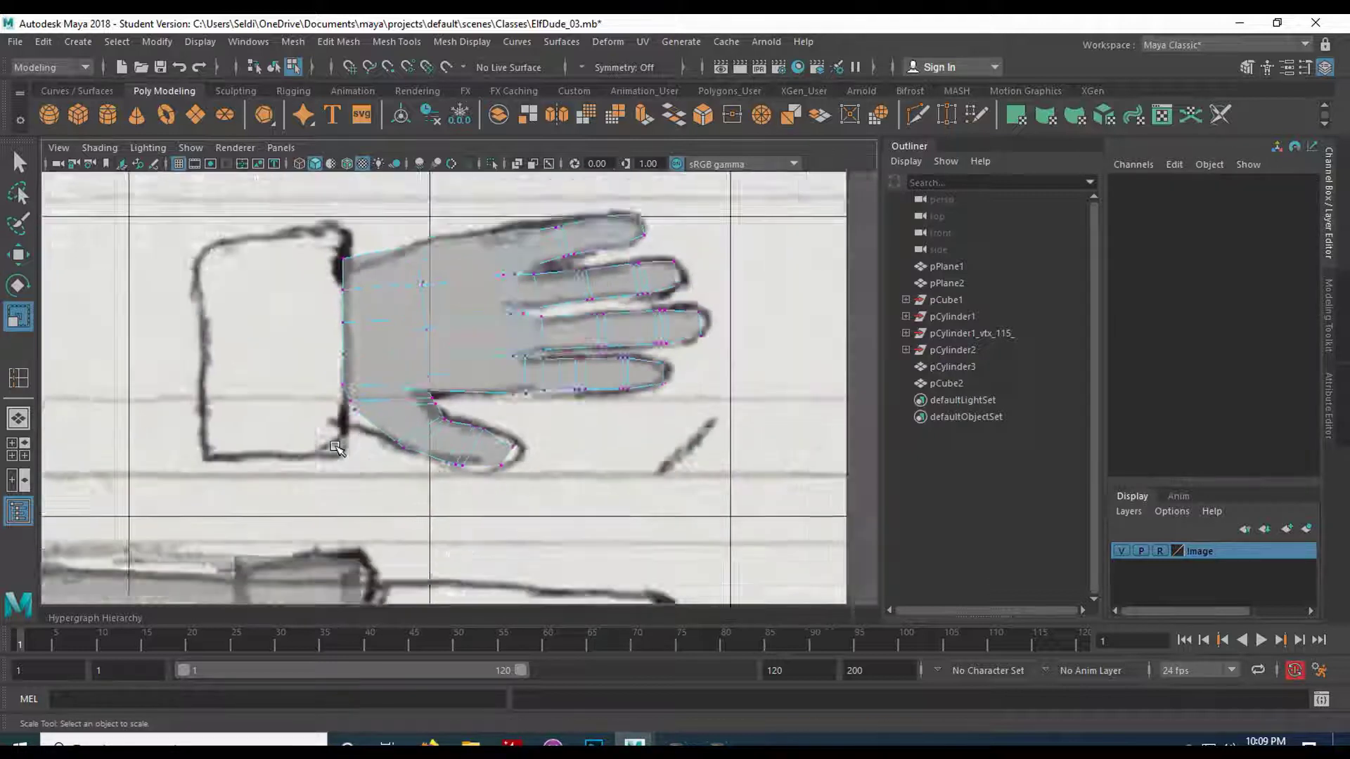
{"action": "scroll", "coordinate": [437, 422], "scroll_direction": "up", "scroll_amount": 4}
{"action": "key", "text": "space"}
{"action": "key", "text": "space"}
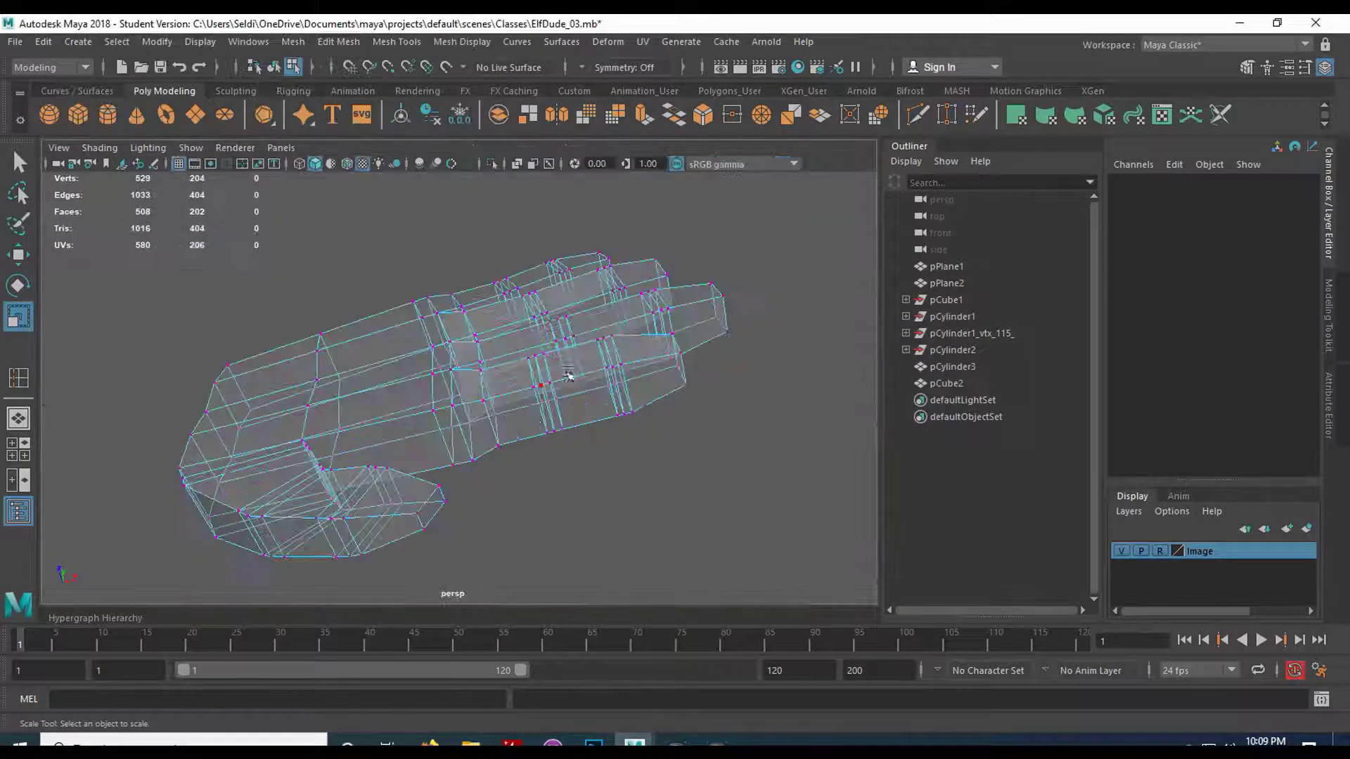
{"action": "left_click_drag", "start_coordinate": [516, 414], "coordinate": [600, 397], "text": "alt"}
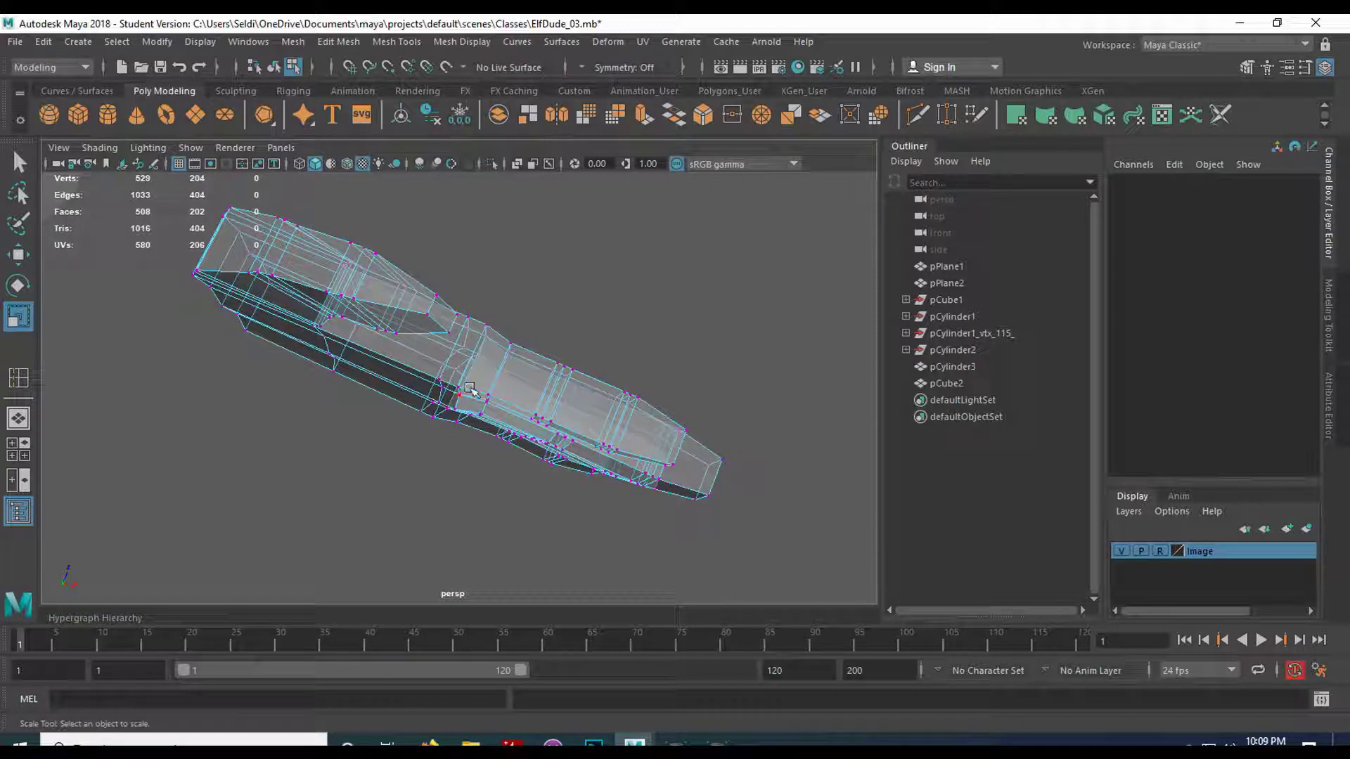
{"action": "left_click", "coordinate": [470, 389]}
{"action": "mouse_move", "coordinate": [450, 490]}
{"action": "left_mouse_down", "text": "alt"}
{"action": "mouse_move", "coordinate": [403, 485]}
{"action": "mouse_move", "coordinate": [478, 499]}
{"action": "mouse_move", "coordinate": [424, 503]}
{"action": "mouse_move", "coordinate": [431, 475]}
{"action": "mouse_move", "coordinate": [479, 471]}
{"action": "mouse_move", "coordinate": [398, 421]}
{"action": "mouse_move", "coordinate": [401, 473]}
{"action": "mouse_move", "coordinate": [518, 482]}
{"action": "mouse_move", "coordinate": [350, 482]}
{"action": "mouse_move", "coordinate": [482, 473]}
{"action": "mouse_move", "coordinate": [366, 414]}
{"action": "left_mouse_up", "text": "alt"}
{"action": "key", "text": "f"}
{"action": "mouse_move", "coordinate": [450, 429]}
{"action": "left_mouse_down", "text": "alt"}
{"action": "mouse_move", "coordinate": [359, 402]}
{"action": "mouse_move", "coordinate": [310, 419]}
{"action": "mouse_move", "coordinate": [356, 425]}
{"action": "mouse_move", "coordinate": [494, 504]}
{"action": "mouse_move", "coordinate": [445, 376]}
{"action": "mouse_move", "coordinate": [440, 400]}
{"action": "mouse_move", "coordinate": [318, 406]}
{"action": "mouse_move", "coordinate": [452, 401]}
{"action": "mouse_move", "coordinate": [499, 417]}
{"action": "left_mouse_up", "text": "alt"}
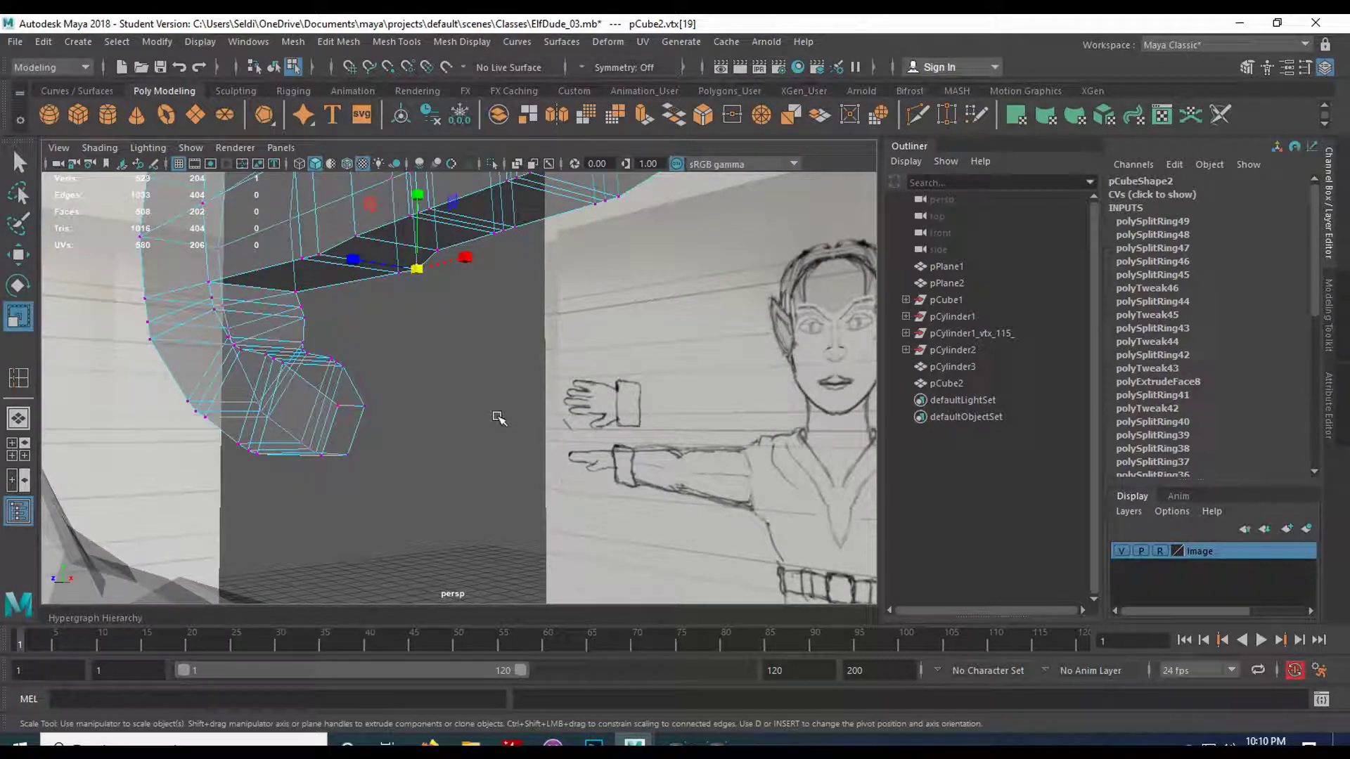
Scale up the end face of the thumb's tip uniformly by about 1.25.
{"action": "mouse_move", "coordinate": [499, 418]}
{"action": "left_mouse_down", "text": "alt"}
{"action": "mouse_move", "coordinate": [304, 412]}
{"action": "mouse_move", "coordinate": [457, 413]}
{"action": "mouse_move", "coordinate": [348, 426]}
{"action": "mouse_move", "coordinate": [373, 427]}
{"action": "left_mouse_up", "text": "alt"}
{"action": "right_click_drag", "start_coordinate": [349, 437], "coordinate": [347, 315]}
{"action": "left_click", "coordinate": [346, 445]}
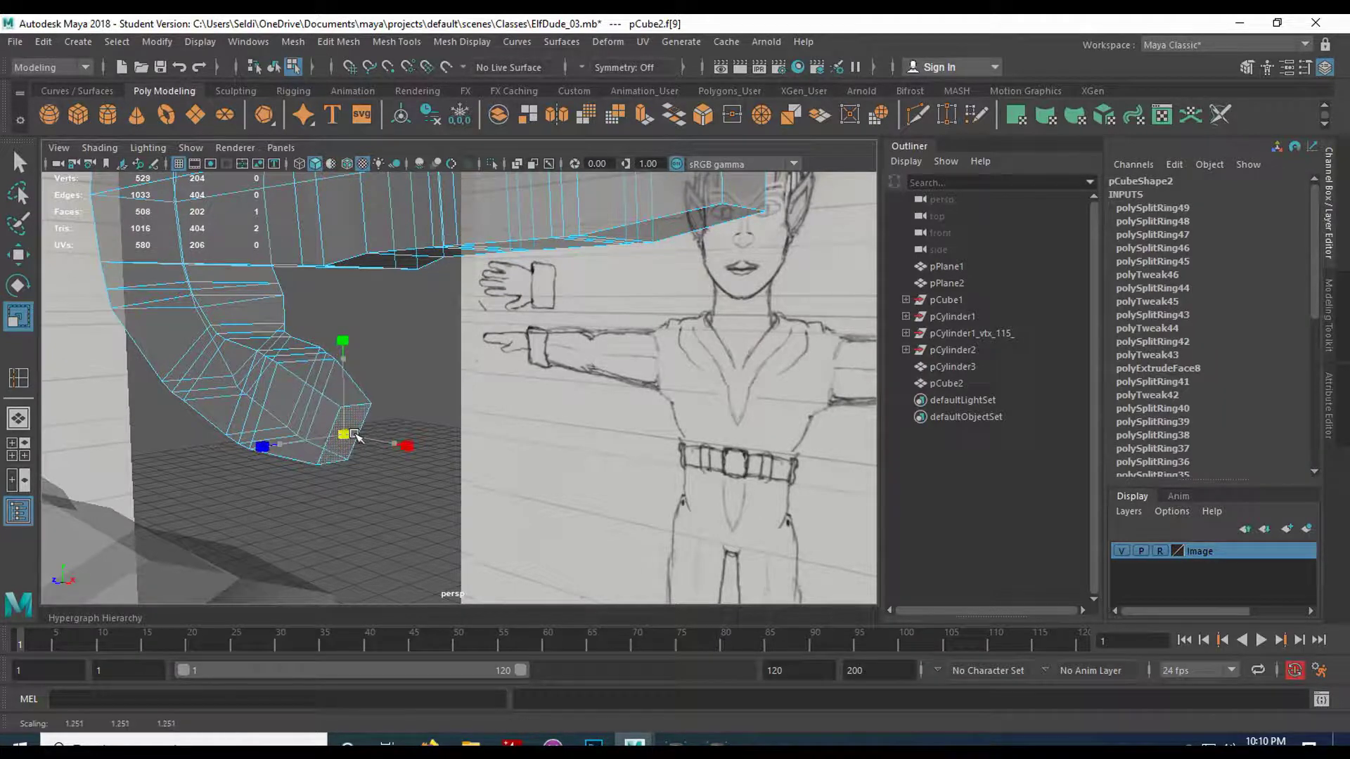
{"action": "mouse_move", "coordinate": [355, 453]}
{"action": "left_mouse_down", "text": "alt"}
{"action": "mouse_move", "coordinate": [378, 484]}
{"action": "mouse_move", "coordinate": [271, 473]}
{"action": "mouse_move", "coordinate": [330, 393]}
{"action": "left_mouse_up", "text": "alt"}
{"action": "key", "text": "q"}
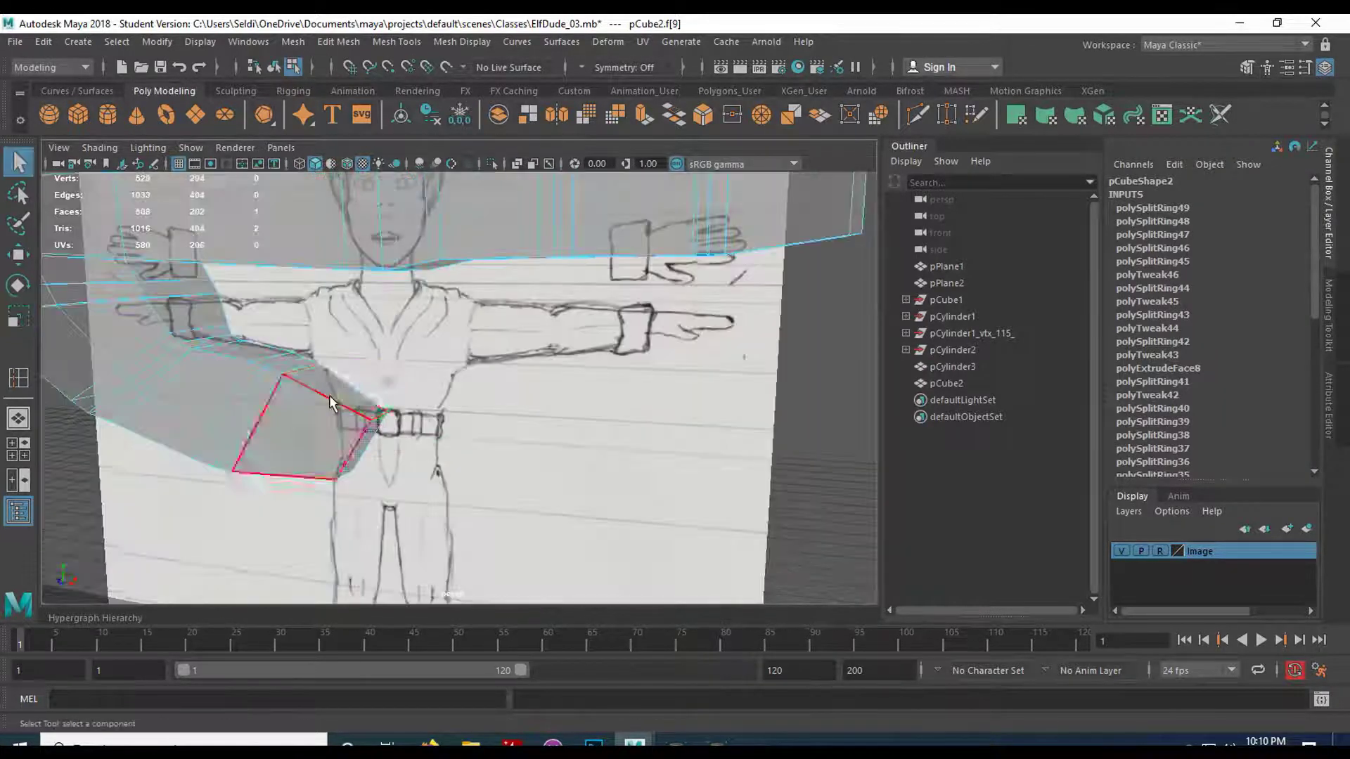
Check the whole hand in smooth preview and return it to the unsmoothed display.
{"action": "right_click_drag", "start_coordinate": [278, 295], "coordinate": [329, 230]}
{"action": "mouse_move", "coordinate": [328, 266]}
{"action": "left_mouse_down", "text": "alt"}
{"action": "mouse_move", "coordinate": [334, 423]}
{"action": "mouse_move", "coordinate": [214, 415]}
{"action": "mouse_move", "coordinate": [403, 394]}
{"action": "mouse_move", "coordinate": [377, 405]}
{"action": "mouse_move", "coordinate": [518, 440]}
{"action": "mouse_move", "coordinate": [323, 446]}
{"action": "mouse_move", "coordinate": [483, 461]}
{"action": "left_mouse_up", "text": "alt"}
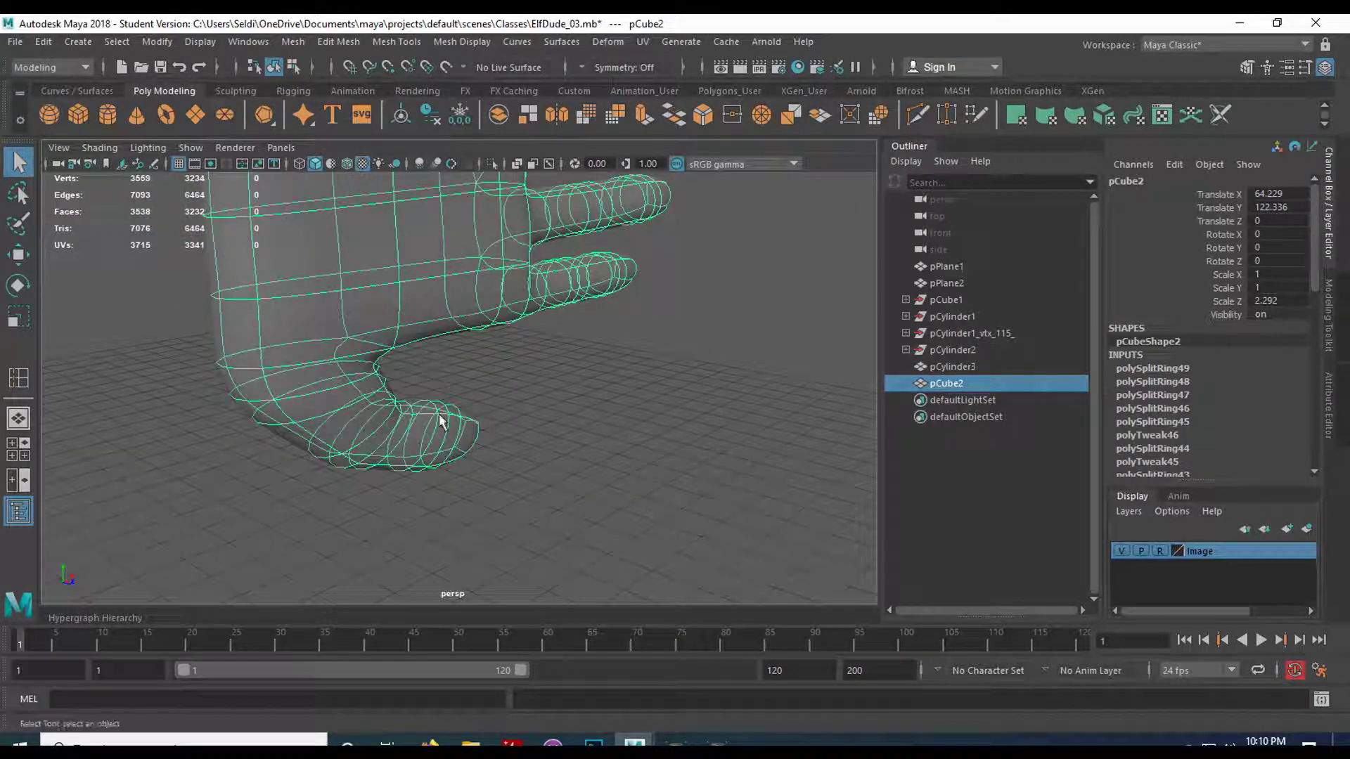
{"action": "key", "text": "1"}
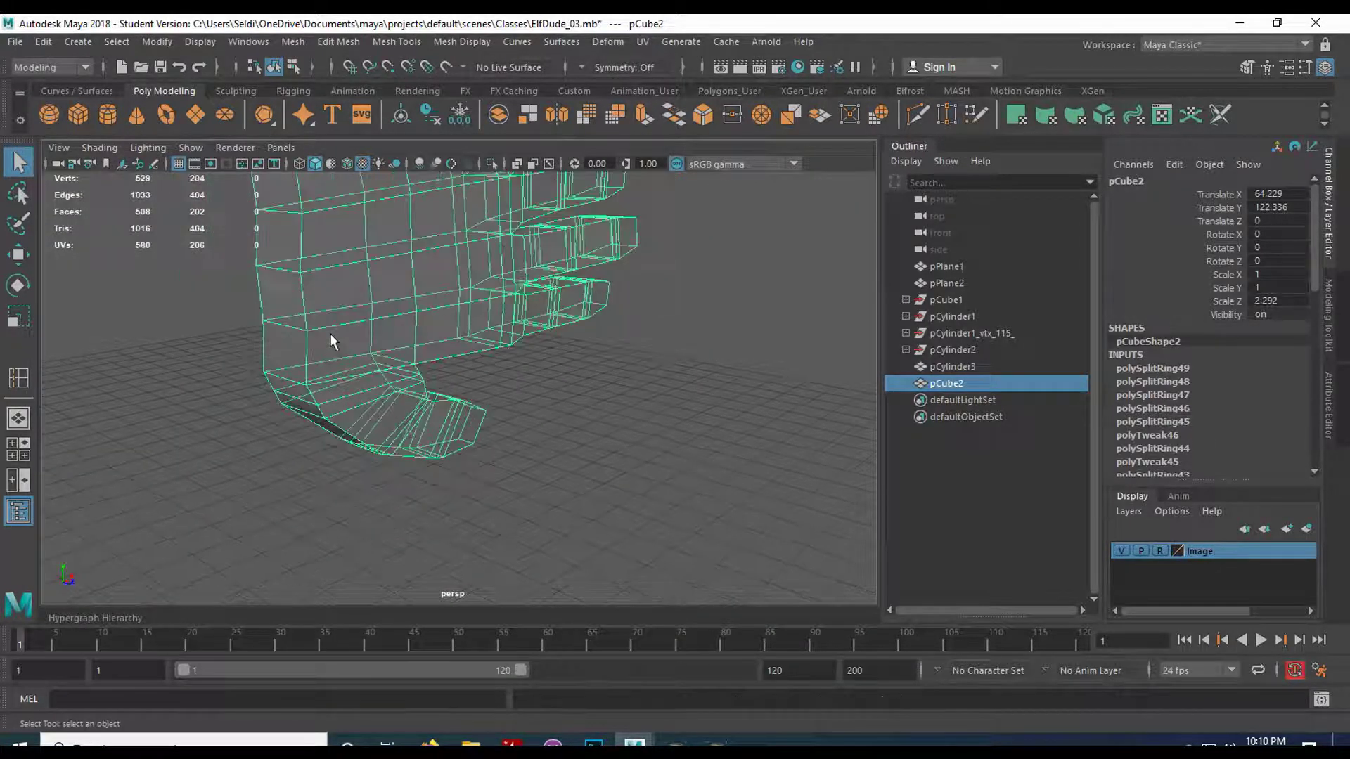
{"action": "left_click_drag", "start_coordinate": [379, 330], "coordinate": [411, 341], "text": "alt"}
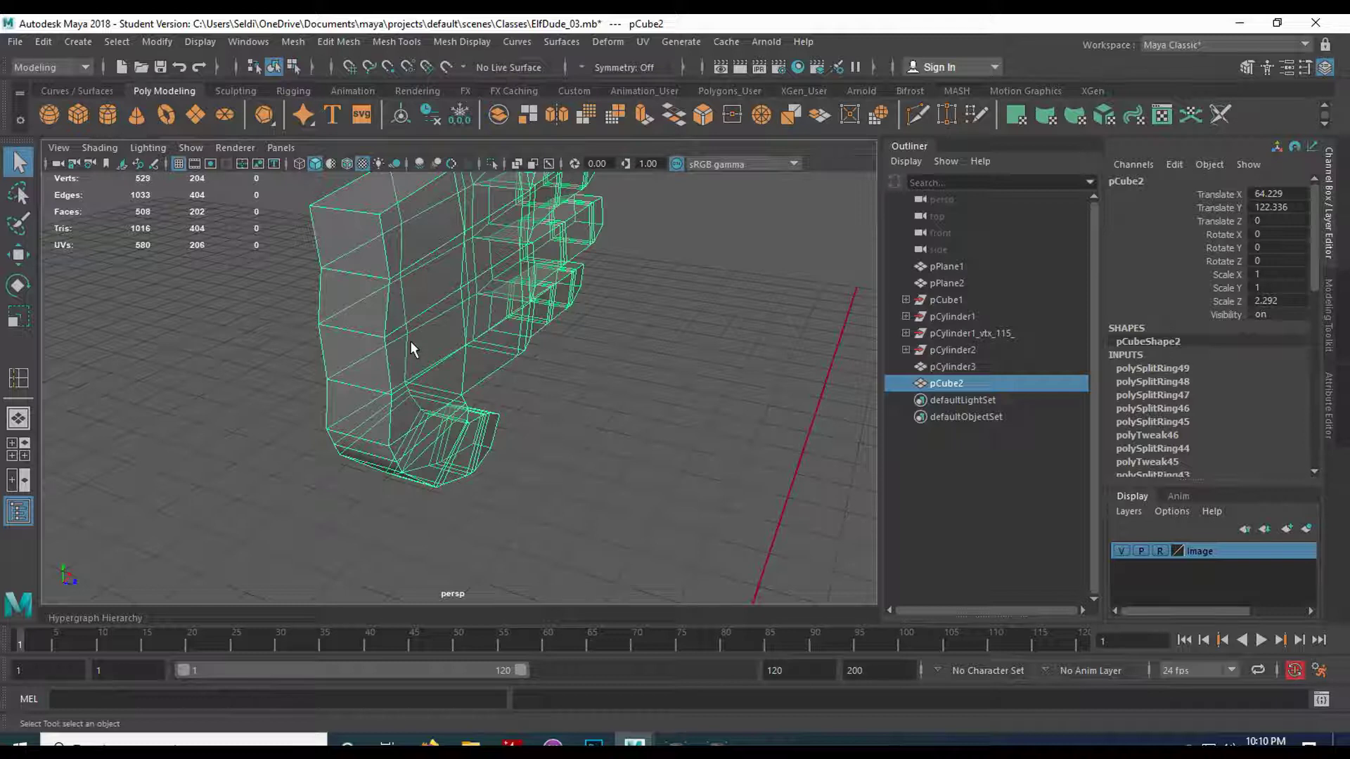
Delete the four faces that close off the wrist end of the hand.
{"action": "scroll", "coordinate": [411, 349], "scroll_direction": "up", "scroll_amount": 3}
{"action": "mouse_move", "coordinate": [351, 360]}
{"action": "left_mouse_down", "text": "alt"}
{"action": "mouse_move", "coordinate": [309, 355]}
{"action": "mouse_move", "coordinate": [359, 350]}
{"action": "left_mouse_up", "text": "alt"}
{"action": "middle_click_drag", "start_coordinate": [309, 264], "coordinate": [305, 349], "text": "alt"}
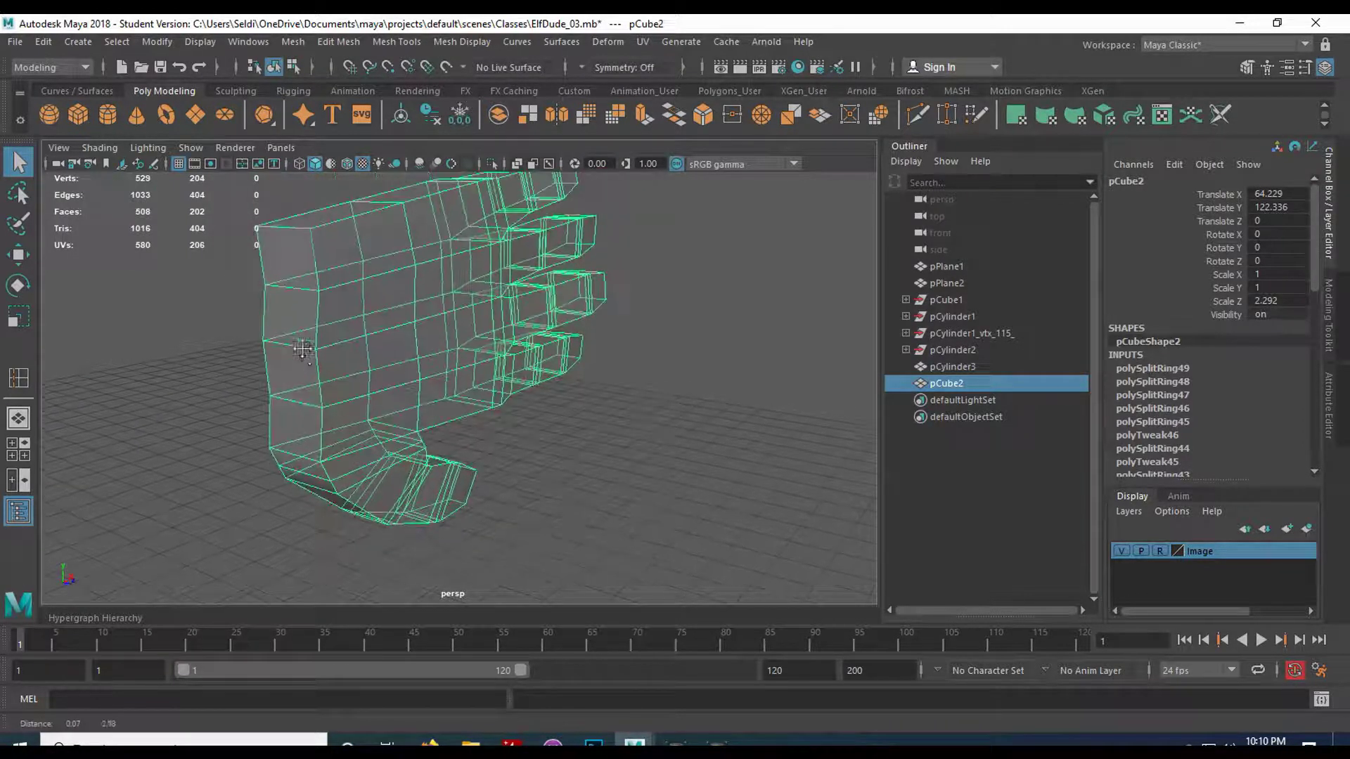
{"action": "right_click_drag", "start_coordinate": [305, 349], "coordinate": [297, 319]}
{"action": "right_click_drag", "start_coordinate": [279, 241], "coordinate": [304, 314]}
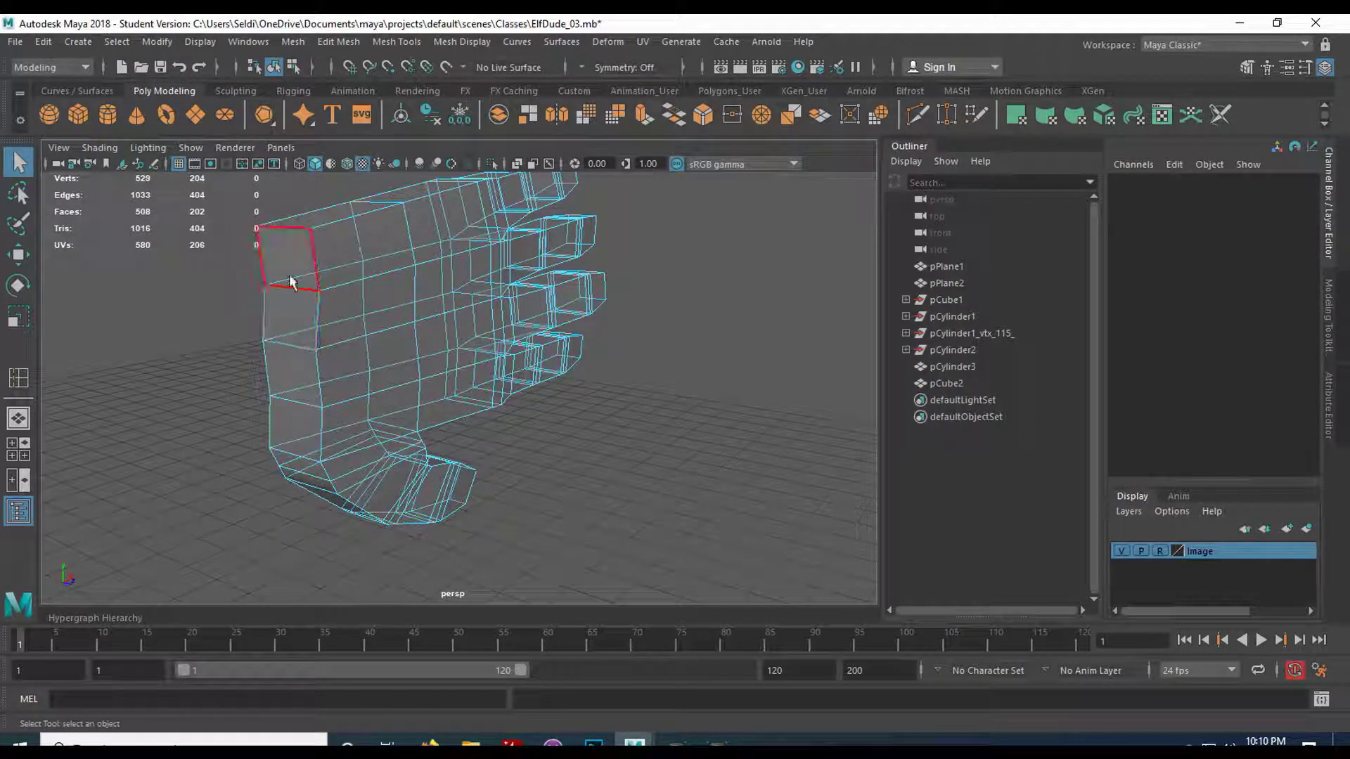
{"action": "left_click_drag", "start_coordinate": [292, 281], "coordinate": [289, 390]}
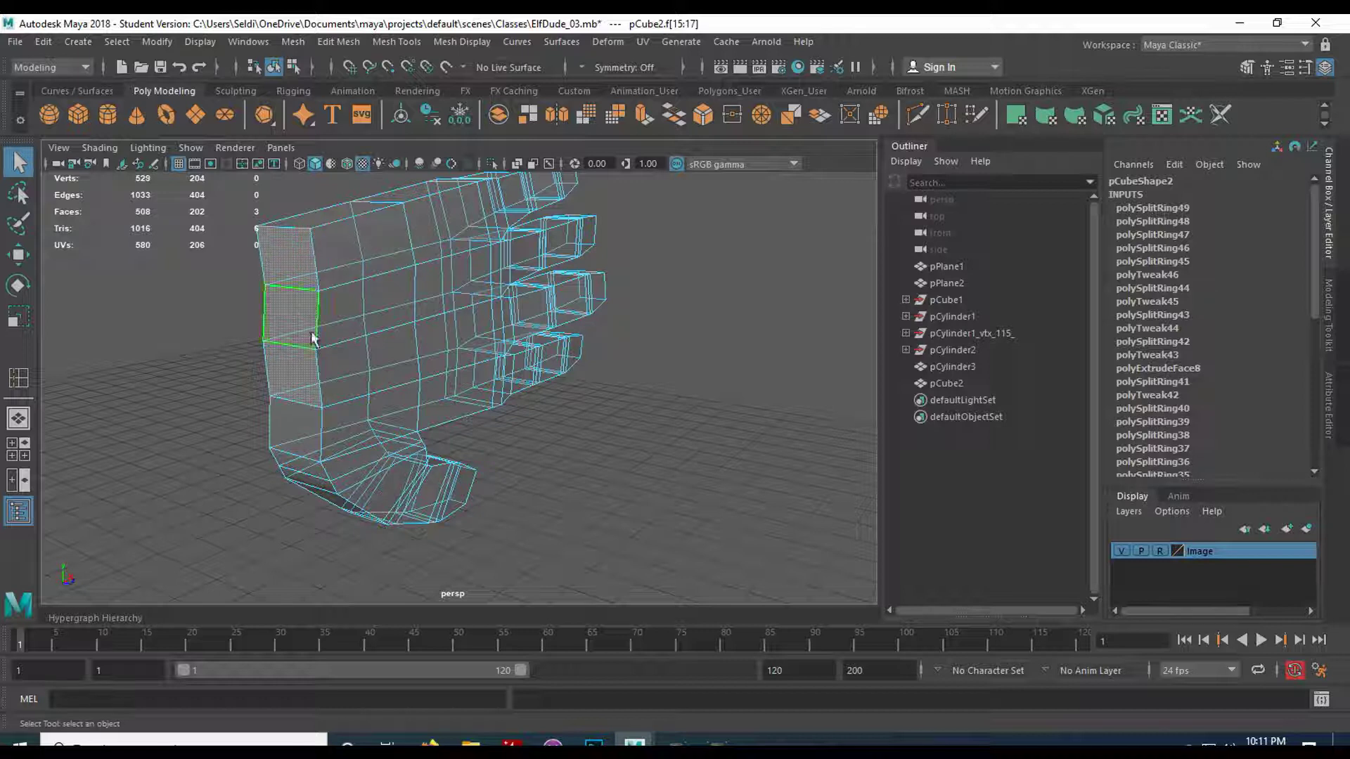
{"action": "mouse_move", "coordinate": [294, 432]}
{"action": "left_mouse_down", "text": "alt"}
{"action": "mouse_move", "coordinate": [351, 395]}
{"action": "mouse_move", "coordinate": [286, 381]}
{"action": "mouse_move", "coordinate": [316, 405]}
{"action": "mouse_move", "coordinate": [290, 412]}
{"action": "left_mouse_up", "text": "alt"}
{"action": "middle_click_drag", "start_coordinate": [290, 412], "coordinate": [281, 278], "text": "alt"}
{"action": "mouse_move", "coordinate": [281, 278]}
{"action": "left_mouse_down", "text": "alt"}
{"action": "mouse_move", "coordinate": [310, 425]}
{"action": "mouse_move", "coordinate": [204, 473]}
{"action": "mouse_move", "coordinate": [247, 475]}
{"action": "left_mouse_up", "text": "alt"}
{"action": "mouse_move", "coordinate": [291, 300]}
{"action": "left_mouse_down", "text": "alt"}
{"action": "mouse_move", "coordinate": [351, 313]}
{"action": "mouse_move", "coordinate": [322, 309]}
{"action": "mouse_move", "coordinate": [314, 479]}
{"action": "mouse_move", "coordinate": [187, 452]}
{"action": "mouse_move", "coordinate": [369, 467]}
{"action": "mouse_move", "coordinate": [280, 488]}
{"action": "mouse_move", "coordinate": [316, 478]}
{"action": "mouse_move", "coordinate": [292, 470]}
{"action": "mouse_move", "coordinate": [309, 466]}
{"action": "left_mouse_up", "text": "alt"}
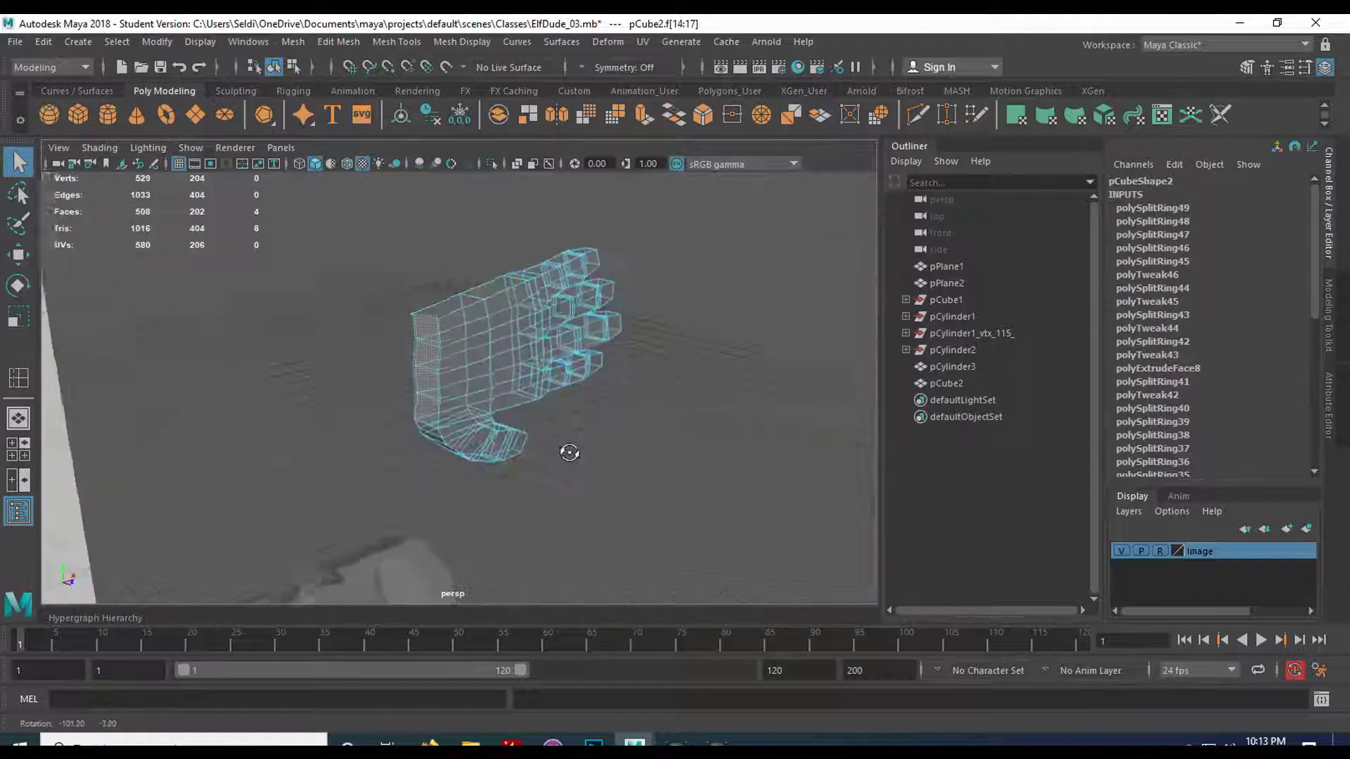
{"action": "left_click_drag", "start_coordinate": [566, 452], "coordinate": [500, 447], "text": "alt"}
{"action": "scroll", "coordinate": [542, 440], "scroll_direction": "up", "scroll_amount": 3}
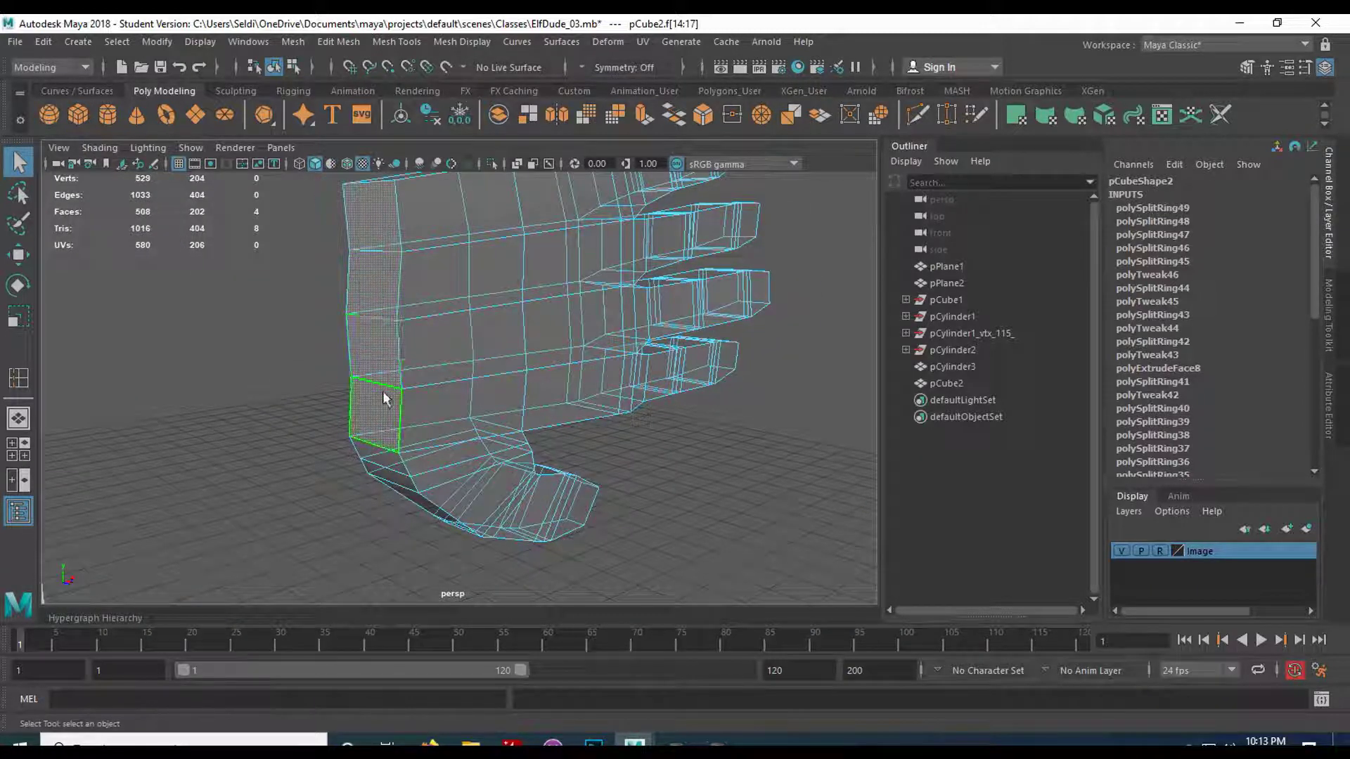
{"action": "key", "text": "Delete"}
Rotate the whole hand to -90 degrees about X.
{"action": "right_click_drag", "start_coordinate": [442, 328], "coordinate": [485, 238]}
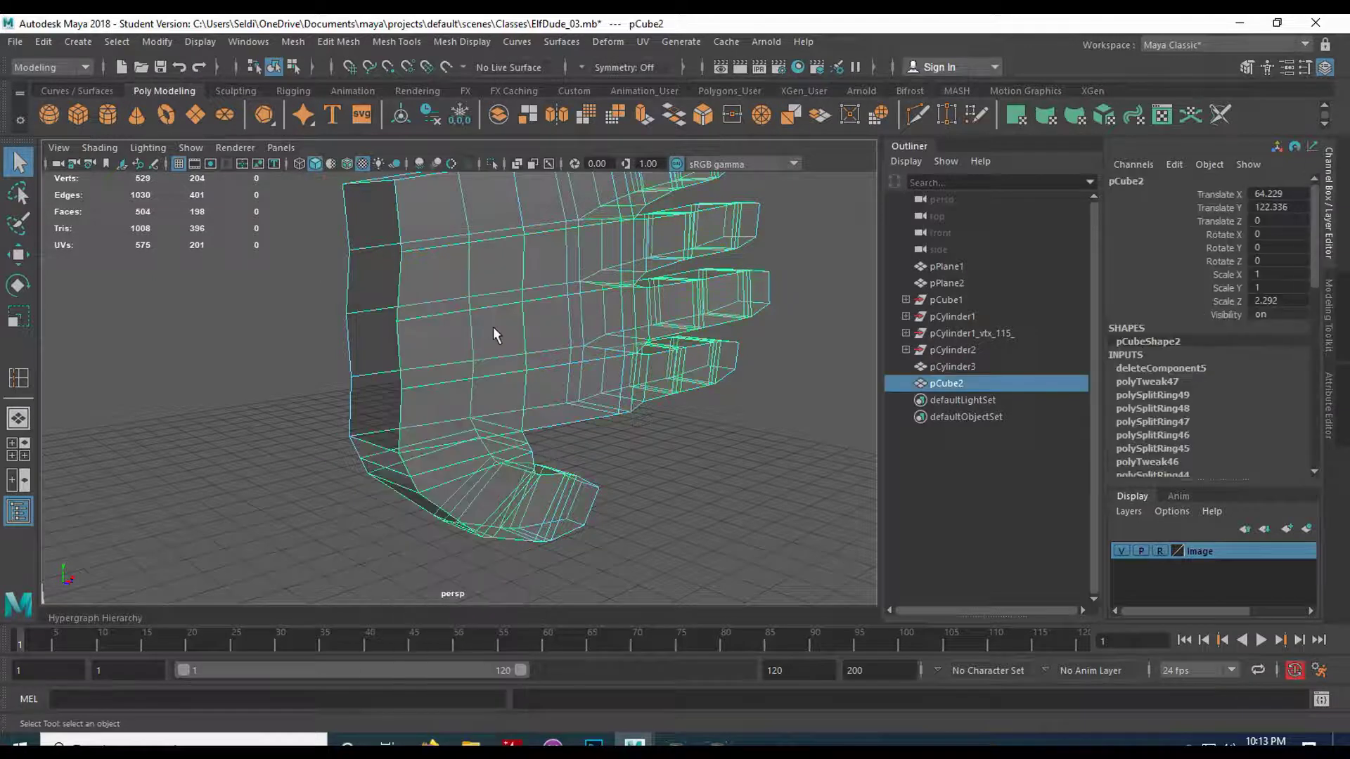
{"action": "scroll", "coordinate": [484, 415], "scroll_direction": "down", "scroll_amount": 4}
{"action": "left_click_drag", "start_coordinate": [490, 392], "coordinate": [459, 414], "text": "alt"}
{"action": "key", "text": "space"}
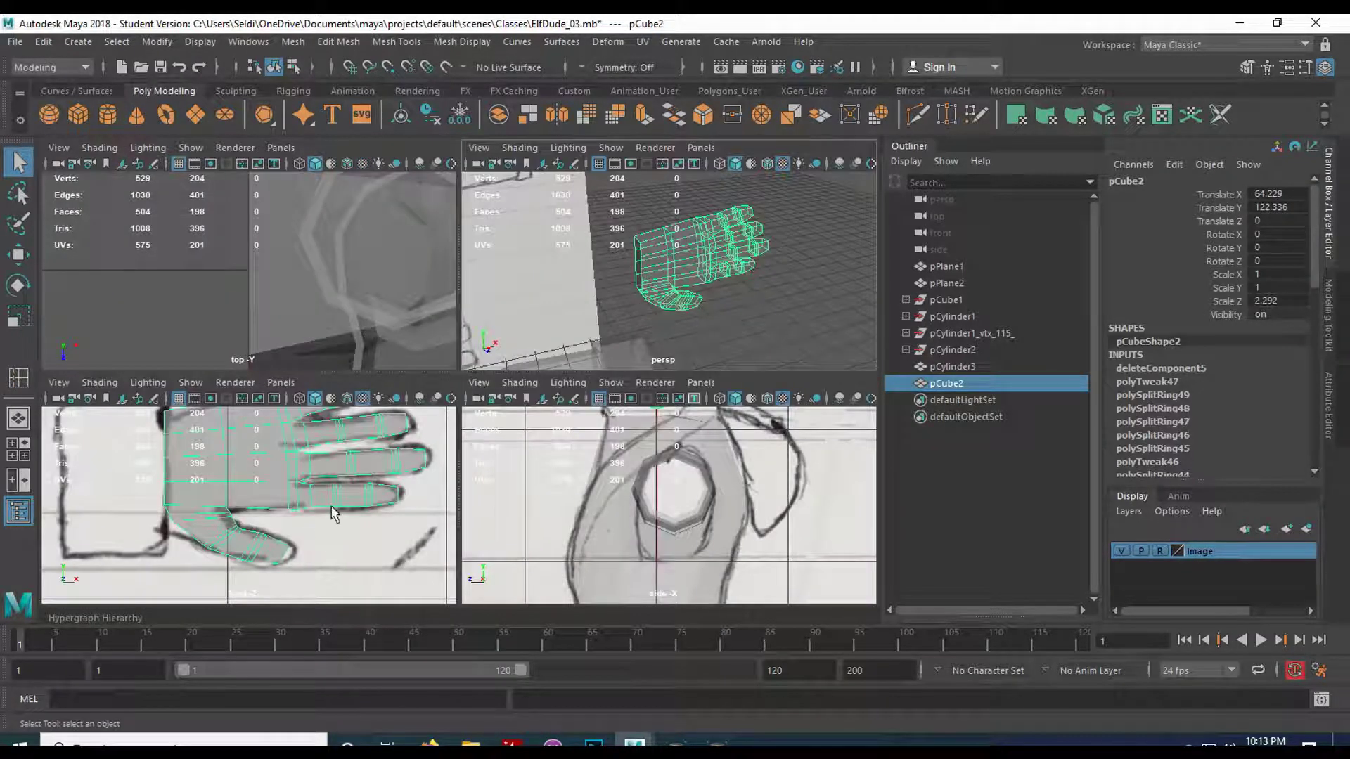
{"action": "key", "text": "space"}
{"action": "scroll", "coordinate": [408, 484], "scroll_direction": "down", "scroll_amount": 5}
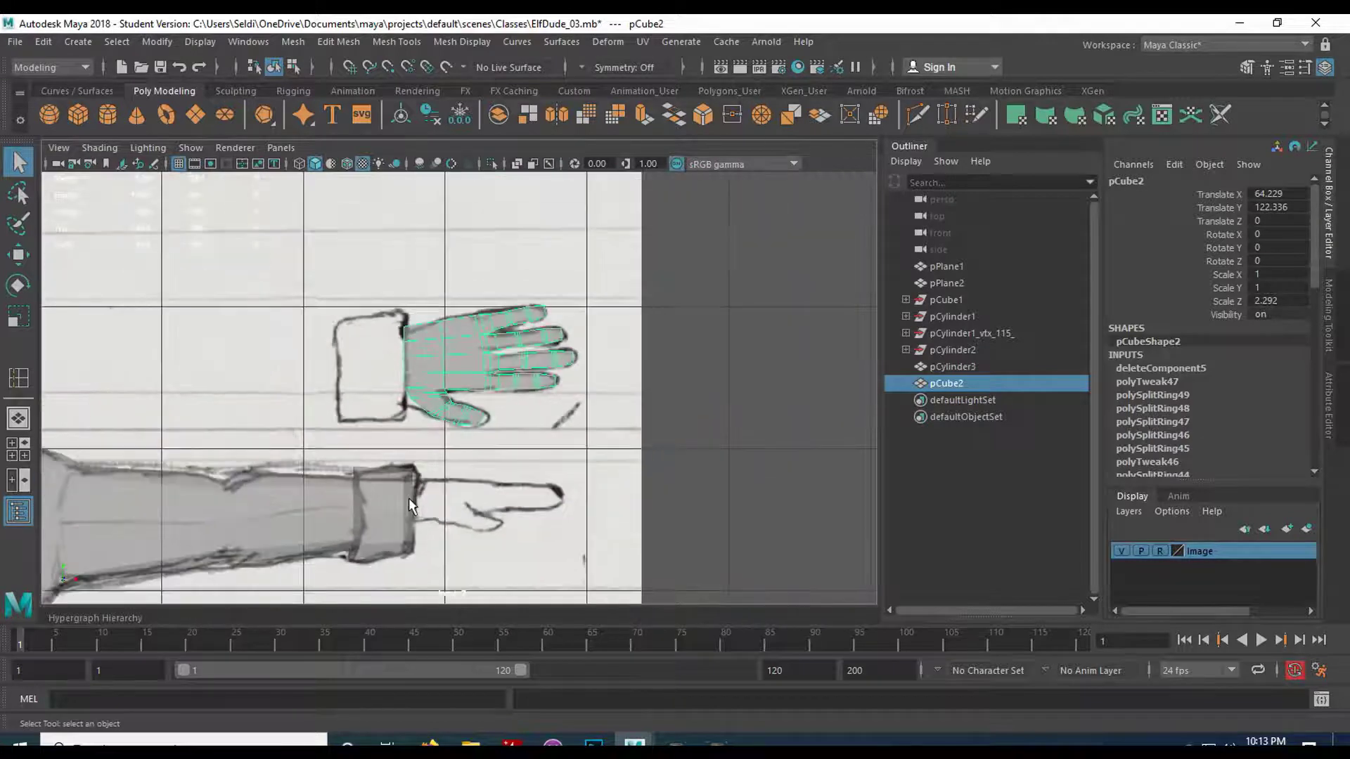
{"action": "key", "text": "e"}
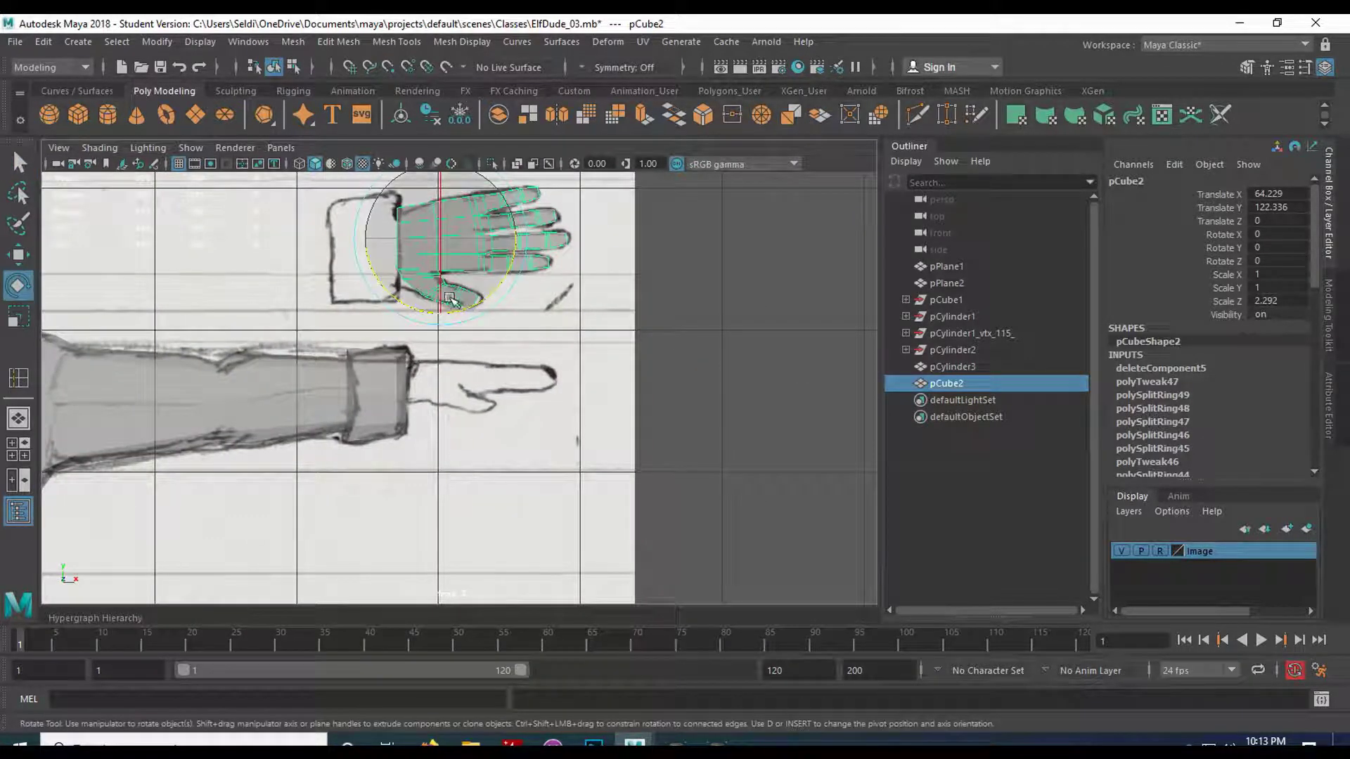
{"action": "left_click_drag", "start_coordinate": [437, 280], "coordinate": [425, 185]}
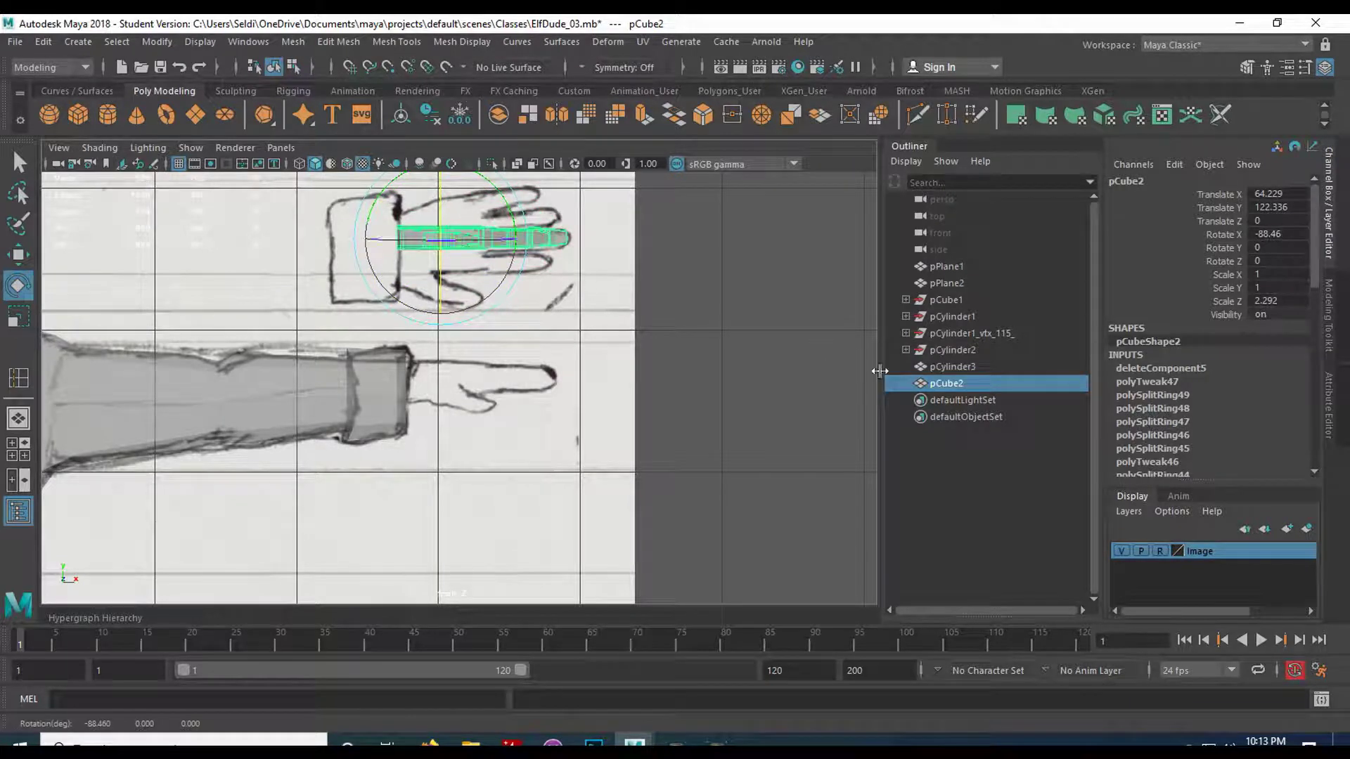
{"action": "double_click", "coordinate": [1277, 234]}
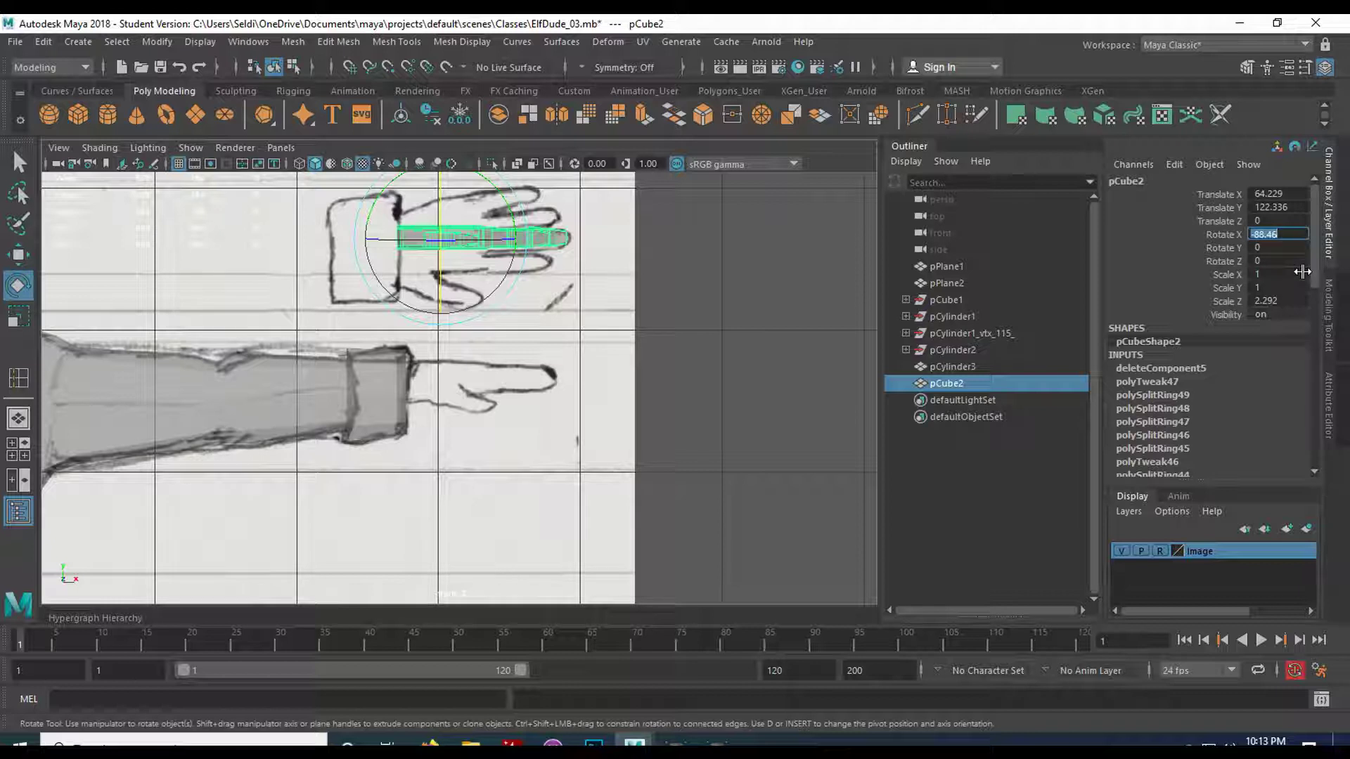
{"action": "key", "text": "Return"}
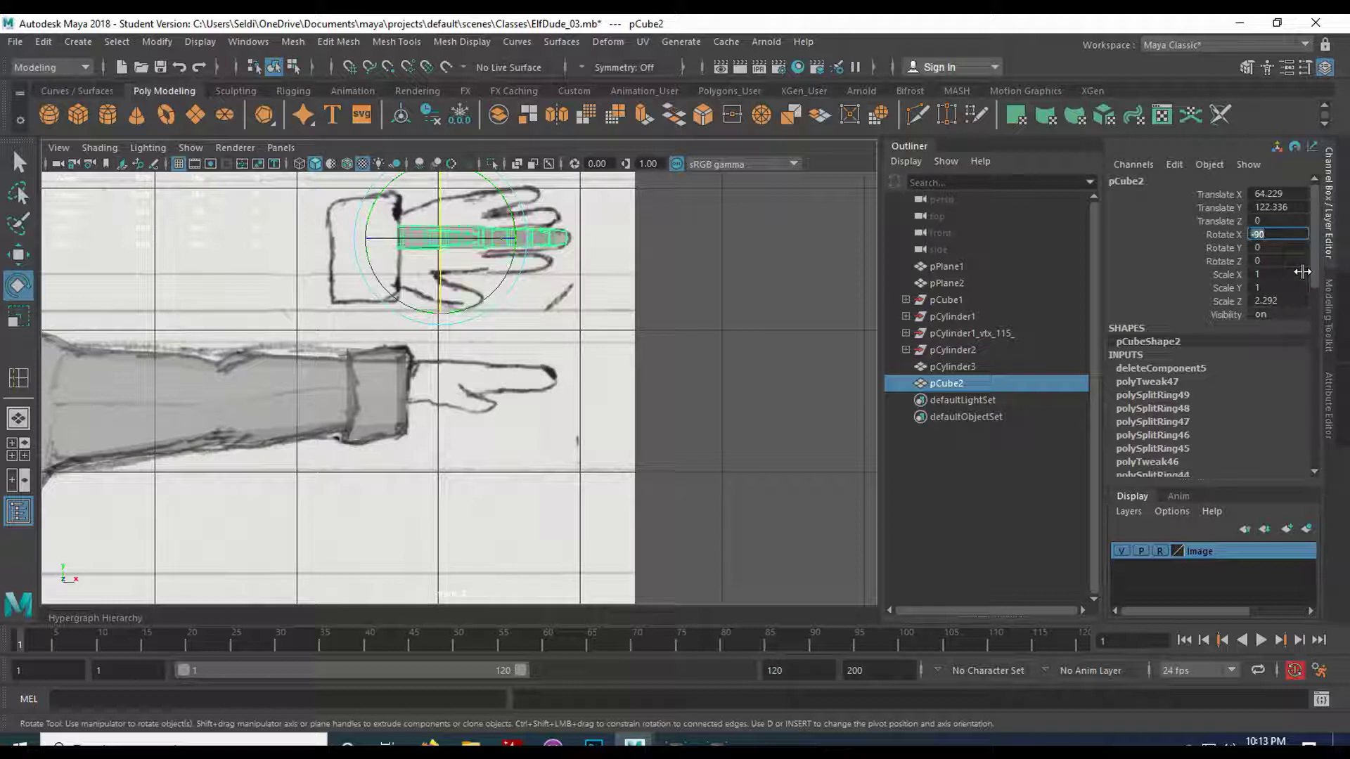
{"action": "left_click", "coordinate": [684, 362]}
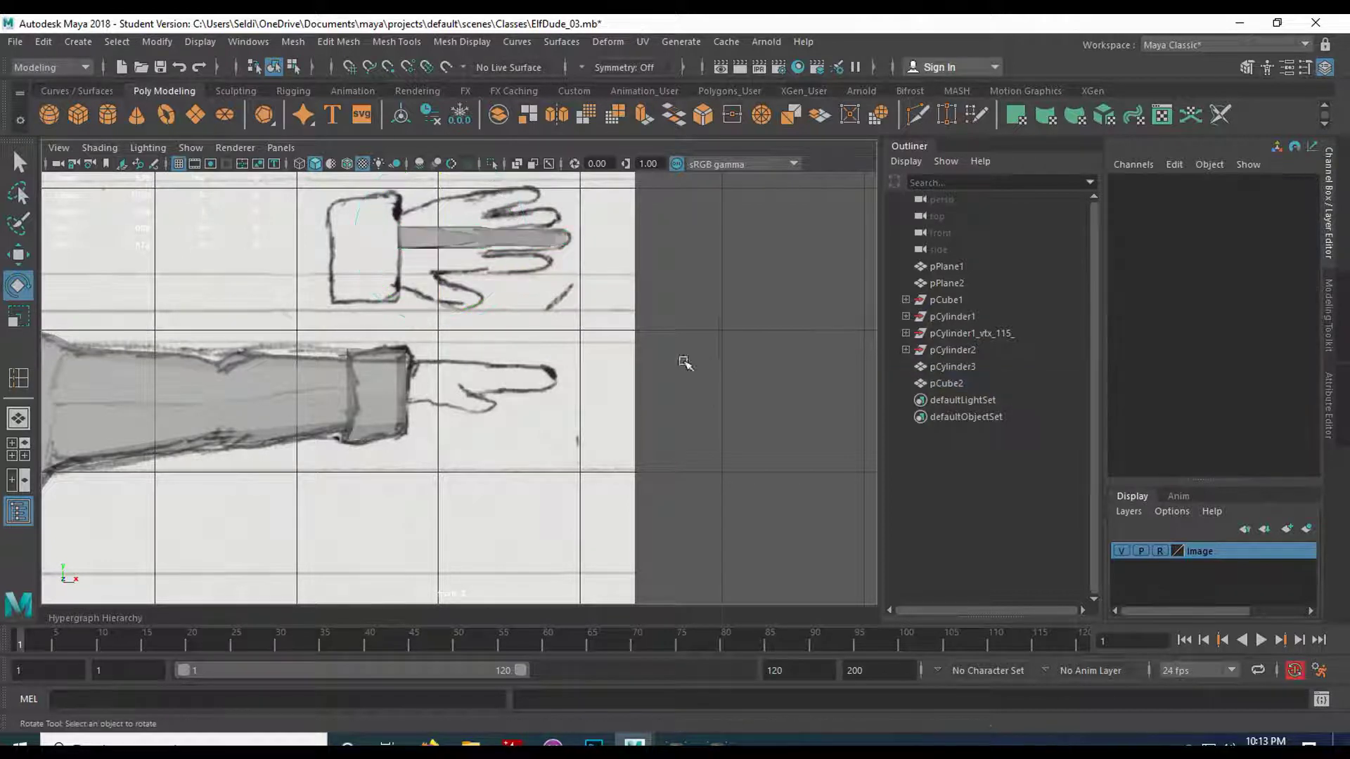
Move the hand down onto the side-view hand drawing beside the sleeve, to a Translate Y of 106.349.
{"action": "key", "text": "w"}
{"action": "left_click", "coordinate": [460, 259]}
{"action": "left_click_drag", "start_coordinate": [438, 201], "coordinate": [434, 344]}
{"action": "key", "text": "f"}
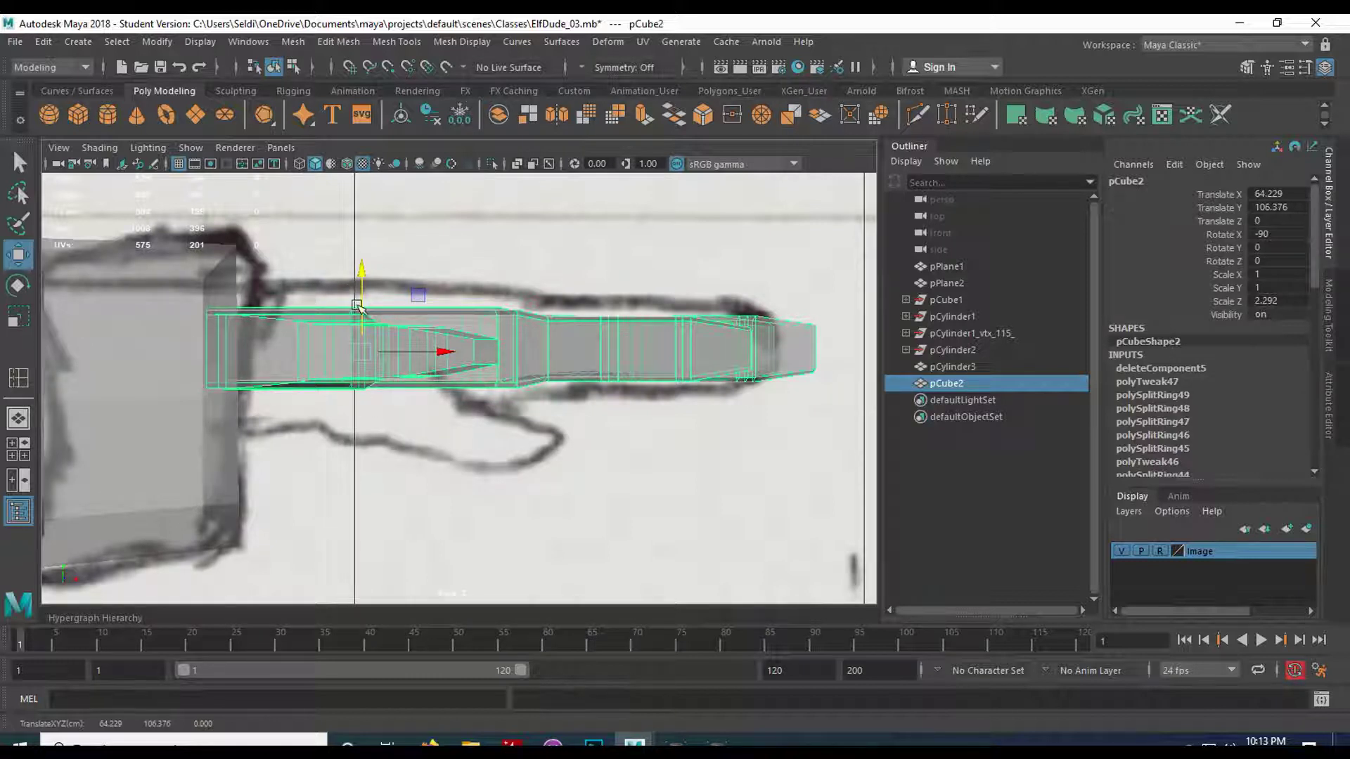
{"action": "left_click_drag", "start_coordinate": [363, 282], "coordinate": [363, 281]}
Move the hand in depth in the top view to line its wrist up with the sleeve cuff, at Translate Z -2.419.
{"action": "key", "text": "space"}
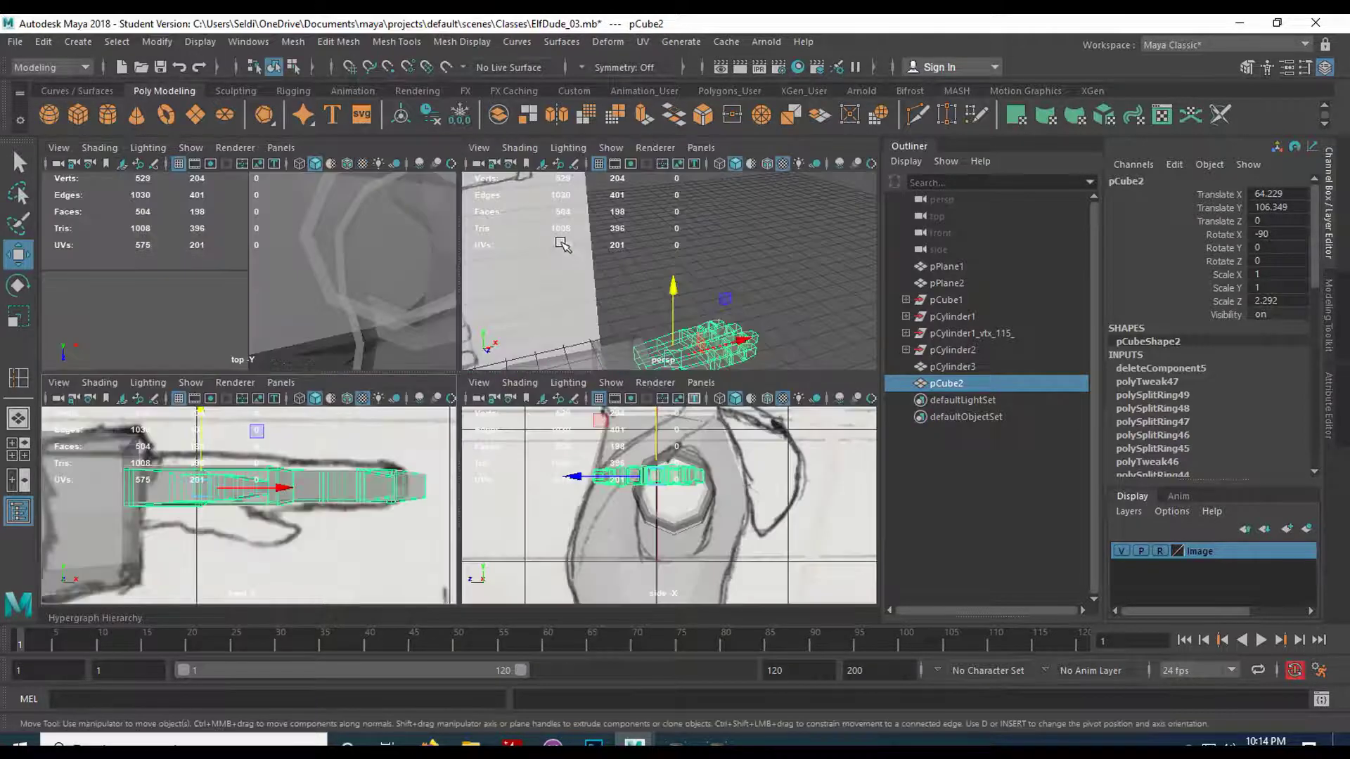
{"action": "key", "text": "space"}
{"action": "left_click_drag", "start_coordinate": [545, 394], "coordinate": [175, 437], "text": "alt"}
{"action": "key", "text": "space"}
{"action": "key", "text": "space"}
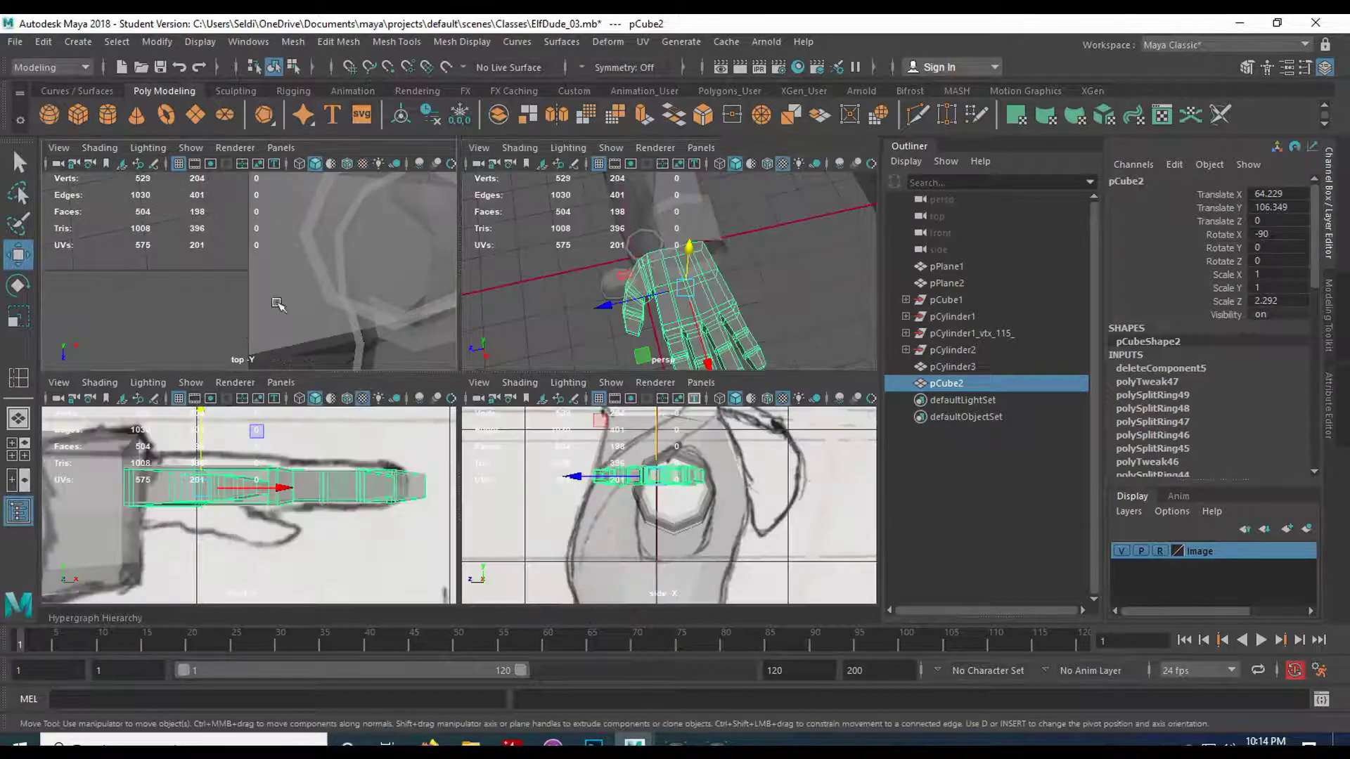
{"action": "scroll", "coordinate": [289, 310], "scroll_direction": "down", "scroll_amount": 6}
{"action": "middle_click_drag", "start_coordinate": [666, 376], "coordinate": [302, 310], "text": "alt"}
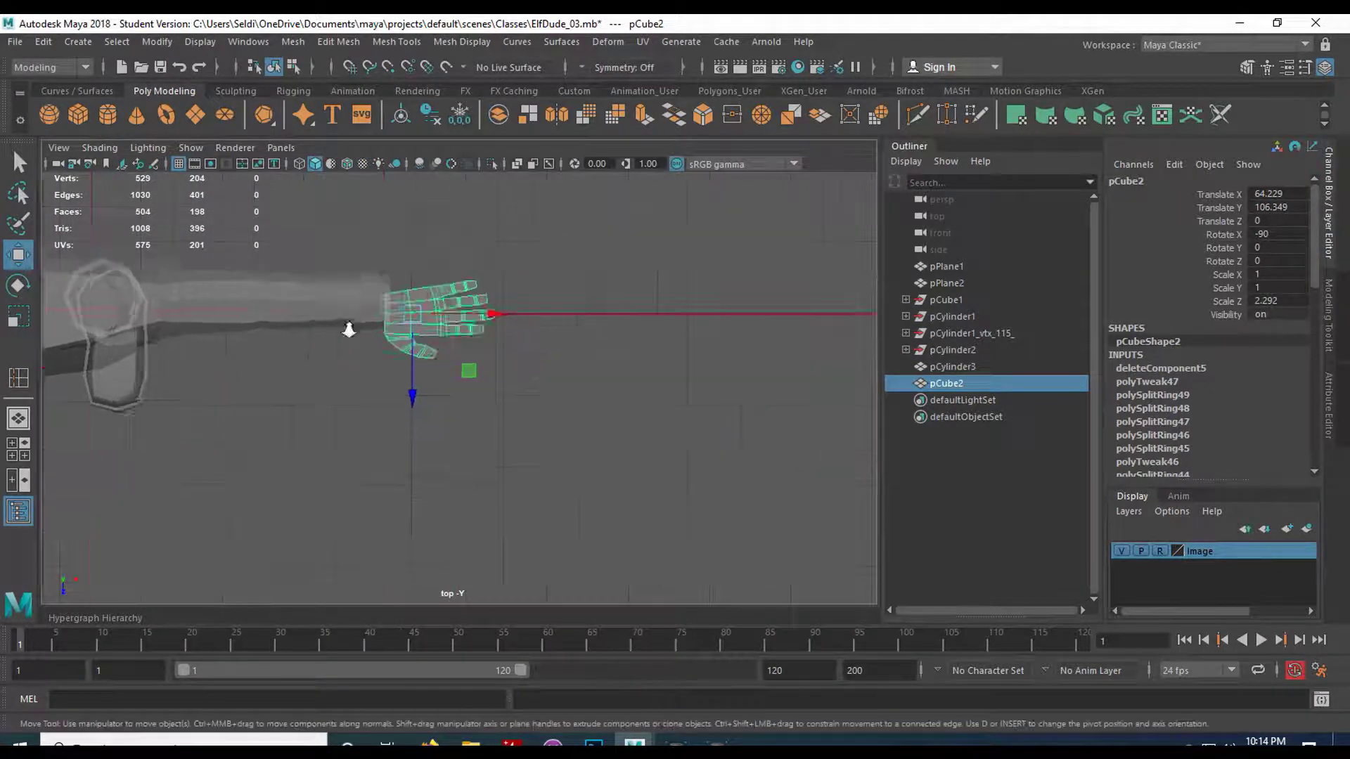
{"action": "scroll", "coordinate": [350, 331], "scroll_direction": "up", "scroll_amount": 4}
{"action": "left_click_drag", "start_coordinate": [277, 322], "coordinate": [383, 325], "text": "alt"}
{"action": "scroll", "coordinate": [272, 293], "scroll_direction": "up", "scroll_amount": 4}
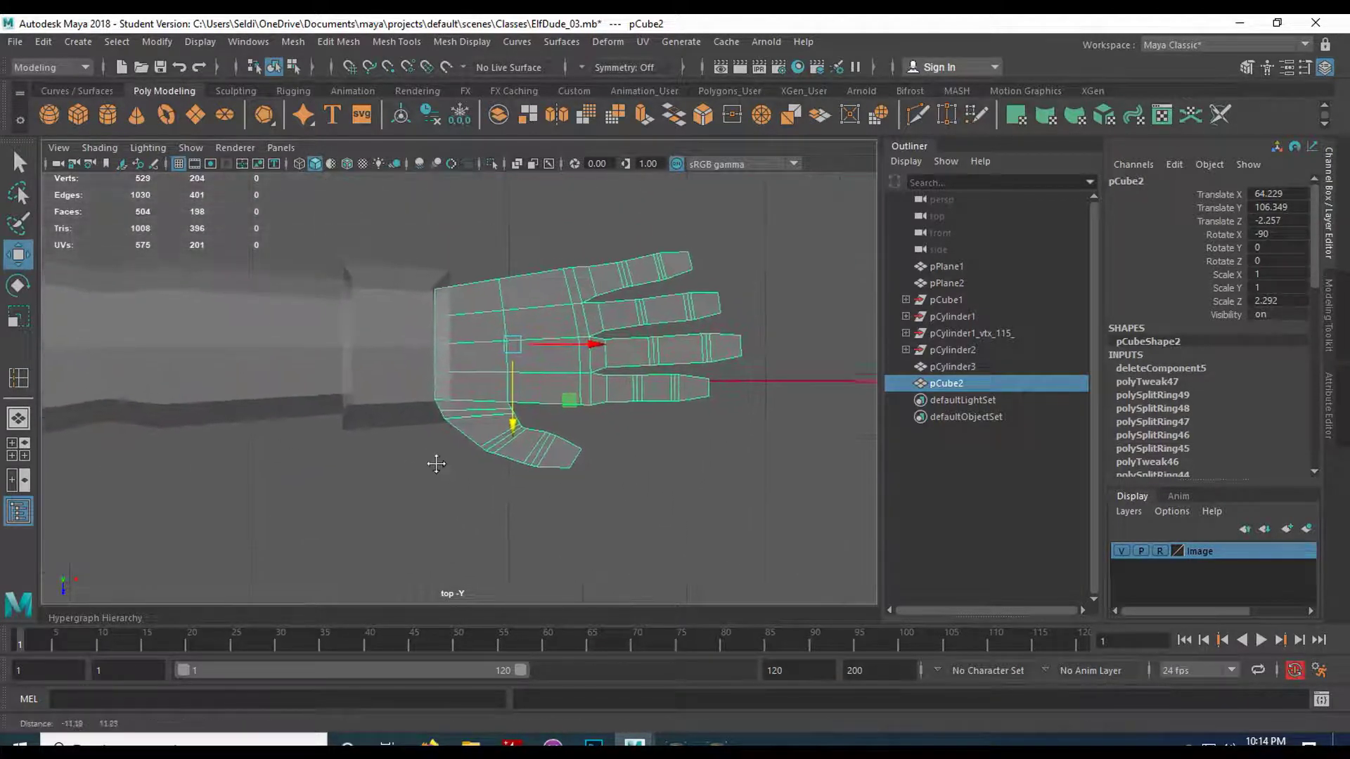
{"action": "scroll", "coordinate": [440, 464], "scroll_direction": "up", "scroll_amount": 2}
{"action": "scroll", "coordinate": [414, 426], "scroll_direction": "up", "scroll_amount": 2}
{"action": "left_click_drag", "start_coordinate": [512, 442], "coordinate": [512, 447]}
Raise the hand slightly to a Translate Y of 106.491 and check its fit in the sleeve cuff.
{"action": "key", "text": "space"}
{"action": "key", "text": "space"}
{"action": "left_click_drag", "start_coordinate": [556, 401], "coordinate": [634, 277], "text": "alt"}
{"action": "scroll", "coordinate": [609, 316], "scroll_direction": "up", "scroll_amount": 3}
{"action": "middle_click_drag", "start_coordinate": [595, 356], "coordinate": [551, 165], "text": "alt"}
{"action": "left_click_drag", "start_coordinate": [478, 322], "coordinate": [512, 403], "text": "alt"}
Scale the wrist-end vertices taller in the front view and move them down slightly inside the cuff.
{"action": "key", "text": "space"}
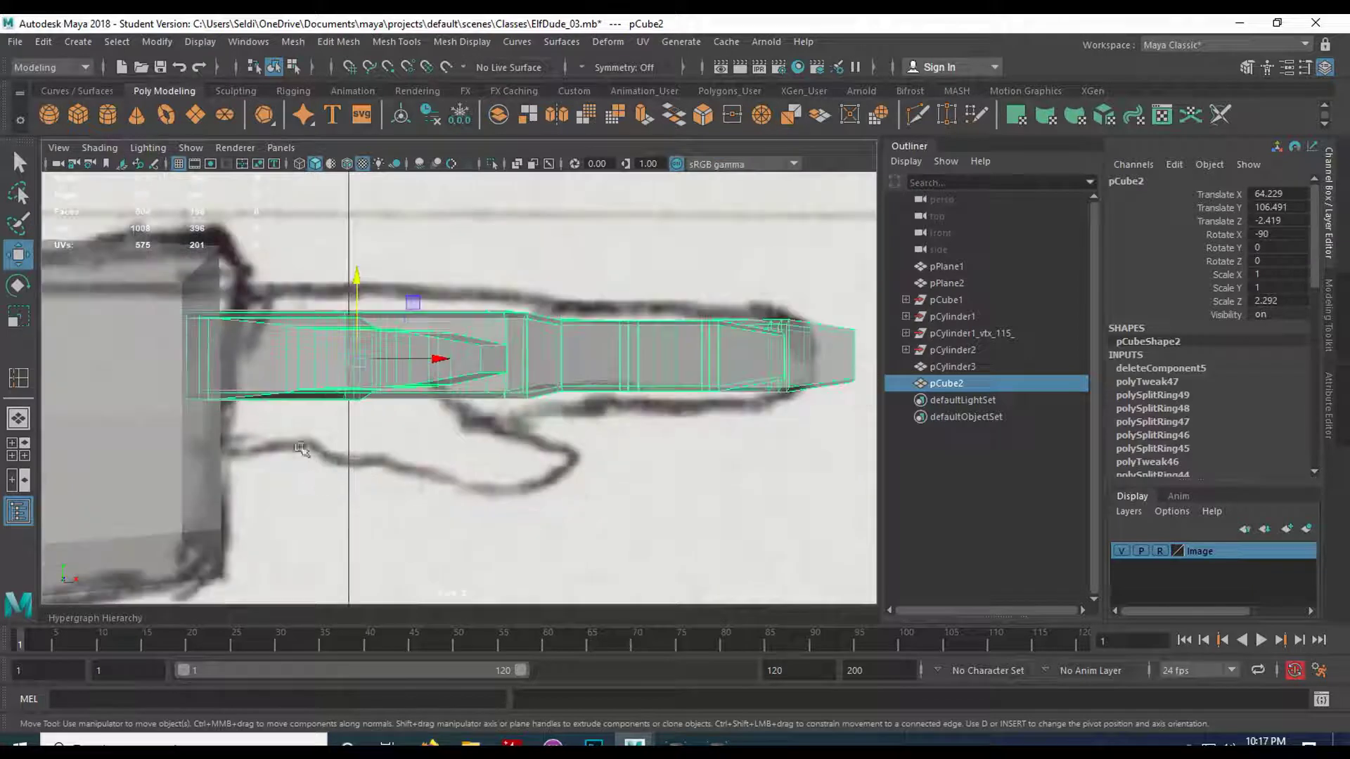
{"action": "scroll", "coordinate": [371, 446], "scroll_direction": "up", "scroll_amount": 2}
{"action": "middle_click_drag", "start_coordinate": [371, 447], "coordinate": [374, 443], "text": "alt"}
{"action": "right_click_drag", "start_coordinate": [308, 281], "coordinate": [226, 278]}
{"action": "left_click_drag", "start_coordinate": [180, 278], "coordinate": [294, 500]}
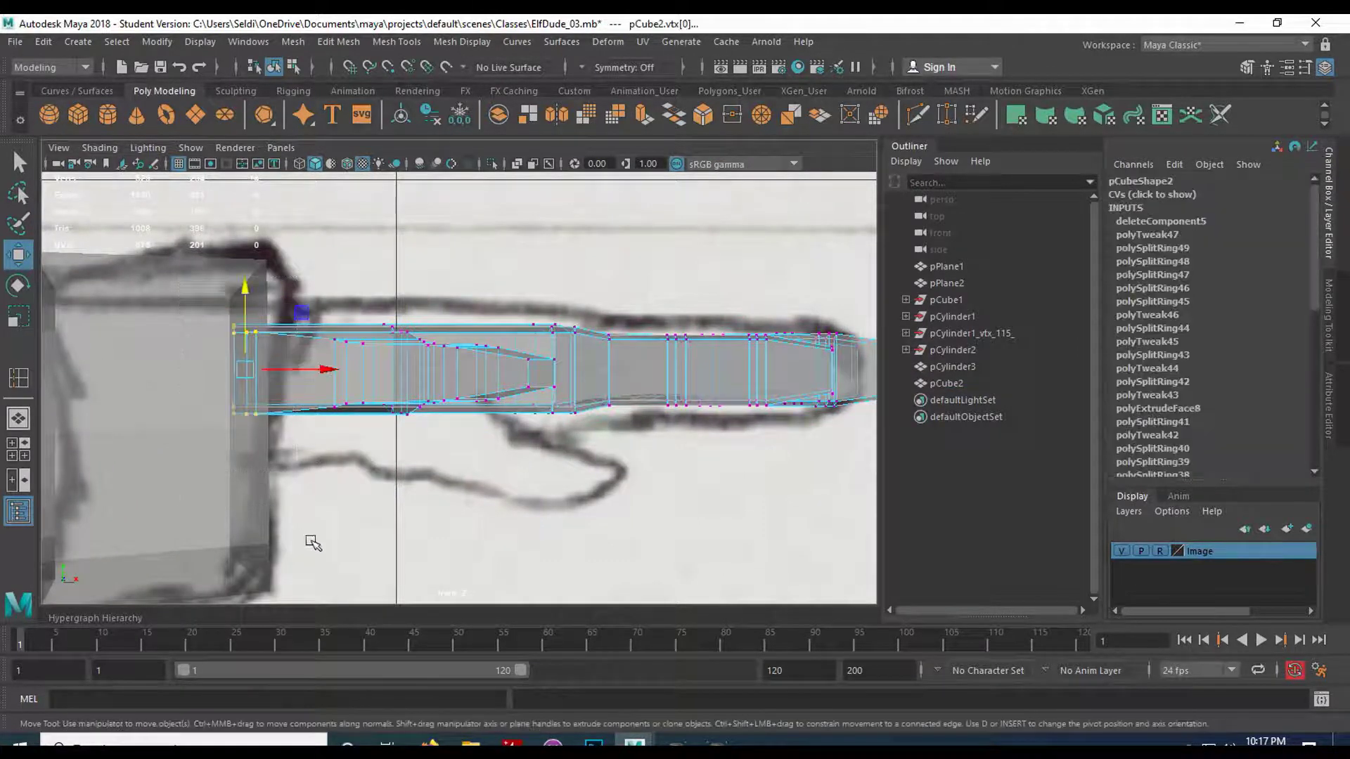
{"action": "key", "text": "r"}
{"action": "mouse_move", "coordinate": [244, 292]}
{"action": "left_mouse_down"}
{"action": "mouse_move", "coordinate": [244, 253]}
{"action": "mouse_move", "coordinate": [243, 303]}
{"action": "left_mouse_up"}
{"action": "key", "text": "w"}
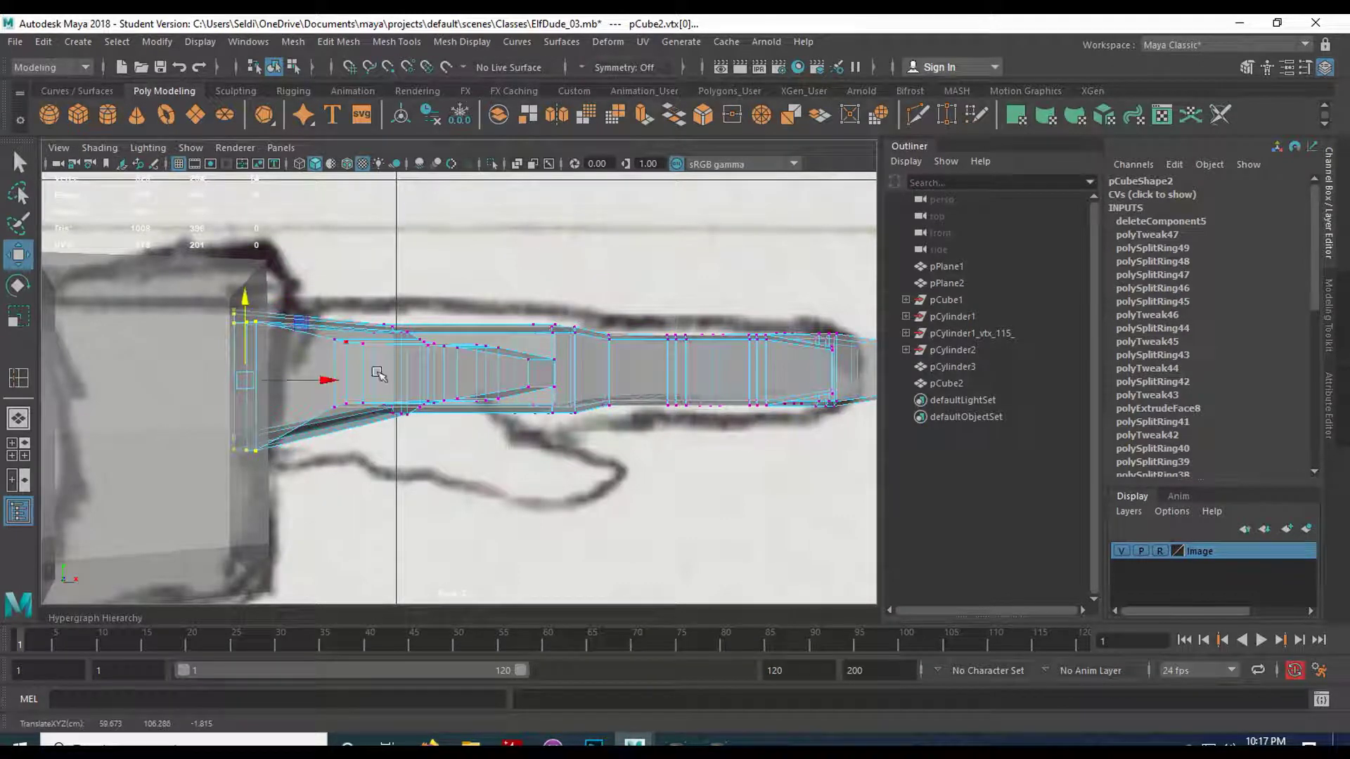
Lower the row of underside palm vertices nearest the wrist to about Y 104.6 in the front view, following the palm outline.
{"action": "key", "text": "space"}
{"action": "key", "text": "space"}
{"action": "left_click_drag", "start_coordinate": [622, 383], "coordinate": [503, 435], "text": "alt"}
{"action": "key", "text": "q"}
{"action": "scroll", "coordinate": [505, 437], "scroll_direction": "up", "scroll_amount": 2}
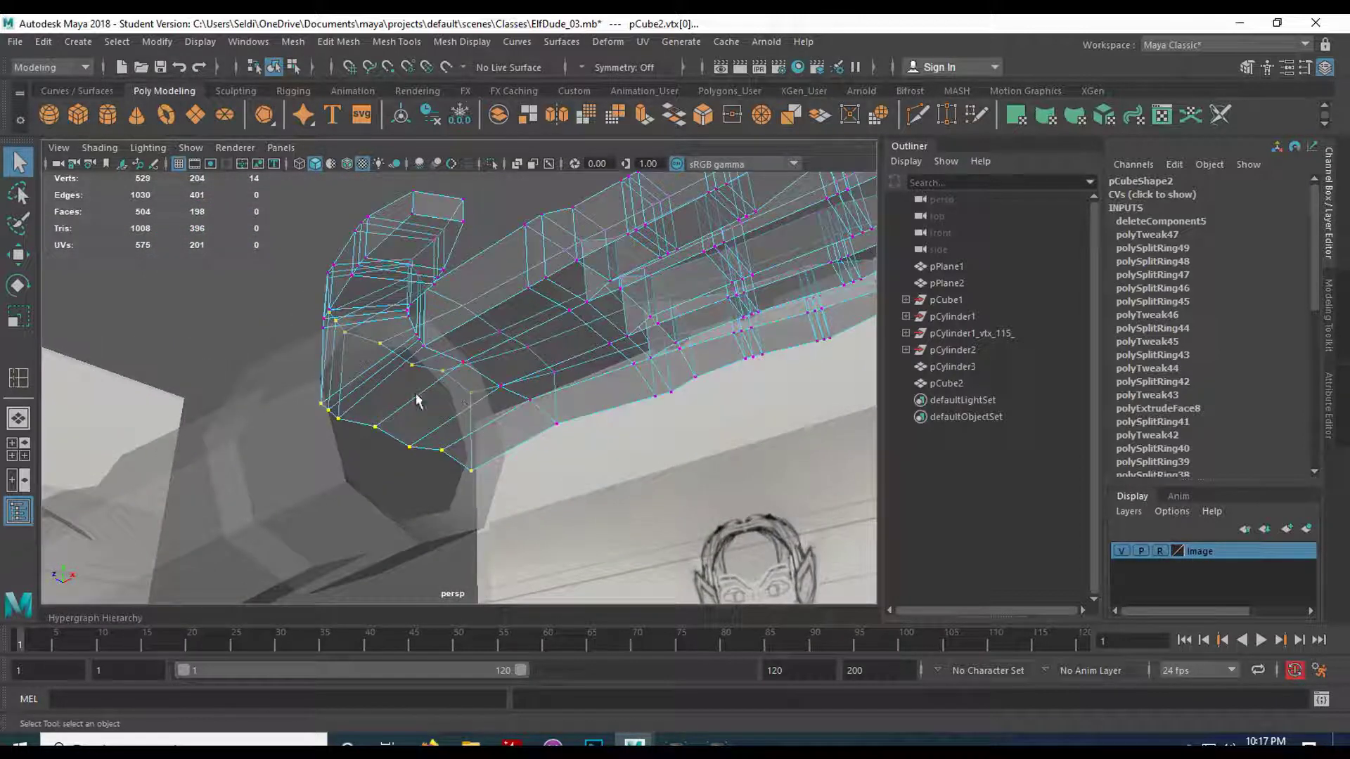
{"action": "right_click", "coordinate": [484, 268]}
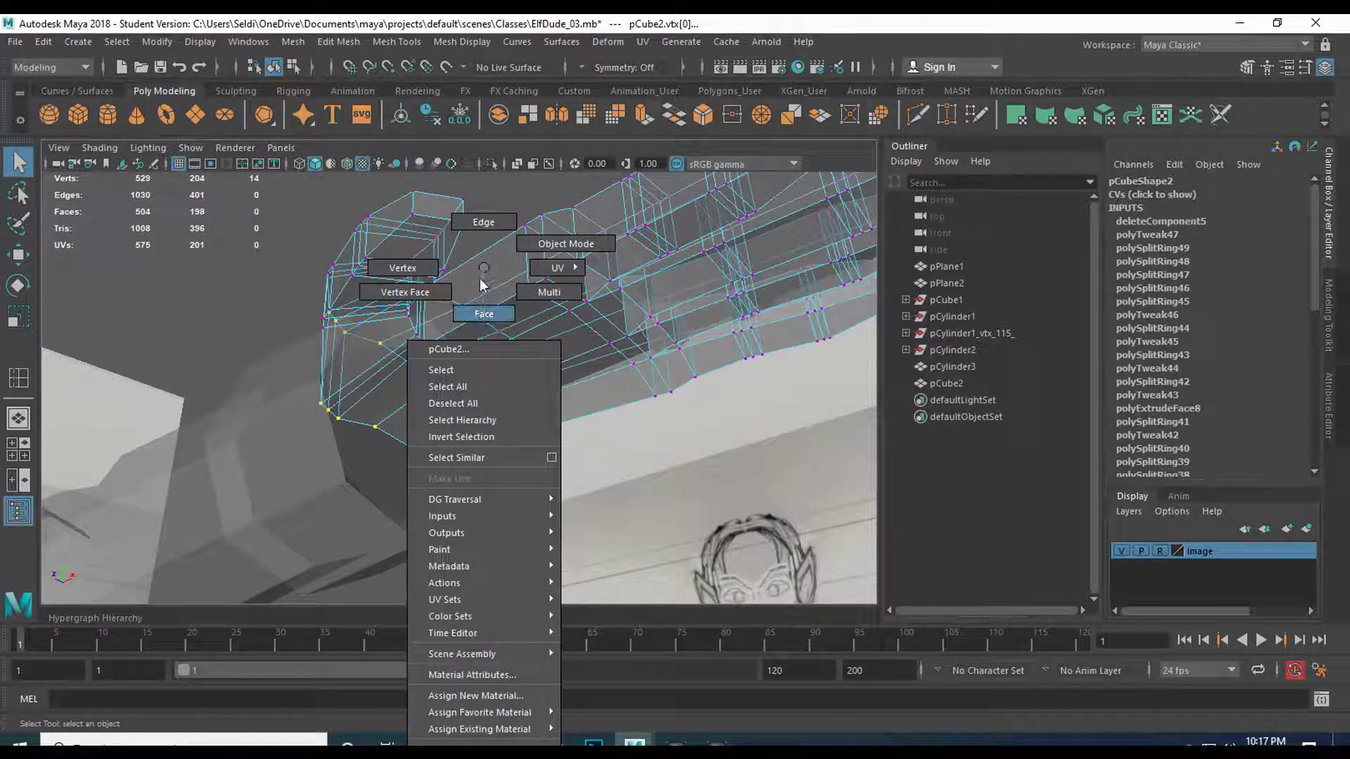
{"action": "left_click_drag", "start_coordinate": [452, 391], "coordinate": [425, 358], "text": "alt"}
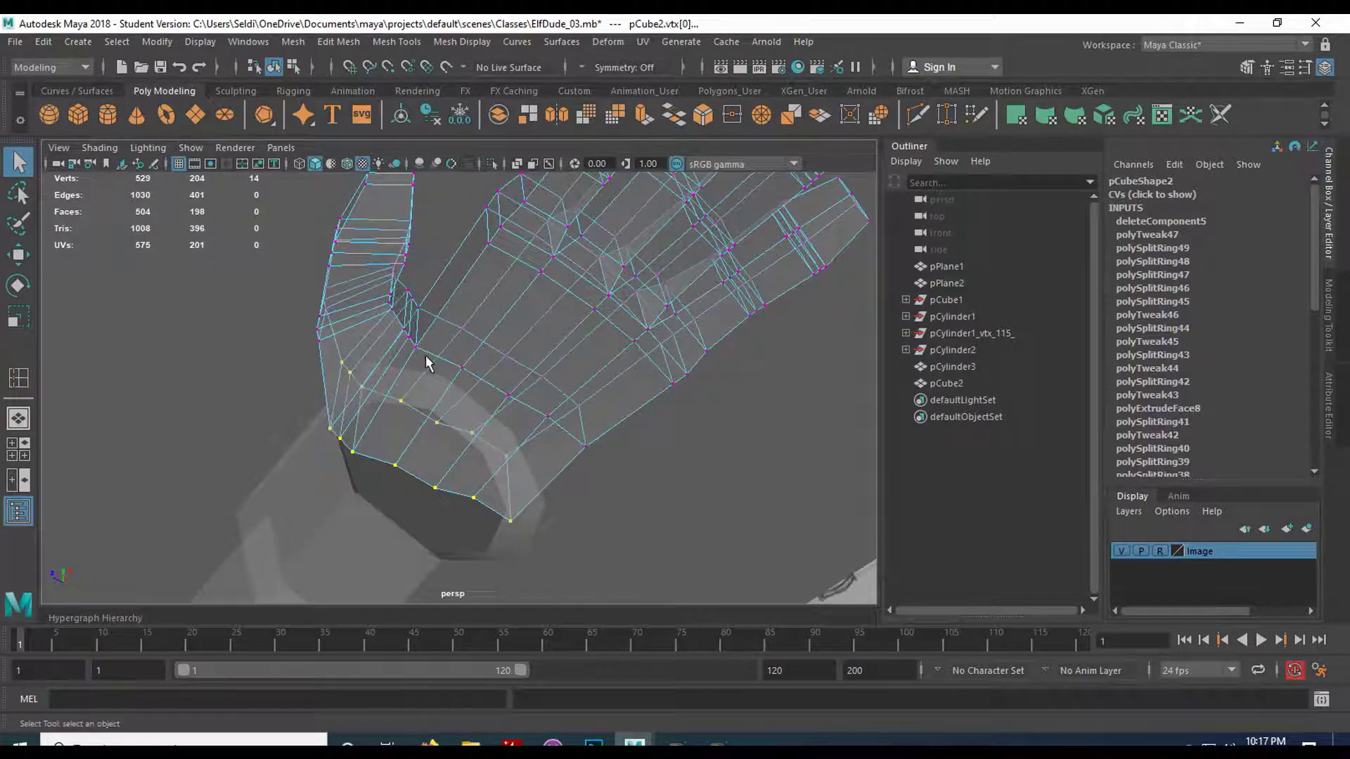
{"action": "left_click", "coordinate": [412, 357]}
{"action": "left_click", "coordinate": [460, 369], "text": "shift"}
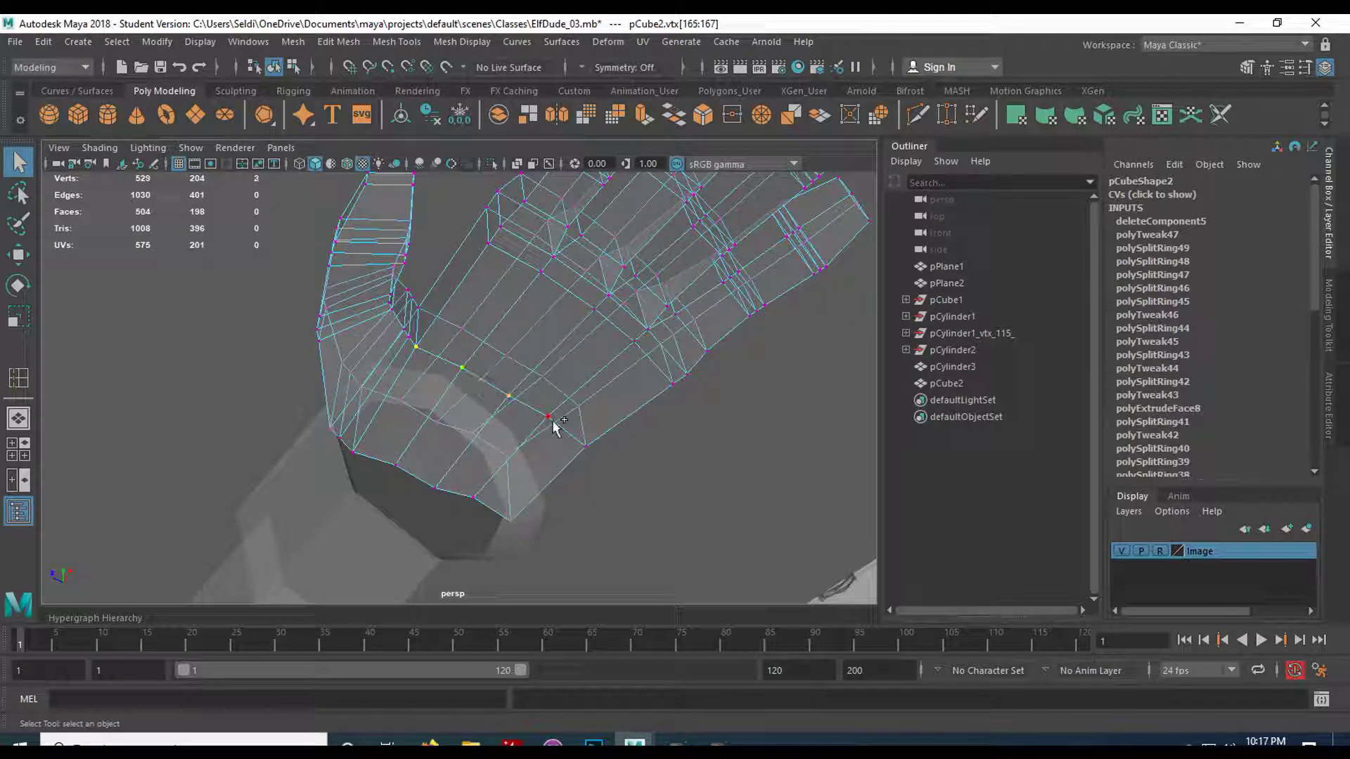
{"action": "key", "text": "space"}
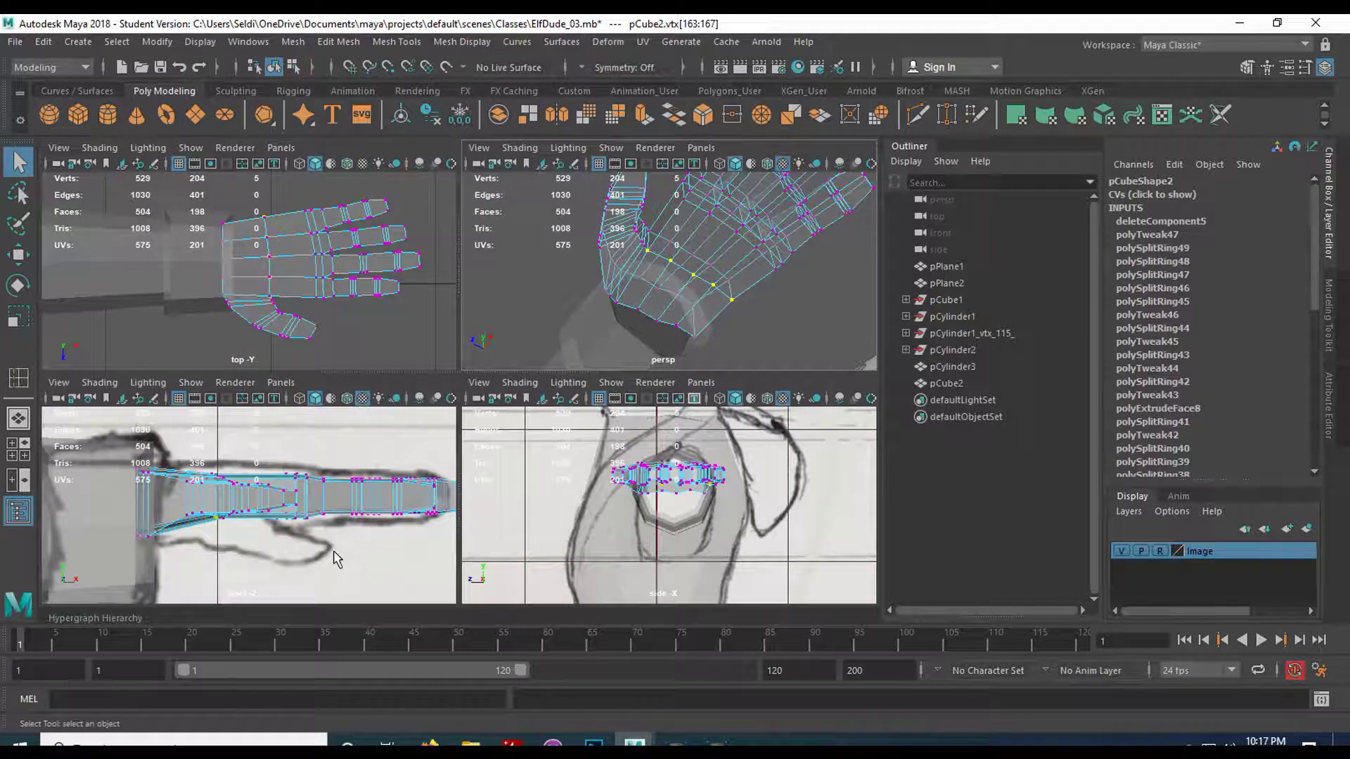
{"action": "key", "text": "space"}
{"action": "key", "text": "w"}
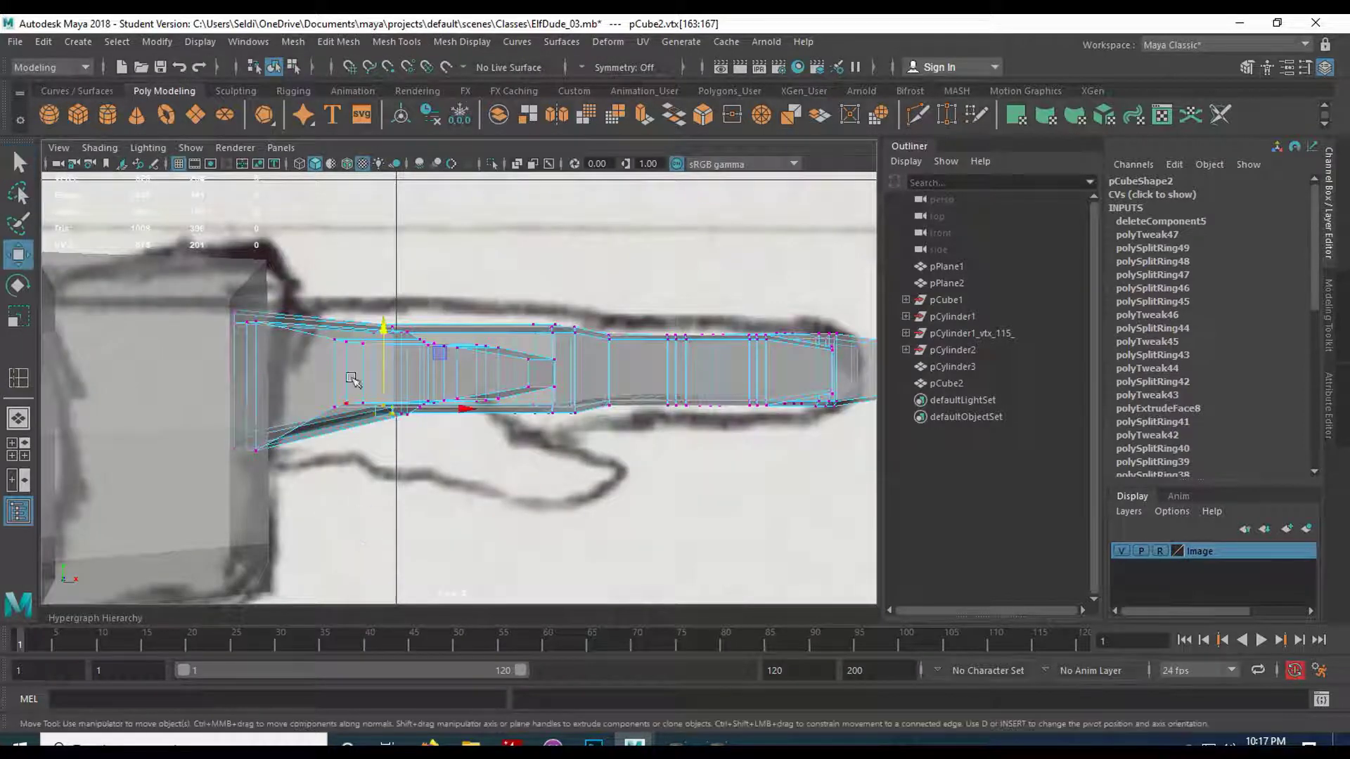
{"action": "left_click_drag", "start_coordinate": [386, 334], "coordinate": [386, 362]}
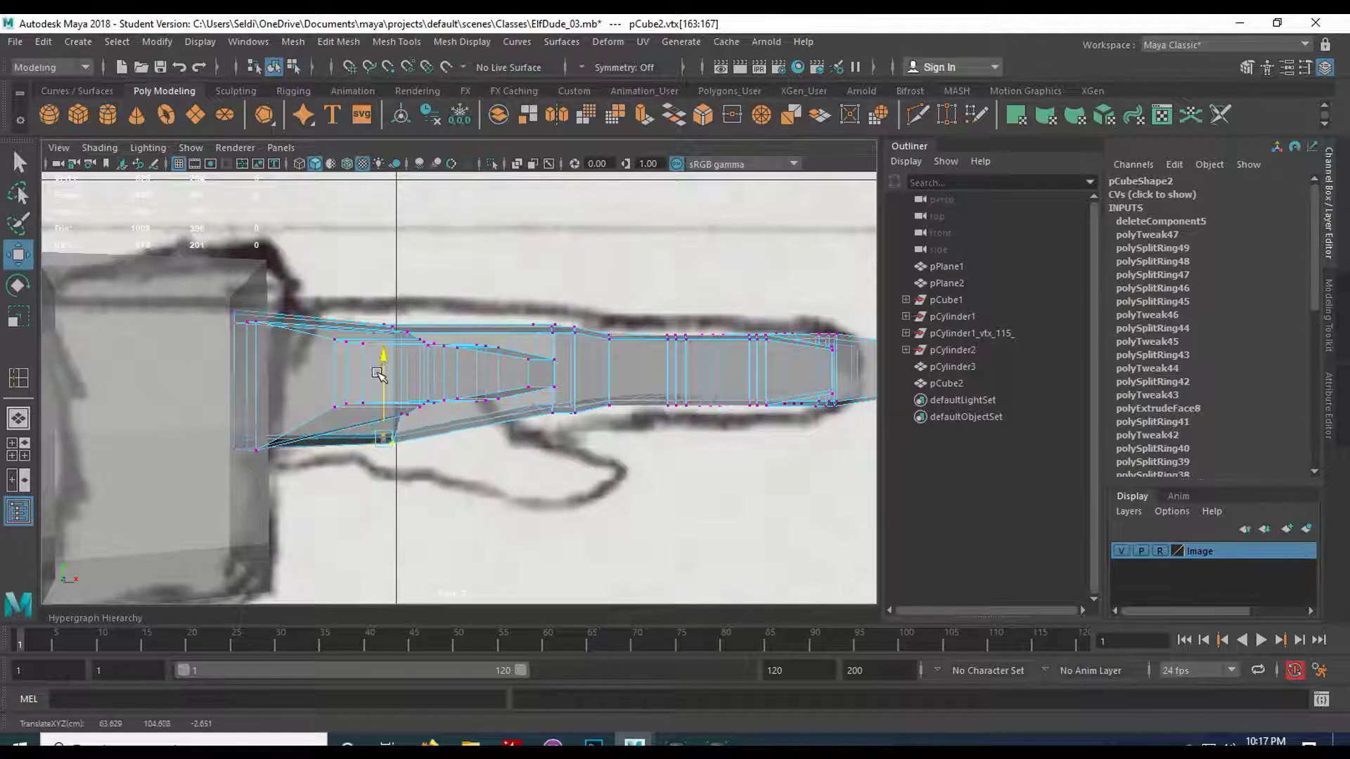
Select the row of underside palm vertices at the base of the fingers and lower it slightly in the front view.
{"action": "key", "text": "space"}
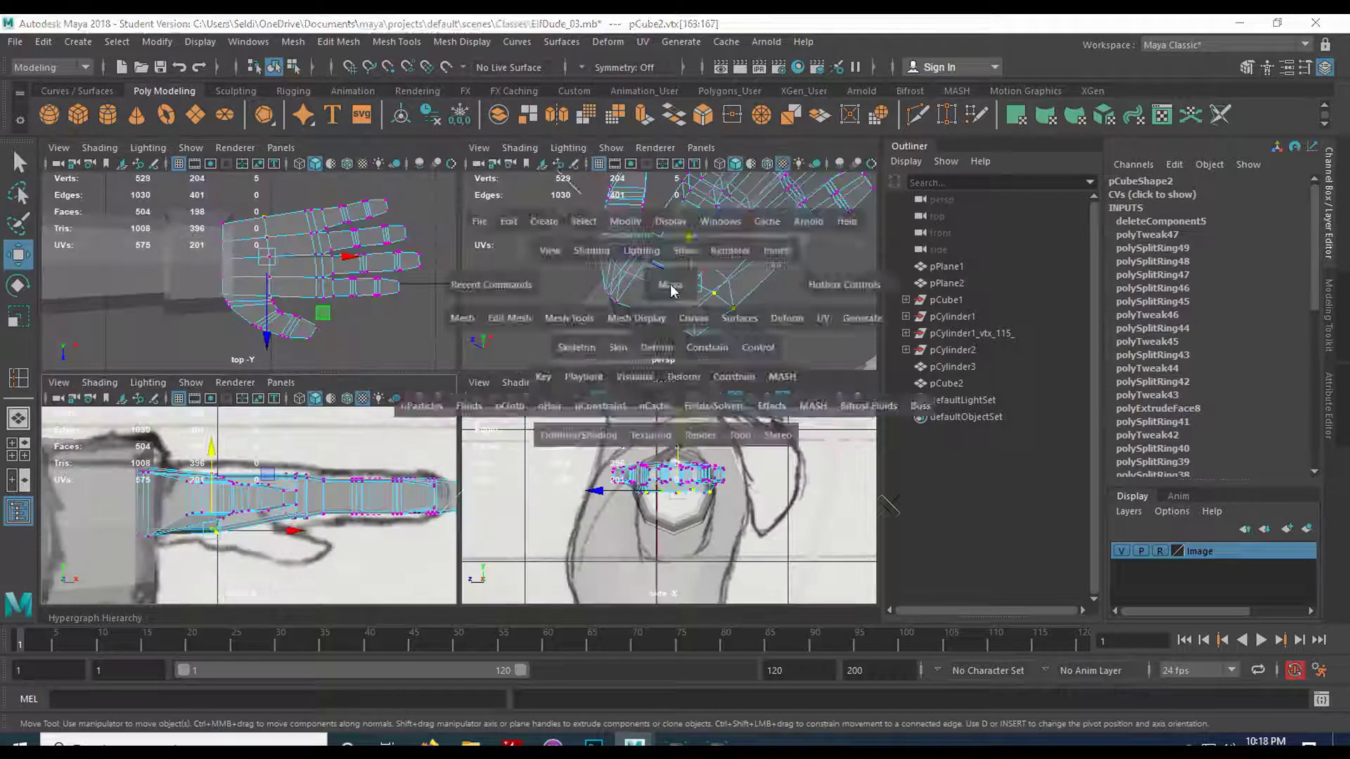
{"action": "key", "text": "space"}
{"action": "mouse_move", "coordinate": [393, 355]}
{"action": "left_mouse_down", "text": "alt"}
{"action": "mouse_move", "coordinate": [418, 373]}
{"action": "mouse_move", "coordinate": [512, 380]}
{"action": "mouse_move", "coordinate": [597, 340]}
{"action": "mouse_move", "coordinate": [721, 371]}
{"action": "mouse_move", "coordinate": [614, 401]}
{"action": "mouse_move", "coordinate": [618, 420]}
{"action": "mouse_move", "coordinate": [627, 400]}
{"action": "mouse_move", "coordinate": [518, 422]}
{"action": "mouse_move", "coordinate": [527, 368]}
{"action": "mouse_move", "coordinate": [484, 347]}
{"action": "mouse_move", "coordinate": [464, 306]}
{"action": "left_mouse_up", "text": "alt"}
{"action": "scroll", "coordinate": [627, 394], "scroll_direction": "up", "scroll_amount": 2}
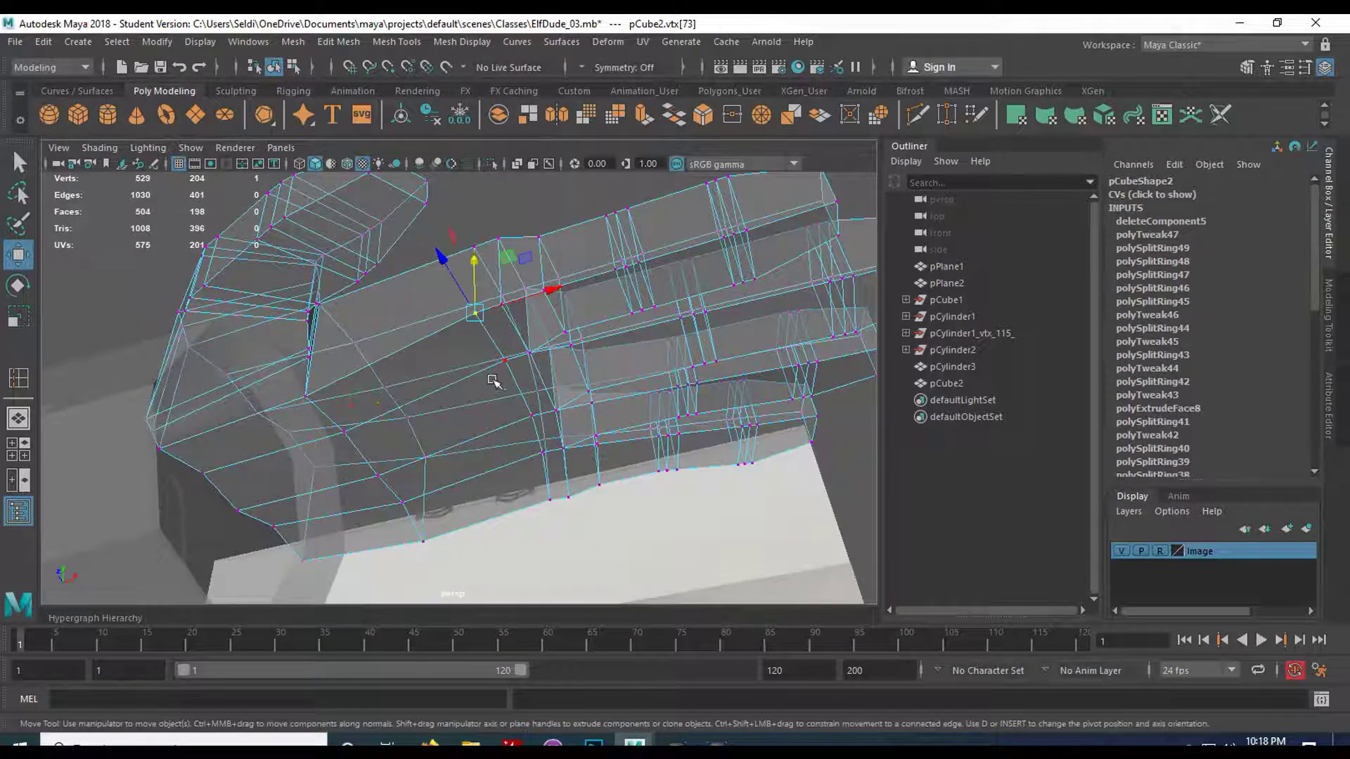
{"action": "key", "text": "q"}
{"action": "left_click", "coordinate": [504, 378], "text": "shift"}
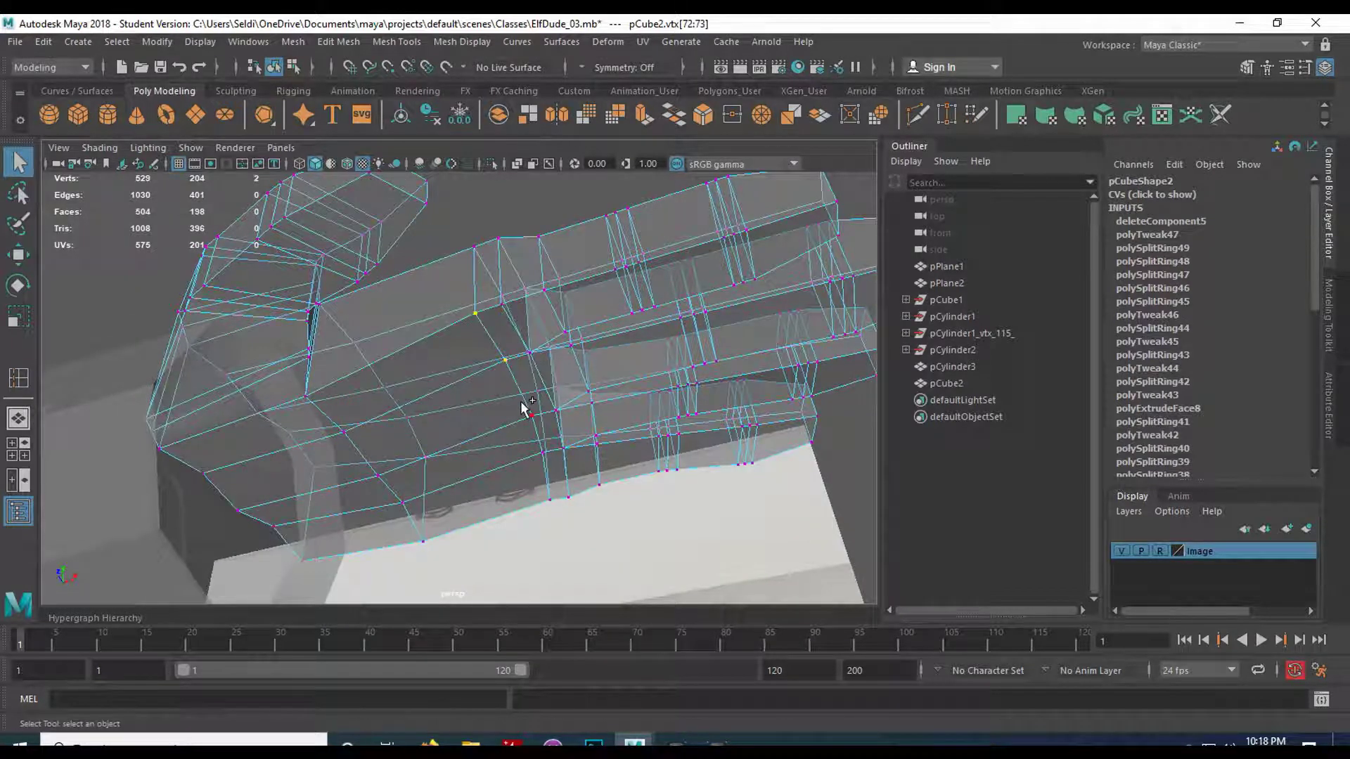
{"action": "left_click", "coordinate": [549, 494], "text": "shift"}
{"action": "key", "text": "space"}
{"action": "key", "text": "space"}
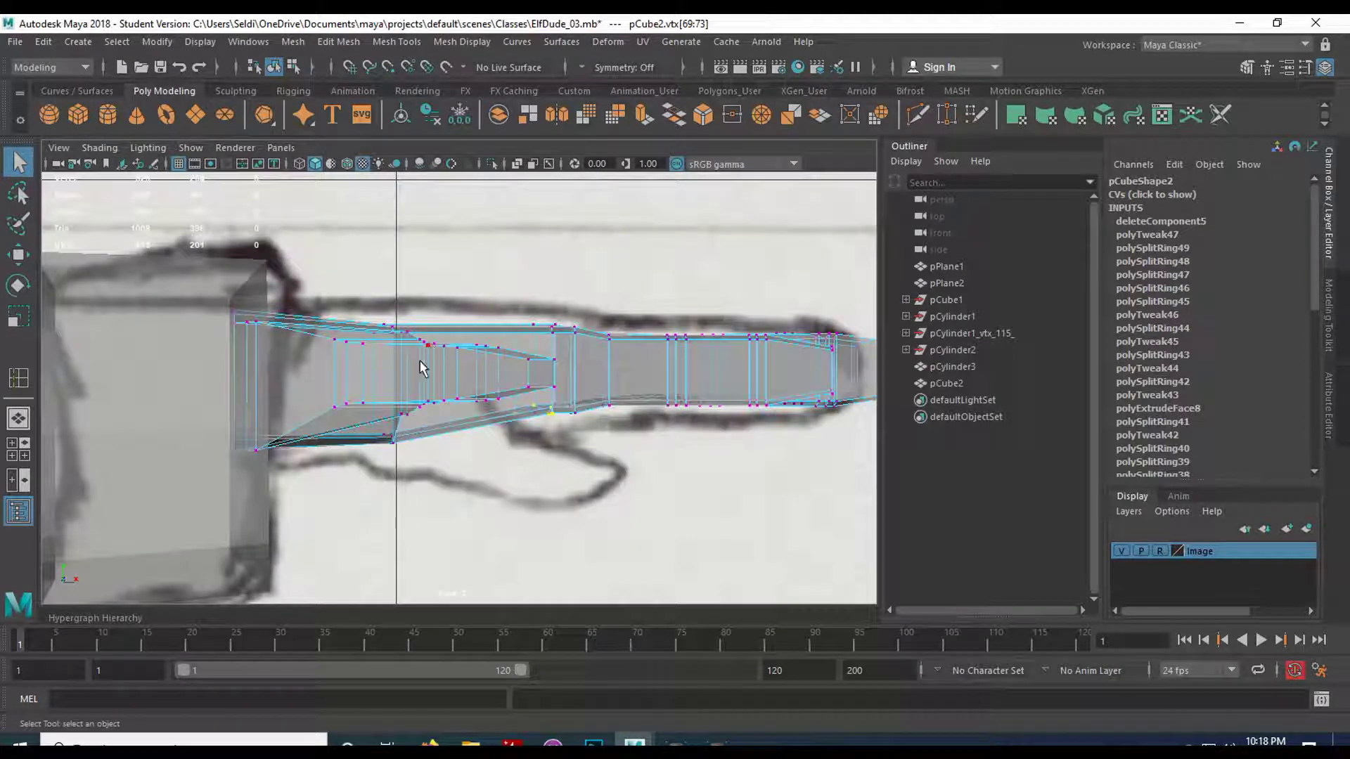
{"action": "key", "text": "w"}
{"action": "left_click_drag", "start_coordinate": [528, 321], "coordinate": [536, 336]}
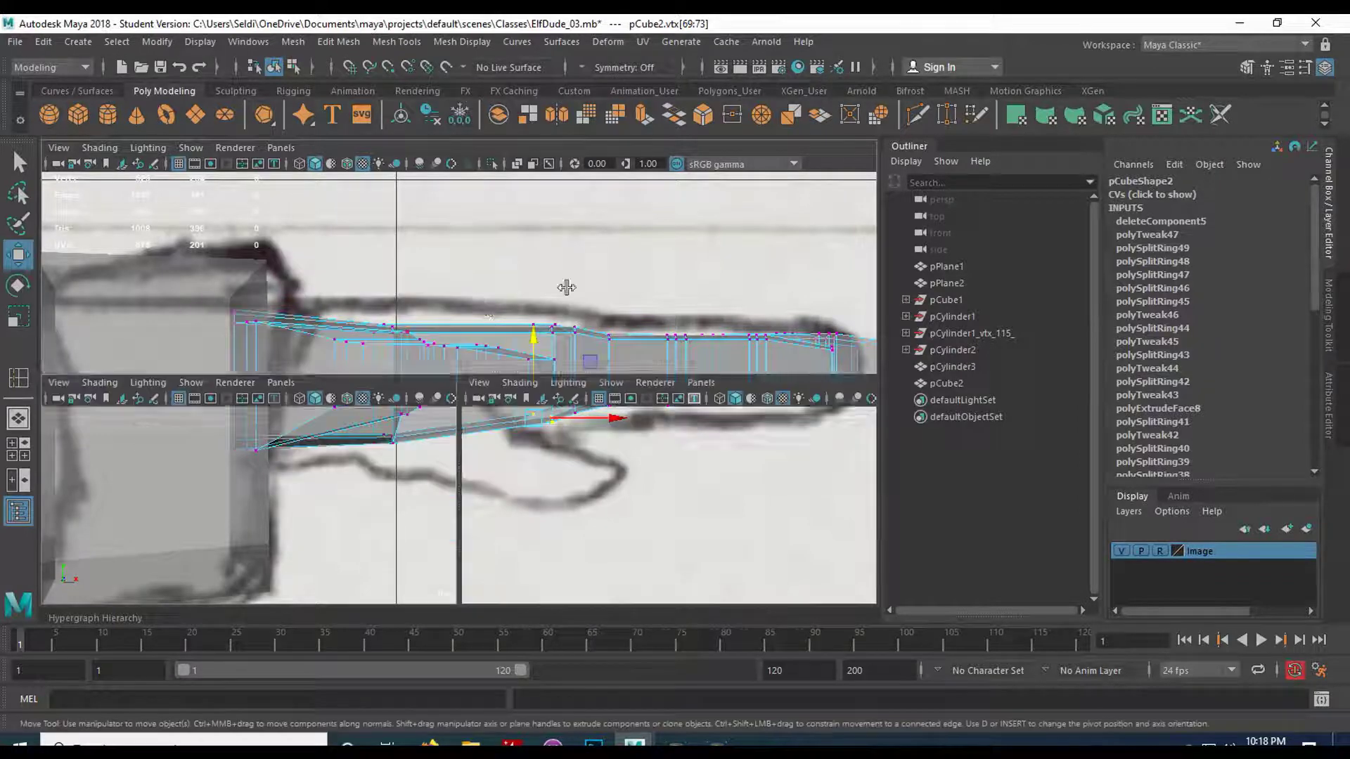
Select the row of five vertices across the back of the hand nearest the wrist.
{"action": "key", "text": "space"}
{"action": "key", "text": "space"}
{"action": "mouse_move", "coordinate": [561, 292]}
{"action": "left_mouse_down", "text": "alt"}
{"action": "mouse_move", "coordinate": [555, 356]}
{"action": "mouse_move", "coordinate": [490, 351]}
{"action": "left_mouse_up", "text": "alt"}
{"action": "left_click", "coordinate": [310, 337]}
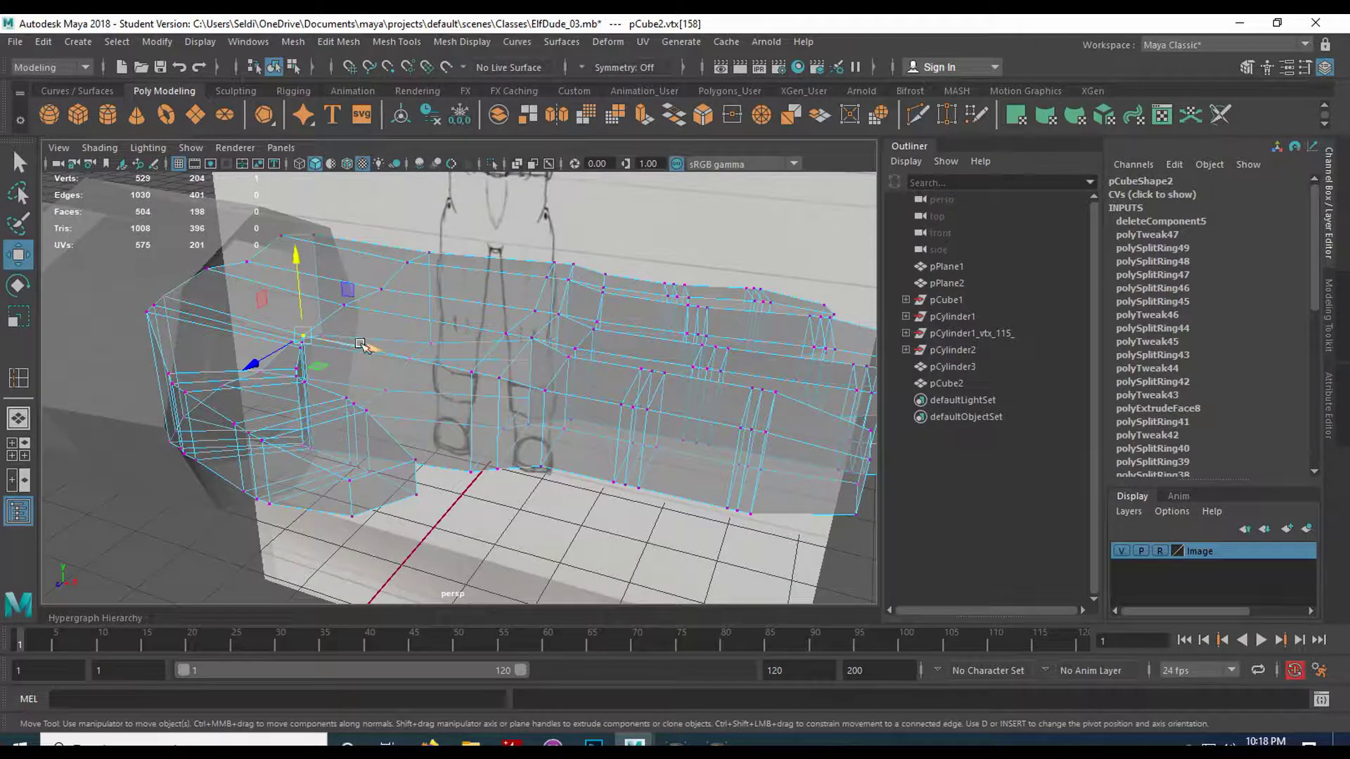
{"action": "key", "text": "q"}
{"action": "left_click_drag", "start_coordinate": [380, 317], "coordinate": [351, 315], "text": "alt"}
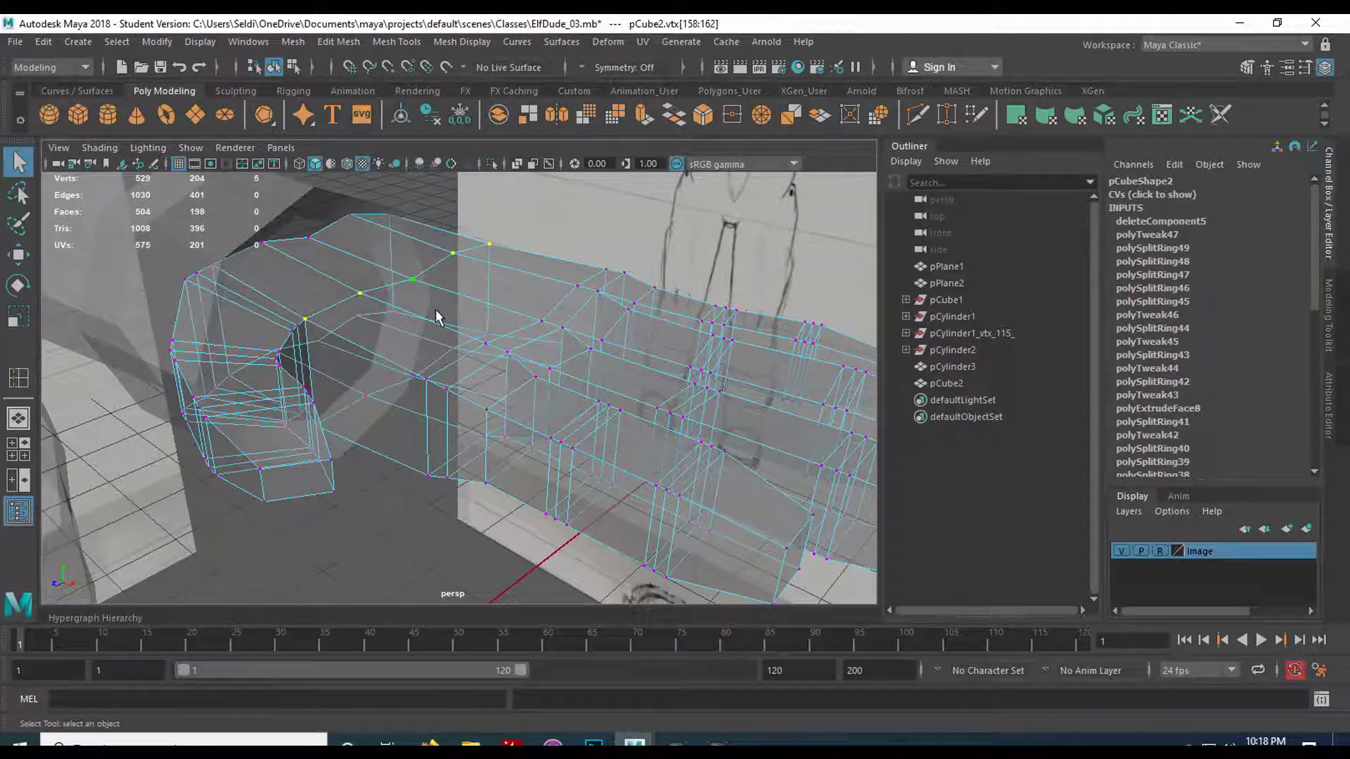
Try to flatten the selected back-of-hand vertex row by scaling it vertically, and undo the scale.
{"action": "key", "text": "r"}
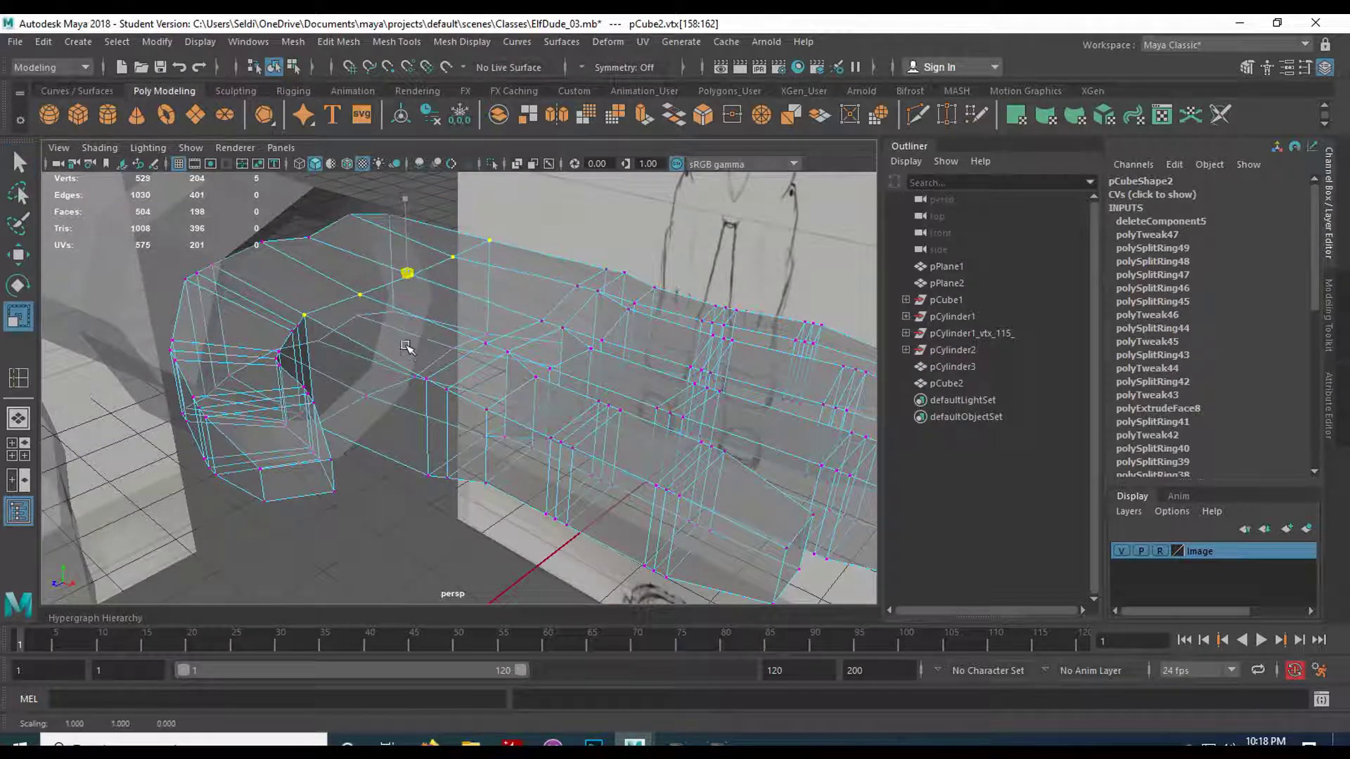
{"action": "key", "text": "space"}
{"action": "key", "text": "space"}
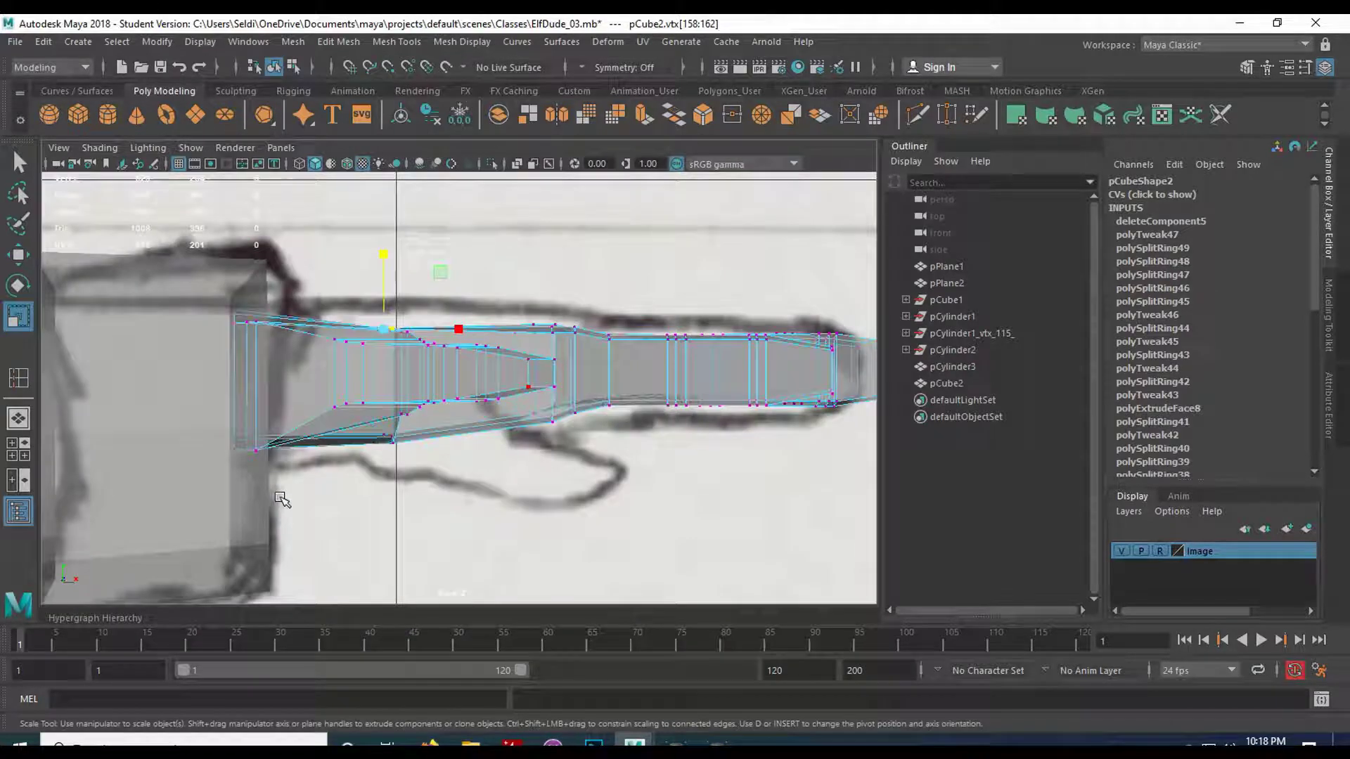
{"action": "key", "text": "ctrl+z"}
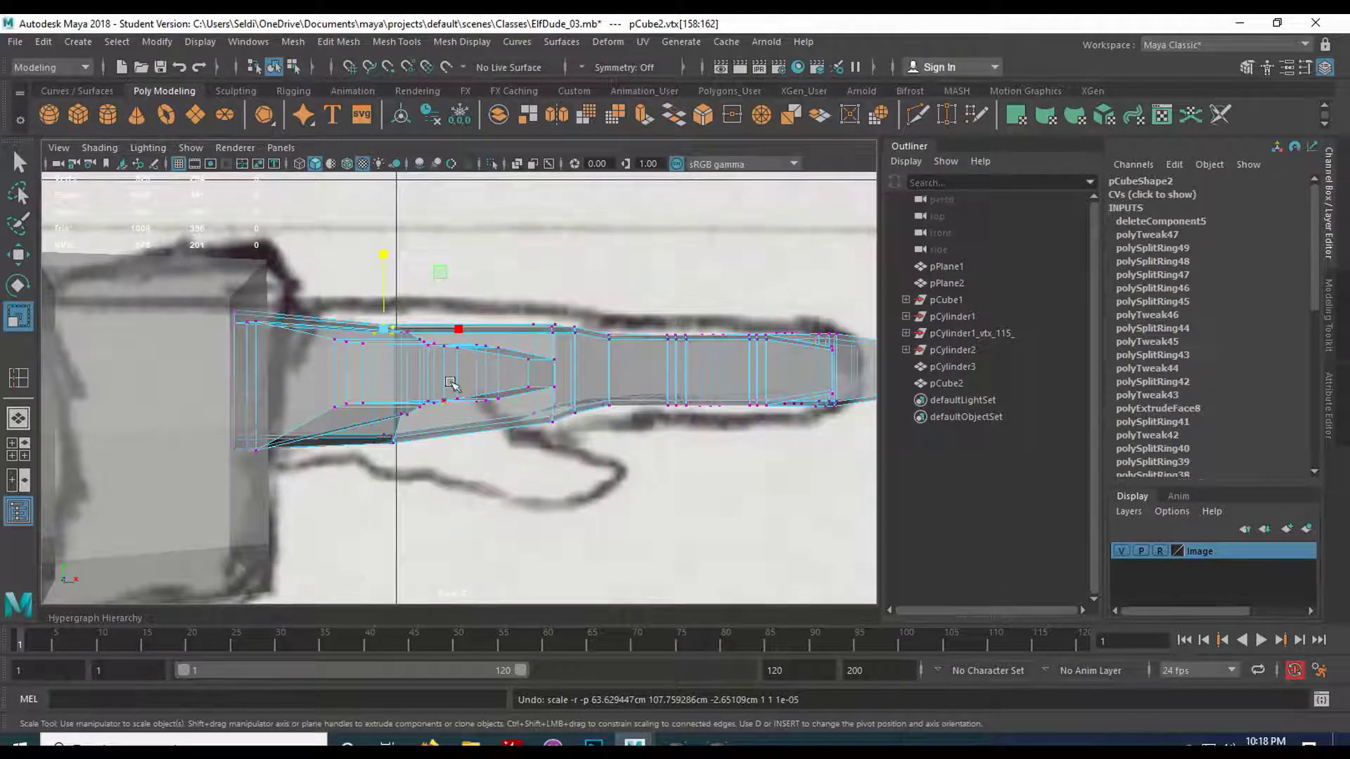
Raise the back-of-hand vertex row to about Y 108.19 in the front view, up to the drawn outline.
{"action": "key", "text": "space"}
{"action": "key", "text": "space"}
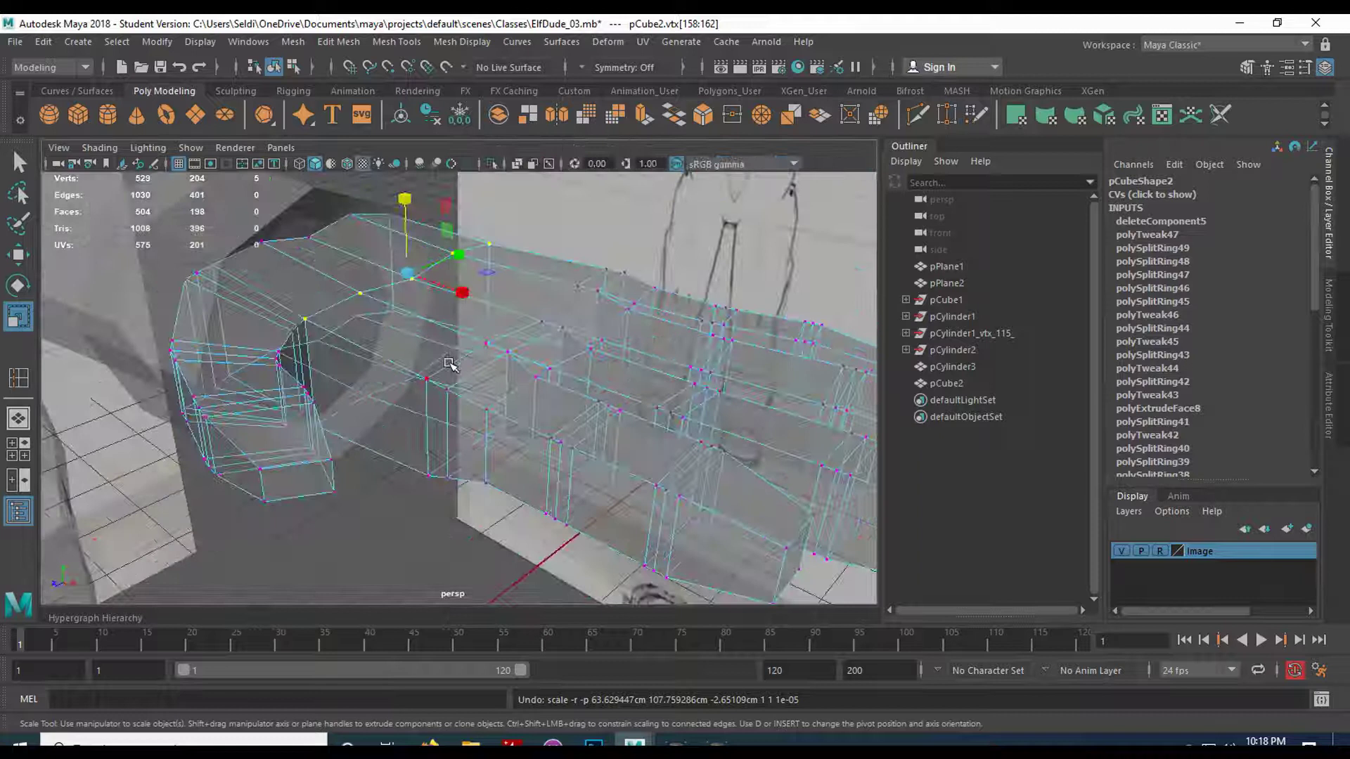
{"action": "key", "text": "w"}
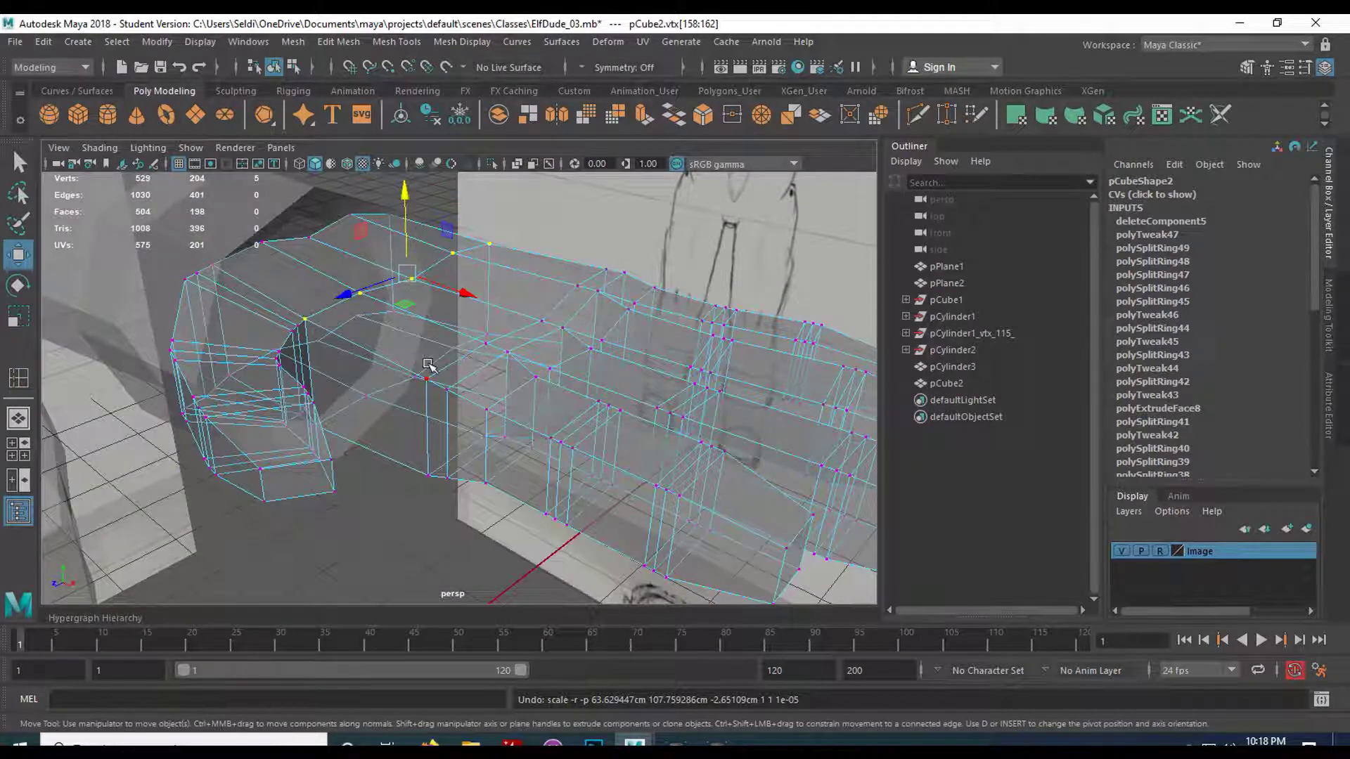
{"action": "key", "text": "space"}
{"action": "key", "text": "space"}
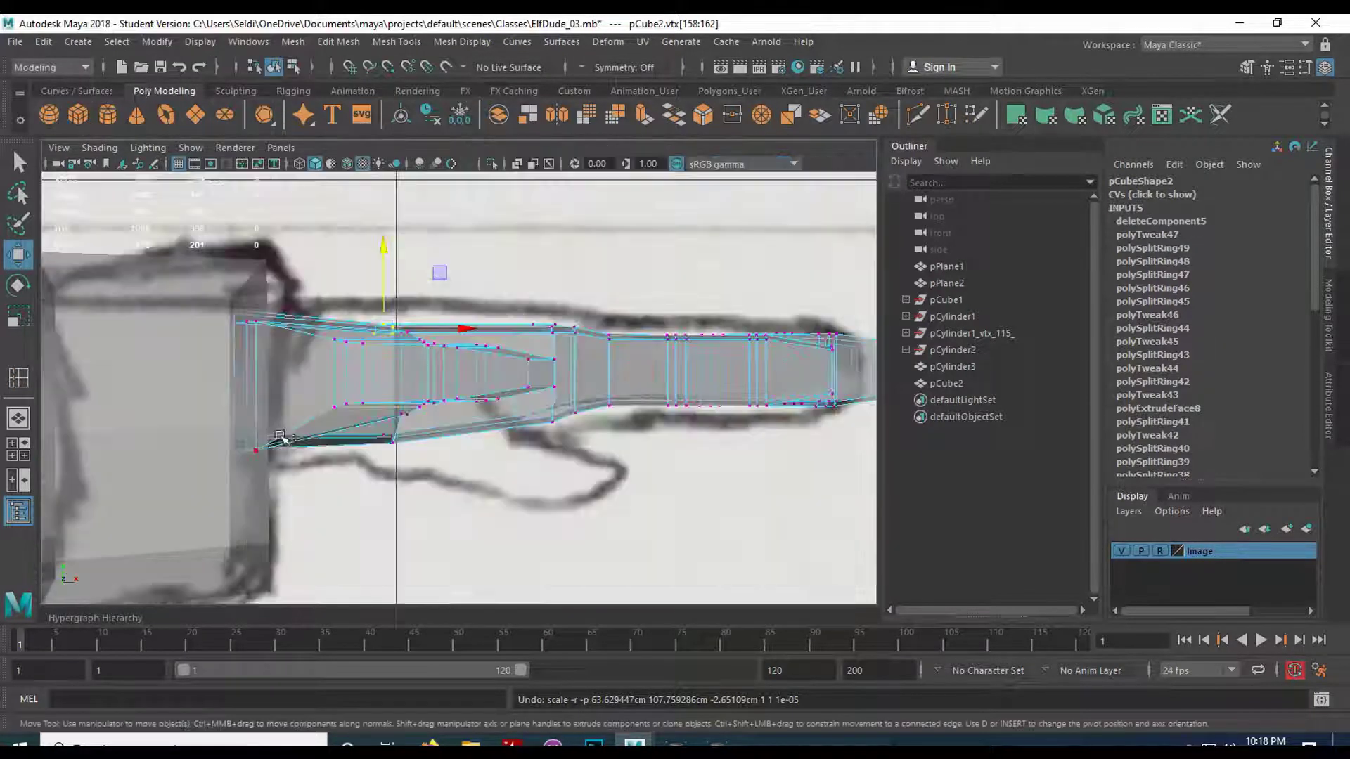
{"action": "left_click_drag", "start_coordinate": [386, 276], "coordinate": [385, 257]}
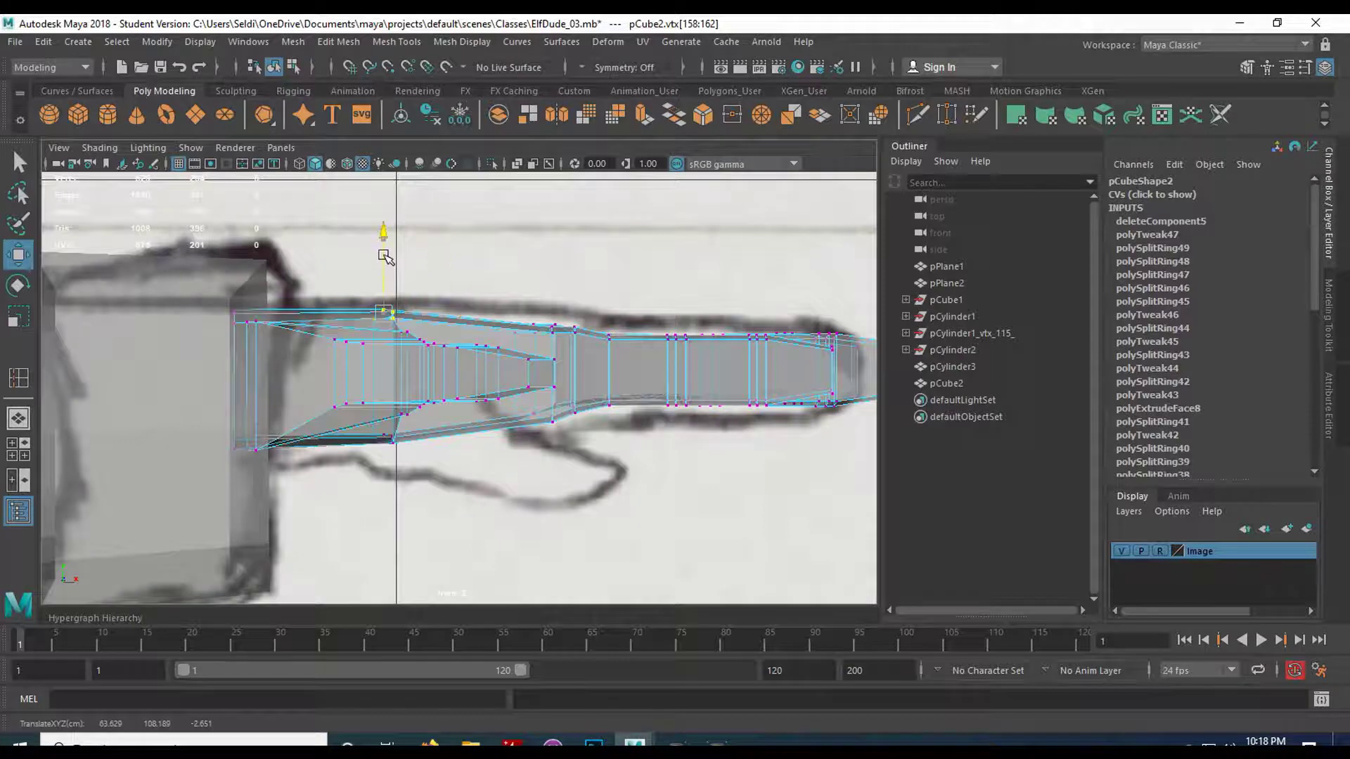
Select the row of knuckle vertices on the back of the hand and raise it to about Y 107.97 in the front view.
{"action": "key", "text": "space"}
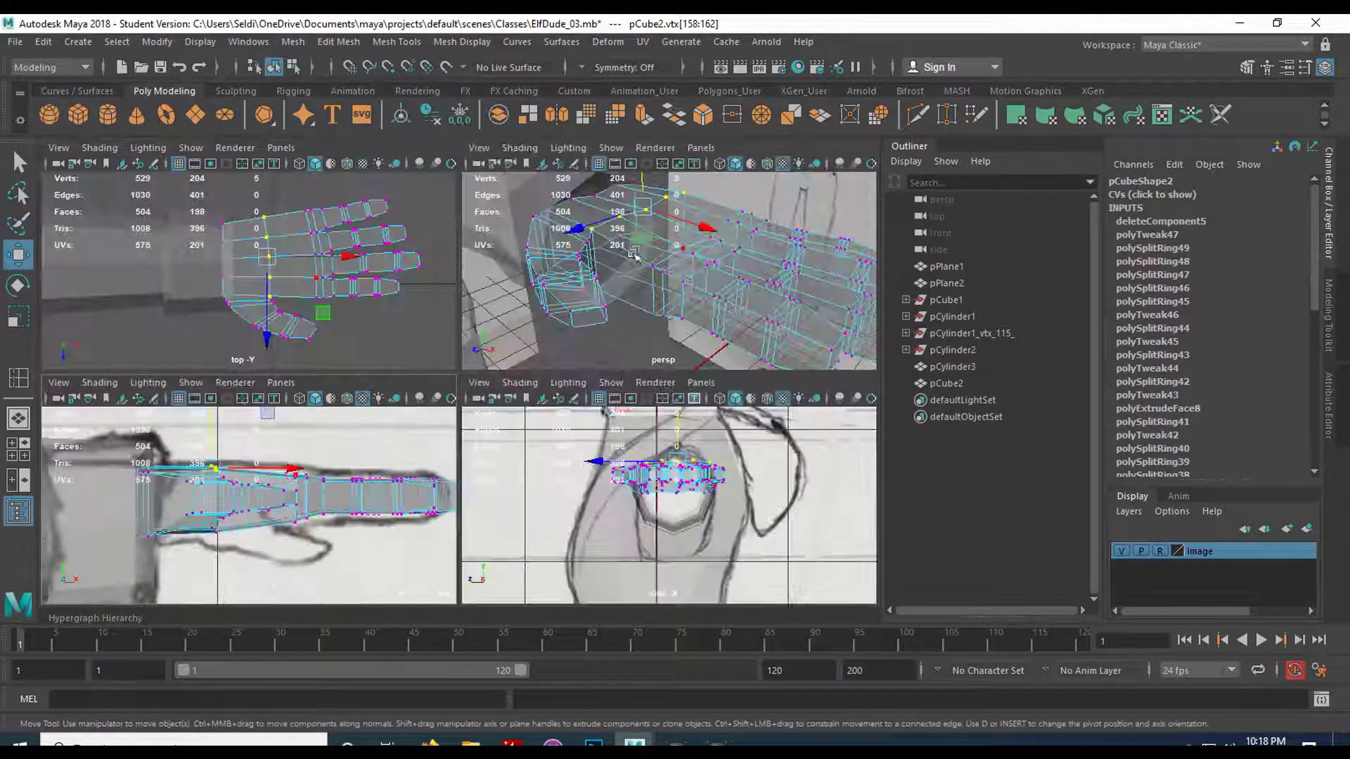
{"action": "key", "text": "q"}
{"action": "key", "text": "space"}
{"action": "left_click", "coordinate": [422, 264], "text": "shift"}
{"action": "mouse_move", "coordinate": [451, 386]}
{"action": "left_mouse_down", "text": "alt"}
{"action": "mouse_move", "coordinate": [496, 364]}
{"action": "mouse_move", "coordinate": [466, 292]}
{"action": "mouse_move", "coordinate": [467, 326]}
{"action": "left_mouse_up", "text": "alt"}
{"action": "key", "text": "space"}
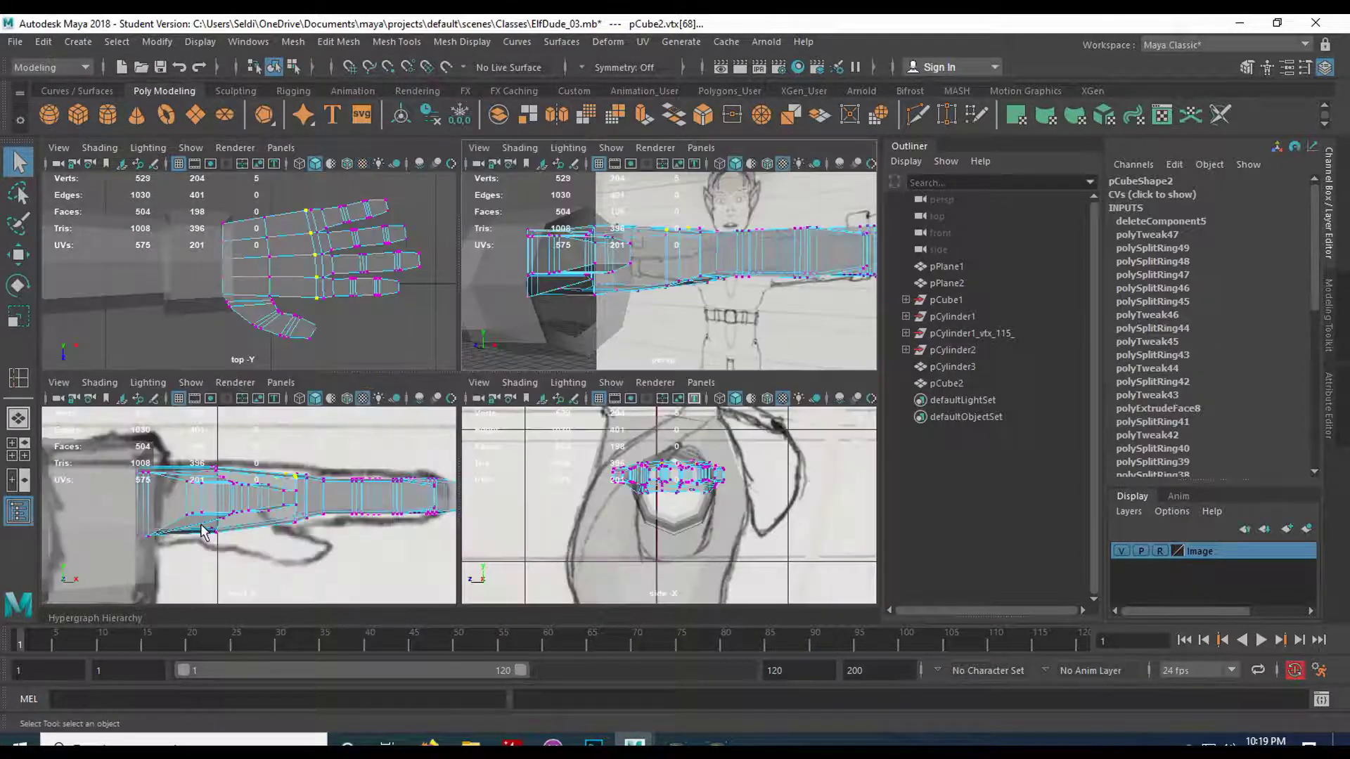
{"action": "key", "text": "space"}
{"action": "key", "text": "w"}
{"action": "left_click_drag", "start_coordinate": [539, 281], "coordinate": [532, 265]}
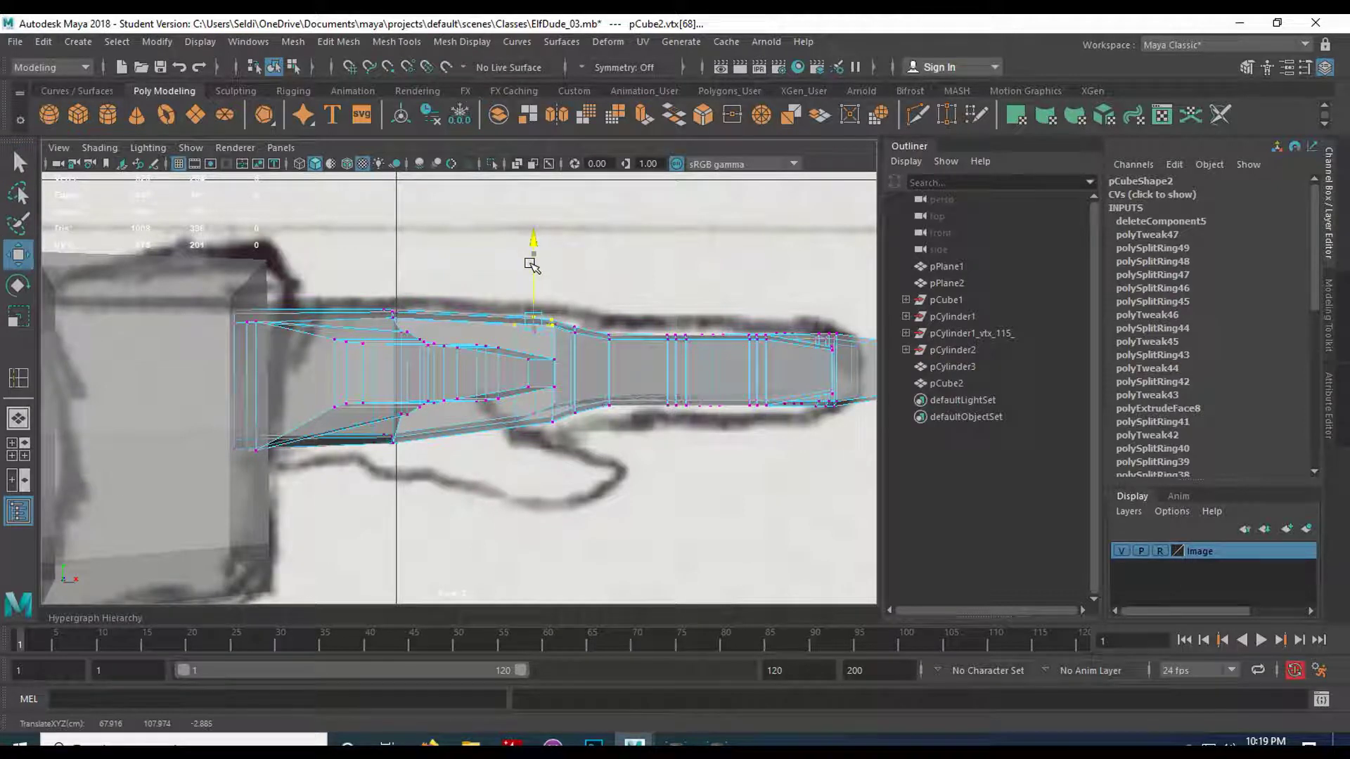
Try to shorten the four fingers by moving their outer joint and tip vertices toward the palm in the top view, and undo it.
{"action": "middle_click_drag", "start_coordinate": [676, 313], "coordinate": [531, 315], "text": "alt"}
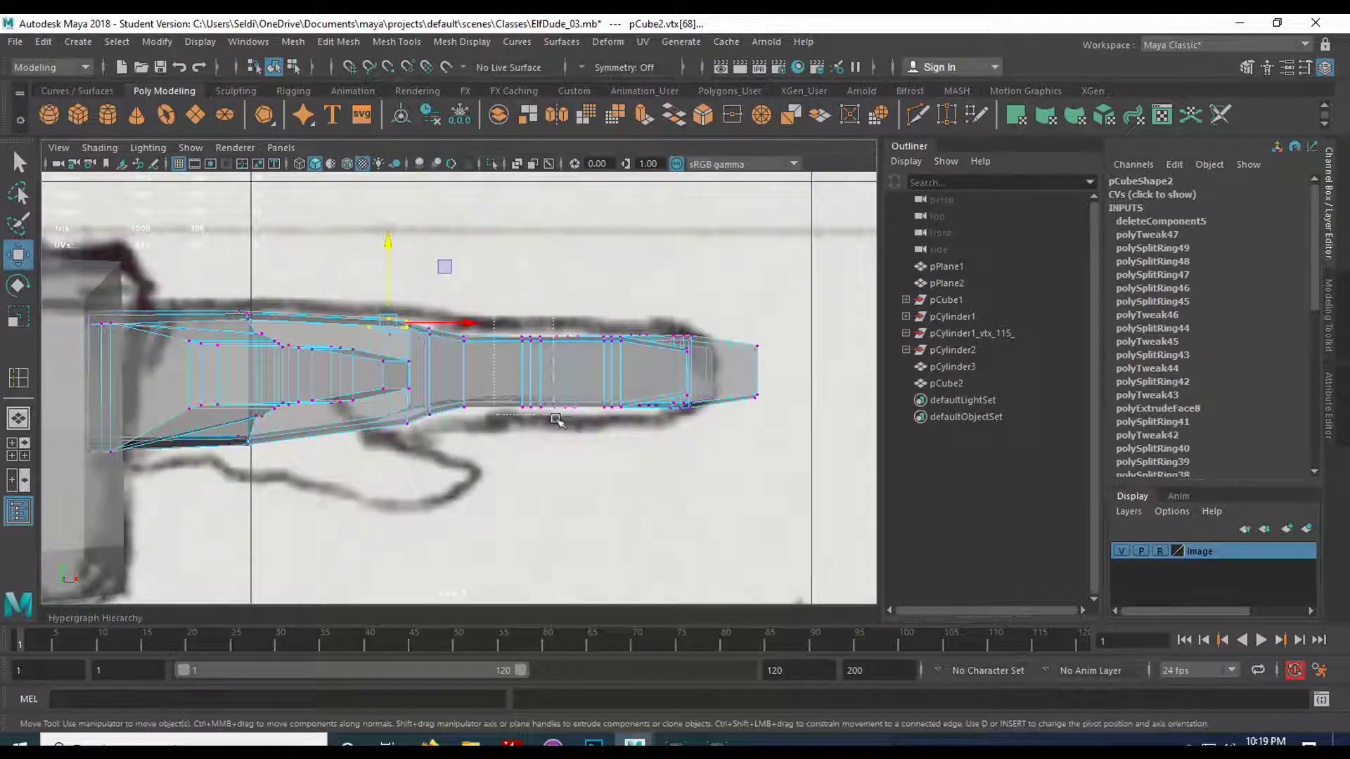
{"action": "left_click_drag", "start_coordinate": [783, 472], "coordinate": [783, 472]}
{"action": "key", "text": "space"}
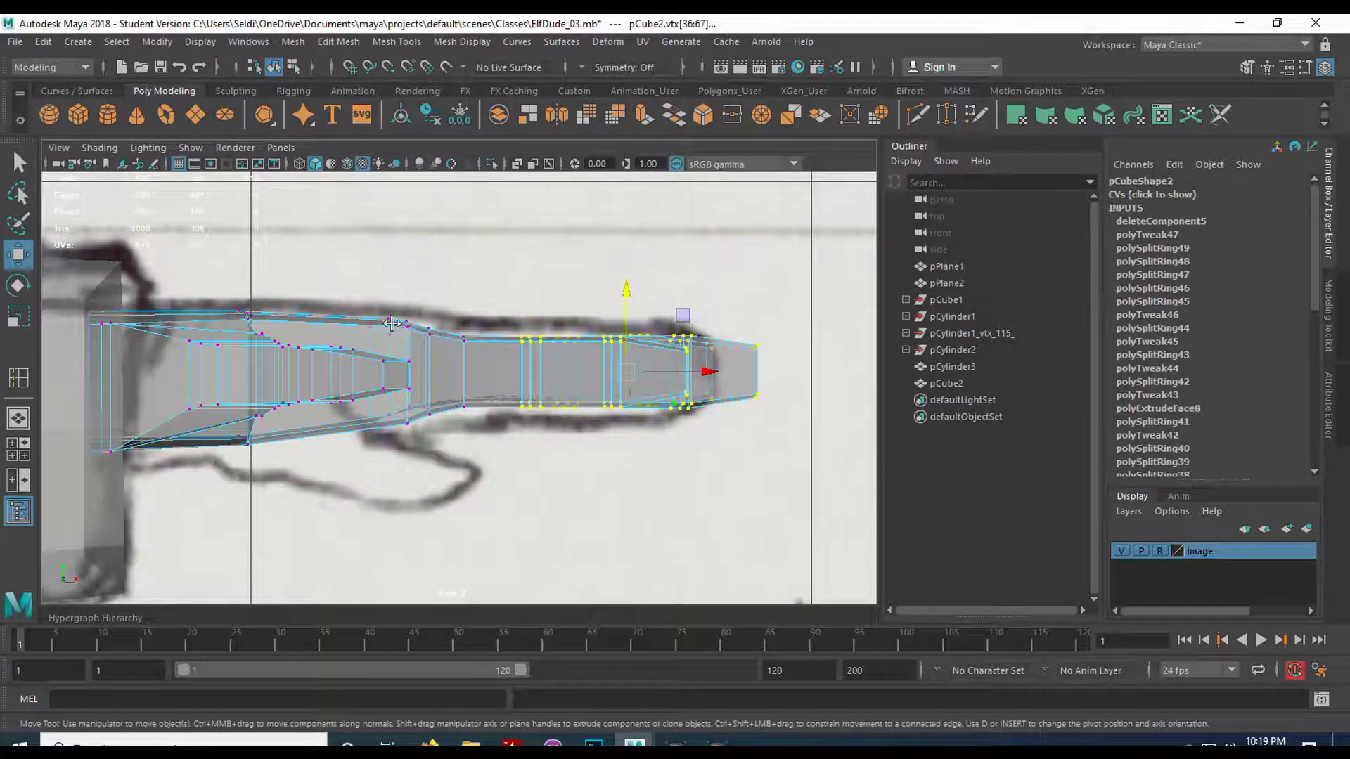
{"action": "key", "text": "space"}
{"action": "scroll", "coordinate": [622, 384], "scroll_direction": "up", "scroll_amount": 1}
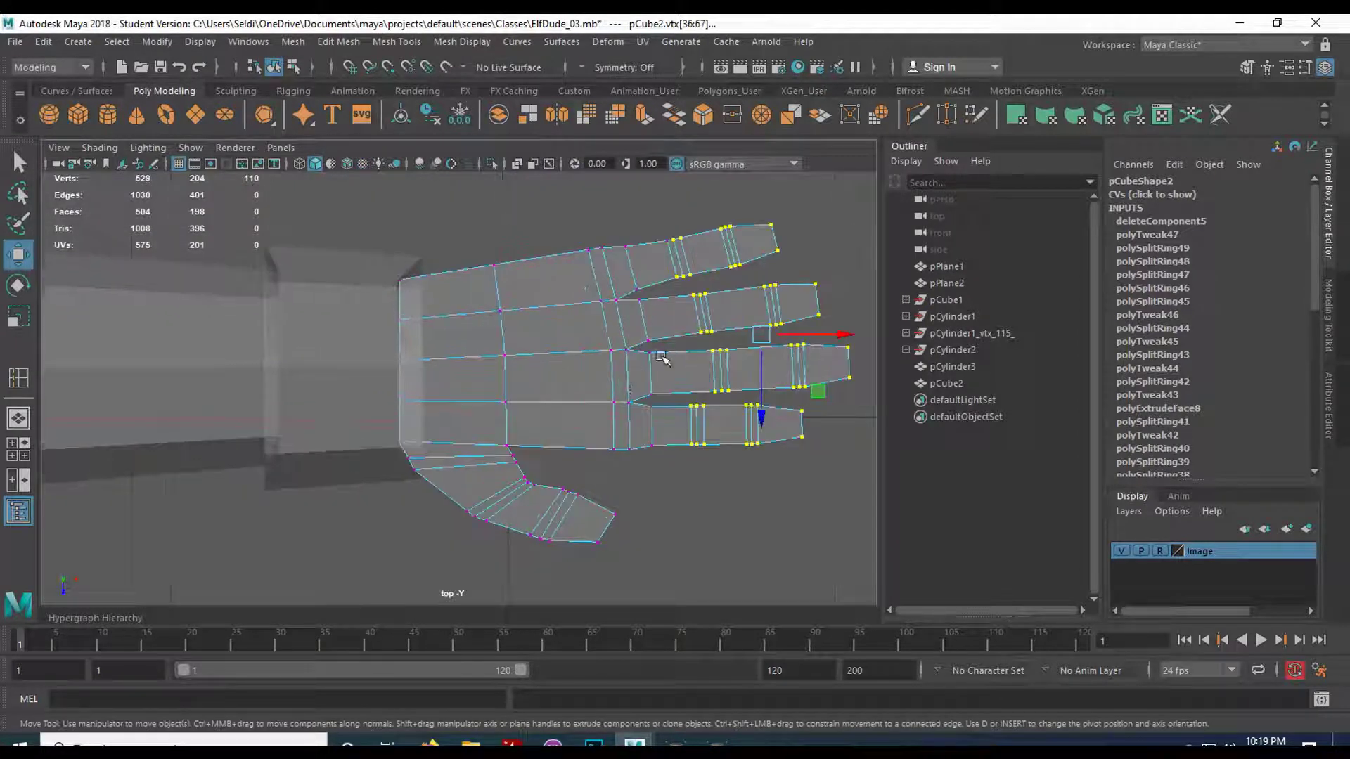
{"action": "middle_click_drag", "start_coordinate": [730, 349], "coordinate": [572, 365], "text": "alt"}
{"action": "left_click_drag", "start_coordinate": [676, 357], "coordinate": [666, 357]}
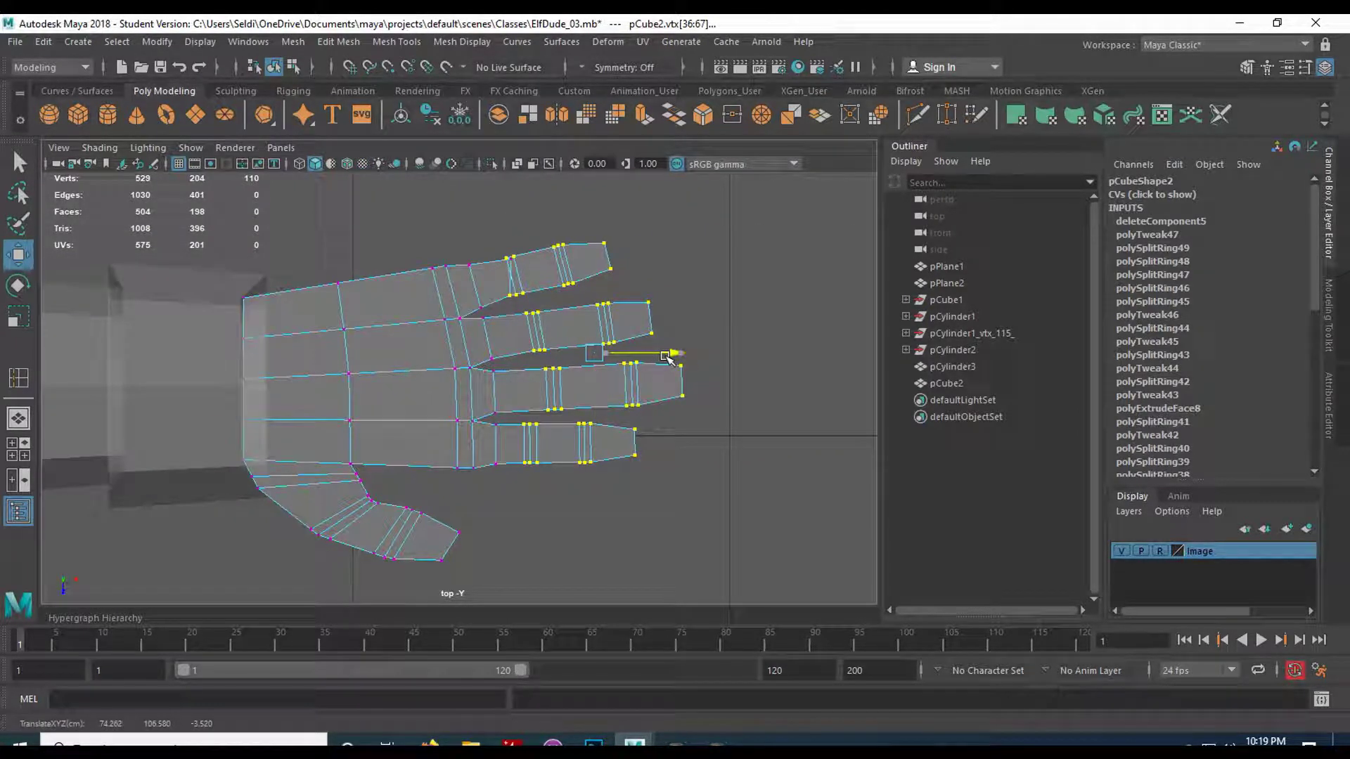
{"action": "left_click", "coordinate": [635, 275]}
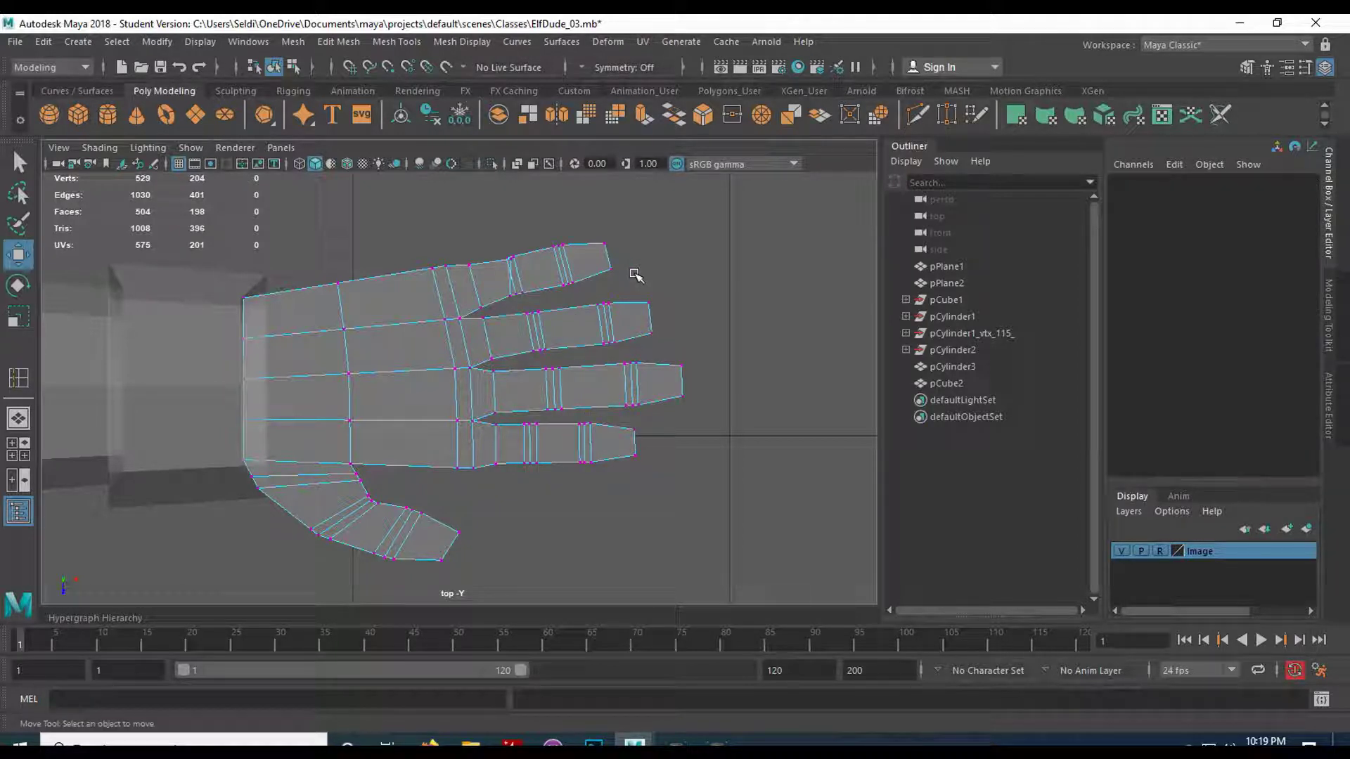
{"action": "key", "text": "ctrl+z"}
{"action": "key", "text": "ctrl+z"}
{"action": "key", "text": "ctrl+z"}
Select all outer joint and tip vertices of the four fingers, including the middle fingertip, and move them toward the palm to about X 74.17.
{"action": "left_click_drag", "start_coordinate": [499, 222], "coordinate": [669, 516]}
{"action": "left_click_drag", "start_coordinate": [668, 353], "coordinate": [655, 353]}
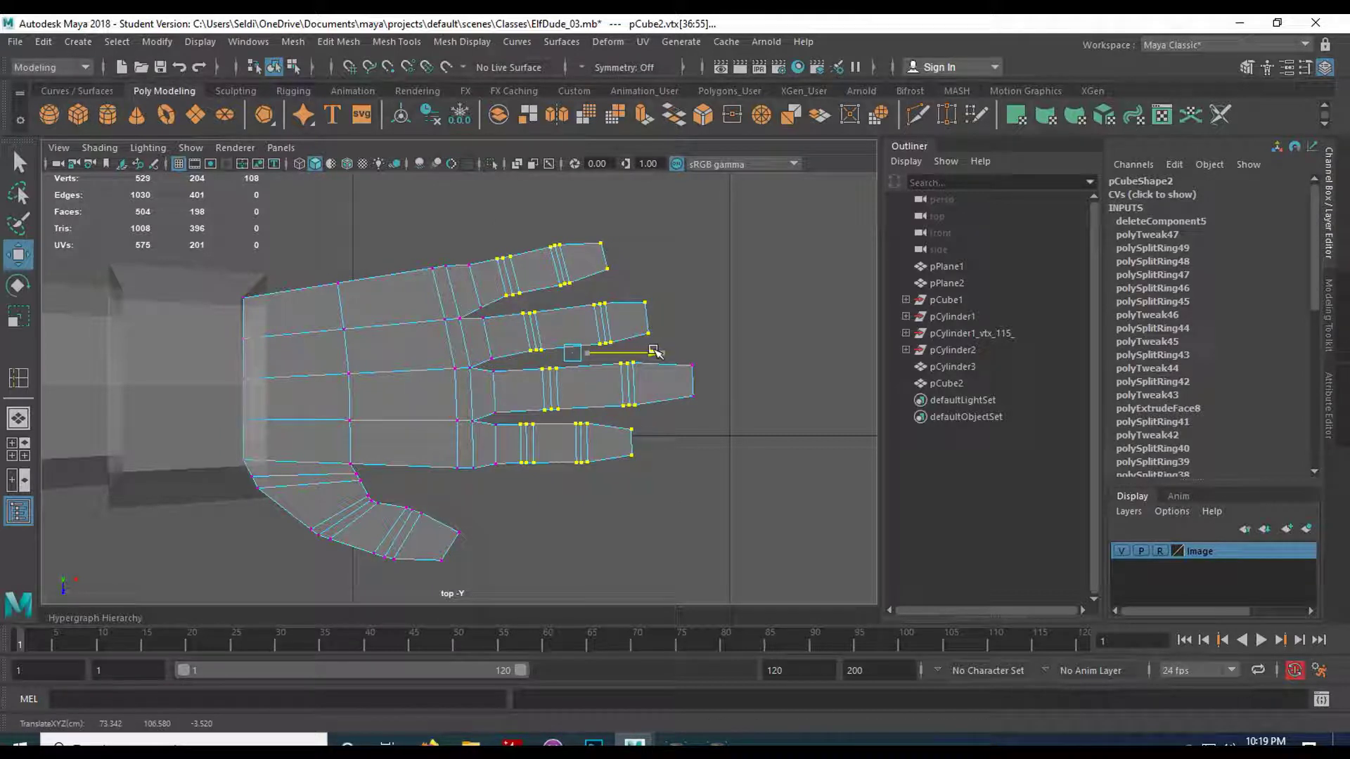
{"action": "key", "text": "ctrl+z"}
{"action": "left_click_drag", "start_coordinate": [732, 326], "coordinate": [672, 443], "text": "shift"}
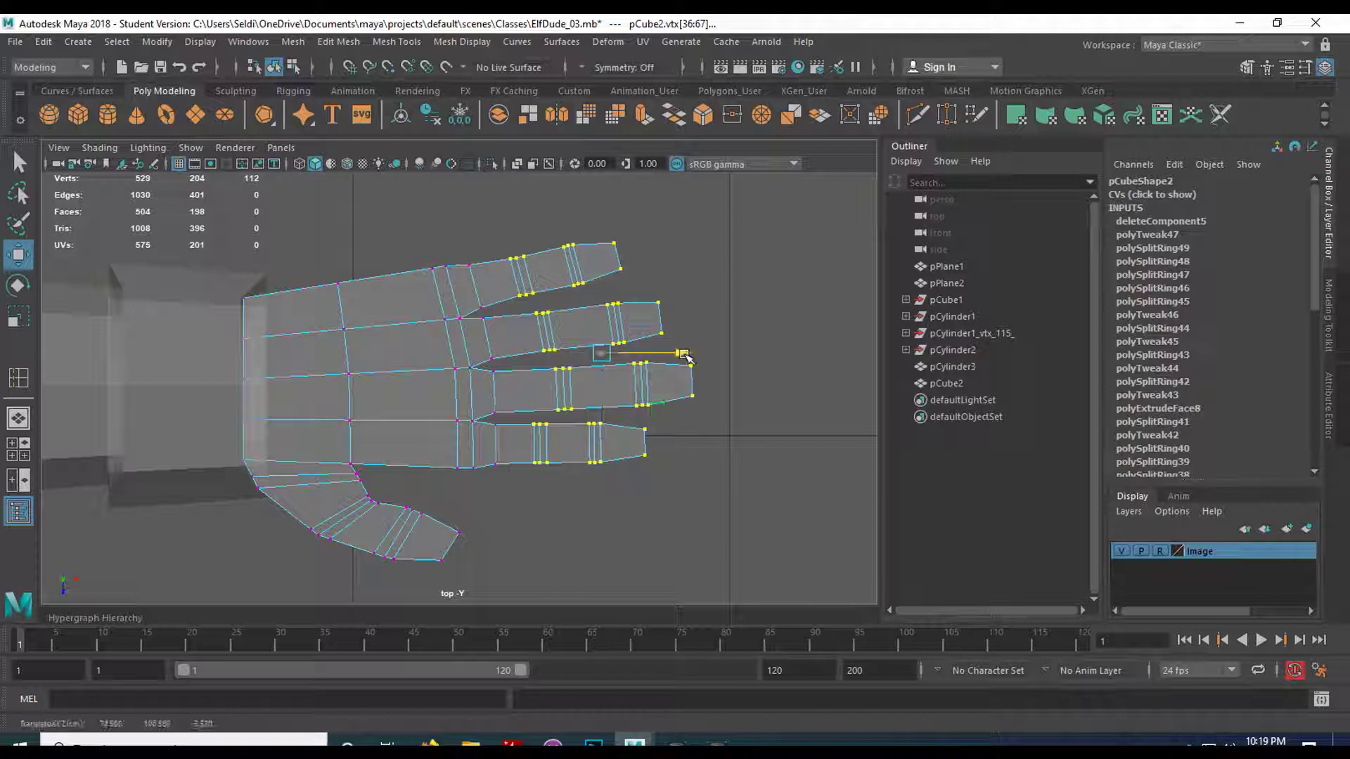
{"action": "left_click_drag", "start_coordinate": [686, 355], "coordinate": [676, 354]}
{"action": "left_click_drag", "start_coordinate": [592, 423], "coordinate": [591, 422]}
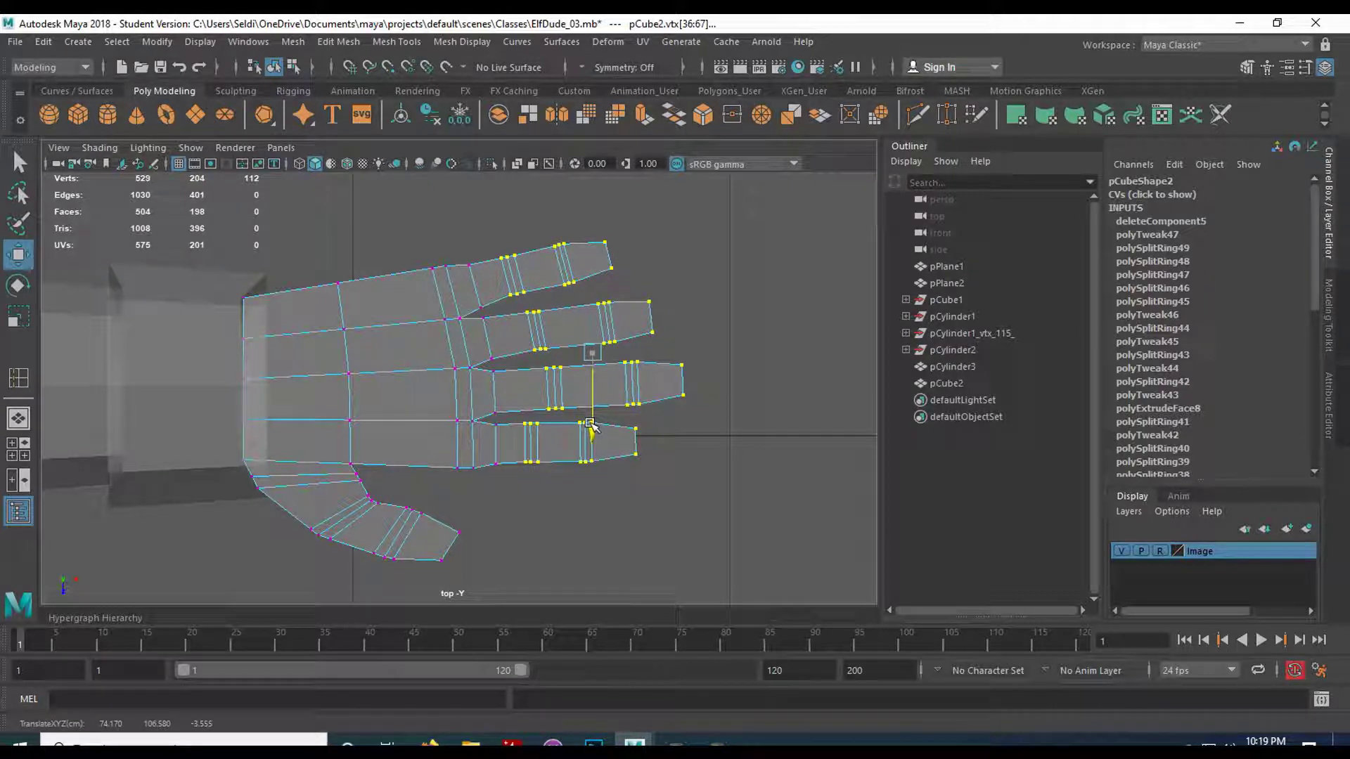
{"action": "left_click", "coordinate": [710, 356]}
Shorten the middle finger at its tip and last joint, and move the ring finger's end section slightly toward the palm.
{"action": "left_click_drag", "start_coordinate": [654, 347], "coordinate": [730, 380]}
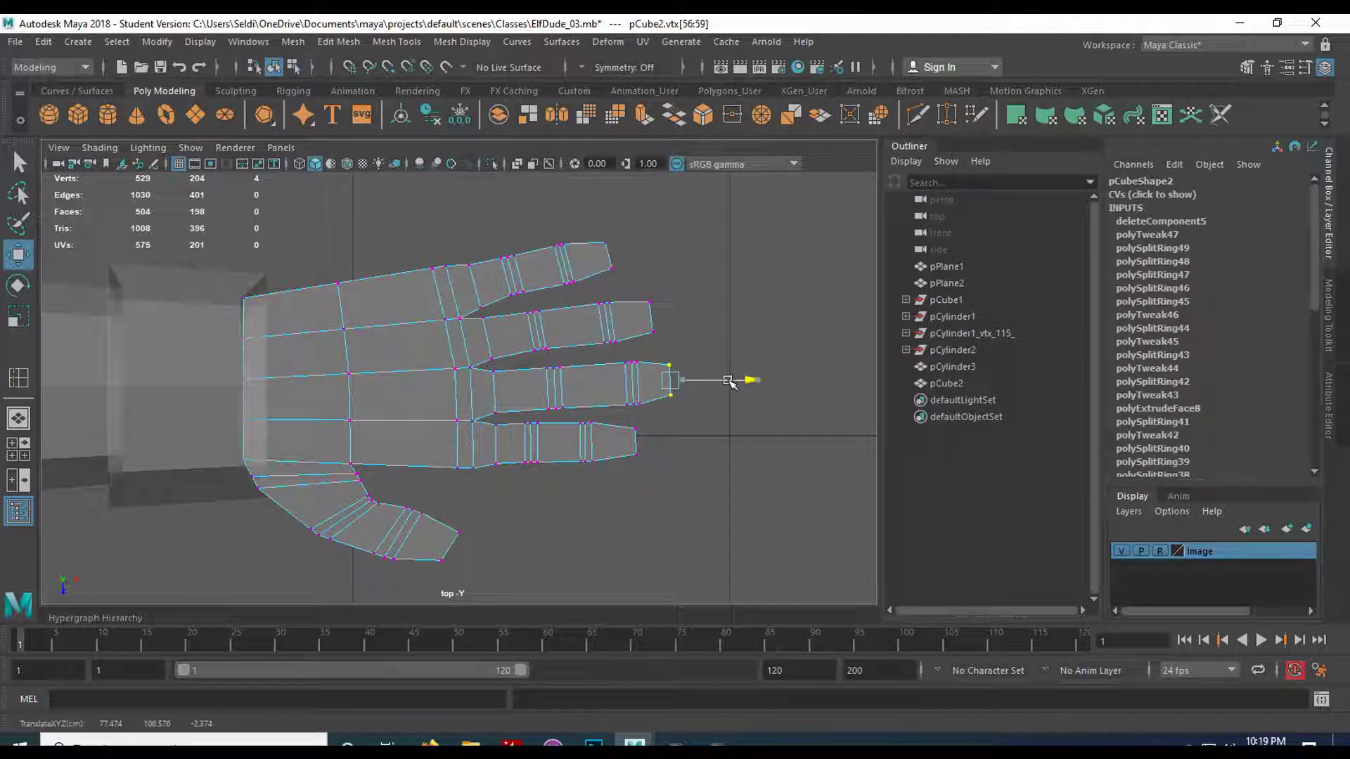
{"action": "left_click_drag", "start_coordinate": [603, 359], "coordinate": [722, 386]}
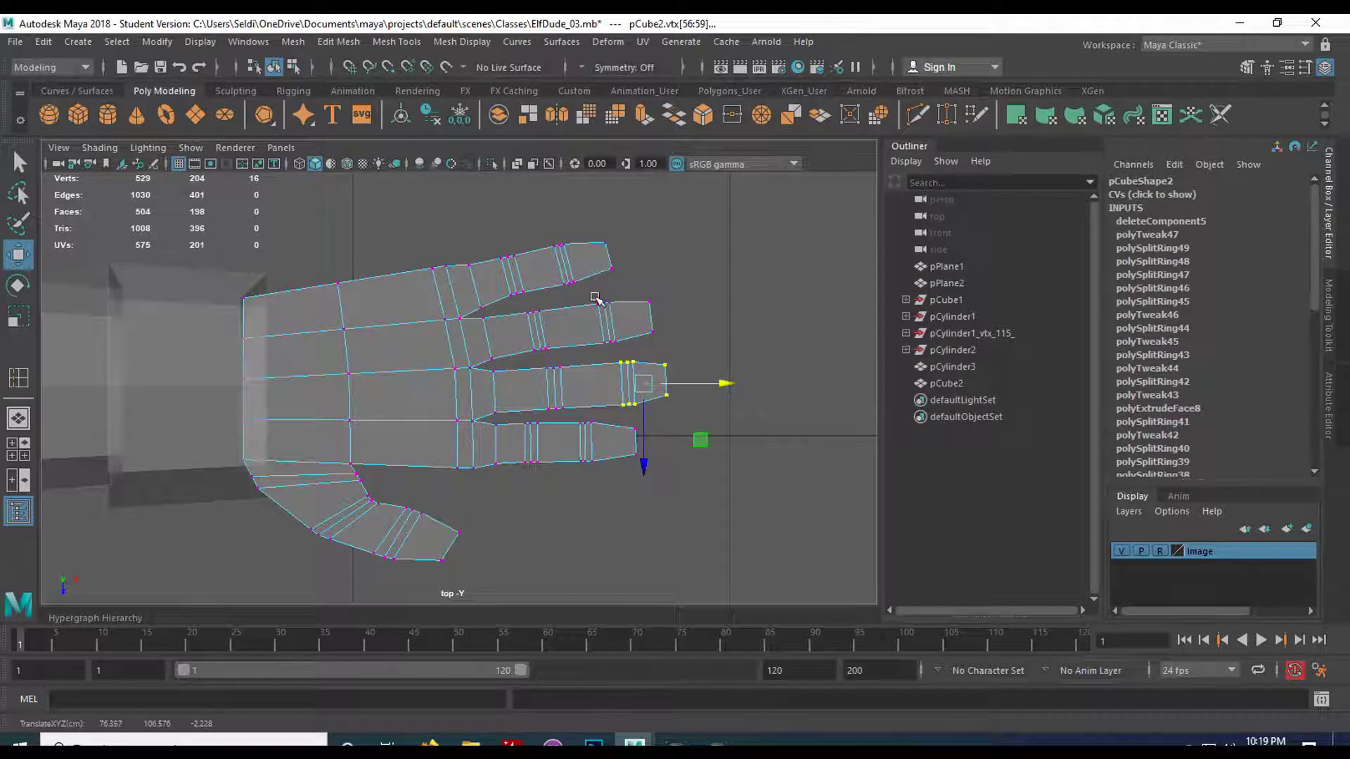
{"action": "left_click_drag", "start_coordinate": [641, 330], "coordinate": [688, 321]}
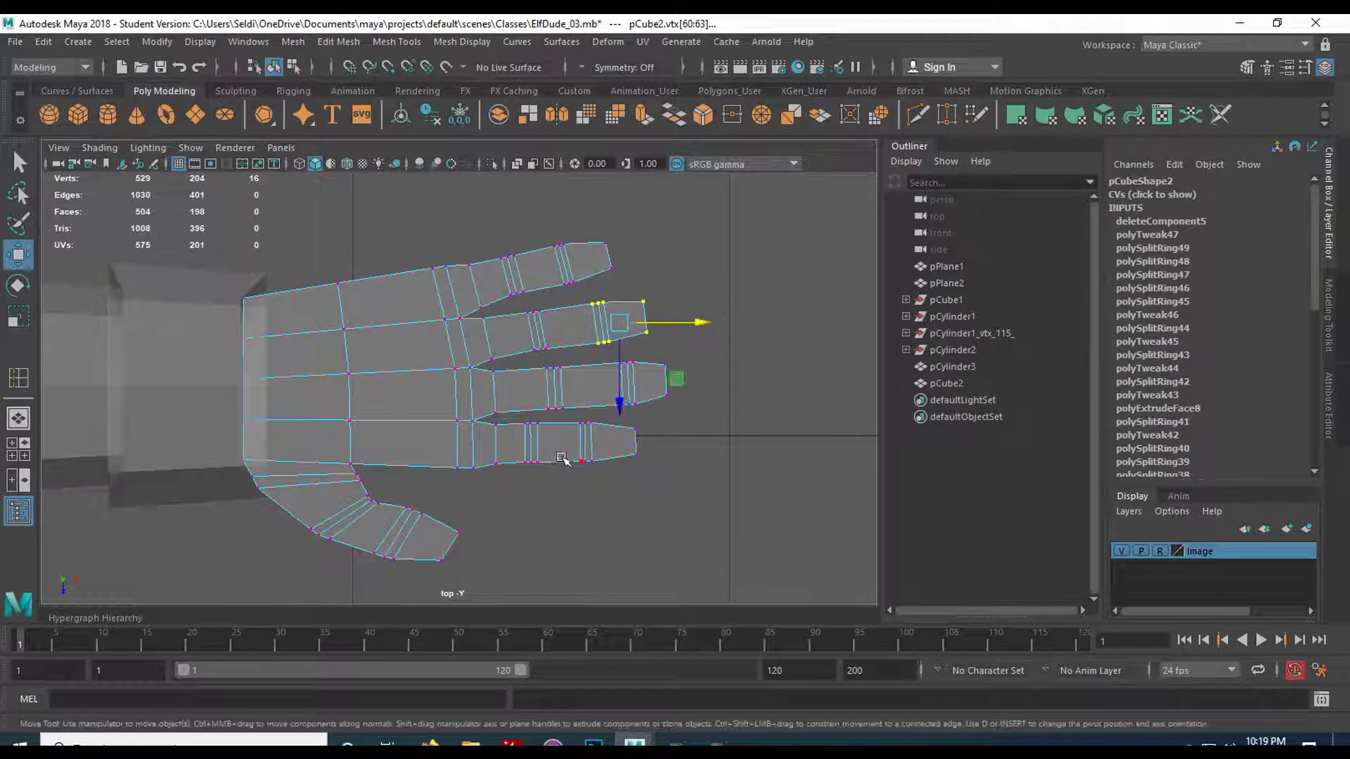
Compare the thumb with the reference drawing in the front view and inspect its shape and base in perspective.
{"action": "key", "text": "space"}
{"action": "key", "text": "space"}
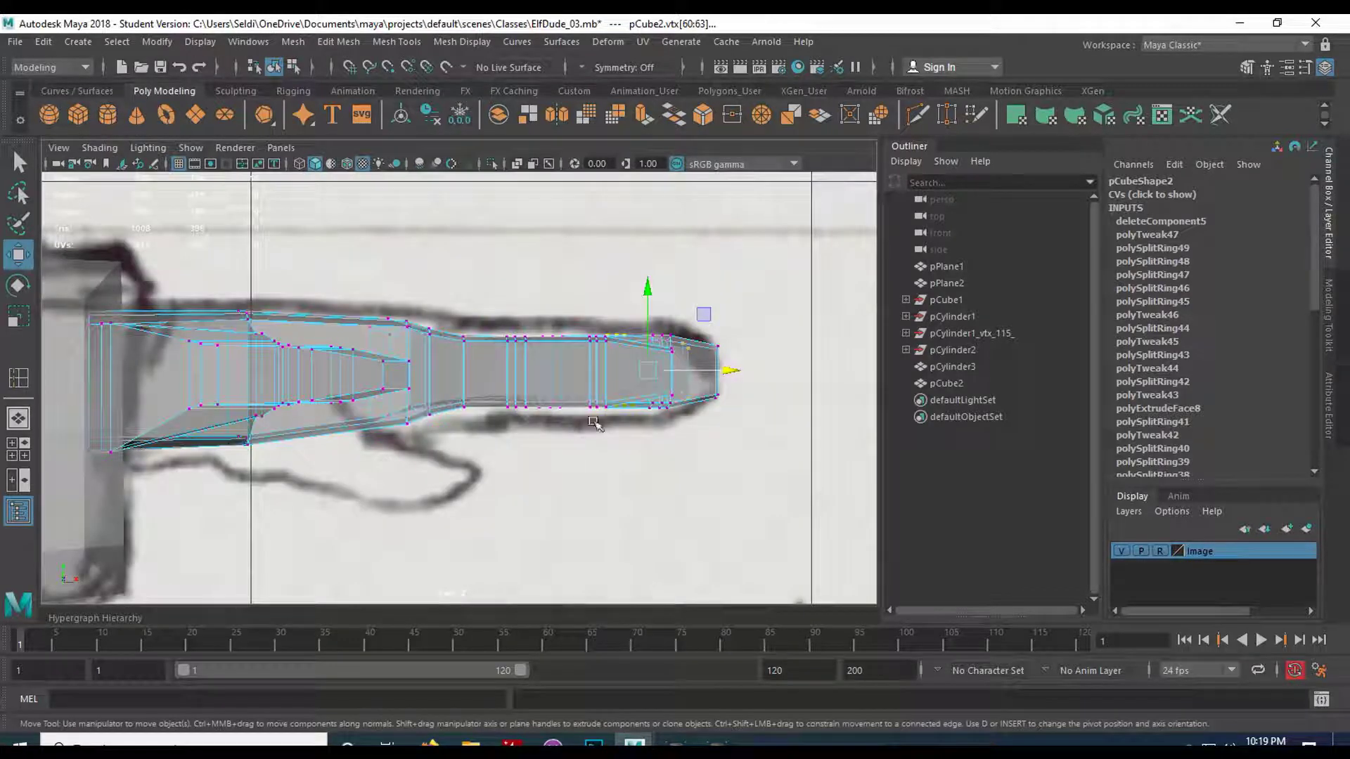
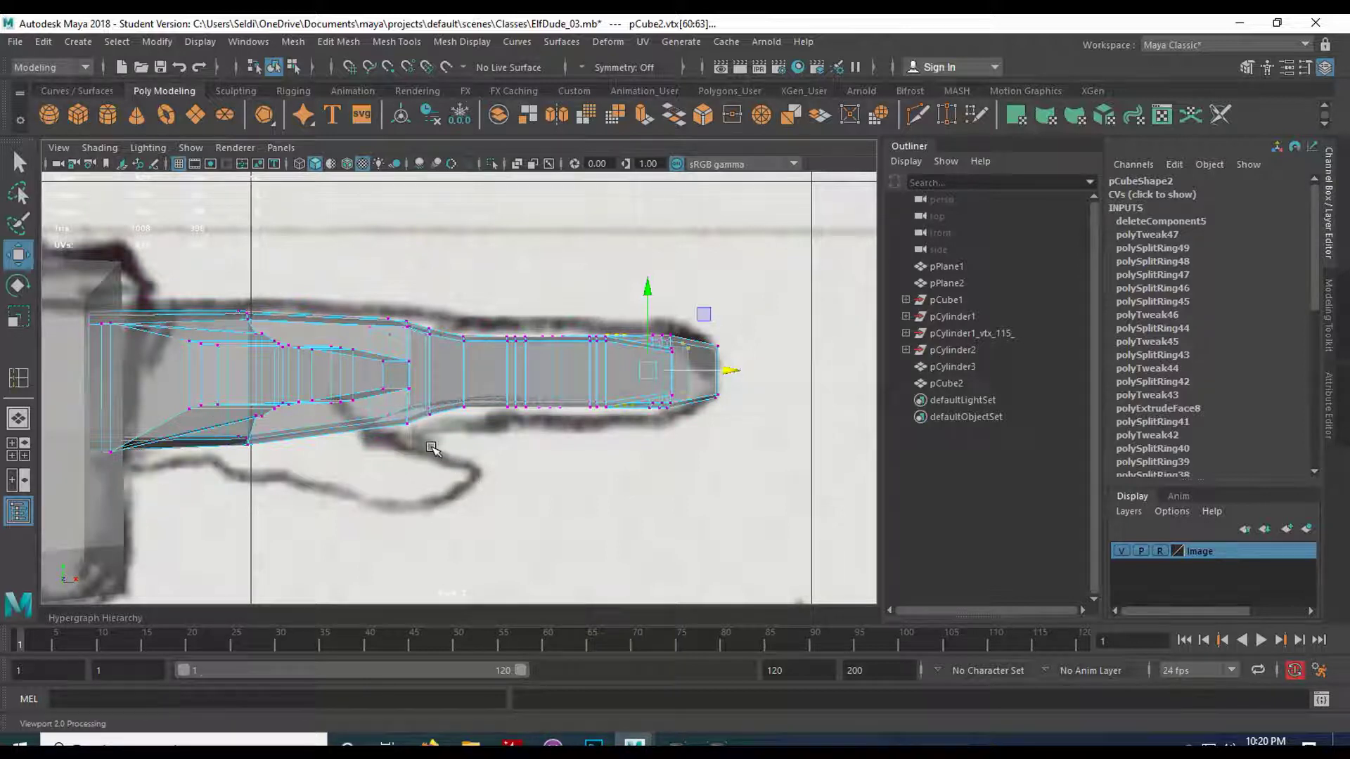
{"action": "key", "text": "space"}
{"action": "key", "text": "space"}
{"action": "left_click_drag", "start_coordinate": [595, 310], "coordinate": [319, 395], "text": "alt"}
{"action": "middle_click_drag", "start_coordinate": [319, 394], "coordinate": [394, 332], "text": "alt"}
{"action": "left_click_drag", "start_coordinate": [393, 332], "coordinate": [473, 341], "text": "alt"}
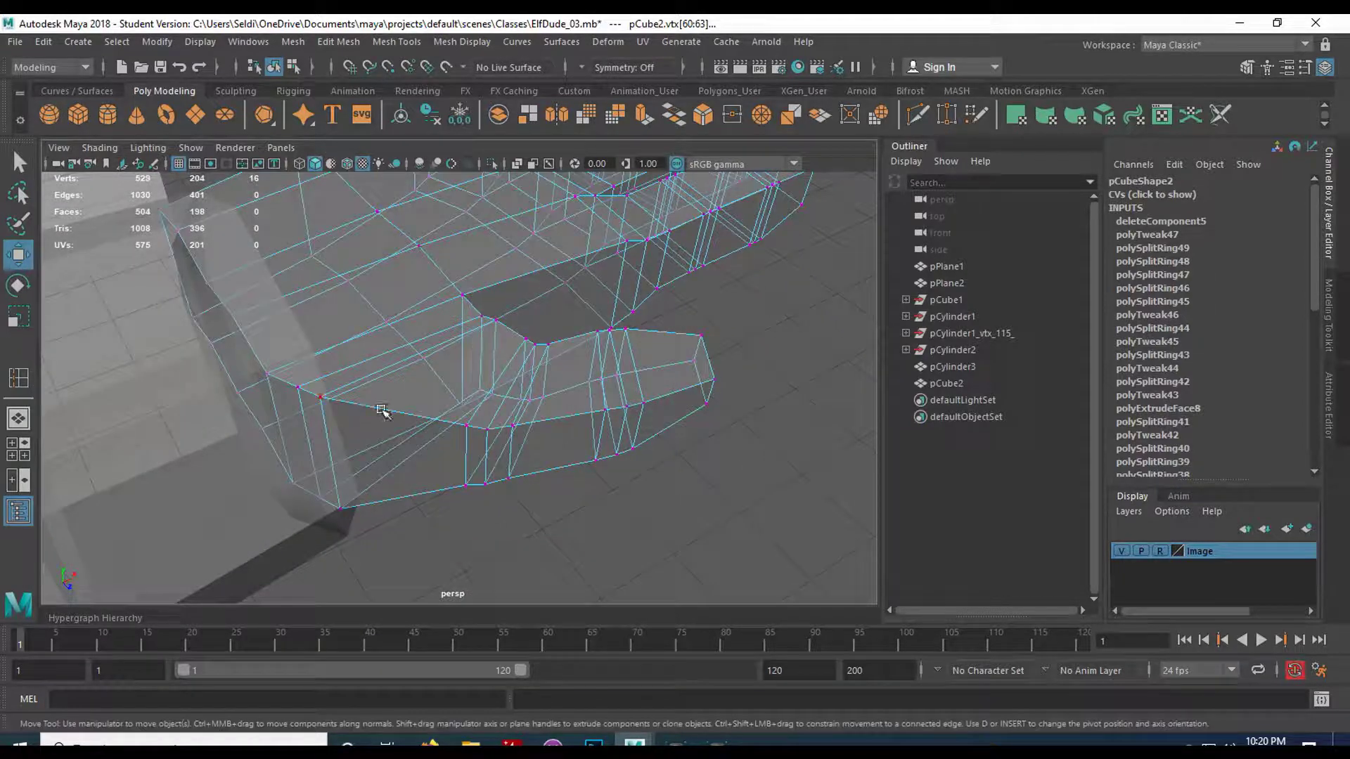
{"action": "key", "text": "q"}
{"action": "mouse_move", "coordinate": [377, 413]}
{"action": "left_mouse_down", "text": "alt"}
{"action": "mouse_move", "coordinate": [401, 377]}
{"action": "mouse_move", "coordinate": [386, 393]}
{"action": "left_mouse_up", "text": "alt"}
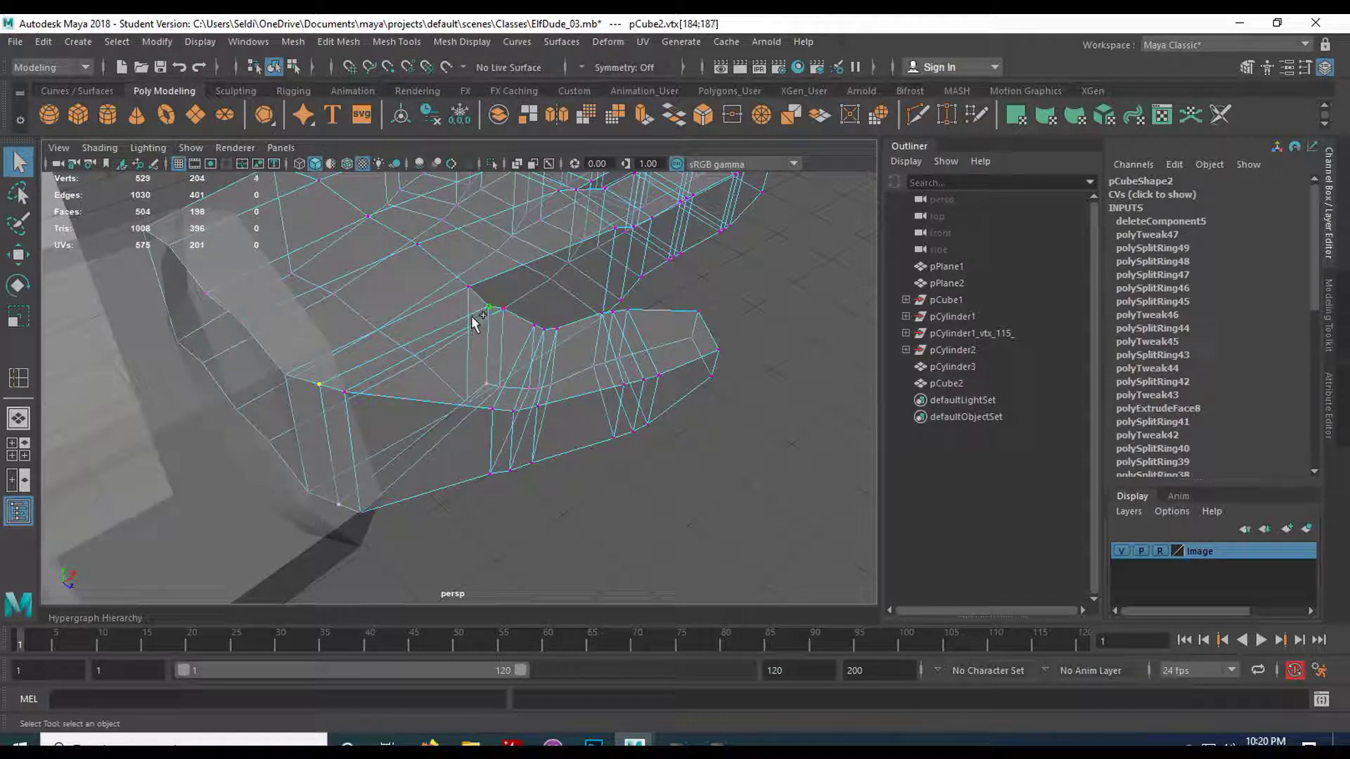
Select all vertices of the thumb in the top view, from its base beside the wrist to its tip.
{"action": "left_click", "coordinate": [352, 393], "text": "shift"}
{"action": "double_click", "coordinate": [490, 316]}
{"action": "left_click", "coordinate": [345, 398]}
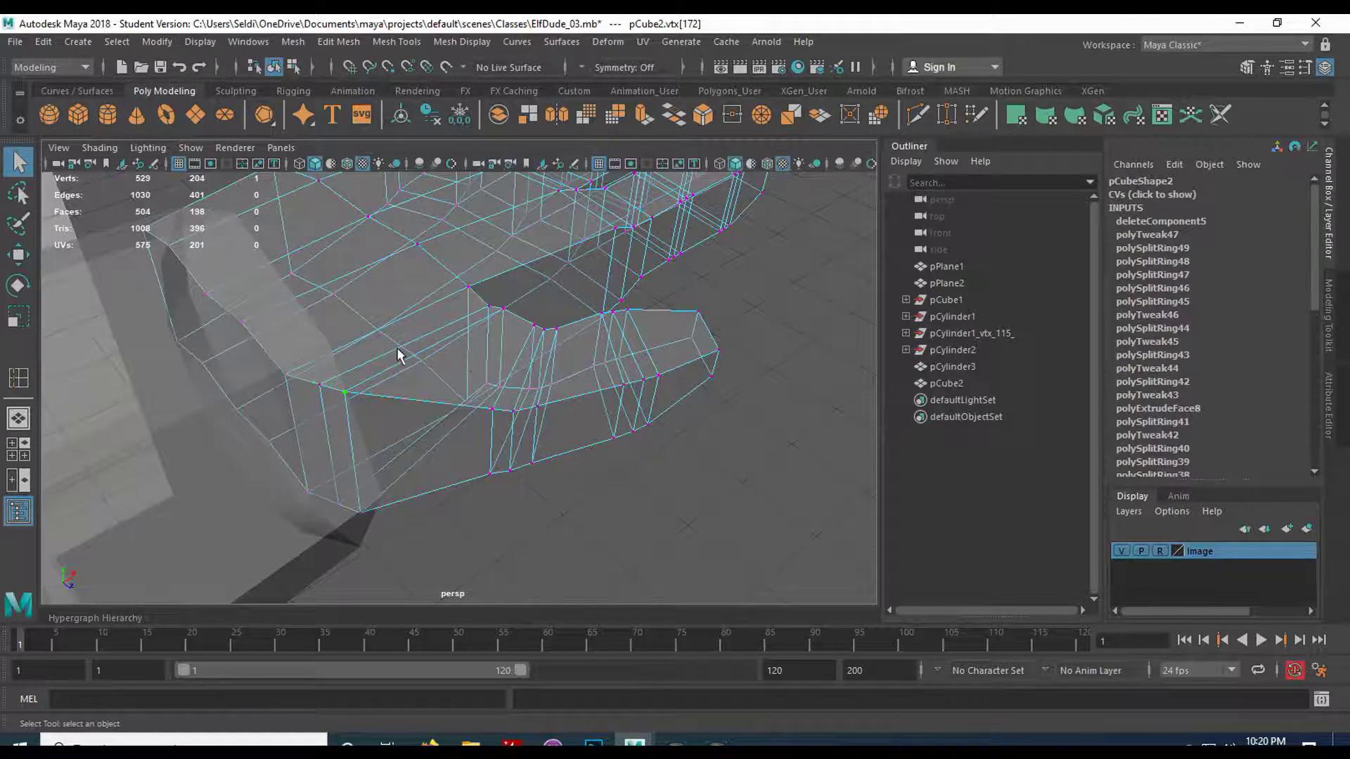
{"action": "key", "text": "space"}
{"action": "key", "text": "space"}
{"action": "middle_click_drag", "start_coordinate": [364, 426], "coordinate": [430, 254], "text": "alt"}
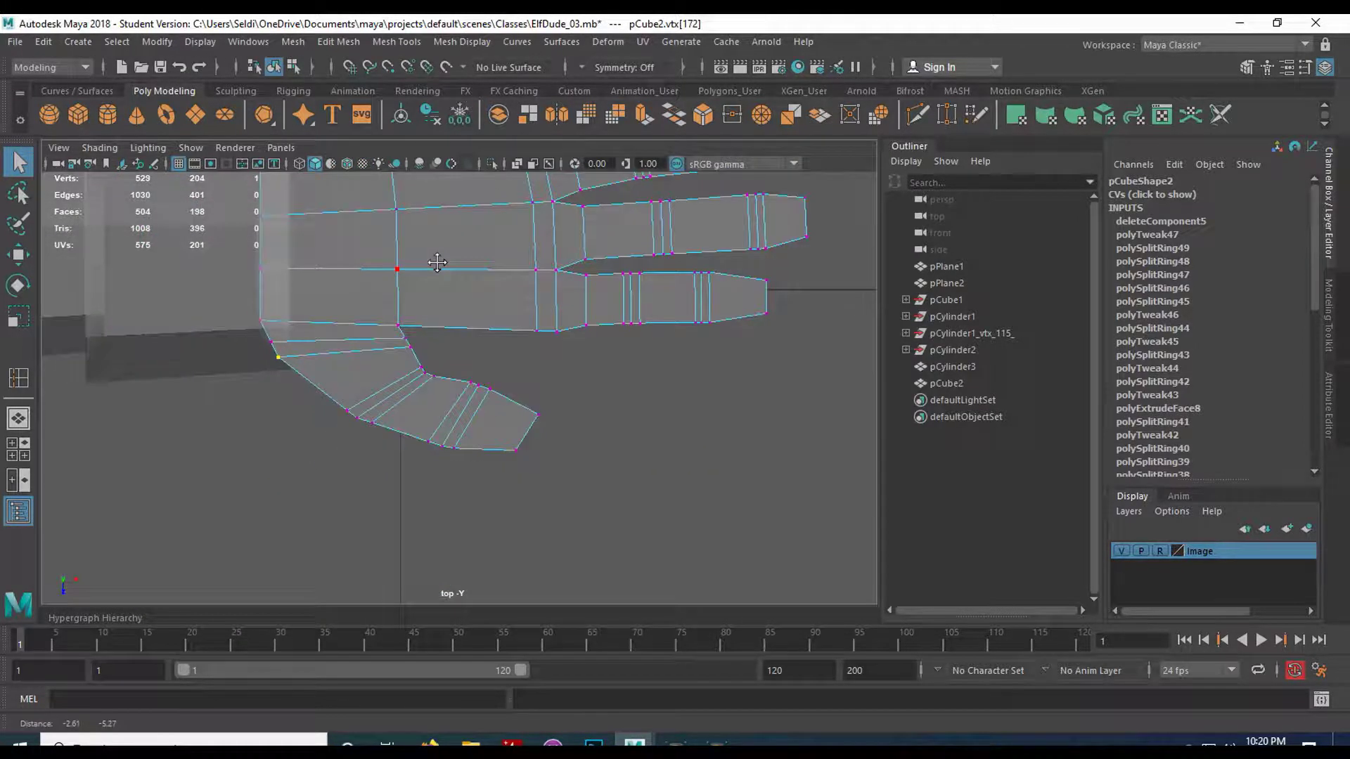
{"action": "left_click_drag", "start_coordinate": [247, 336], "coordinate": [559, 508]}
Turn on soft selection for the thumb vertices and shrink its falloff radius to cover mainly the thumb and adjacent palm.
{"action": "key", "text": "space"}
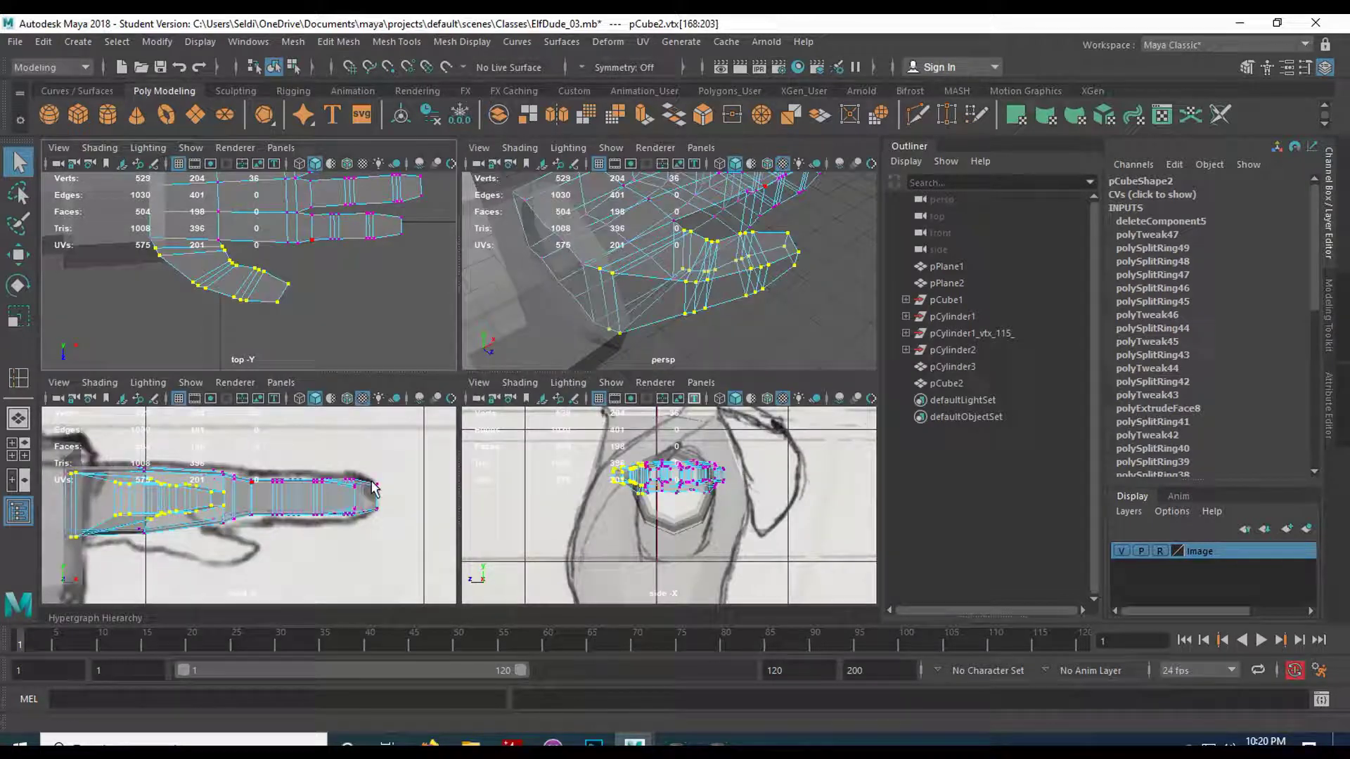
{"action": "key", "text": "space"}
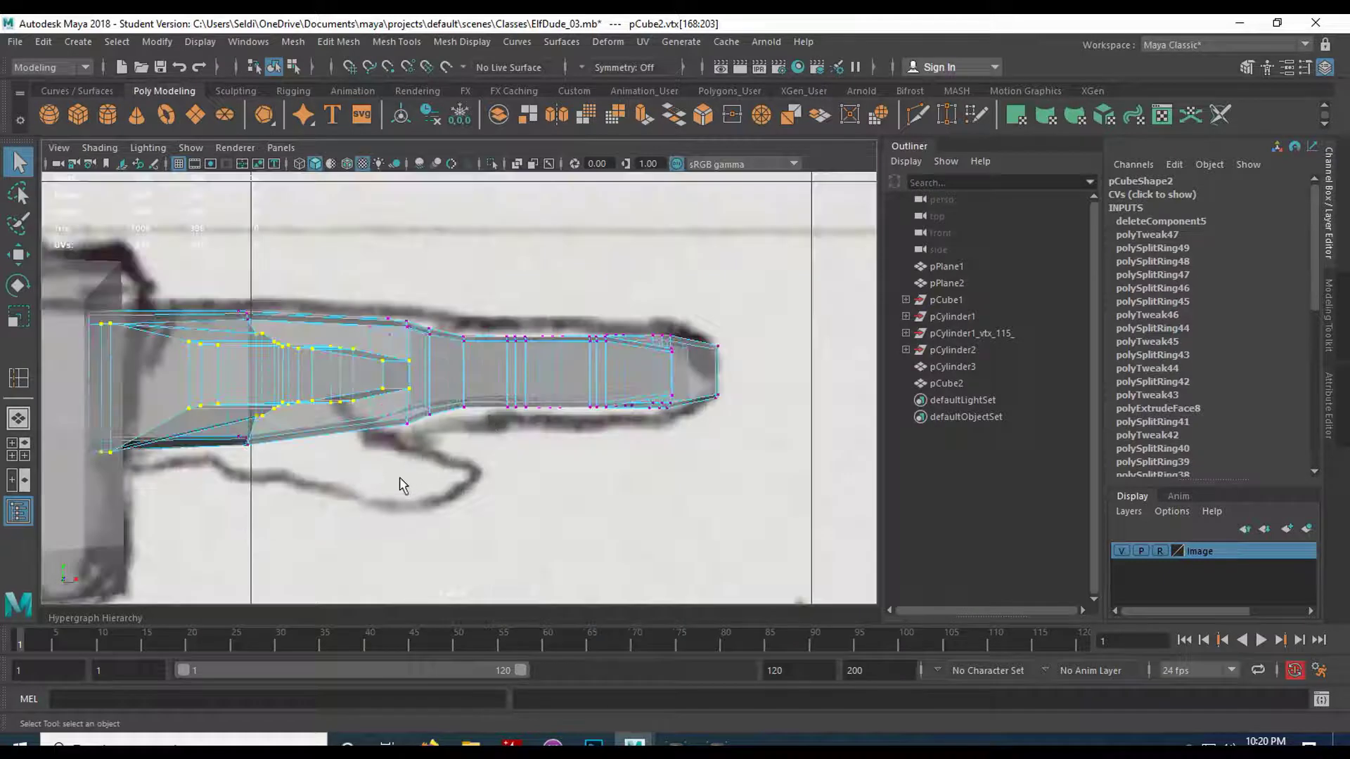
{"action": "key", "text": "w"}
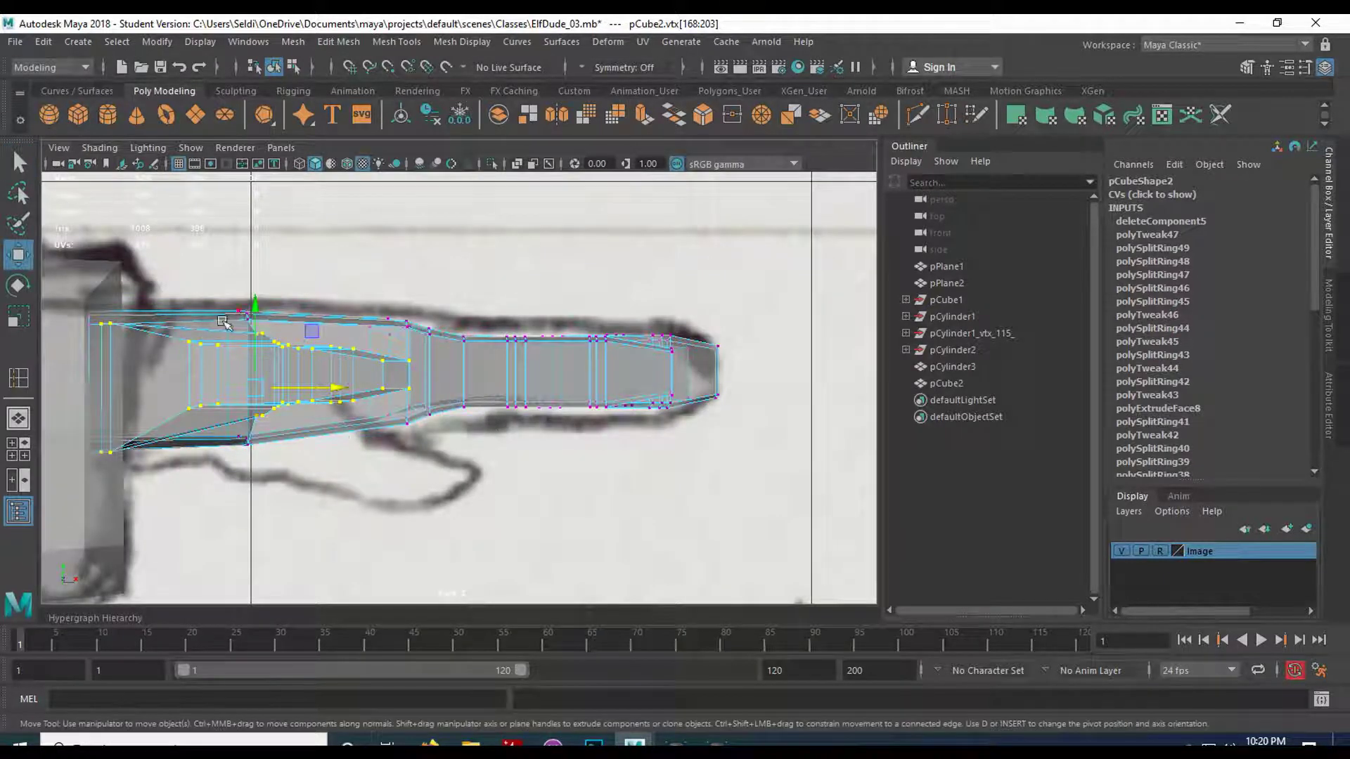
{"action": "key", "text": "b"}
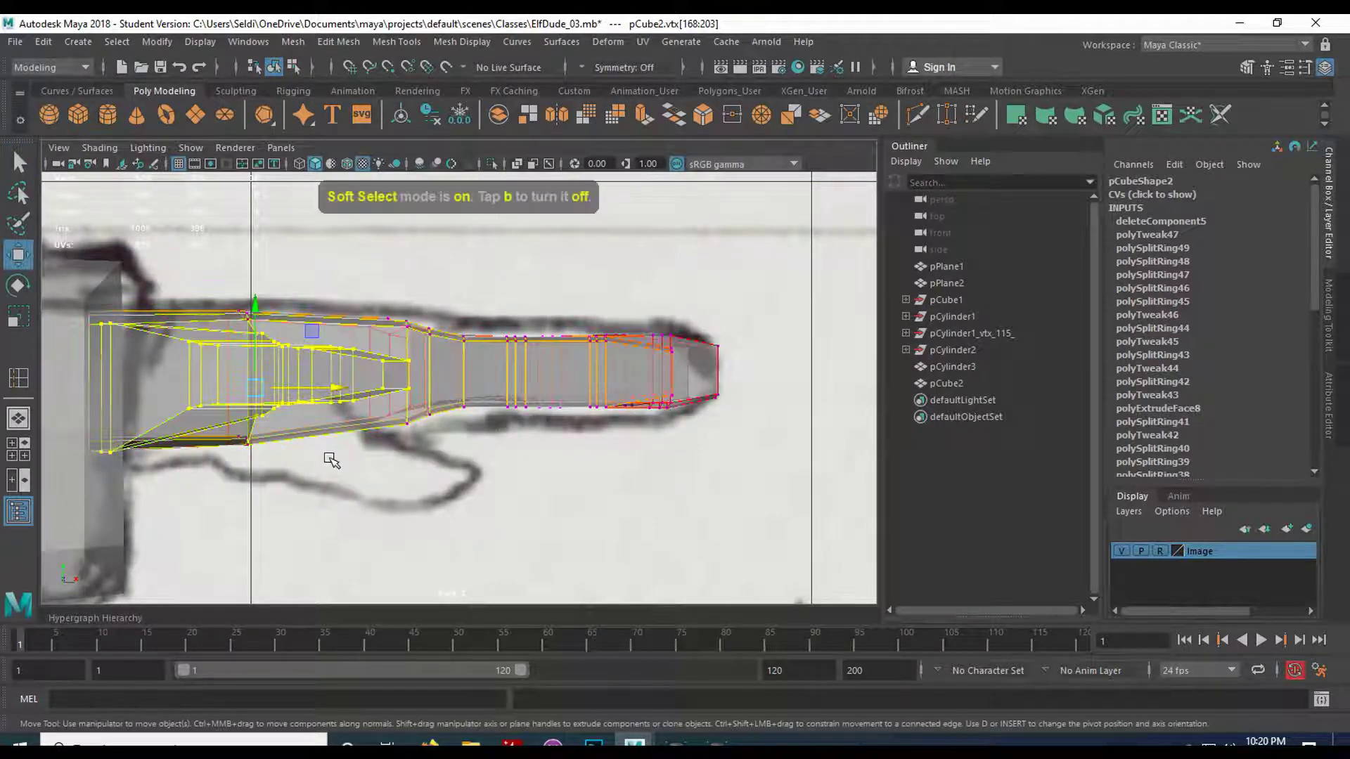
{"action": "left_click_drag", "start_coordinate": [255, 307], "coordinate": [278, 435]}
{"action": "key", "text": "ctrl+z"}
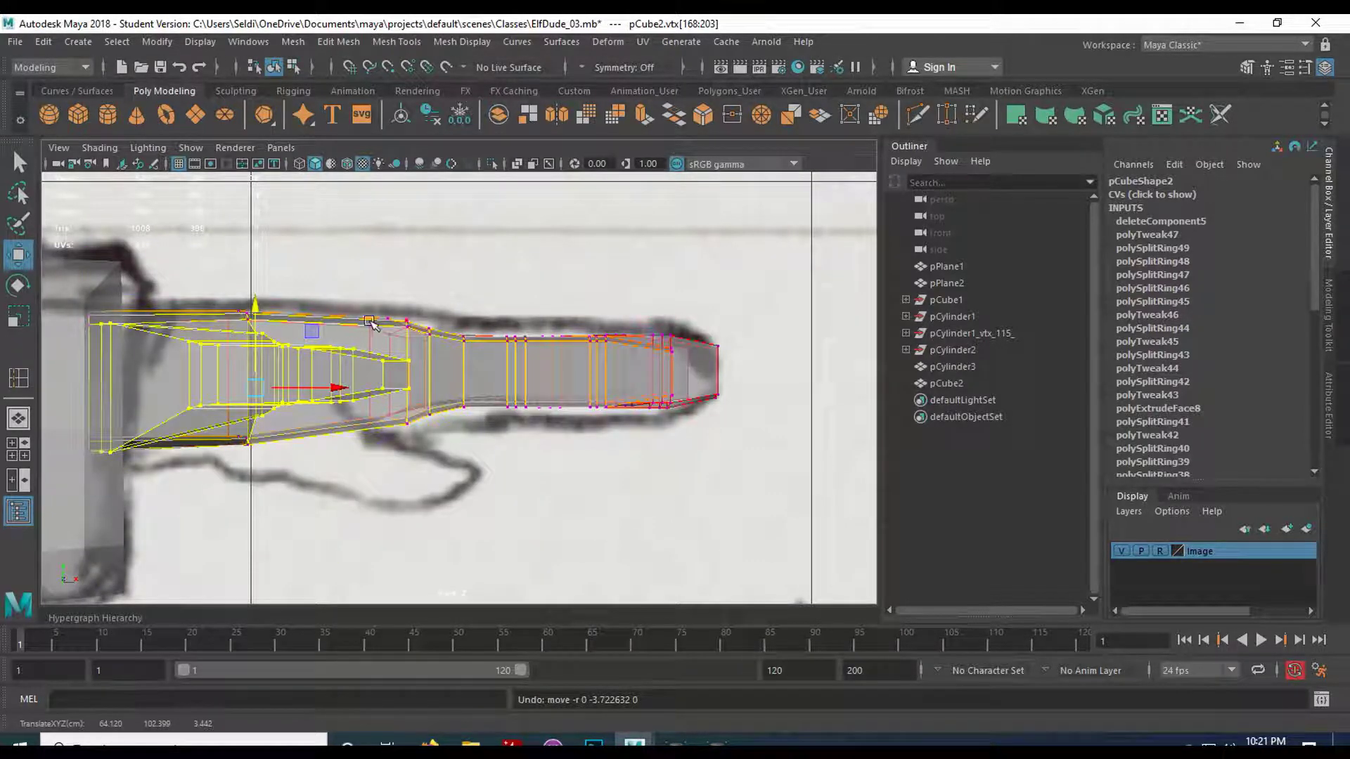
{"action": "middle_click_drag", "start_coordinate": [391, 277], "coordinate": [63, 366]}
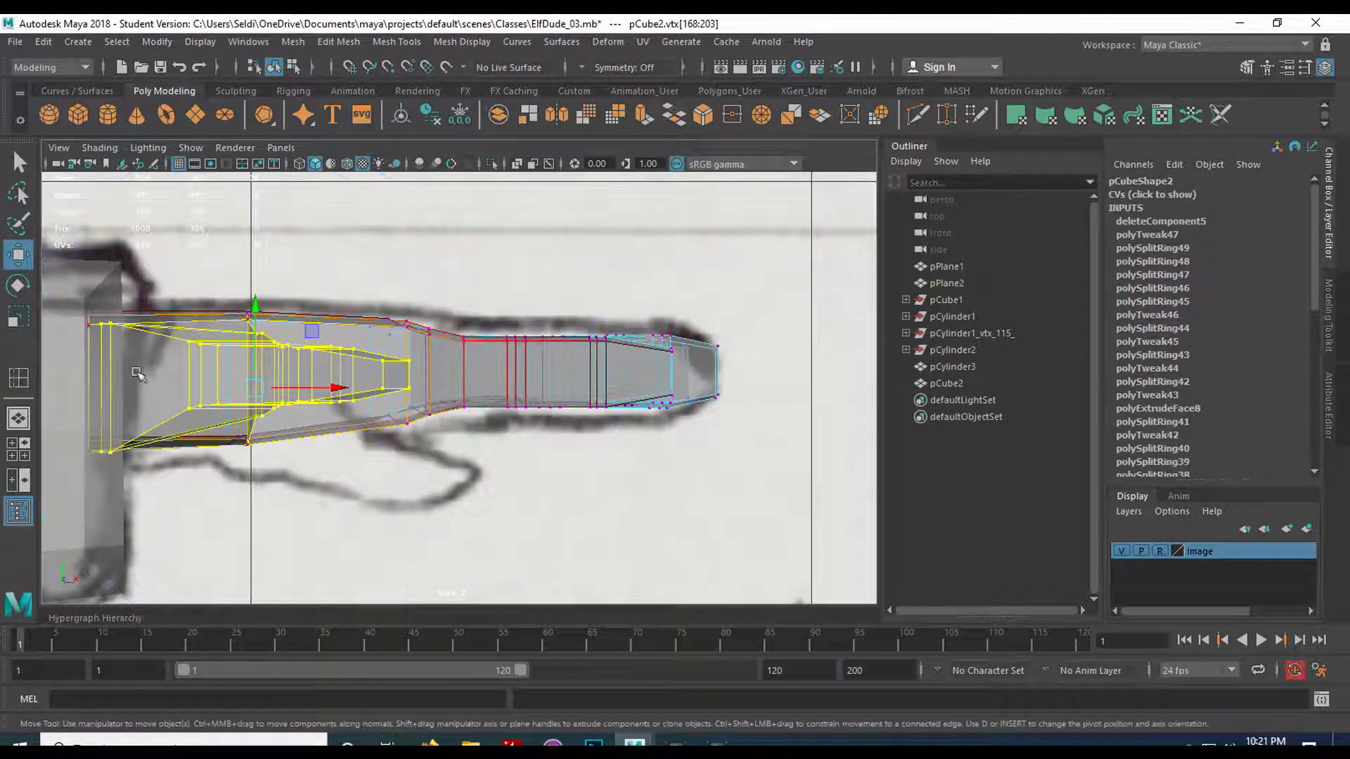
{"action": "middle_click_drag", "start_coordinate": [355, 295], "coordinate": [250, 317]}
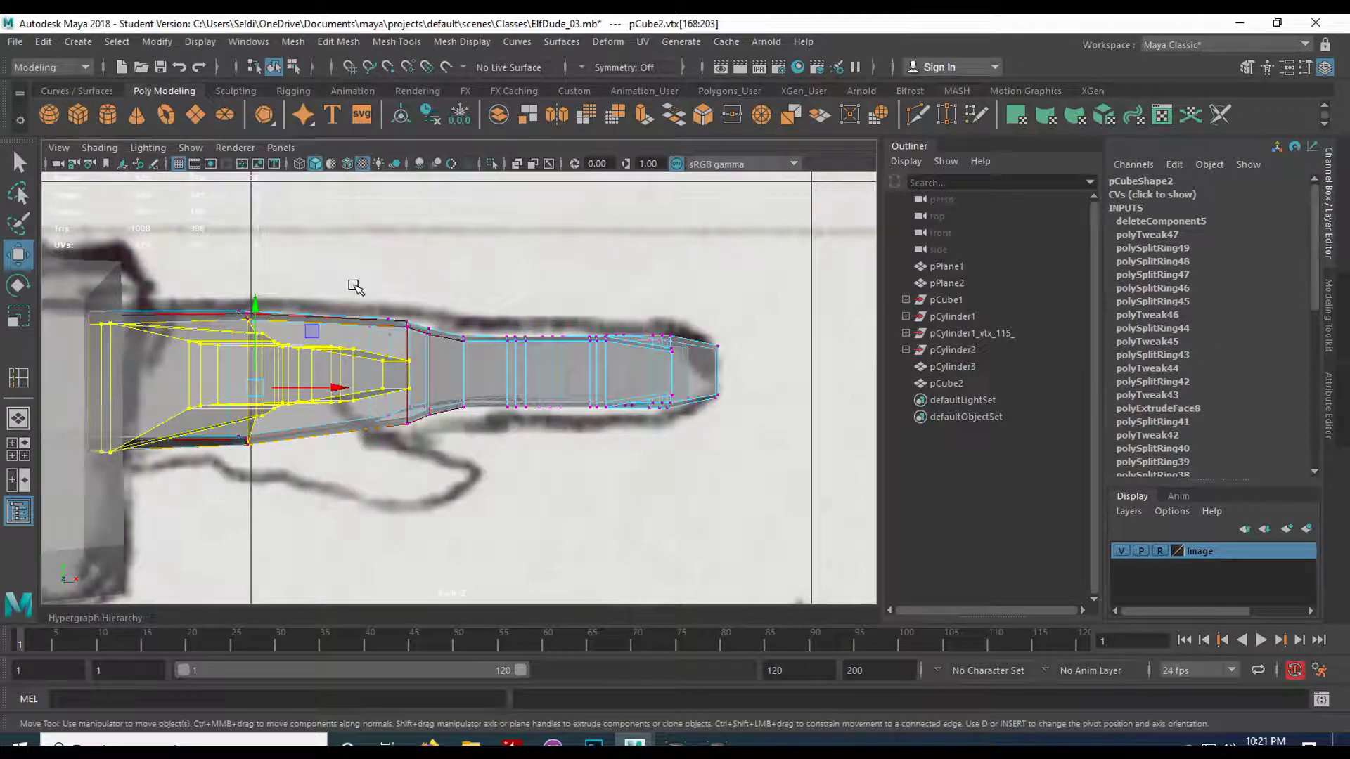
Lower the whole thumb with the soft falloff to about Y 105.59, moving it toward the thumb in the reference drawing.
{"action": "key", "text": "space"}
{"action": "key", "text": "space"}
{"action": "left_click_drag", "start_coordinate": [633, 494], "coordinate": [442, 492], "text": "alt"}
{"action": "left_click_drag", "start_coordinate": [224, 358], "coordinate": [340, 351], "text": "alt"}
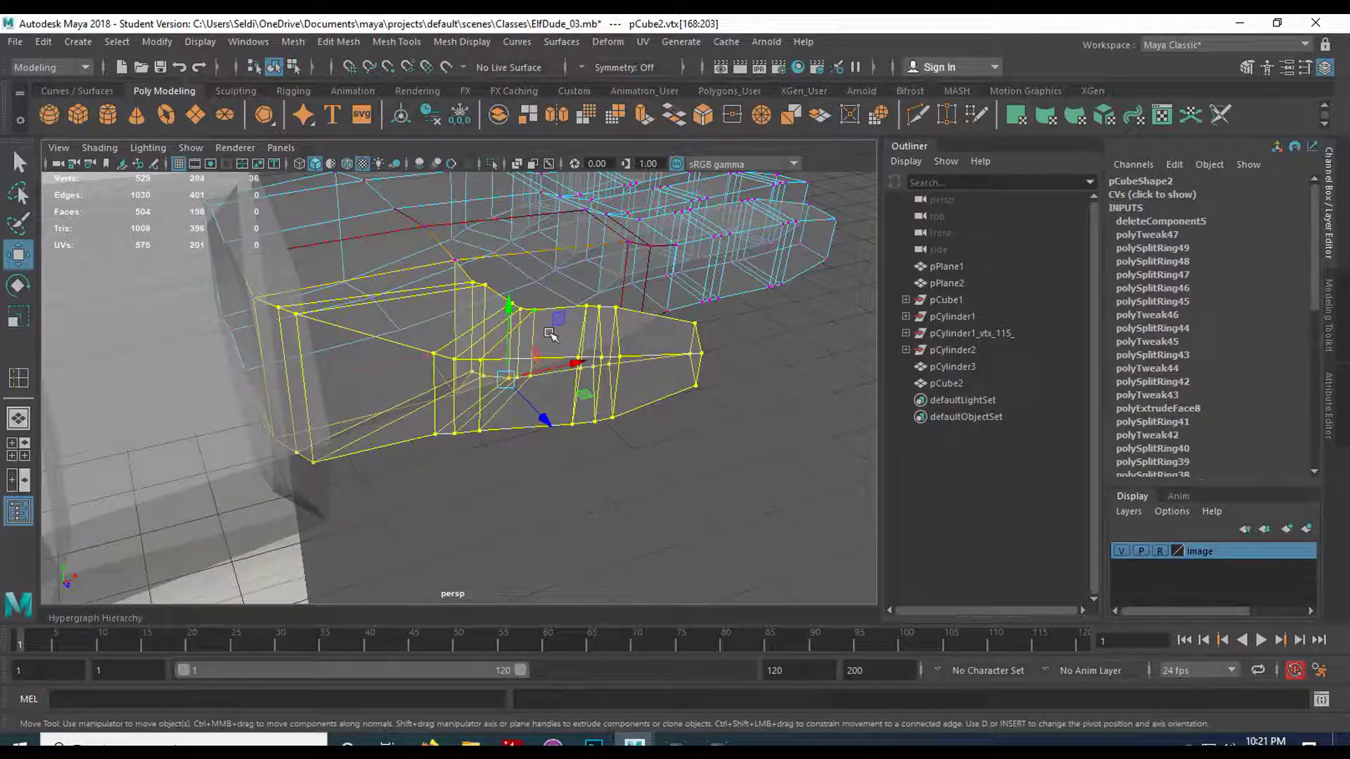
{"action": "left_click_drag", "start_coordinate": [553, 288], "coordinate": [499, 318]}
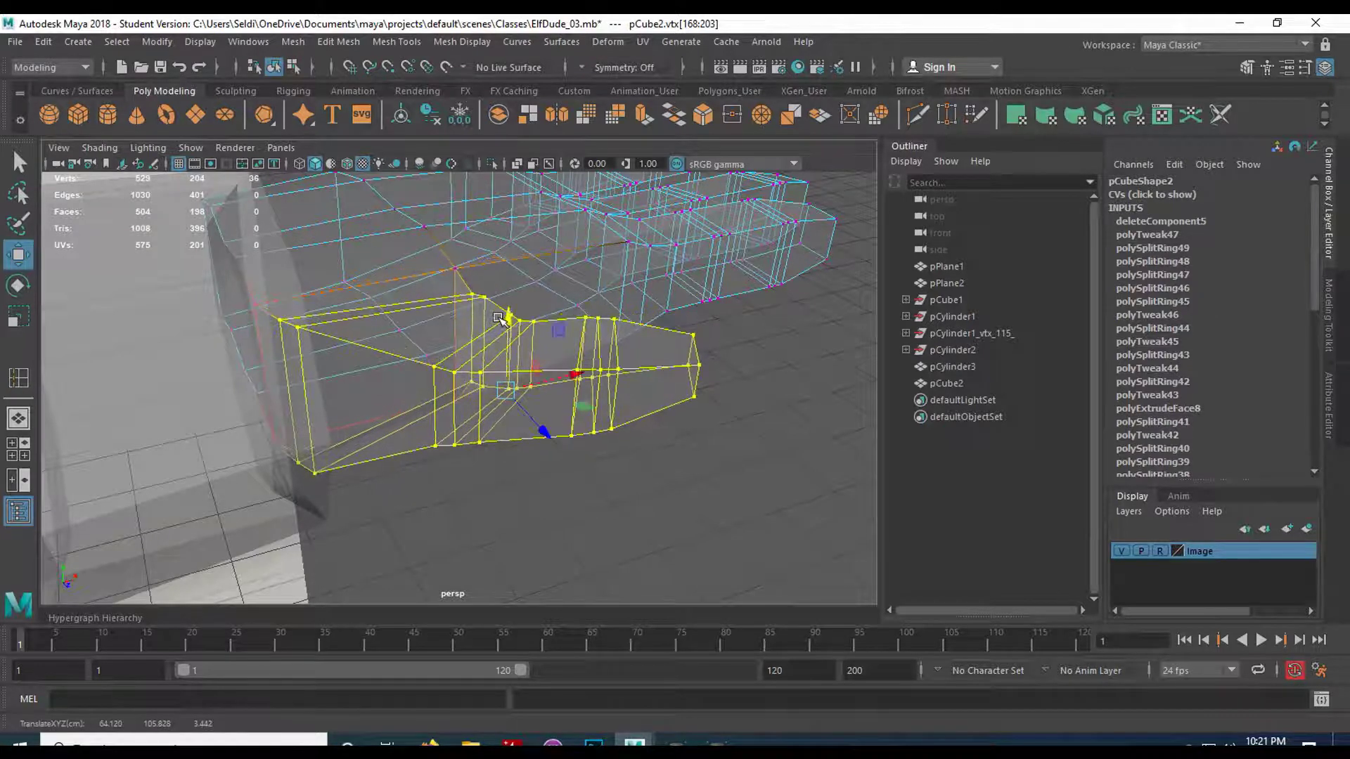
{"action": "key", "text": "space"}
{"action": "key", "text": "space"}
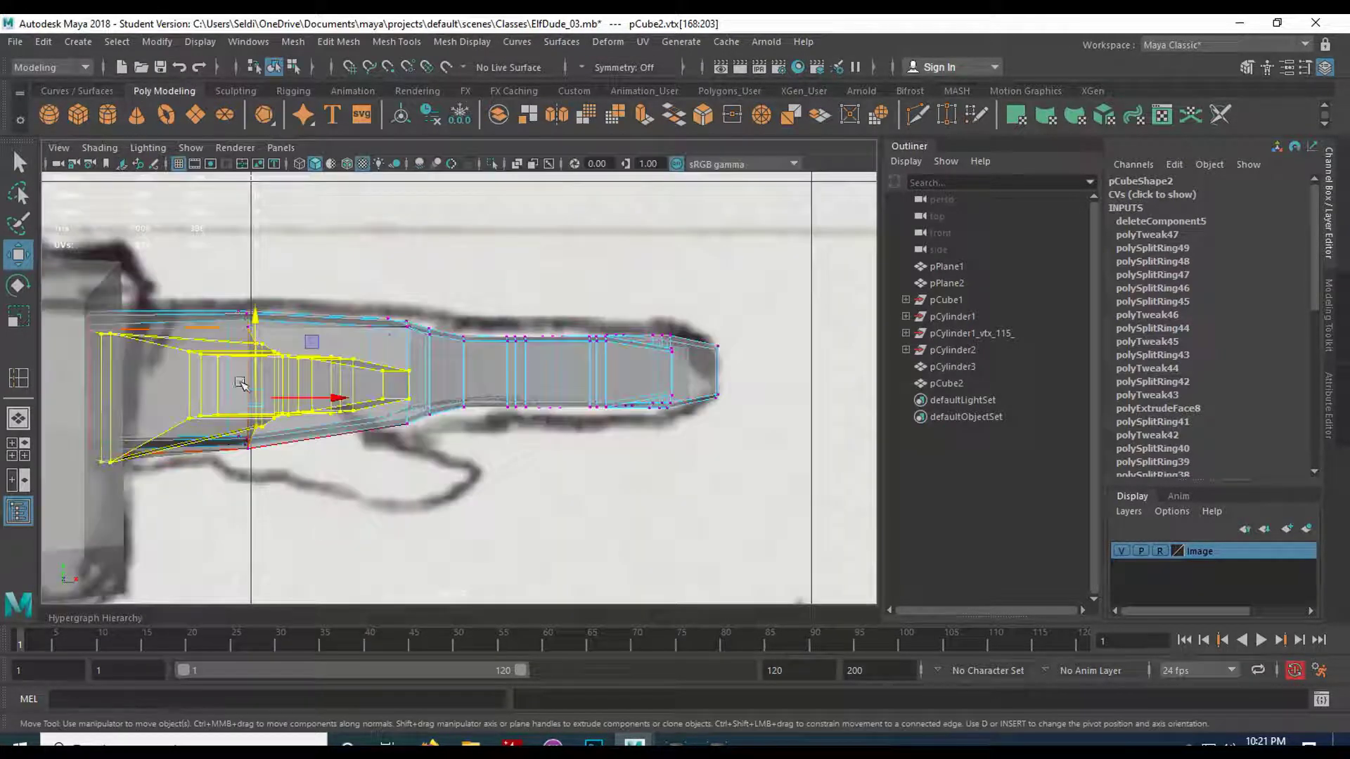
{"action": "left_click_drag", "start_coordinate": [253, 329], "coordinate": [250, 330]}
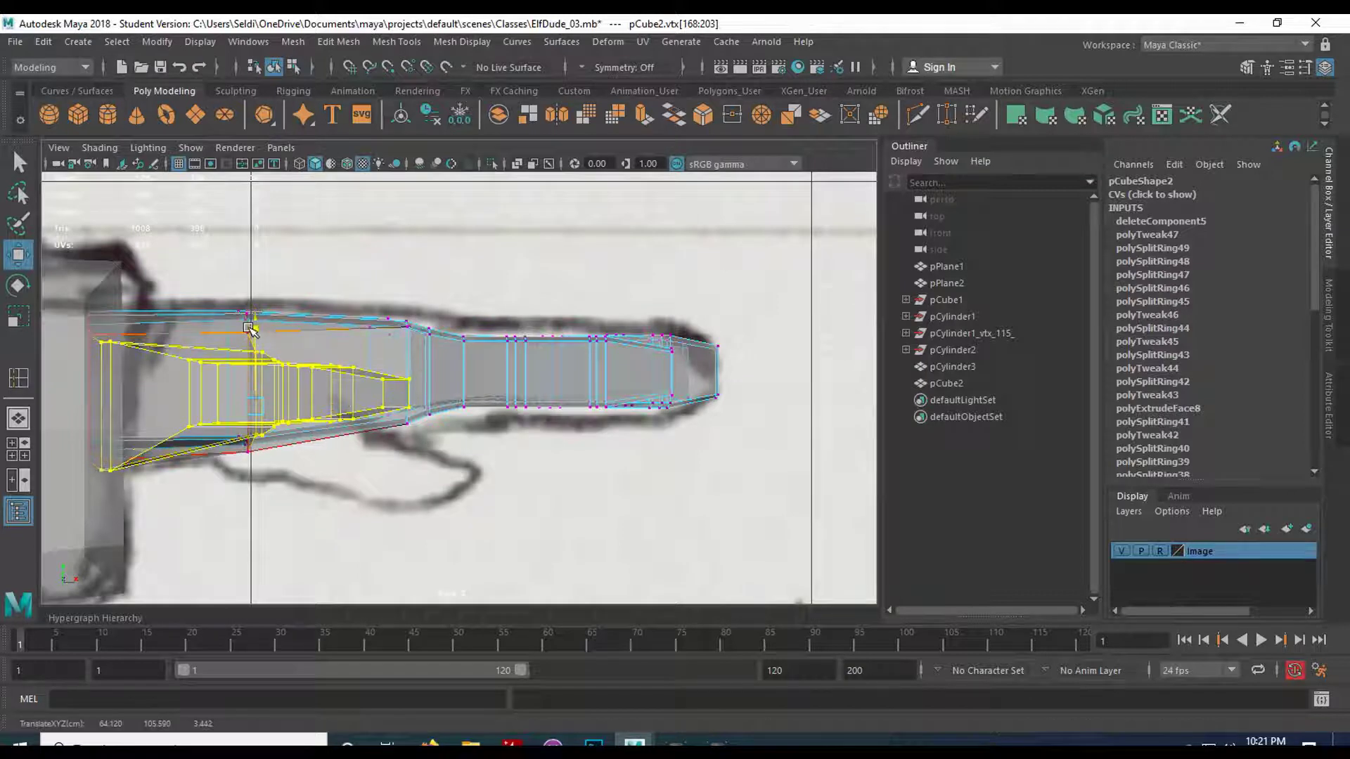
{"action": "key", "text": "space"}
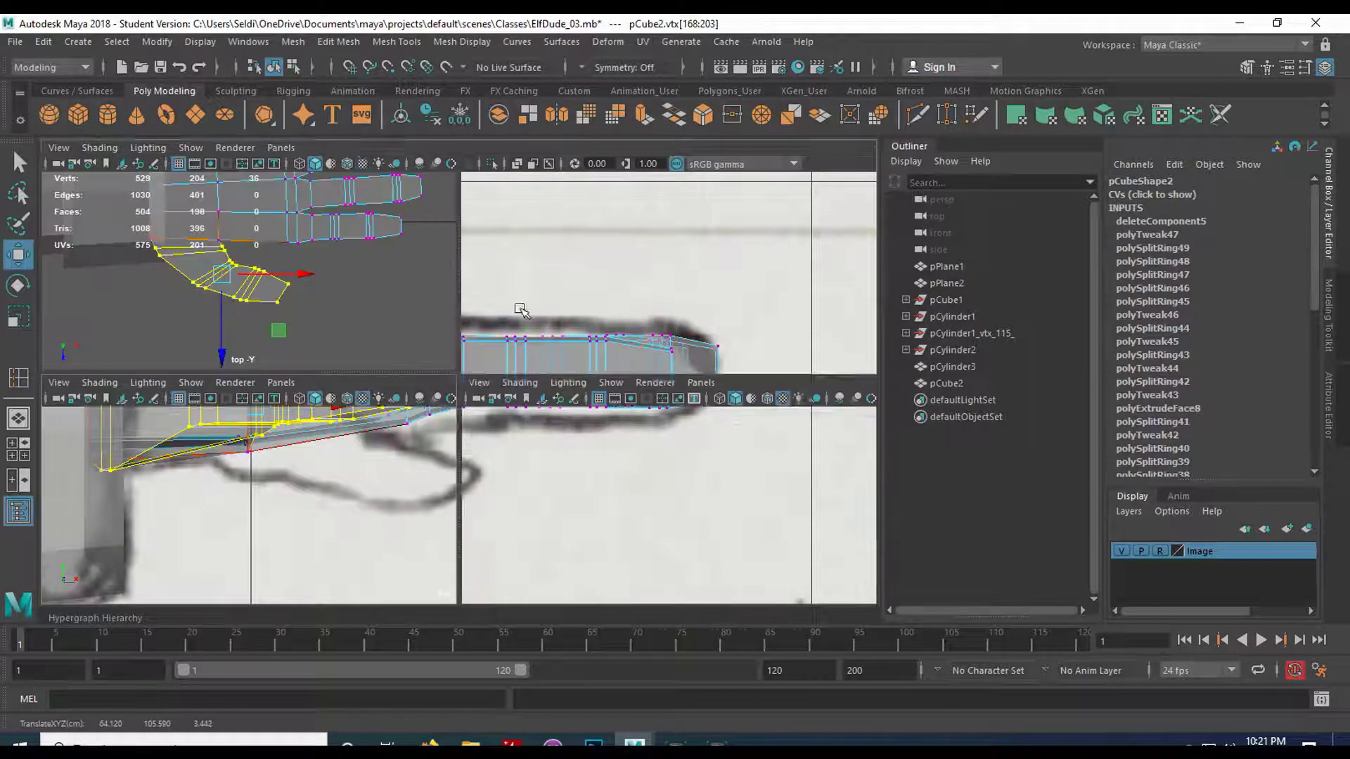
{"action": "key", "text": "space"}
{"action": "left_click_drag", "start_coordinate": [433, 404], "coordinate": [571, 518], "text": "alt"}
{"action": "left_click", "coordinate": [555, 509]}
{"action": "left_click_drag", "start_coordinate": [536, 335], "coordinate": [583, 536]}
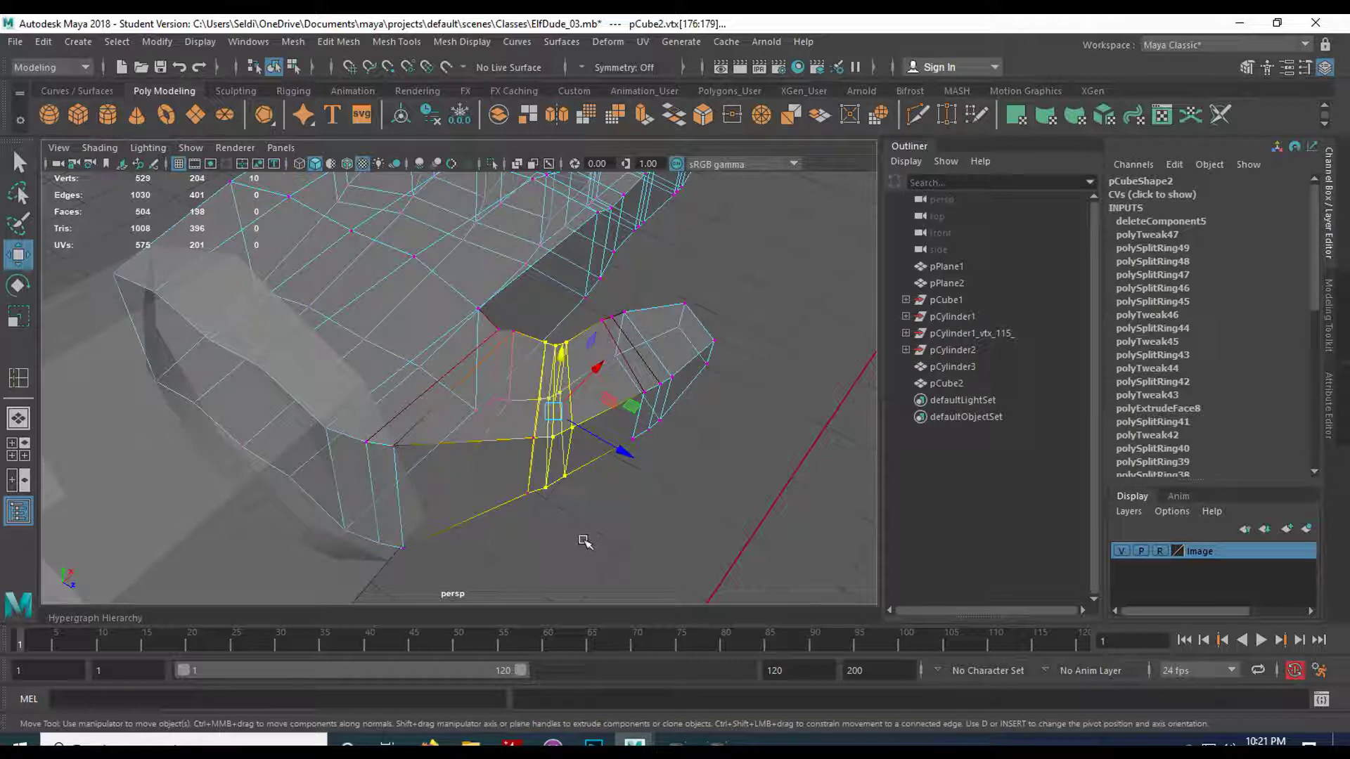
{"action": "left_click", "coordinate": [566, 517]}
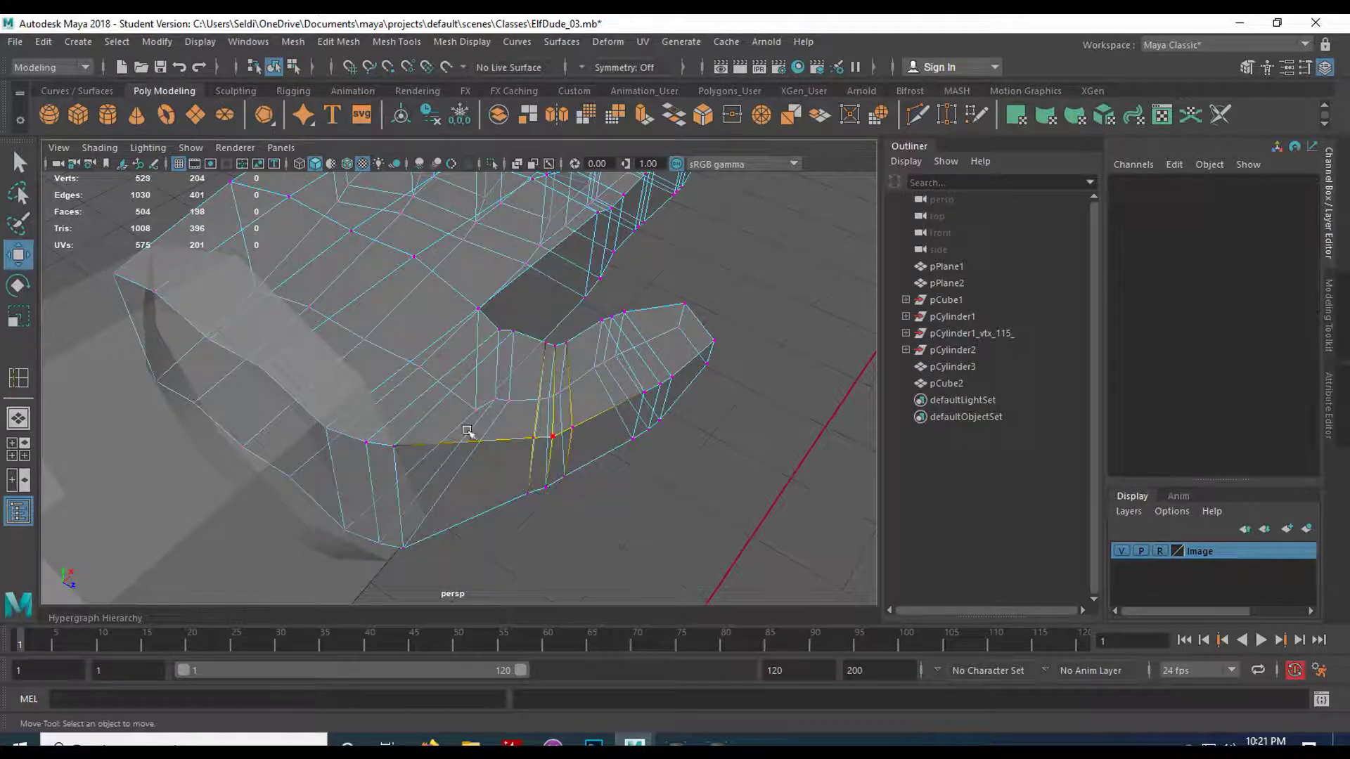
Select the vertices of the thumb's joint nearest the palm in the top view and lower them to about Y 104.67.
{"action": "key", "text": "space"}
{"action": "key", "text": "space"}
{"action": "left_click_drag", "start_coordinate": [324, 387], "coordinate": [392, 472]}
{"action": "left_click_drag", "start_coordinate": [400, 358], "coordinate": [447, 392], "text": "shift"}
{"action": "key", "text": "space"}
{"action": "key", "text": "space"}
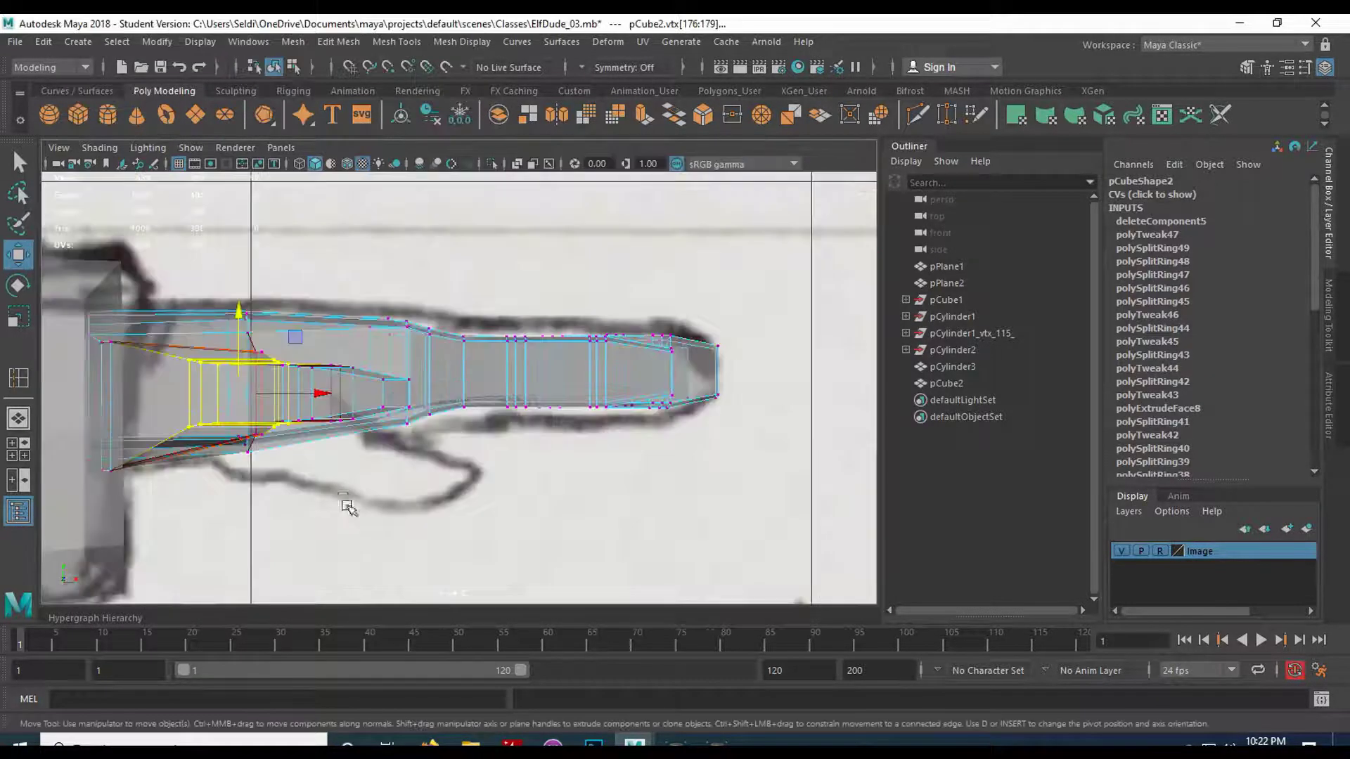
{"action": "left_click_drag", "start_coordinate": [239, 315], "coordinate": [234, 361]}
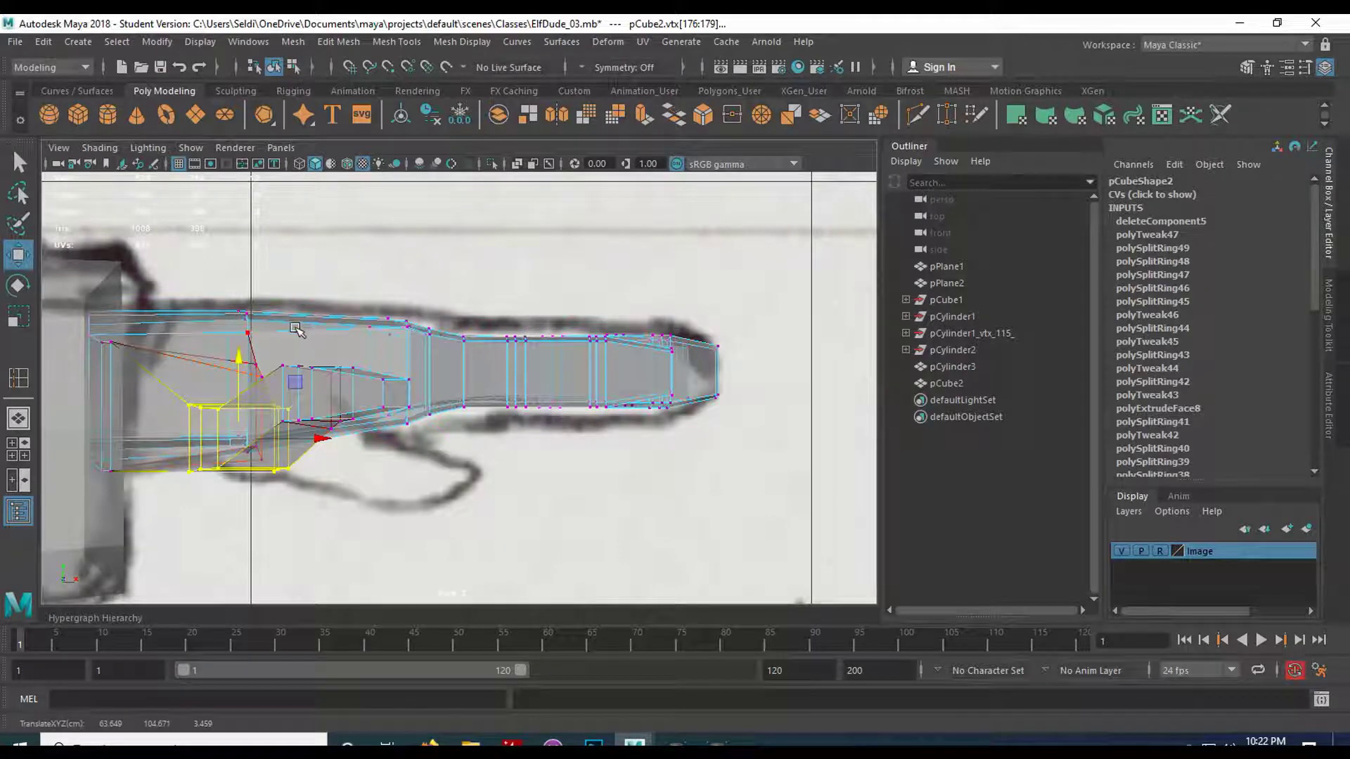
Select the vertices of the thumb's outer joint and tip and lower them to about Y 104.00 in the front view.
{"action": "key", "text": "space"}
{"action": "key", "text": "space"}
{"action": "left_click_drag", "start_coordinate": [577, 378], "coordinate": [735, 516], "text": "alt"}
{"action": "left_click_drag", "start_coordinate": [587, 366], "coordinate": [621, 590]}
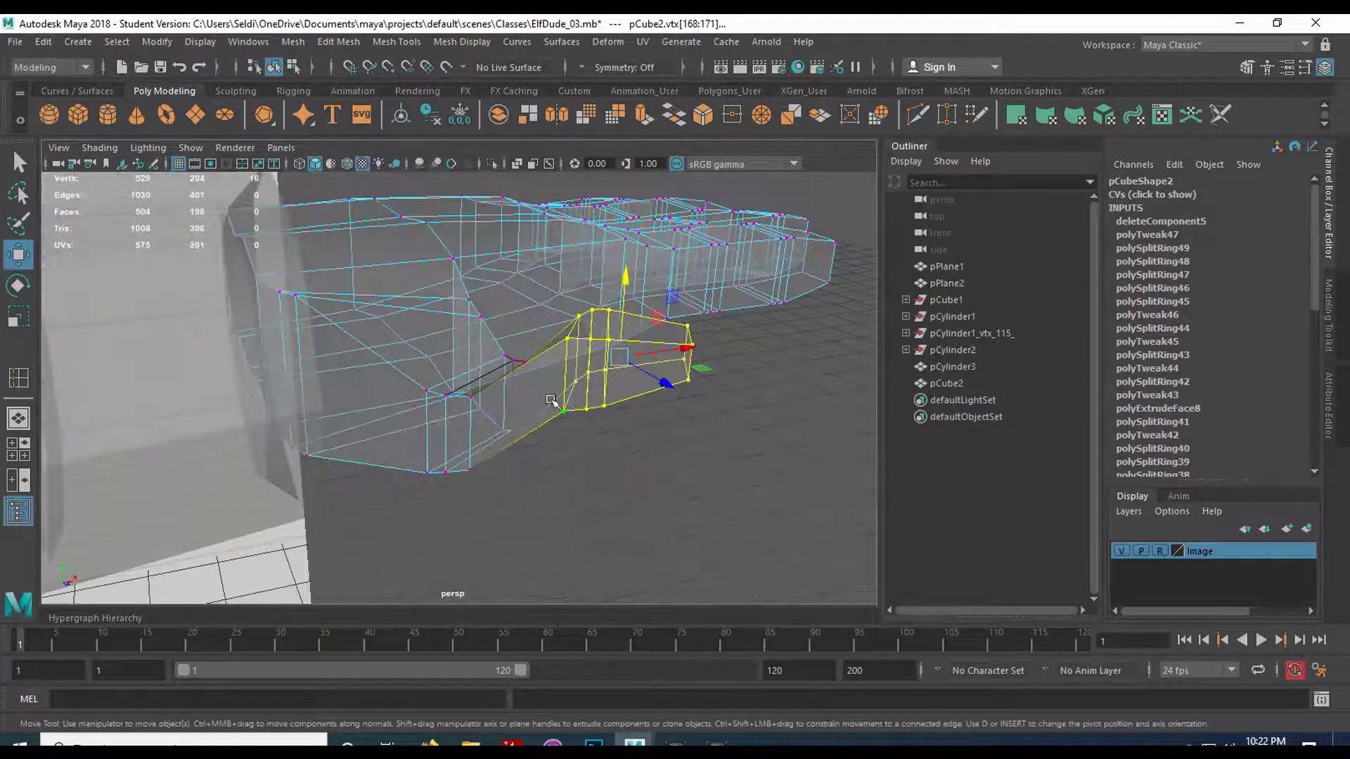
{"action": "key", "text": "space"}
{"action": "key", "text": "space"}
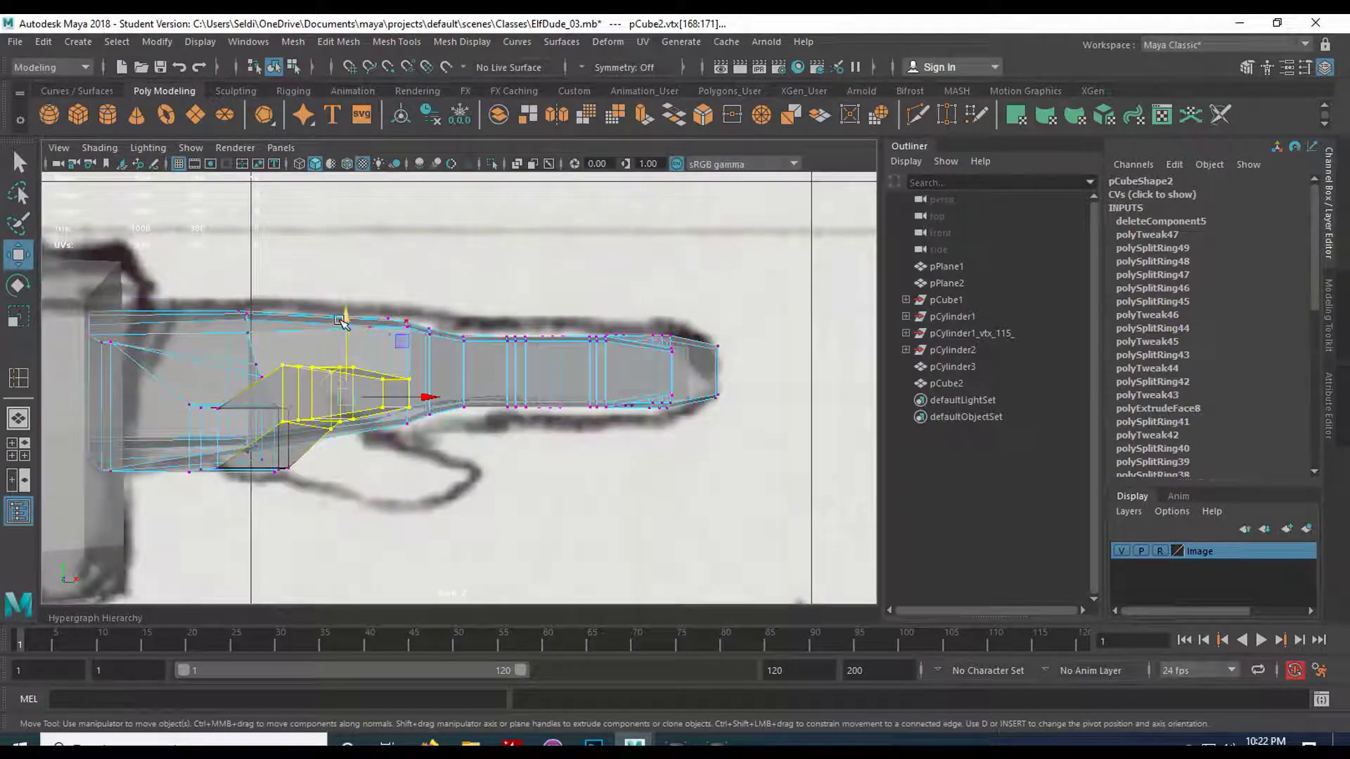
{"action": "left_click_drag", "start_coordinate": [342, 321], "coordinate": [349, 350]}
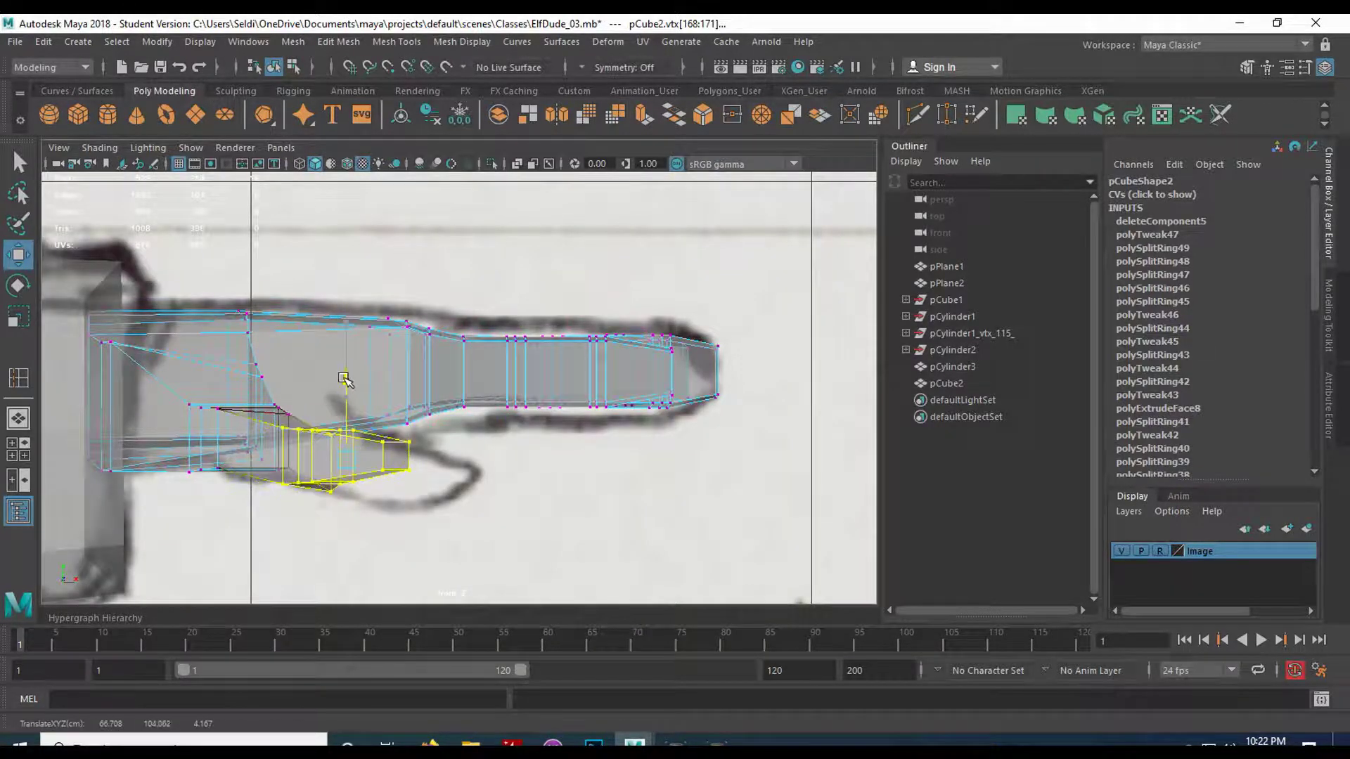
Select only the thumb's four tip vertices and lower them toward the drawn thumb tip in the front view.
{"action": "key", "text": "space"}
{"action": "key", "text": "space"}
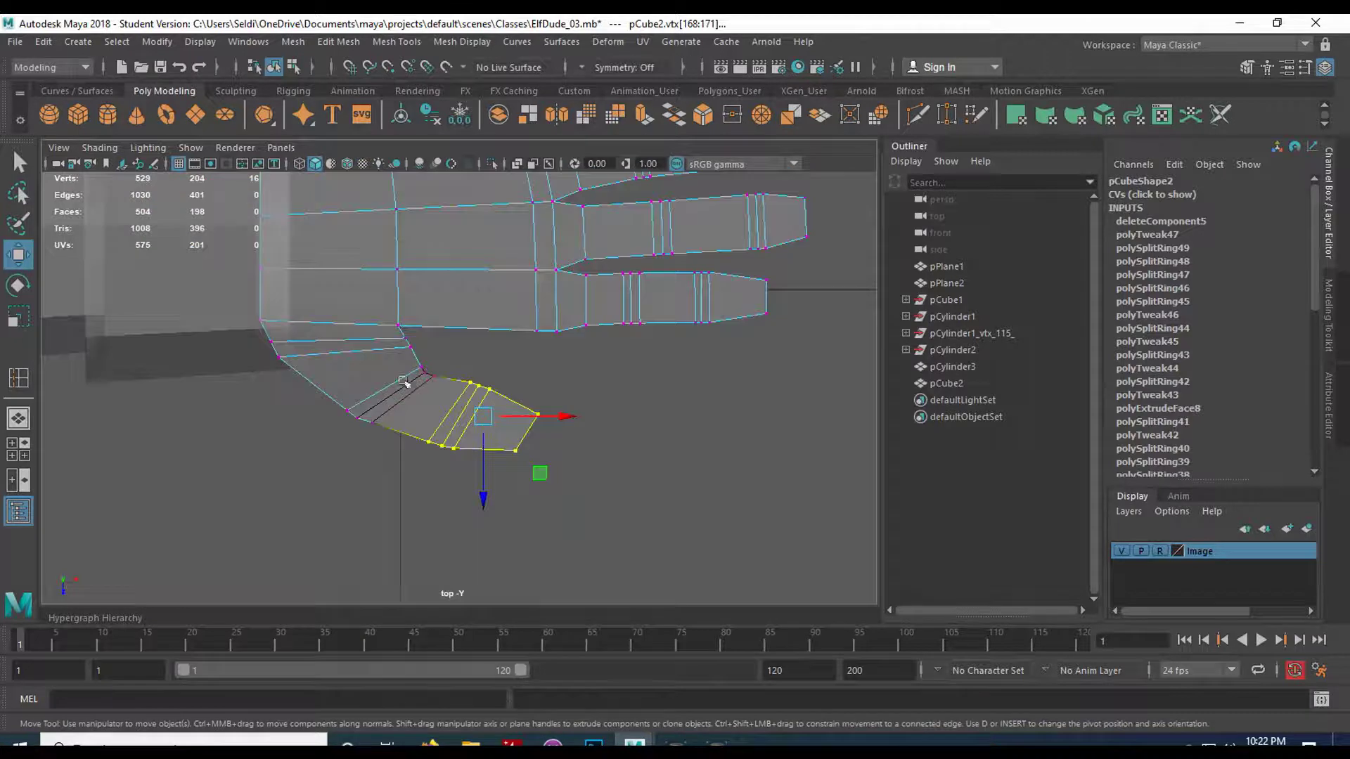
{"action": "key", "text": "space"}
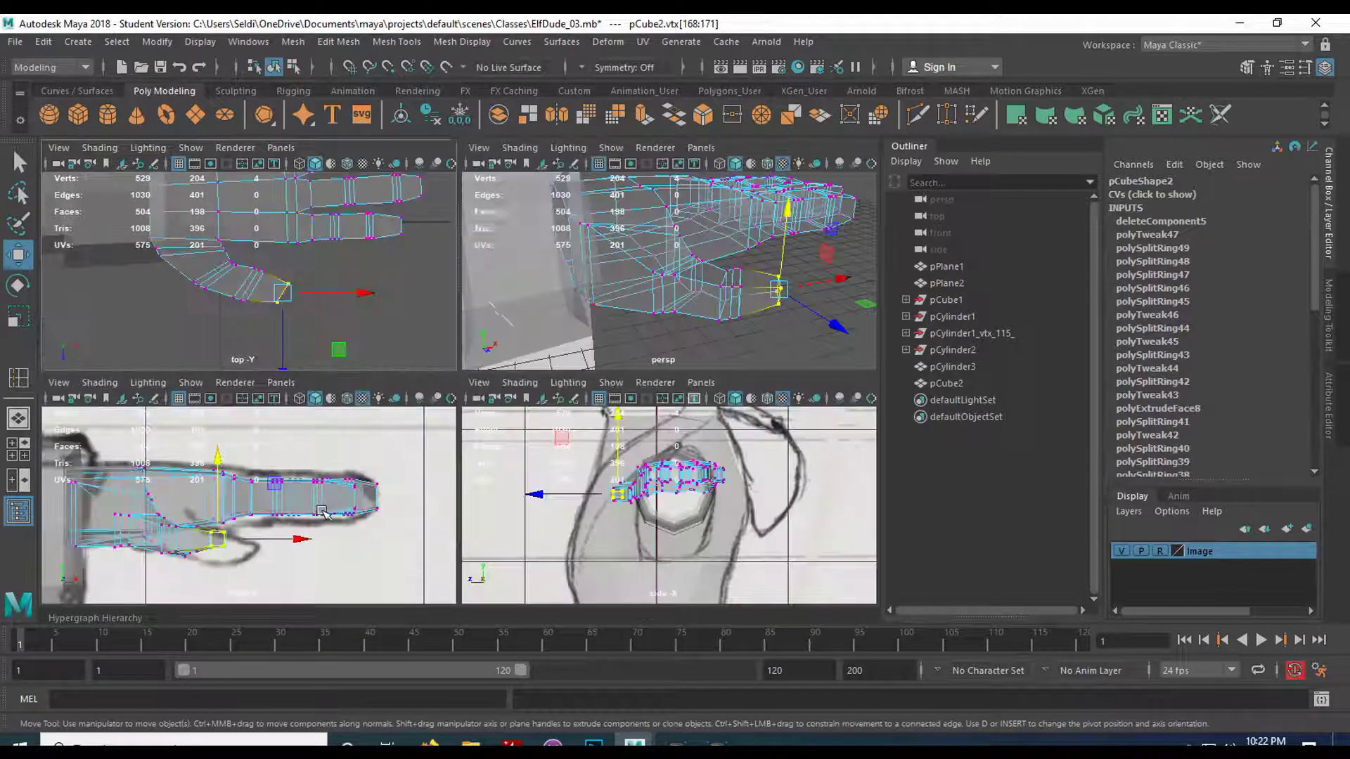
{"action": "key", "text": "space"}
{"action": "left_click_drag", "start_coordinate": [401, 373], "coordinate": [392, 399]}
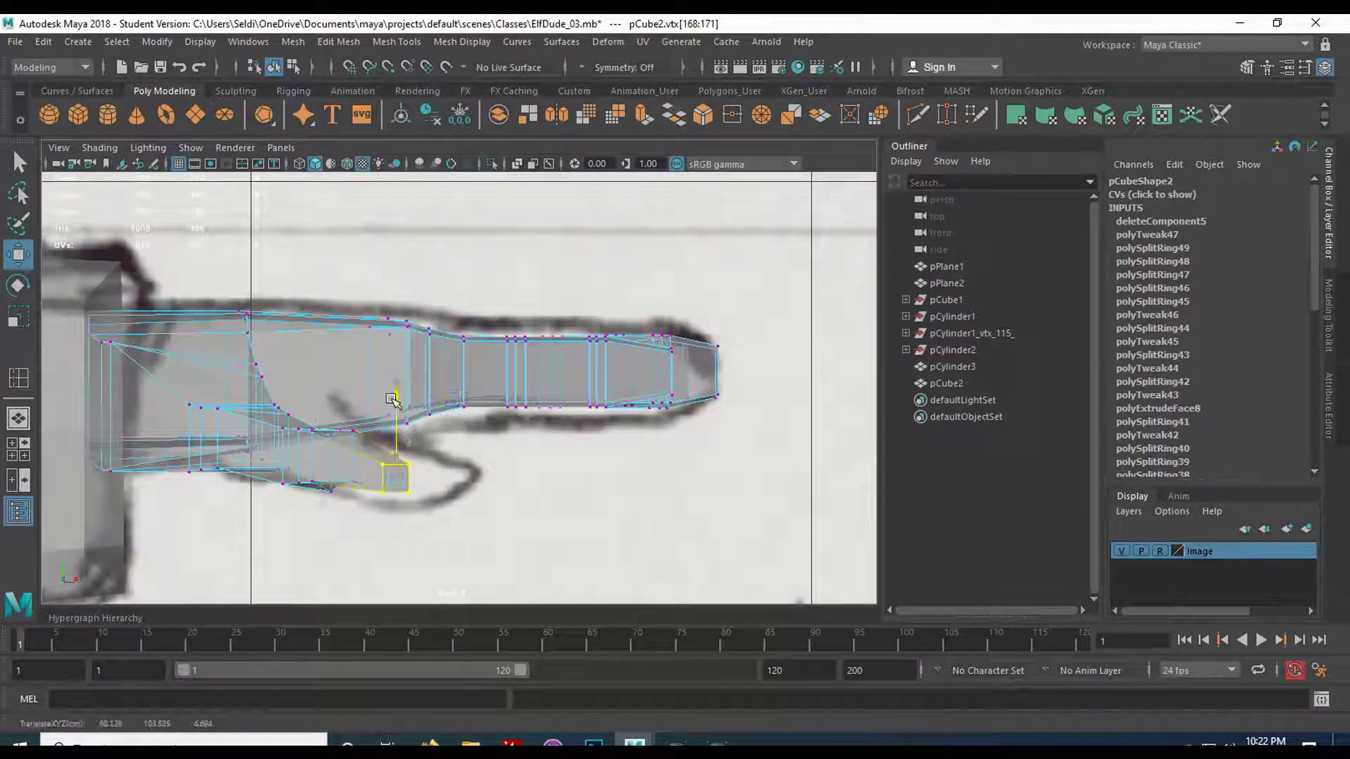
Raise a vertex on the underside of the thumb's outer joint slightly in the perspective view.
{"action": "key", "text": "space"}
{"action": "key", "text": "space"}
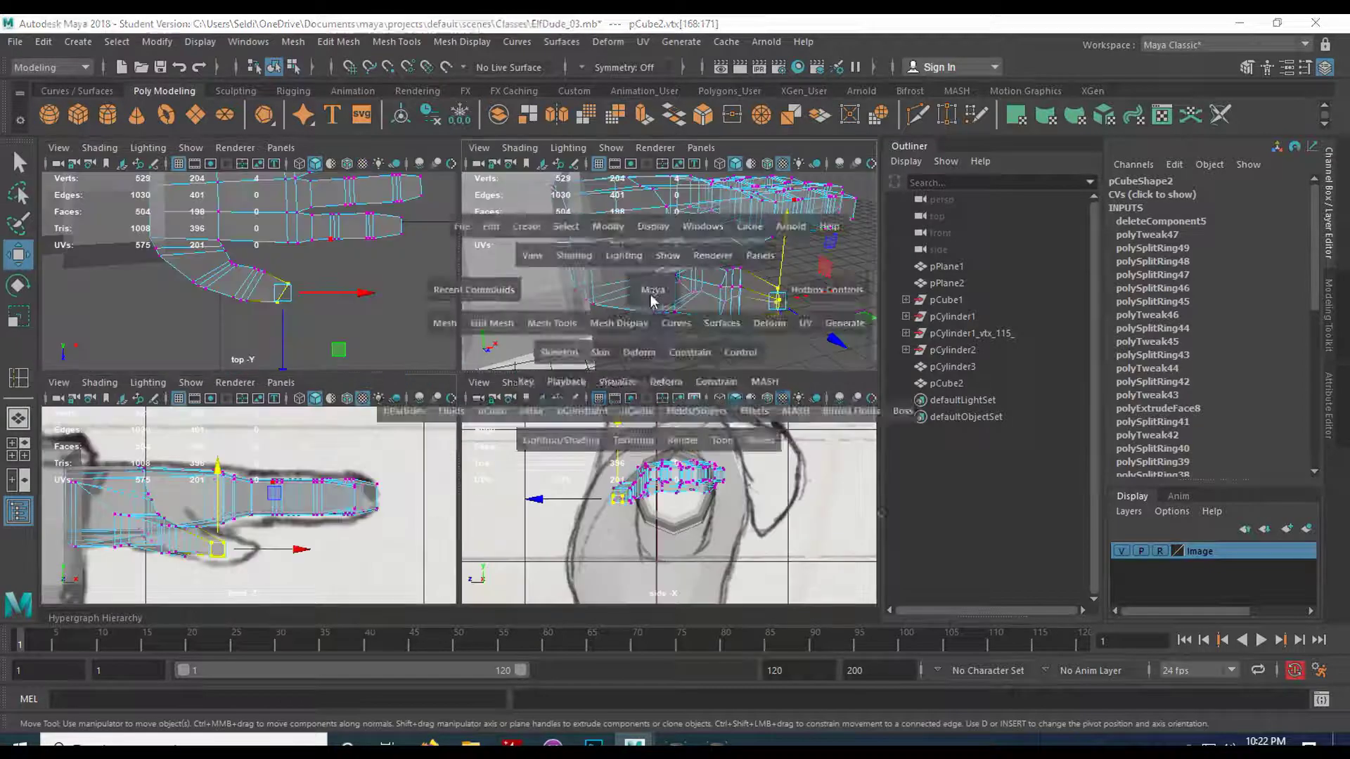
{"action": "mouse_move", "coordinate": [560, 409]}
{"action": "left_mouse_down", "text": "alt"}
{"action": "mouse_move", "coordinate": [292, 352]}
{"action": "mouse_move", "coordinate": [211, 350]}
{"action": "mouse_move", "coordinate": [449, 359]}
{"action": "mouse_move", "coordinate": [512, 422]}
{"action": "mouse_move", "coordinate": [536, 422]}
{"action": "mouse_move", "coordinate": [545, 289]}
{"action": "mouse_move", "coordinate": [527, 296]}
{"action": "mouse_move", "coordinate": [529, 348]}
{"action": "mouse_move", "coordinate": [506, 391]}
{"action": "mouse_move", "coordinate": [532, 450]}
{"action": "mouse_move", "coordinate": [566, 401]}
{"action": "mouse_move", "coordinate": [561, 384]}
{"action": "left_mouse_up", "text": "alt"}
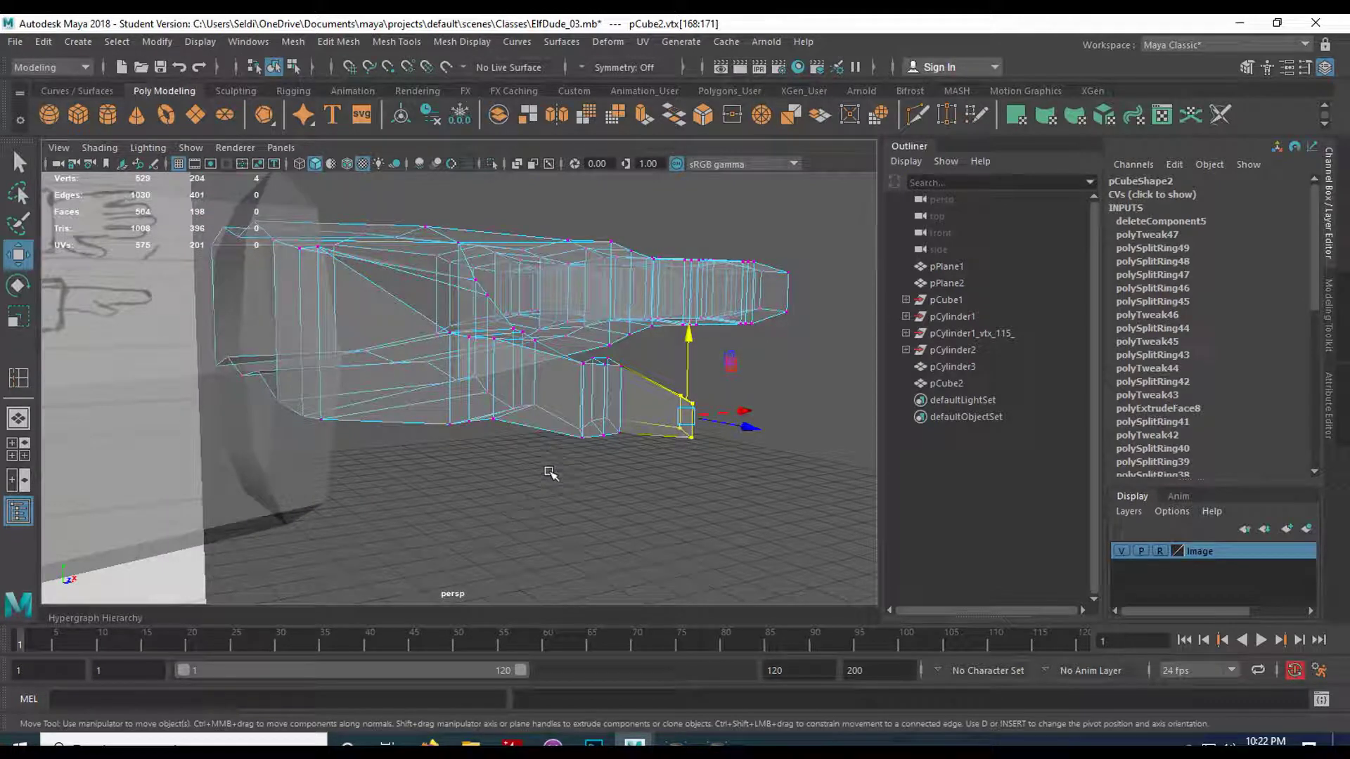
{"action": "scroll", "coordinate": [640, 482], "scroll_direction": "up", "scroll_amount": 3}
{"action": "left_click_drag", "start_coordinate": [639, 482], "coordinate": [615, 521], "text": "alt"}
{"action": "left_click_drag", "start_coordinate": [629, 441], "coordinate": [447, 419], "text": "alt"}
{"action": "left_click", "coordinate": [504, 342]}
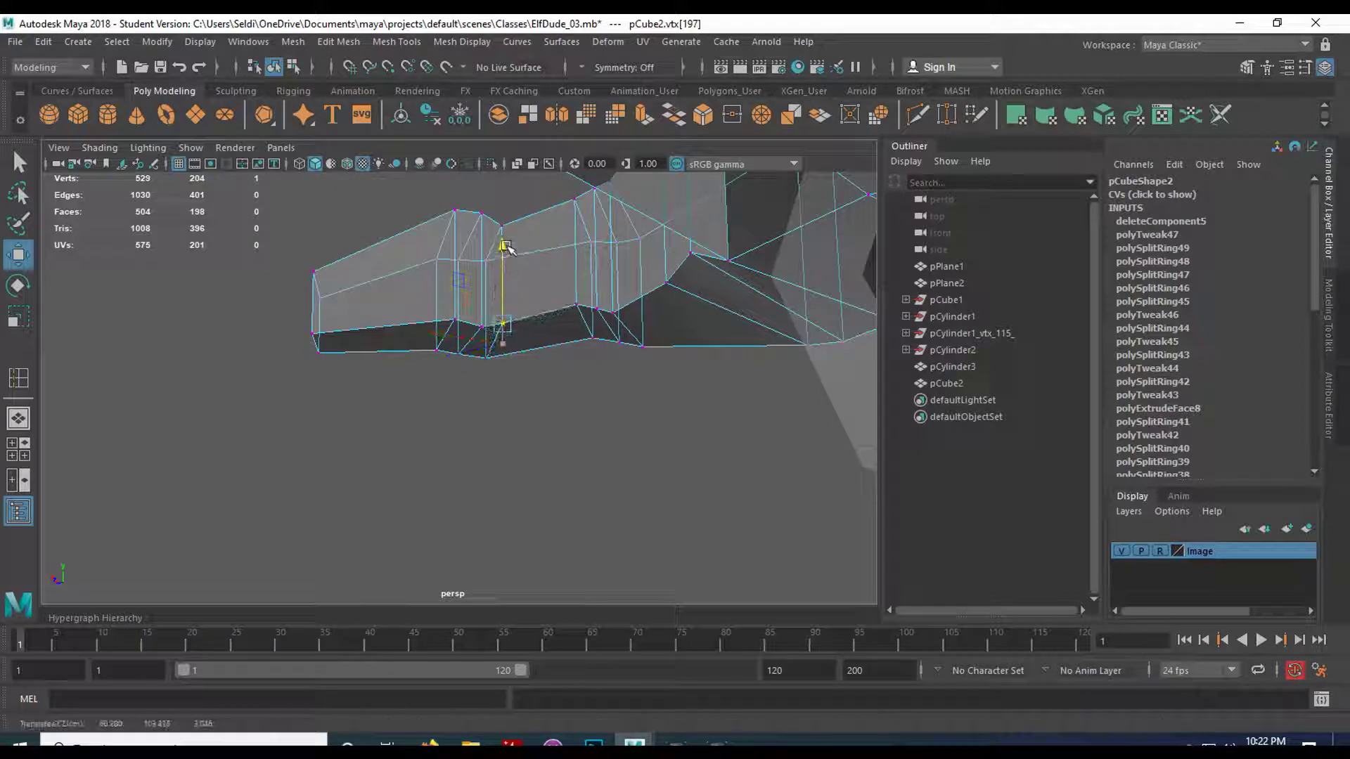
Lower individual vertices slightly along the upper edge of the thumb's inner joint and base in the perspective view.
{"action": "left_click_drag", "start_coordinate": [437, 245], "coordinate": [324, 274], "text": "alt"}
{"action": "middle_click_drag", "start_coordinate": [324, 275], "coordinate": [498, 320], "text": "alt"}
{"action": "left_click_drag", "start_coordinate": [490, 230], "coordinate": [484, 232]}
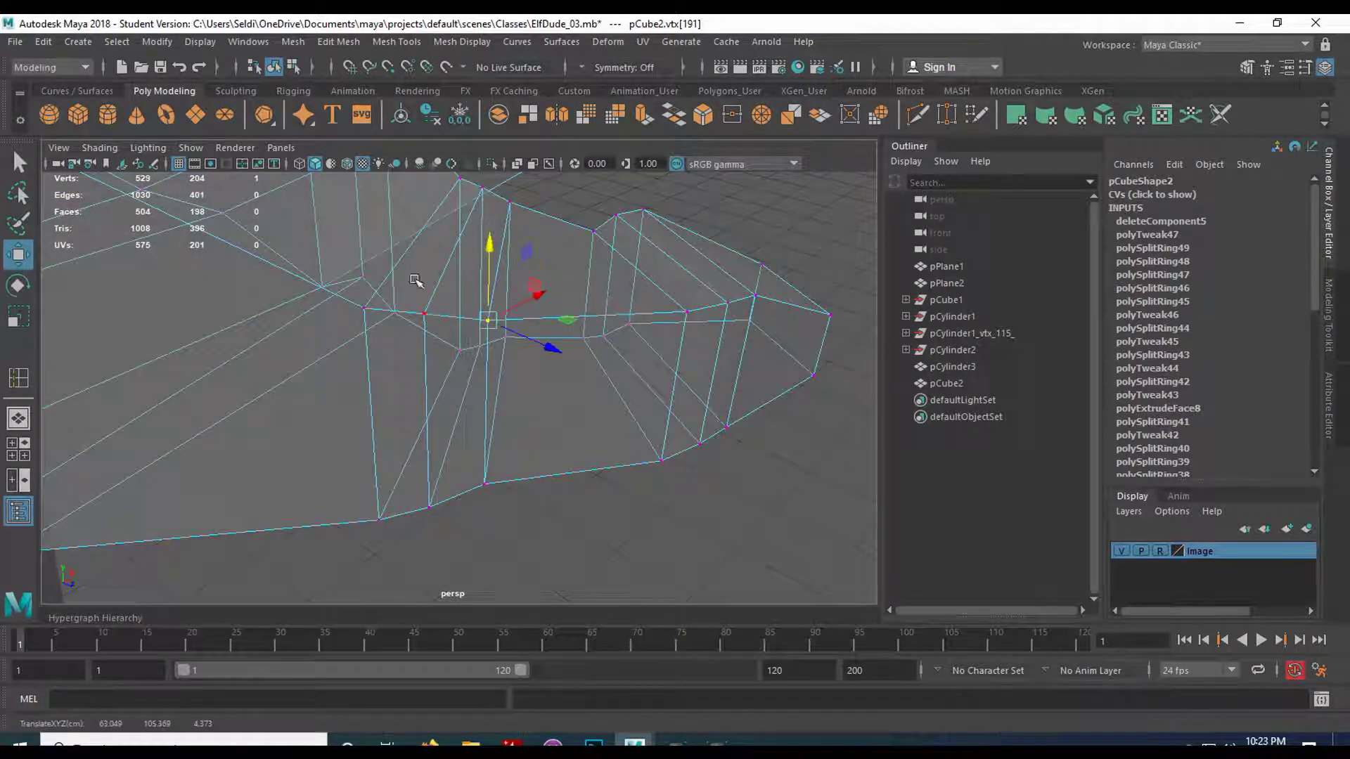
{"action": "left_click", "coordinate": [366, 307]}
{"action": "scroll", "coordinate": [407, 306], "scroll_direction": "down", "scroll_amount": 4}
{"action": "left_click_drag", "start_coordinate": [459, 341], "coordinate": [500, 373], "text": "alt"}
{"action": "left_click_drag", "start_coordinate": [389, 239], "coordinate": [384, 242]}
Lower an upper vertex slightly where the base of the thumb meets the wrist.
{"action": "left_click_drag", "start_coordinate": [467, 290], "coordinate": [199, 220], "text": "alt"}
{"action": "scroll", "coordinate": [344, 398], "scroll_direction": "up", "scroll_amount": 3}
{"action": "middle_click_drag", "start_coordinate": [344, 398], "coordinate": [389, 333], "text": "alt"}
{"action": "left_click_drag", "start_coordinate": [388, 333], "coordinate": [398, 342], "text": "alt"}
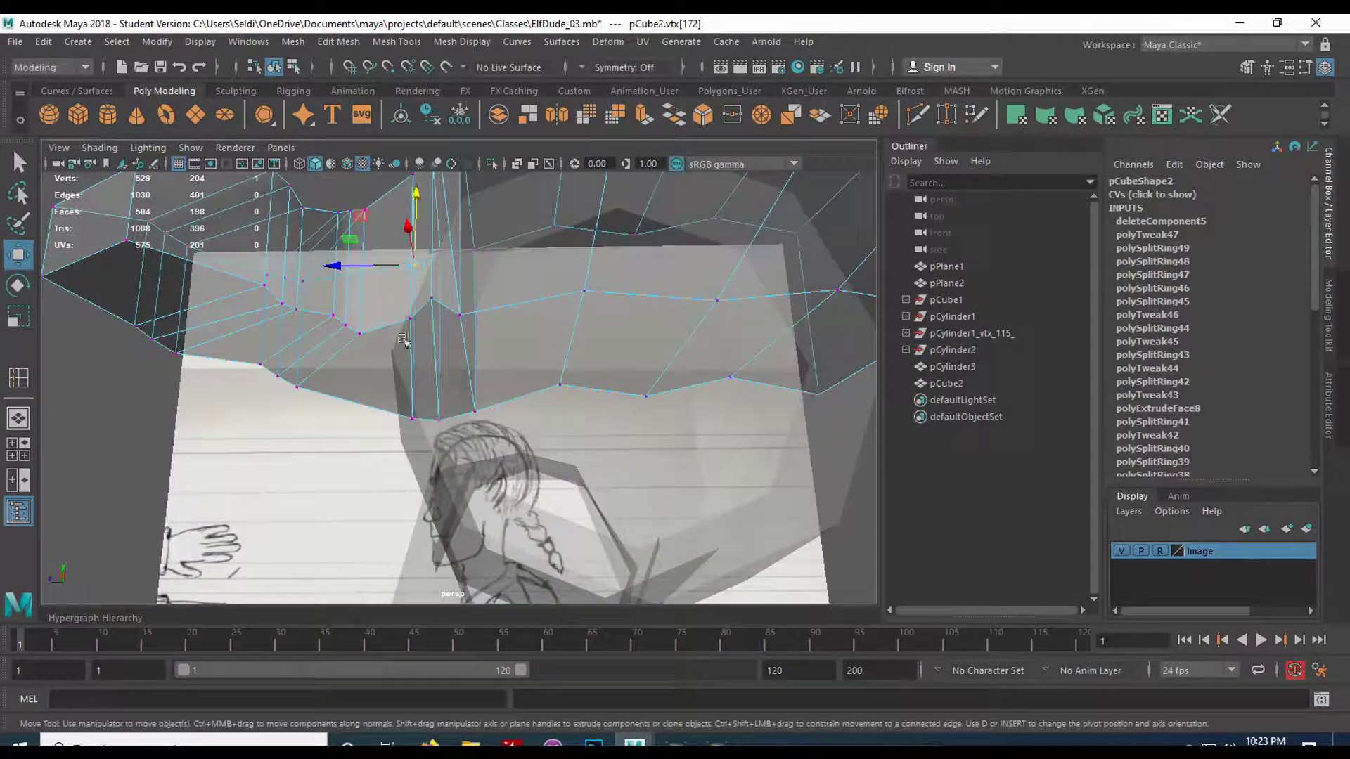
{"action": "left_click_drag", "start_coordinate": [428, 231], "coordinate": [430, 239]}
Adjust single vertices on the underside of the thumb's inner joint and on the inner side of its outer joint.
{"action": "mouse_move", "coordinate": [426, 382]}
{"action": "left_mouse_down", "text": "alt"}
{"action": "mouse_move", "coordinate": [572, 341]}
{"action": "mouse_move", "coordinate": [386, 357]}
{"action": "mouse_move", "coordinate": [334, 380]}
{"action": "mouse_move", "coordinate": [353, 394]}
{"action": "mouse_move", "coordinate": [551, 412]}
{"action": "mouse_move", "coordinate": [492, 422]}
{"action": "mouse_move", "coordinate": [525, 415]}
{"action": "mouse_move", "coordinate": [527, 369]}
{"action": "left_mouse_up", "text": "alt"}
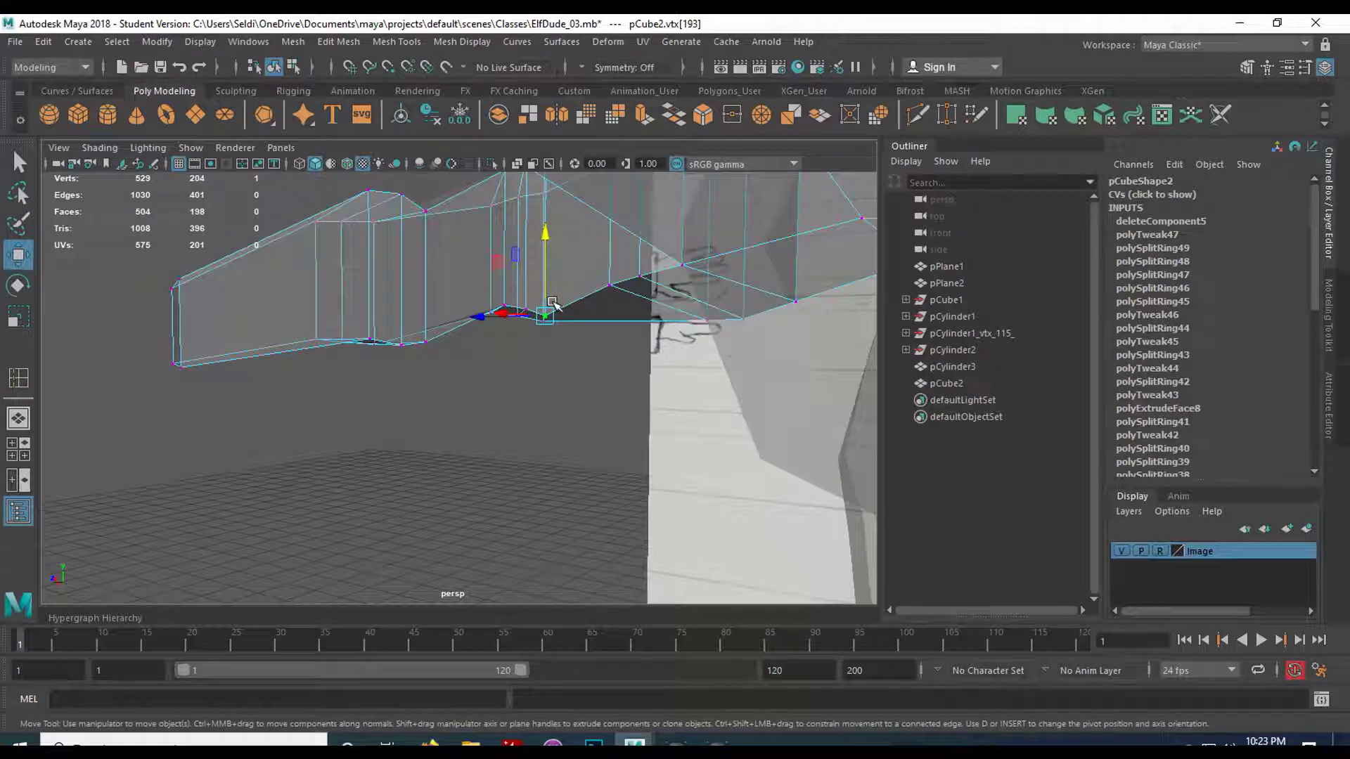
{"action": "left_click_drag", "start_coordinate": [548, 246], "coordinate": [518, 427], "text": "alt"}
{"action": "scroll", "coordinate": [497, 463], "scroll_direction": "up", "scroll_amount": 5}
{"action": "left_click", "coordinate": [515, 394]}
{"action": "left_click_drag", "start_coordinate": [516, 331], "coordinate": [450, 322]}
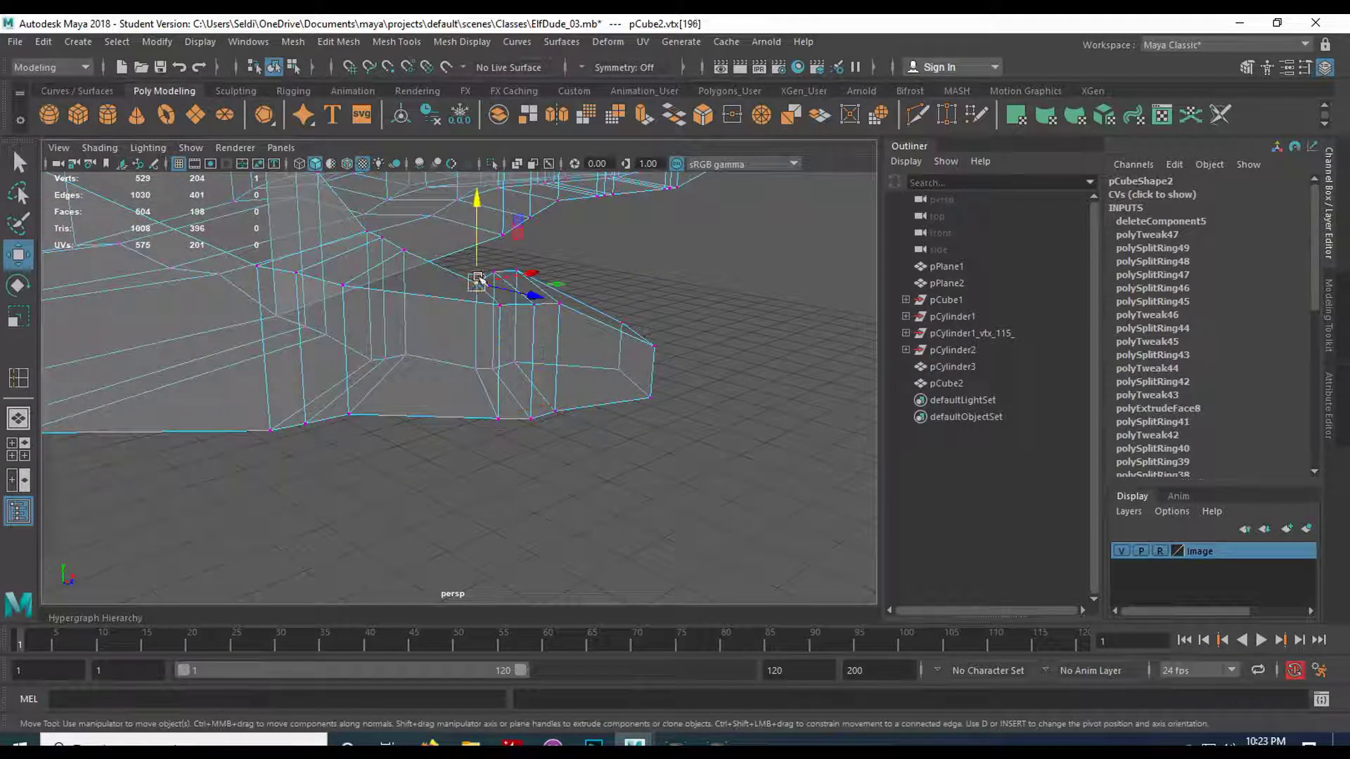
Nudge single vertices slightly up or down around the thumb's outer joint in the perspective view.
{"action": "left_click_drag", "start_coordinate": [482, 250], "coordinate": [476, 237]}
{"action": "left_click_drag", "start_coordinate": [498, 309], "coordinate": [169, 288], "text": "alt"}
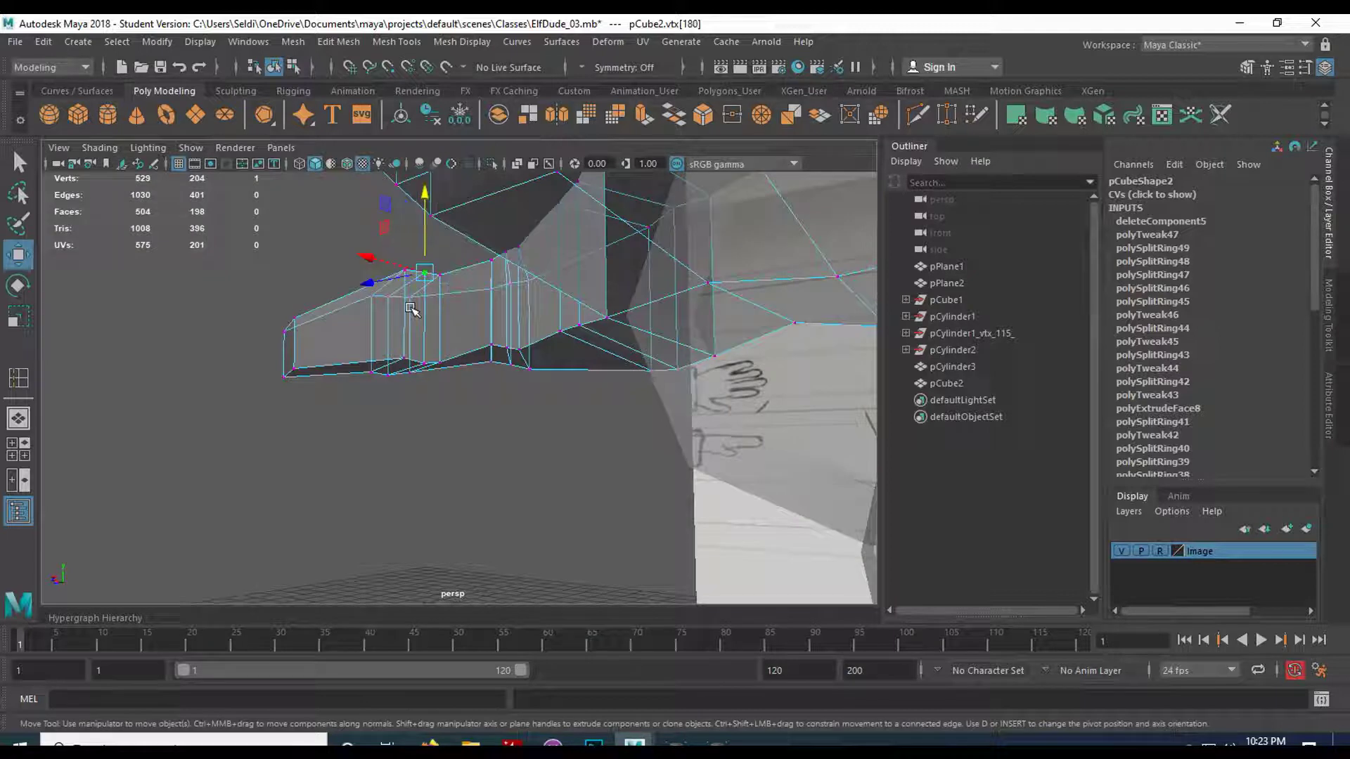
{"action": "left_click_drag", "start_coordinate": [406, 219], "coordinate": [402, 223]}
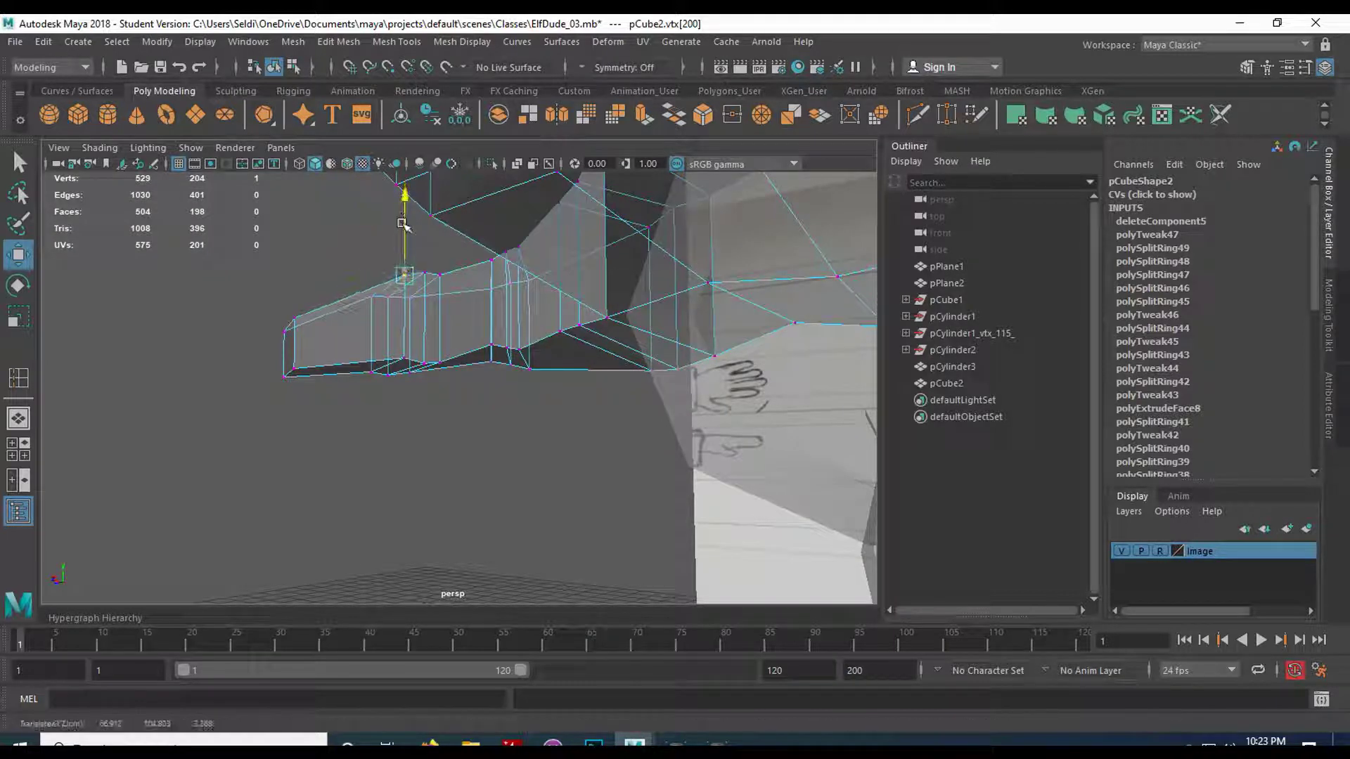
{"action": "left_click", "coordinate": [405, 357]}
{"action": "left_click_drag", "start_coordinate": [402, 305], "coordinate": [641, 401]}
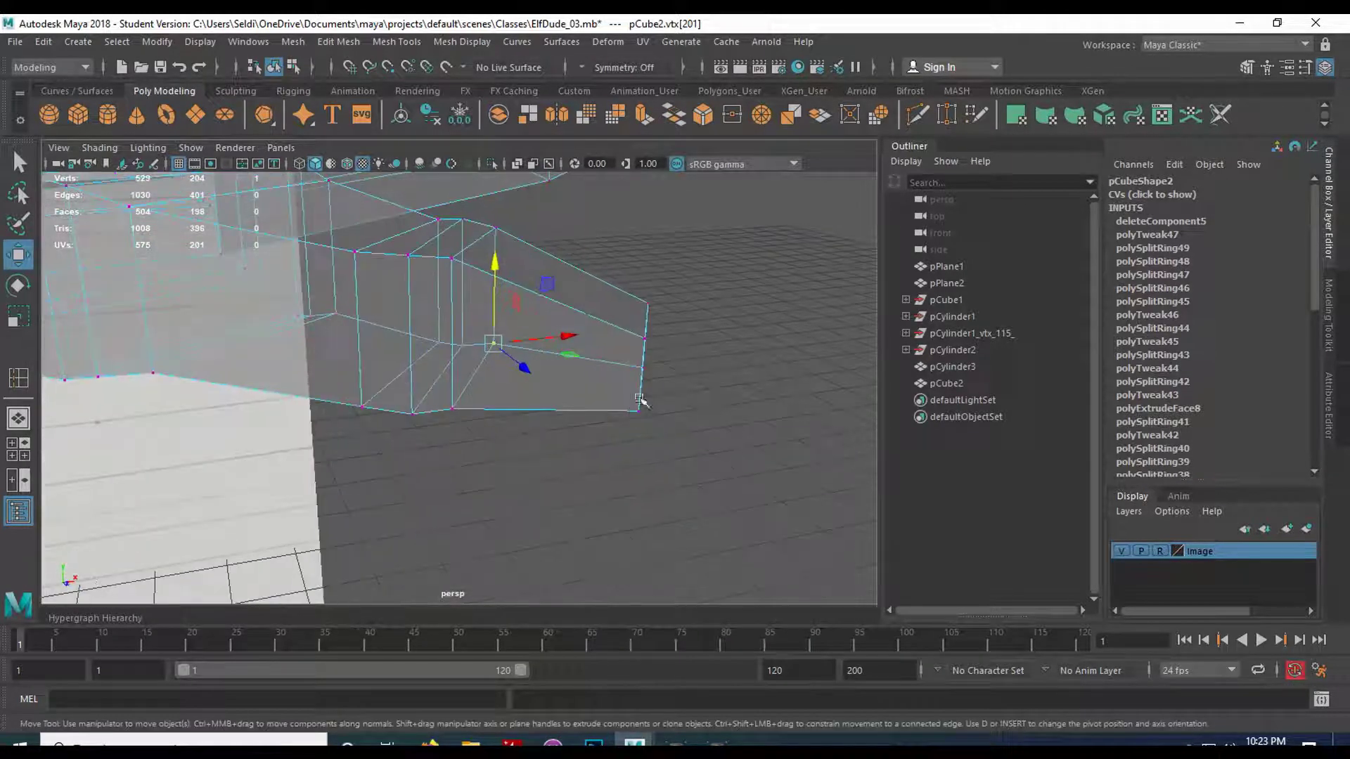
Select the four vertices at the thumb's tip and raise them slightly in the front view.
{"action": "left_click_drag", "start_coordinate": [610, 286], "coordinate": [704, 473]}
{"action": "key", "text": "space"}
{"action": "key", "text": "space"}
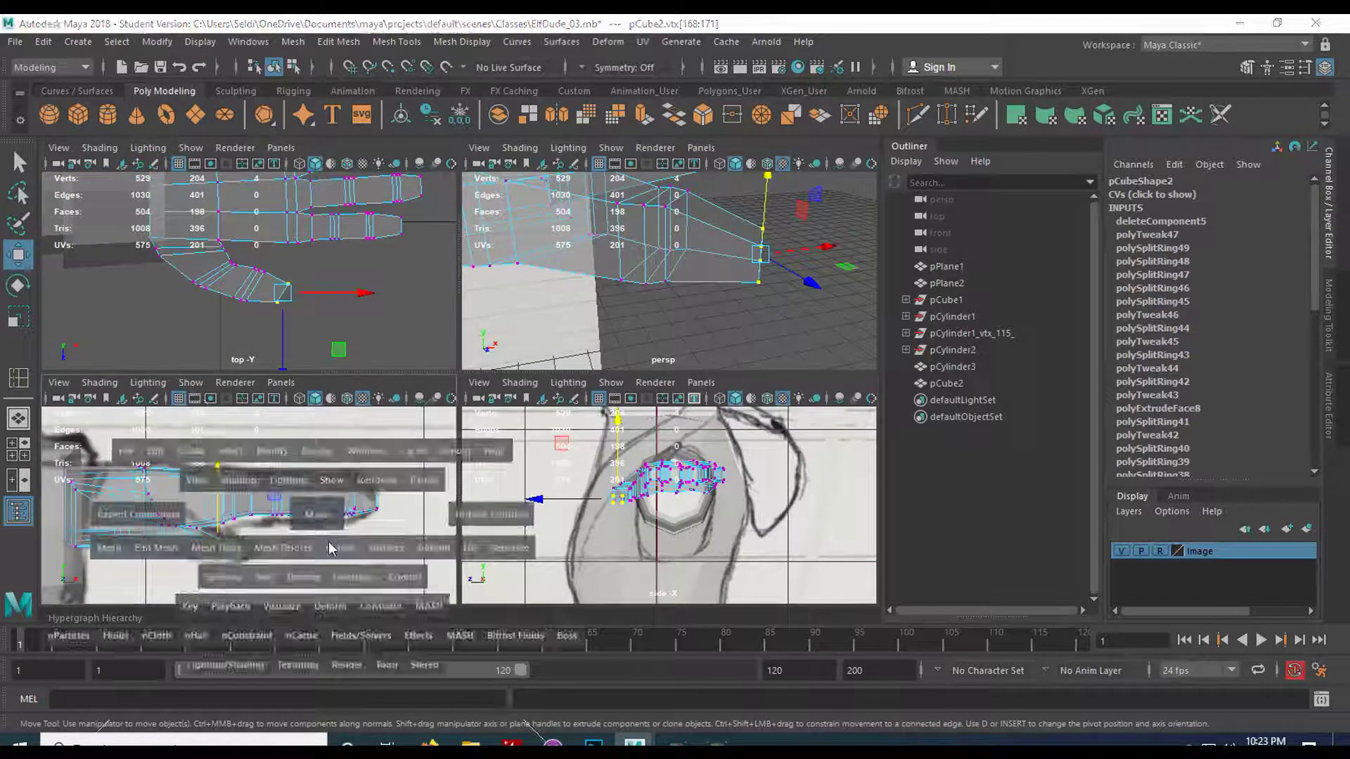
{"action": "scroll", "coordinate": [349, 527], "scroll_direction": "up", "scroll_amount": 1}
{"action": "left_click_drag", "start_coordinate": [299, 533], "coordinate": [358, 517], "text": "alt"}
{"action": "left_click_drag", "start_coordinate": [386, 412], "coordinate": [385, 402]}
Preview the hand smoothed in the perspective view, examine the thumb and palm, and return it to the unsmoothed display.
{"action": "key", "text": "space"}
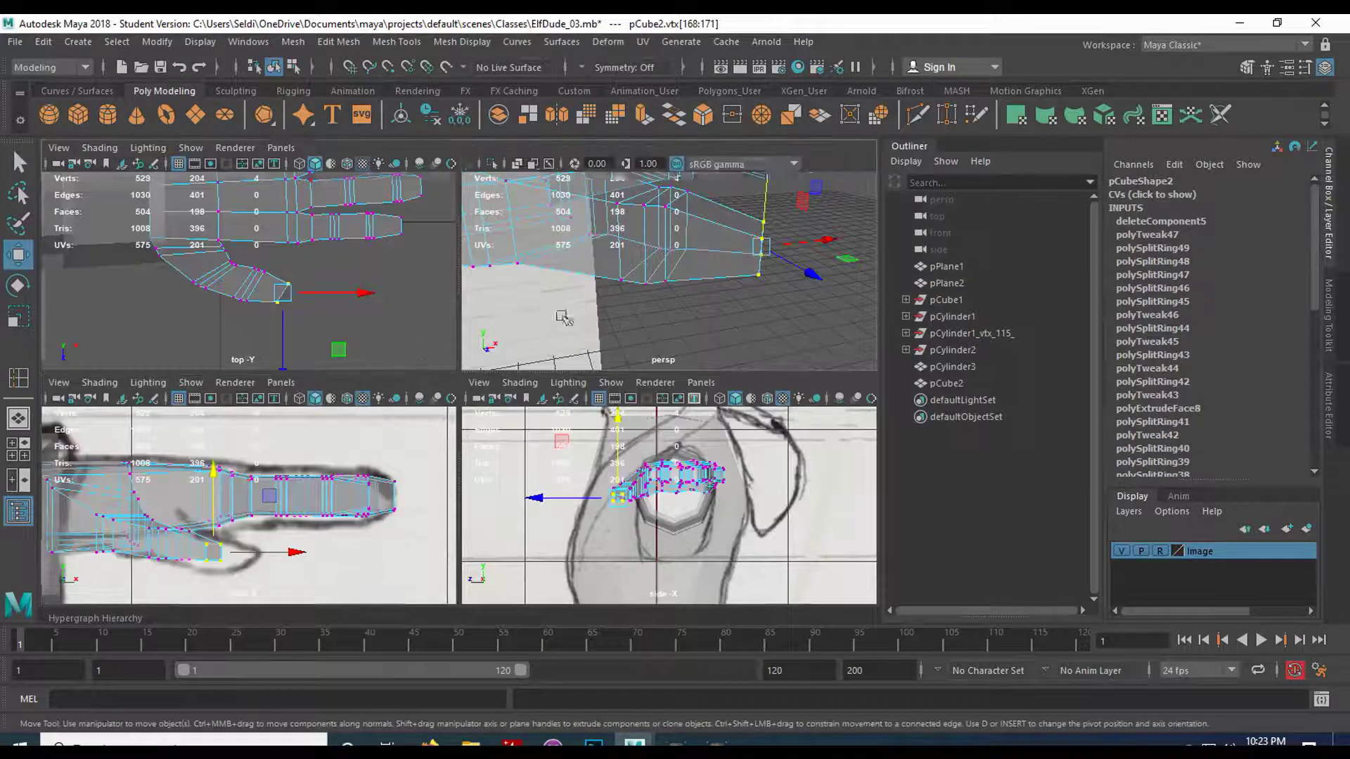
{"action": "key", "text": "space"}
{"action": "left_click_drag", "start_coordinate": [681, 384], "coordinate": [648, 476], "text": "alt"}
{"action": "key", "text": "3"}
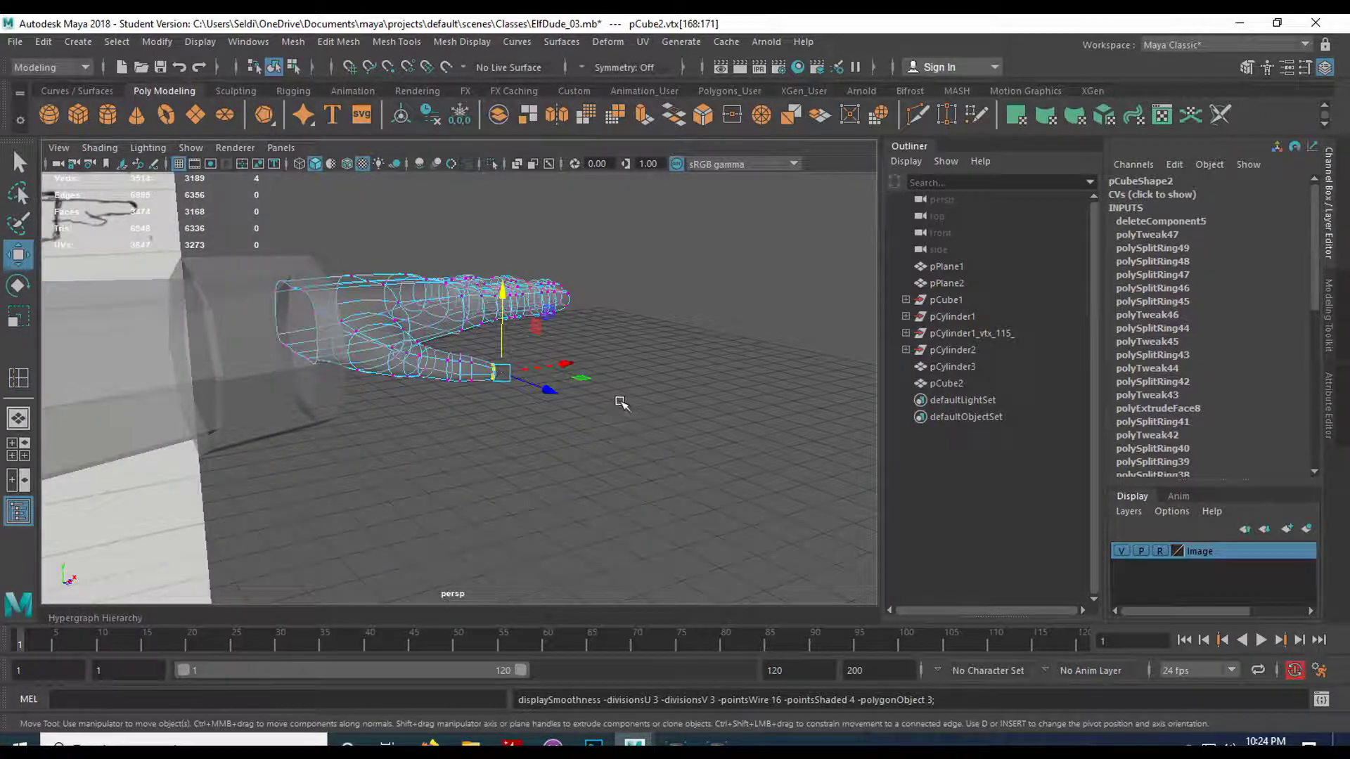
{"action": "scroll", "coordinate": [616, 409], "scroll_direction": "up", "scroll_amount": 2}
{"action": "key", "text": "q"}
{"action": "left_click_drag", "start_coordinate": [590, 416], "coordinate": [512, 301], "text": "alt"}
{"action": "right_click_drag", "start_coordinate": [513, 281], "coordinate": [593, 241]}
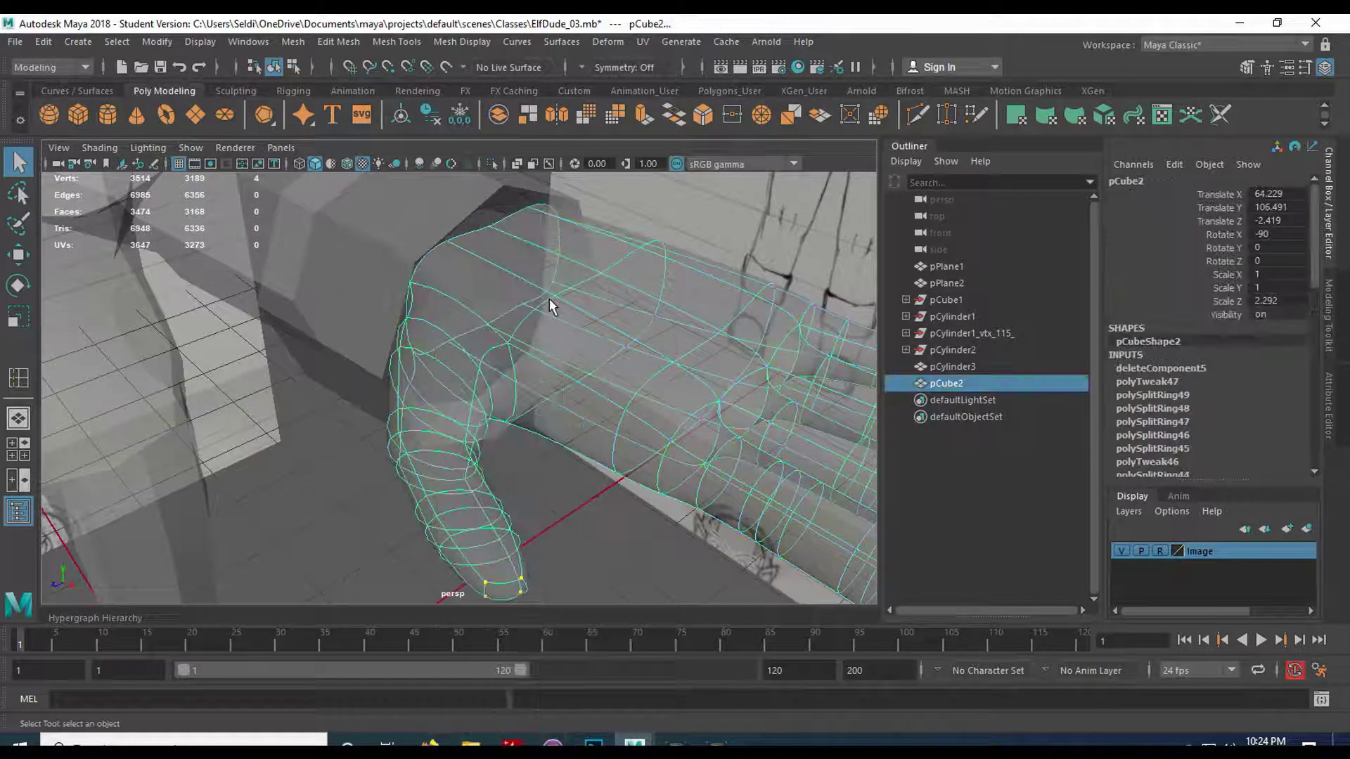
{"action": "key", "text": "1"}
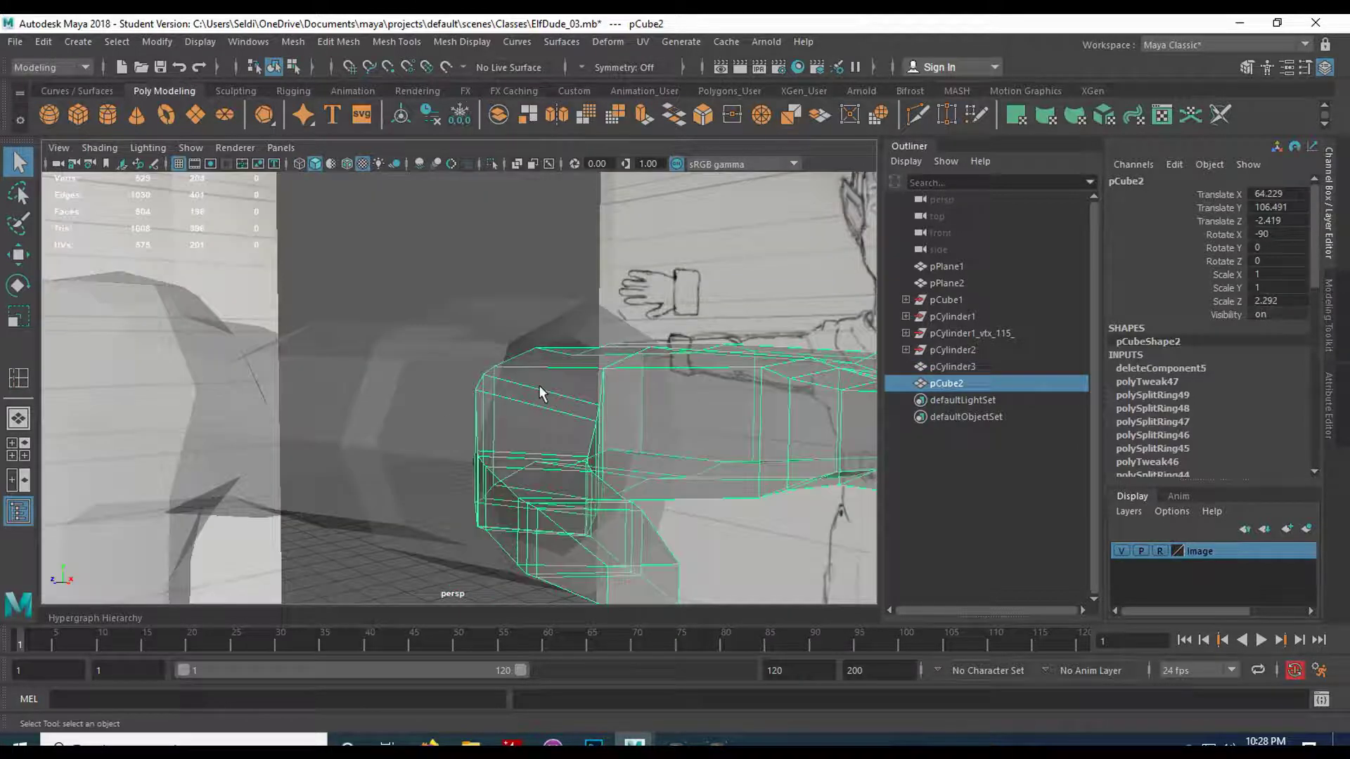
Select the middle row of vertices along the sleeve and torso mesh and lower it slightly in the front view.
{"action": "left_click_drag", "start_coordinate": [542, 391], "coordinate": [532, 422], "text": "alt"}
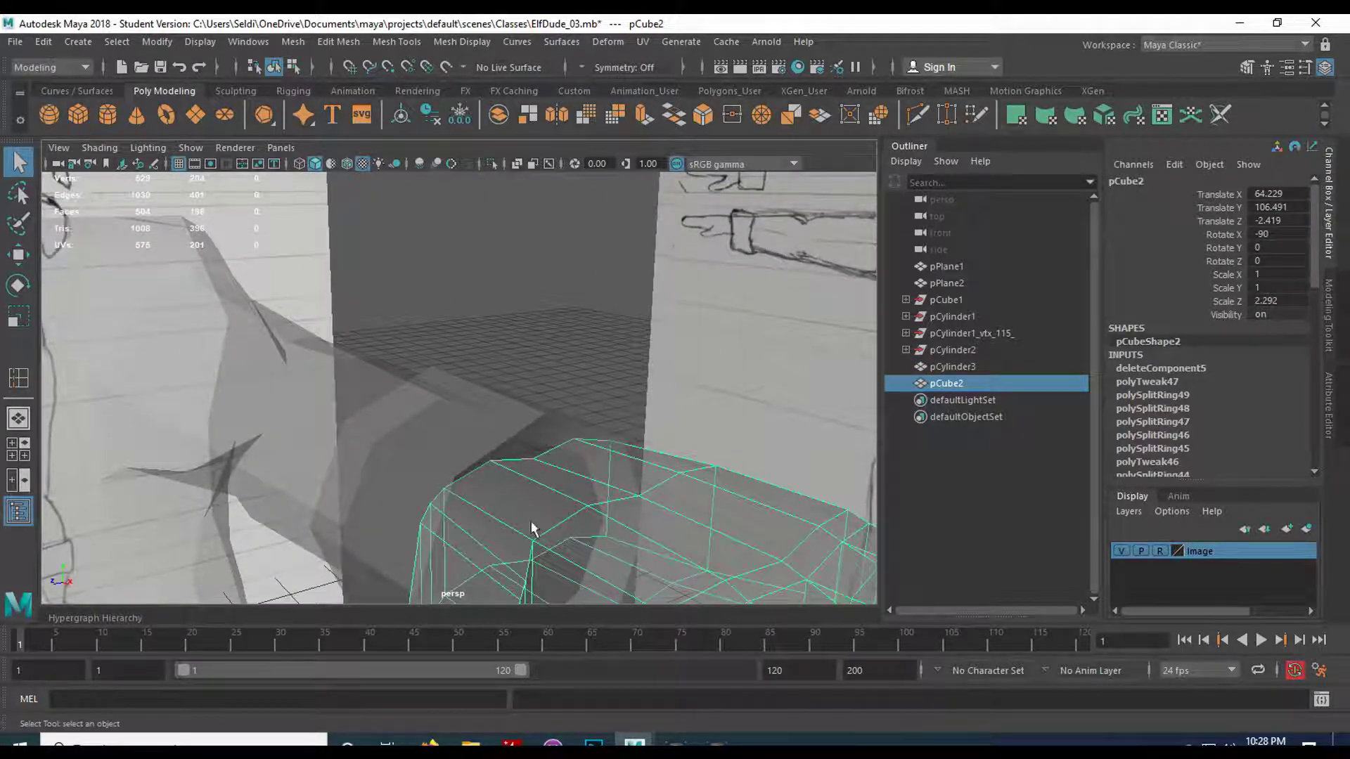
{"action": "left_click_drag", "start_coordinate": [609, 498], "coordinate": [588, 422], "text": "alt"}
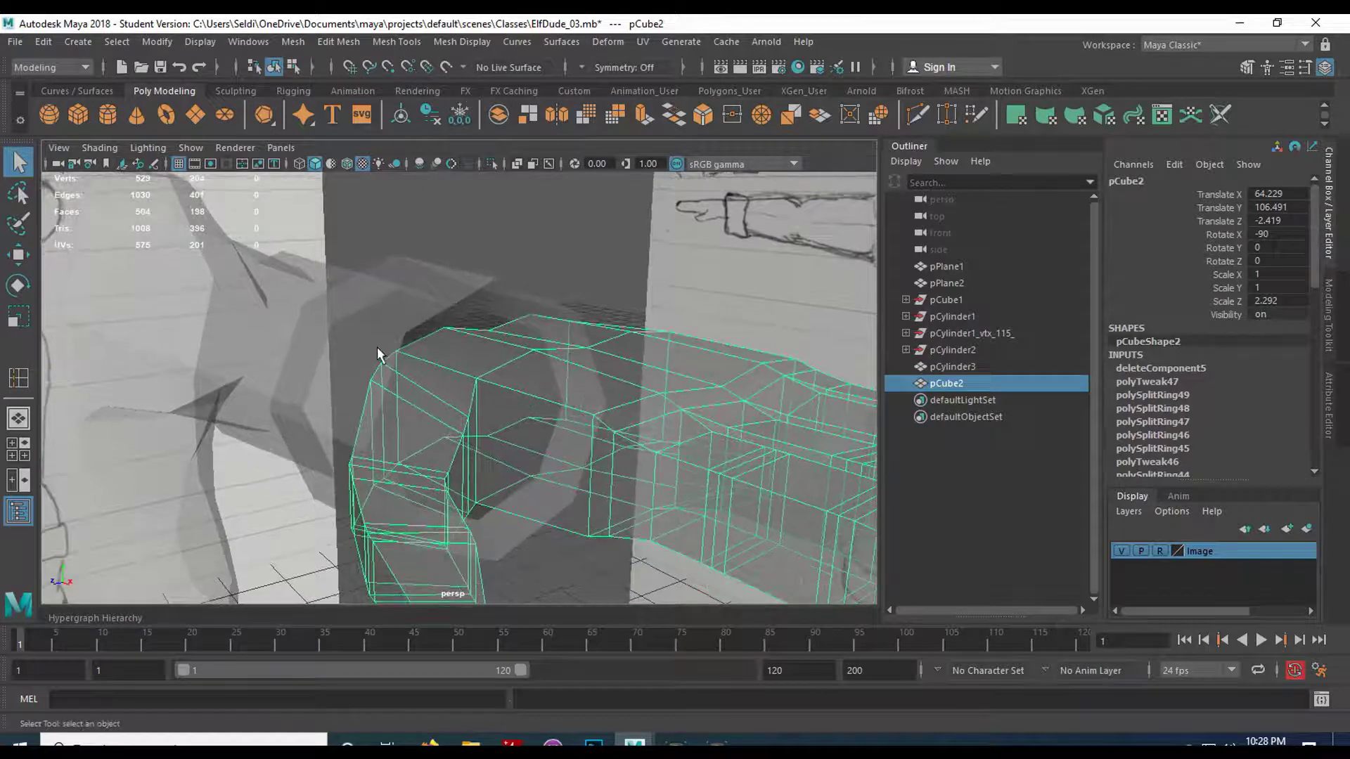
{"action": "left_click", "coordinate": [323, 334]}
{"action": "key", "text": "space"}
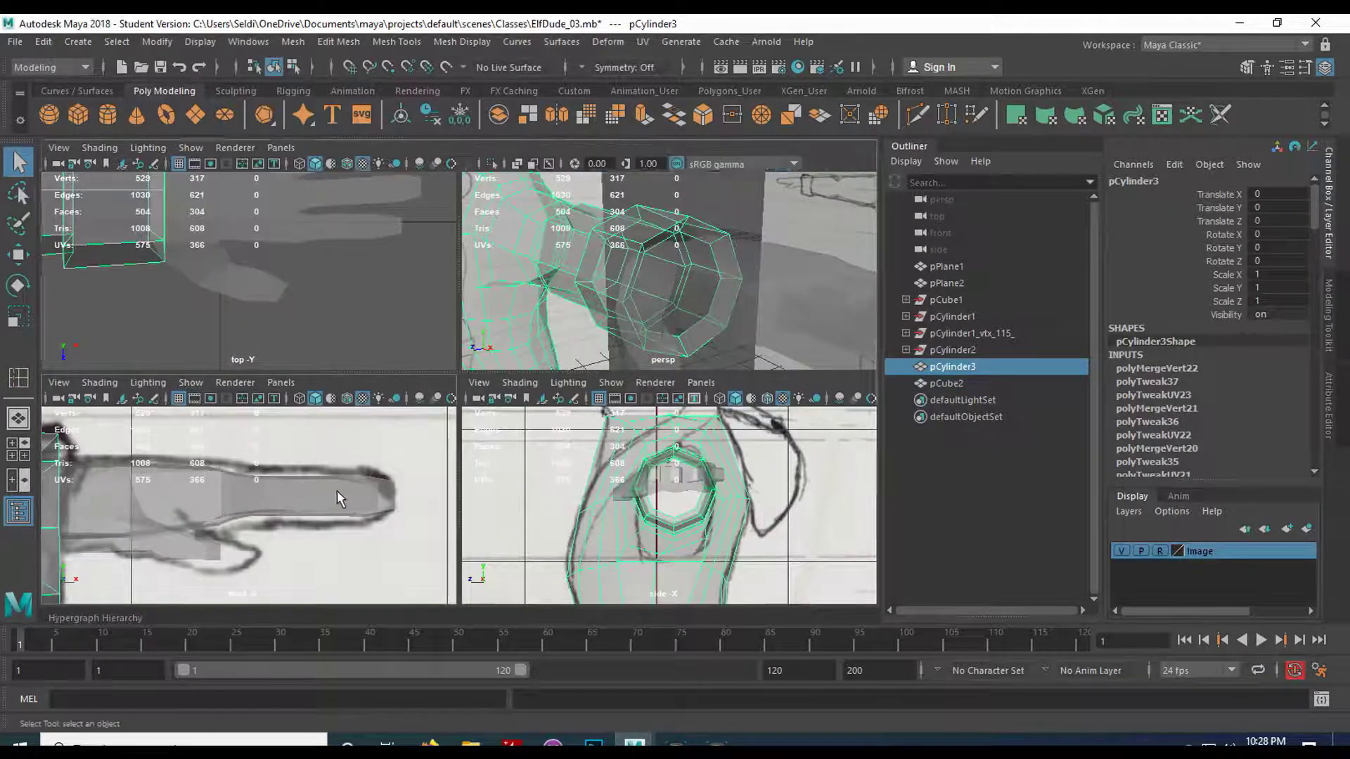
{"action": "key", "text": "space"}
{"action": "middle_click_drag", "start_coordinate": [567, 385], "coordinate": [553, 386], "text": "alt"}
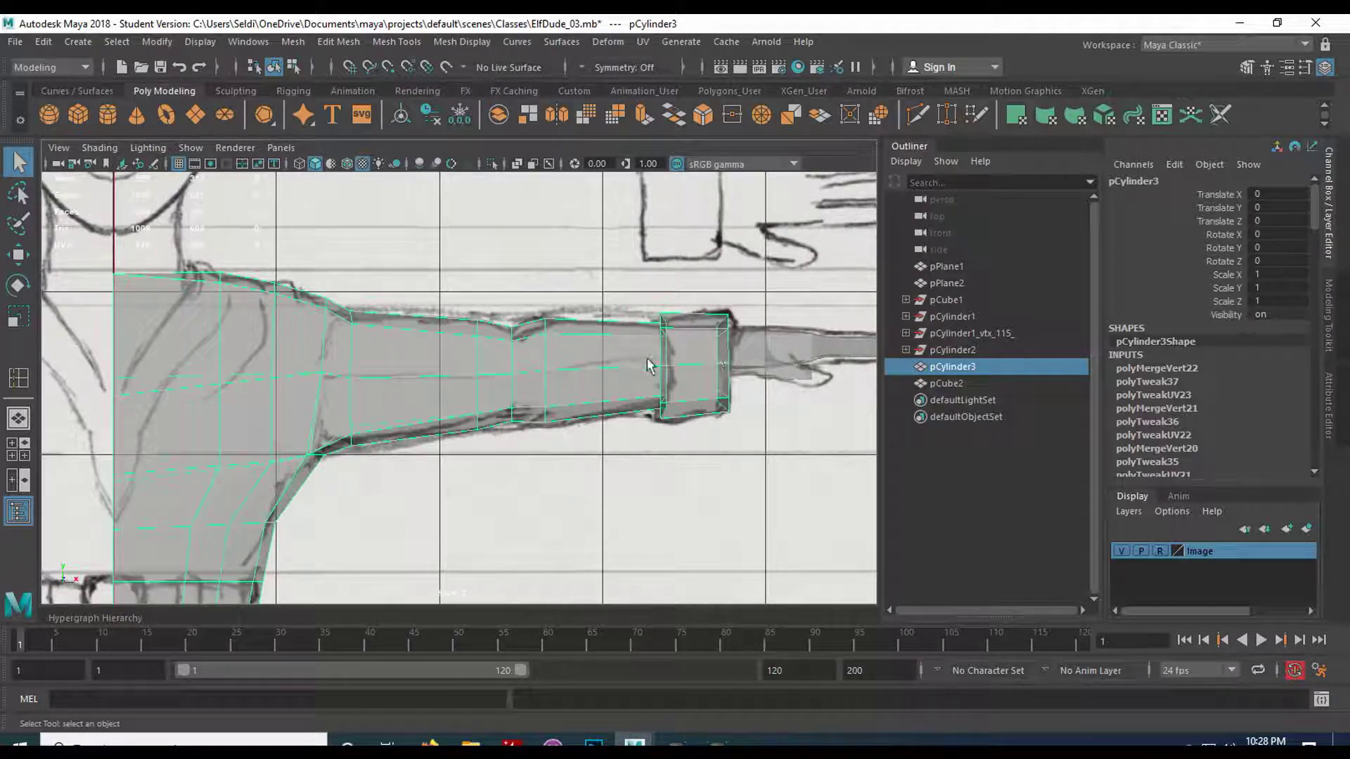
{"action": "right_click_drag", "start_coordinate": [689, 365], "coordinate": [606, 272]}
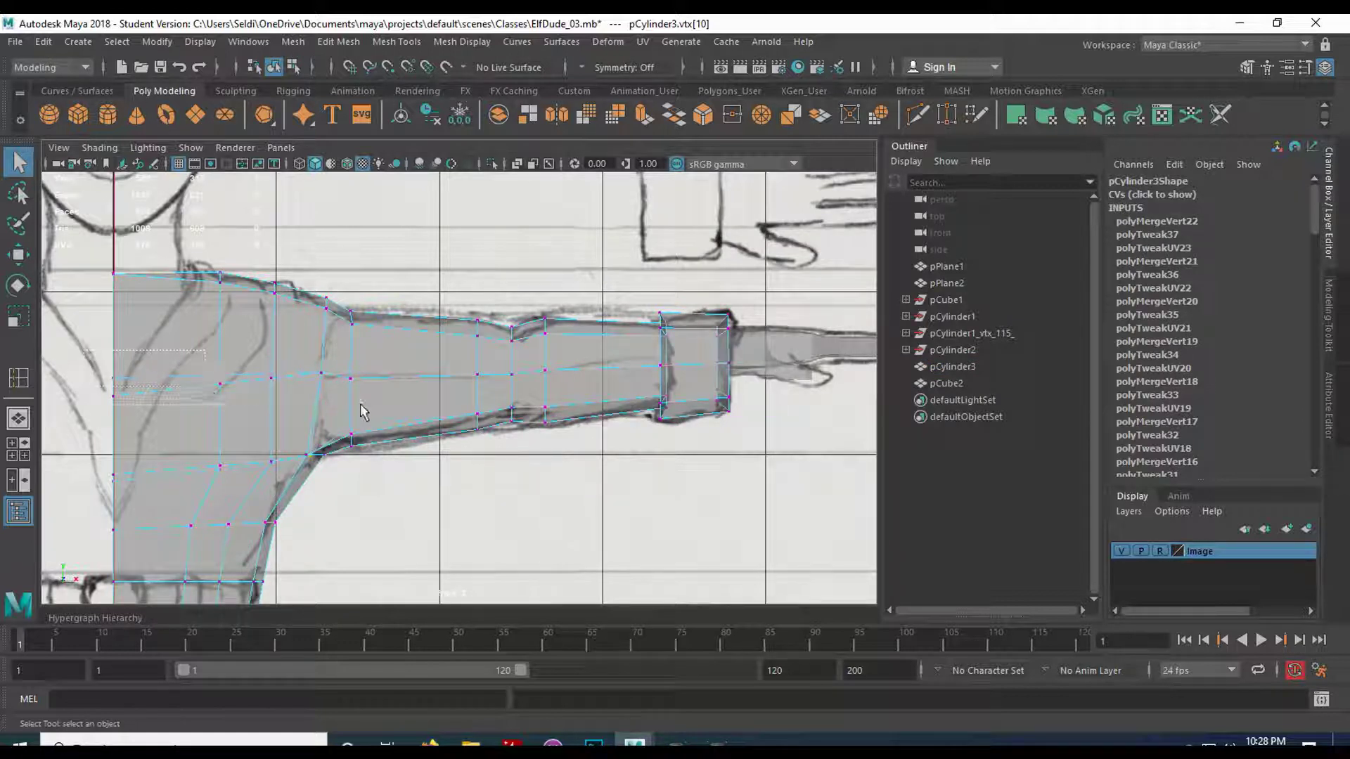
{"action": "left_click_drag", "start_coordinate": [362, 405], "coordinate": [374, 404]}
{"action": "left_click_drag", "start_coordinate": [642, 352], "coordinate": [752, 374]}
{"action": "key", "text": "w"}
{"action": "scroll", "coordinate": [714, 408], "scroll_direction": "up", "scroll_amount": 3}
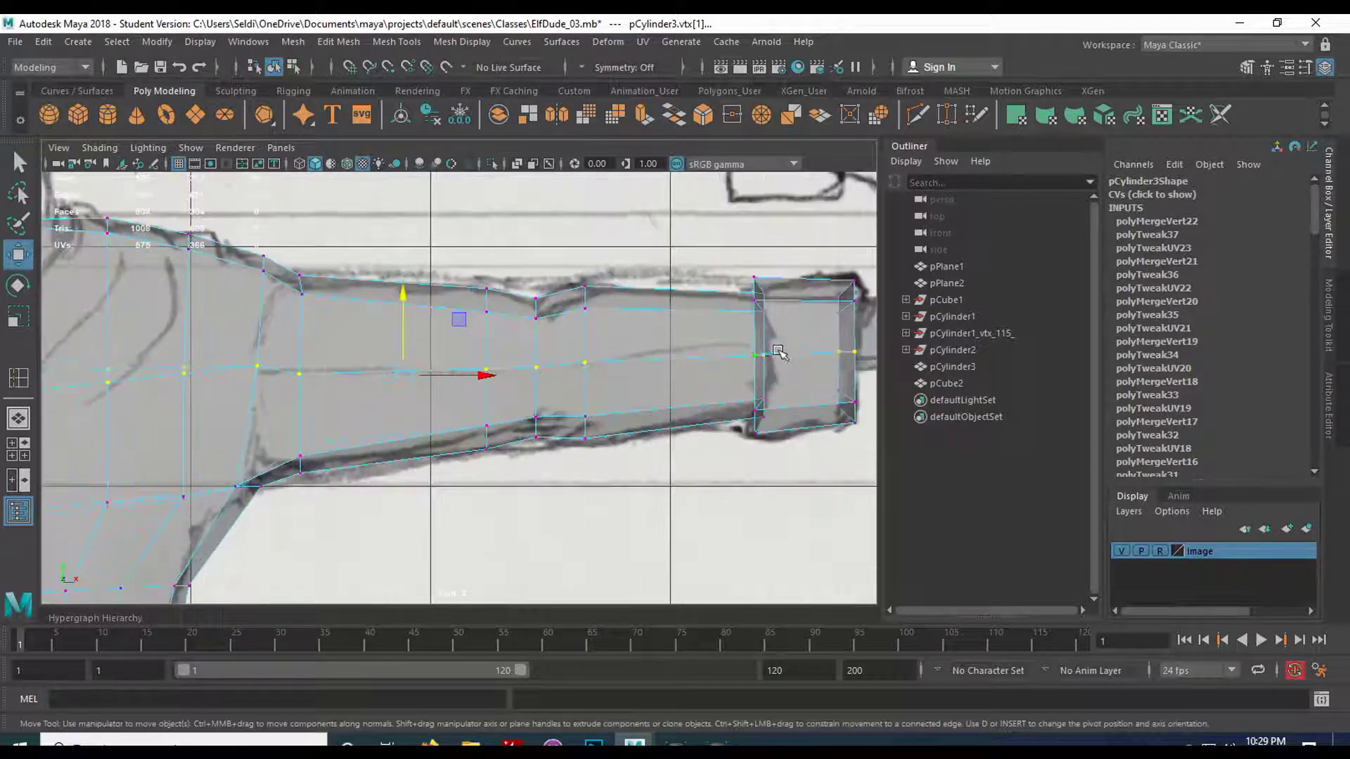
{"action": "middle_click_drag", "start_coordinate": [779, 352], "coordinate": [601, 366], "text": "alt"}
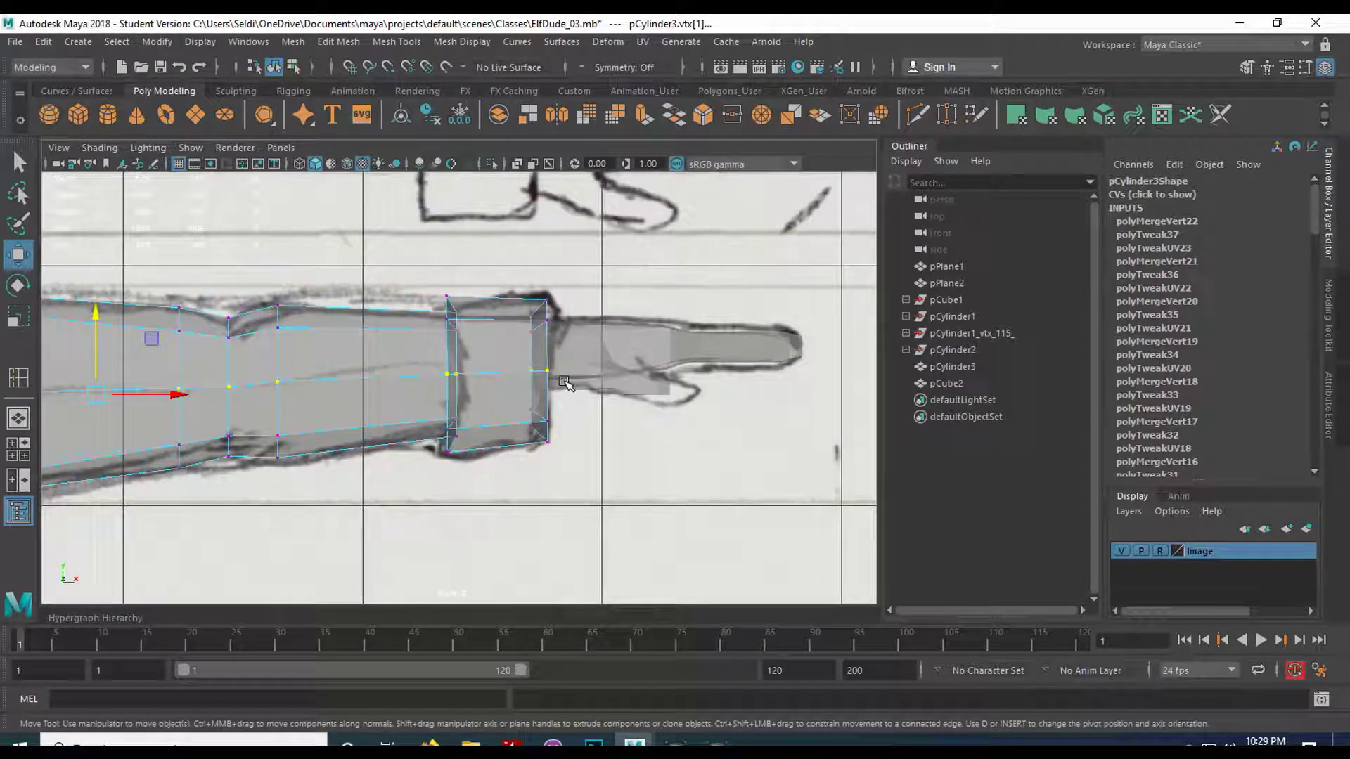
{"action": "left_click_drag", "start_coordinate": [98, 320], "coordinate": [92, 335]}
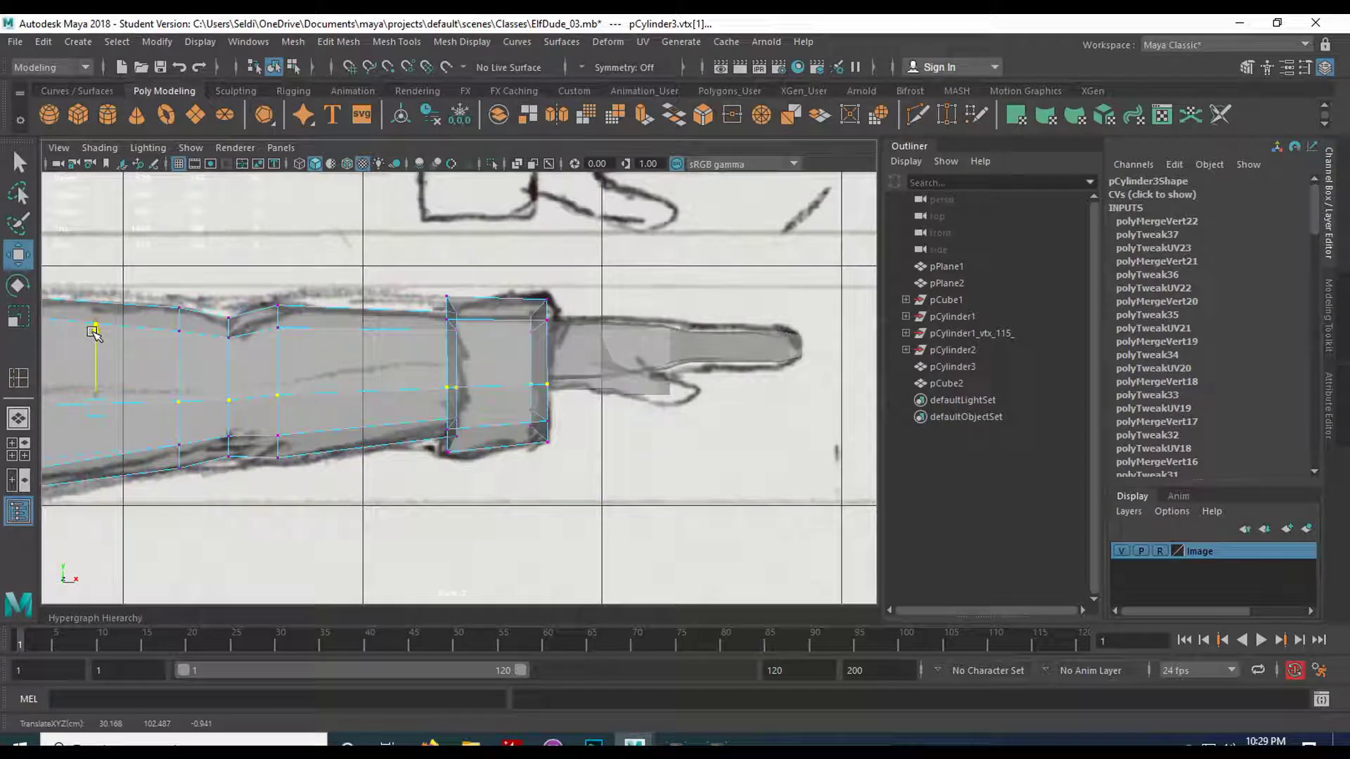
Insert an edge loop lengthwise along the front side of the sleeve, just above the middle row of vertices.
{"action": "key", "text": "space"}
{"action": "key", "text": "space"}
{"action": "left_click_drag", "start_coordinate": [606, 339], "coordinate": [252, 324], "text": "alt"}
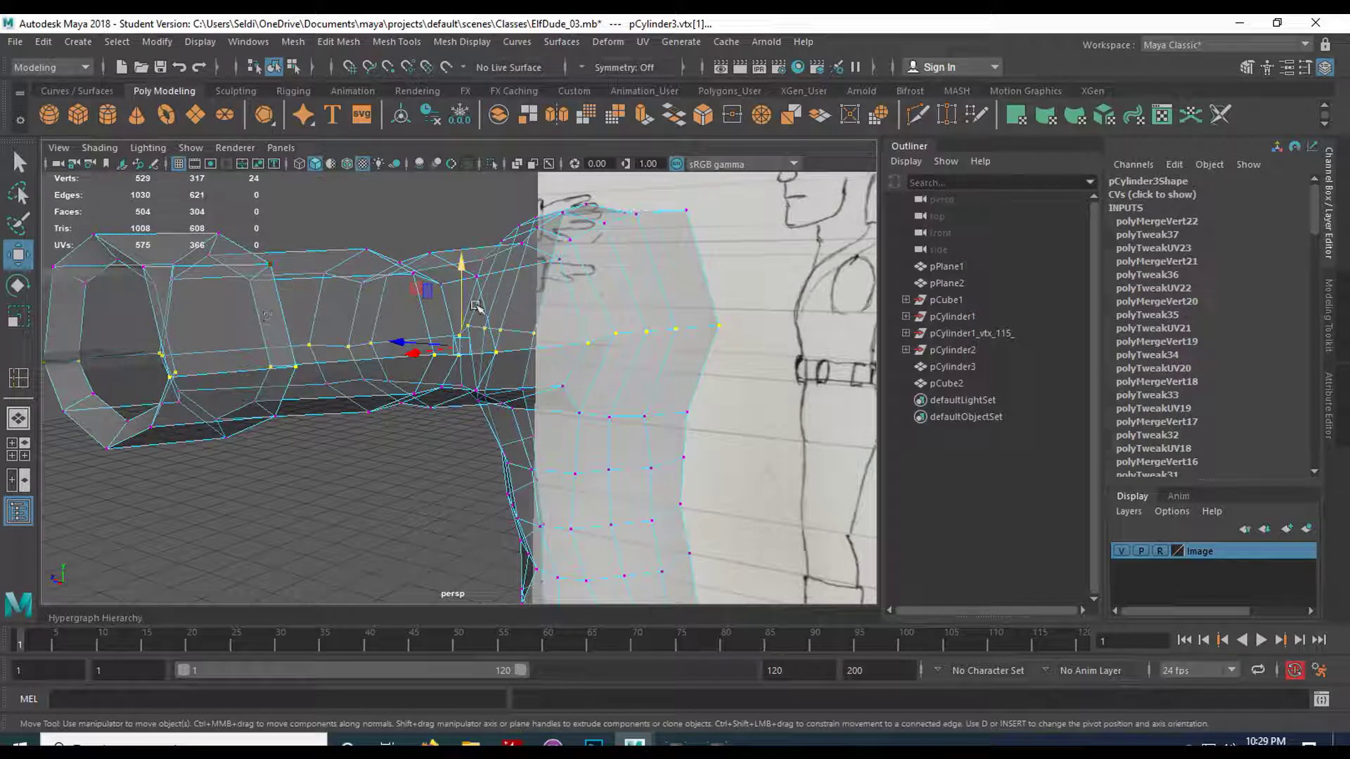
{"action": "left_click_drag", "start_coordinate": [340, 341], "coordinate": [450, 346], "text": "alt"}
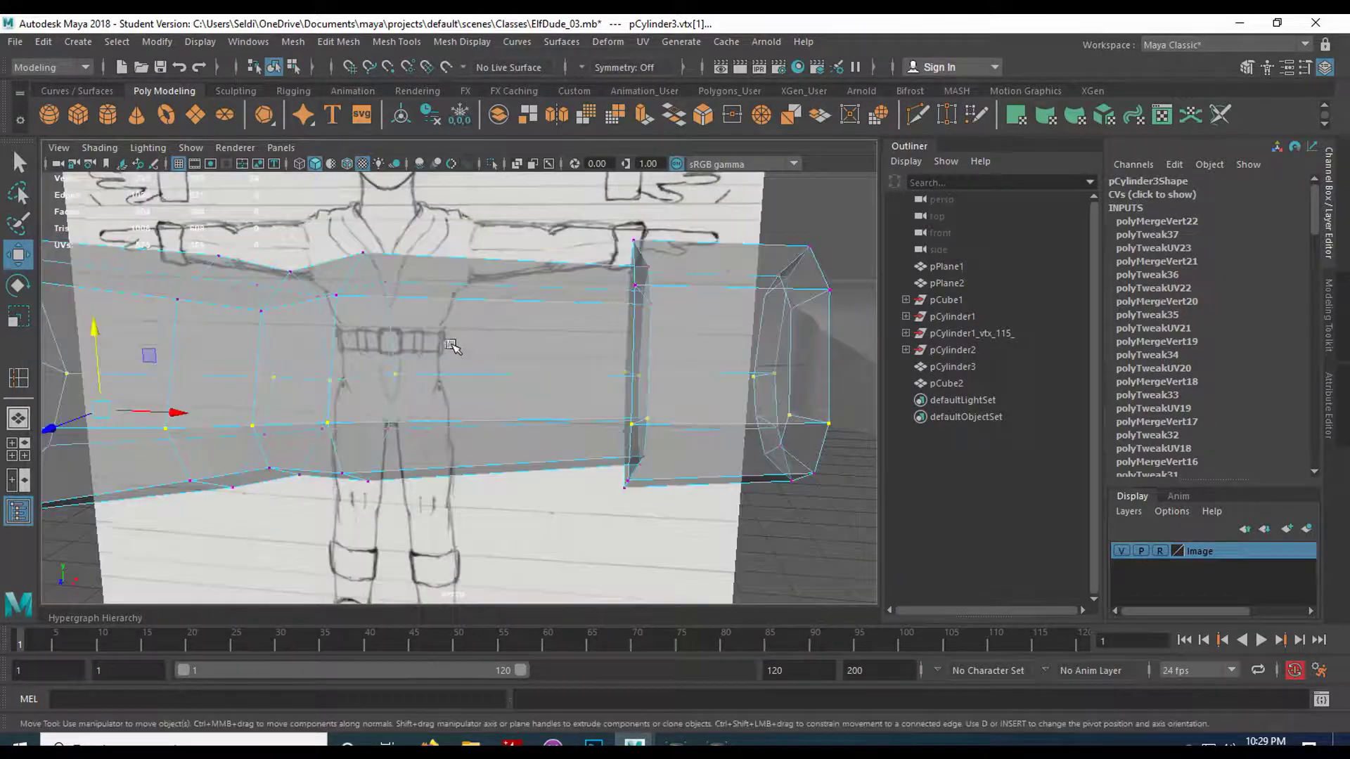
{"action": "mouse_move", "coordinate": [281, 357]}
{"action": "left_mouse_down", "text": "alt"}
{"action": "mouse_move", "coordinate": [404, 344]}
{"action": "mouse_move", "coordinate": [408, 357]}
{"action": "left_mouse_up", "text": "alt"}
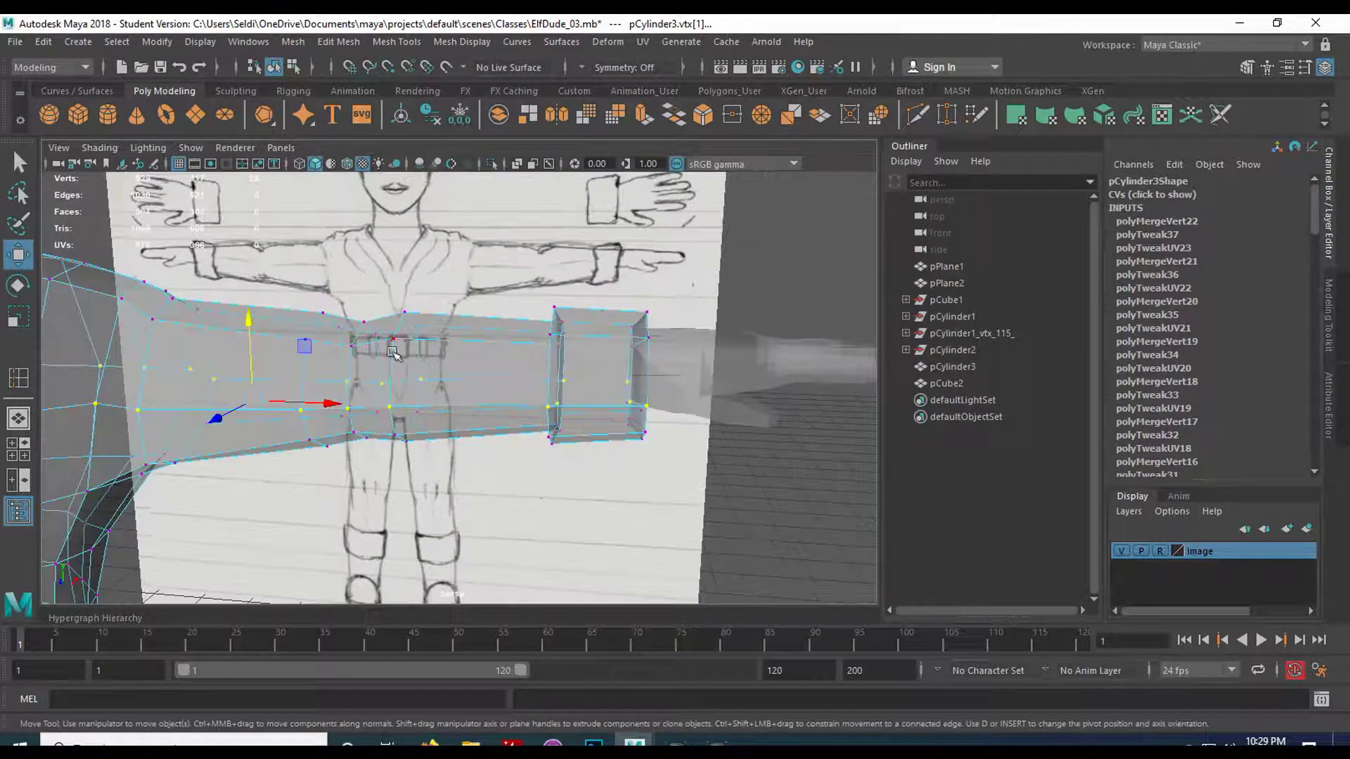
{"action": "left_click", "coordinate": [19, 383]}
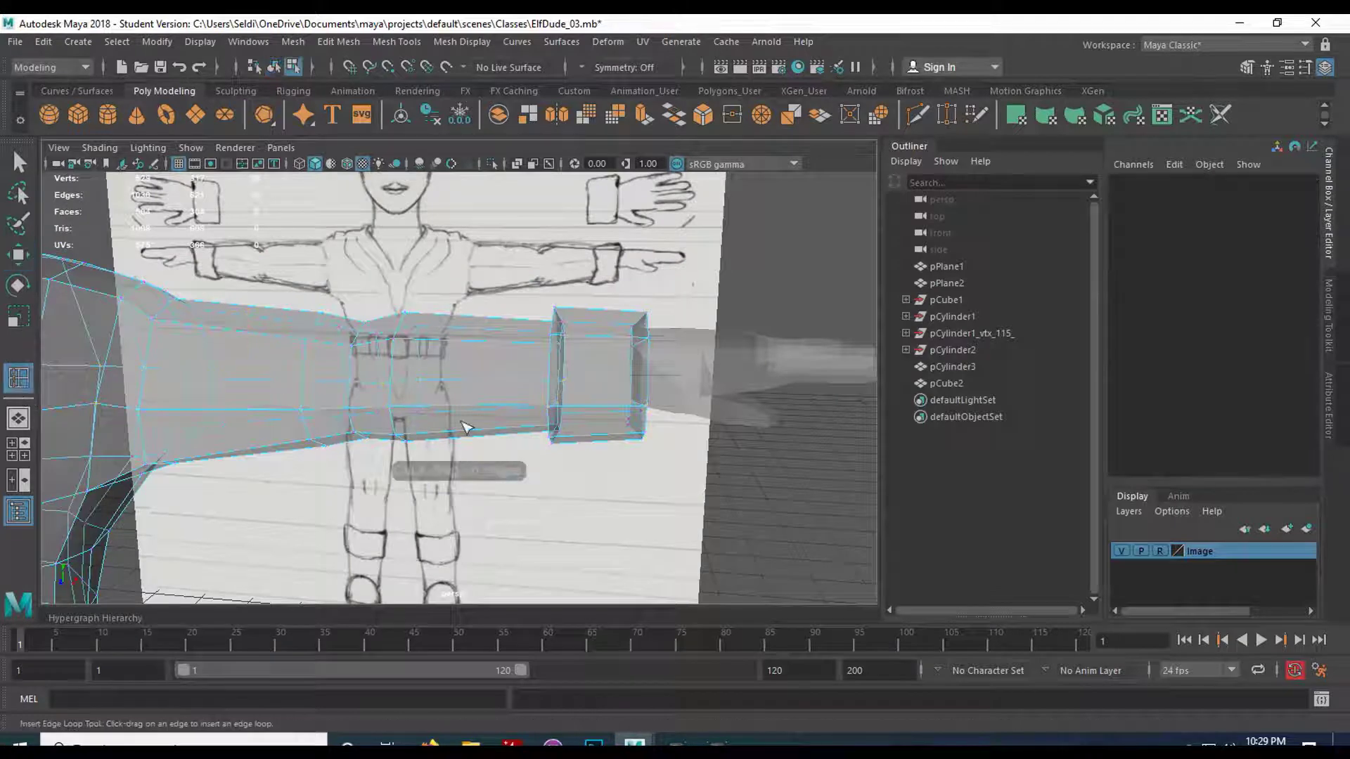
{"action": "mouse_move", "coordinate": [627, 410]}
{"action": "left_mouse_down", "text": "alt"}
{"action": "mouse_move", "coordinate": [602, 386]}
{"action": "mouse_move", "coordinate": [517, 389]}
{"action": "mouse_move", "coordinate": [534, 390]}
{"action": "left_mouse_up", "text": "alt"}
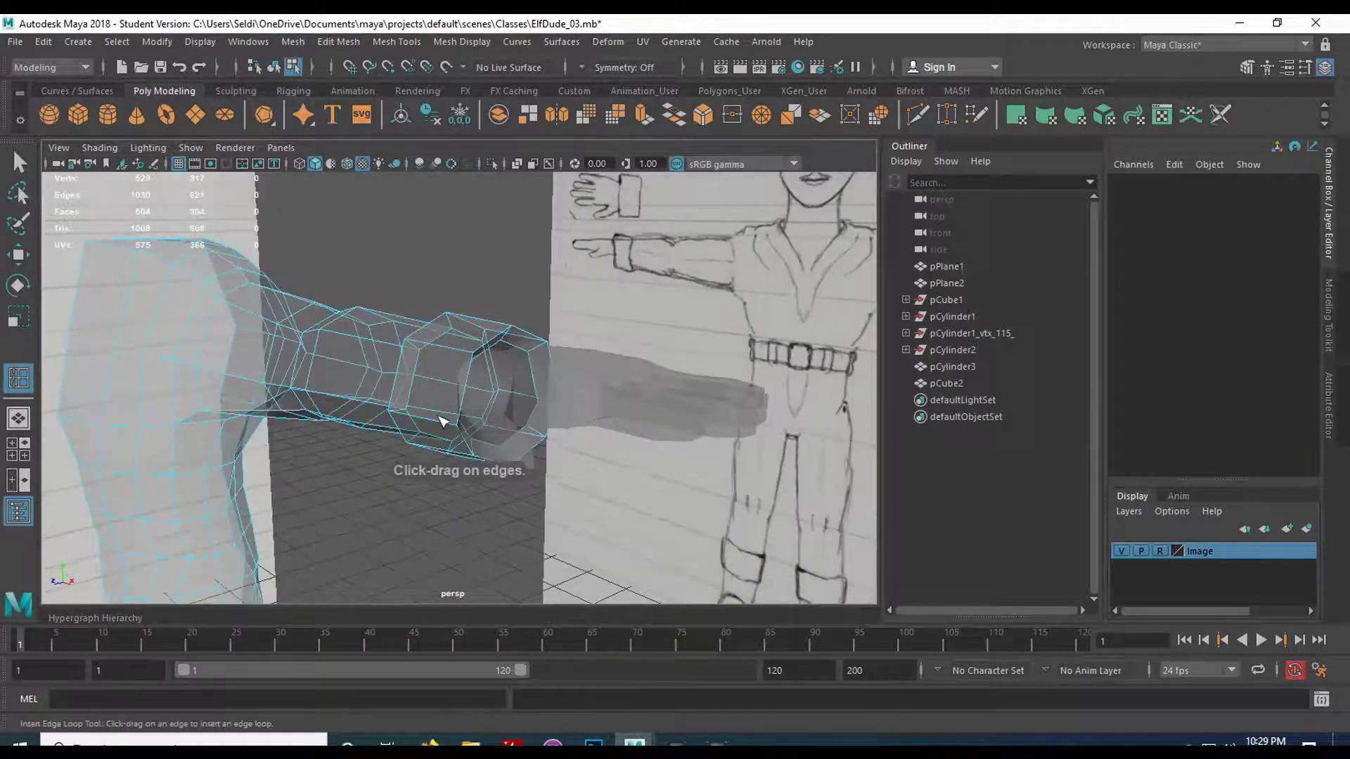
{"action": "scroll", "coordinate": [443, 422], "scroll_direction": "up", "scroll_amount": 4}
{"action": "mouse_move", "coordinate": [319, 373]}
{"action": "middle_mouse_down", "text": "alt"}
{"action": "mouse_move", "coordinate": [407, 415]}
{"action": "mouse_move", "coordinate": [485, 413]}
{"action": "middle_mouse_up", "text": "alt"}
{"action": "left_click_drag", "start_coordinate": [490, 413], "coordinate": [642, 416], "text": "alt"}
{"action": "middle_click_drag", "start_coordinate": [642, 416], "coordinate": [361, 391], "text": "alt"}
{"action": "left_click_drag", "start_coordinate": [361, 392], "coordinate": [512, 395], "text": "alt"}
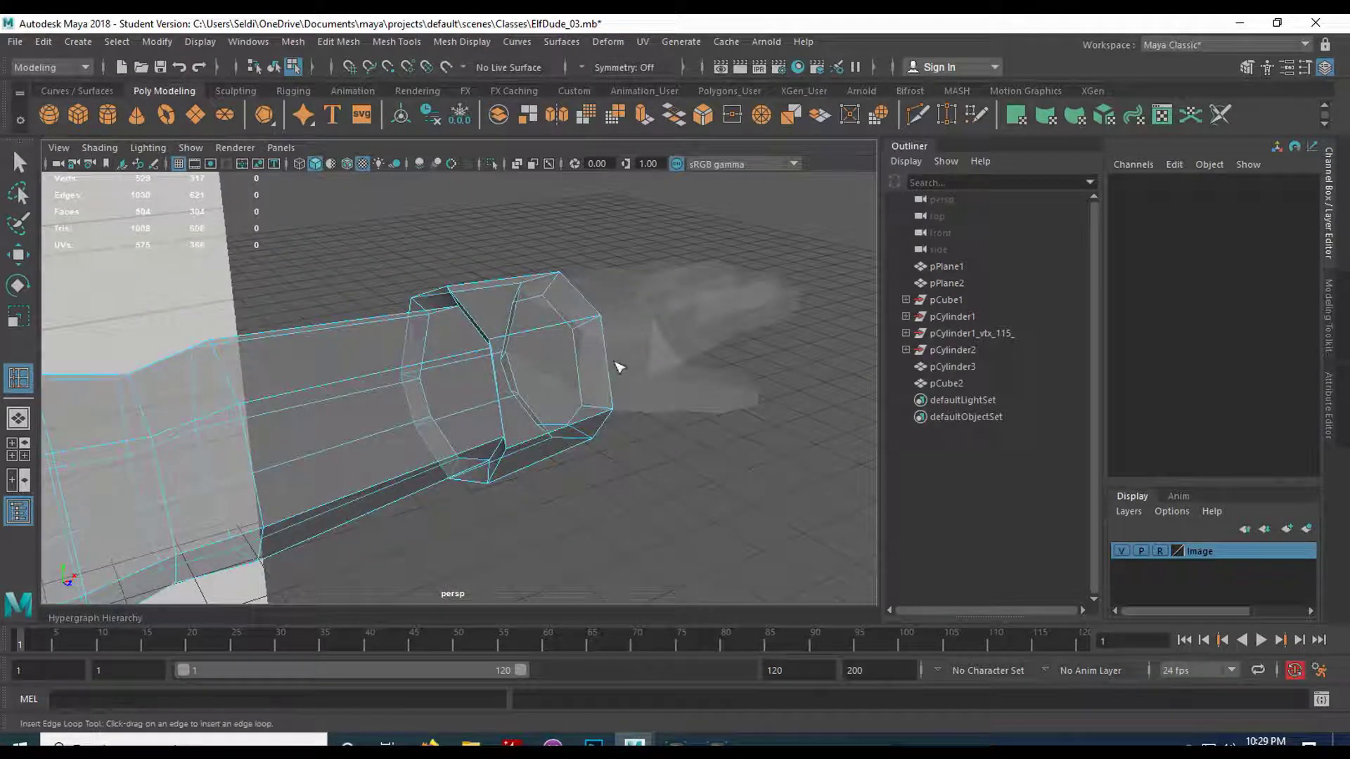
{"action": "left_click", "coordinate": [611, 369]}
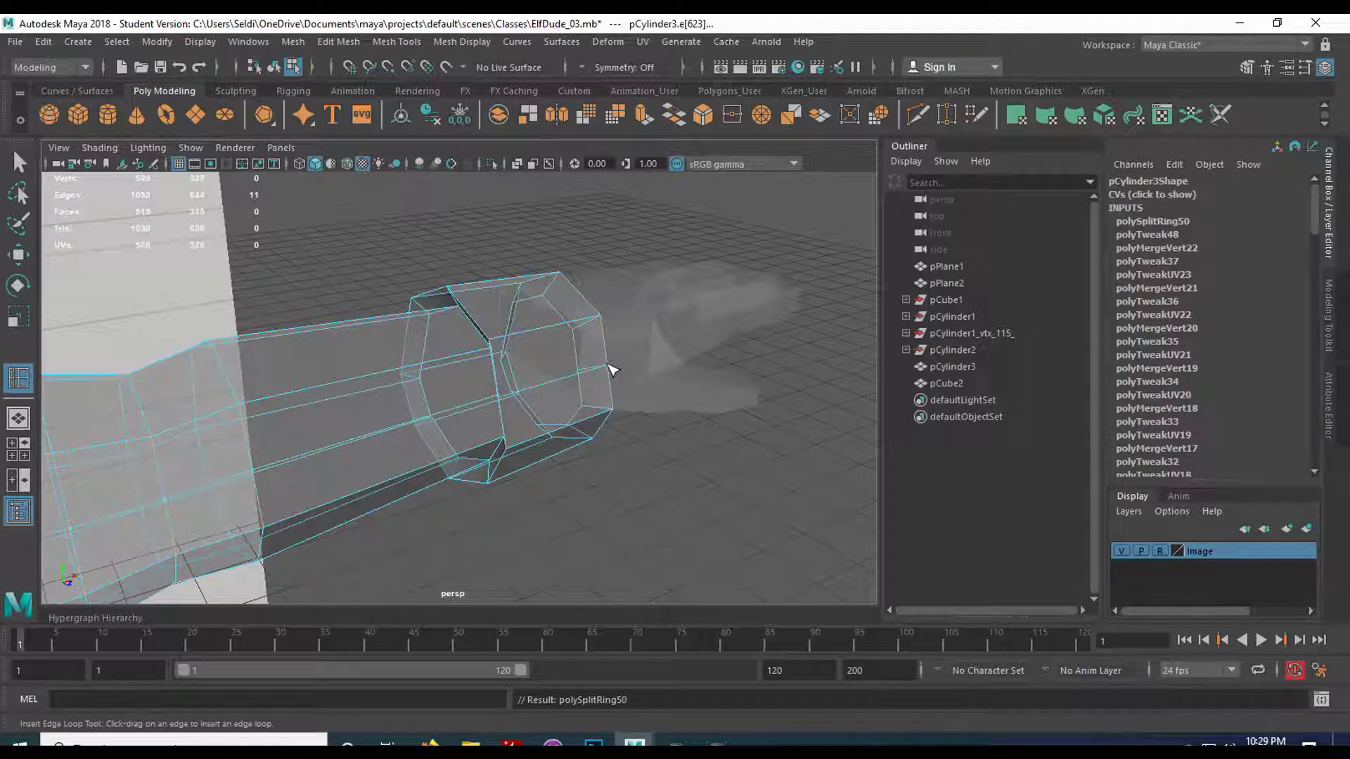
Insert a matching edge loop lengthwise along the back side of the sleeve, just above the middle row.
{"action": "mouse_move", "coordinate": [163, 439]}
{"action": "left_mouse_down", "text": "alt"}
{"action": "mouse_move", "coordinate": [310, 392]}
{"action": "mouse_move", "coordinate": [262, 381]}
{"action": "mouse_move", "coordinate": [313, 386]}
{"action": "left_mouse_up", "text": "alt"}
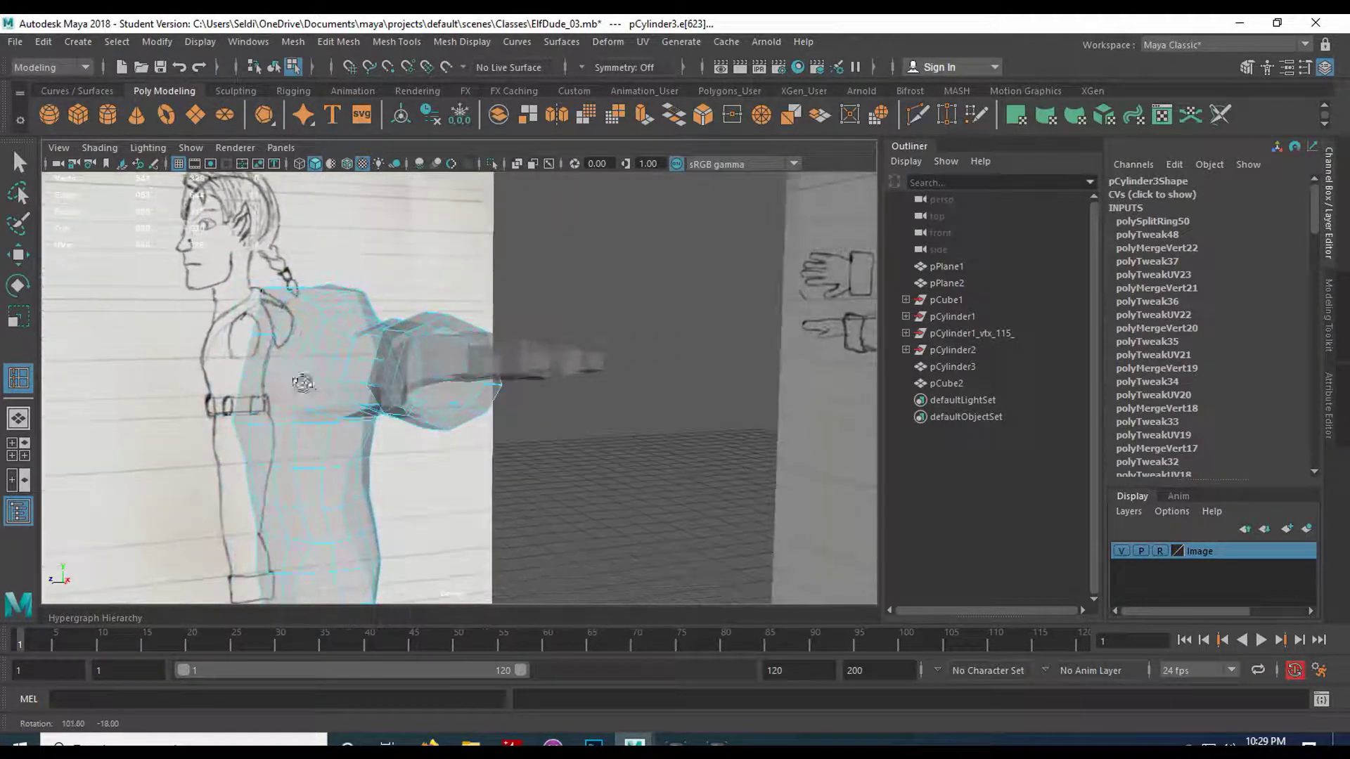
{"action": "scroll", "coordinate": [353, 385], "scroll_direction": "up", "scroll_amount": 3}
{"action": "mouse_move", "coordinate": [374, 355]}
{"action": "left_mouse_down", "text": "alt"}
{"action": "mouse_move", "coordinate": [263, 352]}
{"action": "mouse_move", "coordinate": [290, 364]}
{"action": "left_mouse_up", "text": "alt"}
{"action": "left_click_drag", "start_coordinate": [426, 352], "coordinate": [443, 355]}
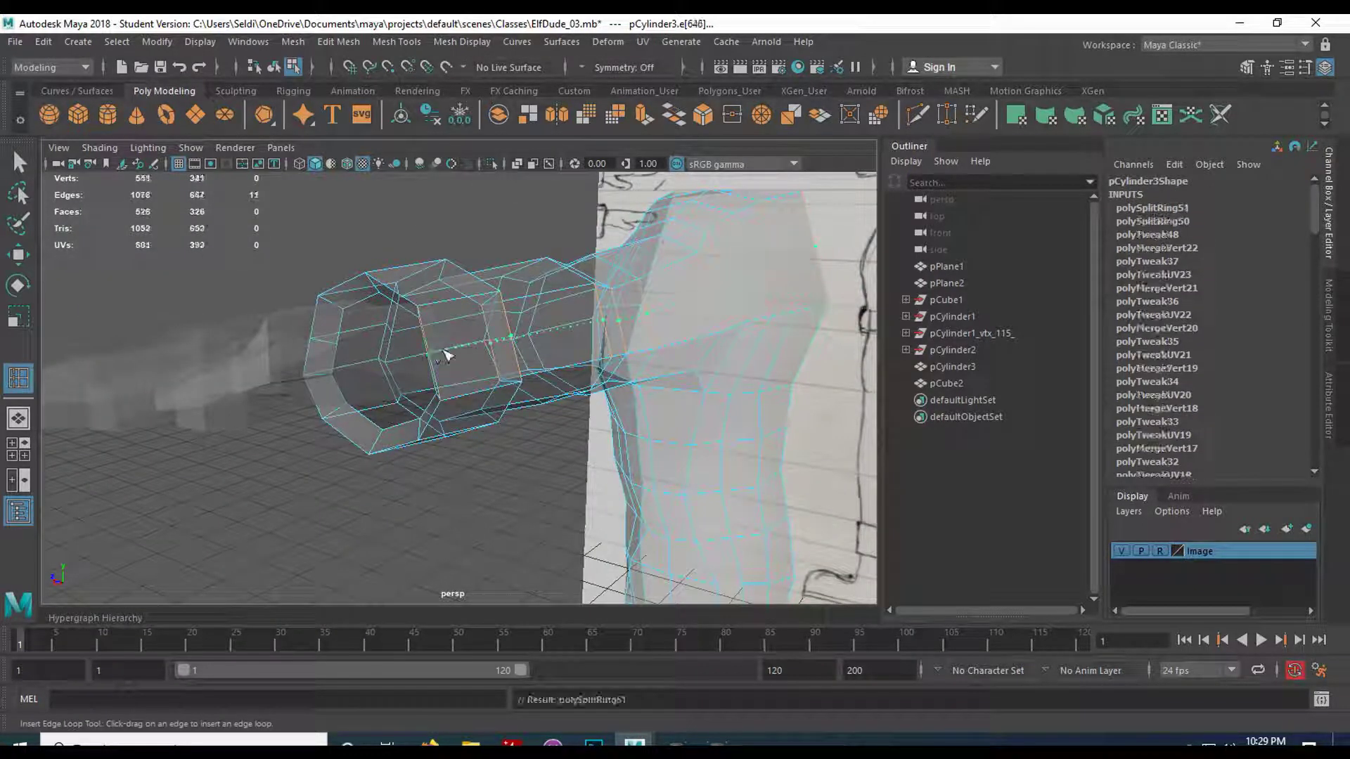
Move the new back and front edge loops slightly outward and up in the side view to round the sleeve.
{"action": "key", "text": "space"}
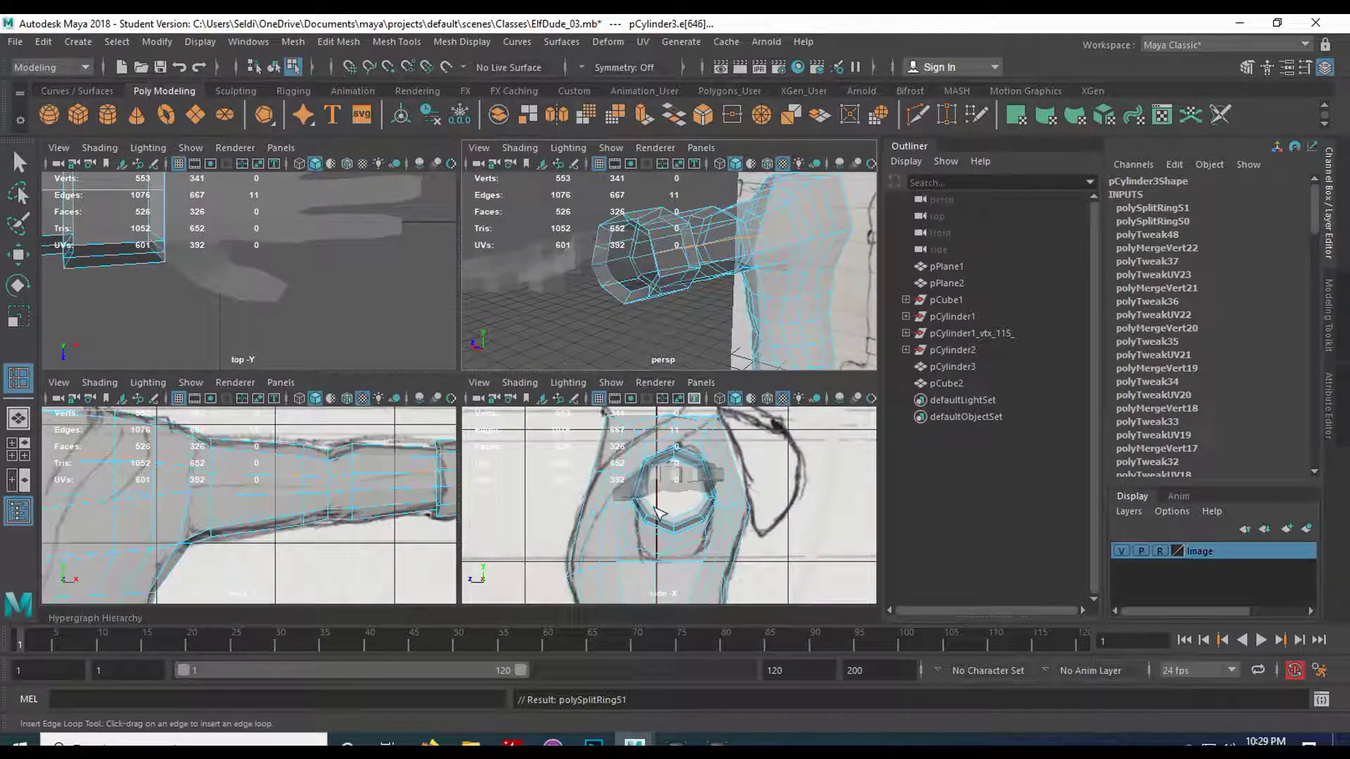
{"action": "key", "text": "space"}
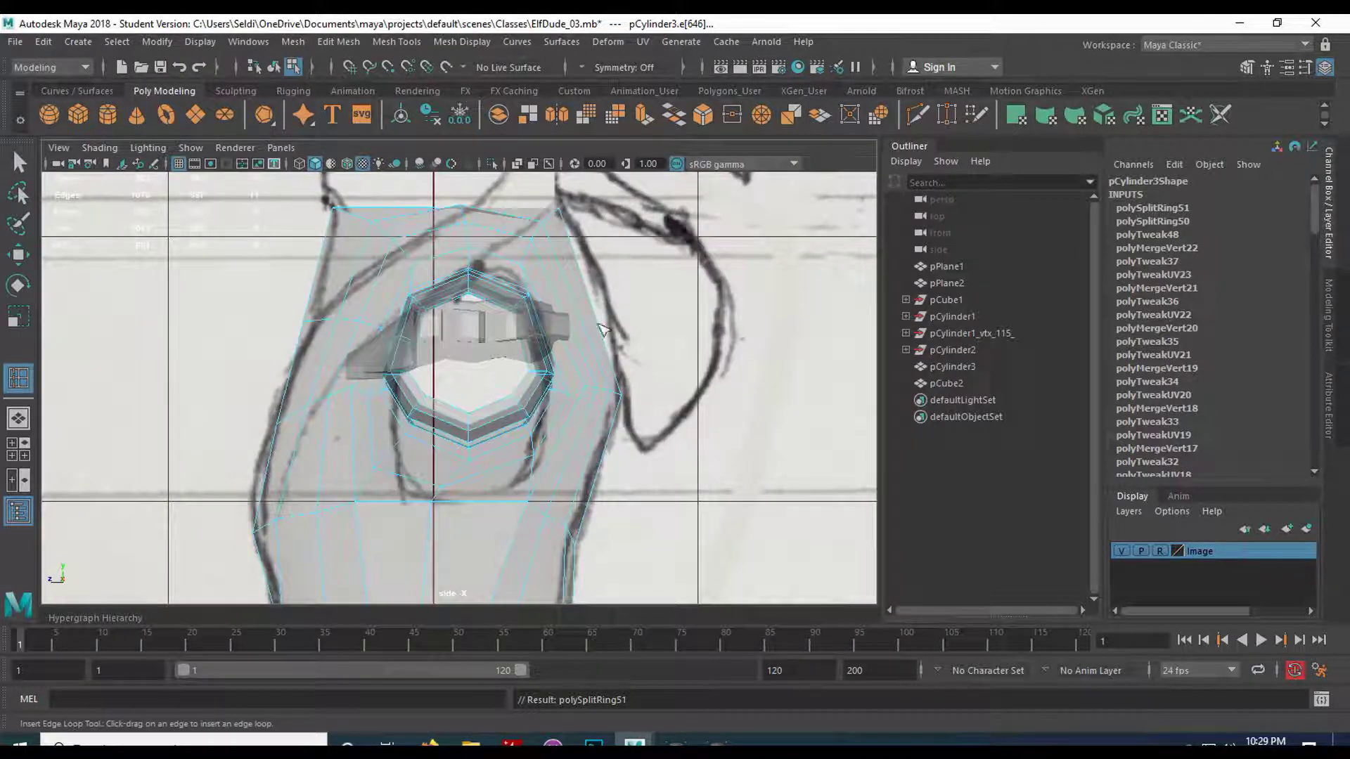
{"action": "key", "text": "w"}
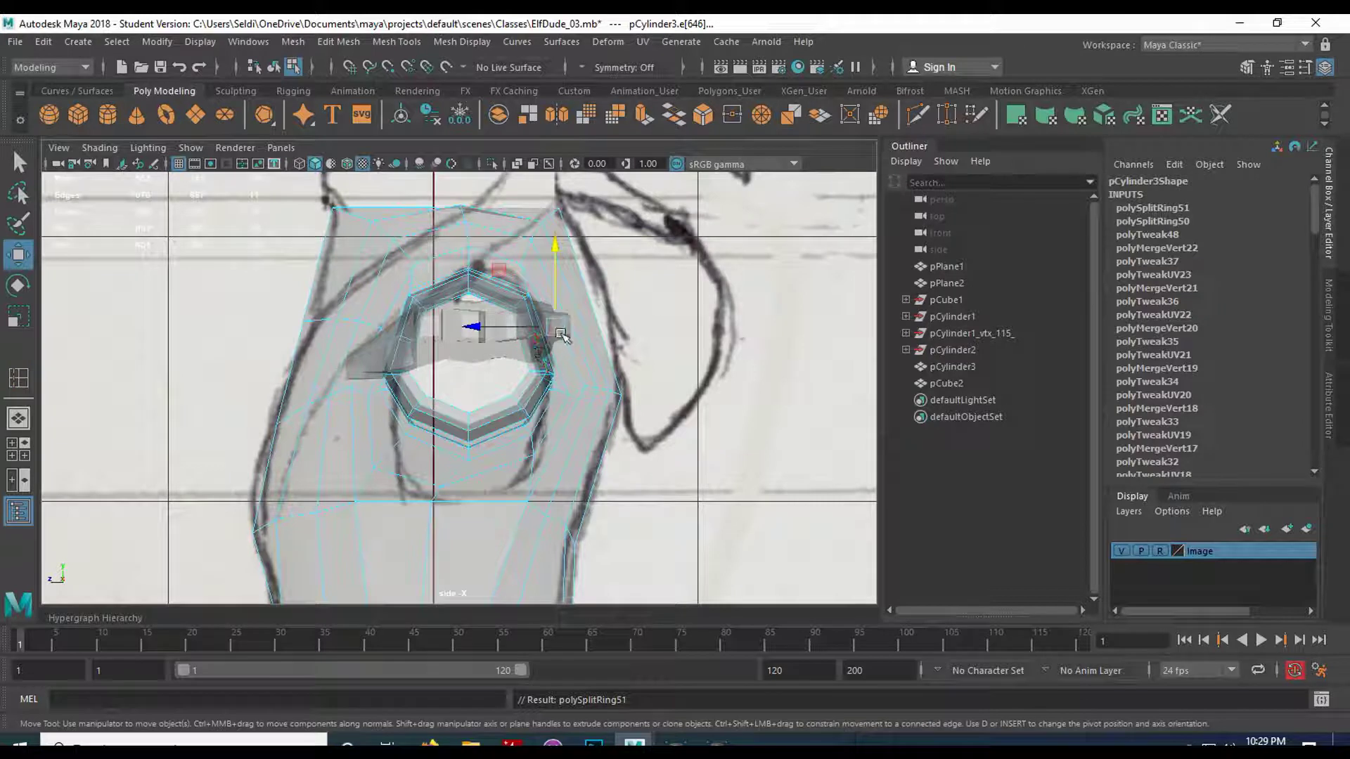
{"action": "left_click_drag", "start_coordinate": [556, 324], "coordinate": [566, 321]}
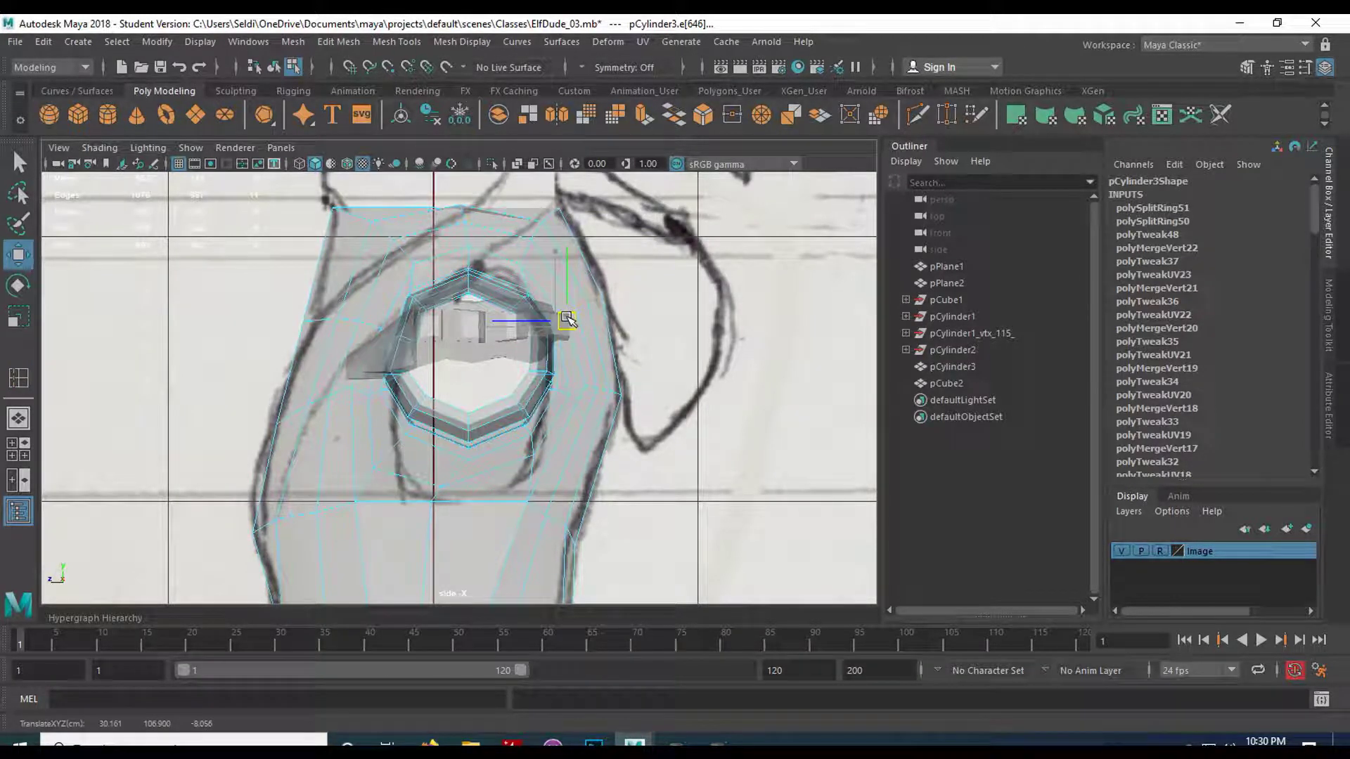
{"action": "left_click", "coordinate": [309, 322]}
{"action": "left_click_drag", "start_coordinate": [359, 334], "coordinate": [350, 328]}
{"action": "left_click", "coordinate": [223, 357]}
Pull the protruding chest vertices of the new front loop inward to the reference outline in the side view.
{"action": "scroll", "coordinate": [184, 376], "scroll_direction": "up", "scroll_amount": 2}
{"action": "middle_click_drag", "start_coordinate": [184, 378], "coordinate": [347, 468], "text": "alt"}
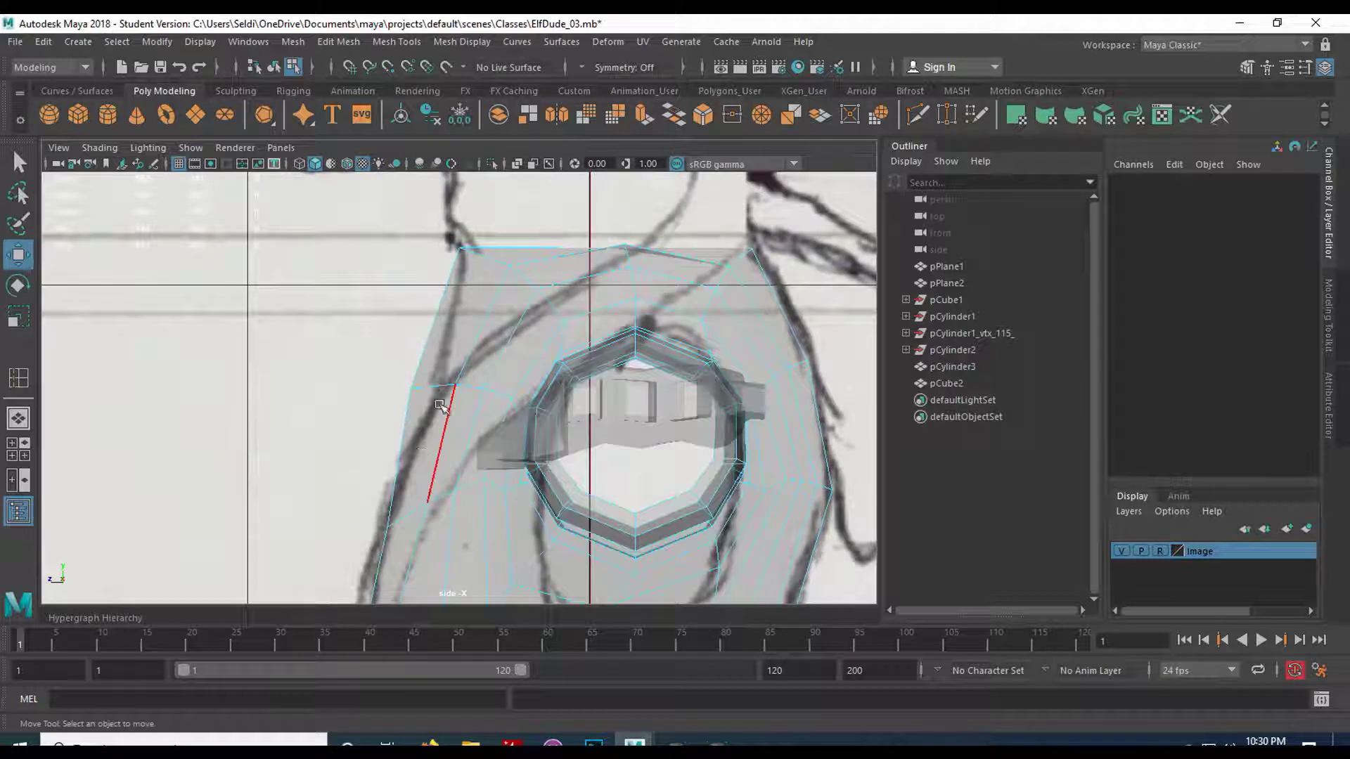
{"action": "right_click_drag", "start_coordinate": [467, 267], "coordinate": [379, 267]}
{"action": "left_click", "coordinate": [413, 390]}
{"action": "mouse_move", "coordinate": [412, 390]}
{"action": "left_mouse_down"}
{"action": "mouse_move", "coordinate": [462, 387]}
{"action": "mouse_move", "coordinate": [490, 402]}
{"action": "left_mouse_up"}
{"action": "left_click", "coordinate": [454, 381]}
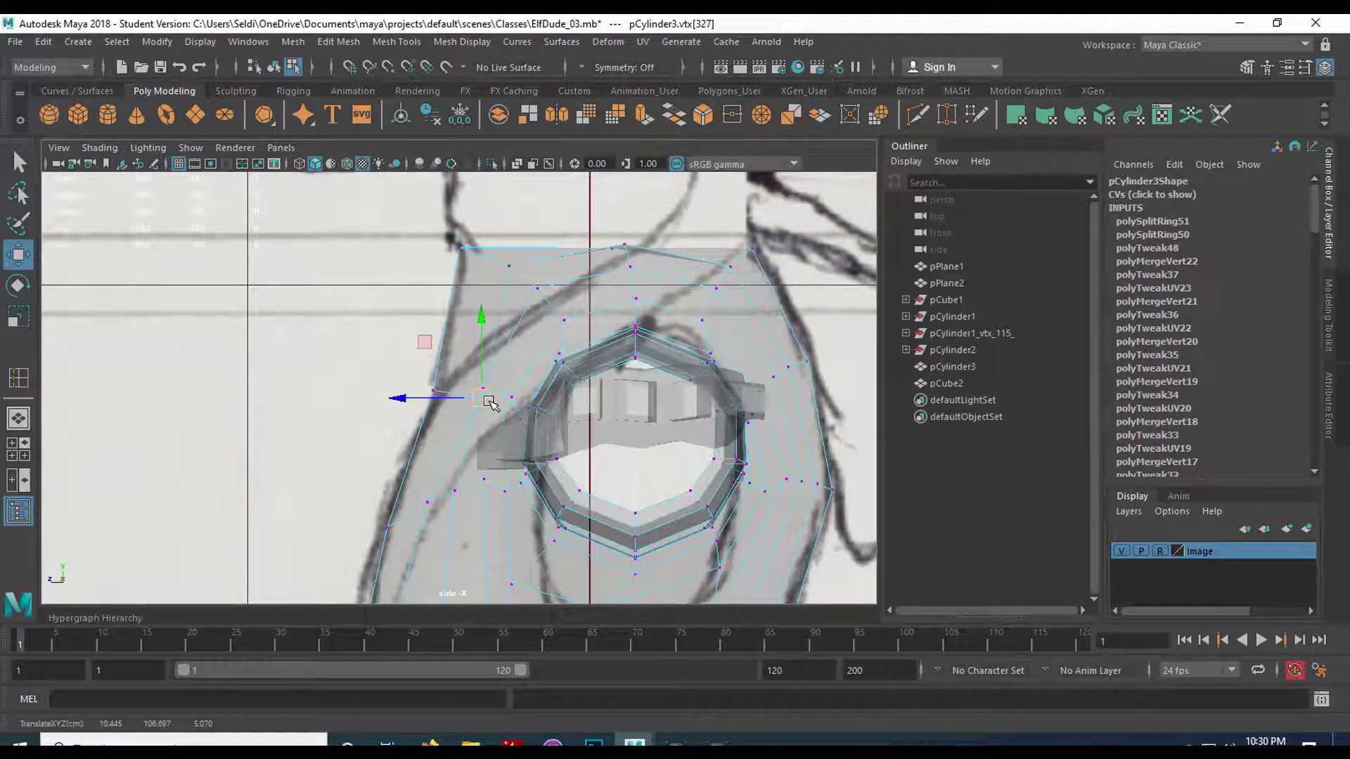
{"action": "left_click", "coordinate": [482, 390]}
{"action": "left_click_drag", "start_coordinate": [485, 393], "coordinate": [496, 395]}
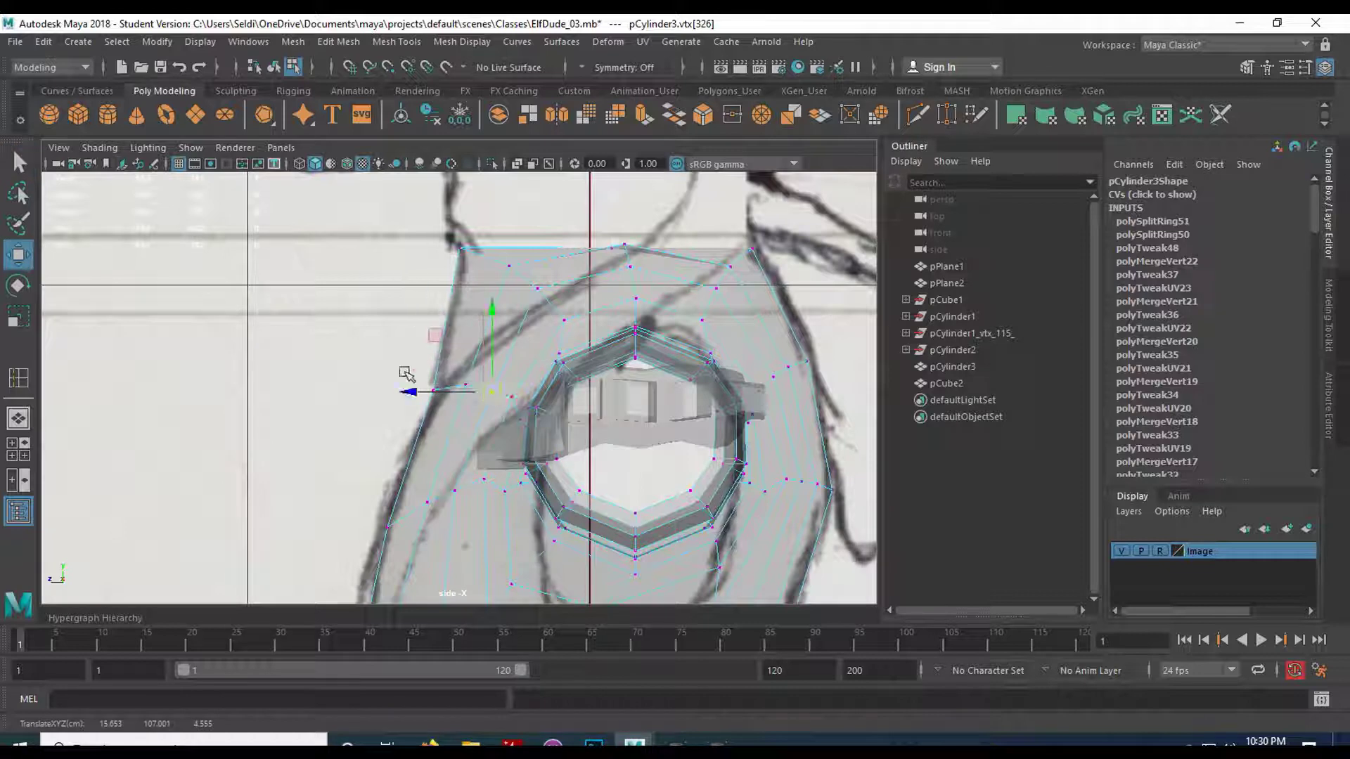
{"action": "left_click", "coordinate": [405, 373]}
Examine in the perspective view how the hand's wrist sits inside the sleeve cuff.
{"action": "key", "text": "space"}
{"action": "key", "text": "space"}
{"action": "scroll", "coordinate": [532, 388], "scroll_direction": "up", "scroll_amount": 2}
{"action": "mouse_move", "coordinate": [466, 395]}
{"action": "left_mouse_down", "text": "alt"}
{"action": "mouse_move", "coordinate": [505, 357]}
{"action": "mouse_move", "coordinate": [452, 403]}
{"action": "left_mouse_up", "text": "alt"}
{"action": "left_click_drag", "start_coordinate": [327, 397], "coordinate": [417, 378], "text": "alt"}
{"action": "right_click_drag", "start_coordinate": [575, 393], "coordinate": [640, 248]}
{"action": "left_click", "coordinate": [615, 409]}
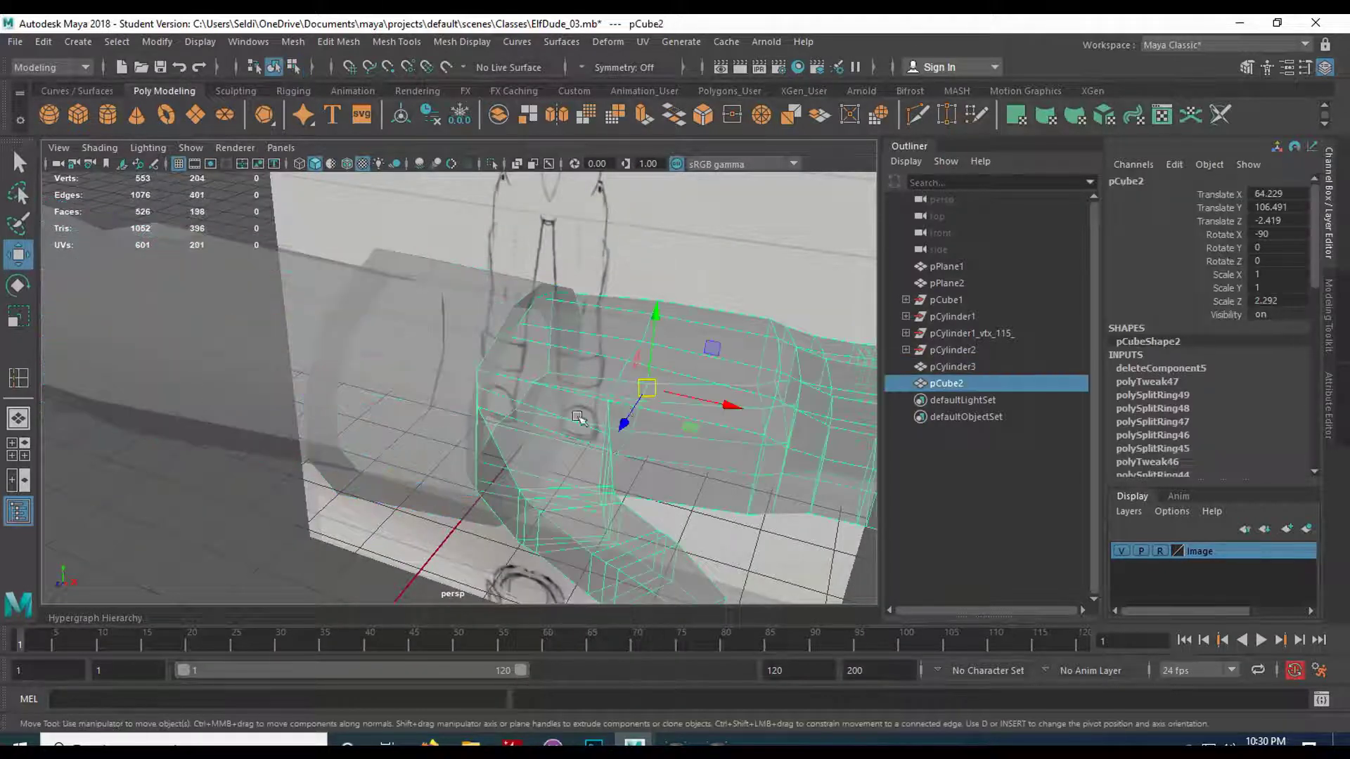
{"action": "left_click", "coordinate": [406, 353], "text": "shift"}
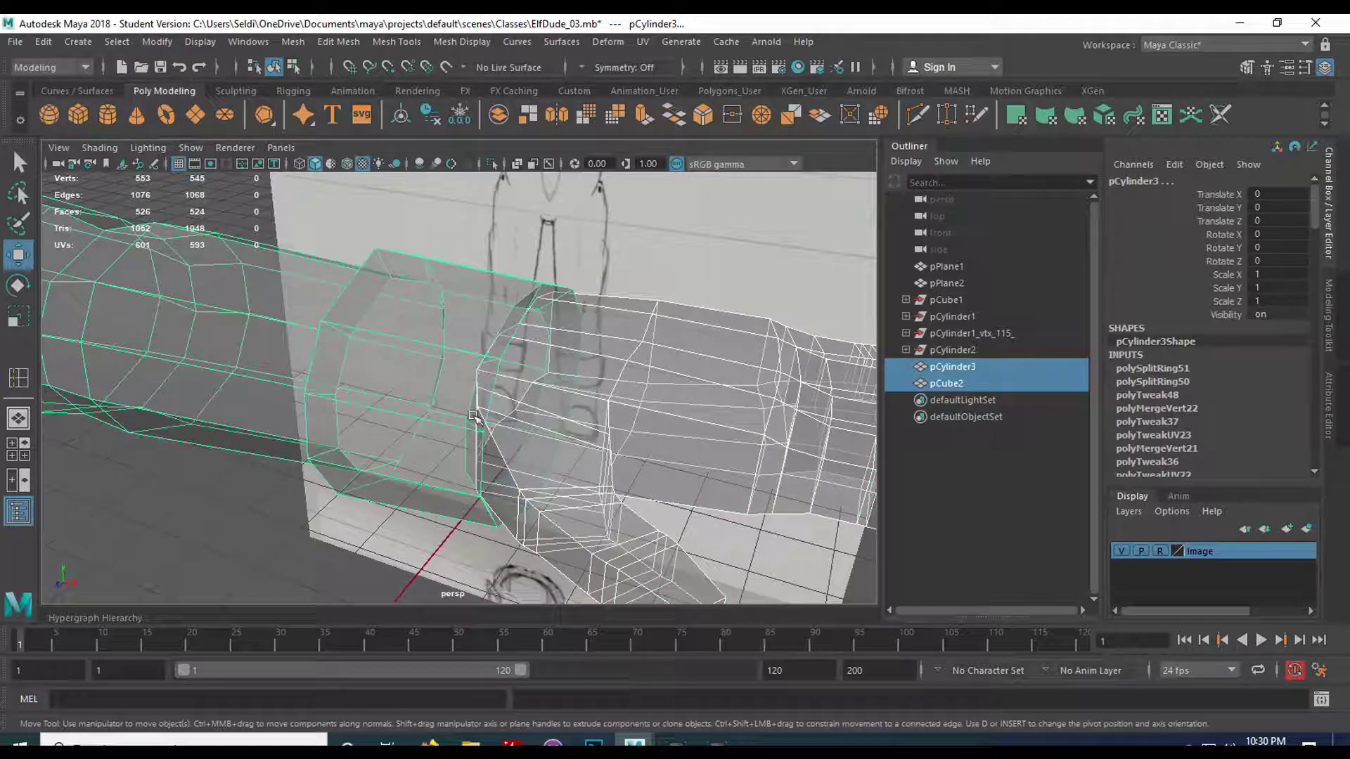
{"action": "left_click", "coordinate": [572, 382]}
{"action": "left_click_drag", "start_coordinate": [571, 382], "coordinate": [468, 364], "text": "alt"}
{"action": "left_click_drag", "start_coordinate": [520, 419], "coordinate": [578, 428], "text": "alt"}
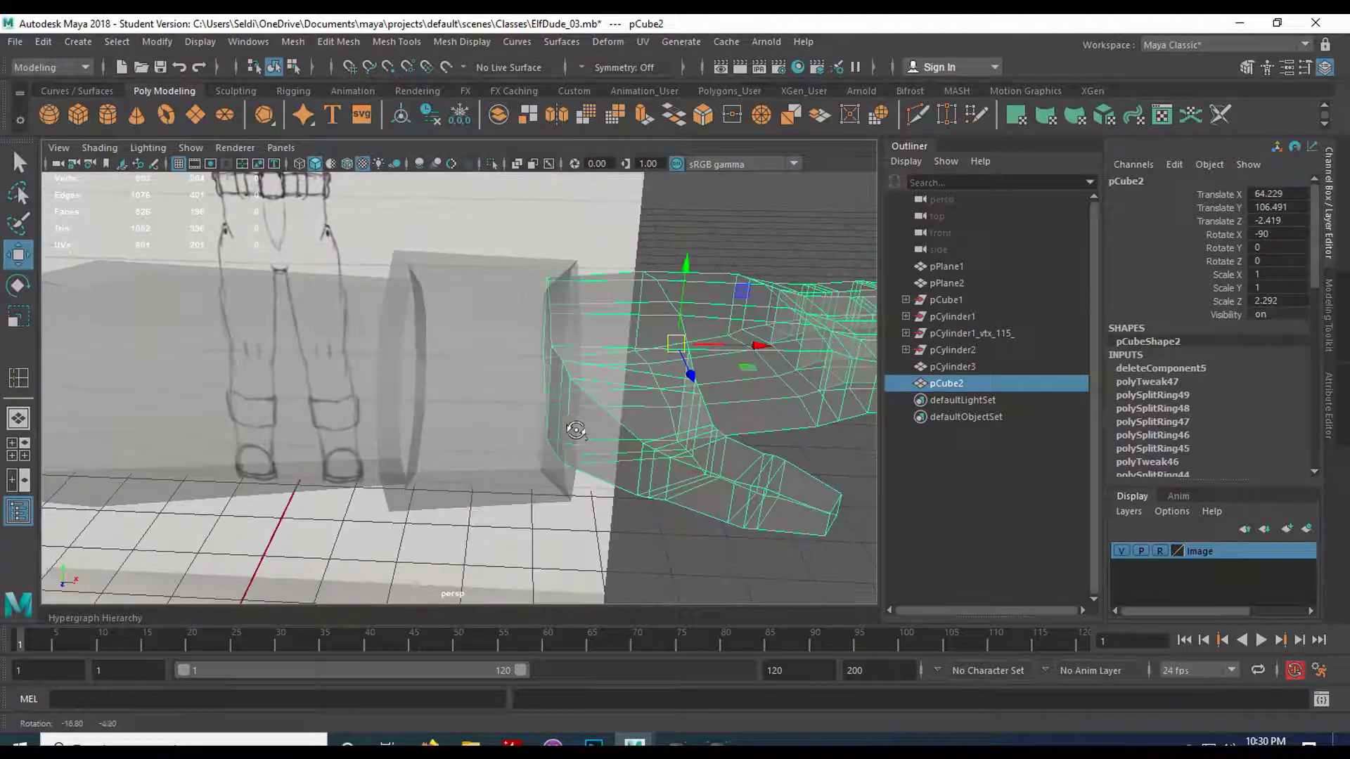
Move all vertices at the cuff's open end back toward the elbow in the front view, clear of the wrist.
{"action": "left_click", "coordinate": [516, 325]}
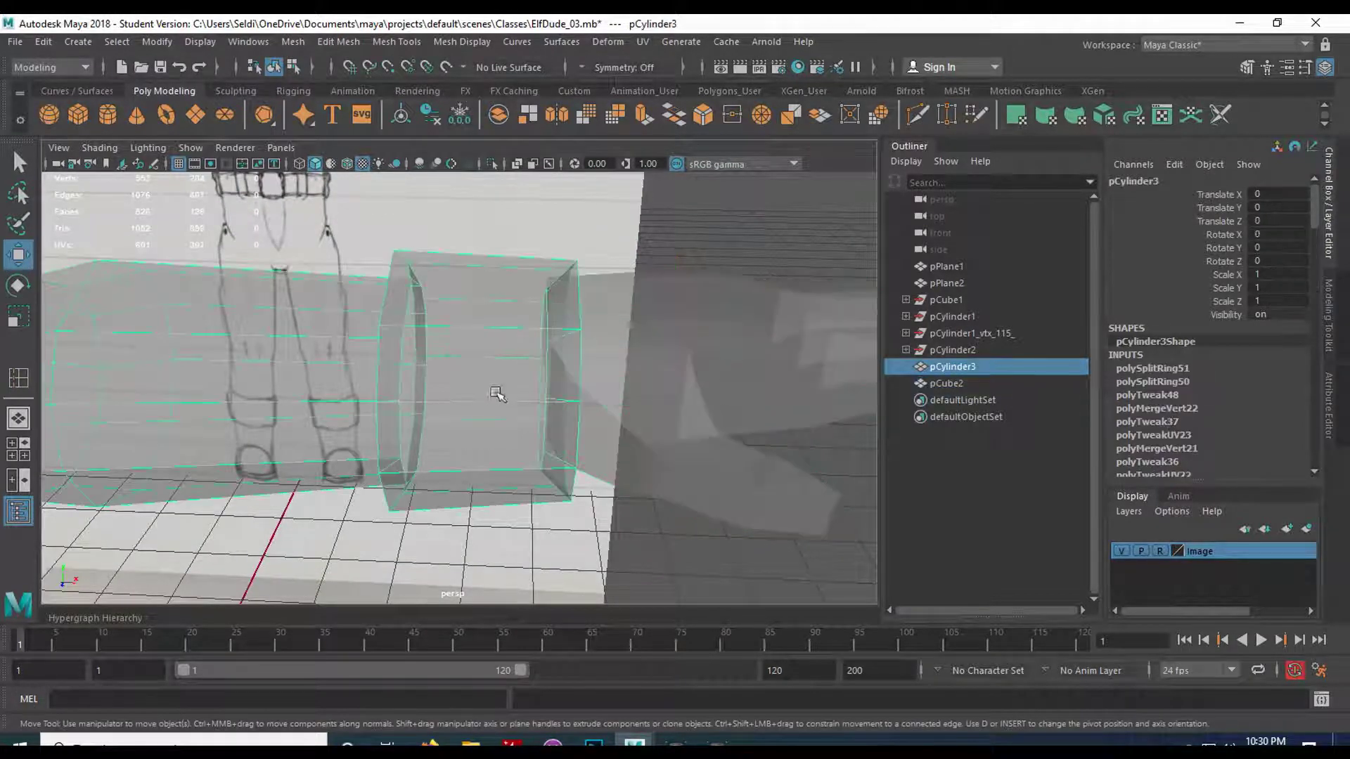
{"action": "key", "text": "space"}
{"action": "key", "text": "space"}
{"action": "middle_click_drag", "start_coordinate": [668, 378], "coordinate": [255, 420], "text": "alt"}
{"action": "scroll", "coordinate": [495, 401], "scroll_direction": "up", "scroll_amount": 4}
{"action": "right_click_drag", "start_coordinate": [541, 325], "coordinate": [466, 258]}
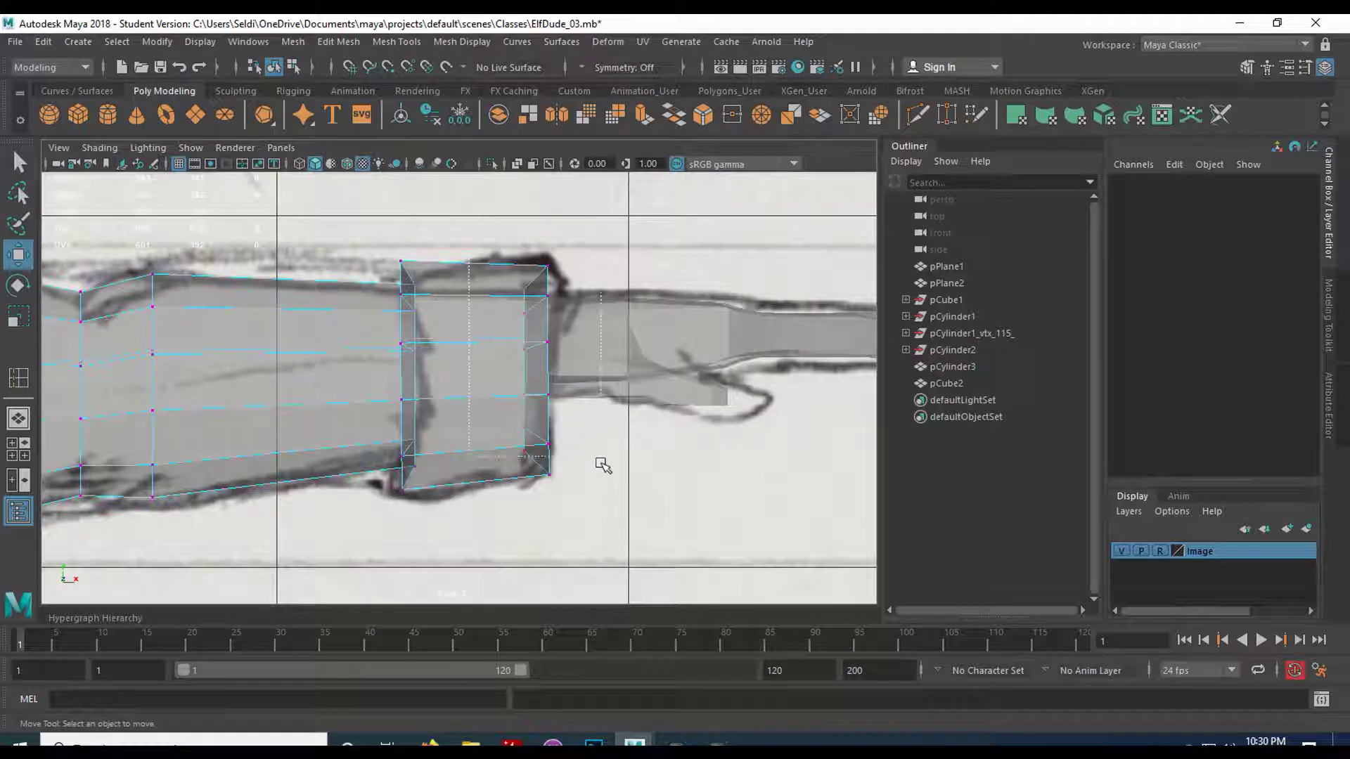
{"action": "left_click_drag", "start_coordinate": [601, 454], "coordinate": [594, 546]}
{"action": "middle_click_drag", "start_coordinate": [616, 373], "coordinate": [575, 368]}
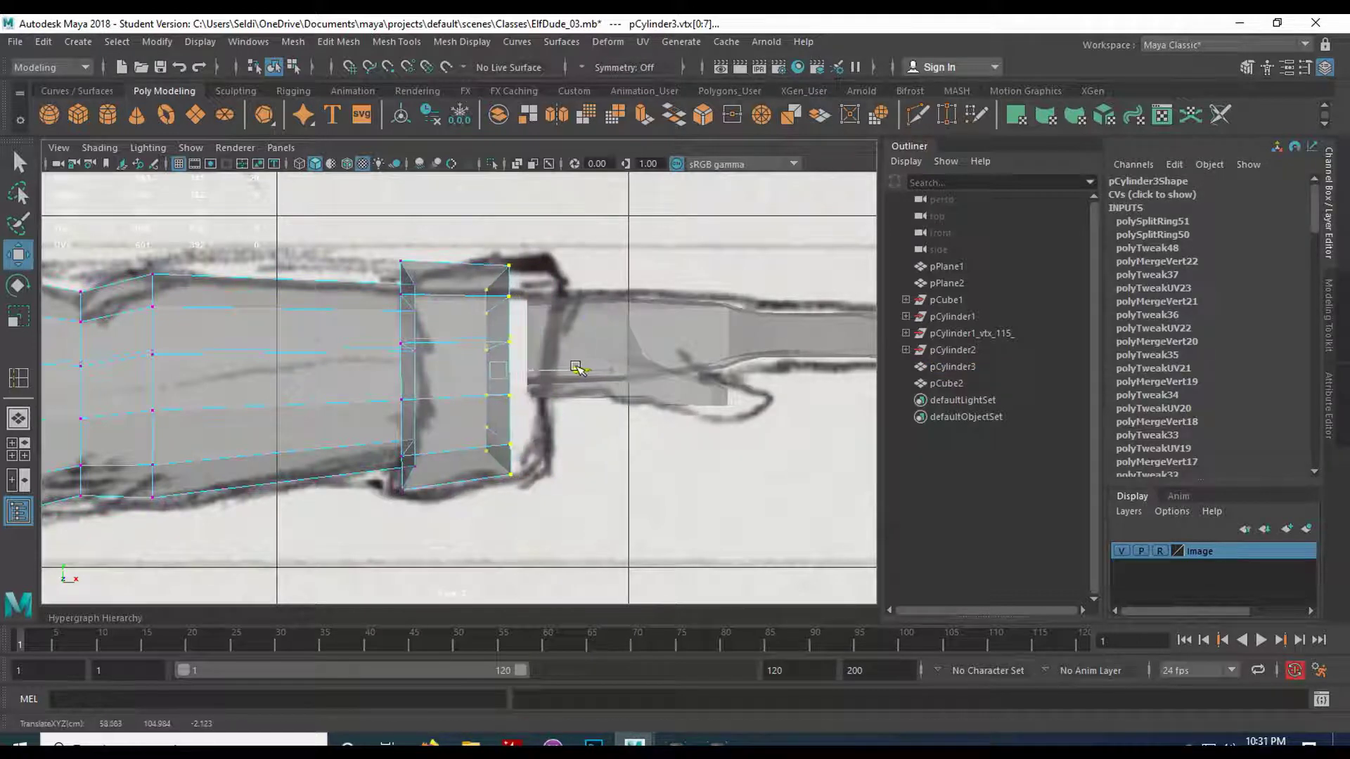
Move the cuff's outer edge ring of vertices further toward the elbow, behind the inner opening ring.
{"action": "left_click", "coordinate": [510, 492]}
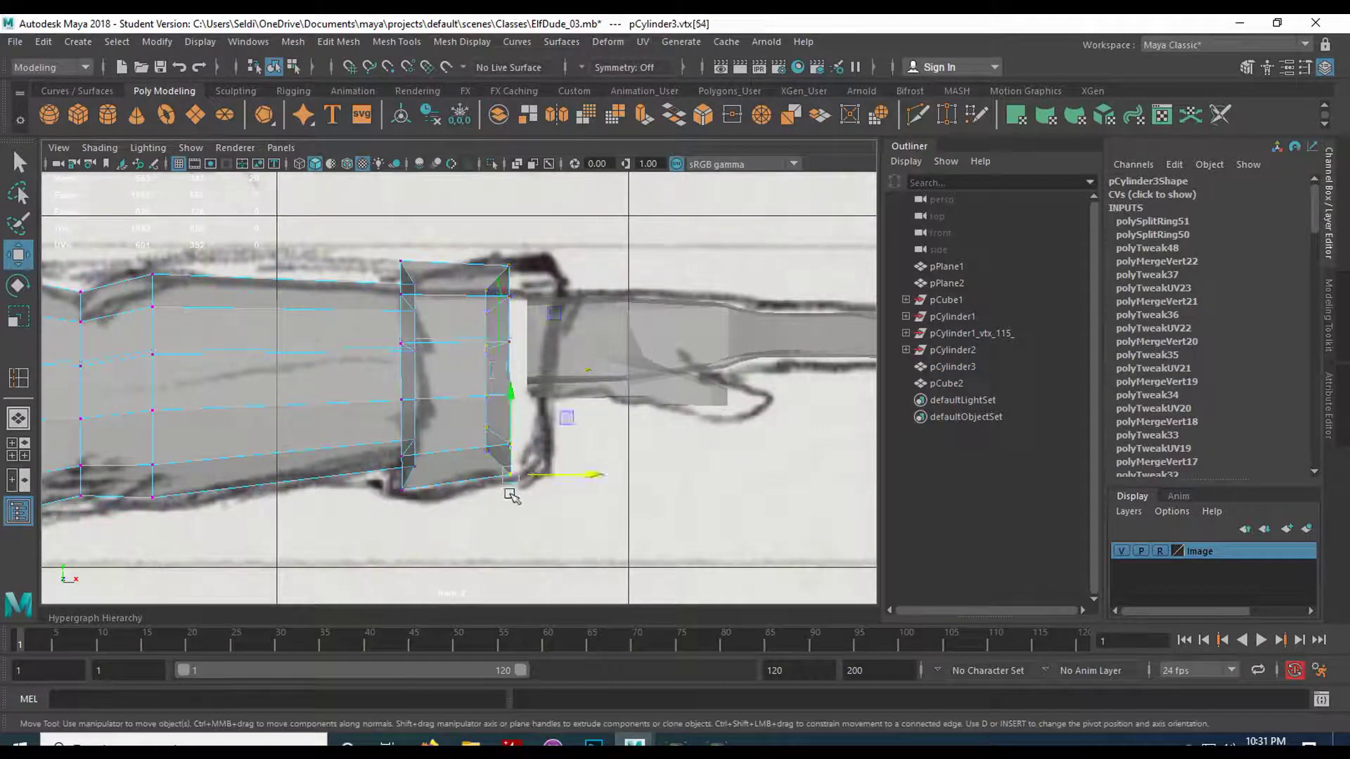
{"action": "double_click", "coordinate": [505, 308]}
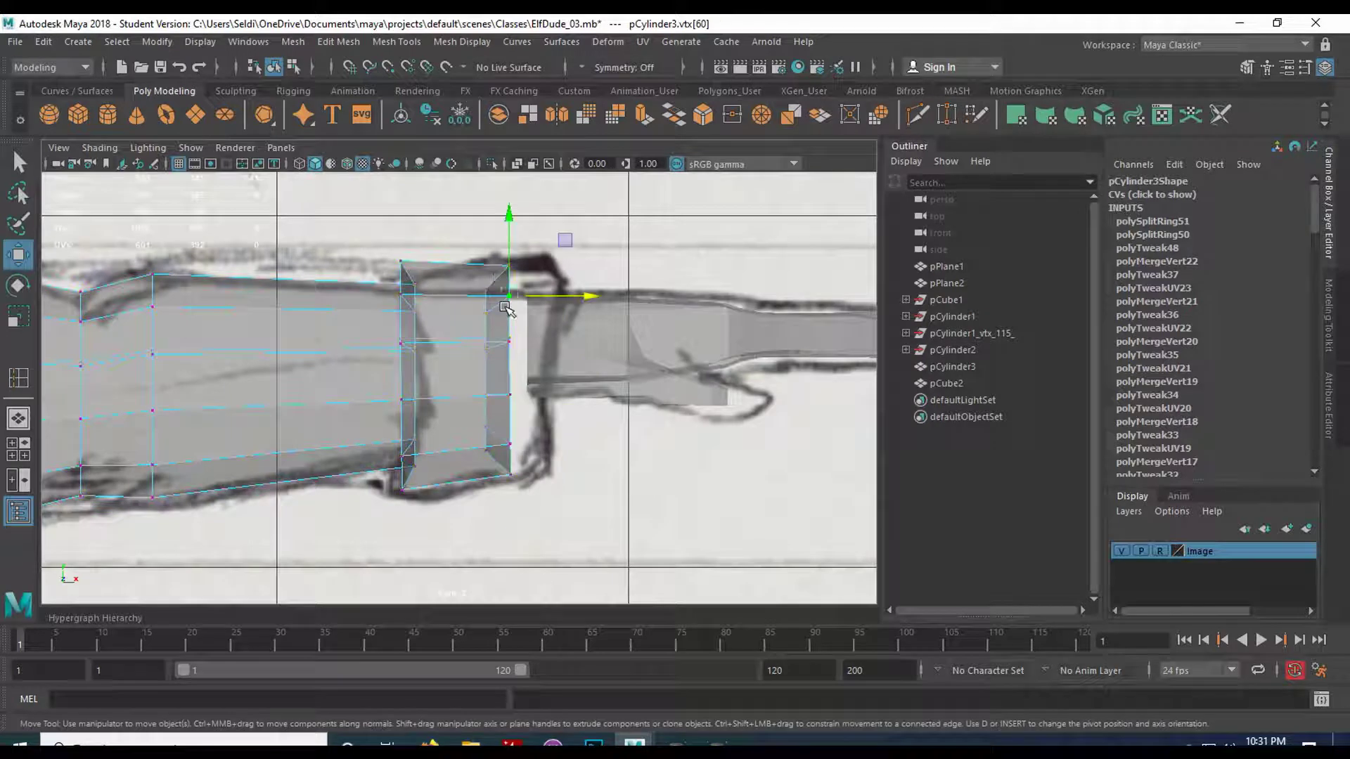
{"action": "left_click", "coordinate": [493, 249]}
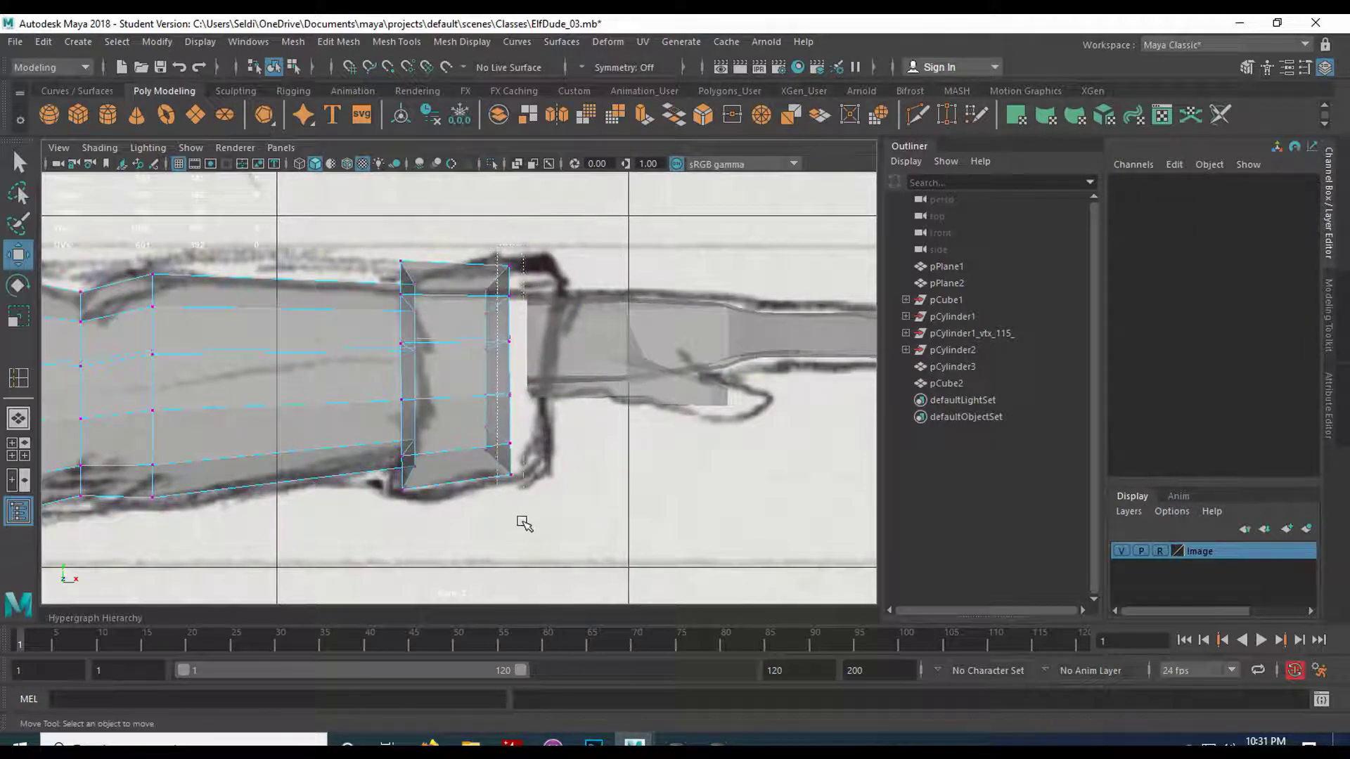
{"action": "left_click_drag", "start_coordinate": [522, 539], "coordinate": [524, 539]}
{"action": "left_click_drag", "start_coordinate": [590, 375], "coordinate": [534, 378]}
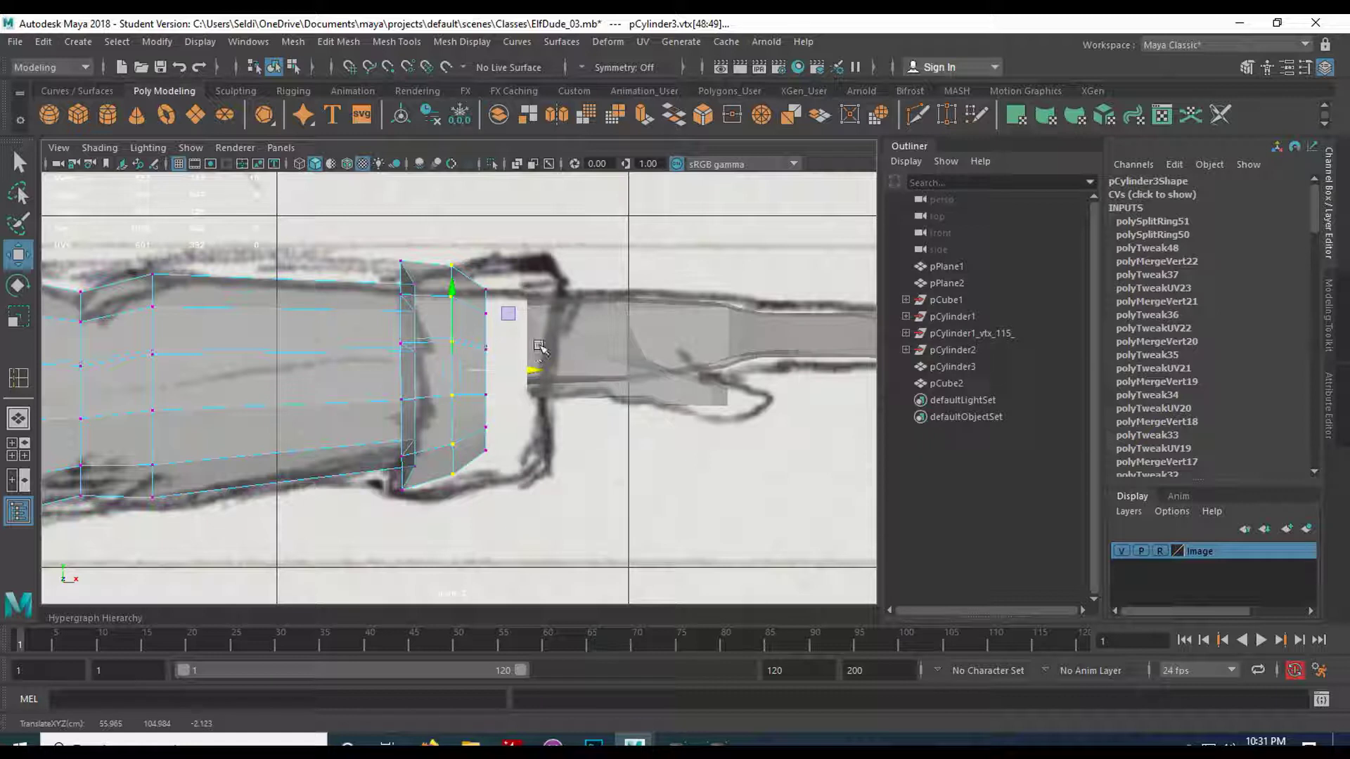
Combine the hand and the sleeved body into one mesh.
{"action": "key", "text": "space"}
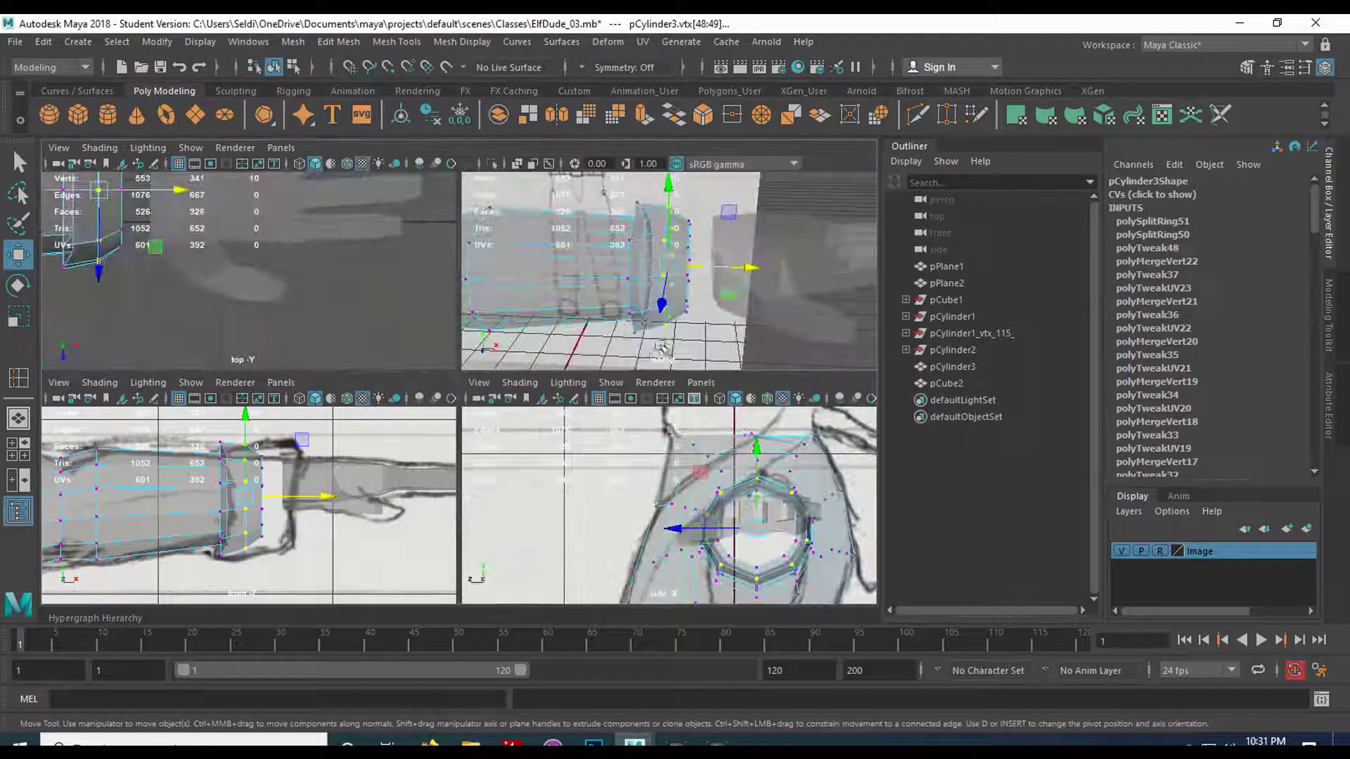
{"action": "key", "text": "space"}
{"action": "left_click_drag", "start_coordinate": [604, 395], "coordinate": [572, 401], "text": "alt"}
{"action": "key", "text": "q"}
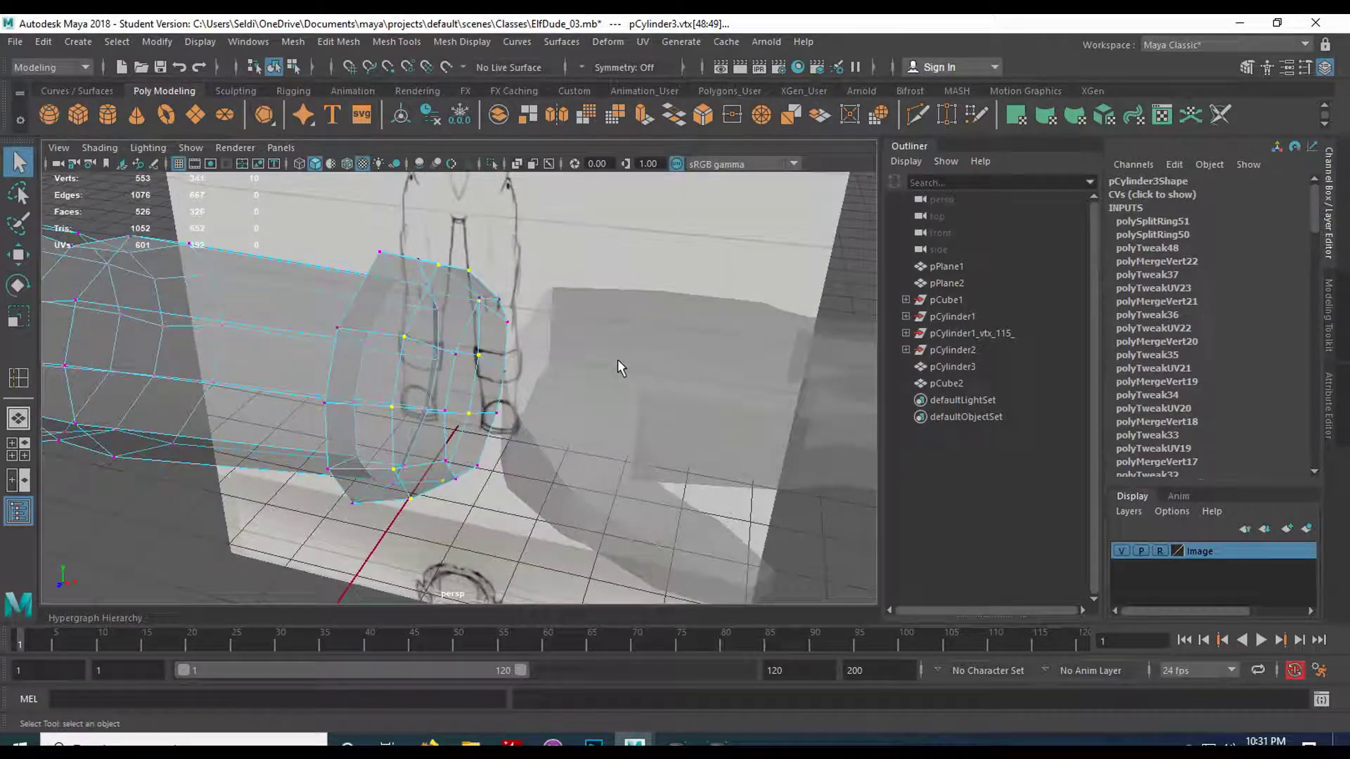
{"action": "right_click", "coordinate": [618, 362]}
{"action": "right_click_drag", "start_coordinate": [618, 363], "coordinate": [692, 244]}
{"action": "left_click", "coordinate": [579, 373]}
{"action": "left_click", "coordinate": [410, 350], "text": "shift"}
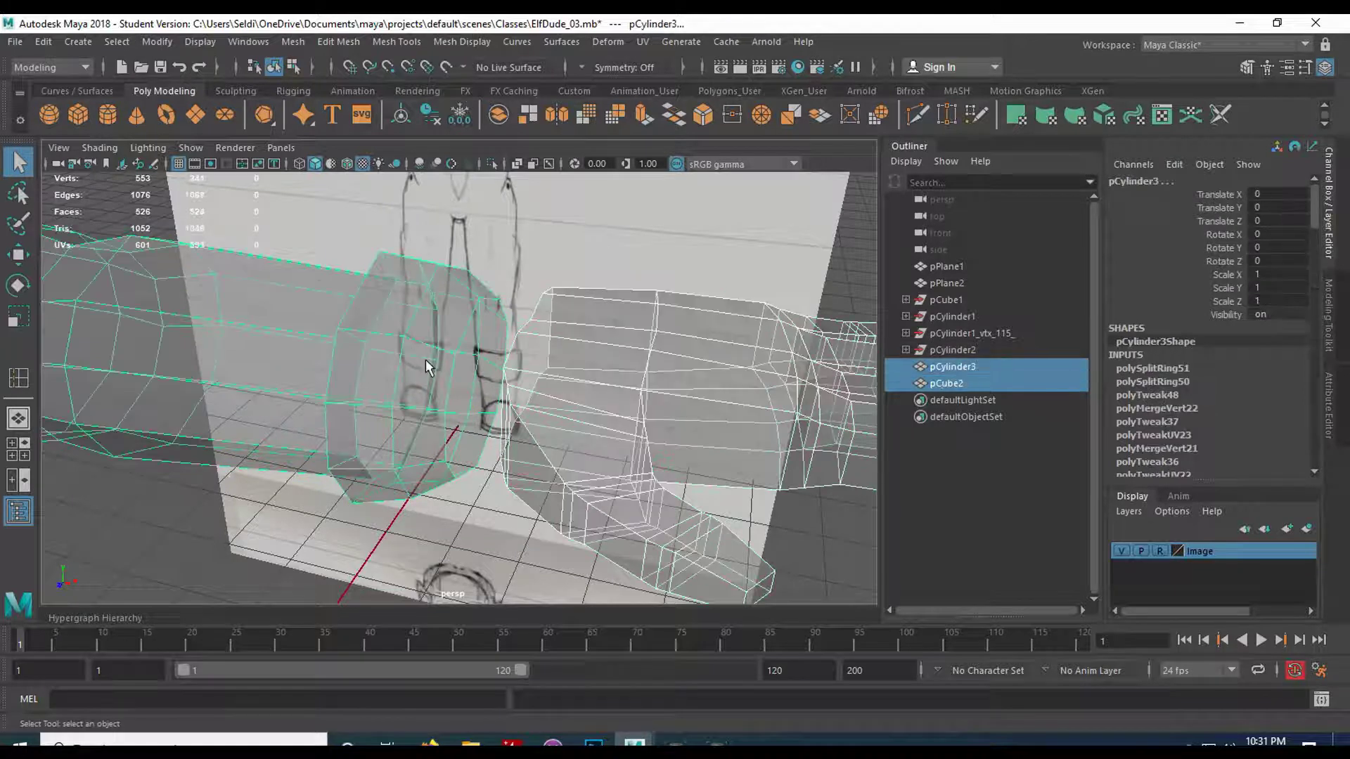
{"action": "left_click", "coordinate": [499, 116]}
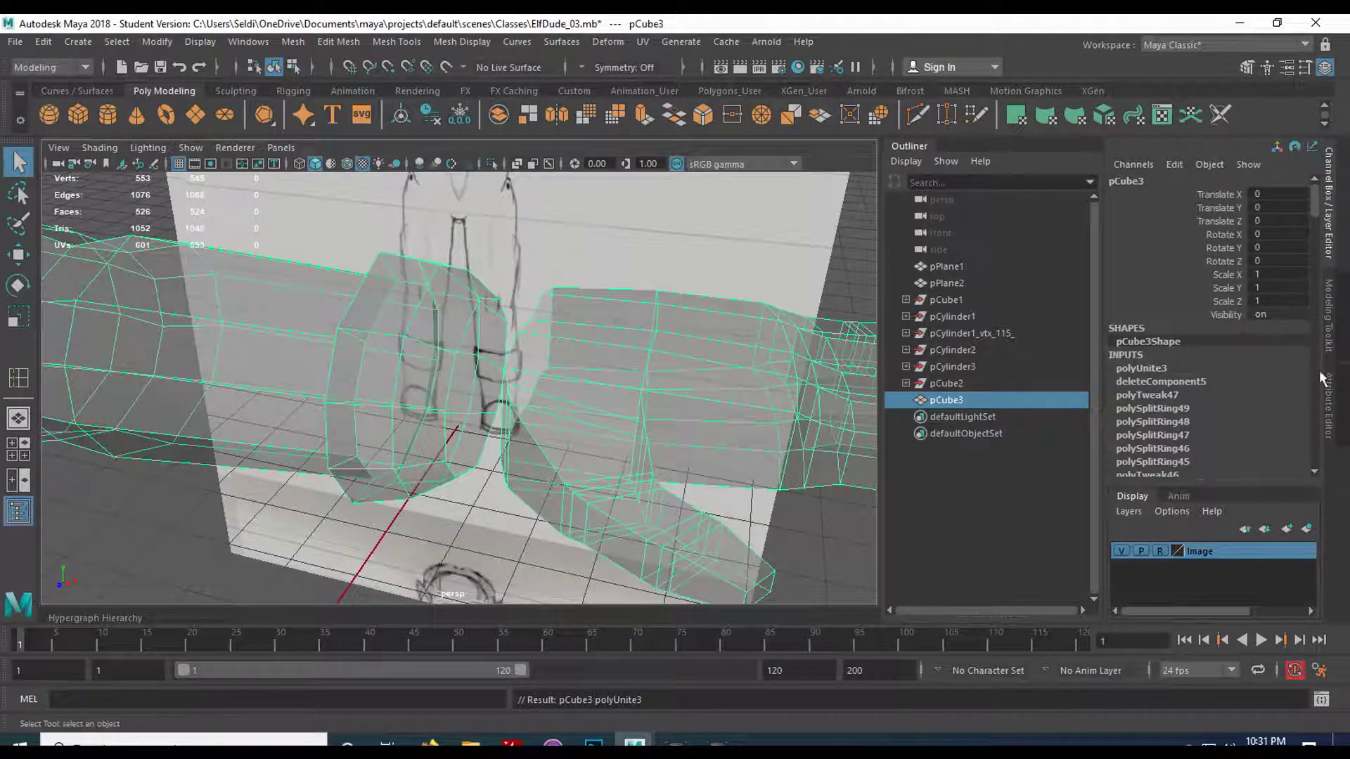
Make the combined mesh's lambert1 material fully opaque.
{"action": "left_click", "coordinate": [1329, 404]}
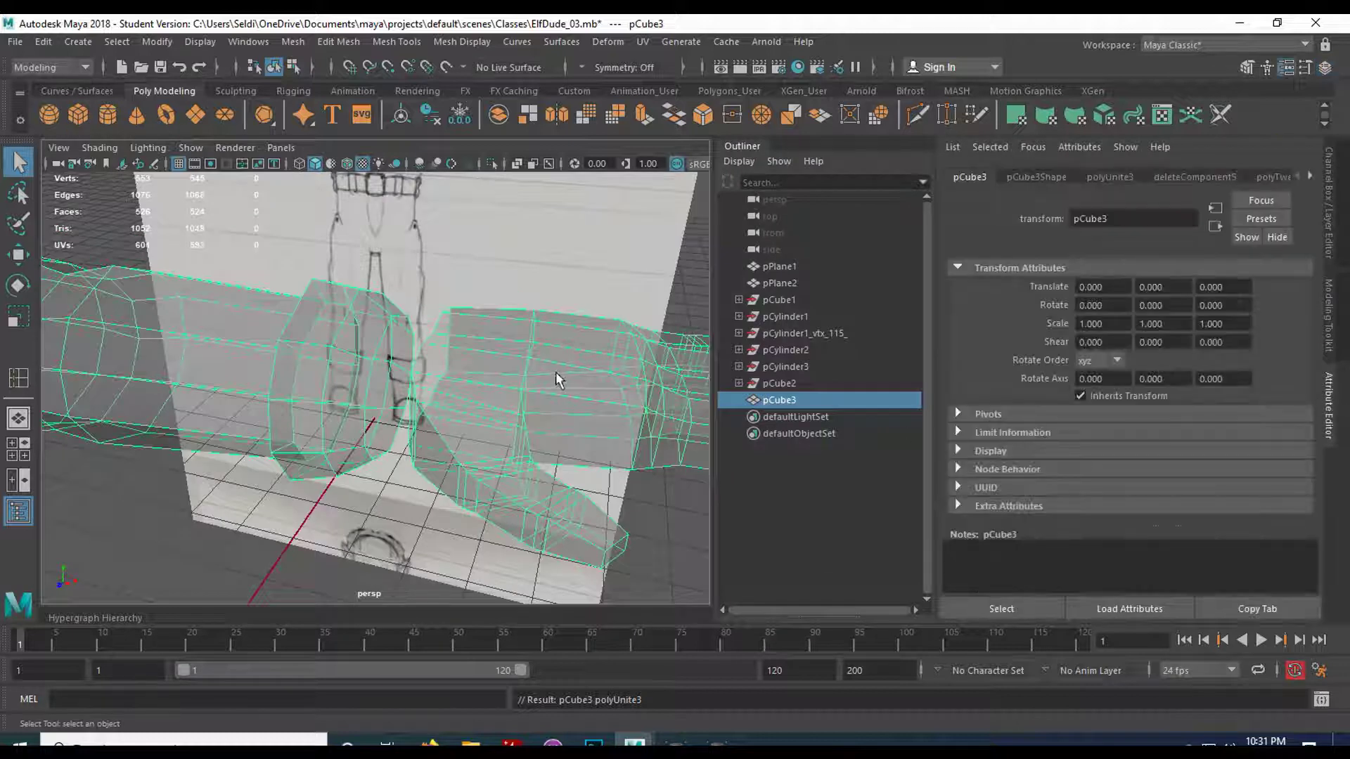
{"action": "right_click_drag", "start_coordinate": [557, 373], "coordinate": [578, 675]}
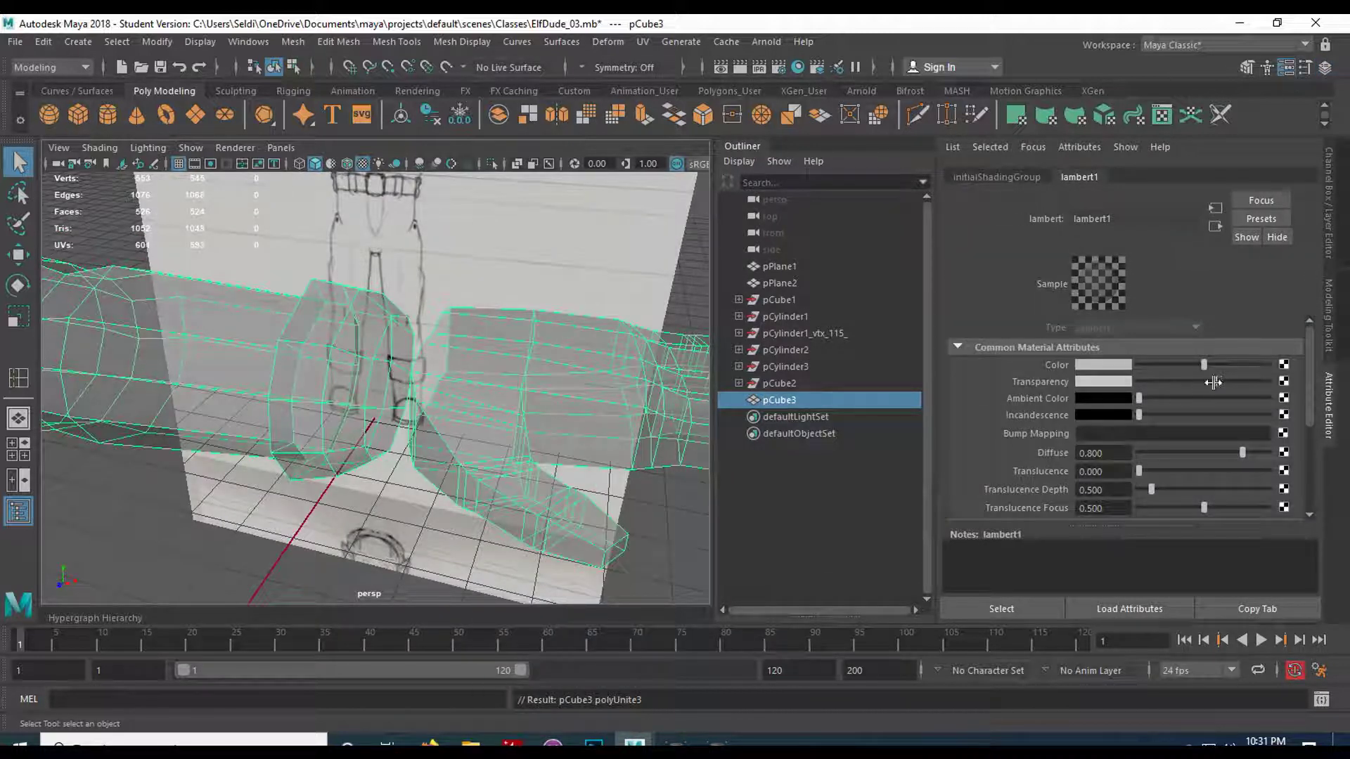
{"action": "left_click_drag", "start_coordinate": [1213, 381], "coordinate": [1005, 390]}
{"action": "mouse_move", "coordinate": [429, 404]}
{"action": "left_mouse_down", "text": "alt"}
{"action": "mouse_move", "coordinate": [458, 367]}
{"action": "mouse_move", "coordinate": [392, 373]}
{"action": "mouse_move", "coordinate": [362, 322]}
{"action": "mouse_move", "coordinate": [373, 370]}
{"action": "mouse_move", "coordinate": [419, 353]}
{"action": "left_mouse_up", "text": "alt"}
{"action": "left_click", "coordinate": [1328, 230]}
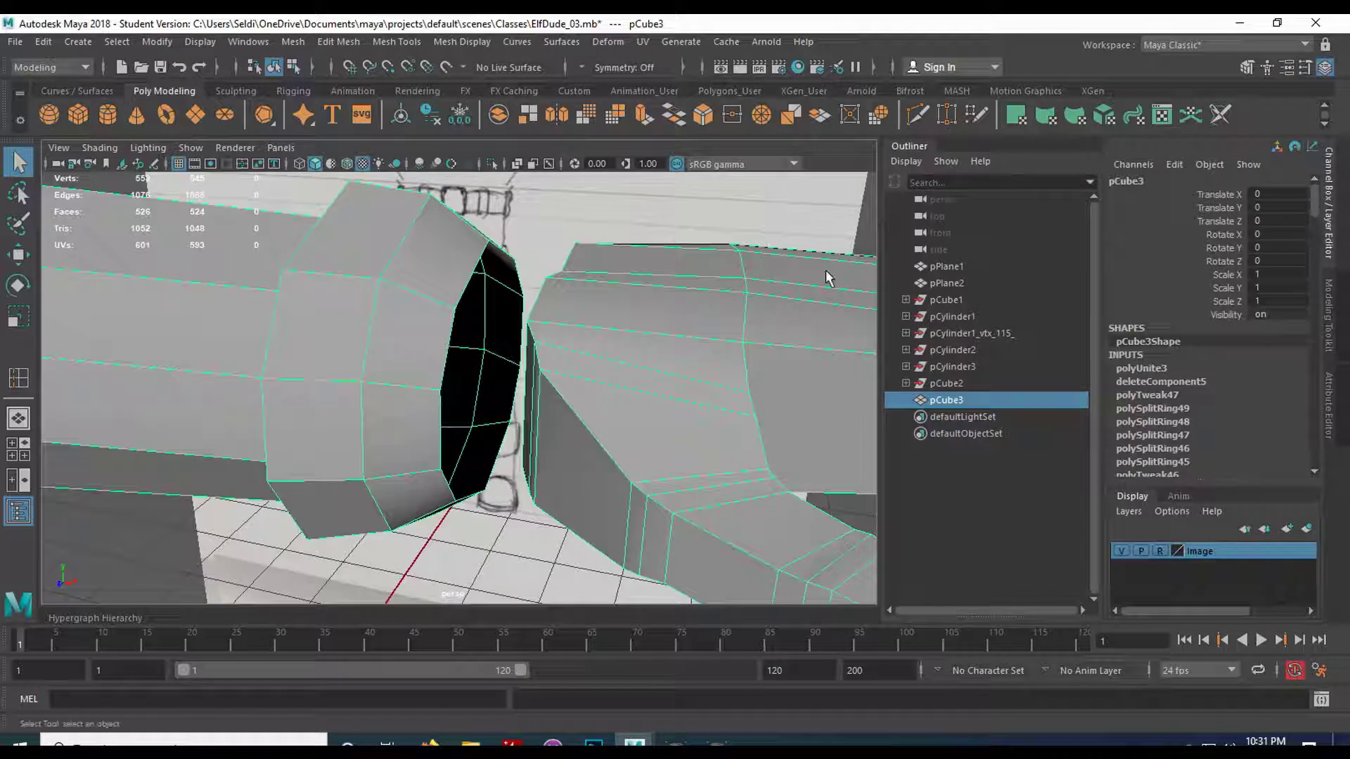
Weld the first vertices of the cuff's inner opening onto the matching wrist vertices with Target Weld.
{"action": "left_click", "coordinate": [947, 114]}
{"action": "mouse_move", "coordinate": [710, 345]}
{"action": "left_mouse_down", "text": "alt"}
{"action": "mouse_move", "coordinate": [632, 340]}
{"action": "mouse_move", "coordinate": [463, 368]}
{"action": "mouse_move", "coordinate": [362, 313]}
{"action": "mouse_move", "coordinate": [331, 322]}
{"action": "mouse_move", "coordinate": [424, 250]}
{"action": "mouse_move", "coordinate": [312, 282]}
{"action": "mouse_move", "coordinate": [506, 271]}
{"action": "mouse_move", "coordinate": [618, 286]}
{"action": "mouse_move", "coordinate": [442, 373]}
{"action": "mouse_move", "coordinate": [521, 346]}
{"action": "mouse_move", "coordinate": [482, 335]}
{"action": "mouse_move", "coordinate": [503, 322]}
{"action": "mouse_move", "coordinate": [445, 366]}
{"action": "mouse_move", "coordinate": [457, 356]}
{"action": "mouse_move", "coordinate": [415, 331]}
{"action": "mouse_move", "coordinate": [331, 323]}
{"action": "mouse_move", "coordinate": [376, 304]}
{"action": "mouse_move", "coordinate": [492, 306]}
{"action": "left_mouse_up", "text": "alt"}
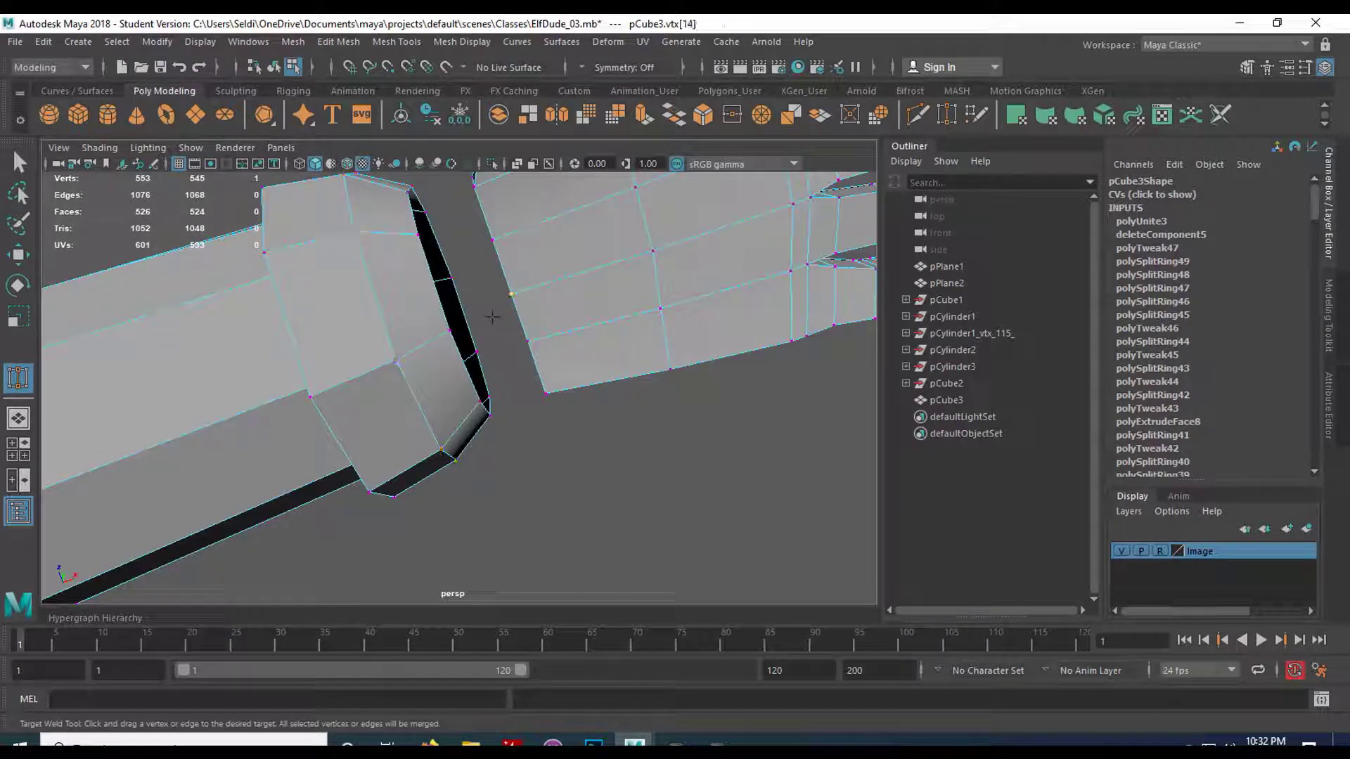
{"action": "left_click", "coordinate": [439, 338]}
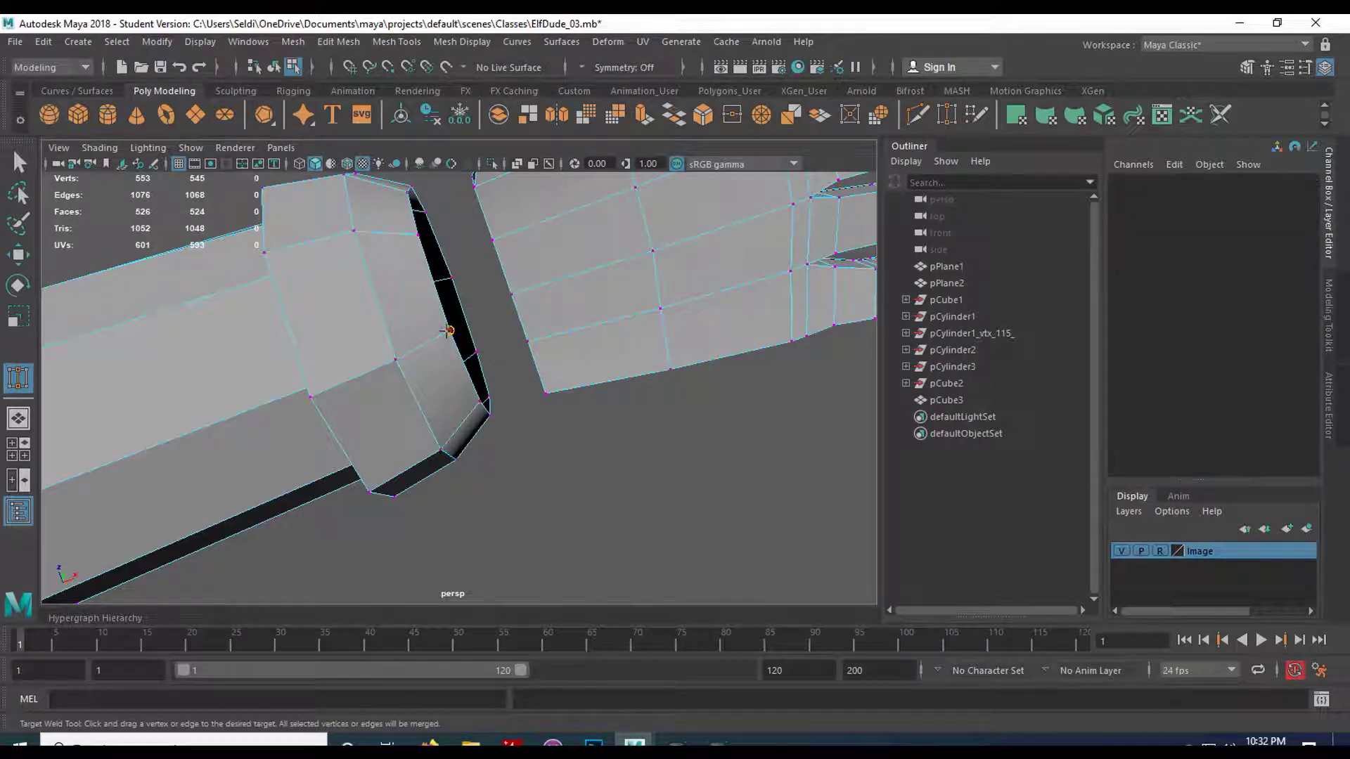
{"action": "mouse_move", "coordinate": [448, 330]}
{"action": "left_mouse_down"}
{"action": "mouse_move", "coordinate": [513, 297]}
{"action": "mouse_move", "coordinate": [503, 356]}
{"action": "mouse_move", "coordinate": [466, 294]}
{"action": "mouse_move", "coordinate": [537, 322]}
{"action": "mouse_move", "coordinate": [551, 266]}
{"action": "mouse_move", "coordinate": [543, 324]}
{"action": "mouse_move", "coordinate": [532, 261]}
{"action": "mouse_move", "coordinate": [568, 242]}
{"action": "mouse_move", "coordinate": [566, 277]}
{"action": "mouse_move", "coordinate": [308, 302]}
{"action": "mouse_move", "coordinate": [399, 305]}
{"action": "mouse_move", "coordinate": [464, 259]}
{"action": "left_mouse_up"}
{"action": "key", "text": "ctrl+z"}
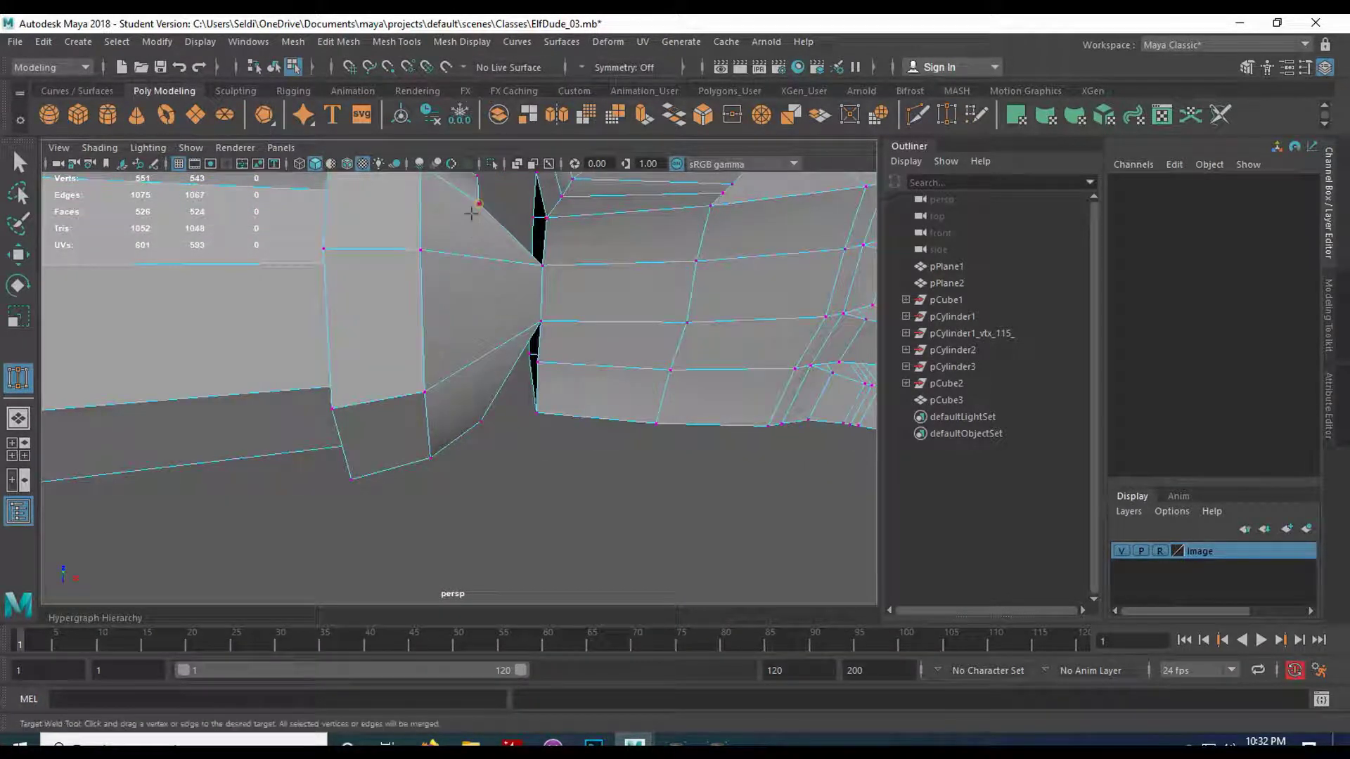
{"action": "mouse_move", "coordinate": [472, 210]}
{"action": "left_mouse_down"}
{"action": "mouse_move", "coordinate": [546, 218]}
{"action": "mouse_move", "coordinate": [564, 273]}
{"action": "mouse_move", "coordinate": [563, 356]}
{"action": "mouse_move", "coordinate": [617, 375]}
{"action": "left_mouse_up"}
{"action": "left_click_drag", "start_coordinate": [639, 326], "coordinate": [516, 349], "text": "alt"}
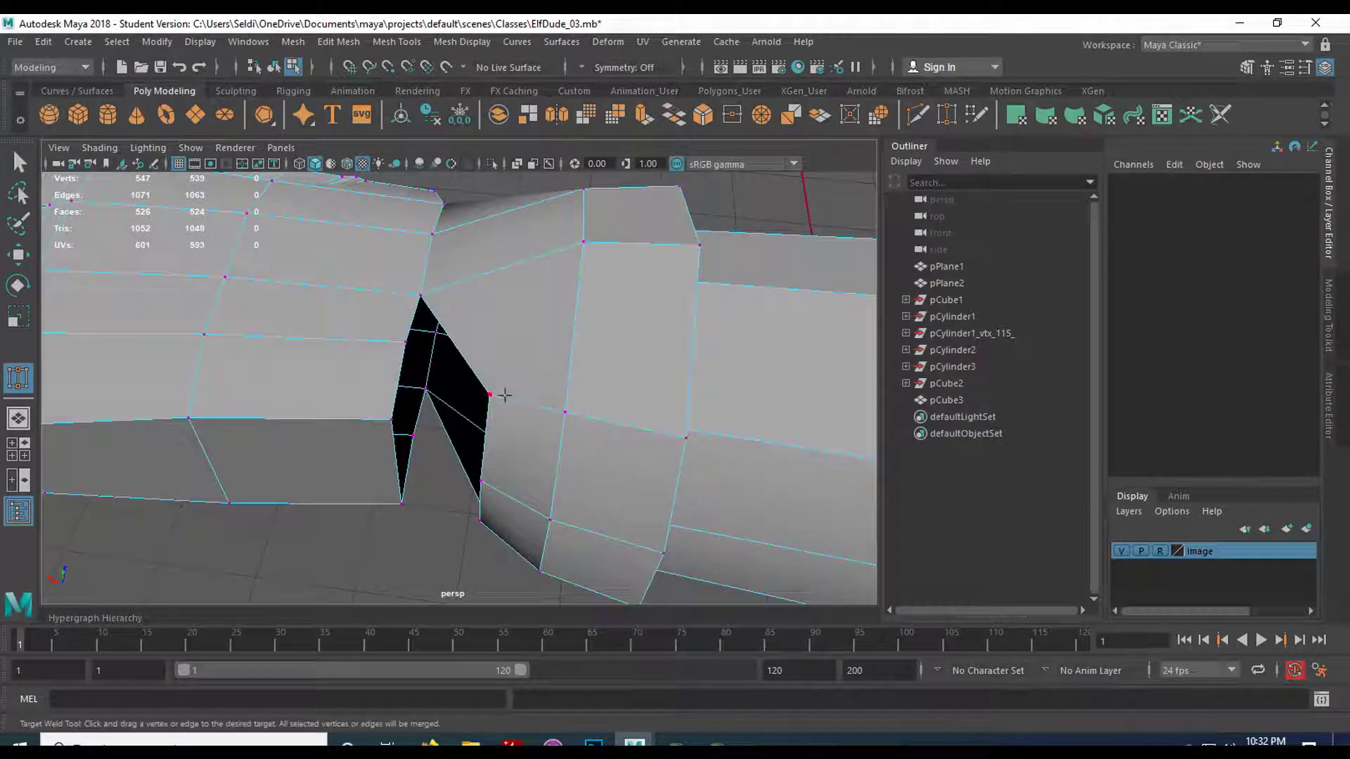
Weld the remaining open cuff vertices to the wrist to close the last gap.
{"action": "left_click_drag", "start_coordinate": [489, 394], "coordinate": [489, 395]}
{"action": "left_click_drag", "start_coordinate": [489, 395], "coordinate": [494, 364], "text": "alt"}
{"action": "left_click_drag", "start_coordinate": [494, 364], "coordinate": [488, 264], "text": "alt"}
{"action": "left_click_drag", "start_coordinate": [406, 425], "coordinate": [622, 283], "text": "alt"}
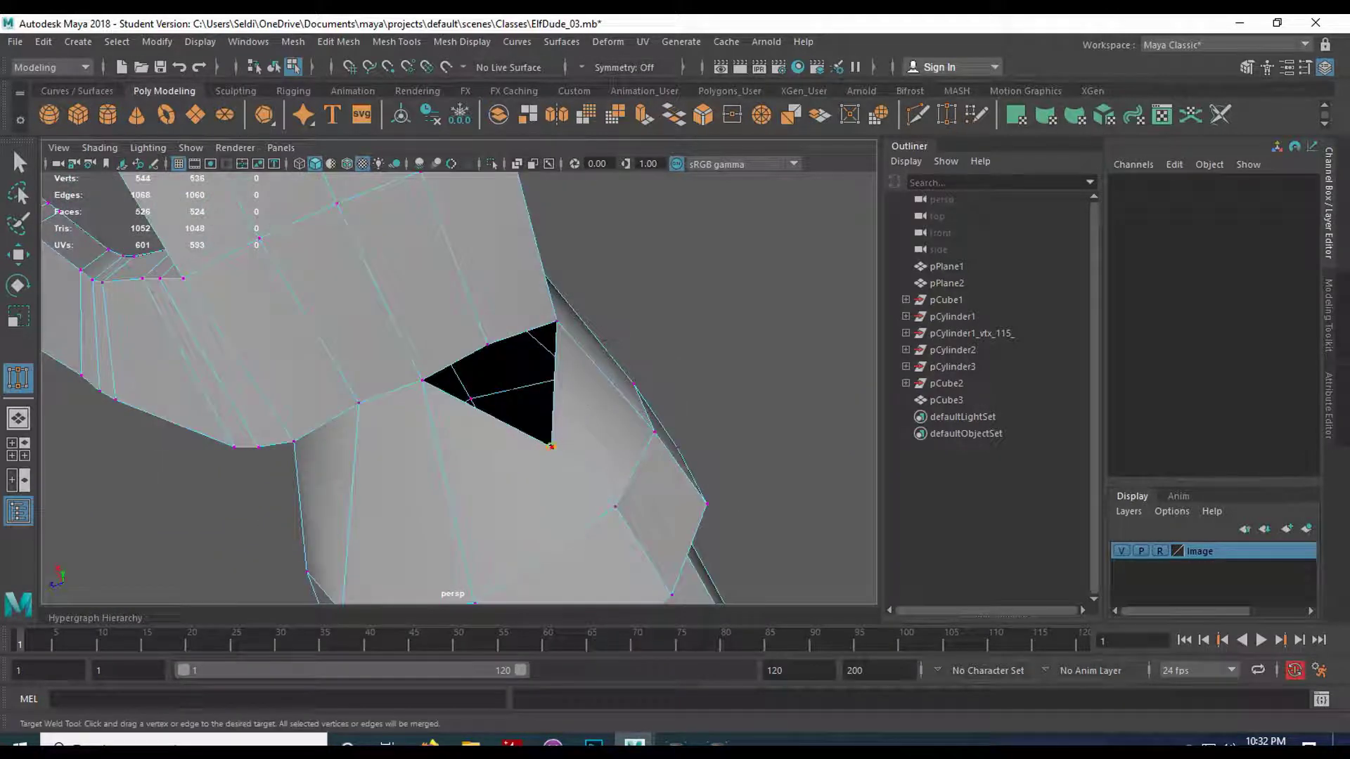
{"action": "left_click_drag", "start_coordinate": [487, 343], "coordinate": [487, 343]}
{"action": "mouse_move", "coordinate": [574, 382]}
{"action": "left_mouse_down", "text": "alt"}
{"action": "mouse_move", "coordinate": [551, 343]}
{"action": "mouse_move", "coordinate": [415, 370]}
{"action": "mouse_move", "coordinate": [374, 445]}
{"action": "mouse_move", "coordinate": [558, 475]}
{"action": "mouse_move", "coordinate": [821, 429]}
{"action": "mouse_move", "coordinate": [591, 399]}
{"action": "left_mouse_up", "text": "alt"}
Raise the transparency of the combined mesh's lambert1 material so the reference shows through in the front view.
{"action": "key", "text": "q"}
{"action": "scroll", "coordinate": [537, 387], "scroll_direction": "down", "scroll_amount": 5}
{"action": "left_click_drag", "start_coordinate": [459, 381], "coordinate": [527, 418], "text": "alt"}
{"action": "key", "text": "space"}
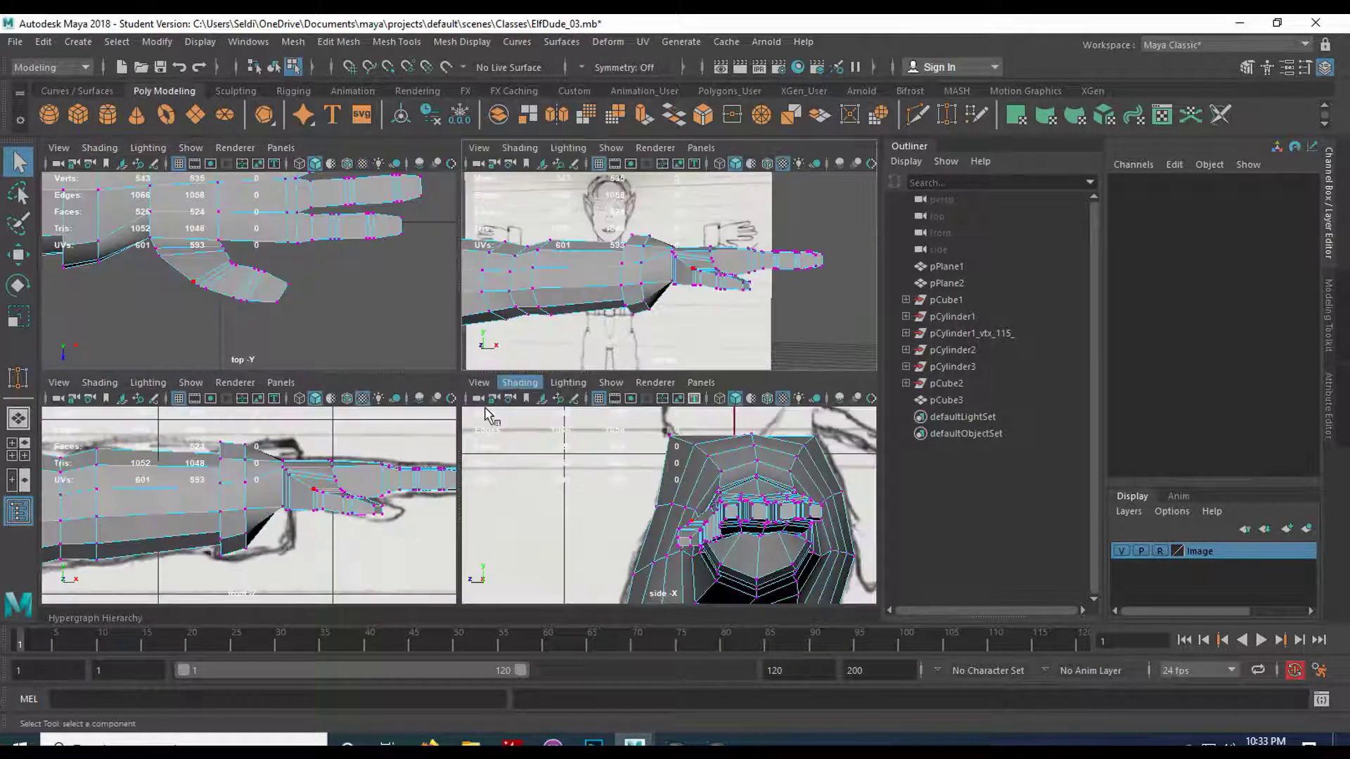
{"action": "key", "text": "space"}
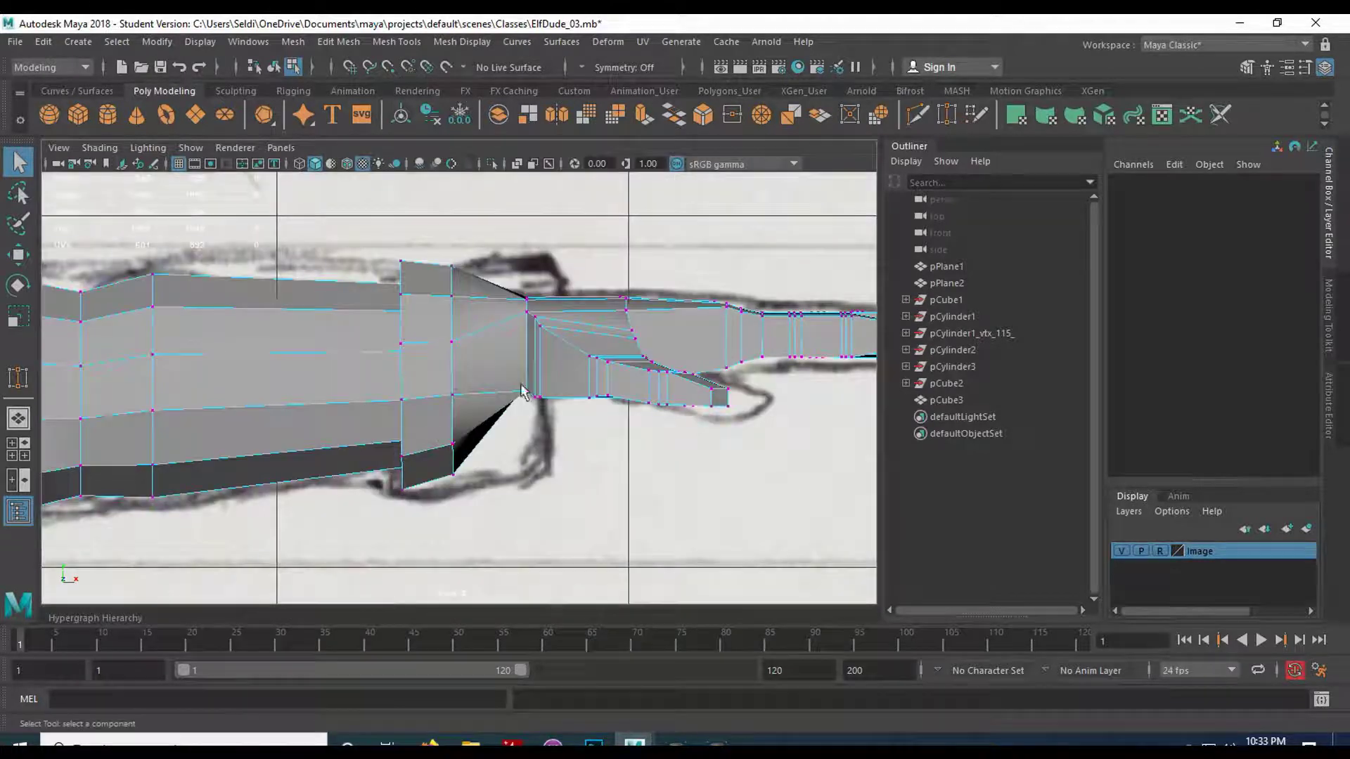
{"action": "right_click", "coordinate": [392, 368]}
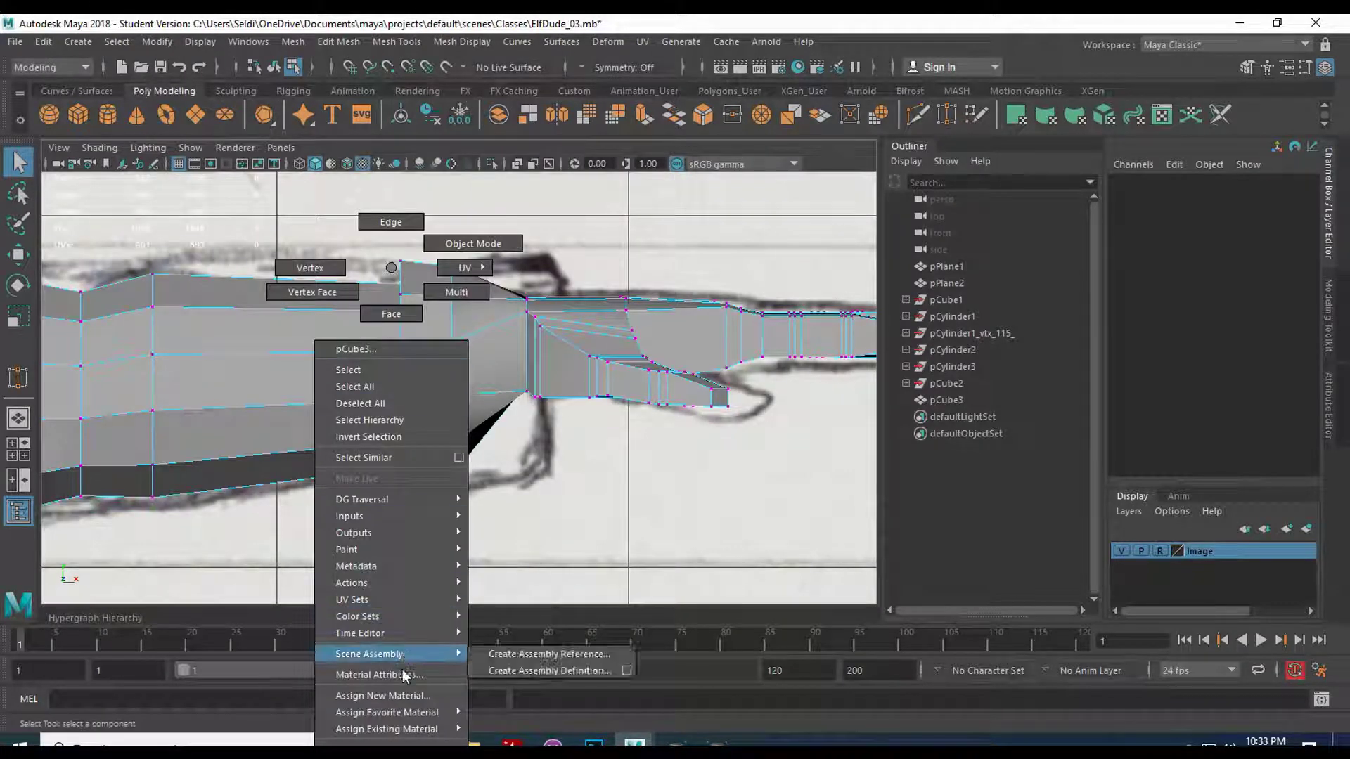
{"action": "left_click", "coordinate": [380, 674]}
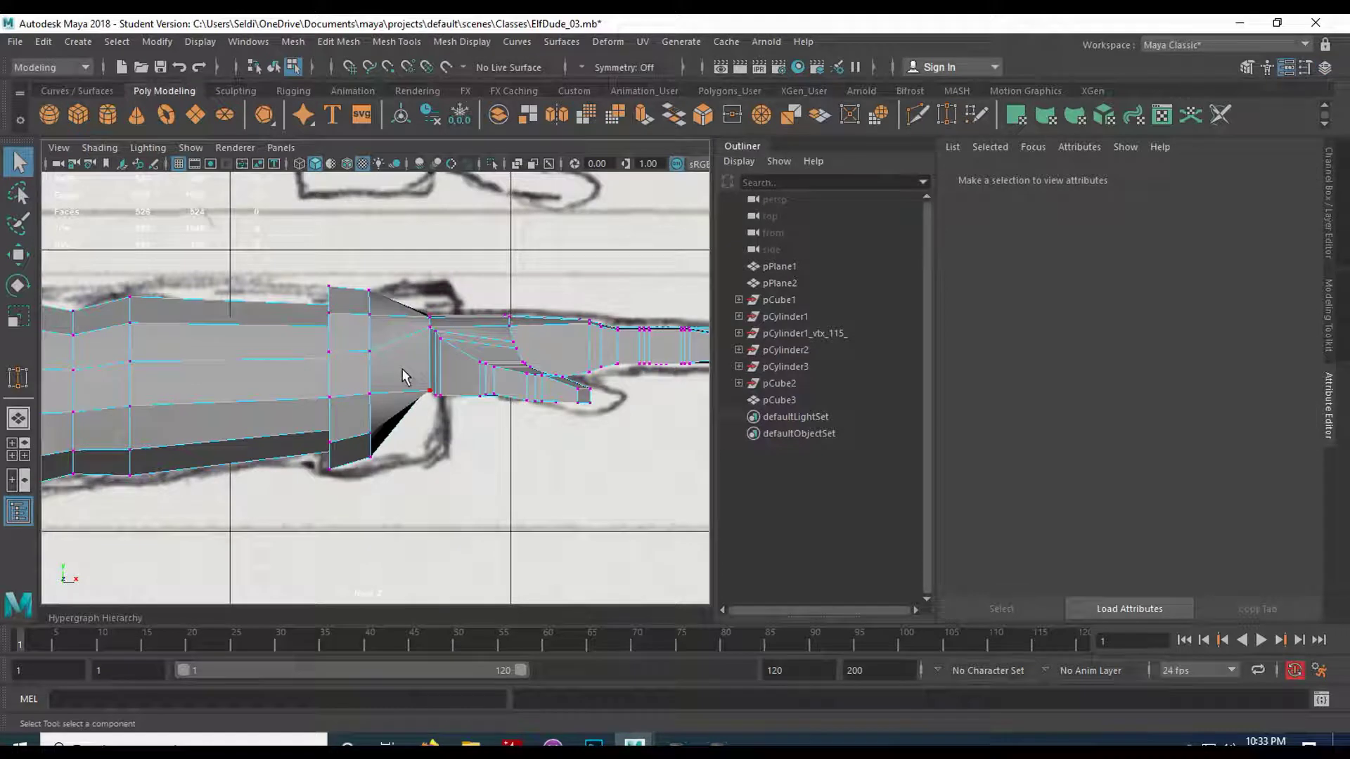
{"action": "right_click_drag", "start_coordinate": [415, 350], "coordinate": [518, 256]}
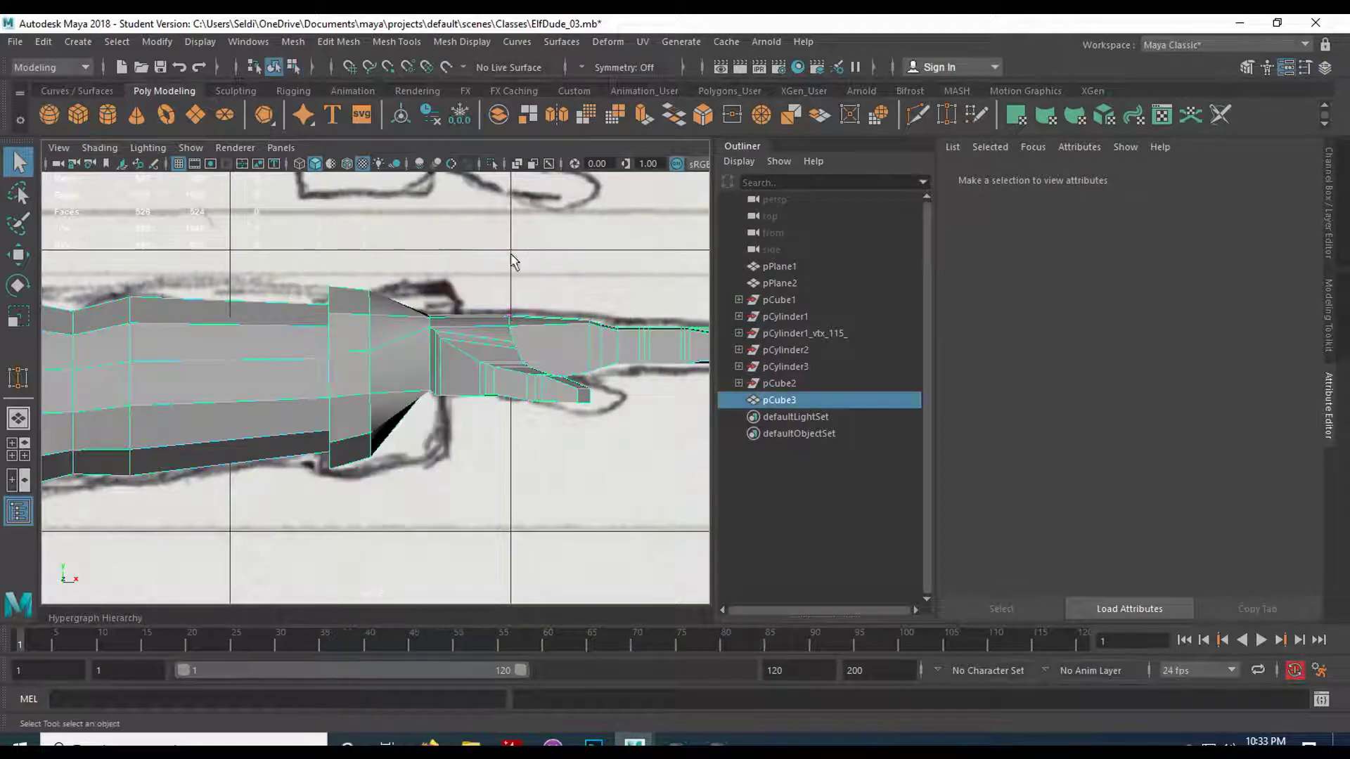
{"action": "right_click", "coordinate": [405, 357]}
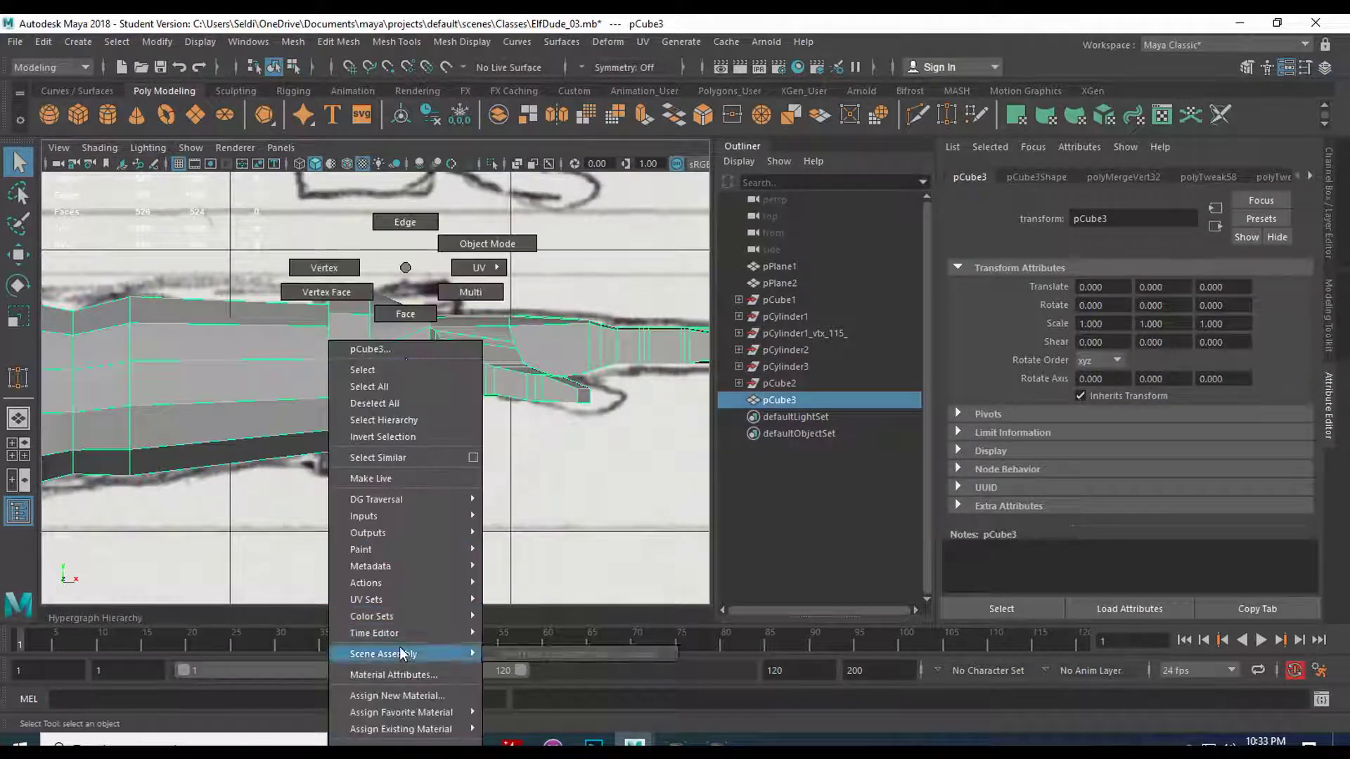
{"action": "left_click", "coordinate": [404, 672]}
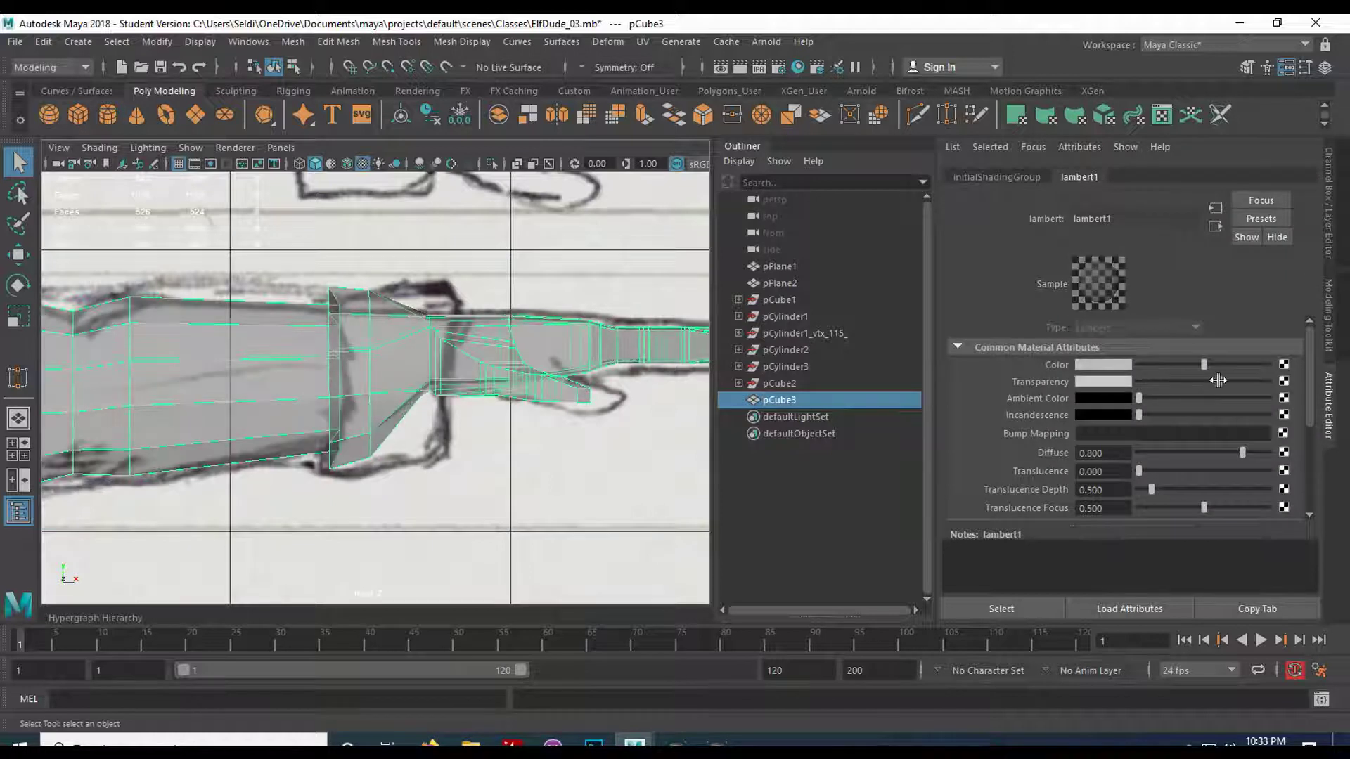
Move the cuff's outer edge ring toward the hand to the end of the cuff drawn in the reference.
{"action": "scroll", "coordinate": [525, 387], "scroll_direction": "up", "scroll_amount": 3}
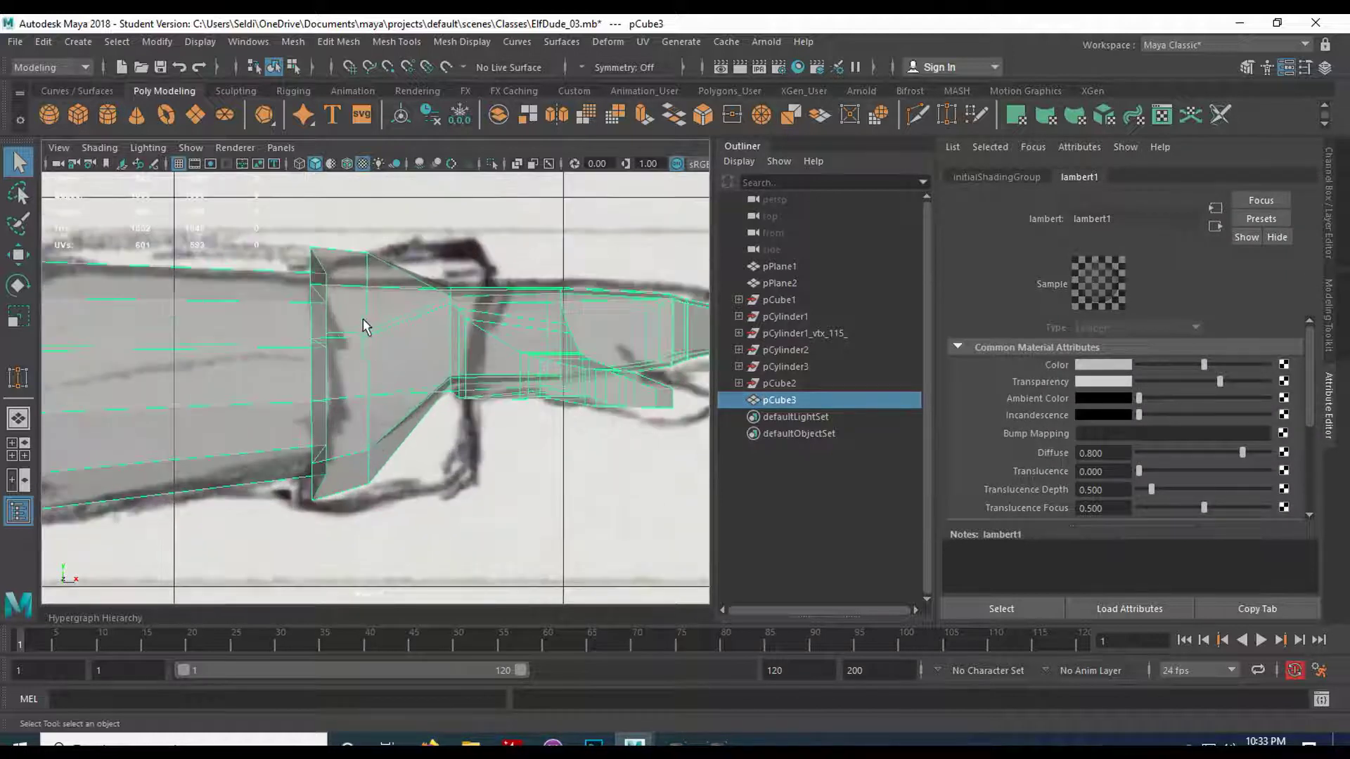
{"action": "right_click_drag", "start_coordinate": [395, 314], "coordinate": [338, 269]}
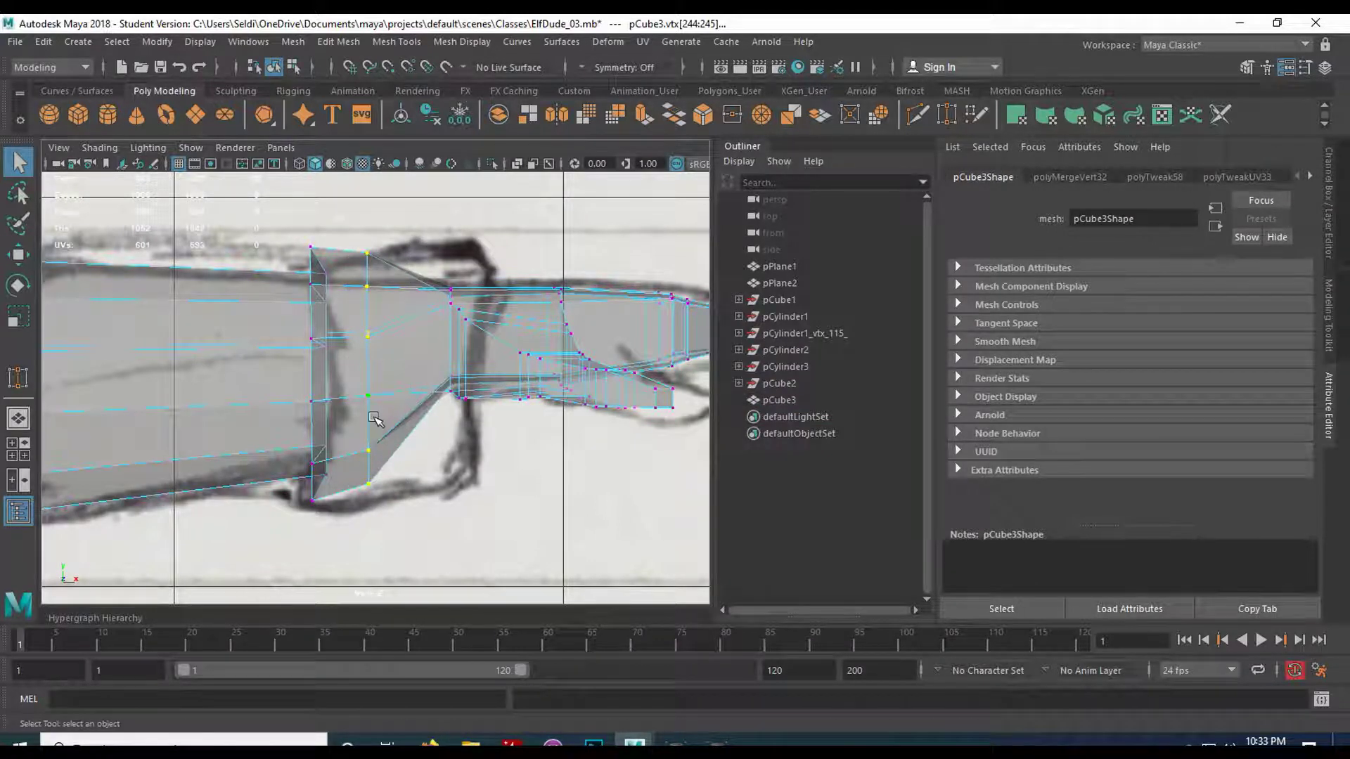
{"action": "key", "text": "w"}
{"action": "left_click_drag", "start_coordinate": [445, 369], "coordinate": [560, 371]}
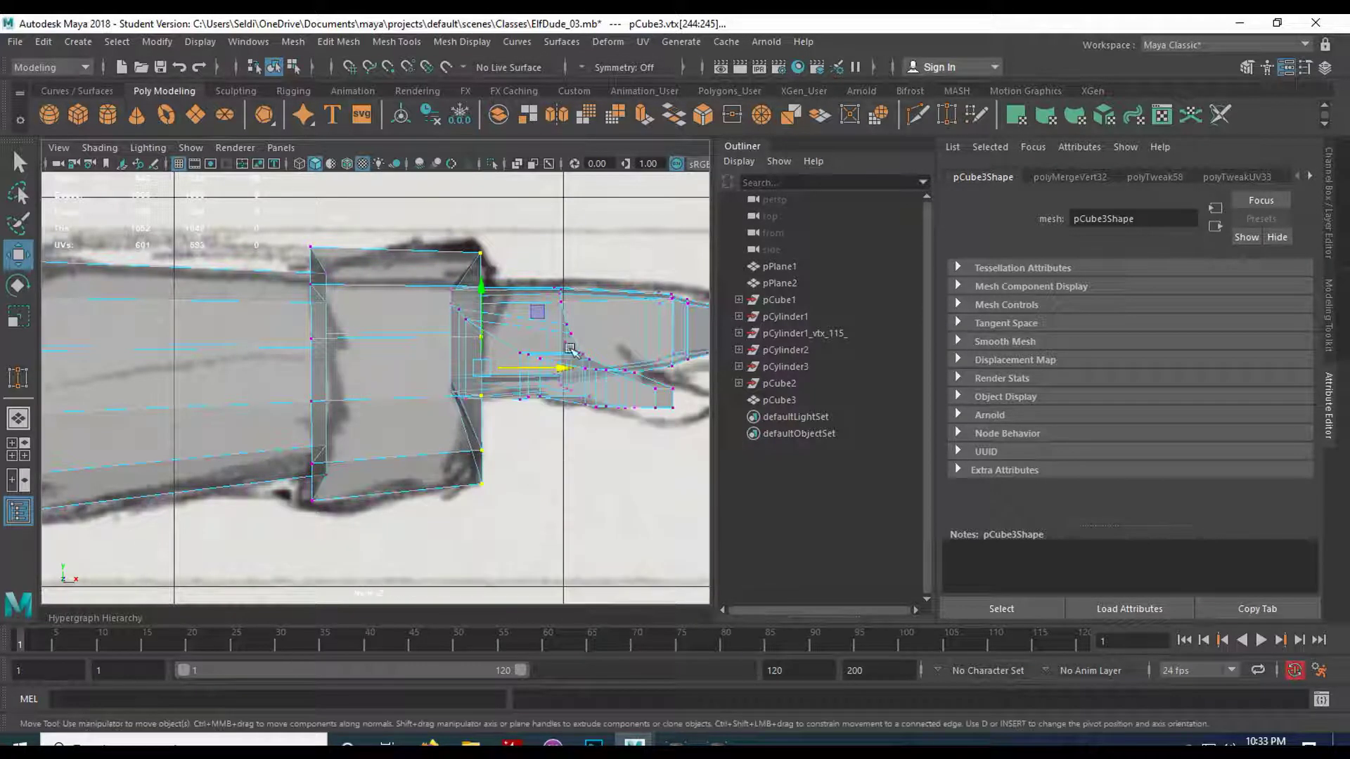
Return to the perspective view and set the mesh's lambert1 material transparency back to fully opaque.
{"action": "key", "text": "space"}
{"action": "key", "text": "space"}
{"action": "right_click_drag", "start_coordinate": [323, 361], "coordinate": [405, 244]}
{"action": "left_click", "coordinate": [590, 475]}
{"action": "left_click_drag", "start_coordinate": [587, 467], "coordinate": [542, 503], "text": "alt"}
{"action": "middle_click_drag", "start_coordinate": [263, 451], "coordinate": [453, 415], "text": "alt"}
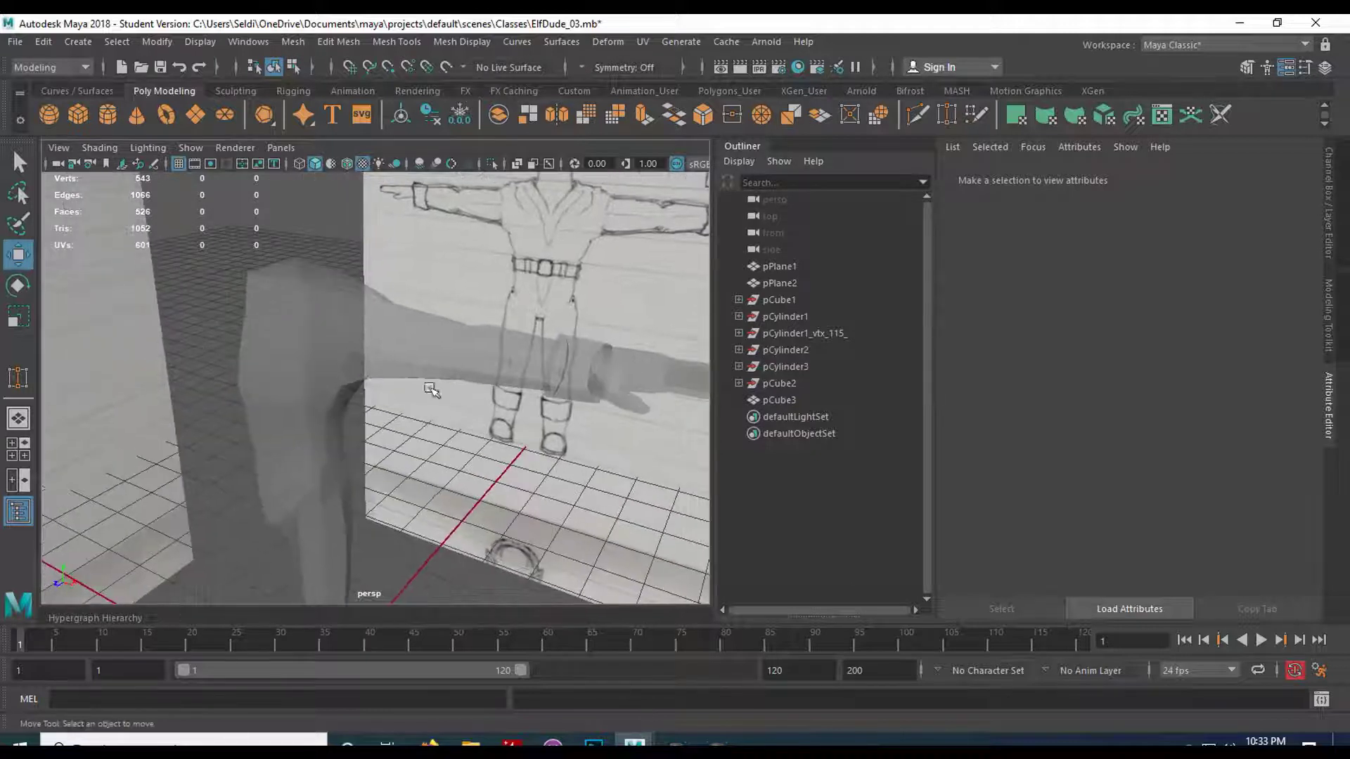
{"action": "right_click_drag", "start_coordinate": [398, 343], "coordinate": [478, 243]}
{"action": "right_click_drag", "start_coordinate": [373, 341], "coordinate": [372, 671]}
{"action": "left_click_drag", "start_coordinate": [1225, 383], "coordinate": [1082, 391]}
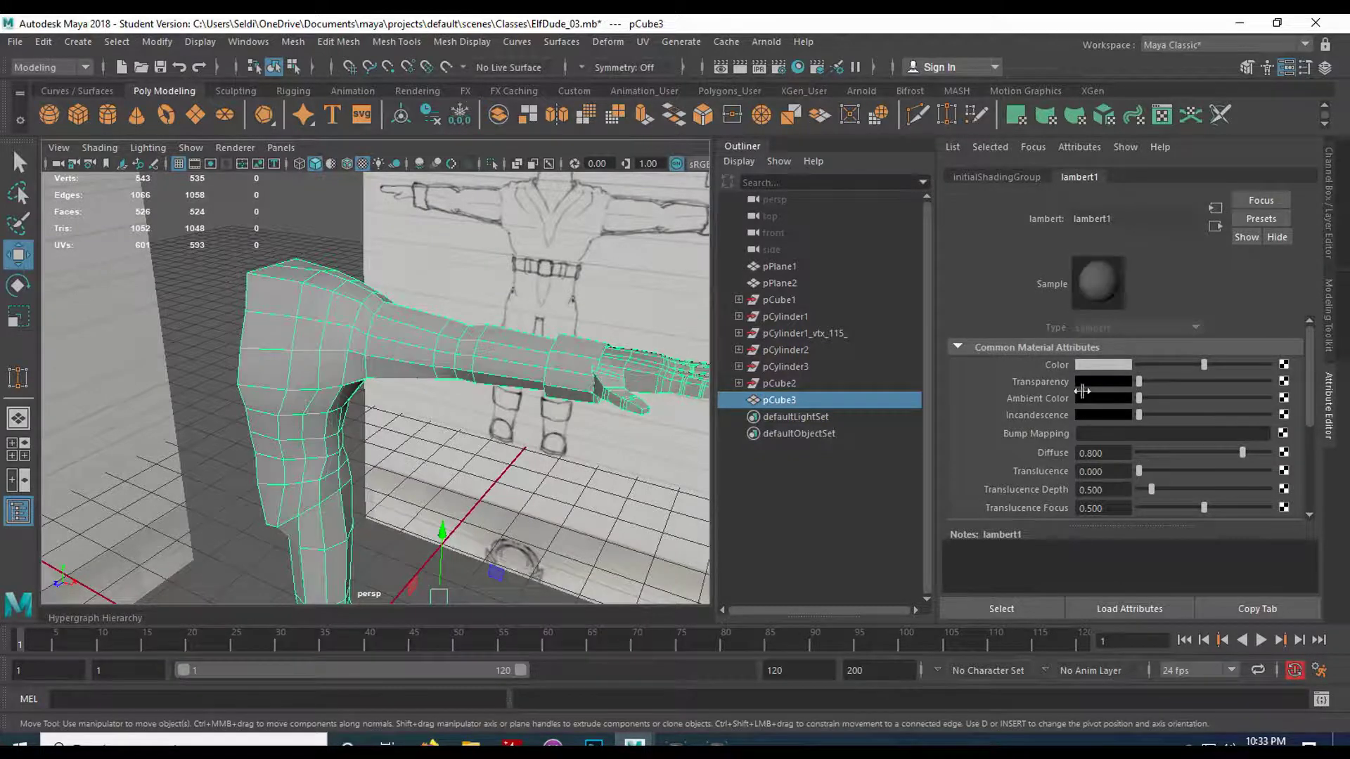
Scale the vertices of the cuff's outer edge ring up uniformly by about 1.16 to flare the cuff around the wrist.
{"action": "left_click", "coordinate": [527, 454]}
{"action": "left_click_drag", "start_coordinate": [526, 455], "coordinate": [421, 422], "text": "alt"}
{"action": "left_click", "coordinate": [408, 416]}
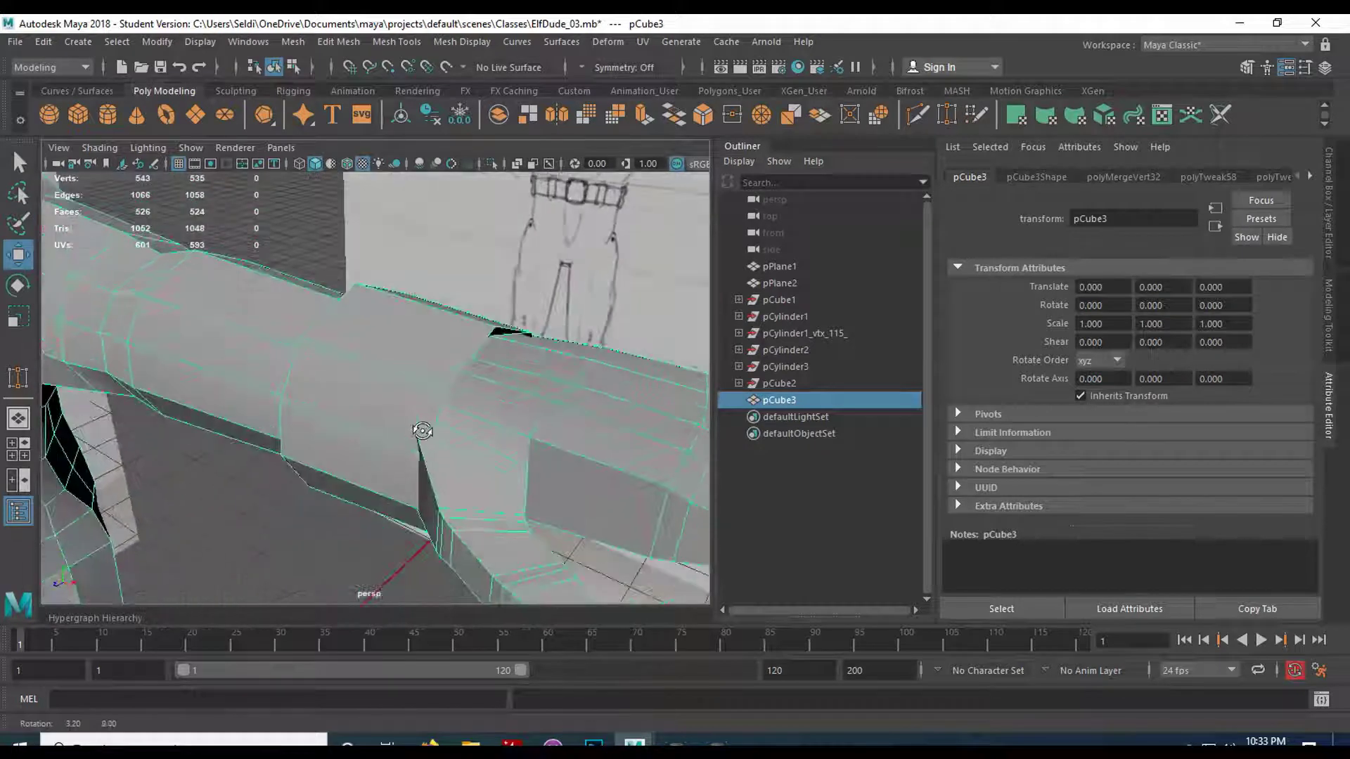
{"action": "right_click_drag", "start_coordinate": [454, 267], "coordinate": [458, 380]}
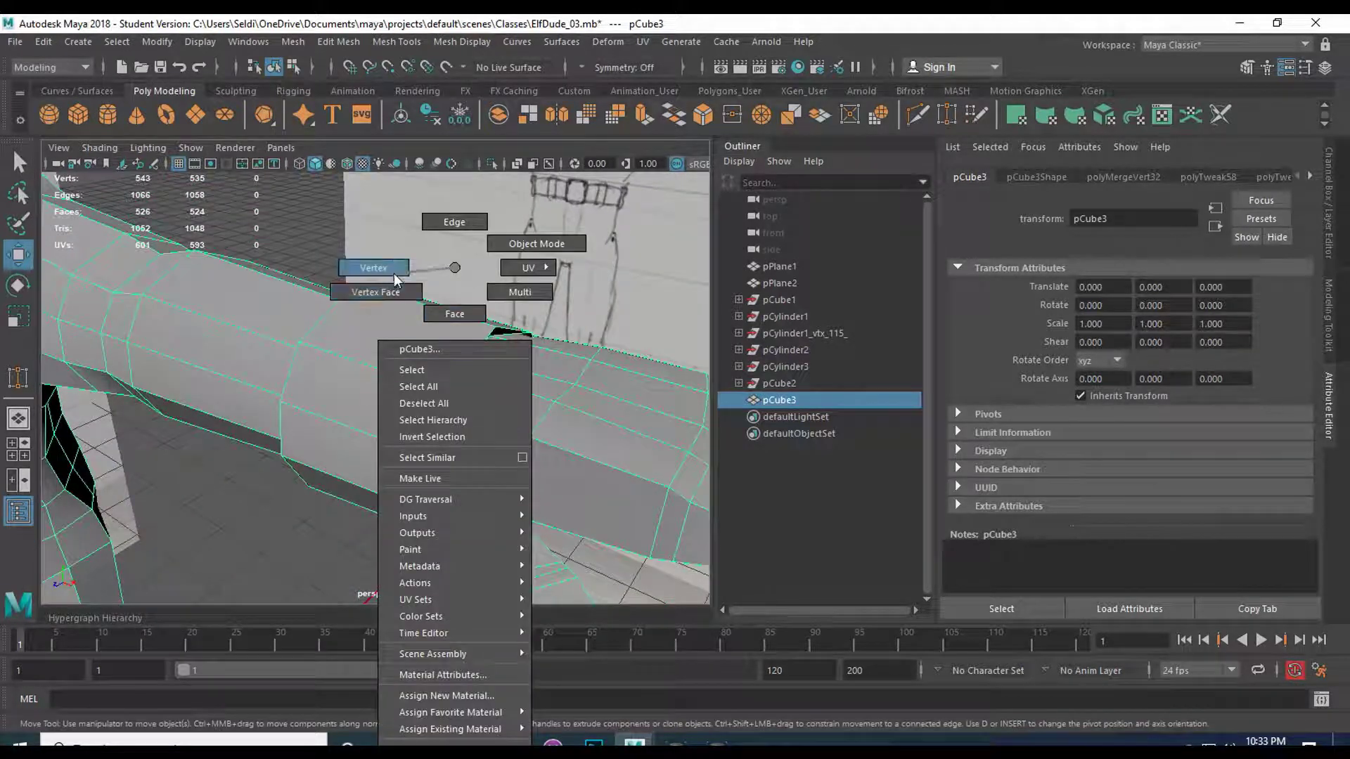
{"action": "right_click_drag", "start_coordinate": [397, 280], "coordinate": [385, 272]}
{"action": "key", "text": "r"}
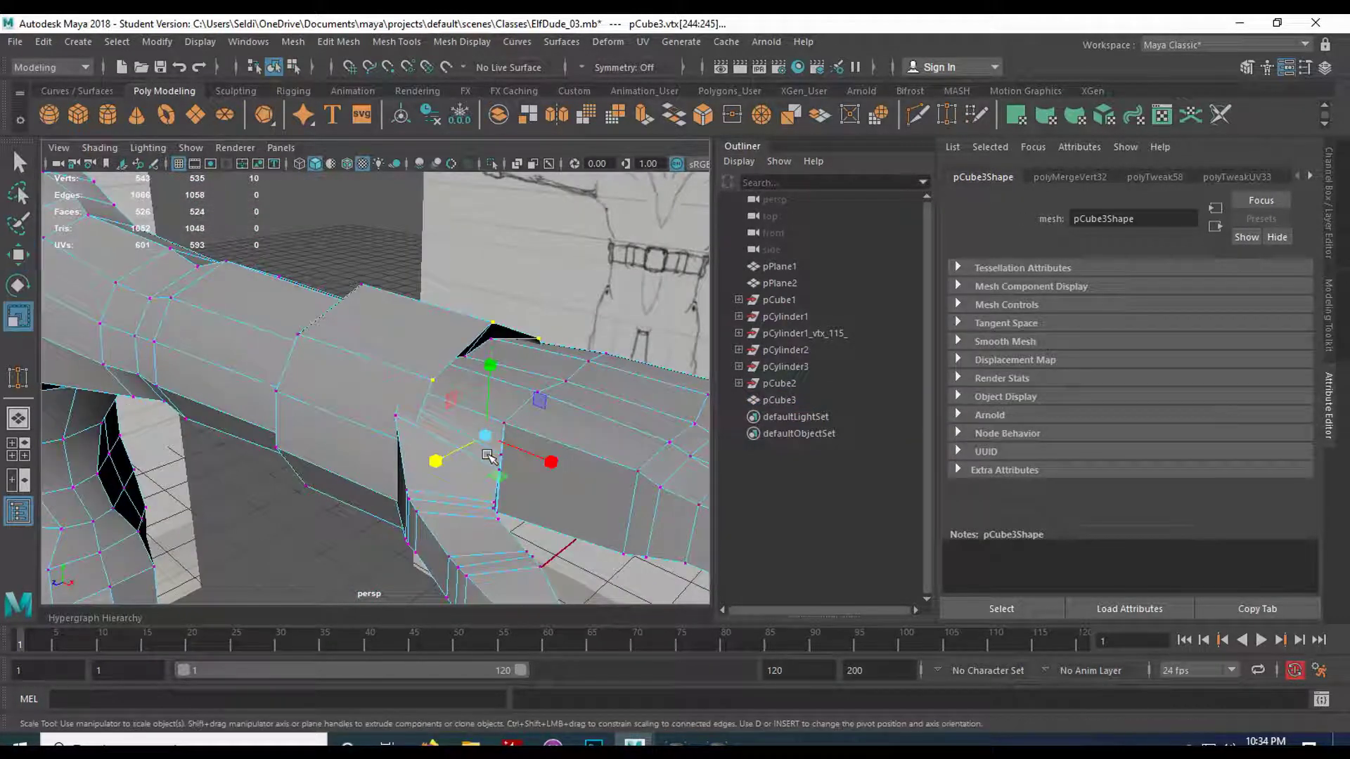
{"action": "left_click_drag", "start_coordinate": [490, 440], "coordinate": [491, 438]}
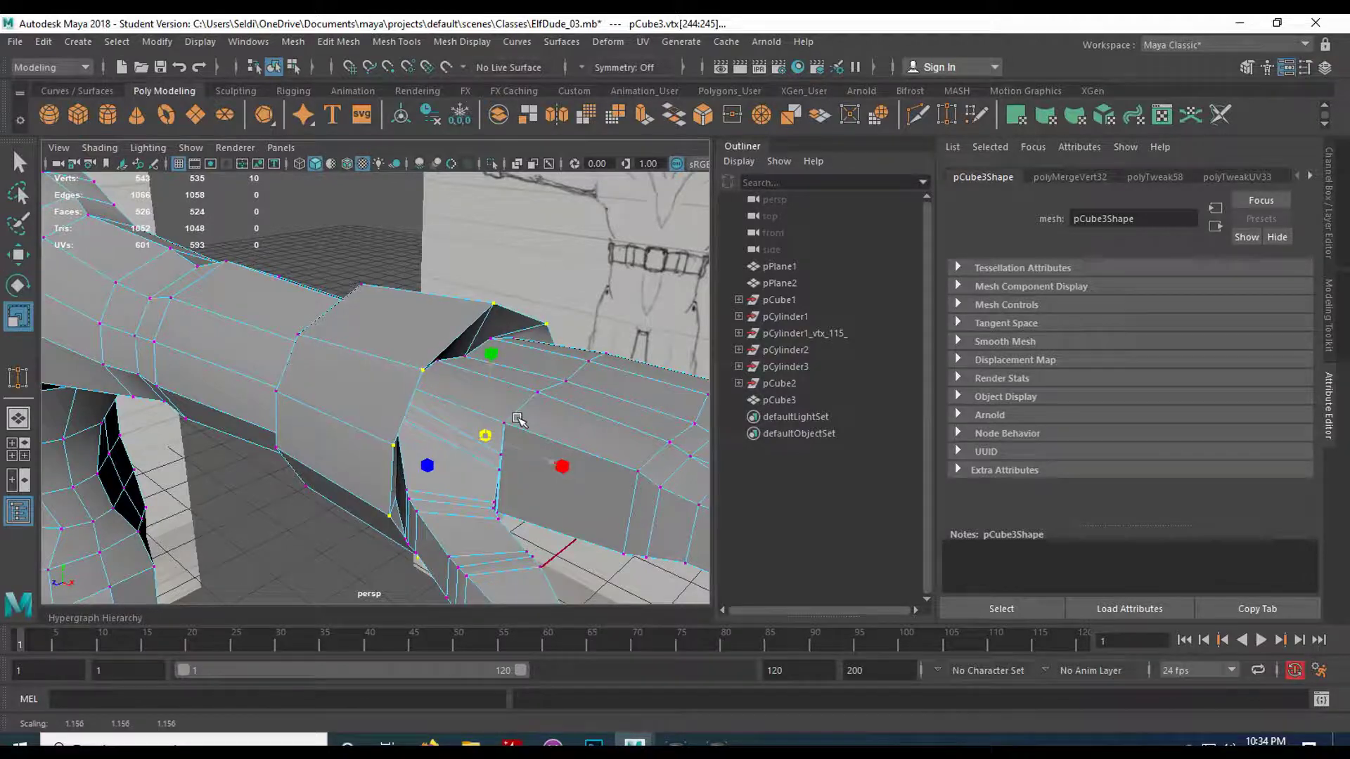
Examine the flared cuff and the joined arm from several sides, leaving vertex editing for object mode, and compare them with the front reference.
{"action": "left_click_drag", "start_coordinate": [468, 402], "coordinate": [330, 366], "text": "alt"}
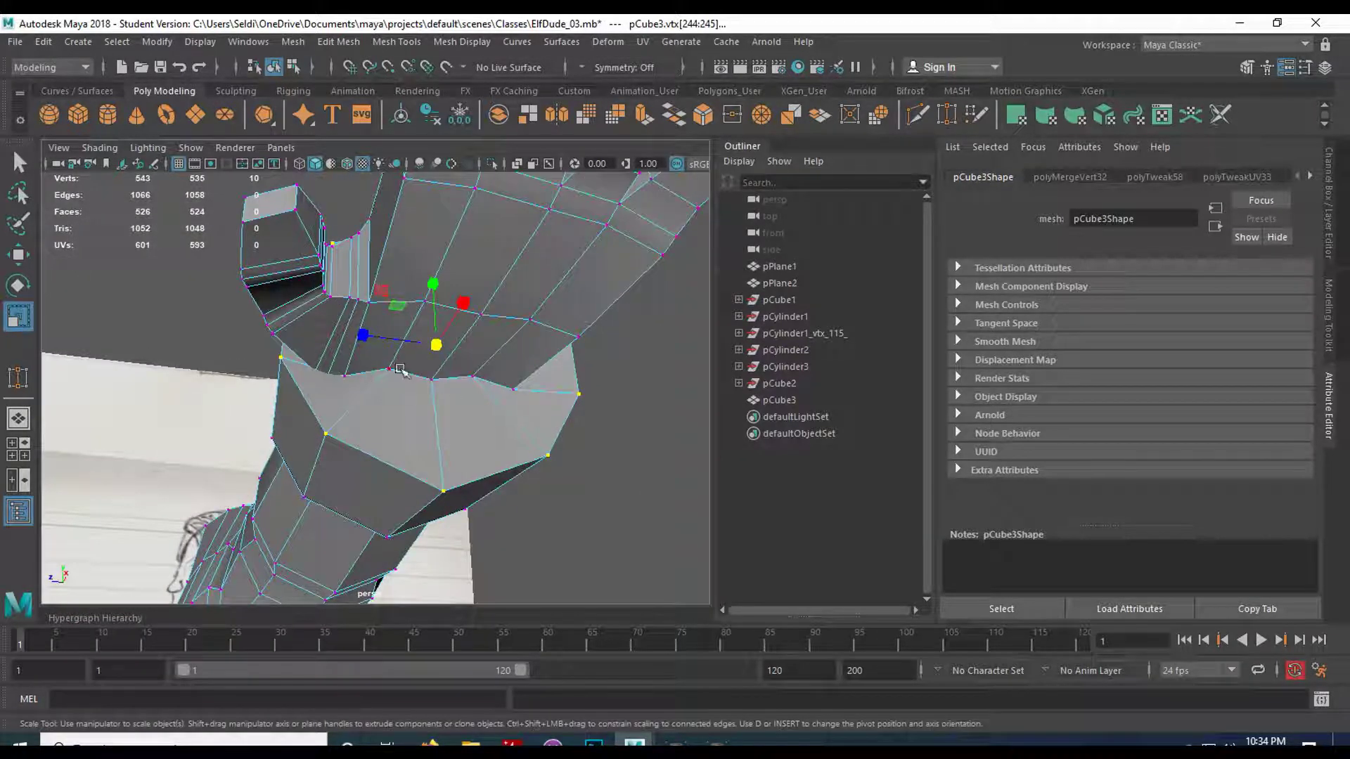
{"action": "left_click_drag", "start_coordinate": [419, 387], "coordinate": [268, 394], "text": "alt"}
{"action": "left_click_drag", "start_coordinate": [502, 403], "coordinate": [587, 383], "text": "alt"}
{"action": "right_click_drag", "start_coordinate": [587, 383], "coordinate": [380, 401], "text": "alt"}
{"action": "mouse_move", "coordinate": [380, 401]}
{"action": "left_mouse_down", "text": "alt"}
{"action": "mouse_move", "coordinate": [331, 446]}
{"action": "mouse_move", "coordinate": [202, 433]}
{"action": "mouse_move", "coordinate": [291, 342]}
{"action": "mouse_move", "coordinate": [250, 350]}
{"action": "left_mouse_up", "text": "alt"}
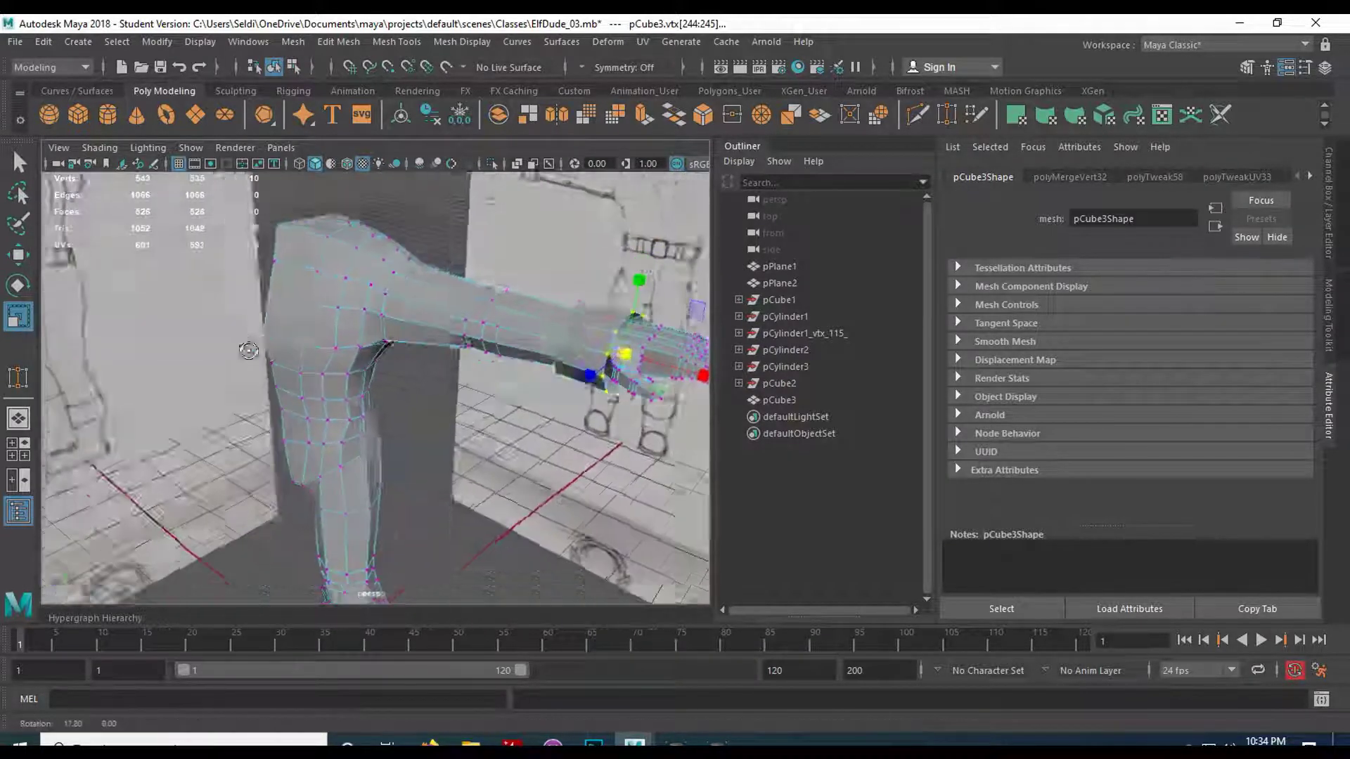
{"action": "scroll", "coordinate": [281, 372], "scroll_direction": "down", "scroll_amount": 7}
{"action": "key", "text": "q"}
{"action": "right_click_drag", "start_coordinate": [355, 267], "coordinate": [433, 243]}
{"action": "scroll", "coordinate": [350, 414], "scroll_direction": "up", "scroll_amount": 6}
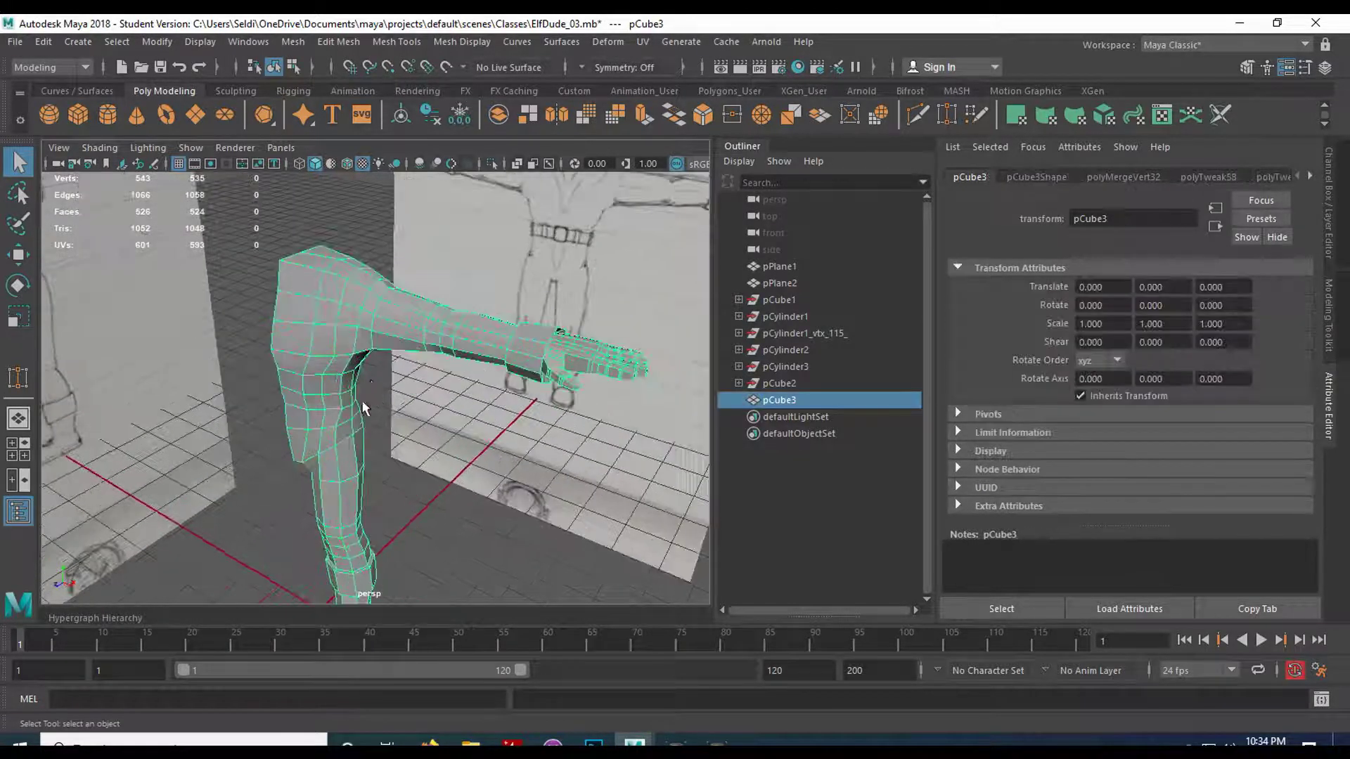
{"action": "middle_click_drag", "start_coordinate": [373, 379], "coordinate": [346, 518], "text": "alt"}
{"action": "left_click_drag", "start_coordinate": [347, 518], "coordinate": [413, 464], "text": "alt"}
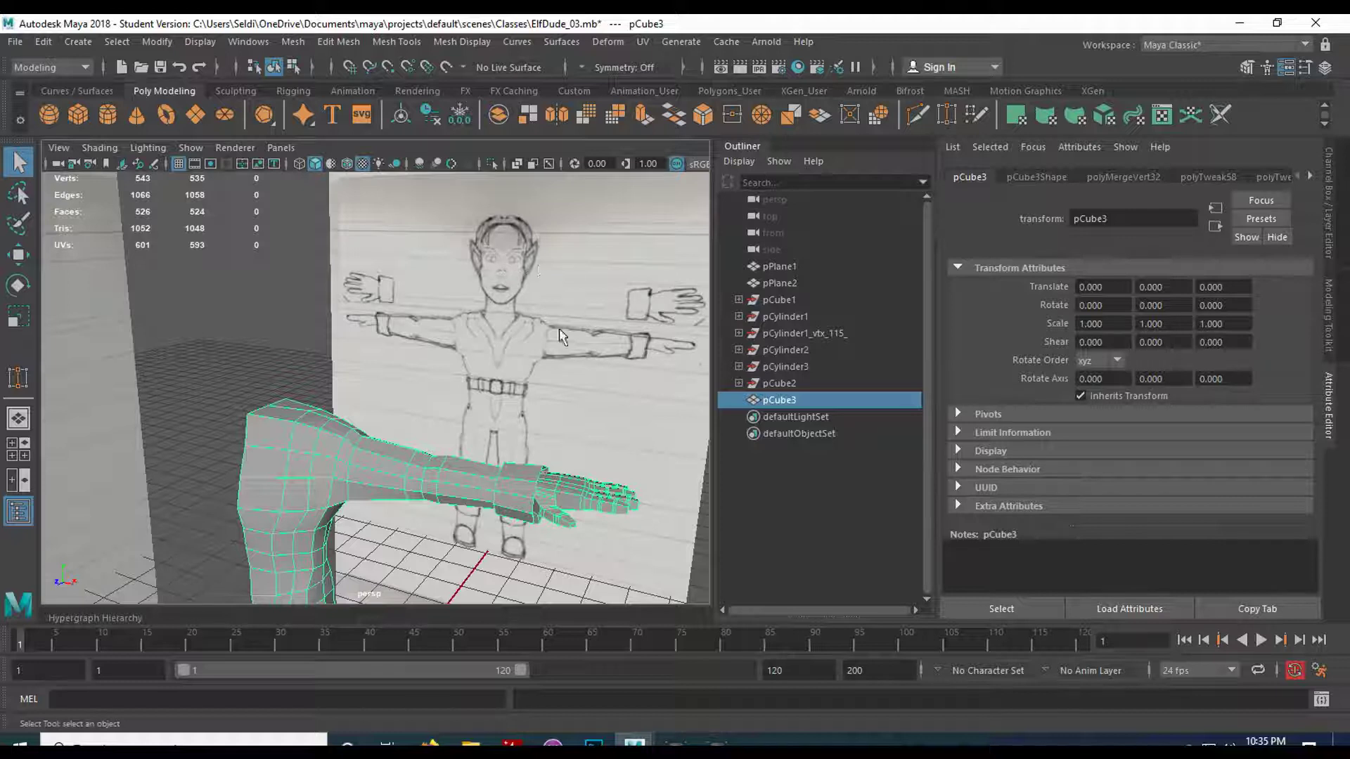
{"action": "left_click_drag", "start_coordinate": [540, 346], "coordinate": [509, 385], "text": "alt"}
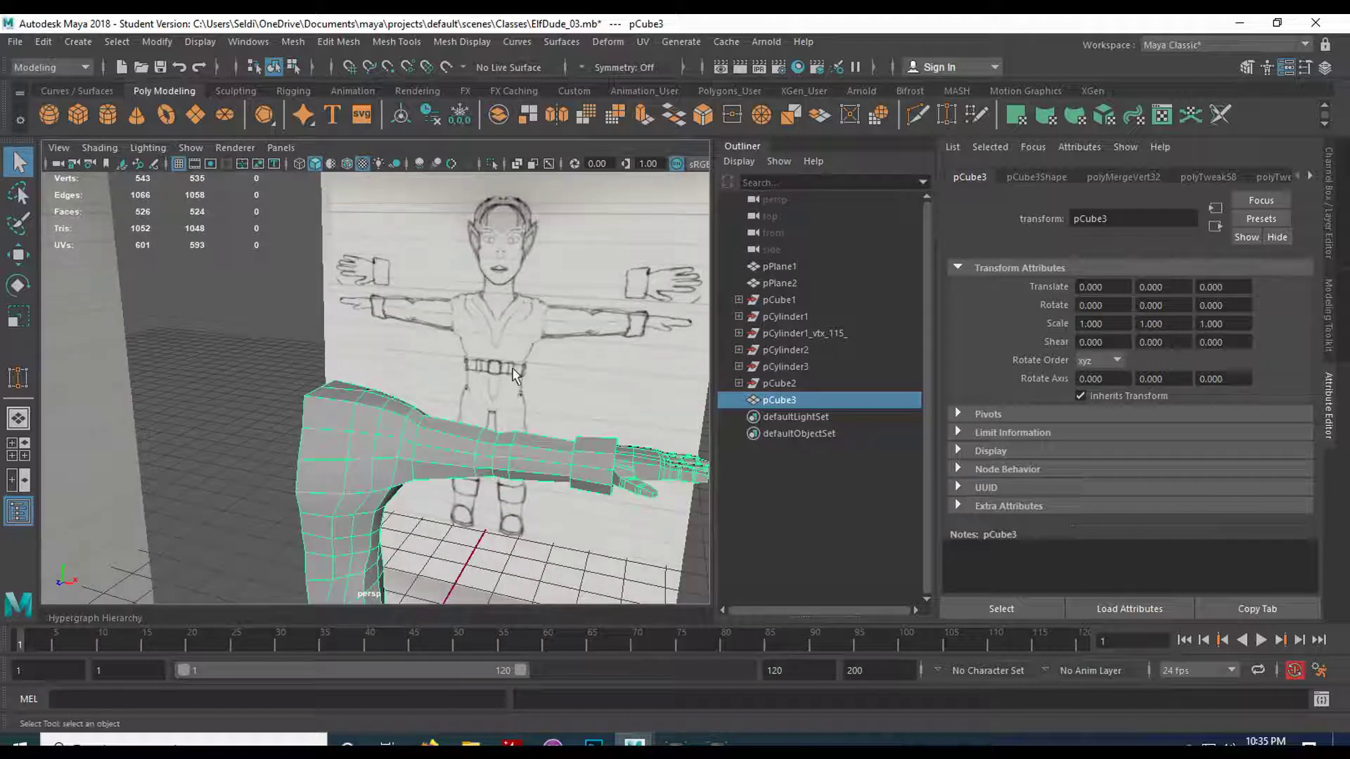
Save the scene as a new version named ElfDude_04.mb in the Classes folder, accepting the student version notice.
{"action": "left_click", "coordinate": [15, 41]}
{"action": "left_click", "coordinate": [66, 125]}
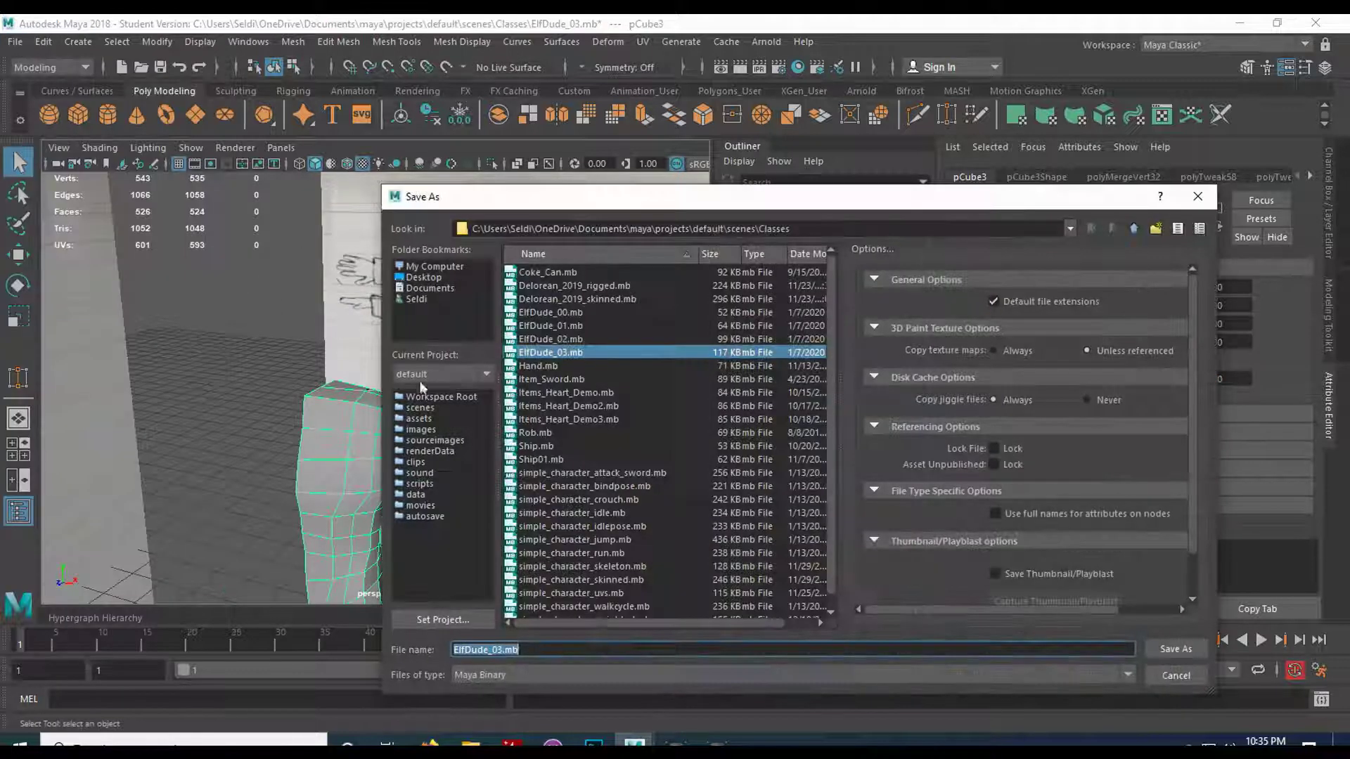
{"action": "left_click", "coordinate": [500, 651]}
{"action": "key", "text": "Delete"}
{"action": "type", "text": "4"}
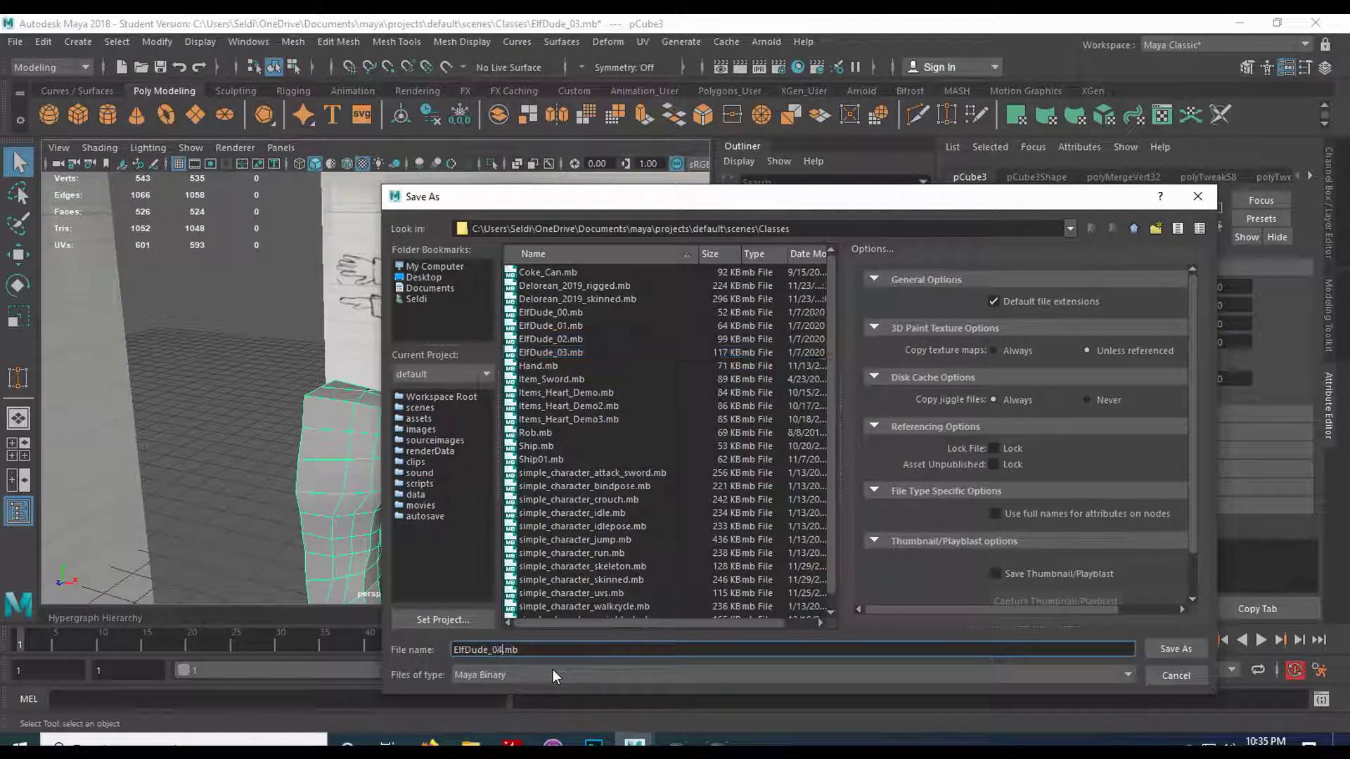
{"action": "key", "text": "Return"}
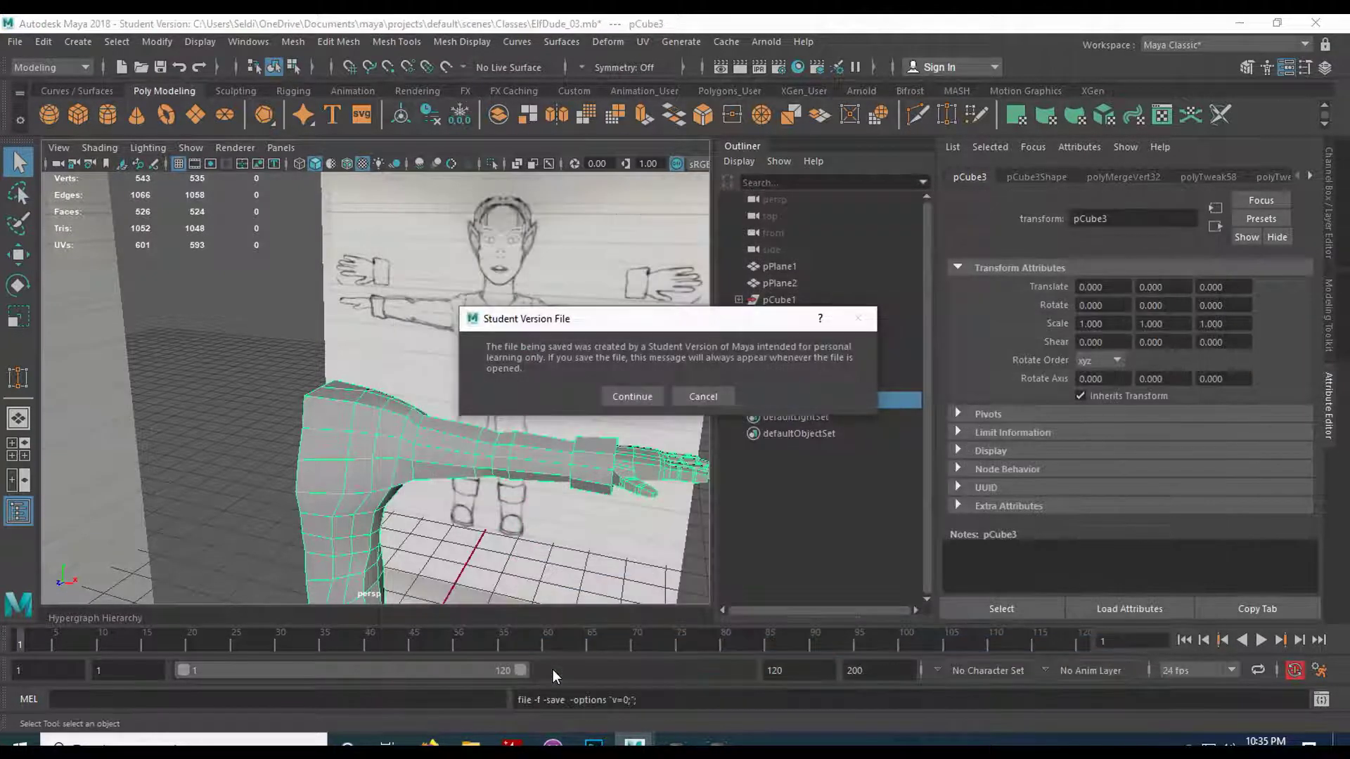
{"action": "left_click", "coordinate": [635, 398]}
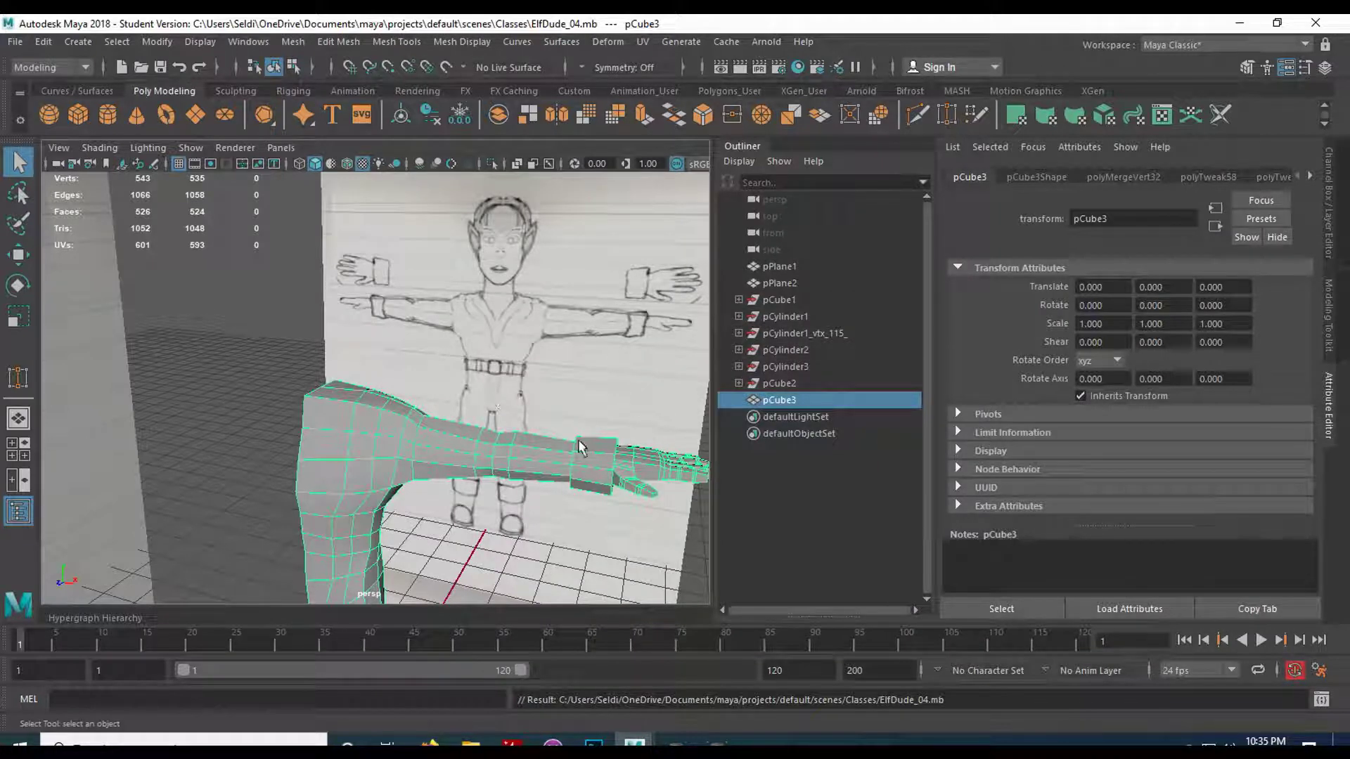